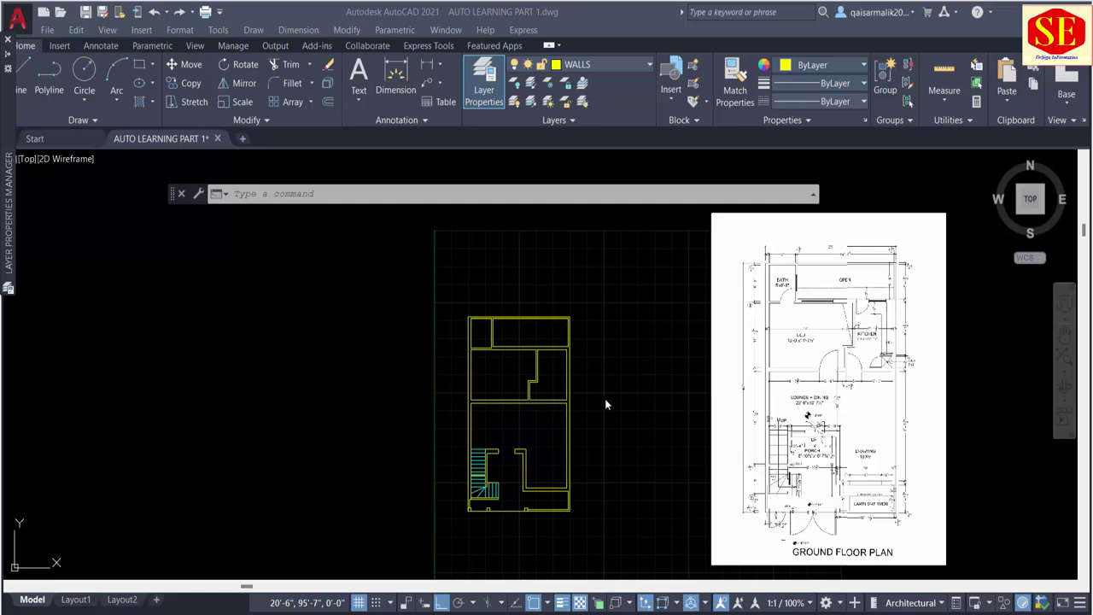
Step: Zoom and pan to compare the traced wall plan with the reference floor plan image
scroll(530, 328, "up", 2)
scroll(529, 328, "up", 2)
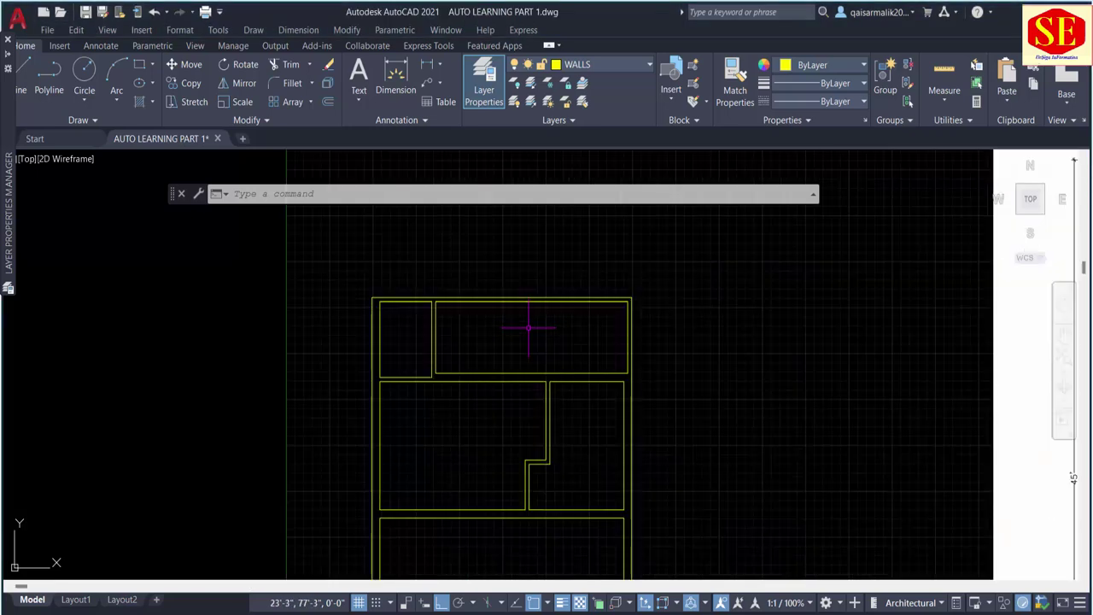
scroll(342, 325, "down", 2)
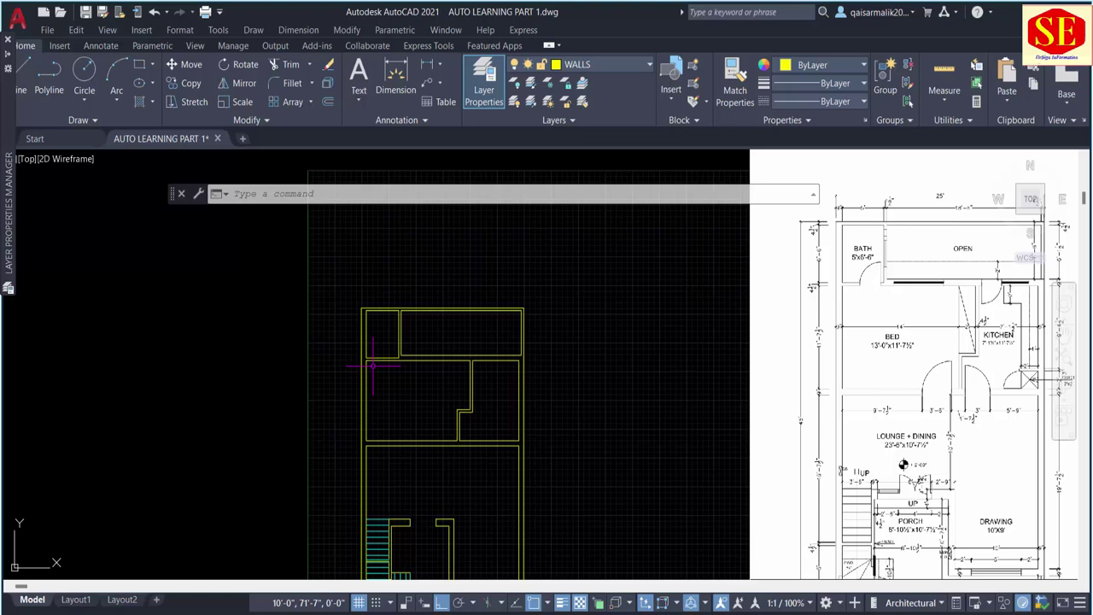
middle_click_drag(661, 366, 552, 374)
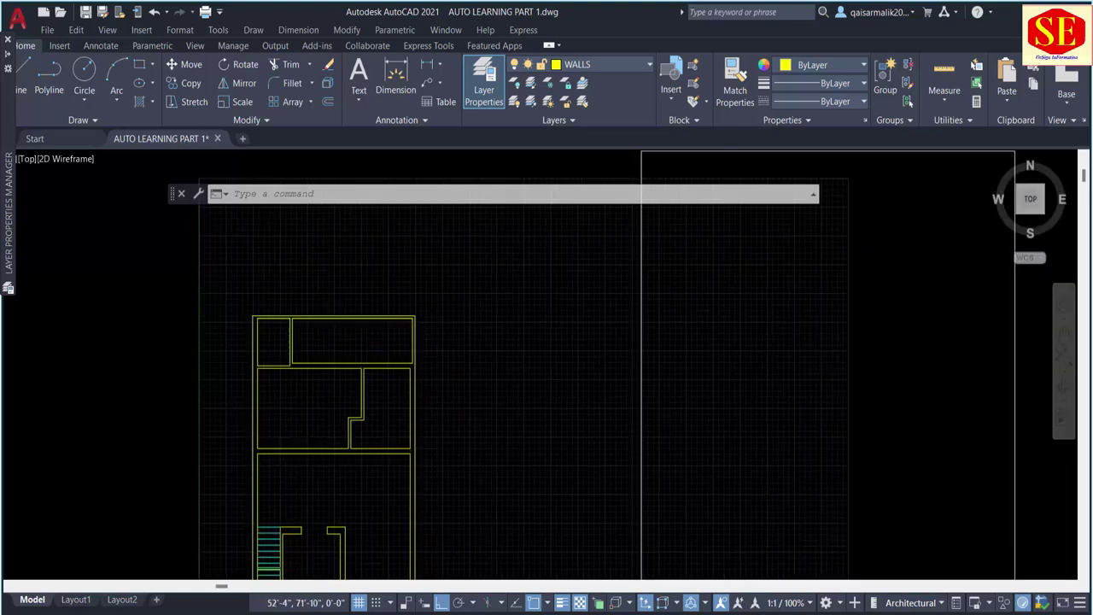
middle_click_drag(324, 373, 356, 304)
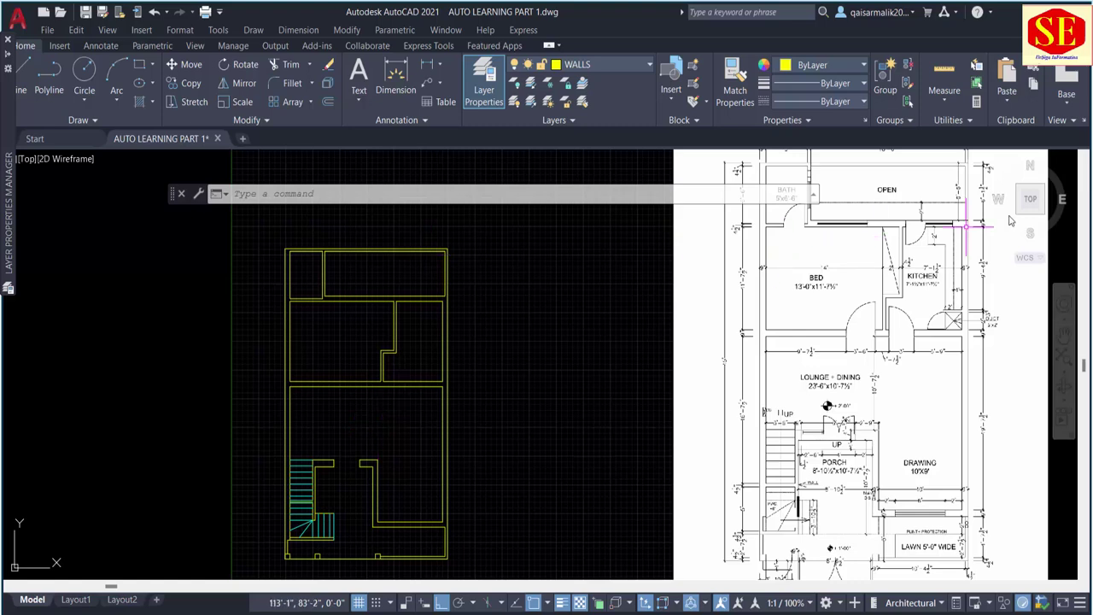
scroll(967, 186, "up", 2)
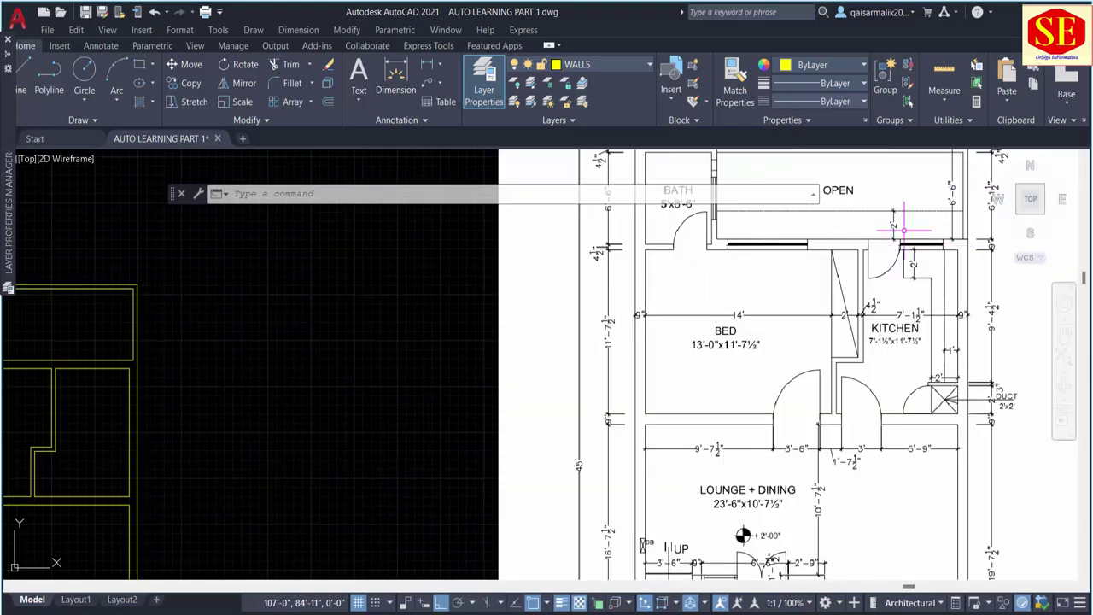
scroll(415, 330, "down", 2)
scroll(324, 342, "down", 1)
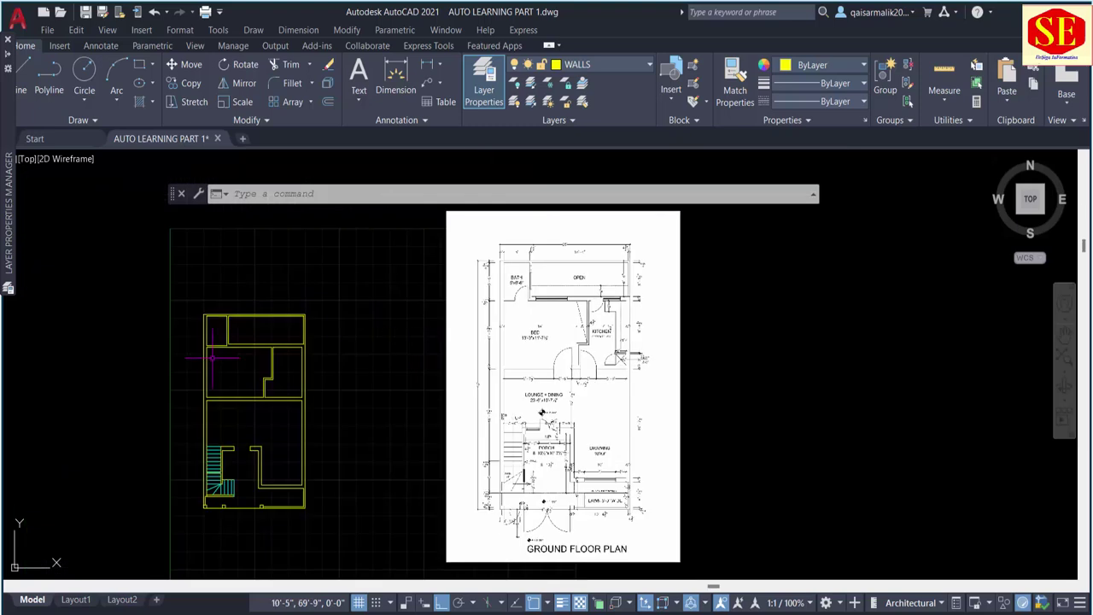
scroll(231, 344, "up", 3)
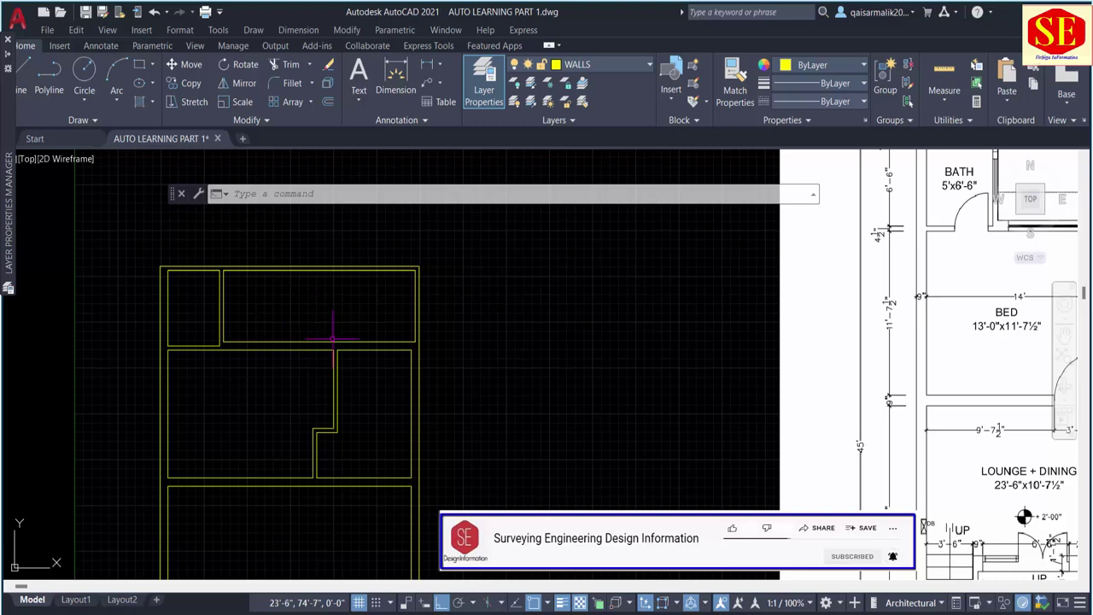
Step: Open the Layer dropdown listing DOORS, WALLS, WINDOW and the other layers
scroll(249, 389, "down", 2)
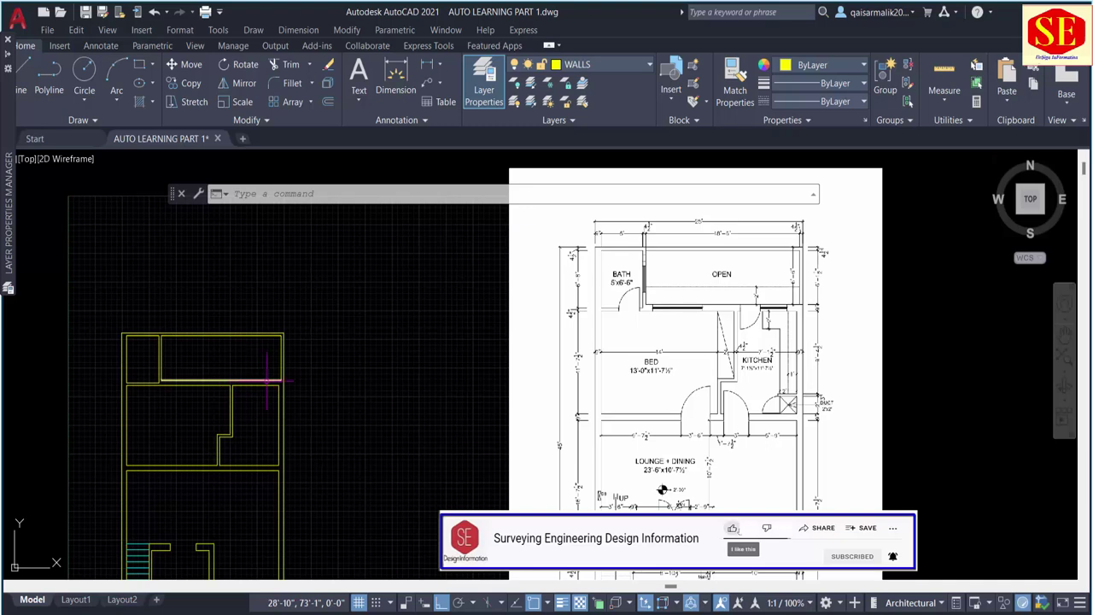
scroll(747, 320, "up", 2)
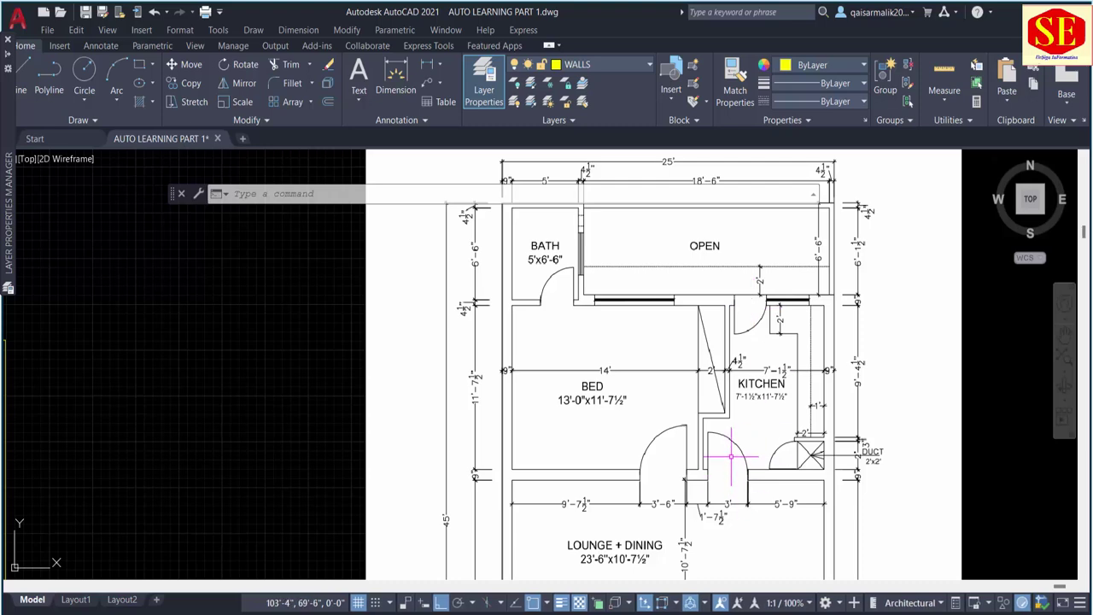
scroll(793, 263, "down", 6)
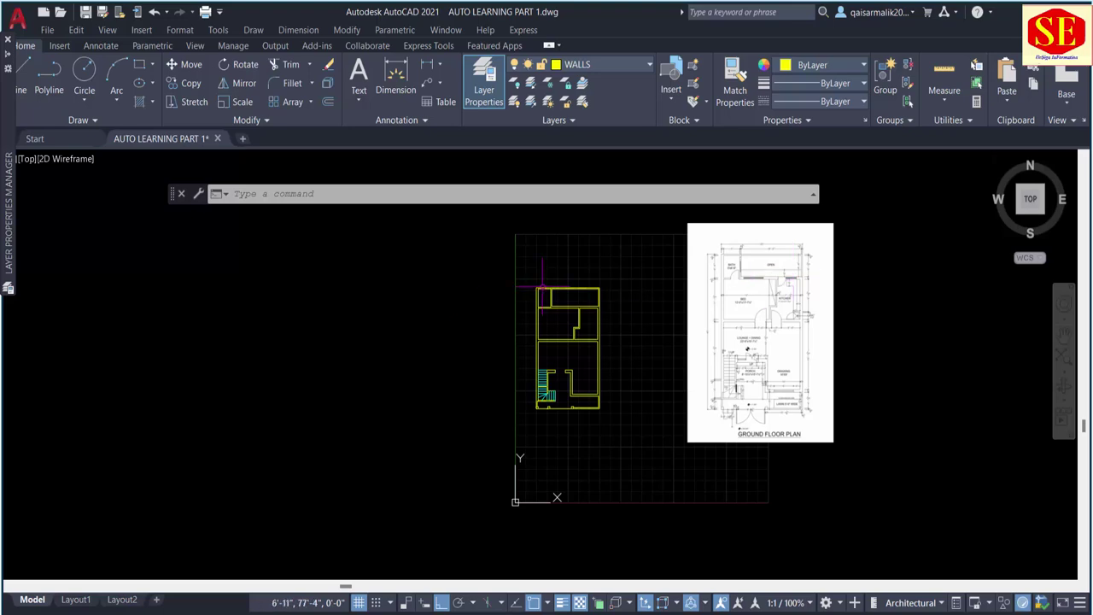
scroll(541, 282, "up", 6)
left_click(589, 65)
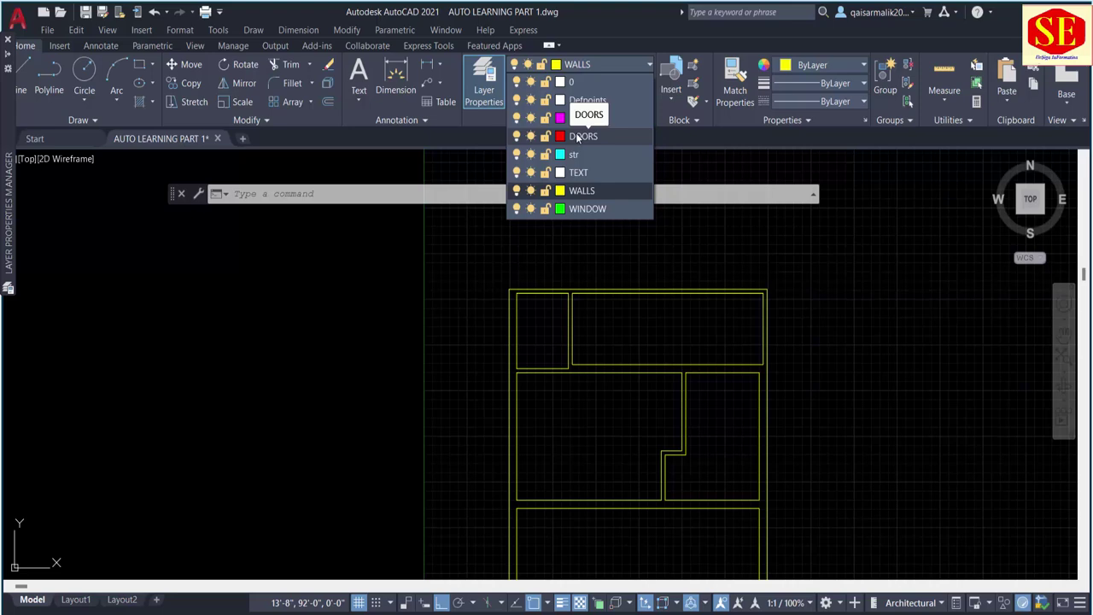
Step: Make DOORS the current layer and bring the upper rooms into view
left_click(577, 136)
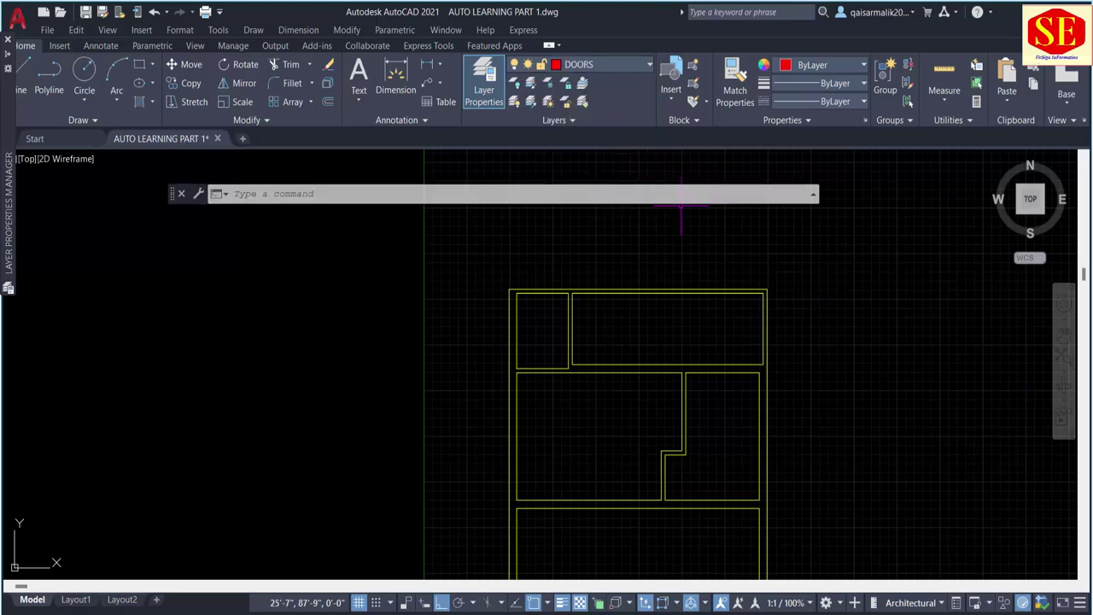
middle_click_drag(683, 154, 516, 200)
scroll(531, 427, "up", 5)
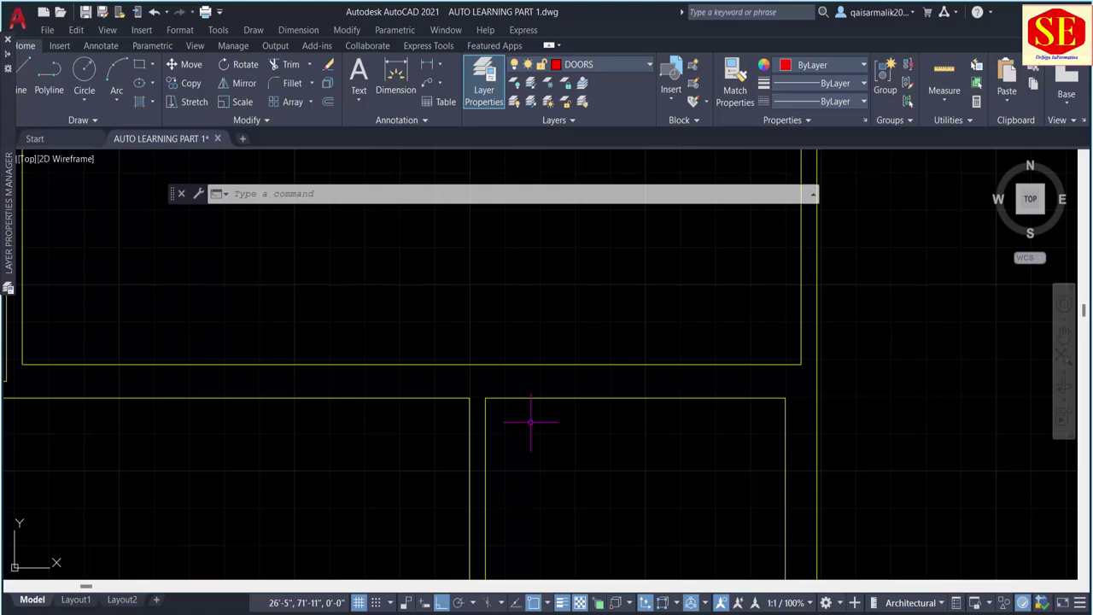
type("l")
key("Return")
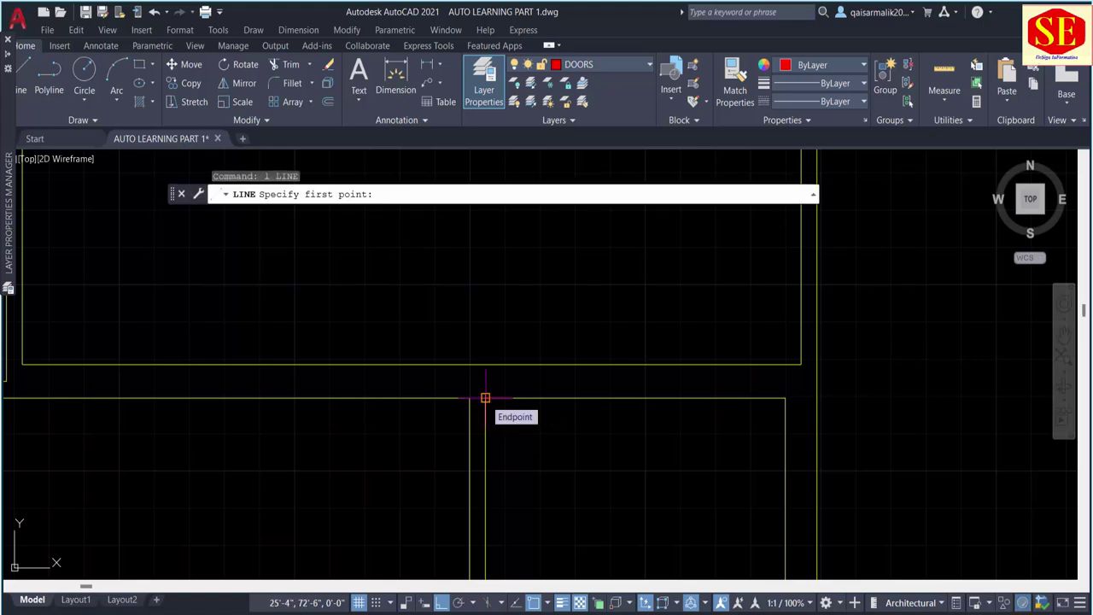
left_click(485, 397)
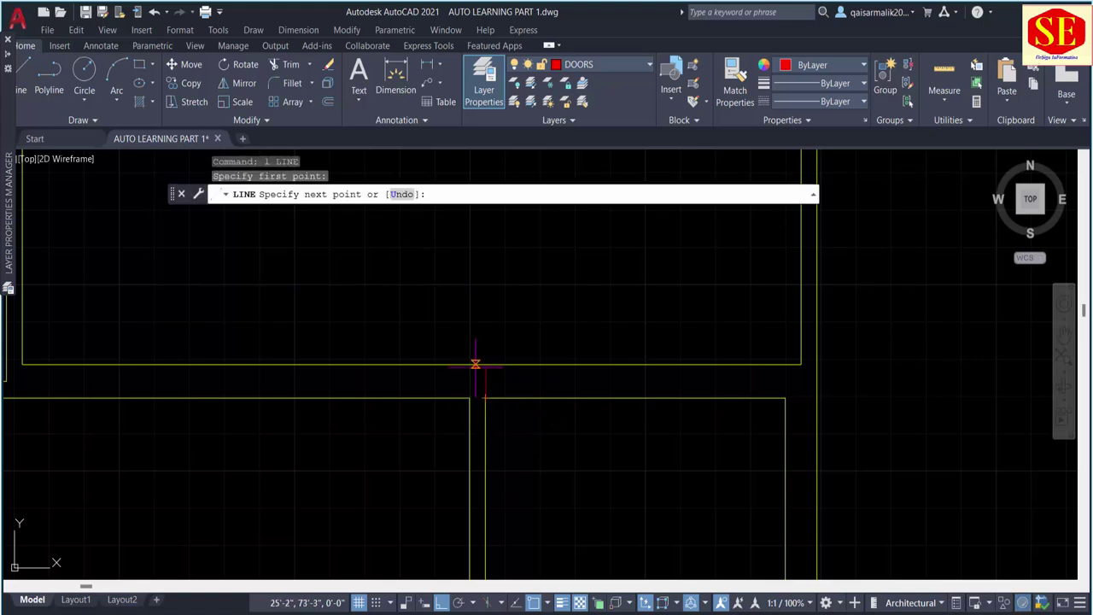
key("Escape")
middle_click_drag(466, 386, 458, 374)
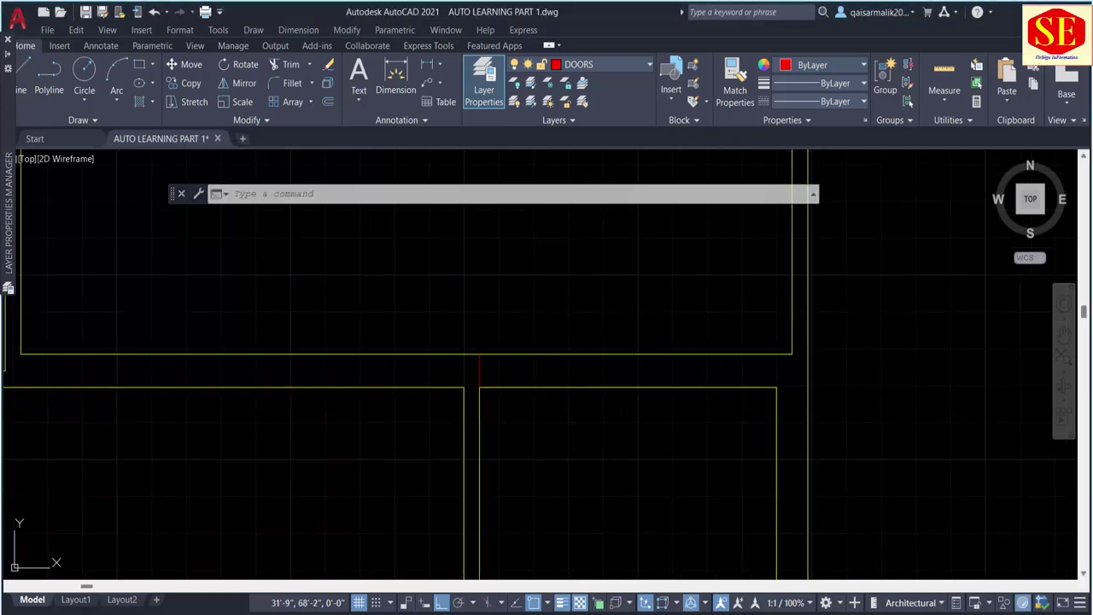
Step: Offset the red jamb line 6 inches to the right
type("o")
key("Return")
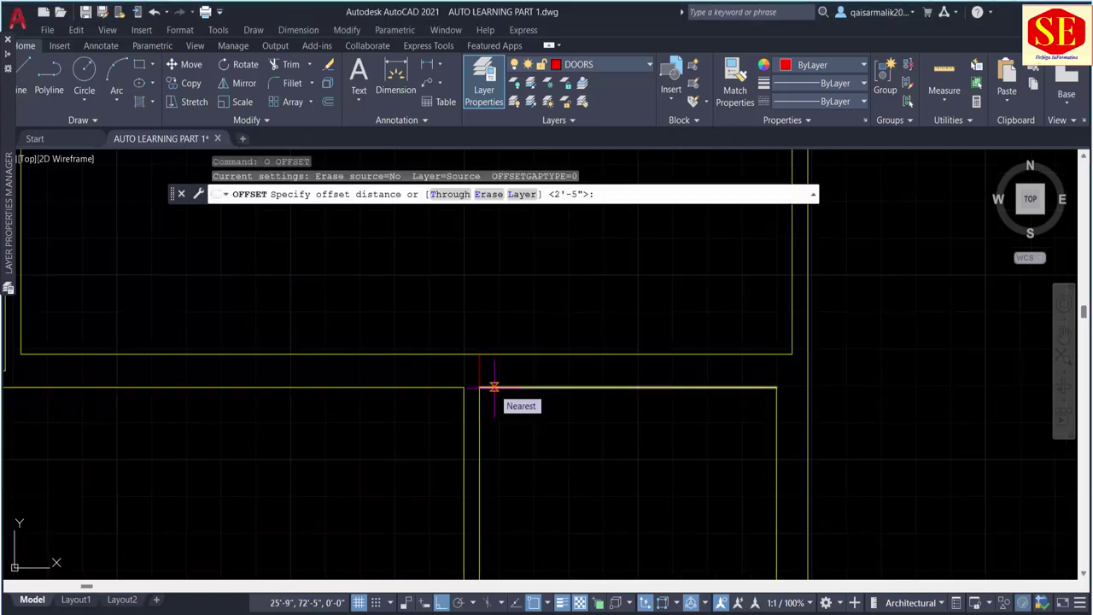
type("6")
key("Return")
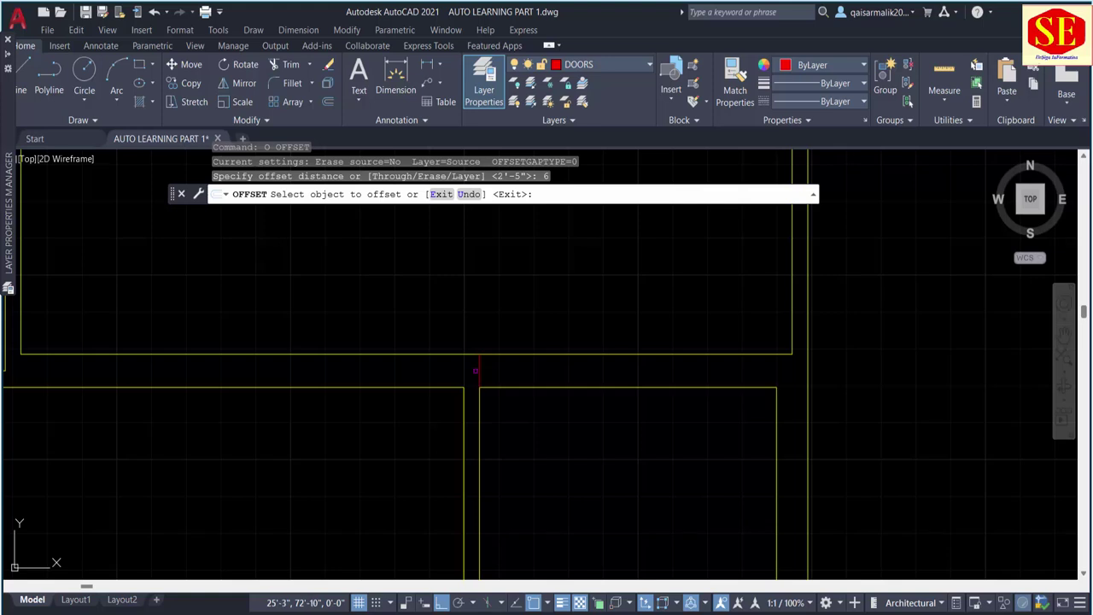
left_click(479, 368)
left_click(539, 370)
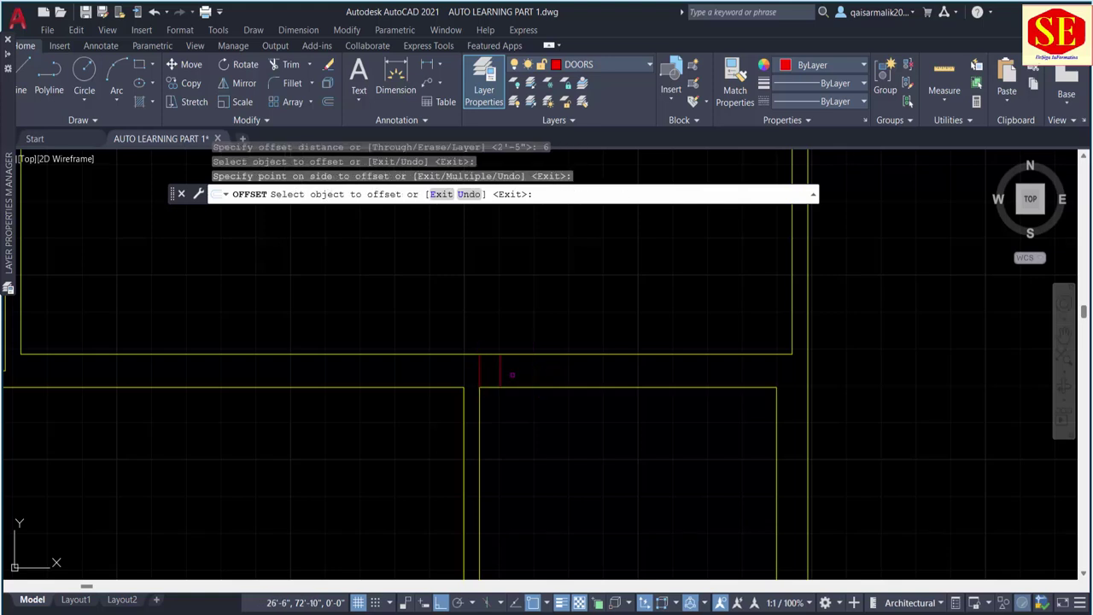
key("Escape")
Step: Offset the jamb line a further 2'6" to form the opposite jamb
type("o")
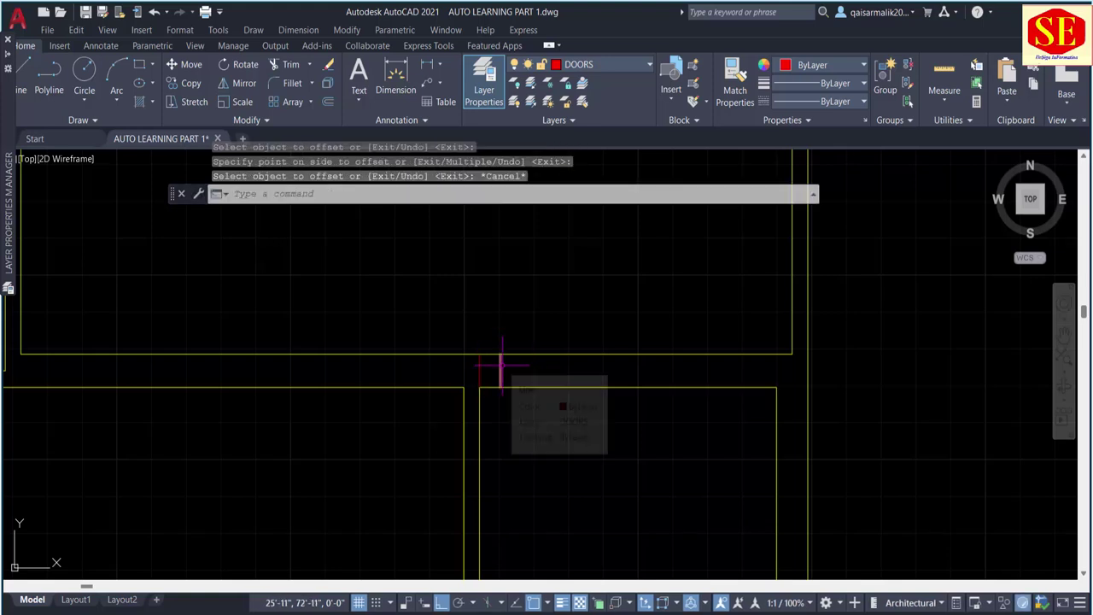
key("Return")
type("2'6")
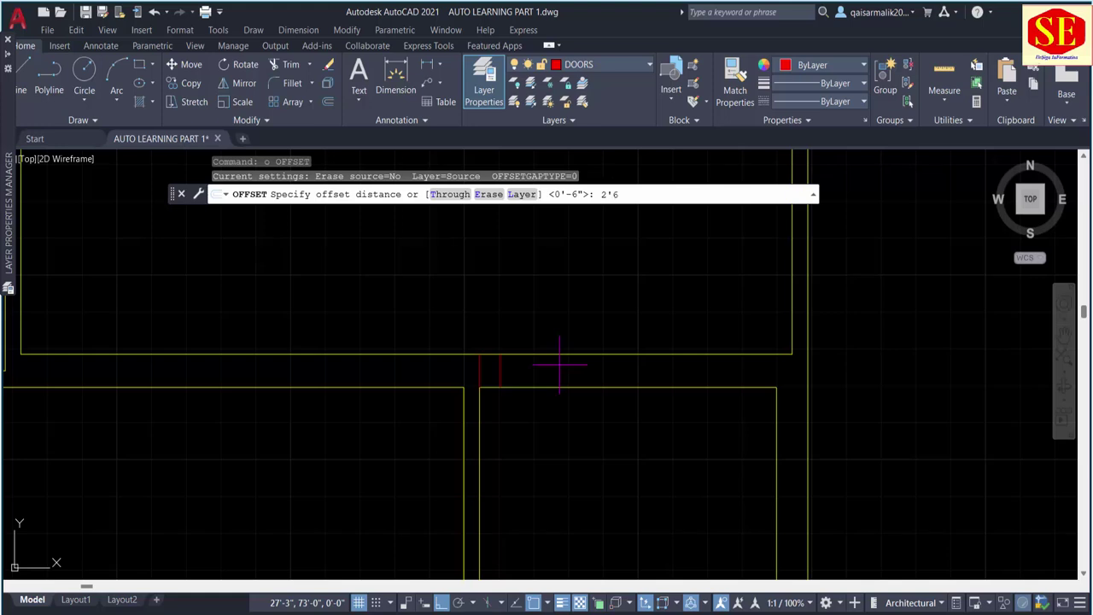
key("Return")
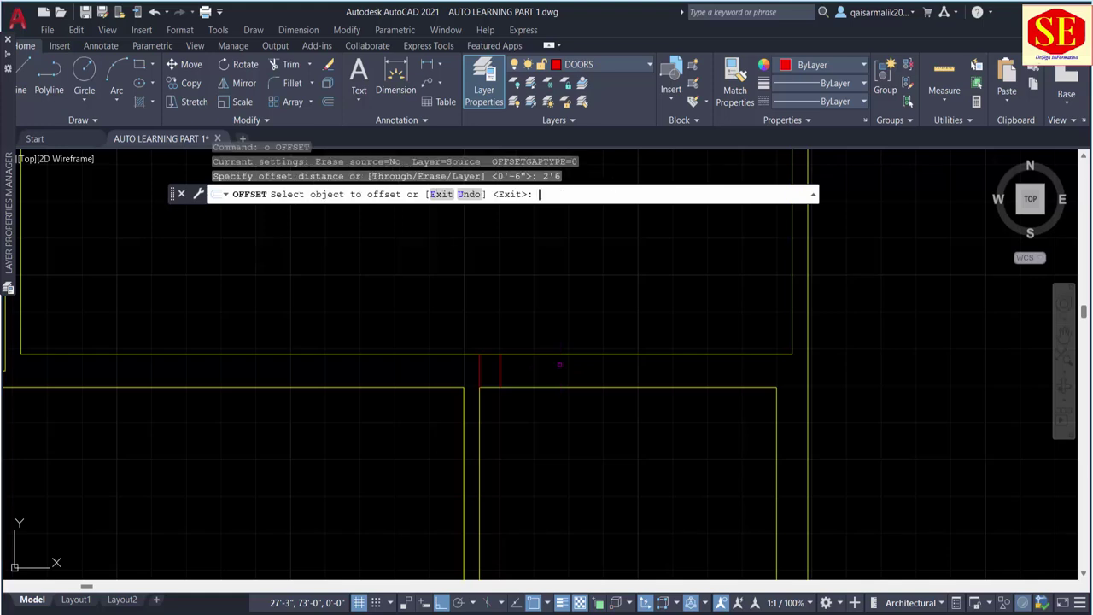
left_click(597, 371)
left_click(595, 373)
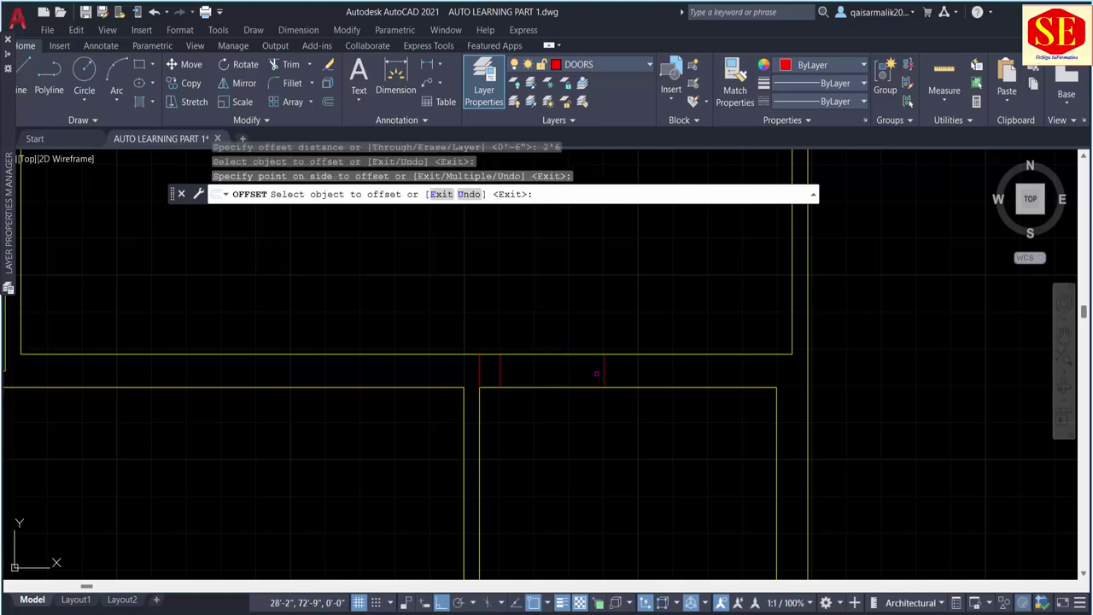
key("Escape")
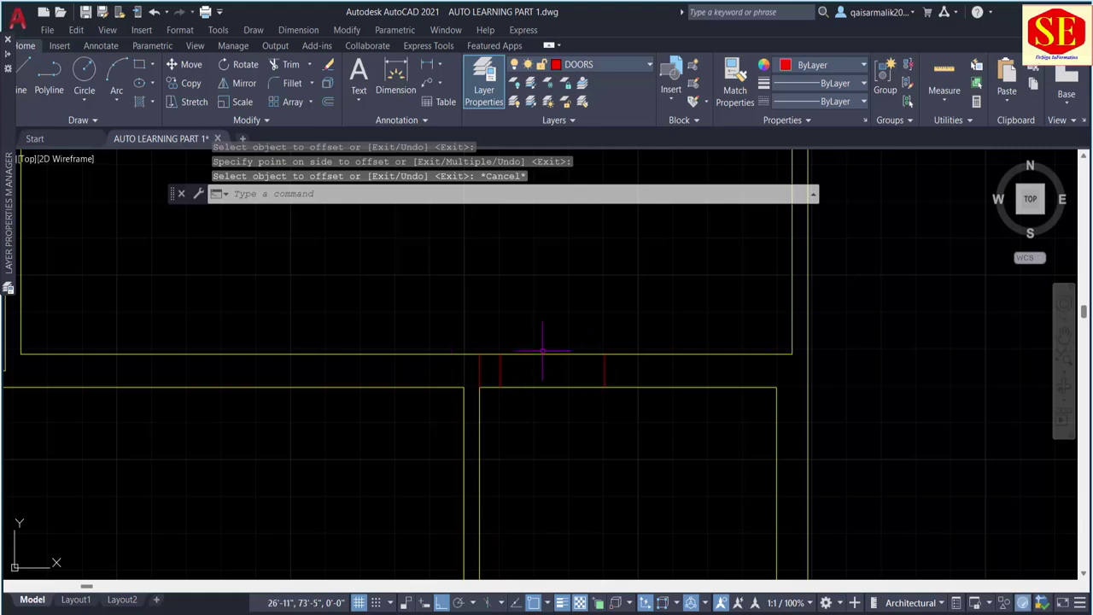
Step: Trim the wall line between the jambs and erase the leftover vertical wall line
type("tr")
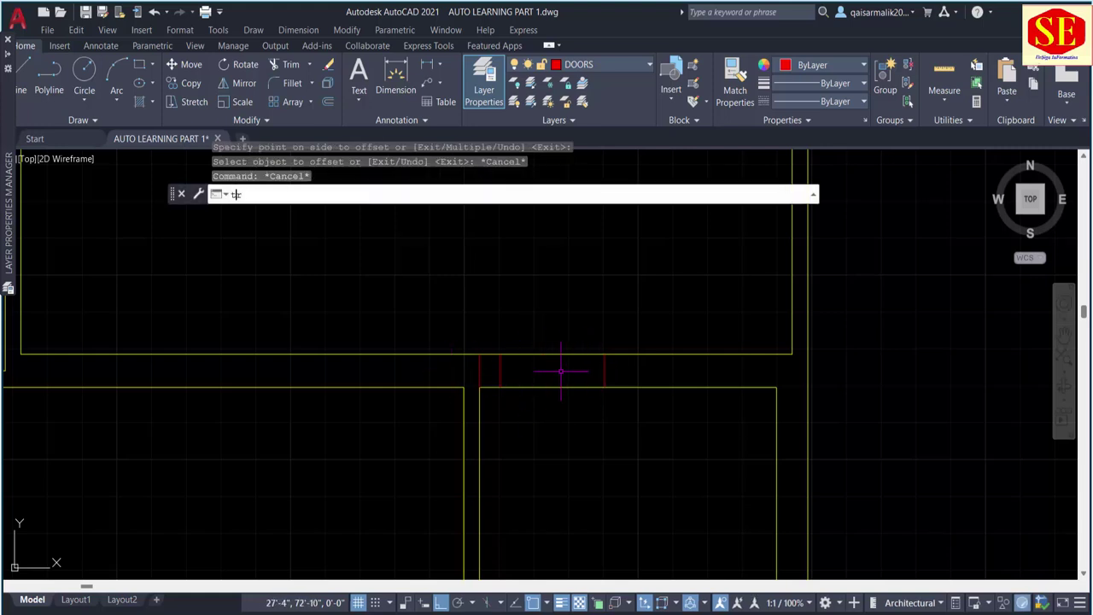
key("Return")
left_click(547, 352)
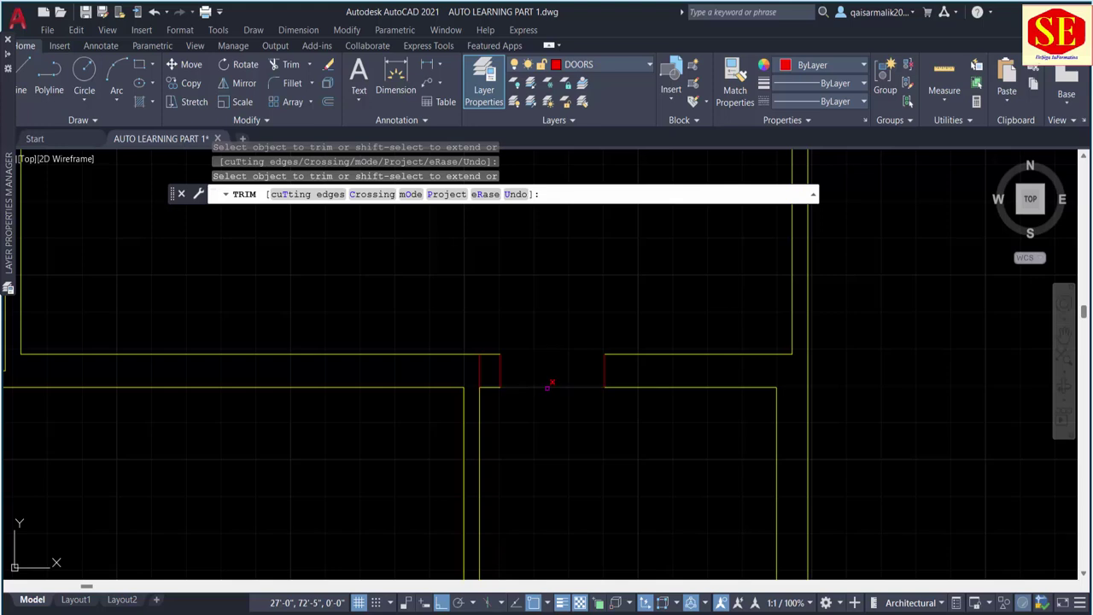
key("Escape")
scroll(551, 367, "down", 2)
scroll(529, 356, "up", 4)
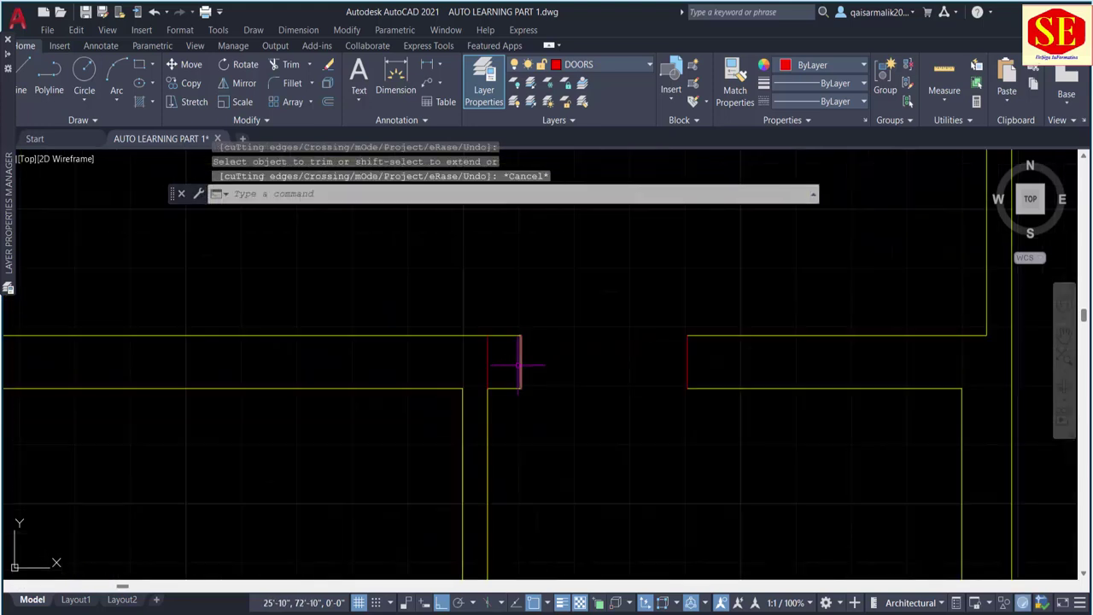
left_click(504, 351)
left_click(474, 367)
type("E")
key("Return")
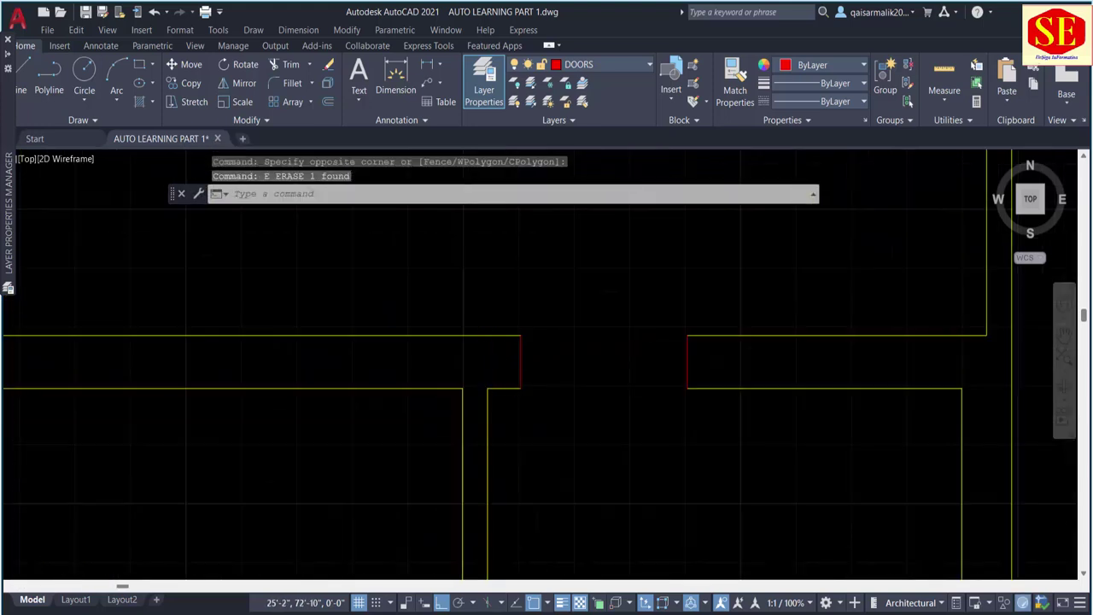
scroll(503, 363, "down", 4)
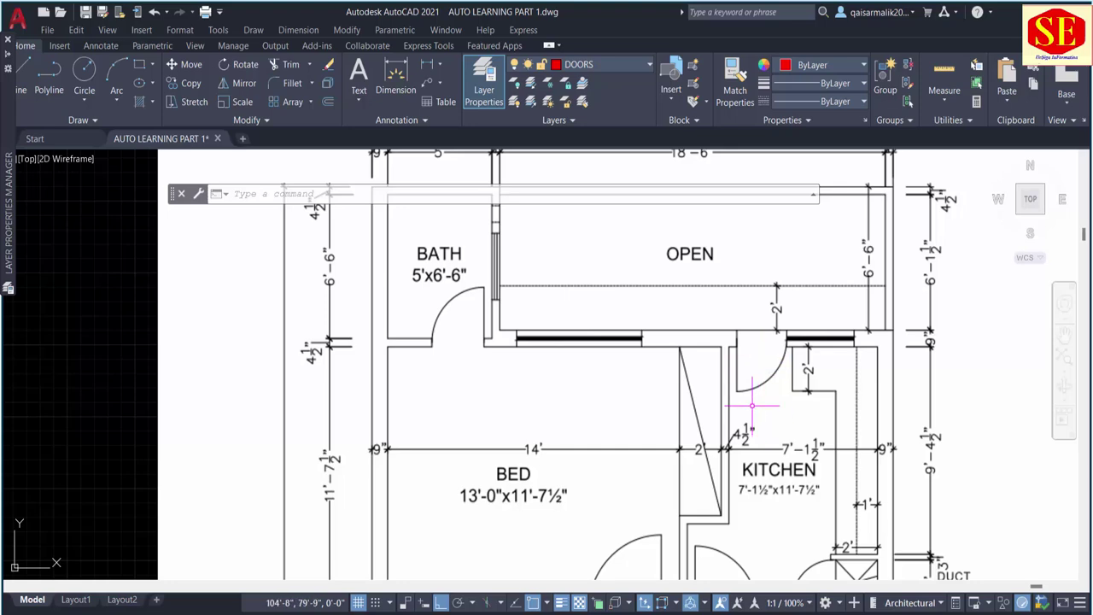
Step: Draw a 2'6" door leaf line straight down from the left jamb corner
scroll(751, 406, "down", 5)
scroll(215, 464, "up", 5)
middle_click_drag(270, 418, 334, 365)
type("l")
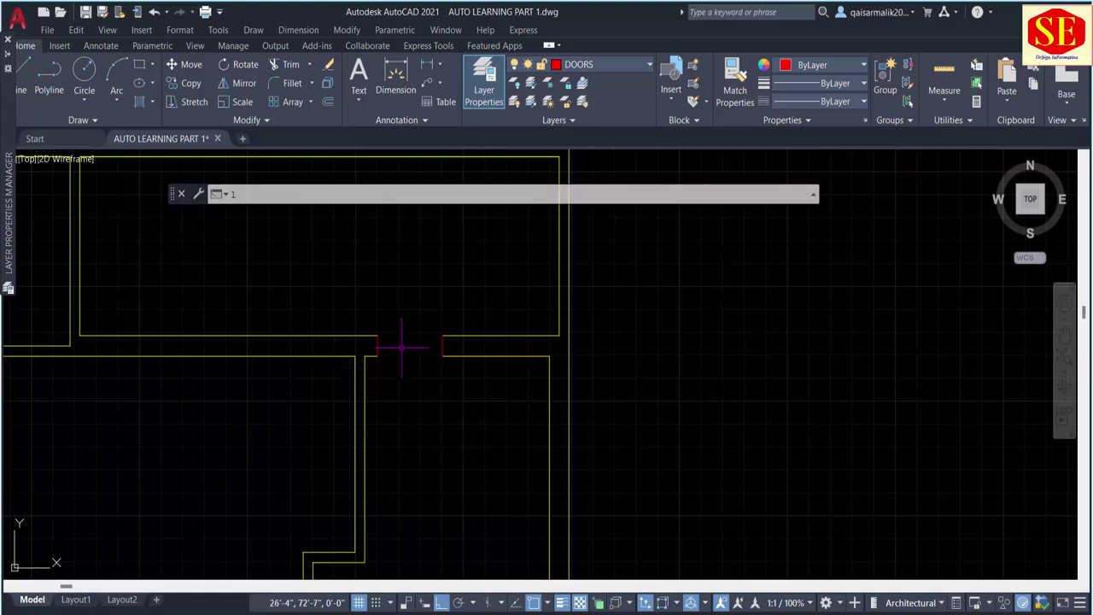
key("Return")
left_click(376, 336)
type("2'6")
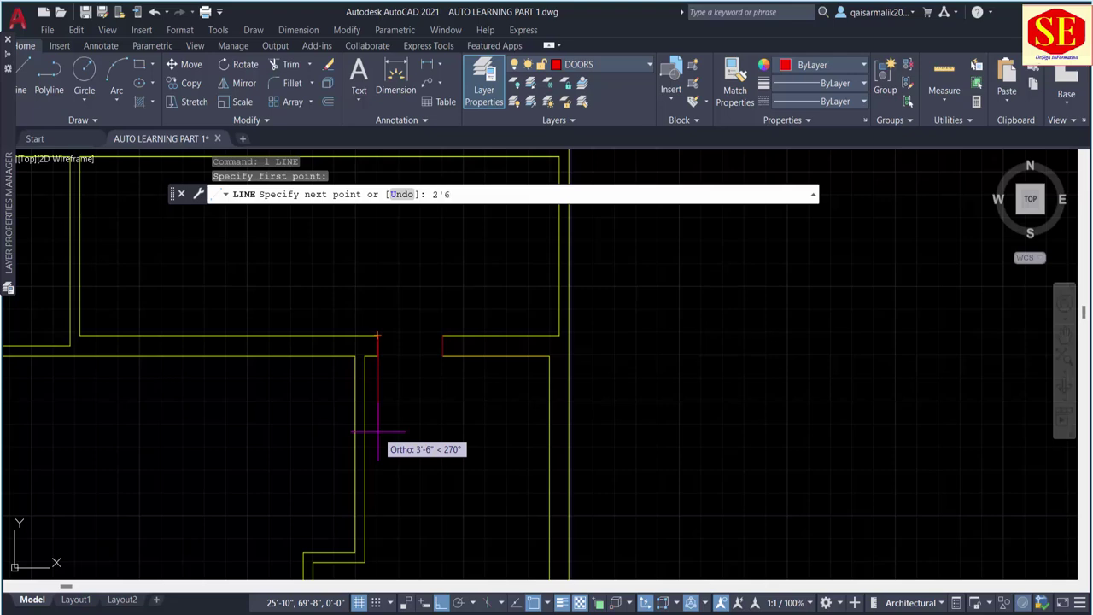
key("Return")
key("Return")
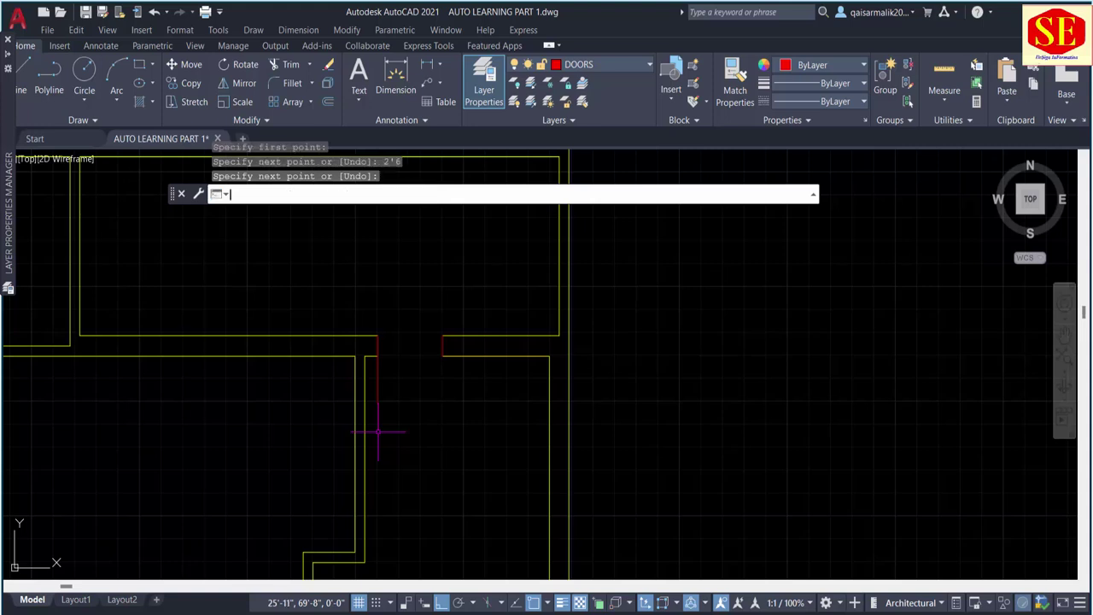
key("Escape")
scroll(378, 352, "up", 2)
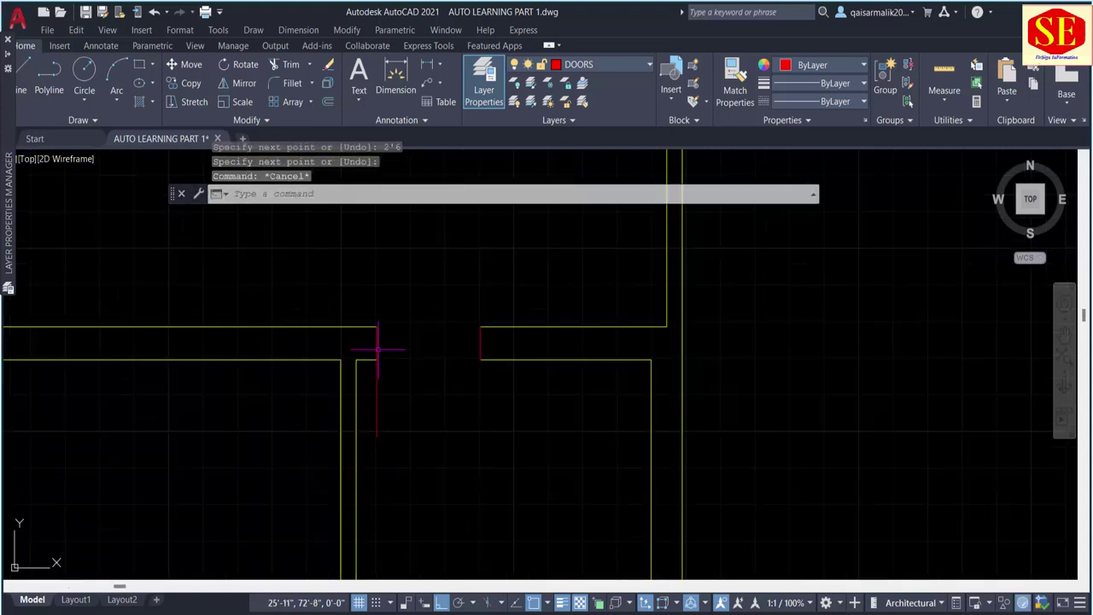
left_click(377, 350)
key("Escape")
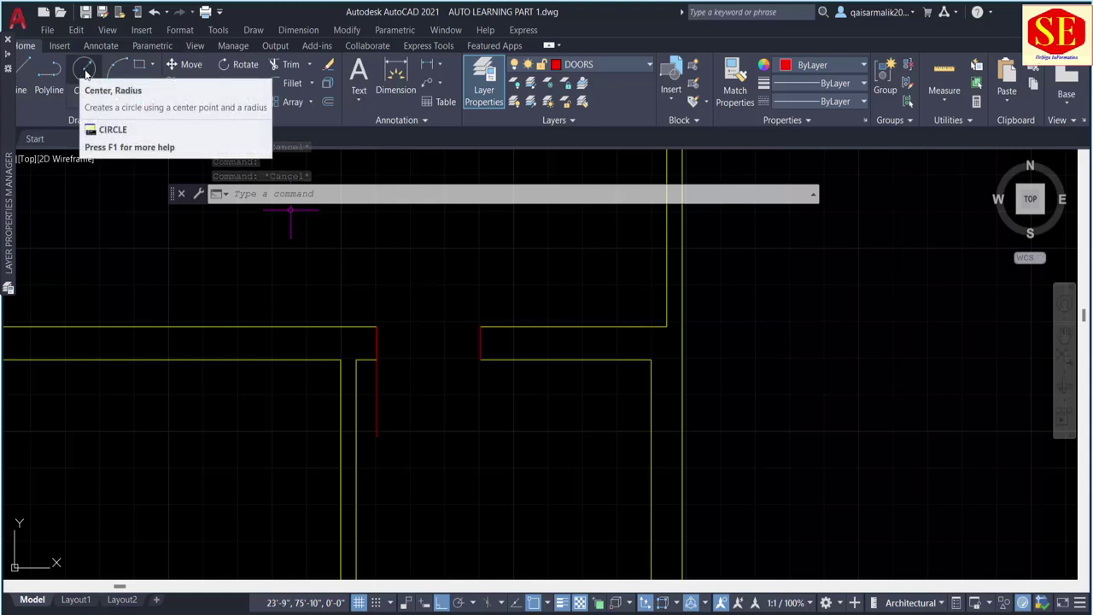
Step: Draw a circle centred on the jamb corner with radius reaching the door leaf's end
type("c")
key("Return")
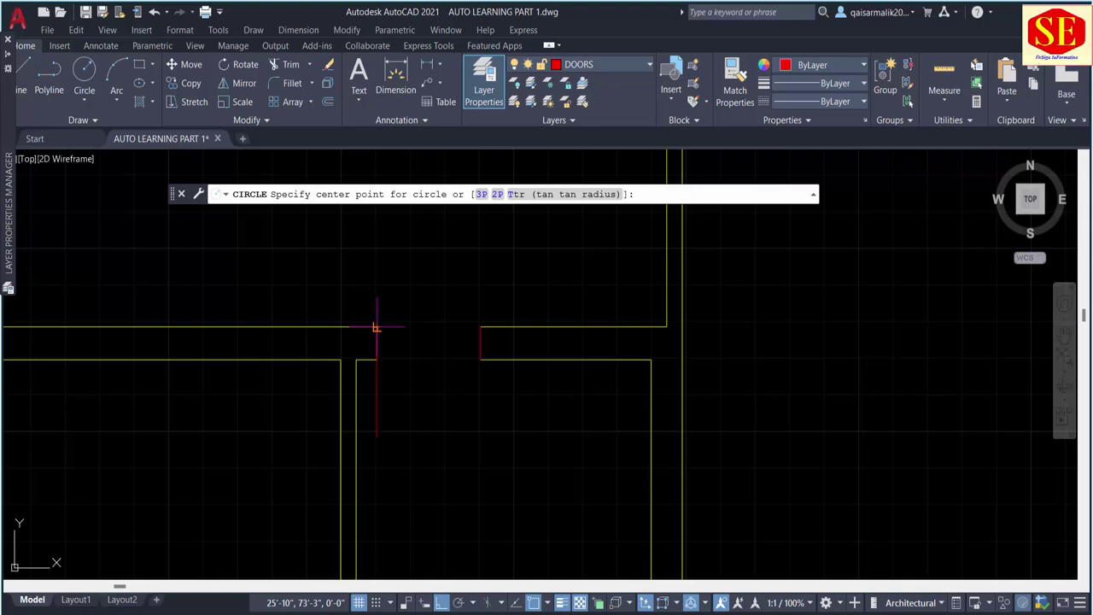
left_click(376, 327)
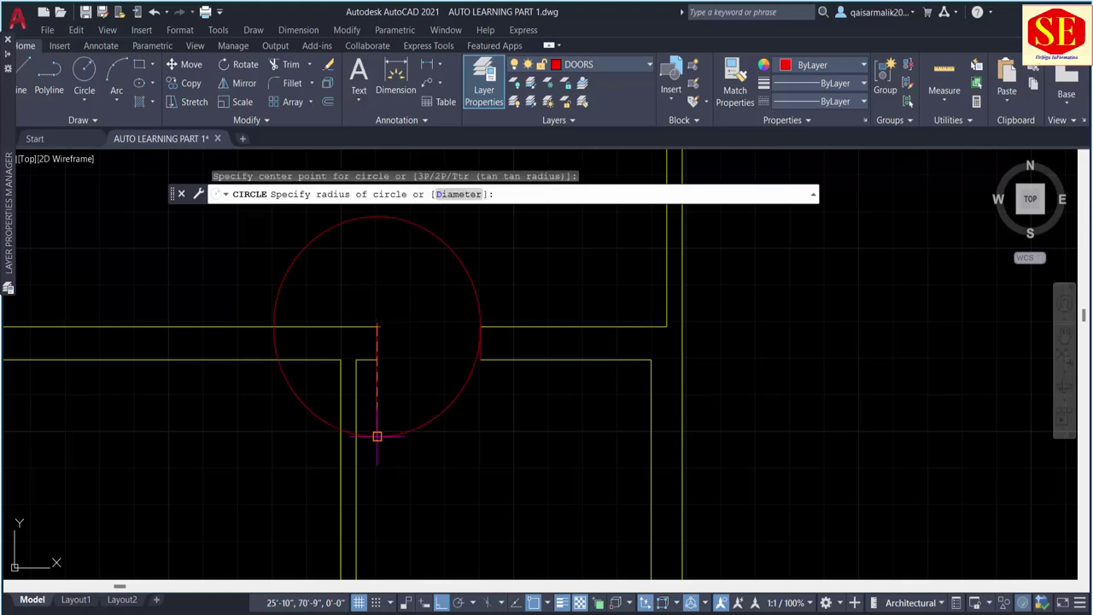
scroll(377, 434, "up", 2)
scroll(377, 433, "up", 2)
left_click(377, 432)
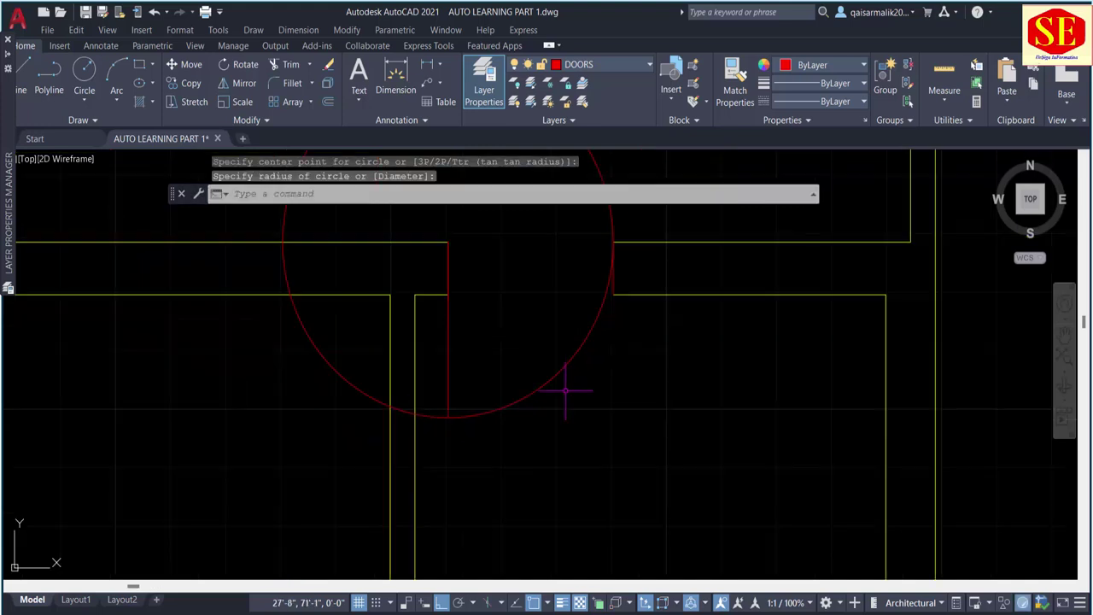
scroll(566, 391, "down", 2)
middle_click_drag(576, 319, 559, 393)
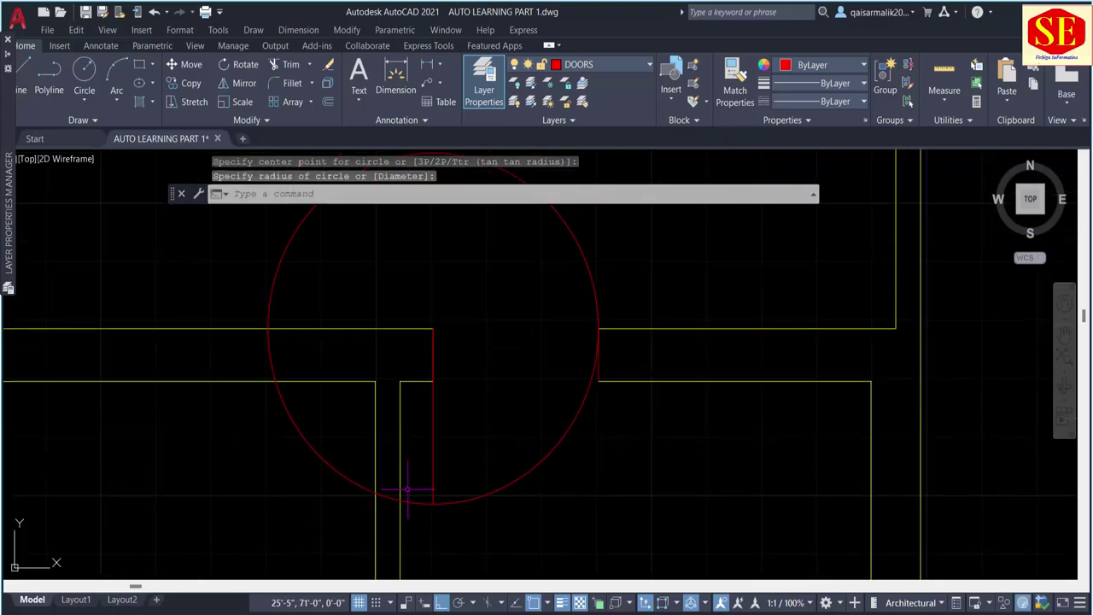
scroll(555, 350, "down", 2)
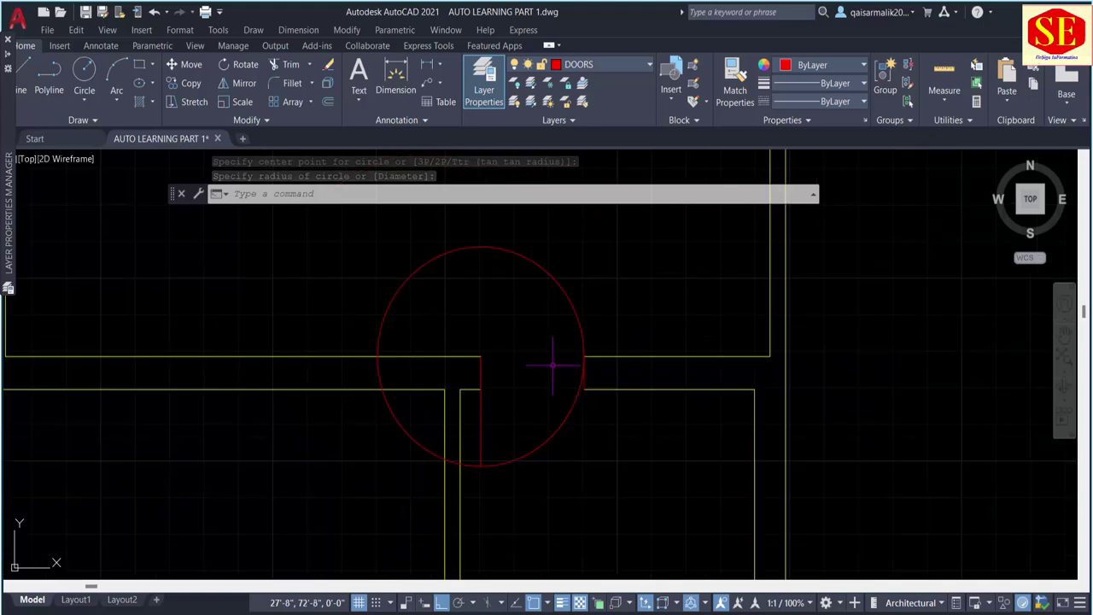
key("Escape")
Step: Trim the circle against the walls and erase the leftover arc, leaving the quarter swing
type("tr")
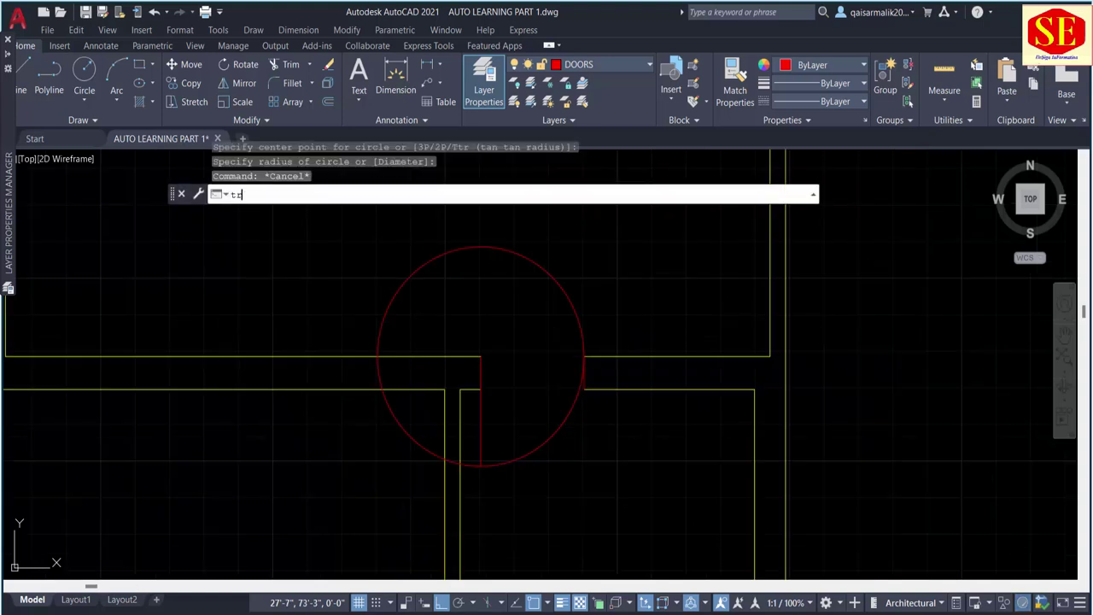
key("Return")
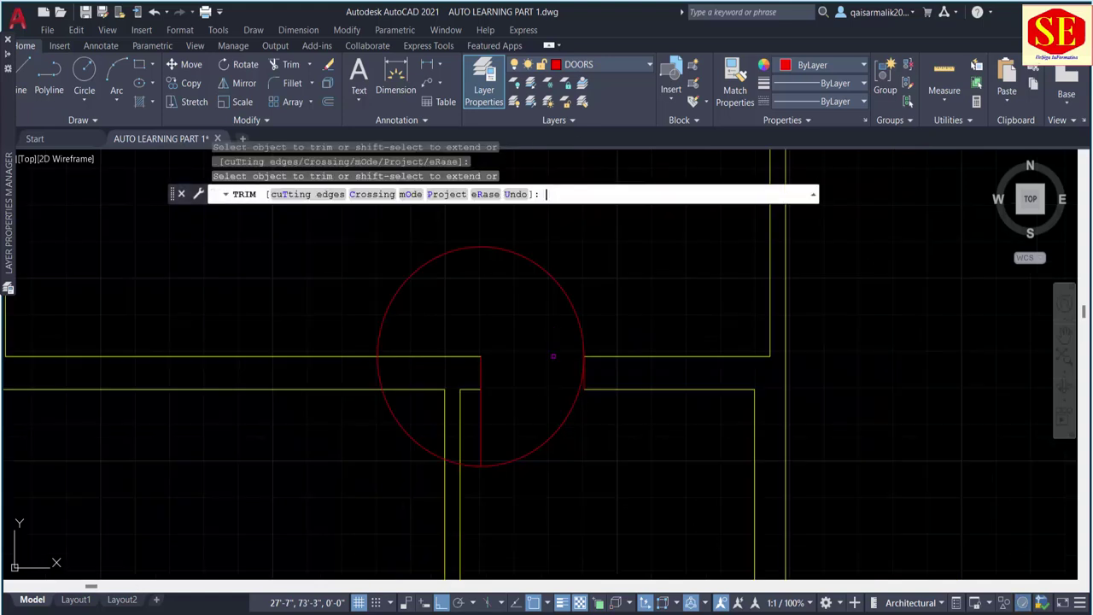
left_click(470, 466)
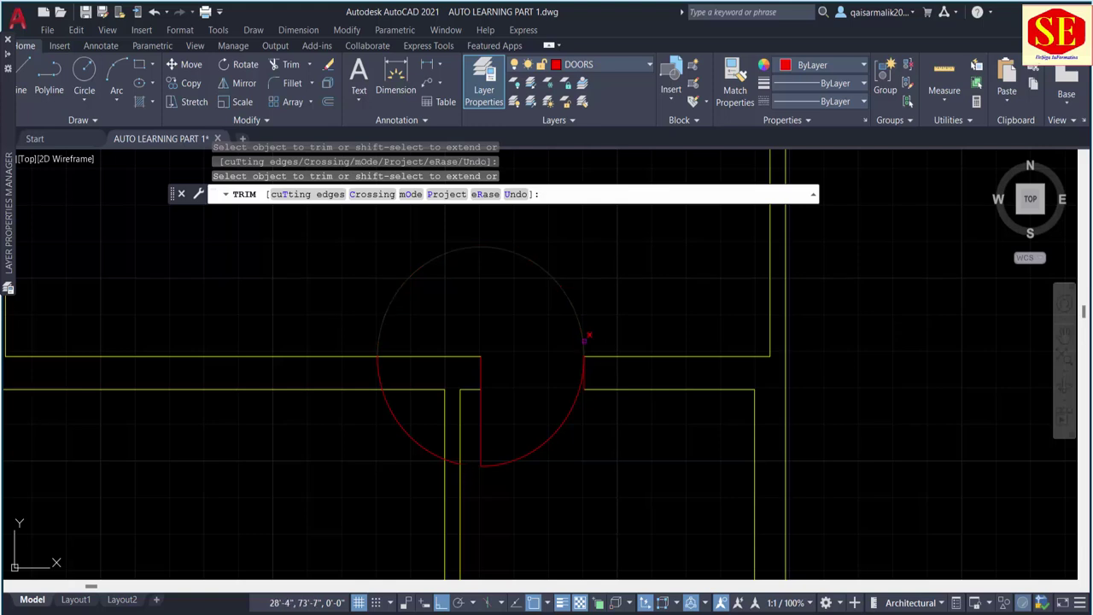
left_click(579, 342)
key("Escape")
left_click(400, 425)
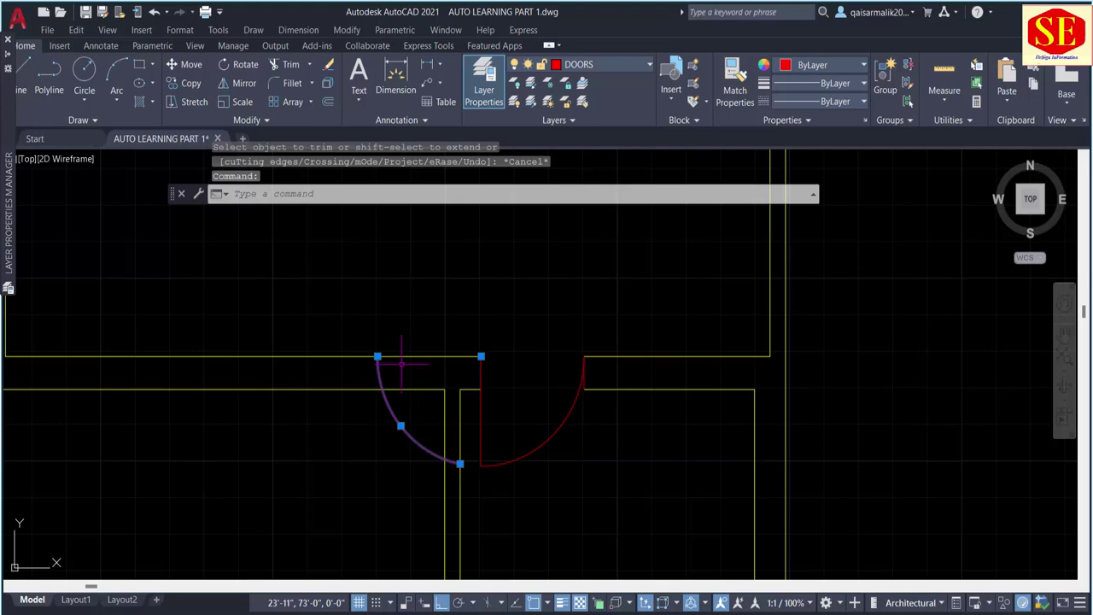
type("e")
key("Return")
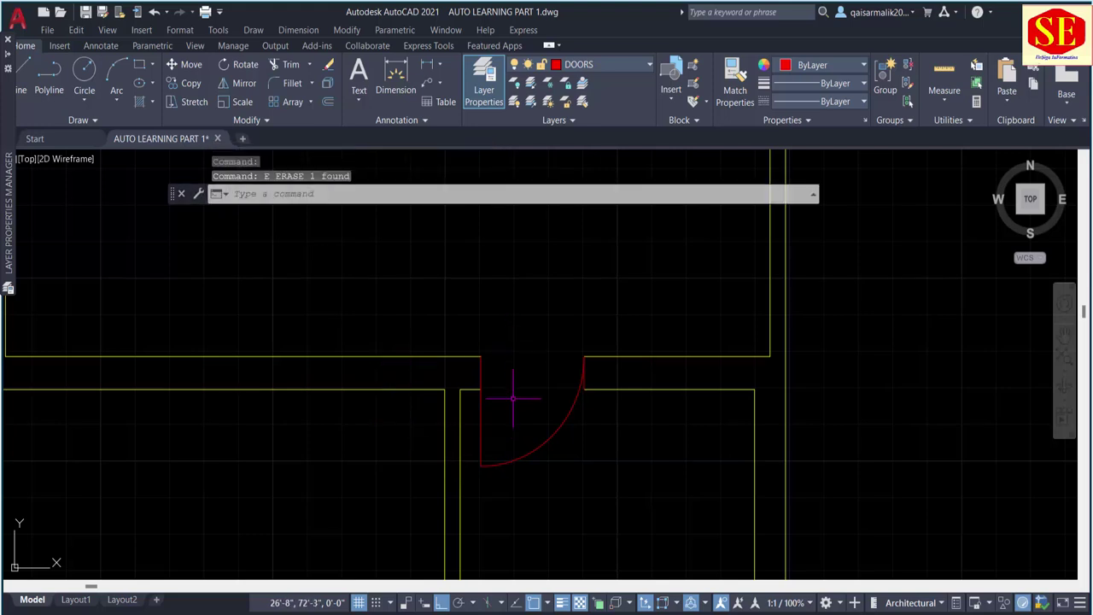
Step: Draw a line across the doorway from one jamb corner to the other
type("l")
key("Return")
left_click(481, 356)
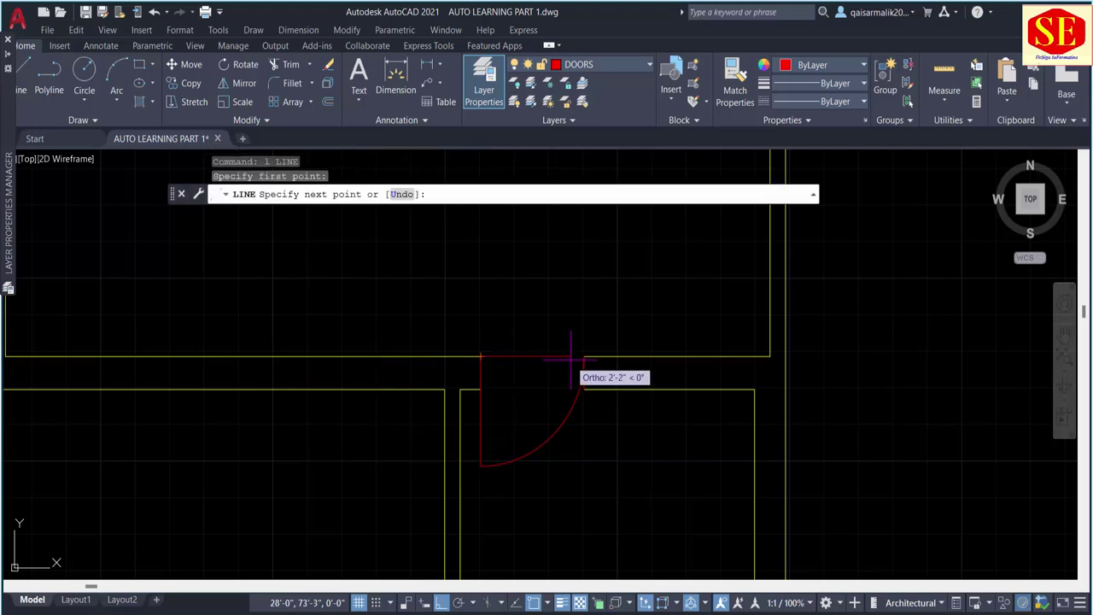
left_click(583, 356)
key("Escape")
scroll(560, 421, "down", 4)
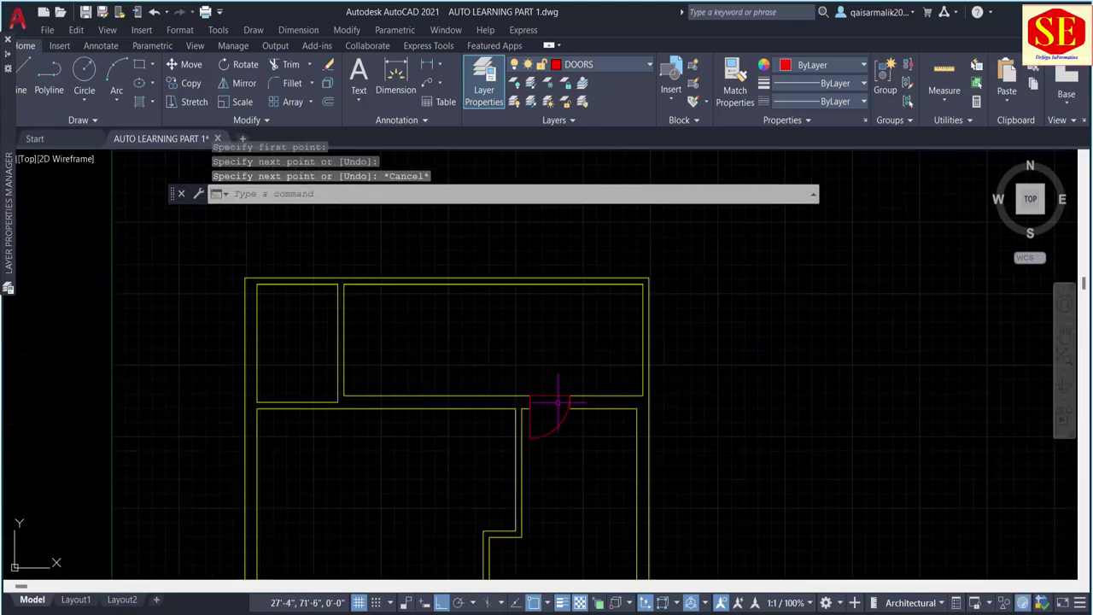
scroll(560, 442, "up", 2)
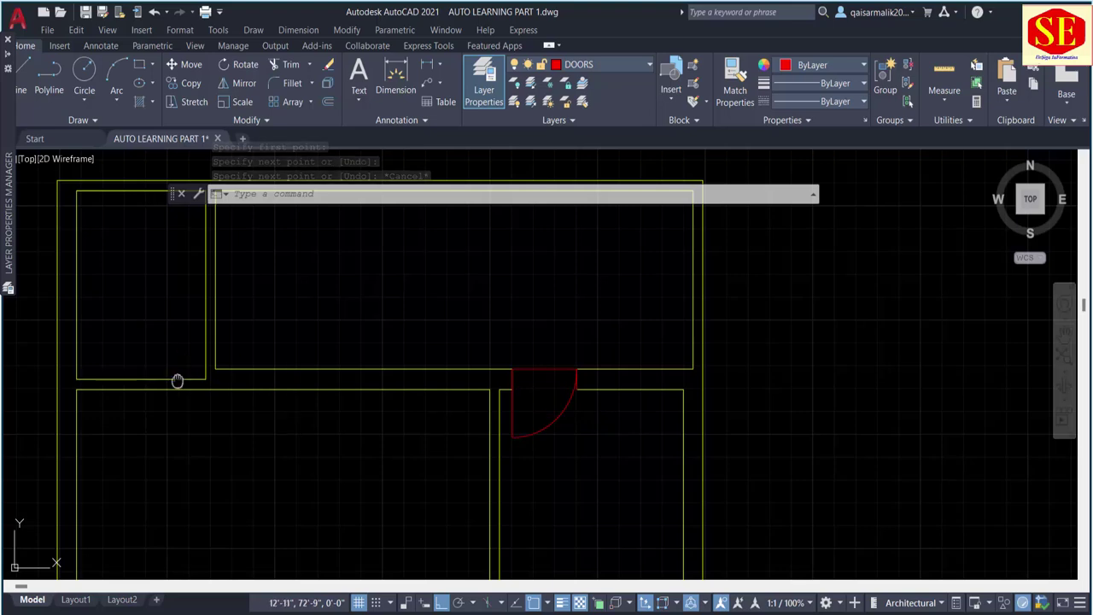
Step: Pan left across the plan, starting and abandoning a line at a wall corner
middle_click_drag(177, 381, 268, 376)
key("Escape")
type("l")
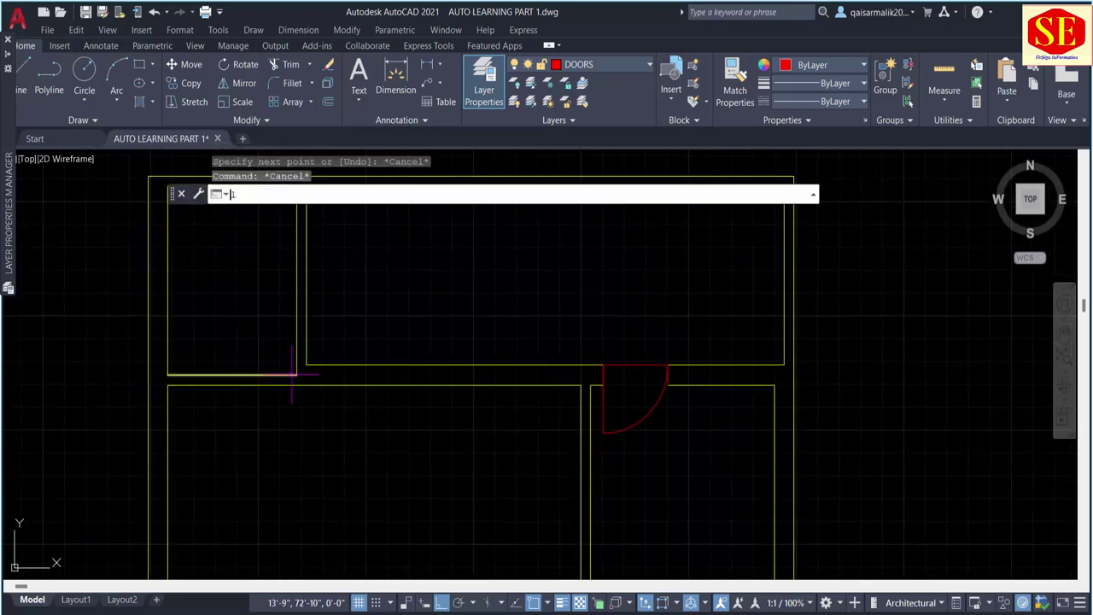
key("Return")
left_click(295, 374)
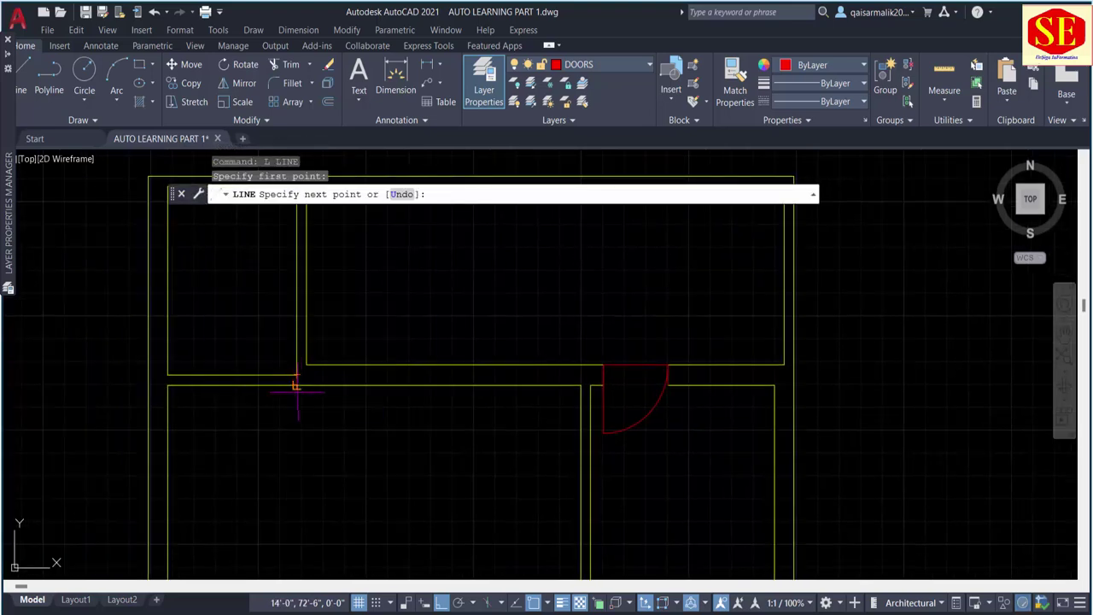
key("Escape")
middle_click_drag(281, 402, 381, 409)
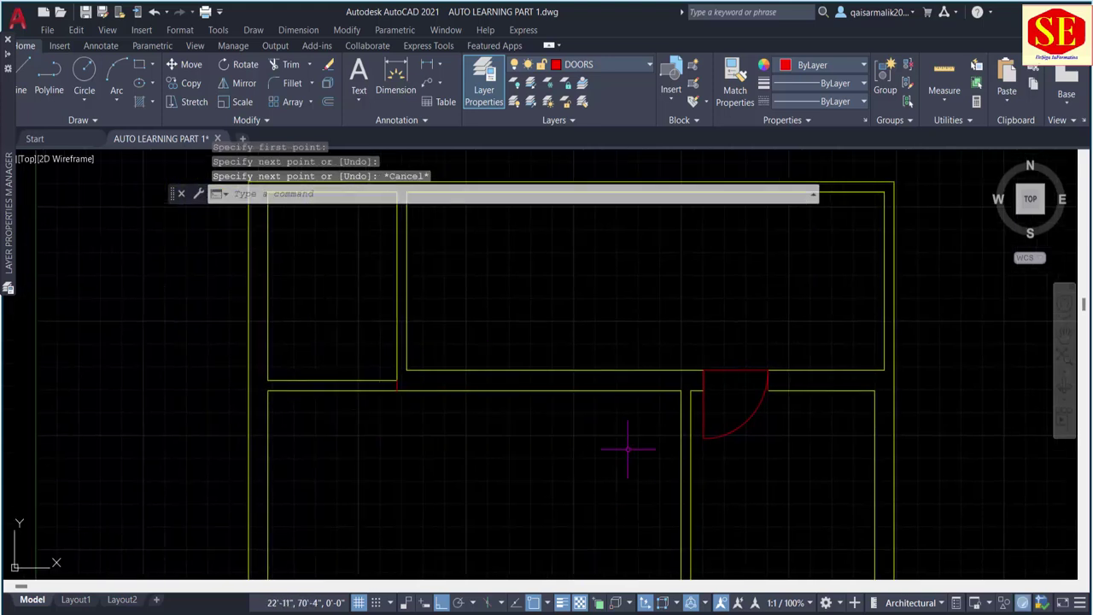
Step: Copy the door's top line, leaf and swing arc from its corner to left of the rooms
type("c")
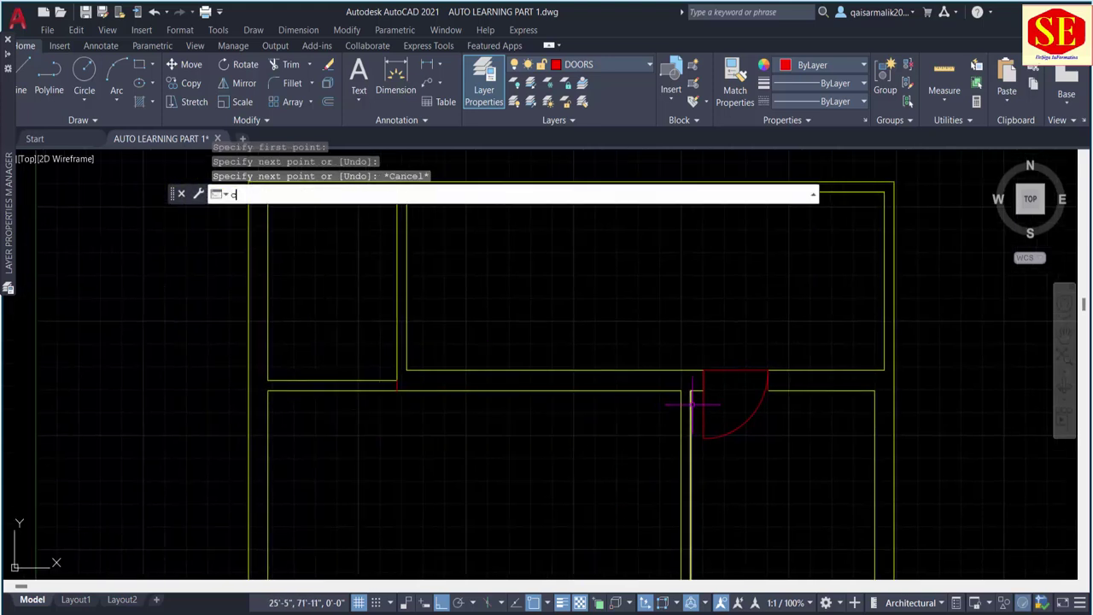
type("o")
key("Return")
left_click(709, 371)
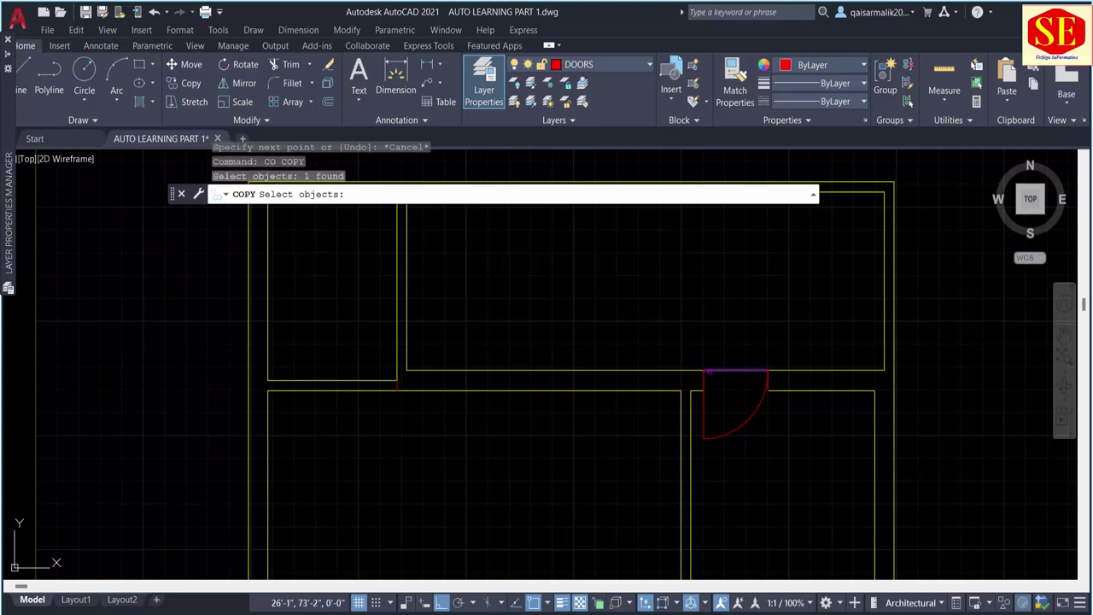
left_click(703, 391)
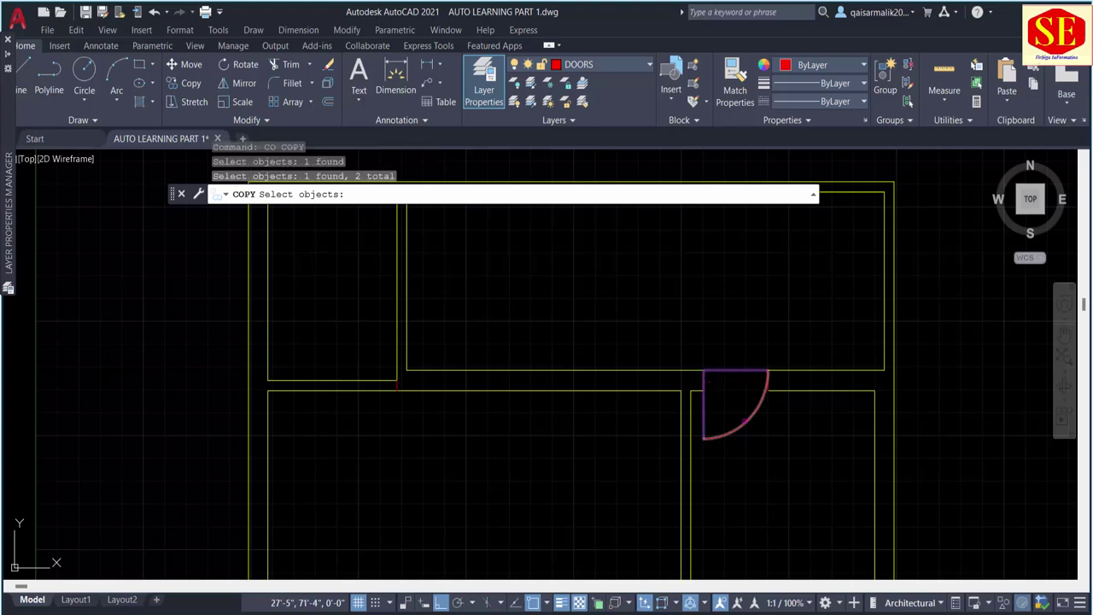
left_click(745, 421)
key("Return")
left_click(768, 371)
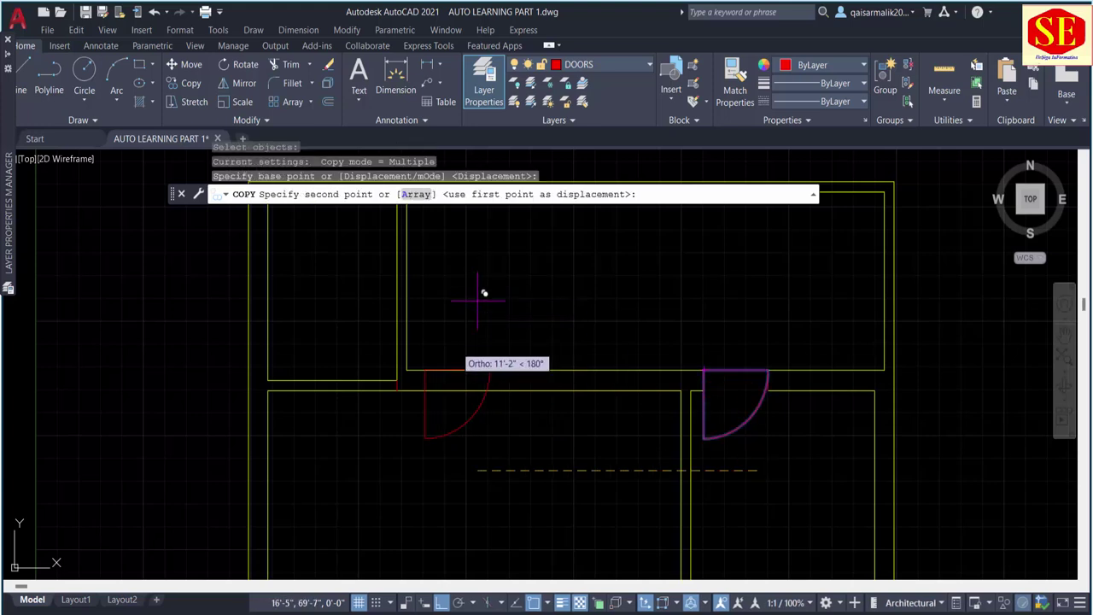
left_click(175, 371)
key("Escape")
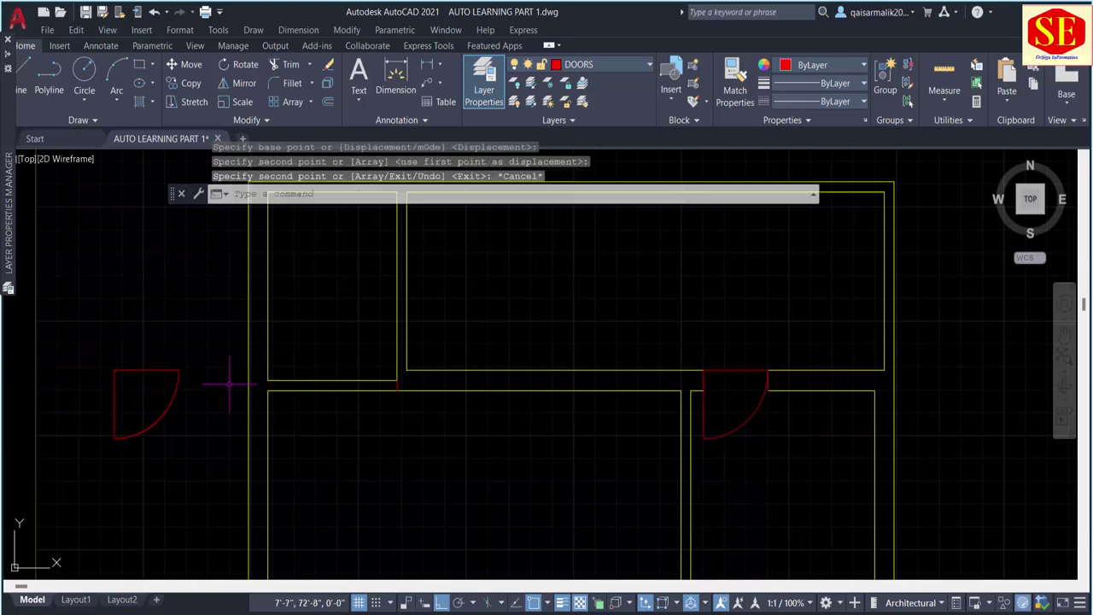
middle_click_drag(227, 379, 339, 384)
Step: Grip-edit the copied door's leaf line so it lies horizontally
type("B")
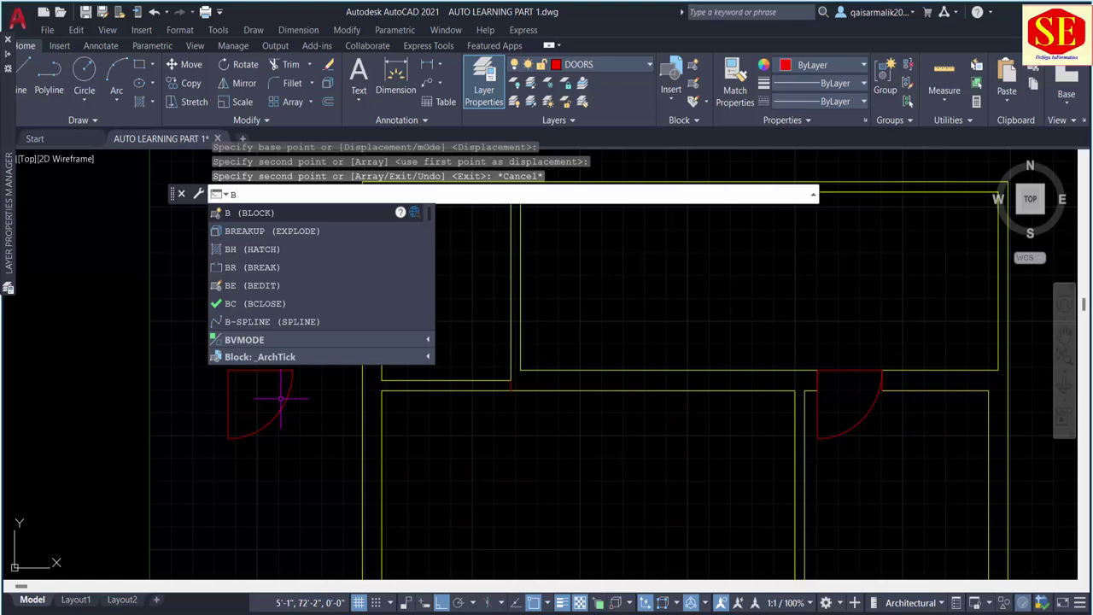
key("Escape")
left_click(227, 394)
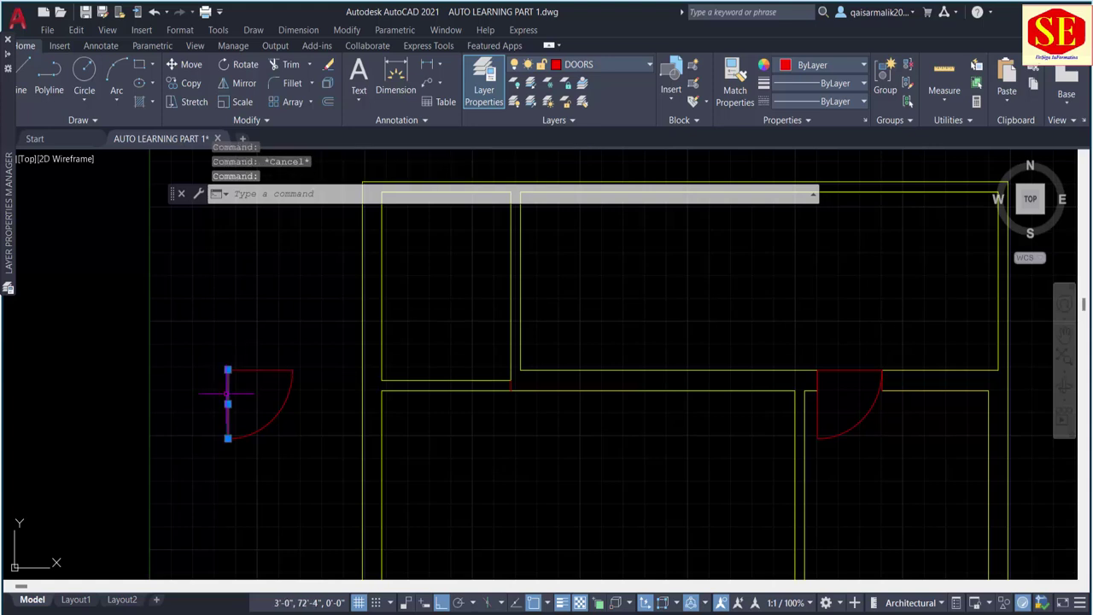
left_click(227, 438)
left_click(293, 369)
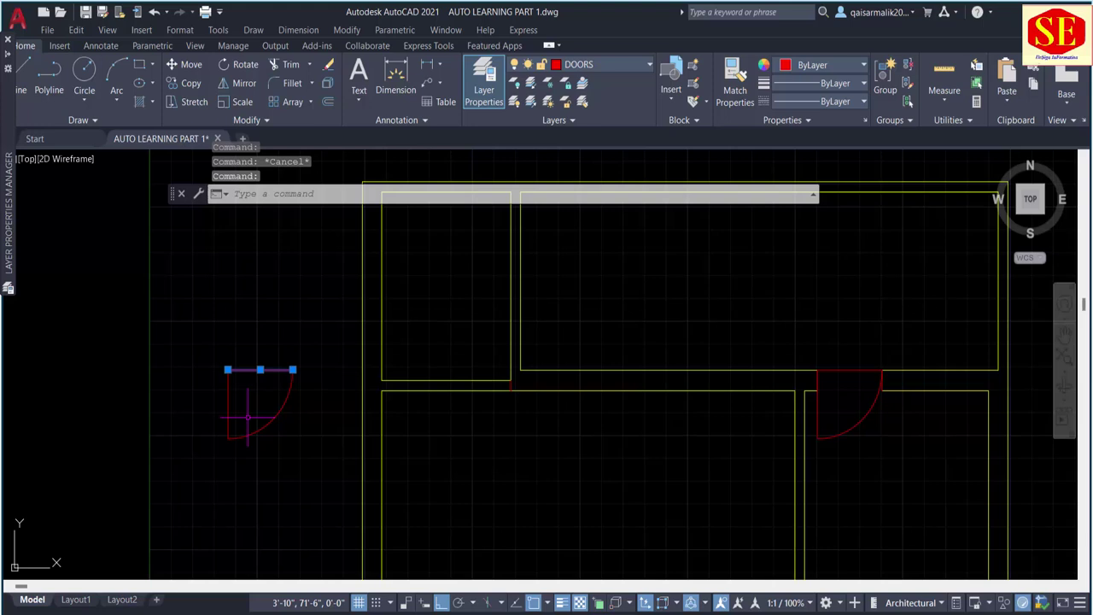
key("Escape")
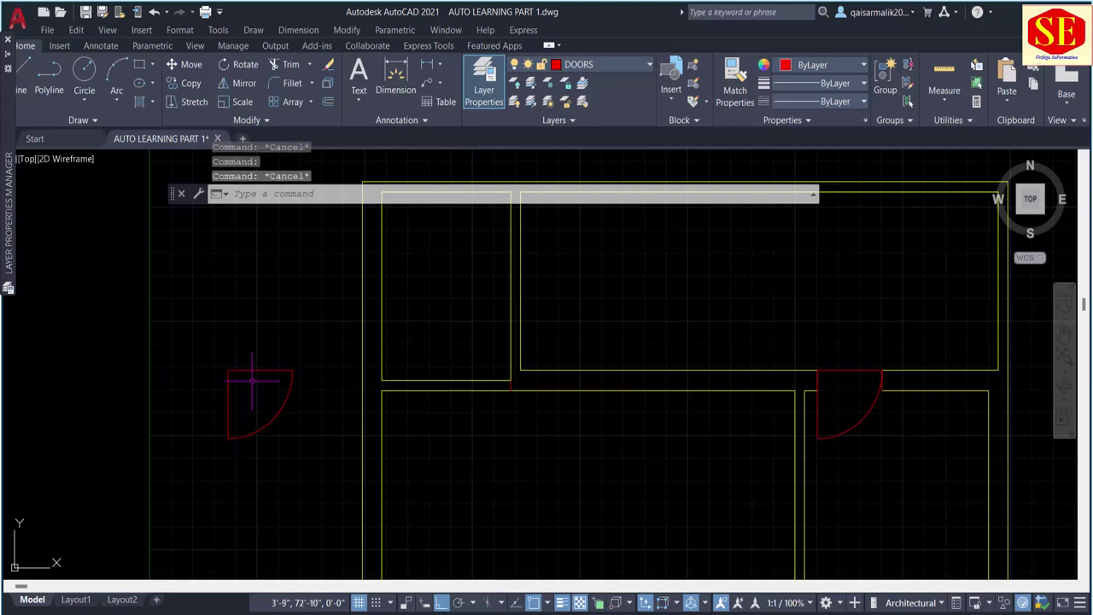
Step: Define a block named abc from the left door's leaf, swing arc and line
type("B")
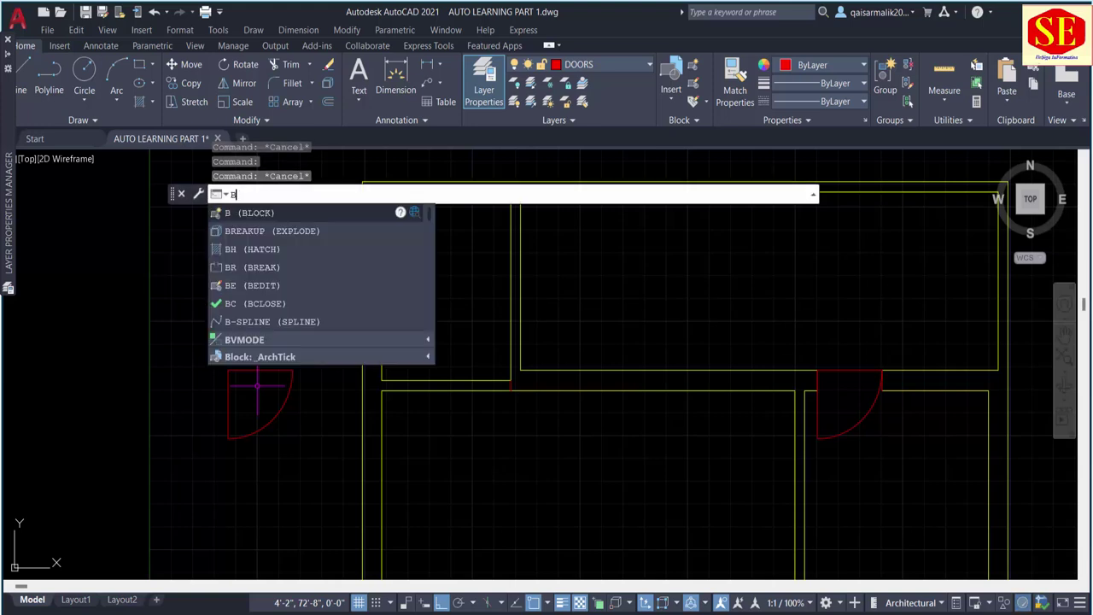
type("loc")
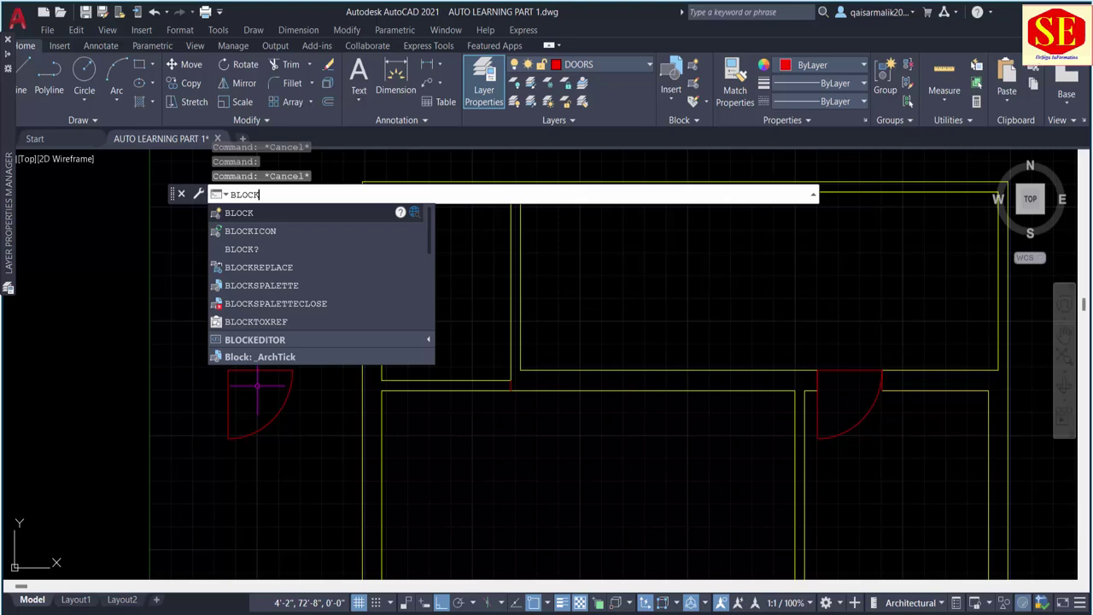
key("Return")
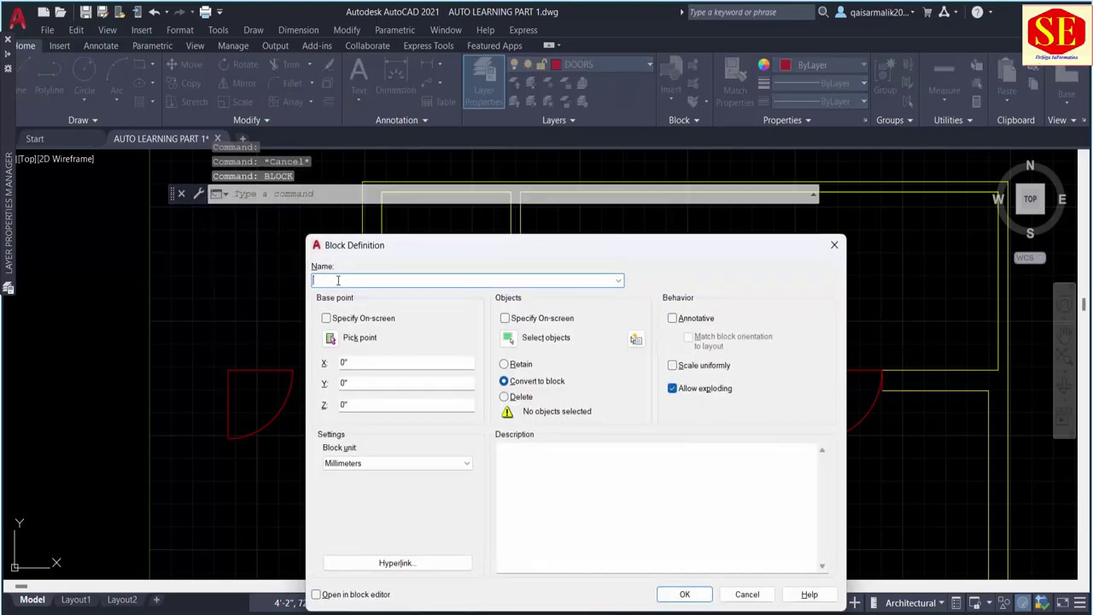
type("a")
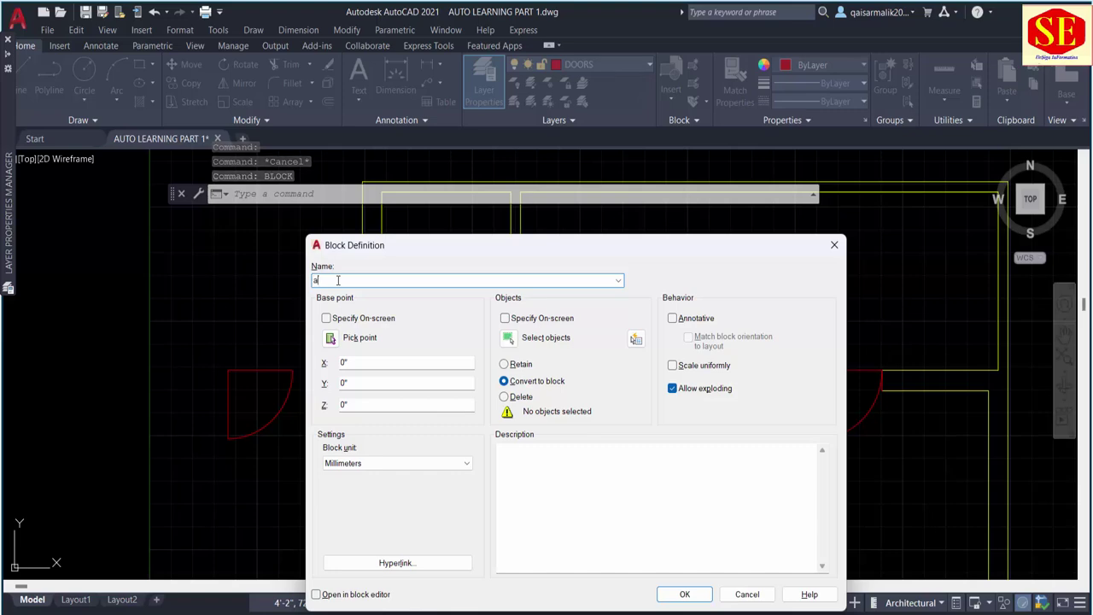
type("bc")
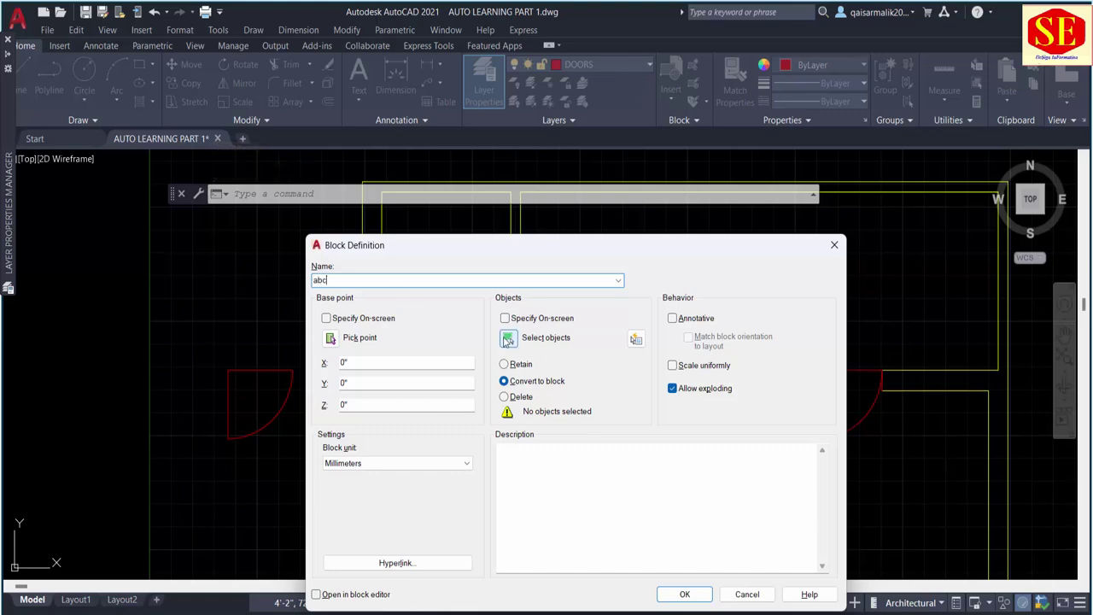
left_click(507, 340)
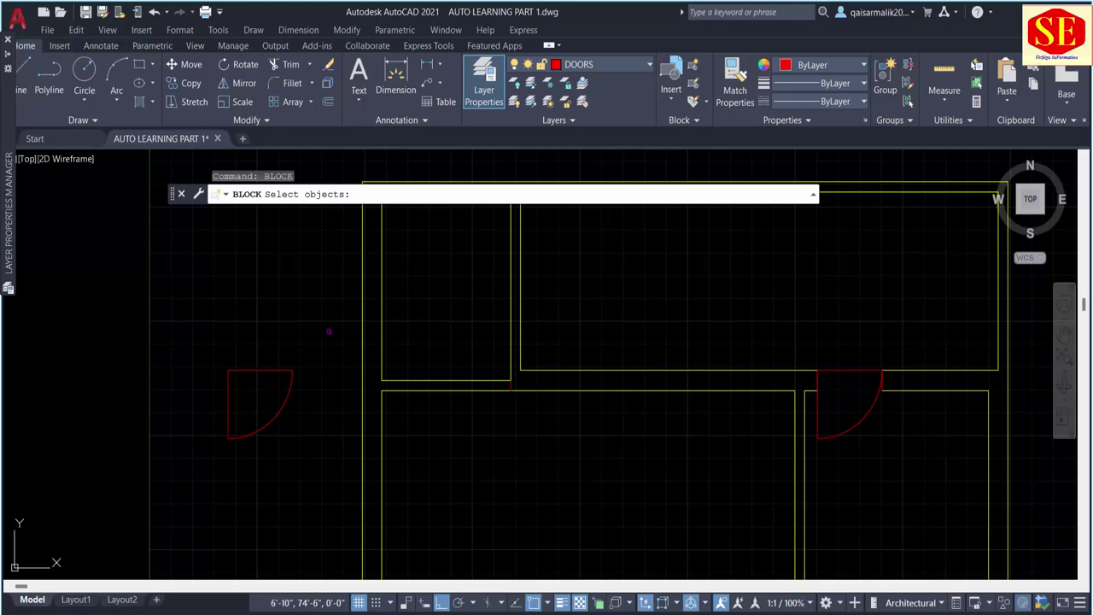
left_click(324, 328)
left_click(226, 446)
key("Return")
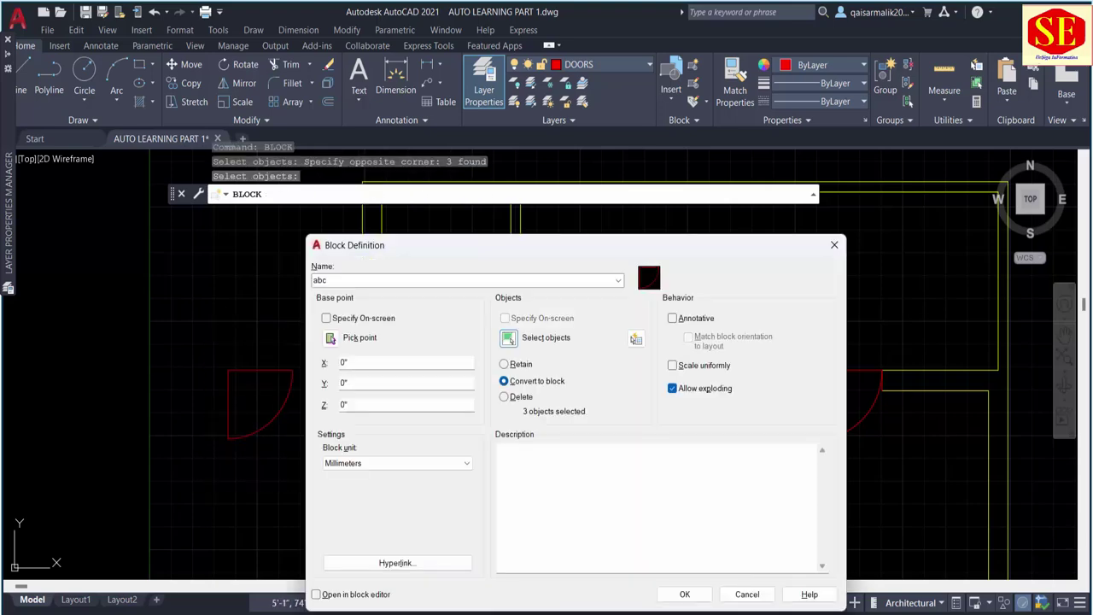
left_click(679, 593)
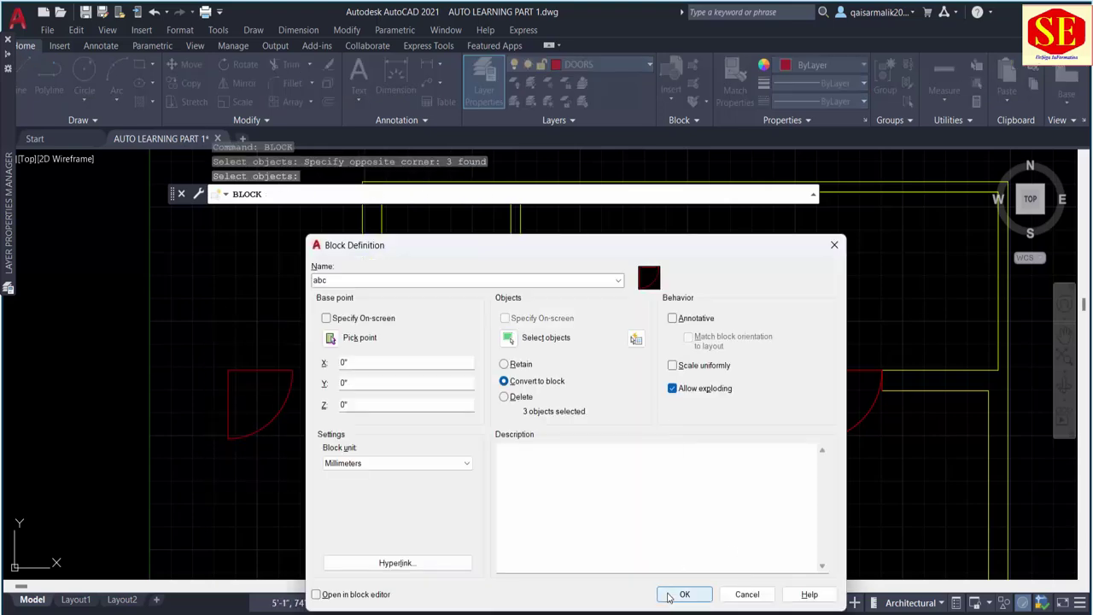
Step: Select and deselect the left and right doors to check the result
left_click(285, 413)
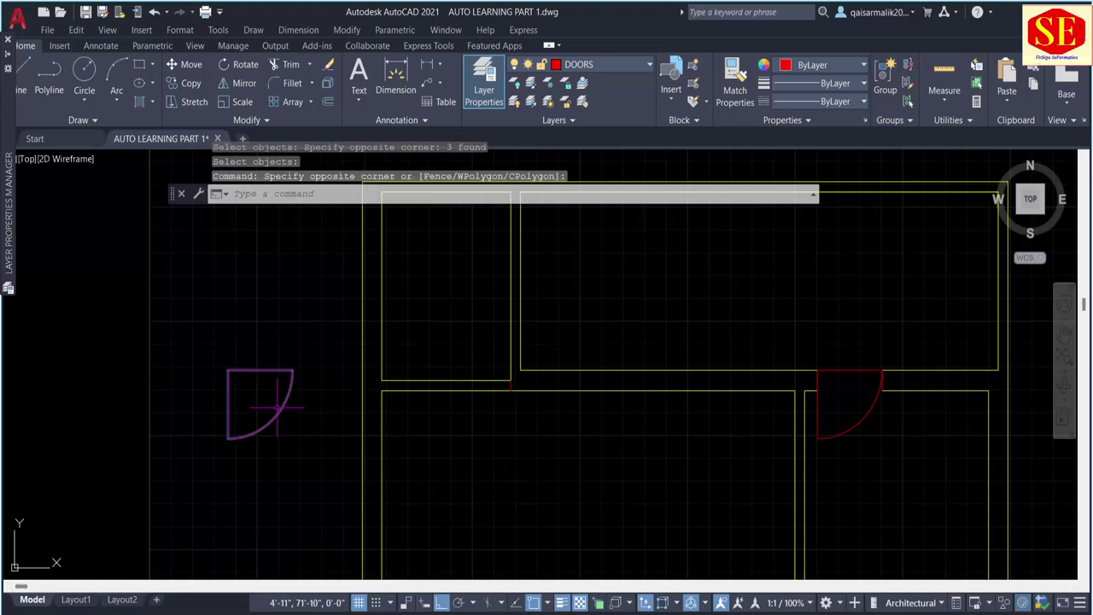
key("Escape")
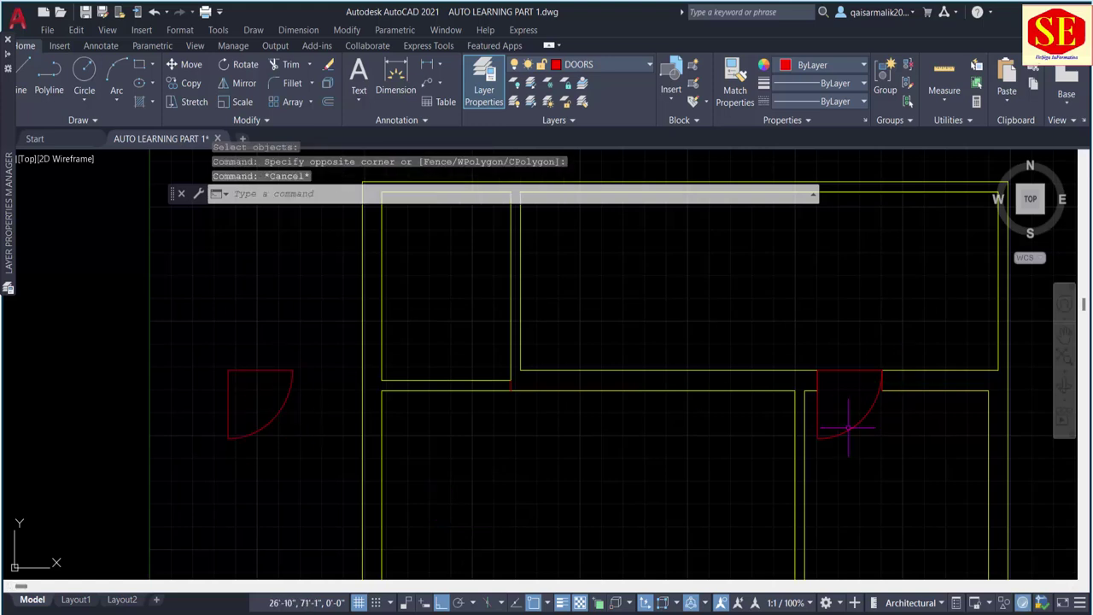
left_click(848, 427)
key("Escape")
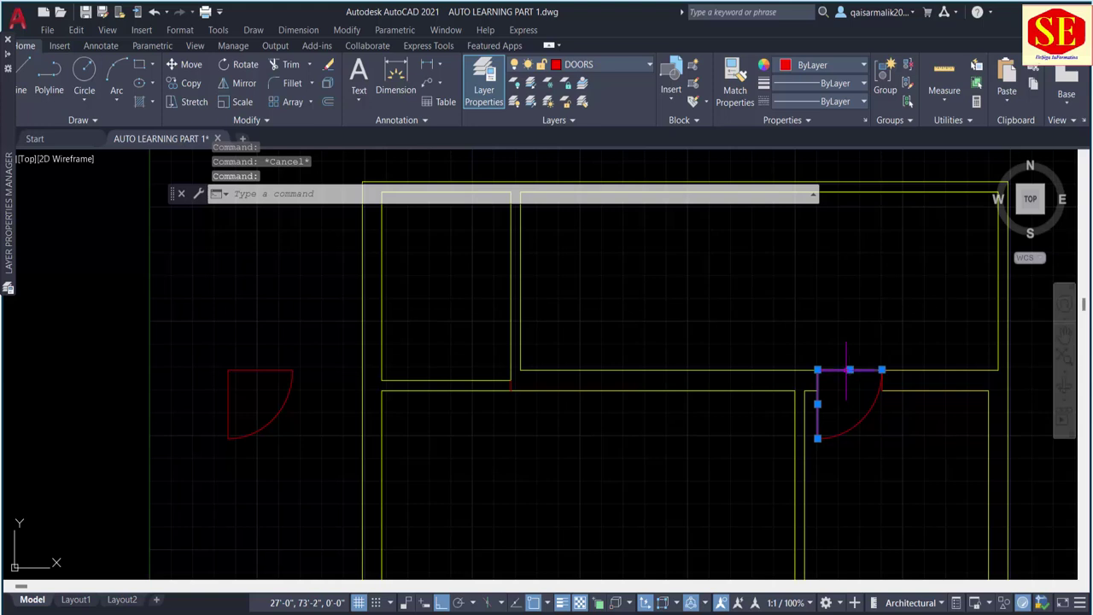
key("Escape")
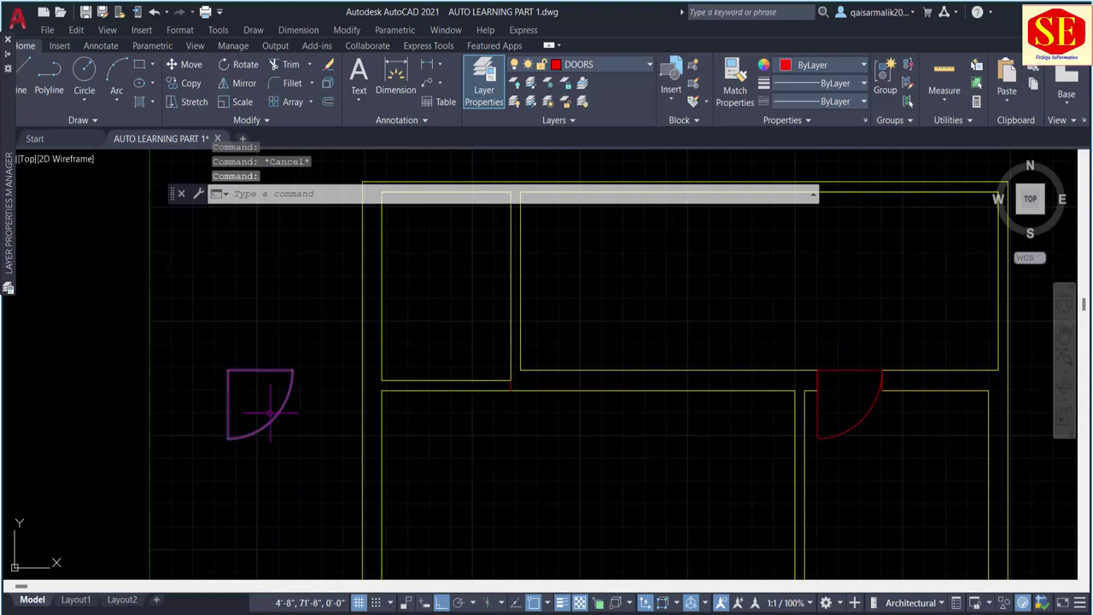
Step: Move the abc door block by its corner into the doorway below the upper-left room
type("m")
key("Return")
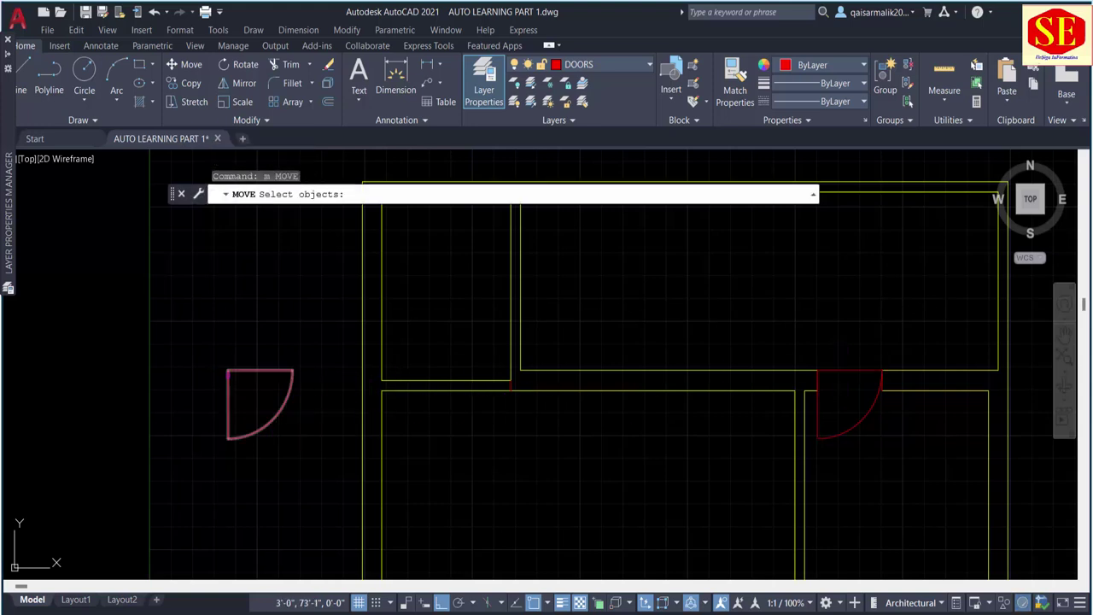
left_click(228, 397)
key("Return")
left_click(227, 371)
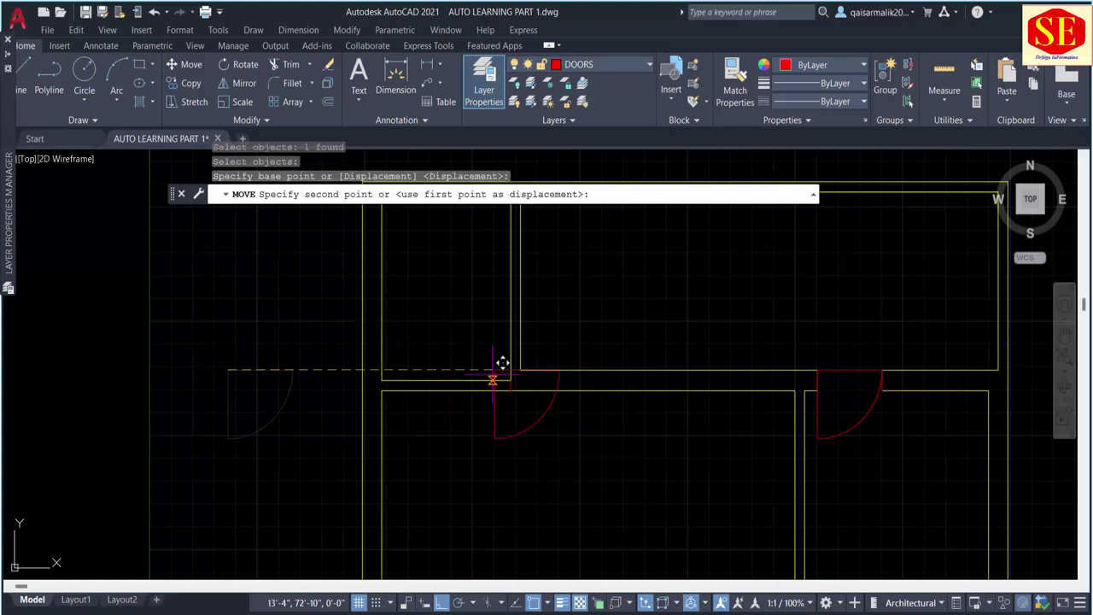
left_click(457, 368)
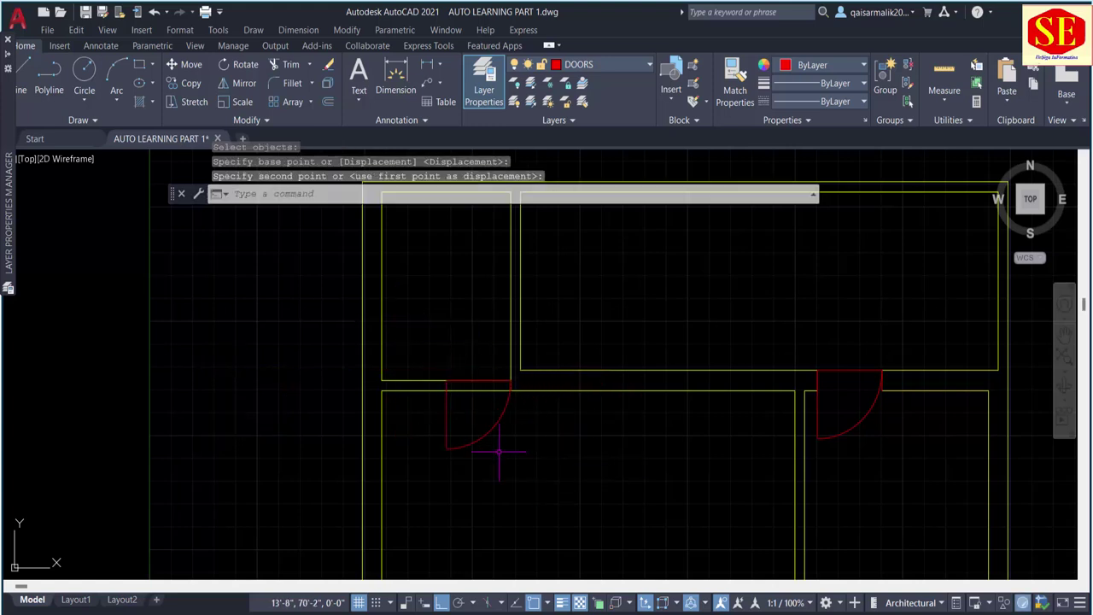
key("Escape")
scroll(488, 376, "up", 2)
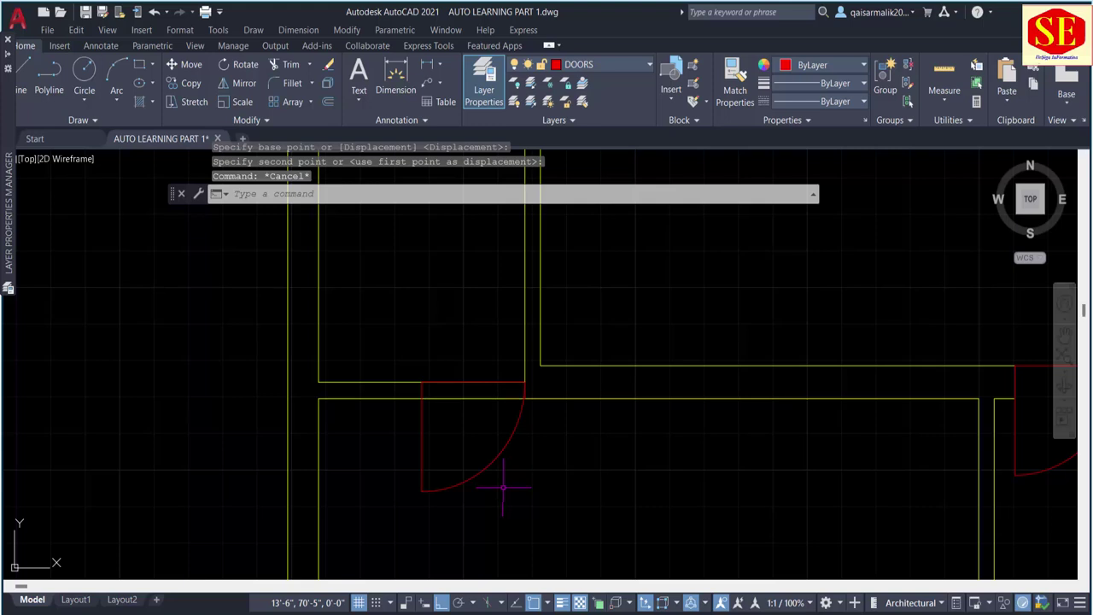
scroll(504, 436, "down", 2)
scroll(505, 446, "down", 2)
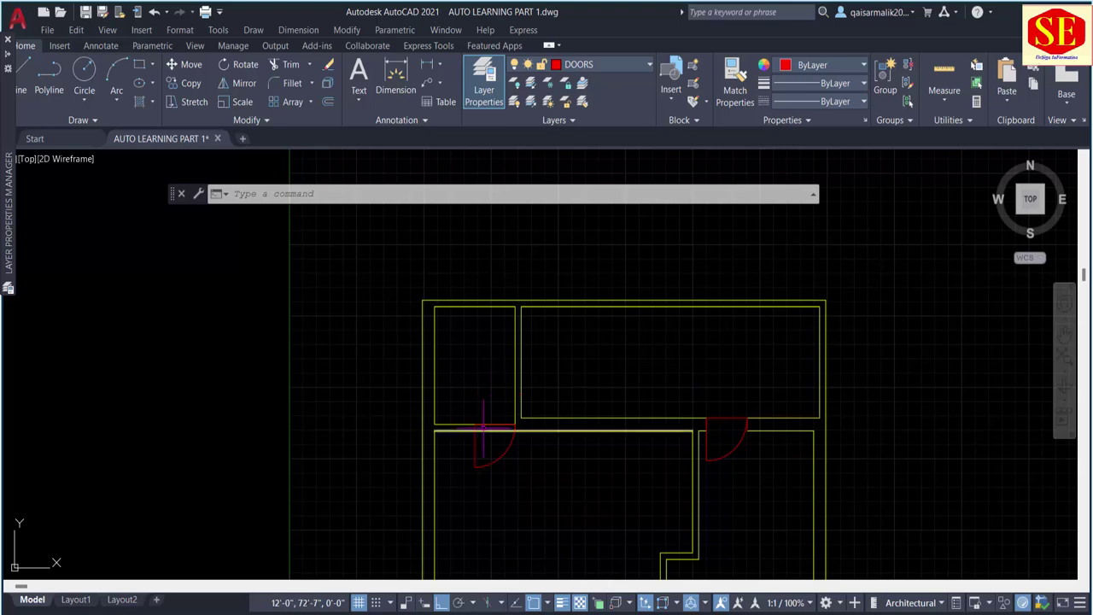
Step: Mirror the upper-left door about the wall line, keeping the source, so a copy swings up into the small room
type("MI")
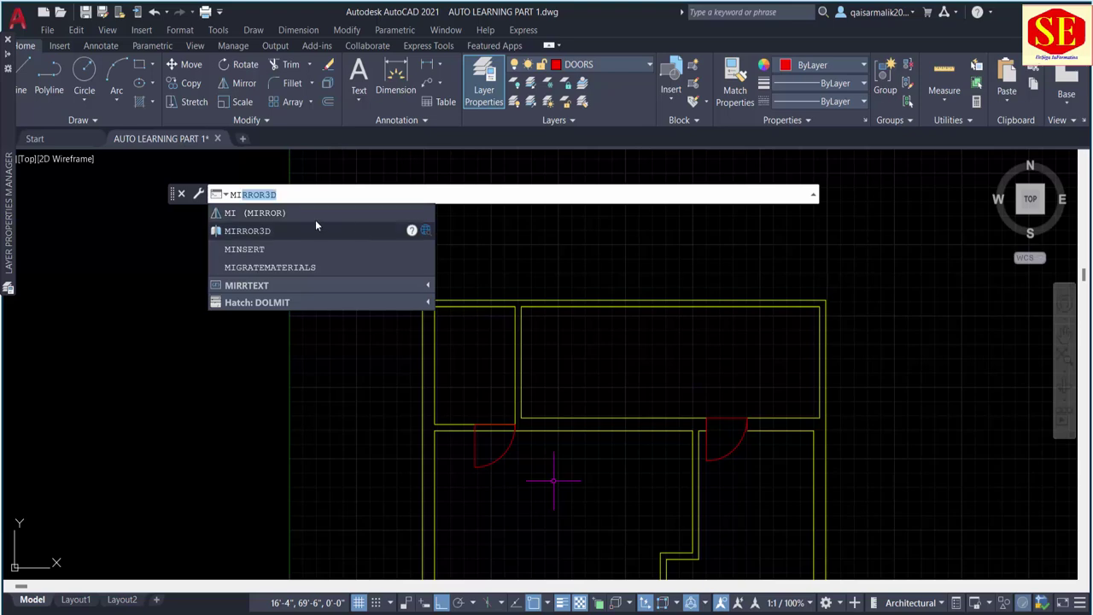
left_click(311, 214)
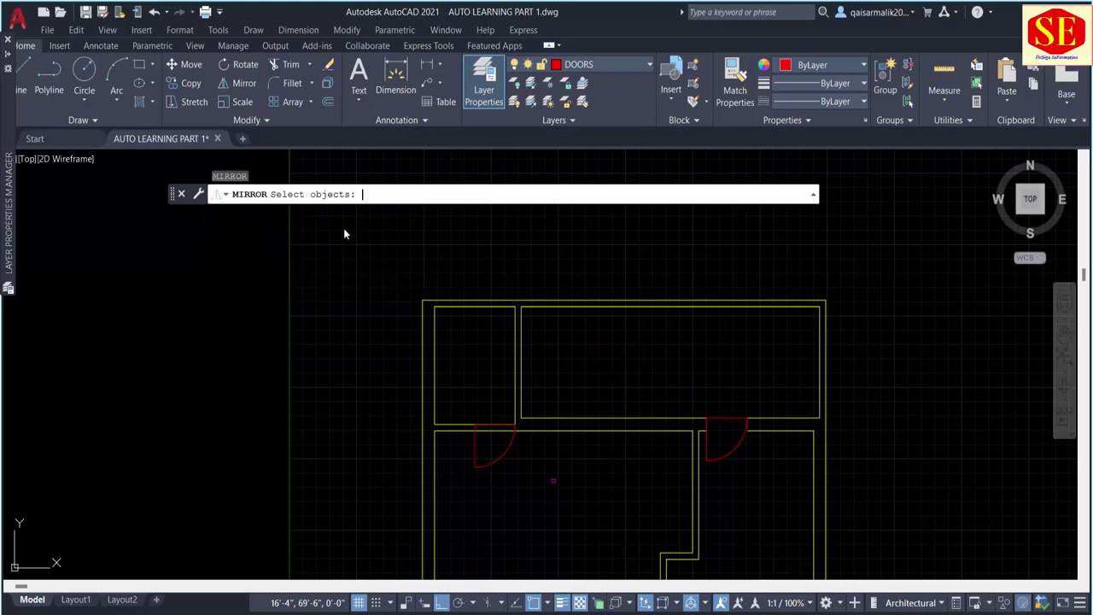
key("Escape")
key("Escape")
key("Escape")
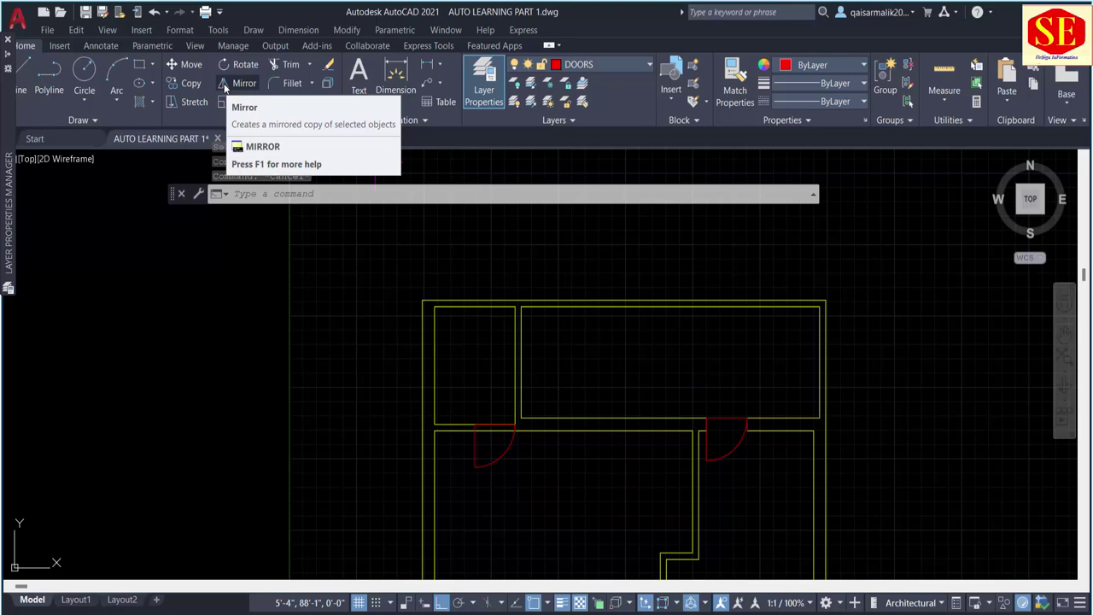
left_click(268, 194)
type("MI")
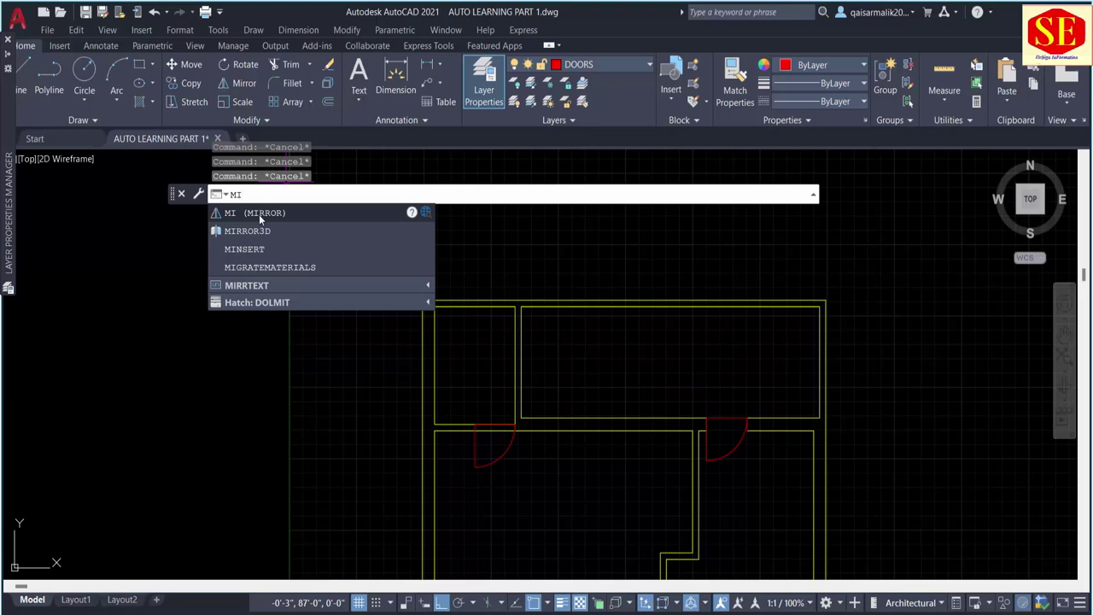
left_click(259, 214)
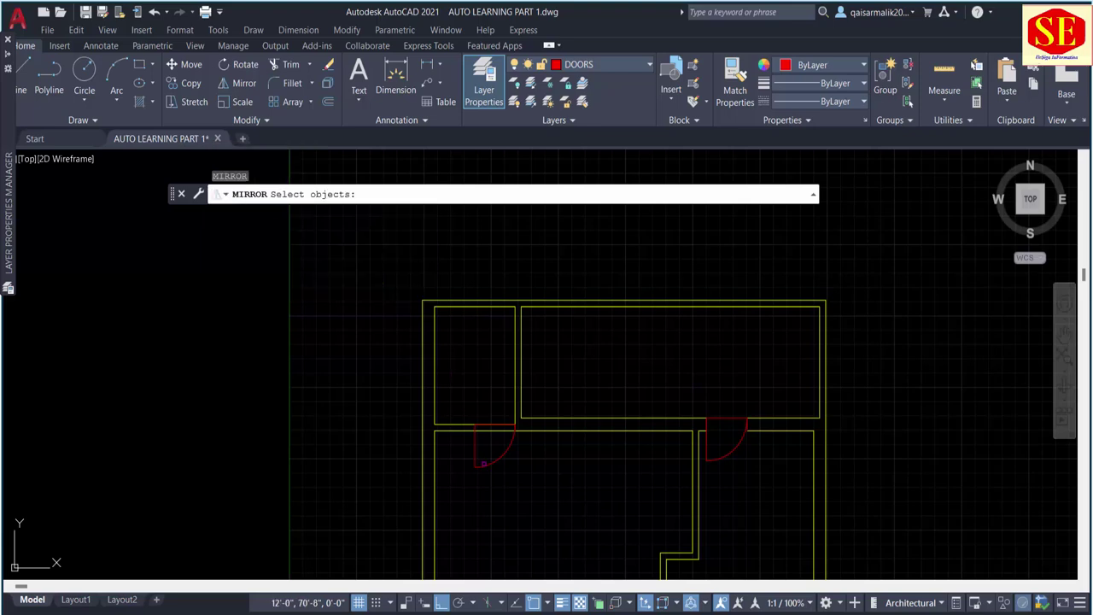
left_click(484, 465)
key("Return")
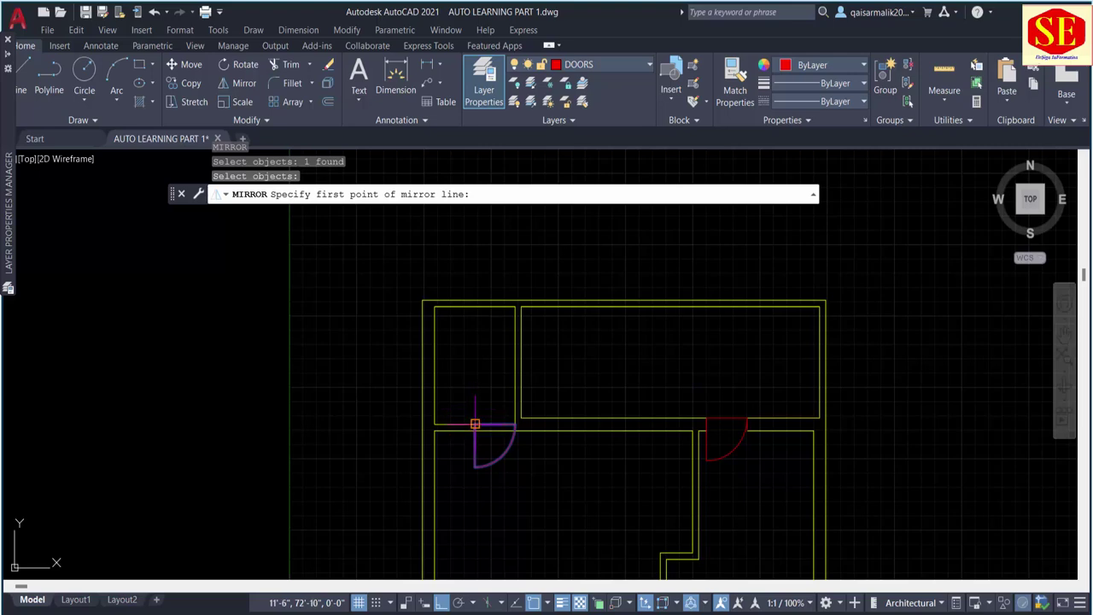
left_click(475, 424)
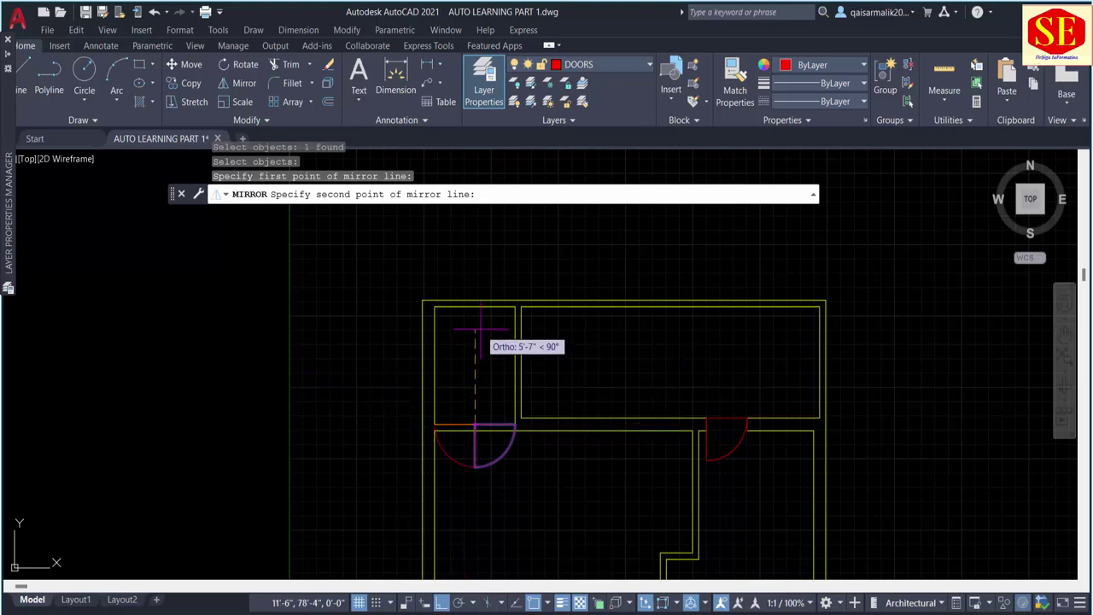
left_click(756, 360)
right_click(755, 360)
left_click(773, 368)
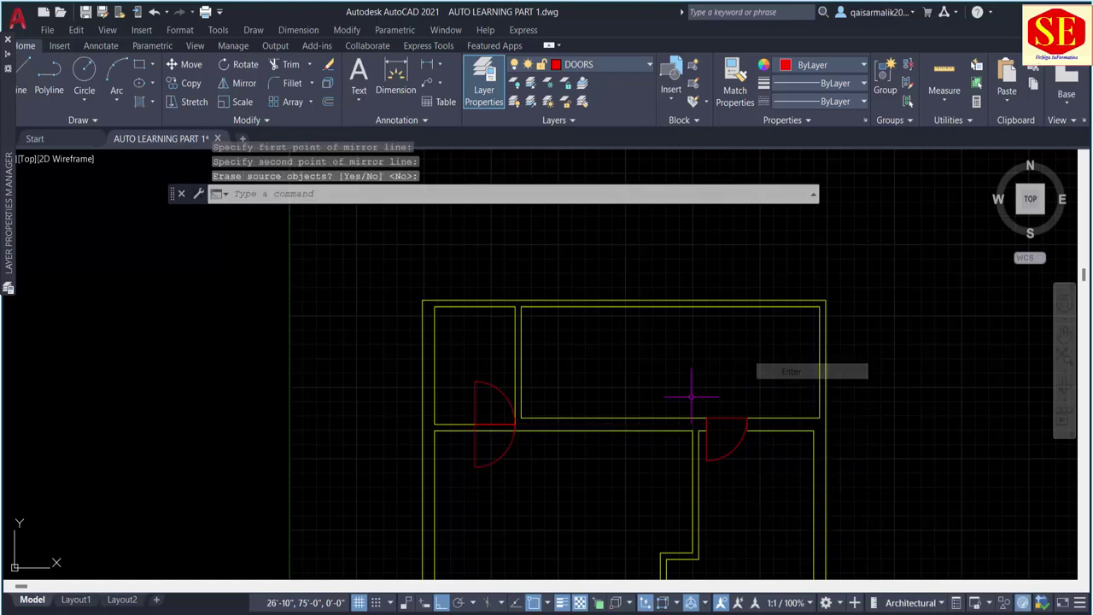
Step: Erase the original downward-swinging door leaf
left_click(504, 450)
type("e")
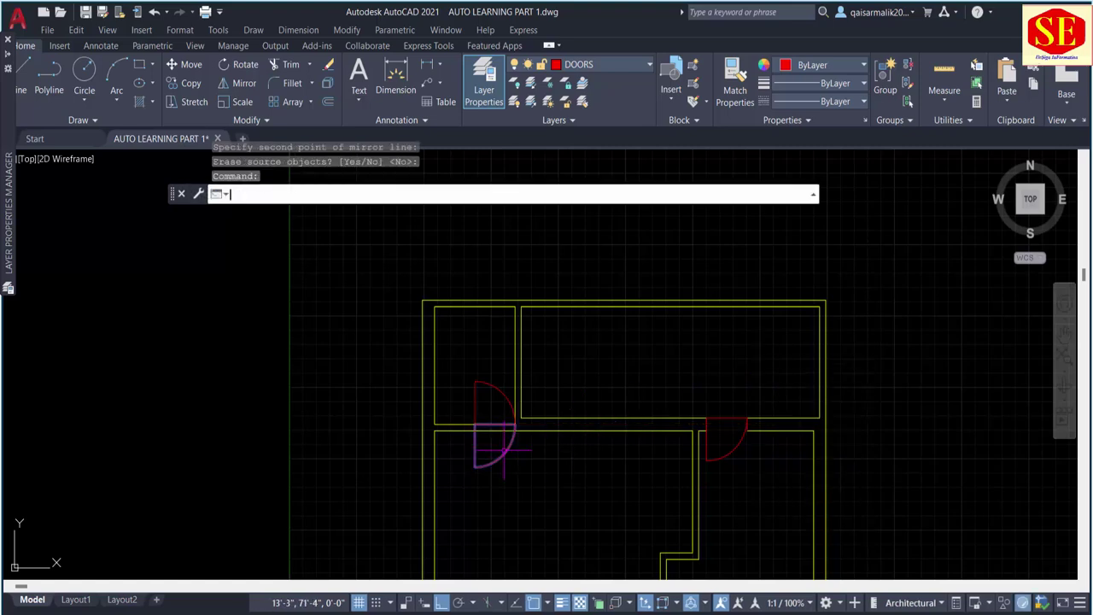
key("Return")
scroll(504, 449, "up", 3)
Step: Move the flipped door up into the doorway at the bottom of the small room
type("m")
key("Return")
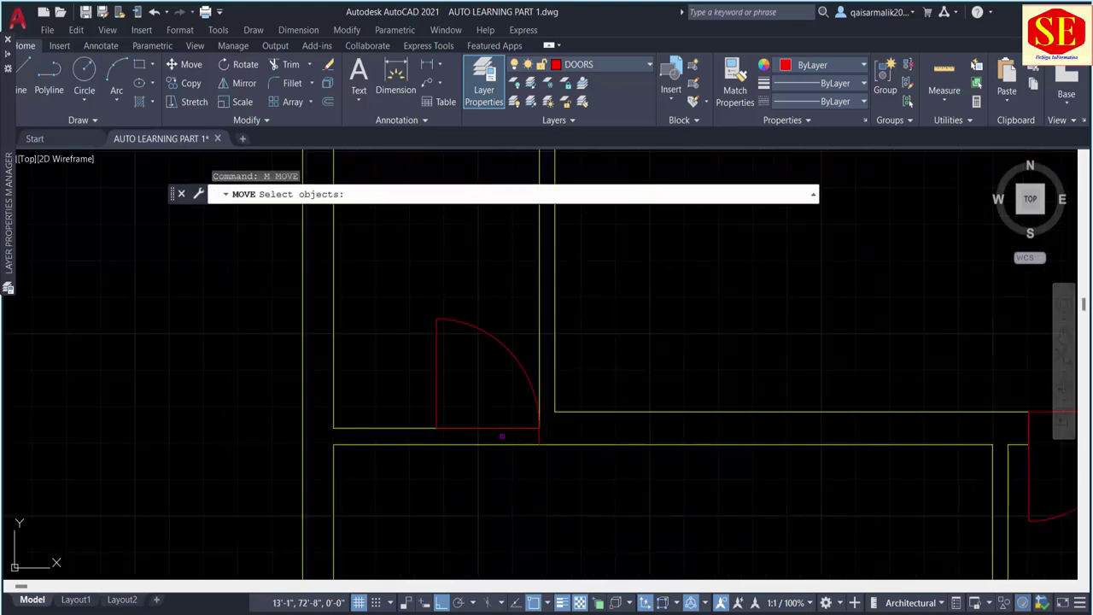
left_click(499, 424)
key("Return")
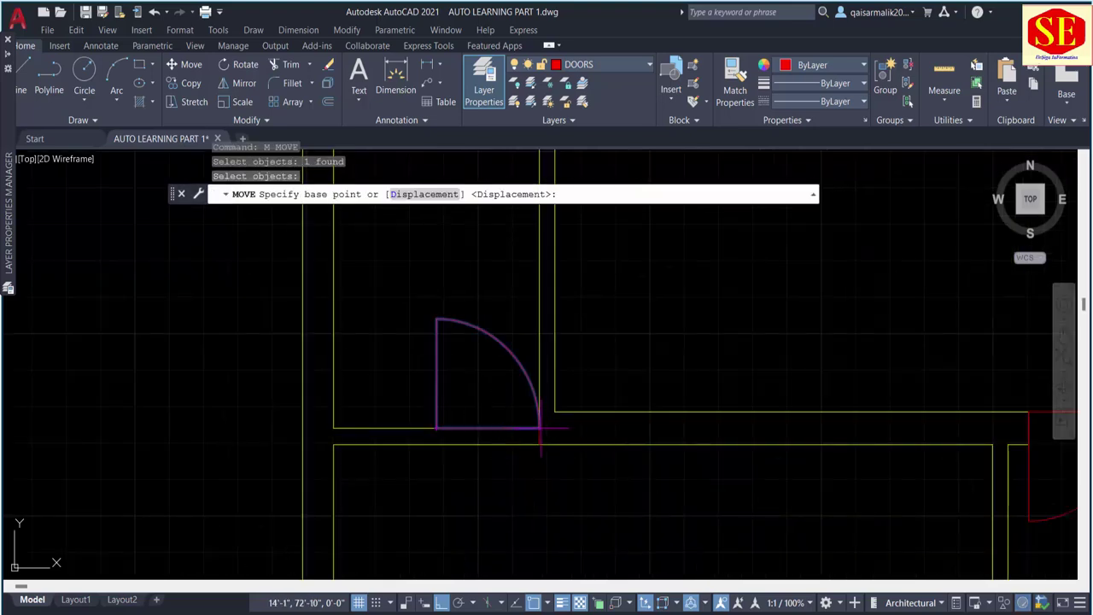
left_click(549, 415)
left_click(500, 398)
scroll(500, 398, "down", 3)
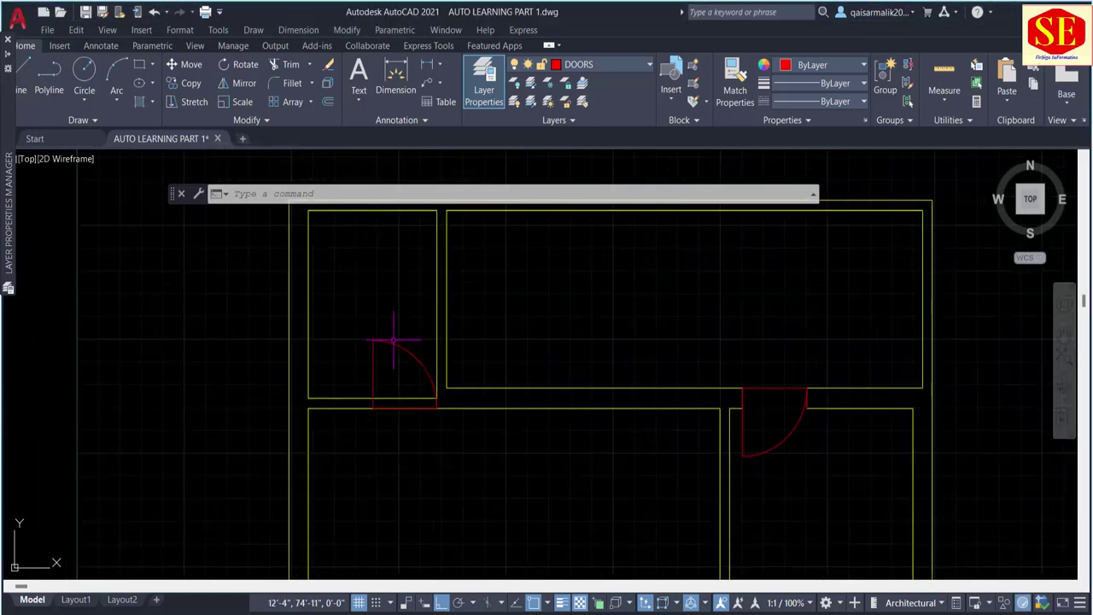
left_click(396, 350)
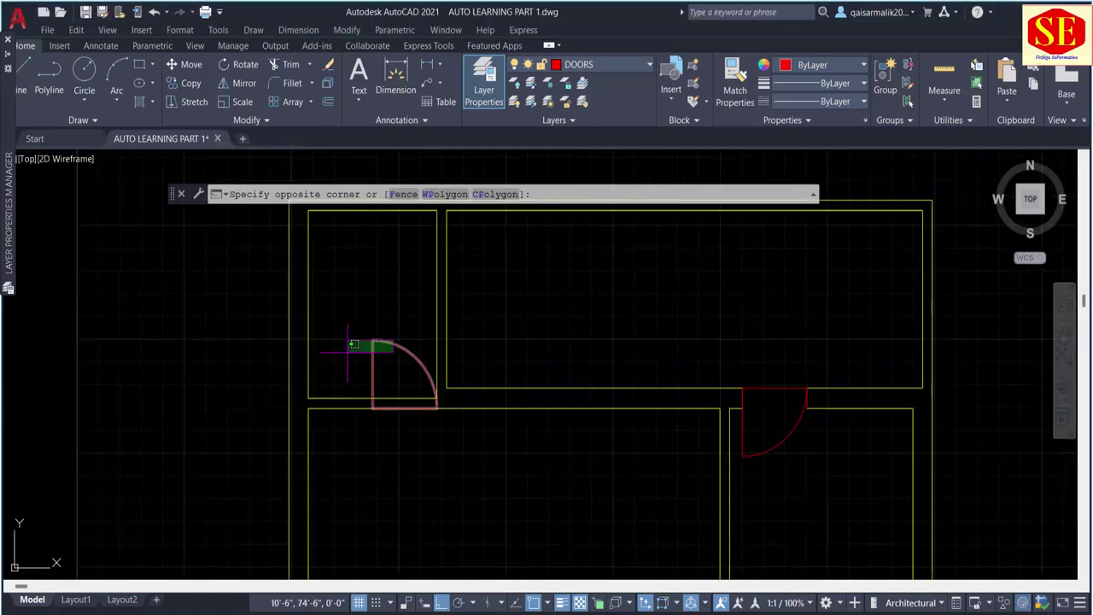
key("Escape")
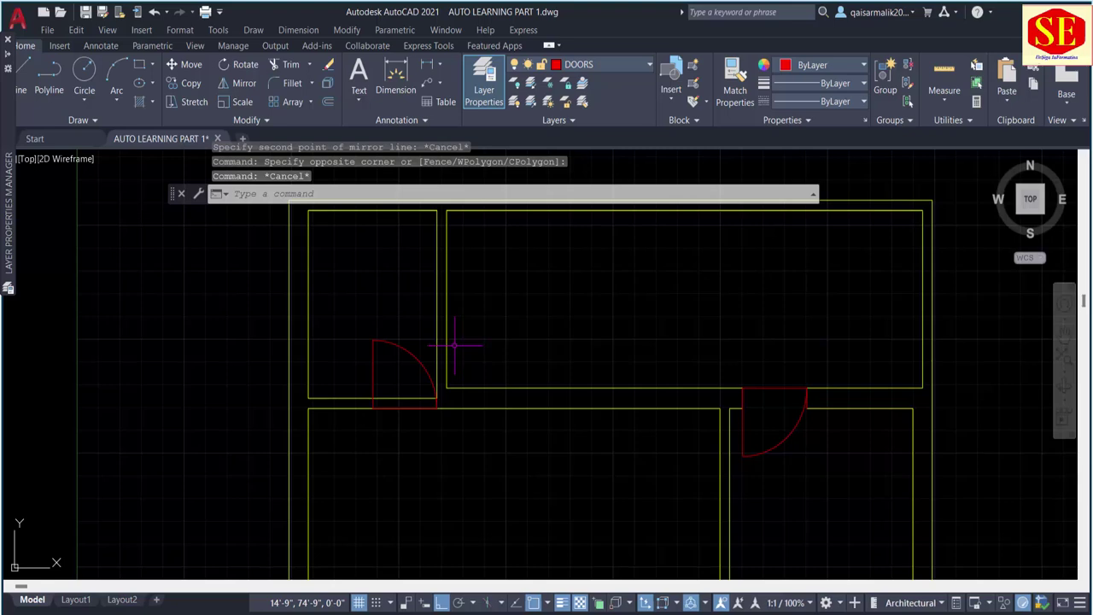
Step: Shift the door left against the small room's left wall
type("M")
key("Return")
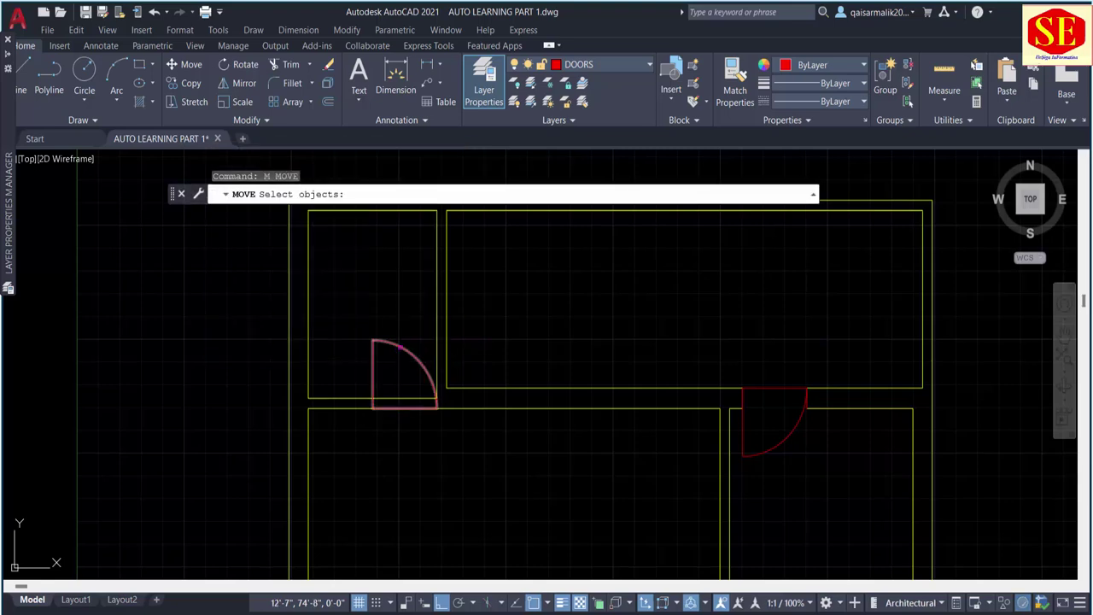
left_click(400, 346)
key("Return")
left_click(372, 407)
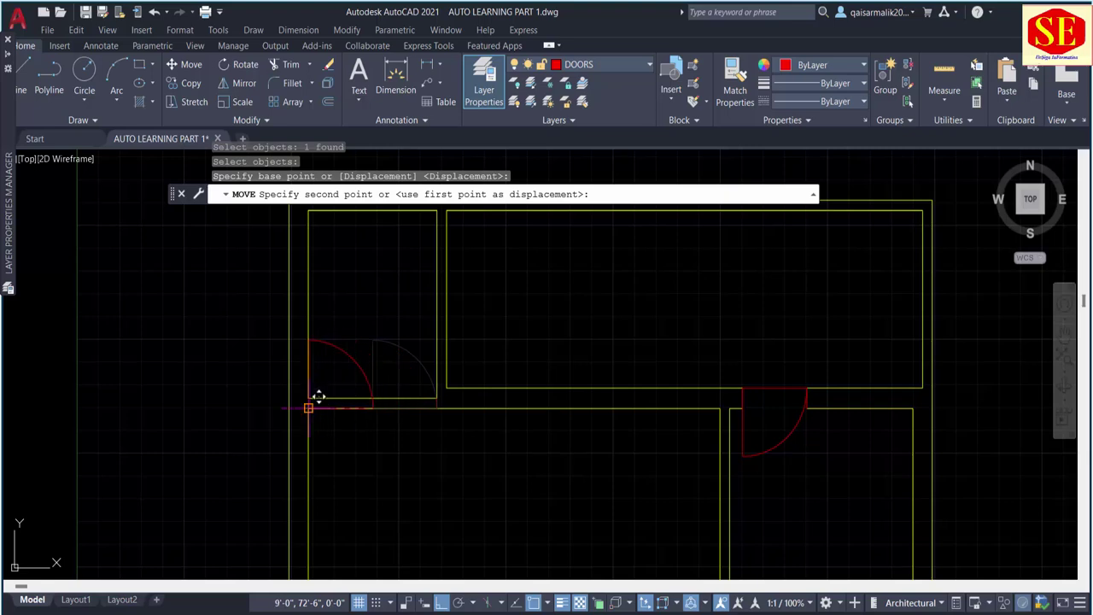
left_click(308, 407)
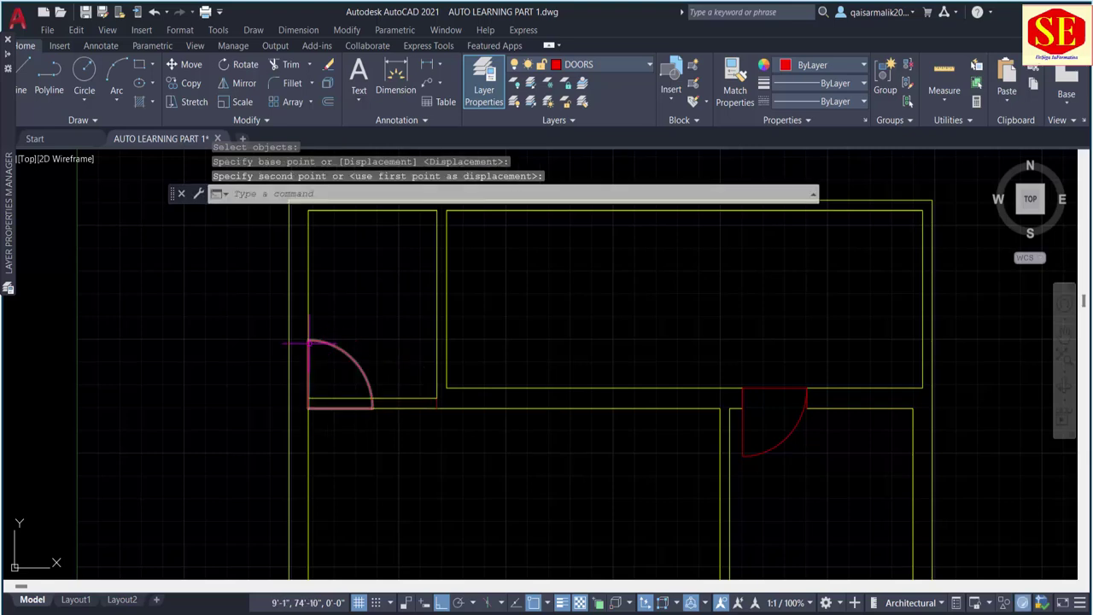
Step: Shift the door back right so it sits hinged at the doorway's left jamb
type("m")
key("Return")
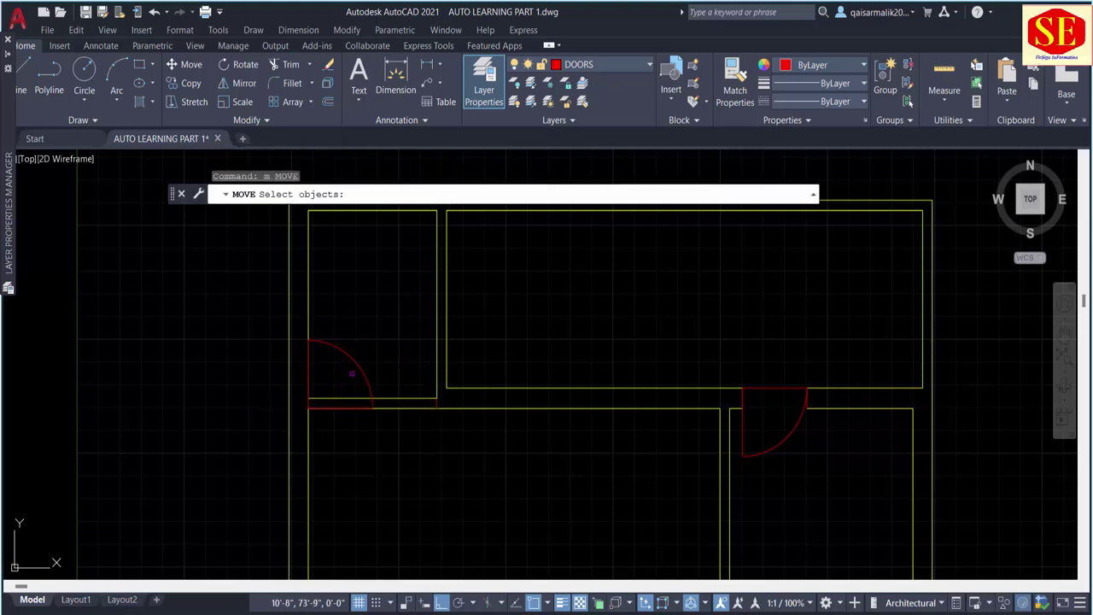
left_click(365, 391)
key("Return")
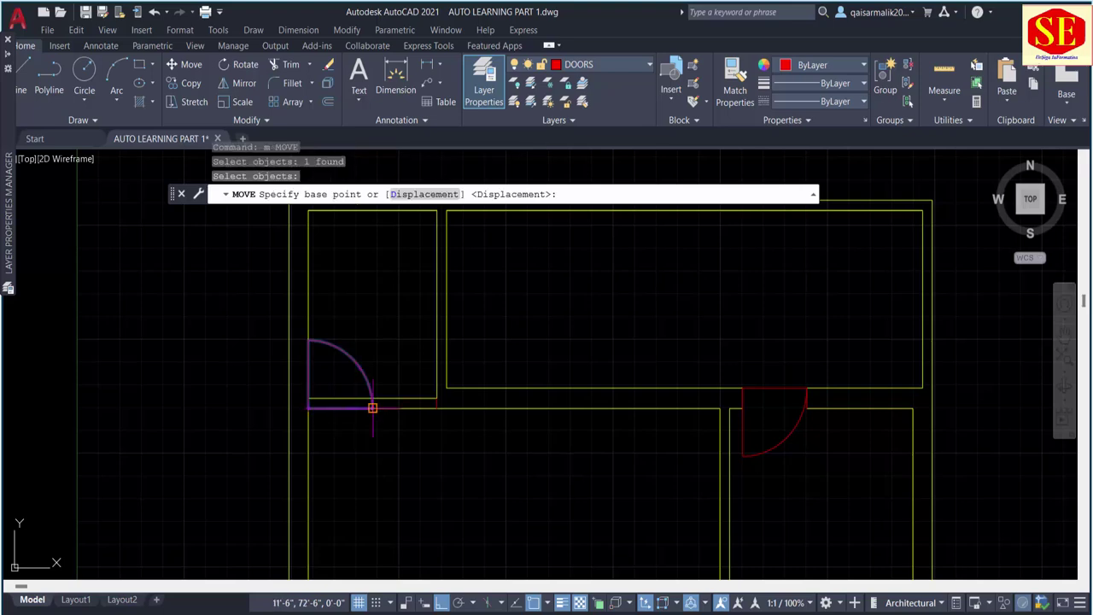
left_click(372, 407)
left_click(437, 407)
key("Escape")
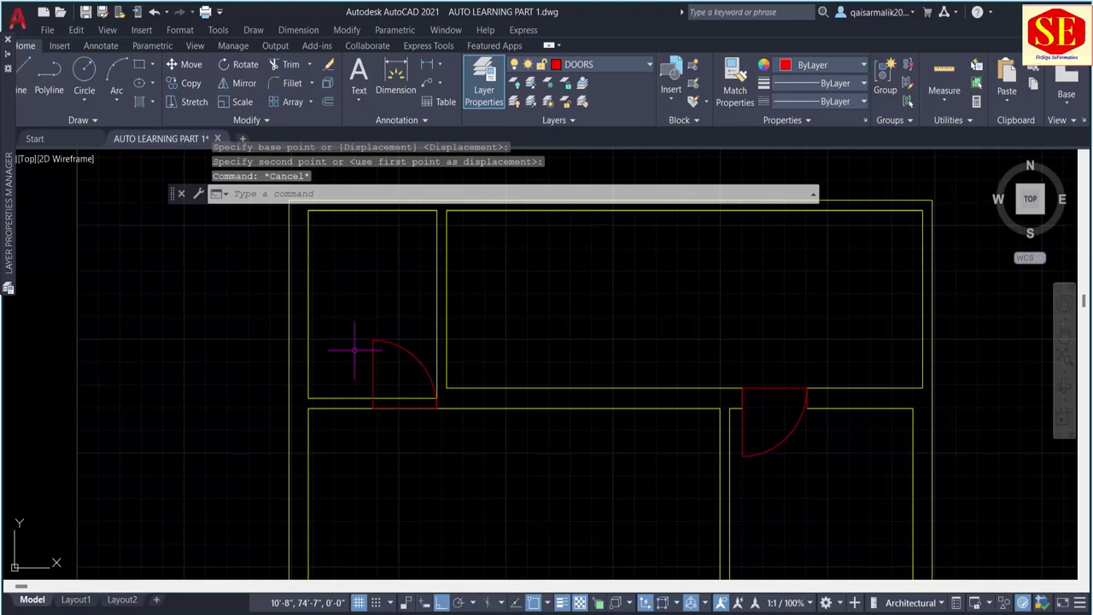
key("Escape")
Step: Mirror the door about a vertical line through its corner, then erase the original door
type("m")
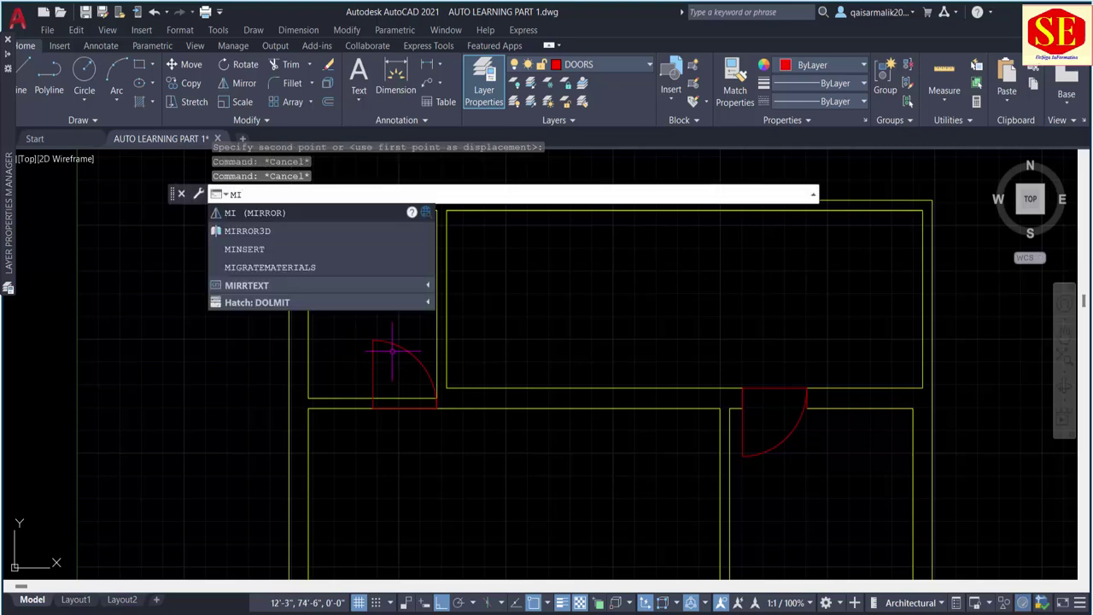
key("Return")
left_click(379, 341)
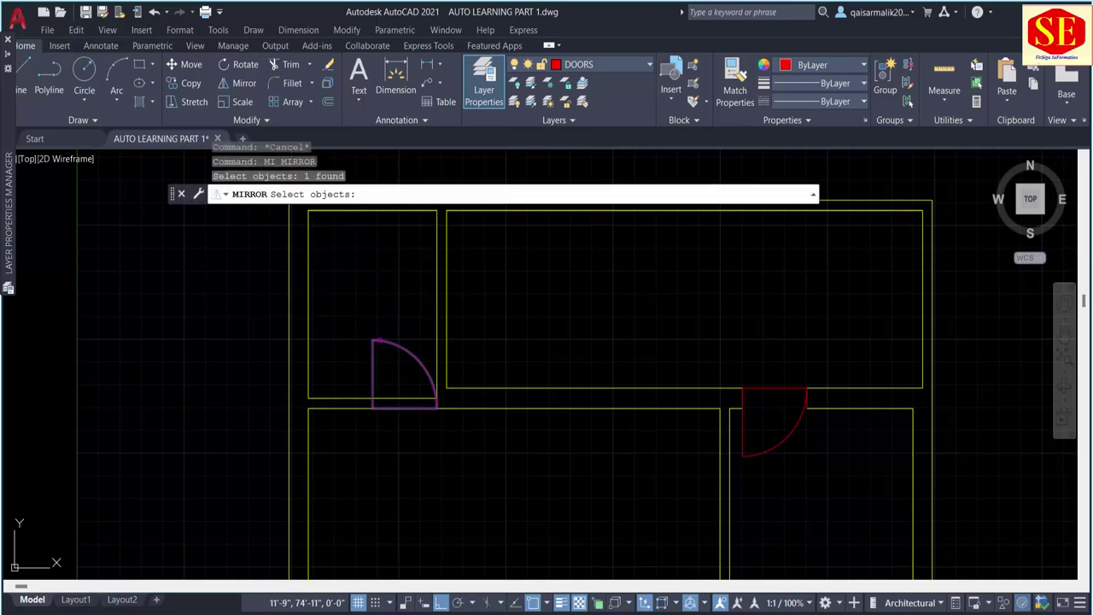
key("Return")
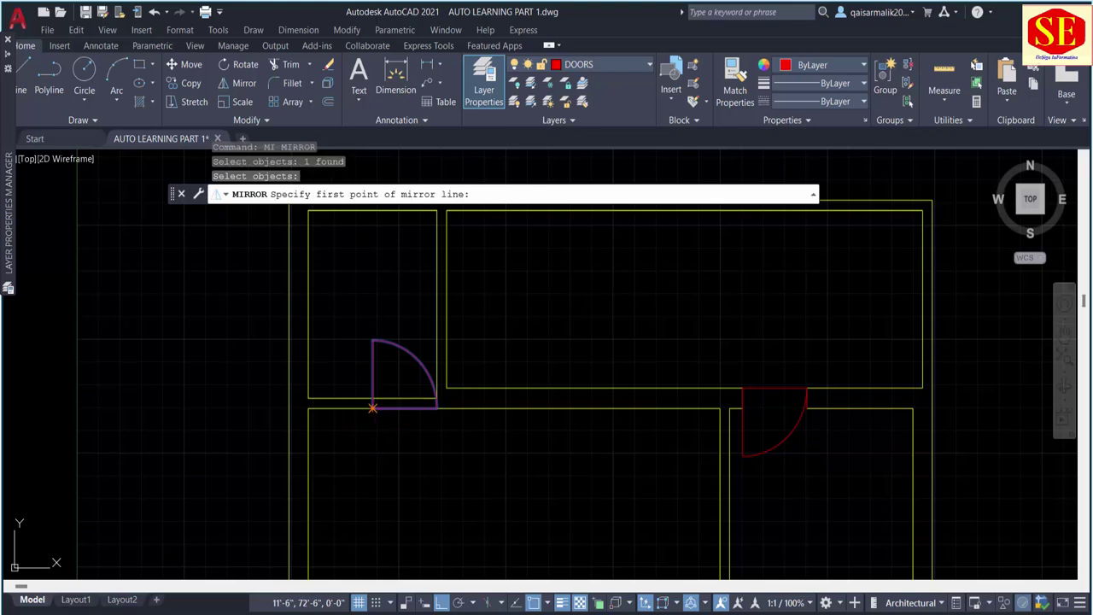
left_click(372, 408)
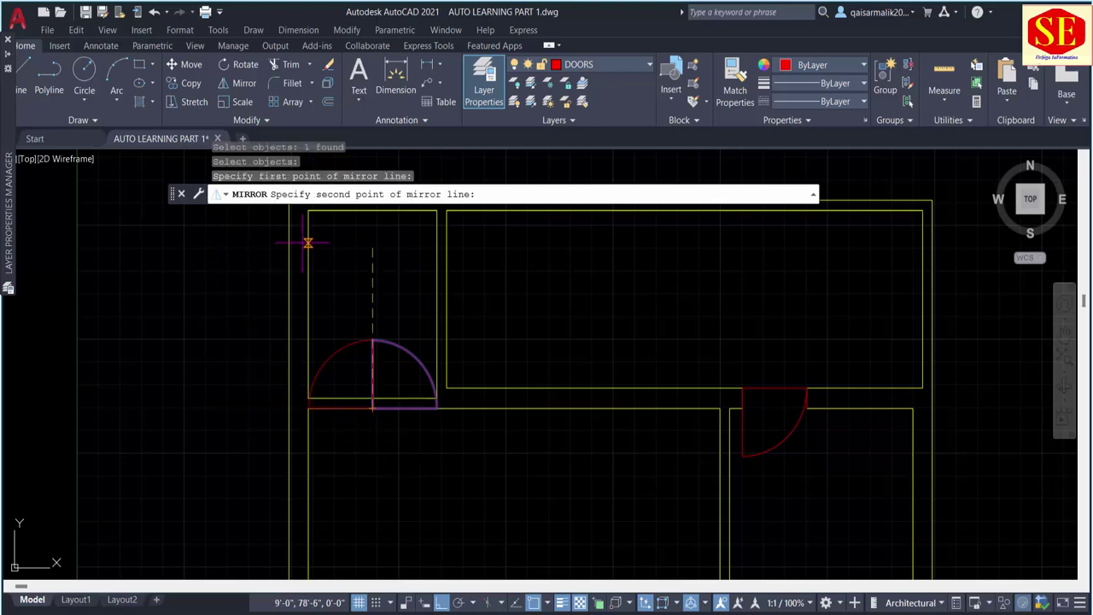
left_click(358, 245)
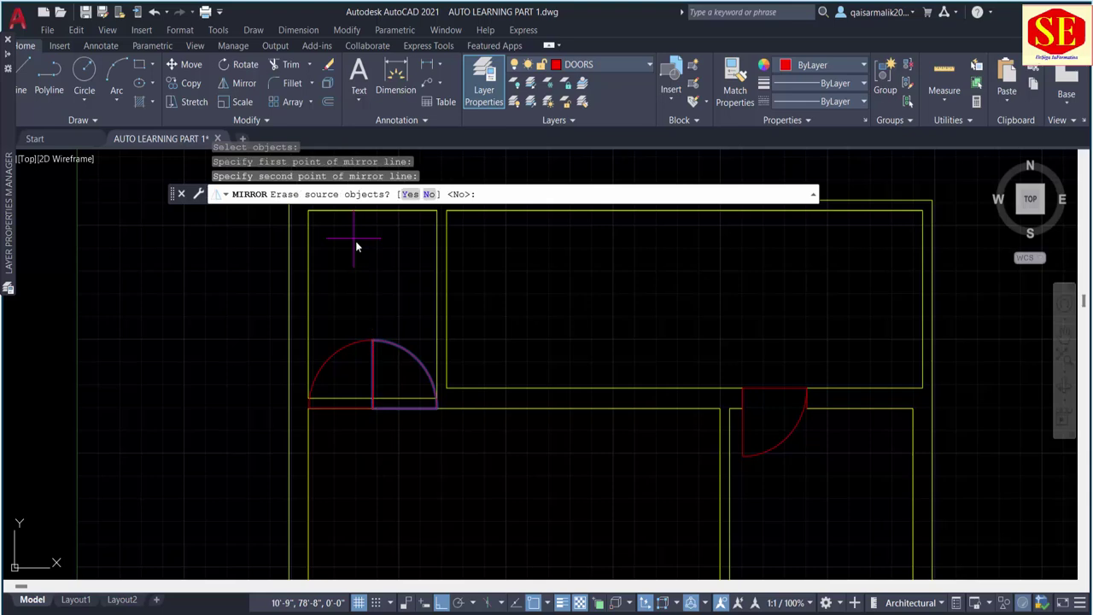
right_click(357, 246)
left_click(371, 248)
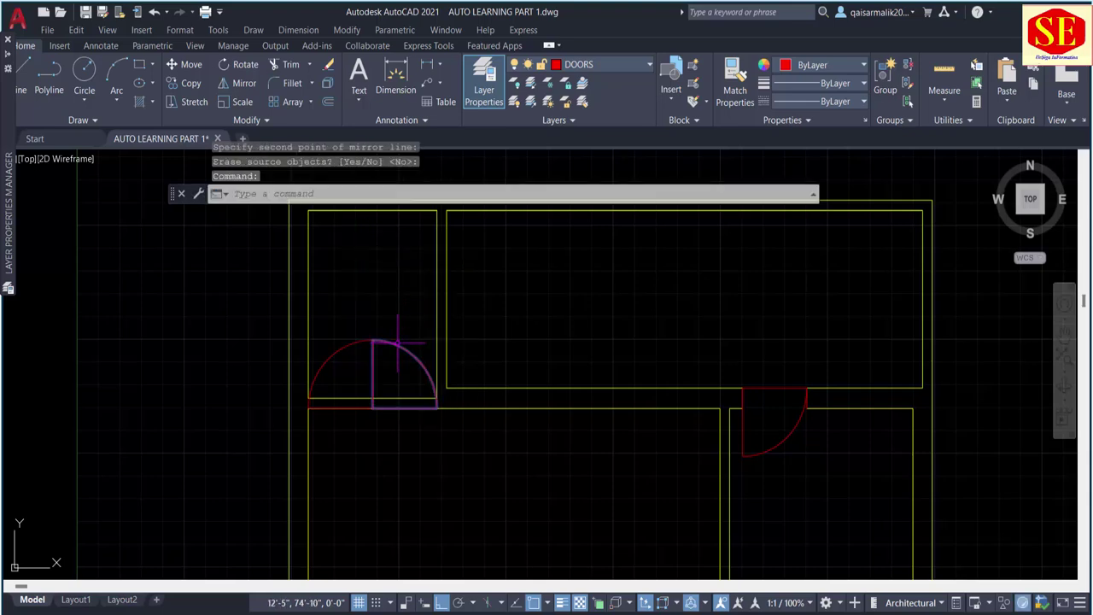
type("e")
key("Return")
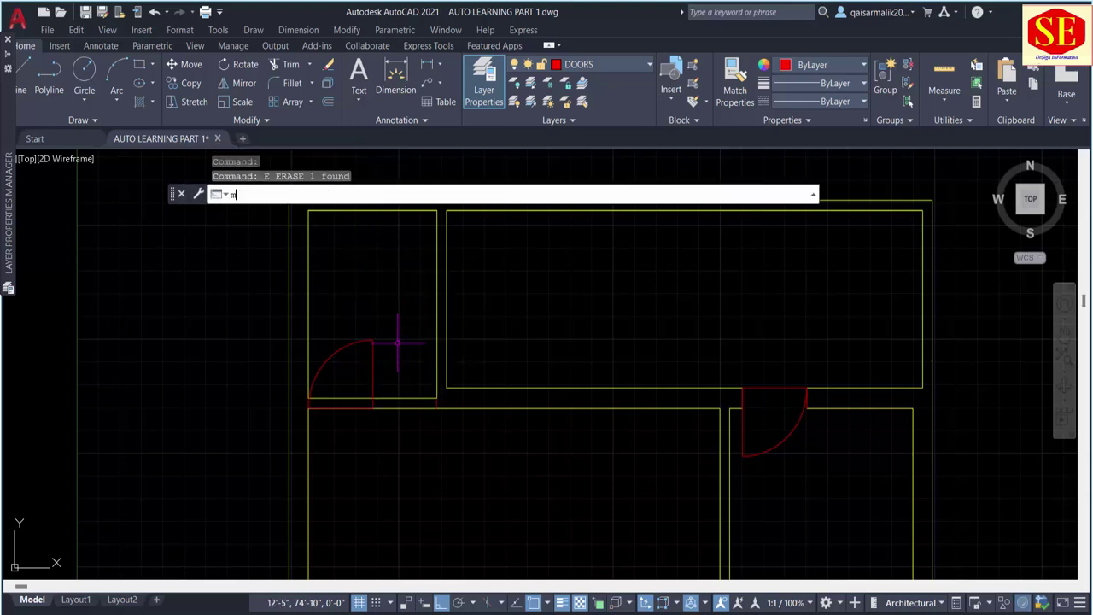
Step: Move the mirrored door right so it sits at the doorway's right jamb
key("Return")
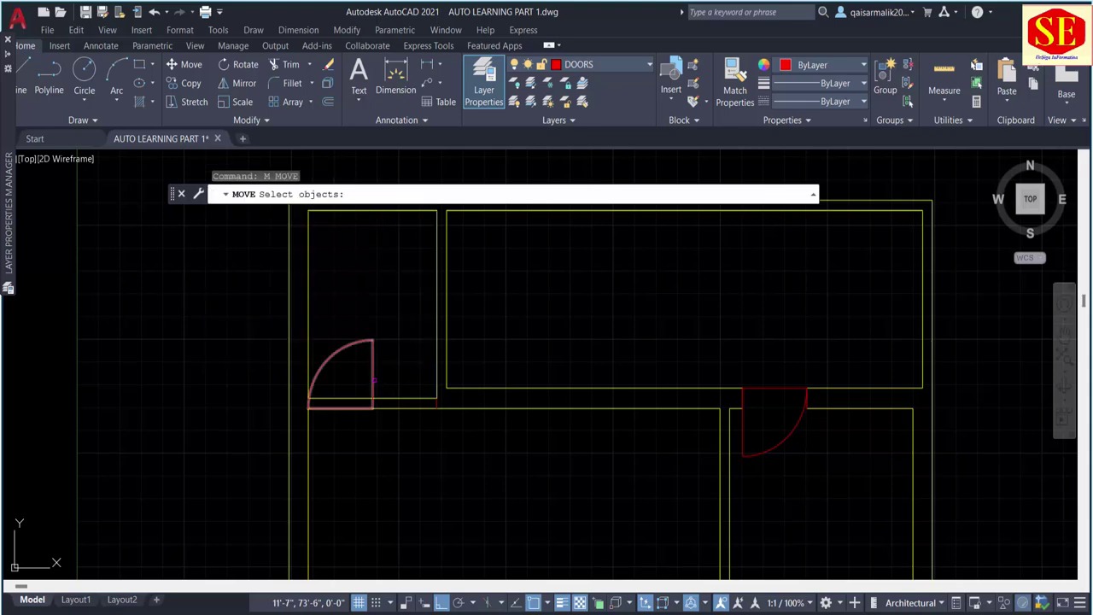
left_click(373, 386)
key("Return")
left_click(373, 407)
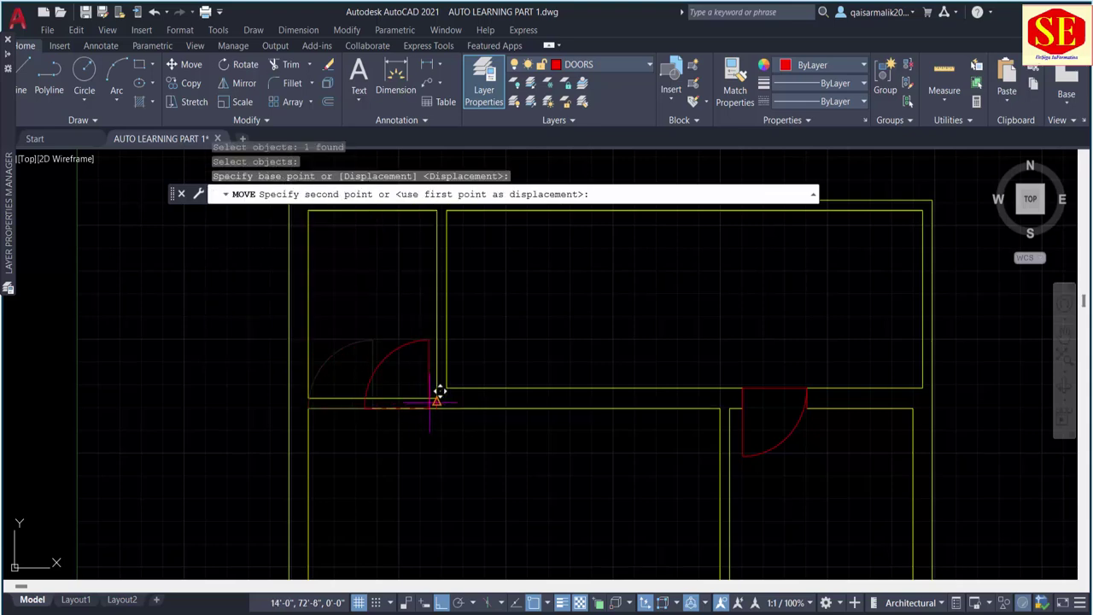
left_click(436, 408)
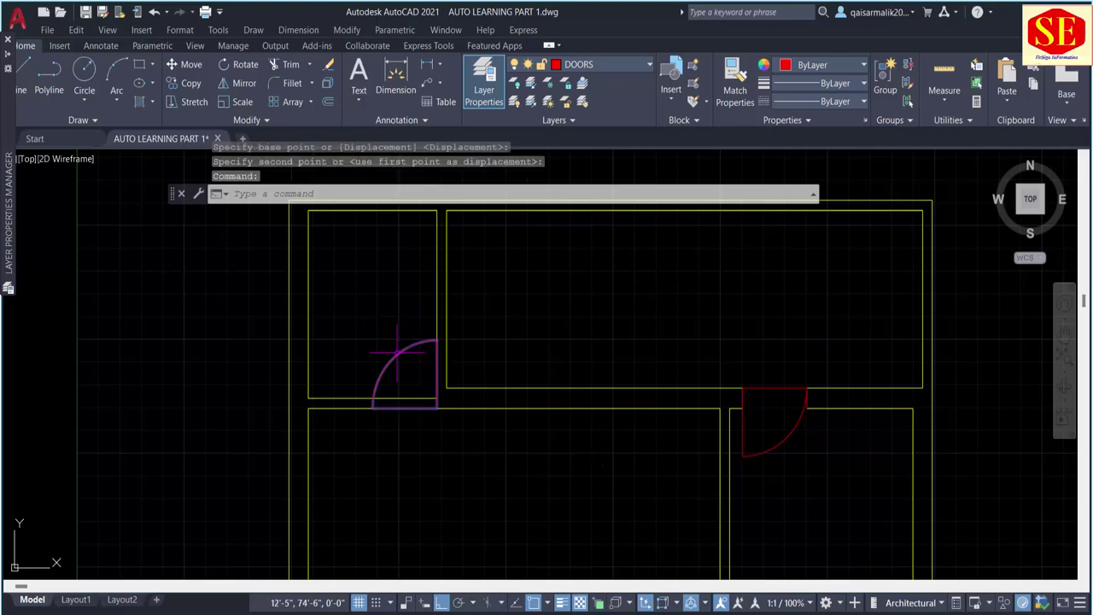
key("Escape")
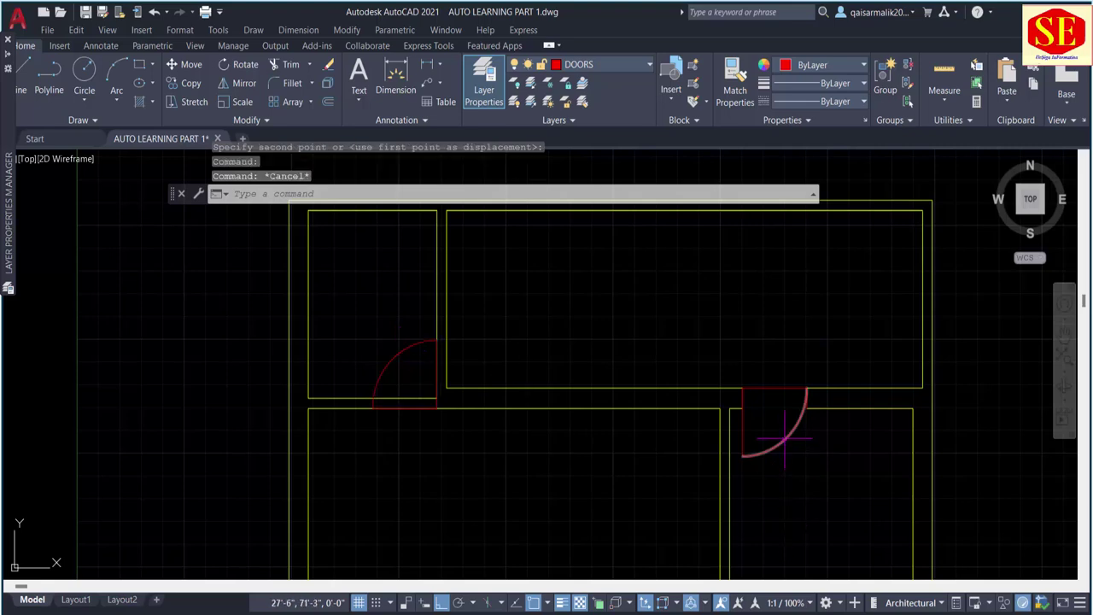
scroll(526, 293, "down", 4)
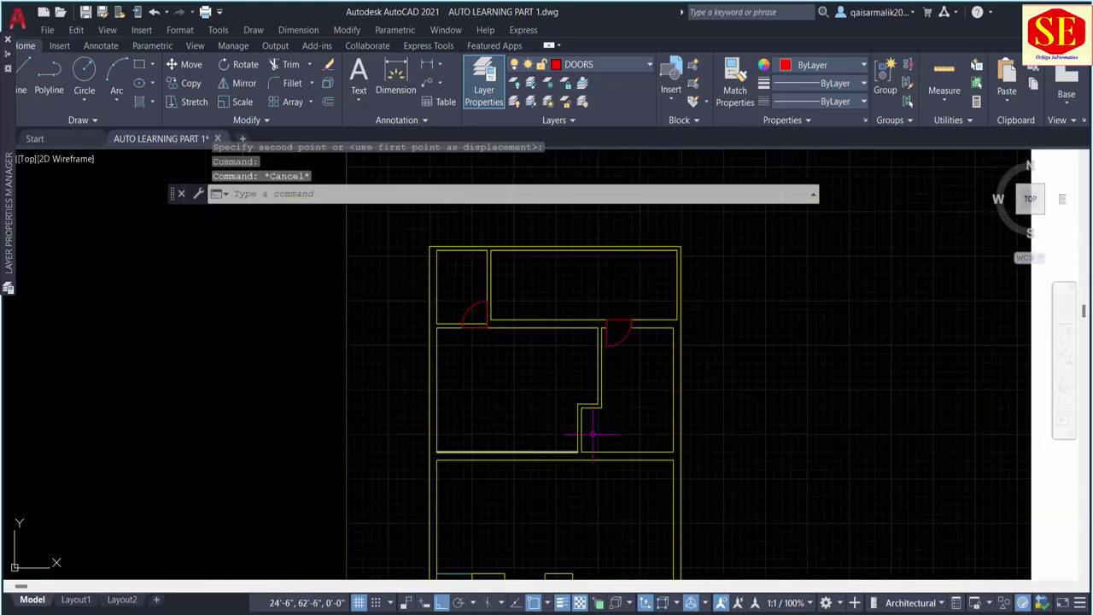
Step: Erase the flipped door from the small upper-left room
mouse_move(556, 398)
middle_mouse_down()
mouse_move(556, 369)
mouse_move(519, 336)
mouse_move(488, 418)
middle_mouse_up()
scroll(488, 419, "up", 4)
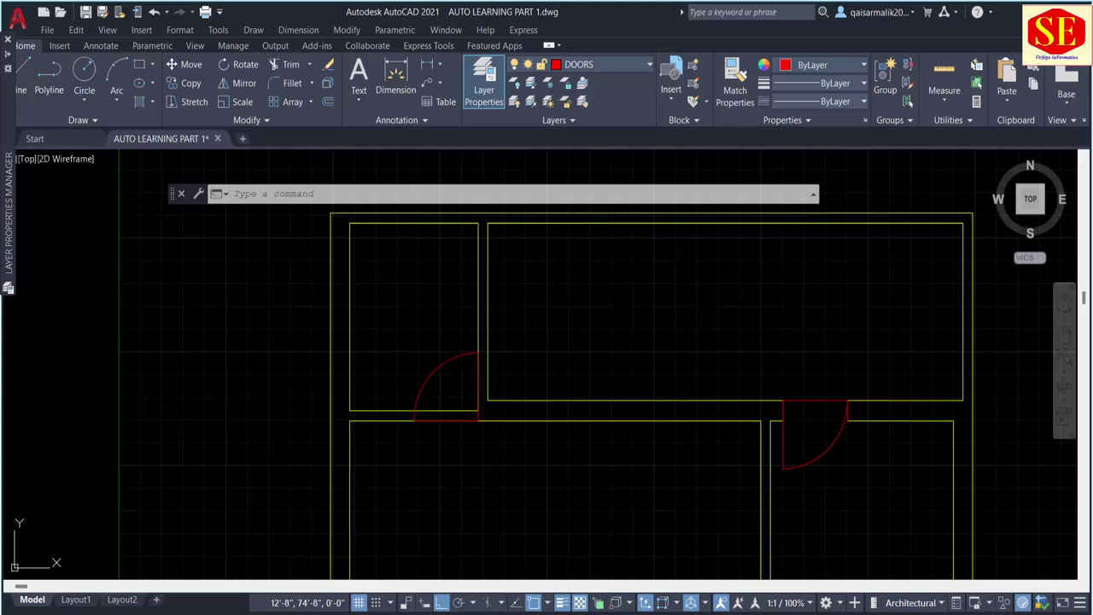
key("Escape")
type("E")
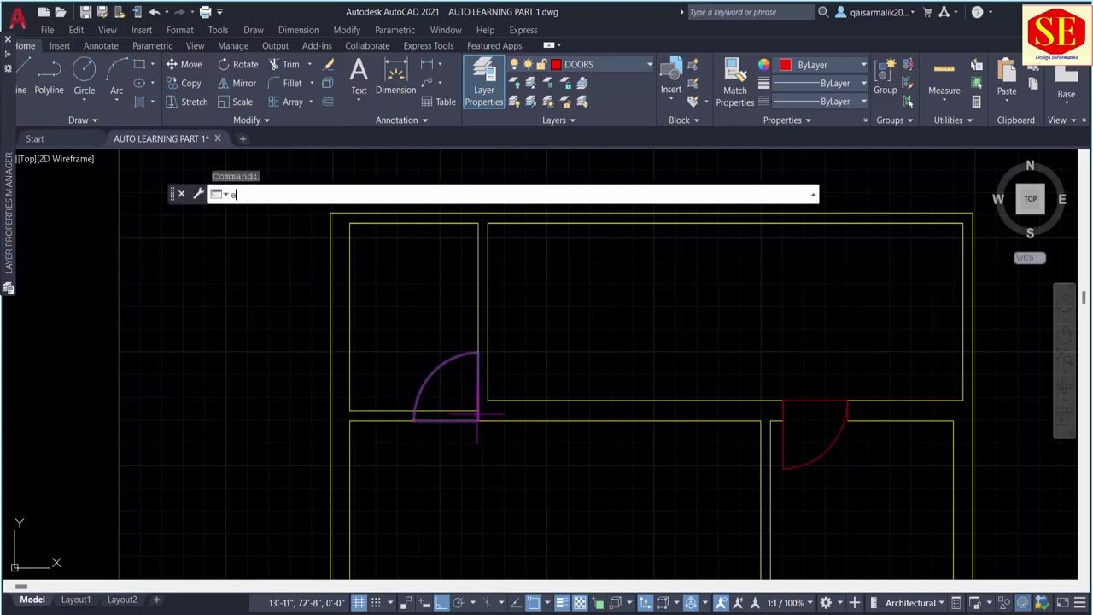
key("Return")
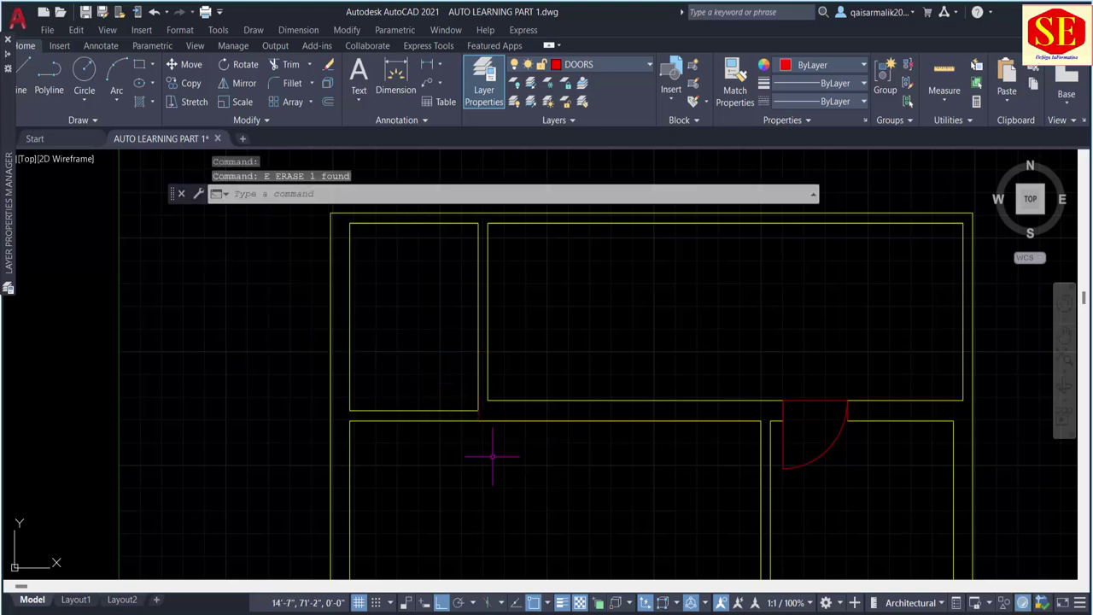
scroll(474, 427, "up", 3)
key("Escape")
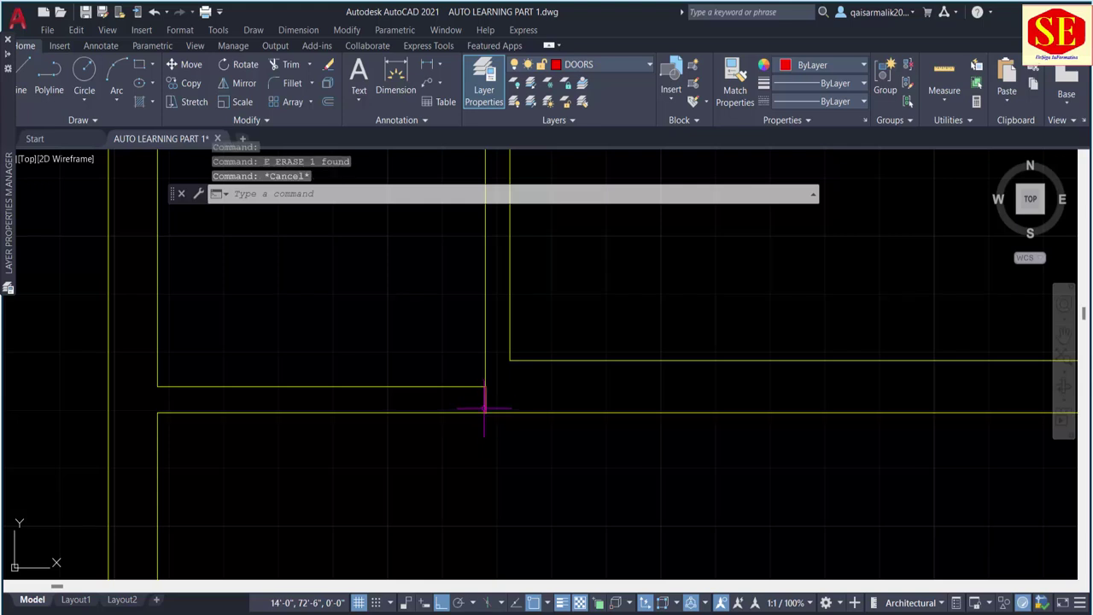
Step: Draw a 2'6" red door leaf line straight up from the small room's bottom-right wall corner
type("L")
key("Return")
left_click(485, 413)
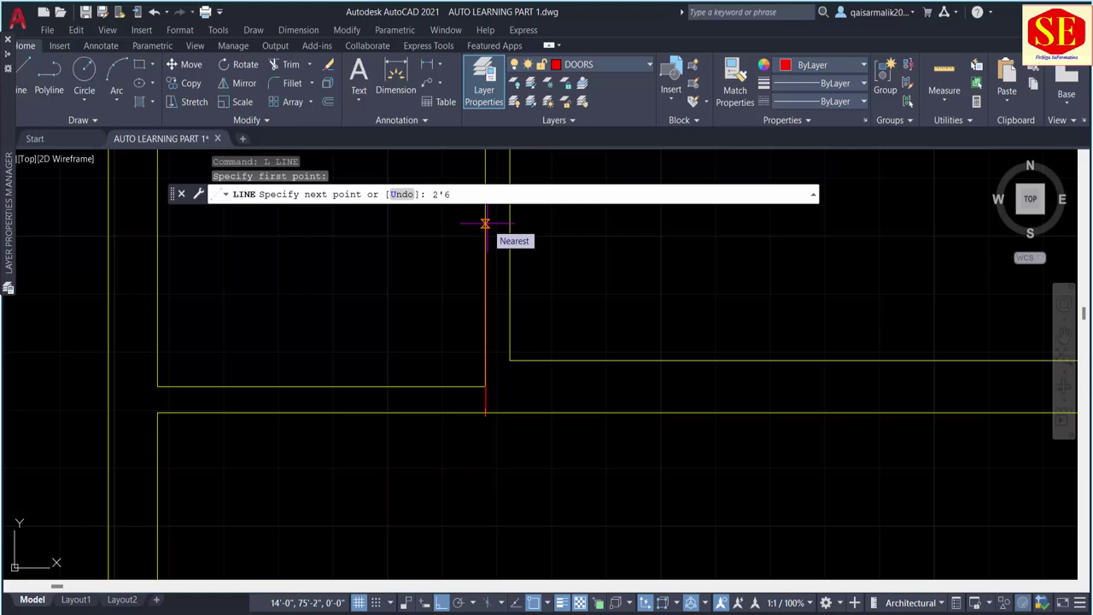
key("Return")
key("Escape")
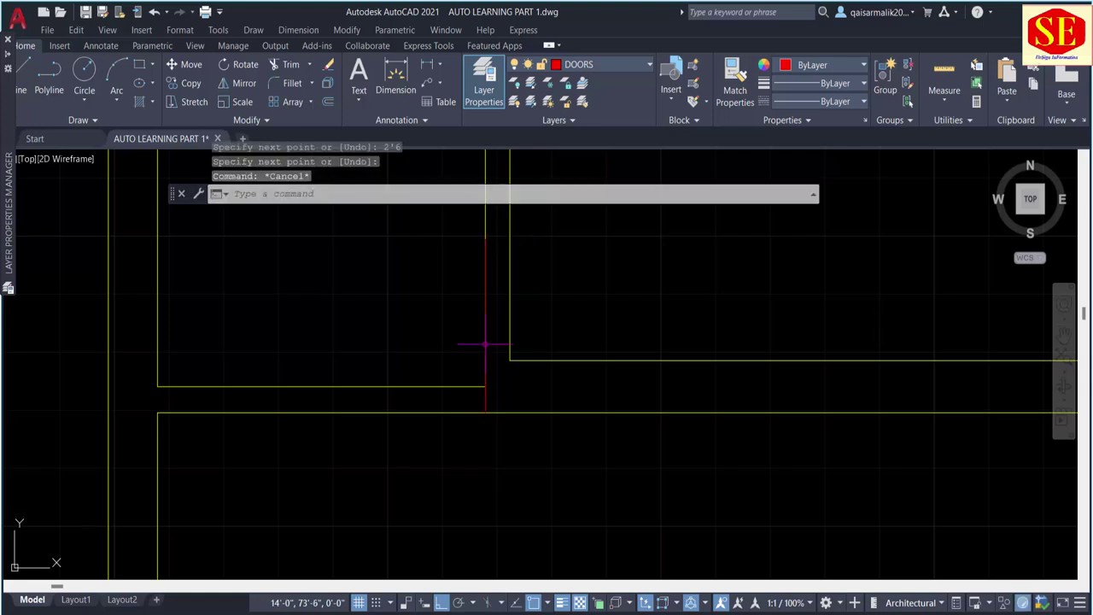
scroll(488, 387, "down", 1)
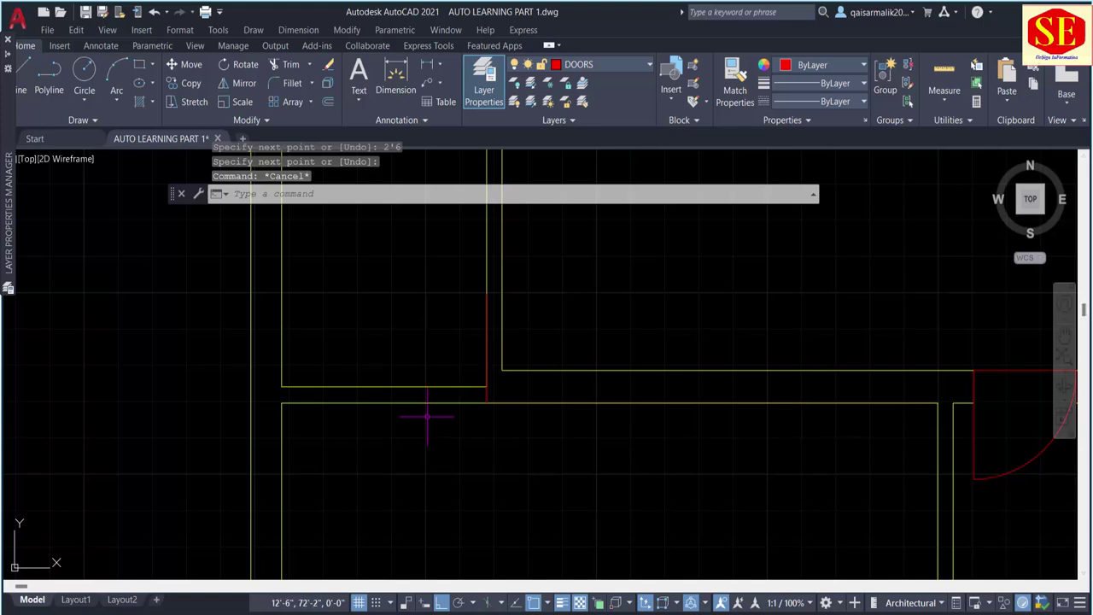
type("c")
key("Return")
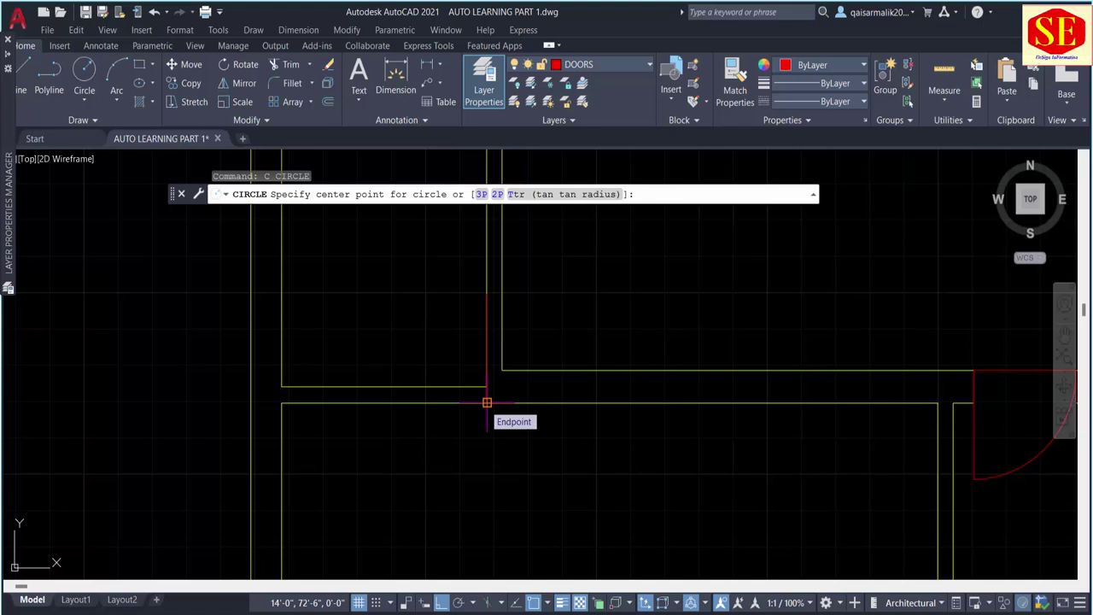
Step: Draw a circle centred on the leaf's bottom end with its radius reaching the leaf's top
left_click(487, 403)
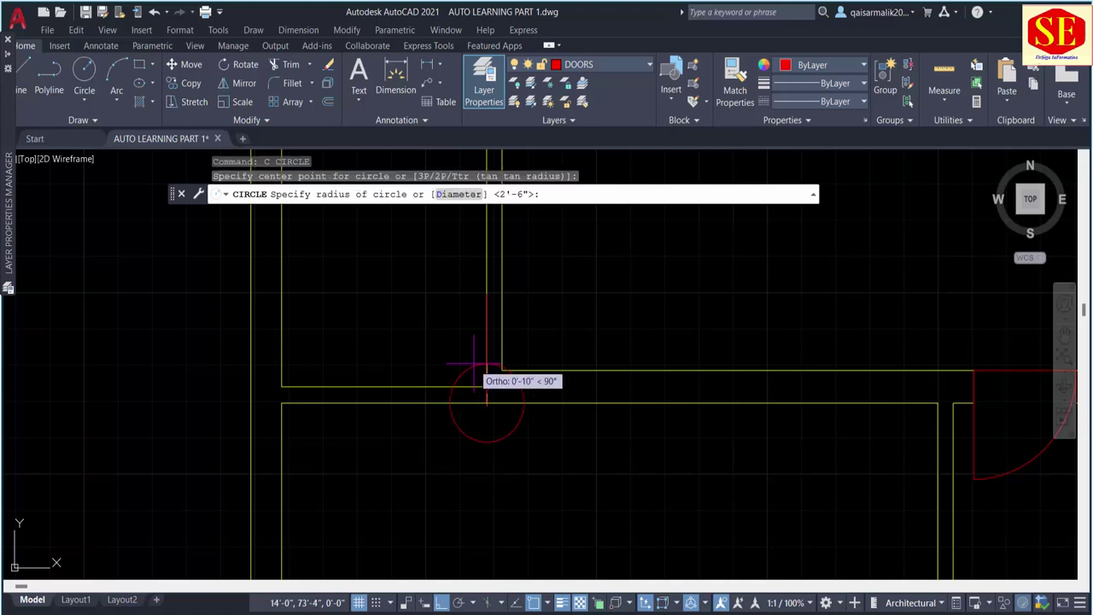
left_click(487, 295)
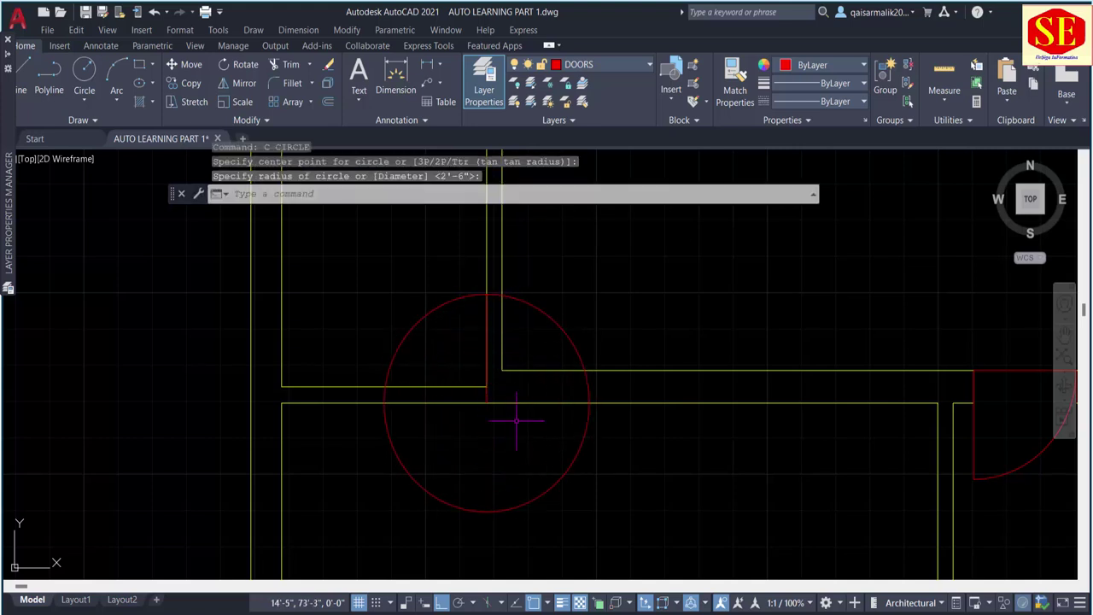
key("Escape")
scroll(504, 450, "down", 2)
scroll(446, 429, "up", 2)
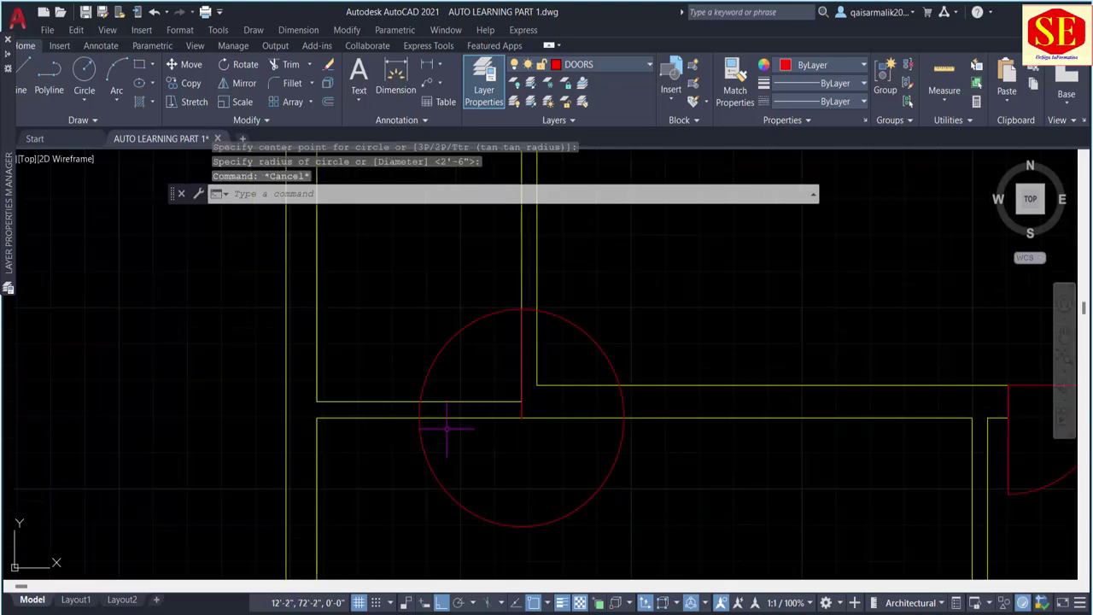
Step: Offset the selected line by the 2'-6" door width
type("o")
key("Return")
type("2")
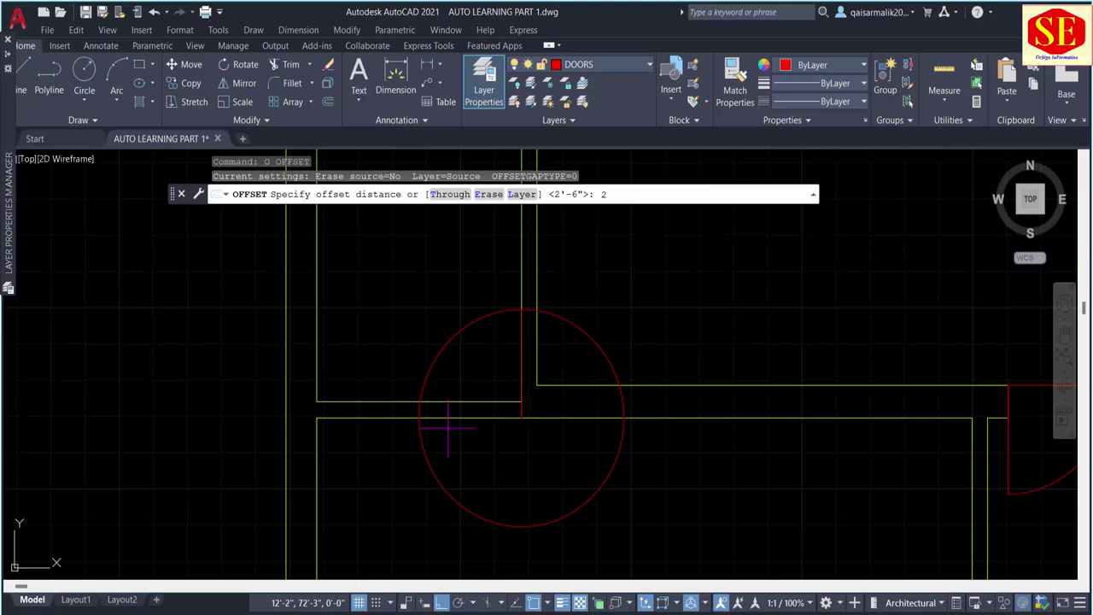
key("Return")
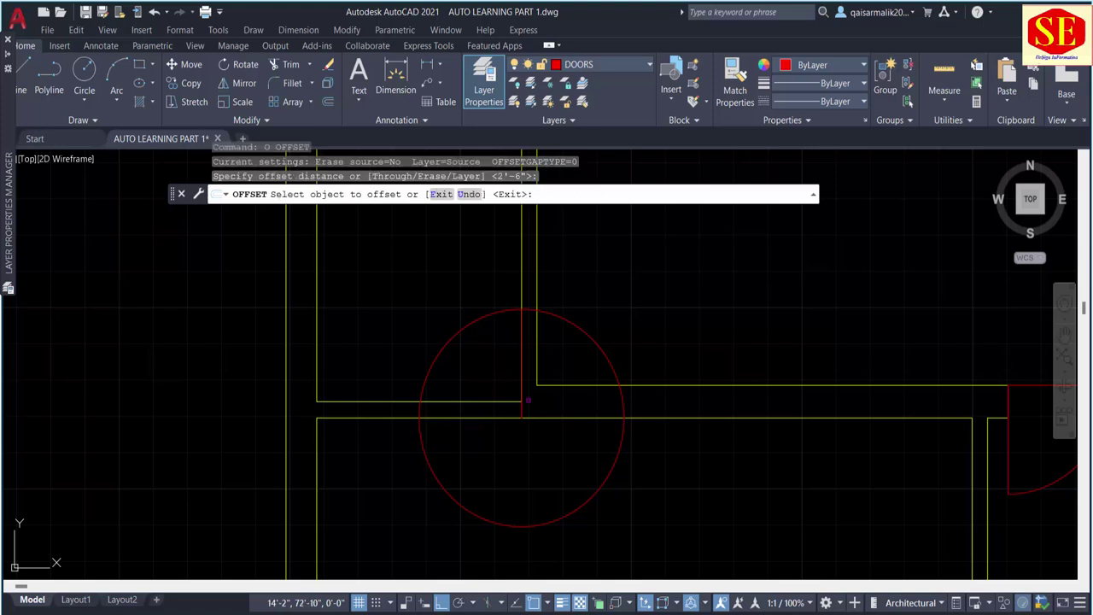
left_click(420, 427)
scroll(418, 432, "up", 2)
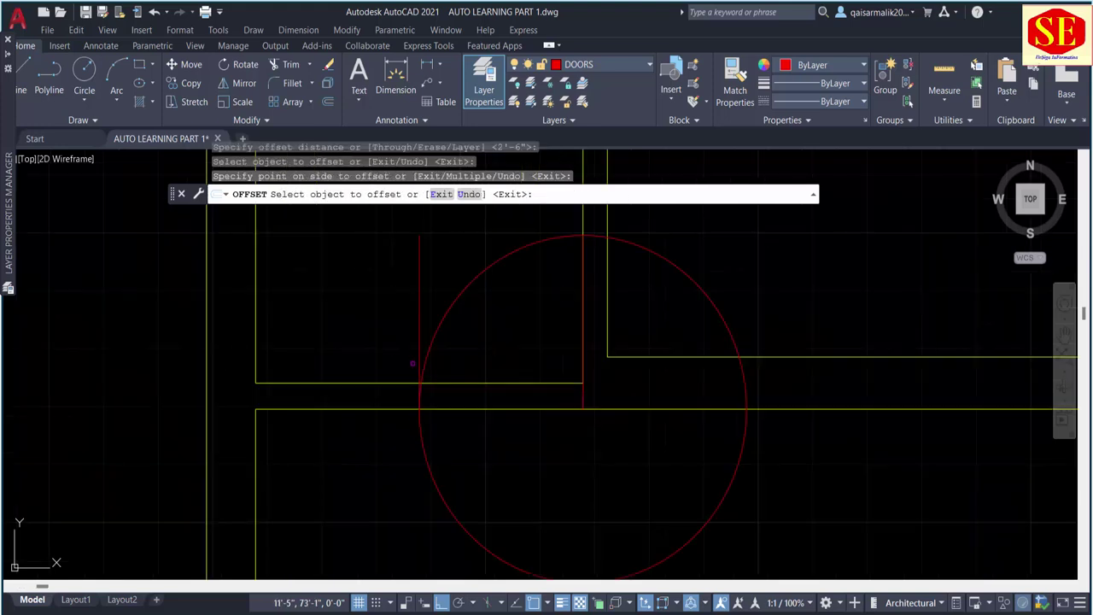
key("Return")
Step: Trim the circle and the extra vertical line down to a single quarter-arc swing
type("tr")
key("Return")
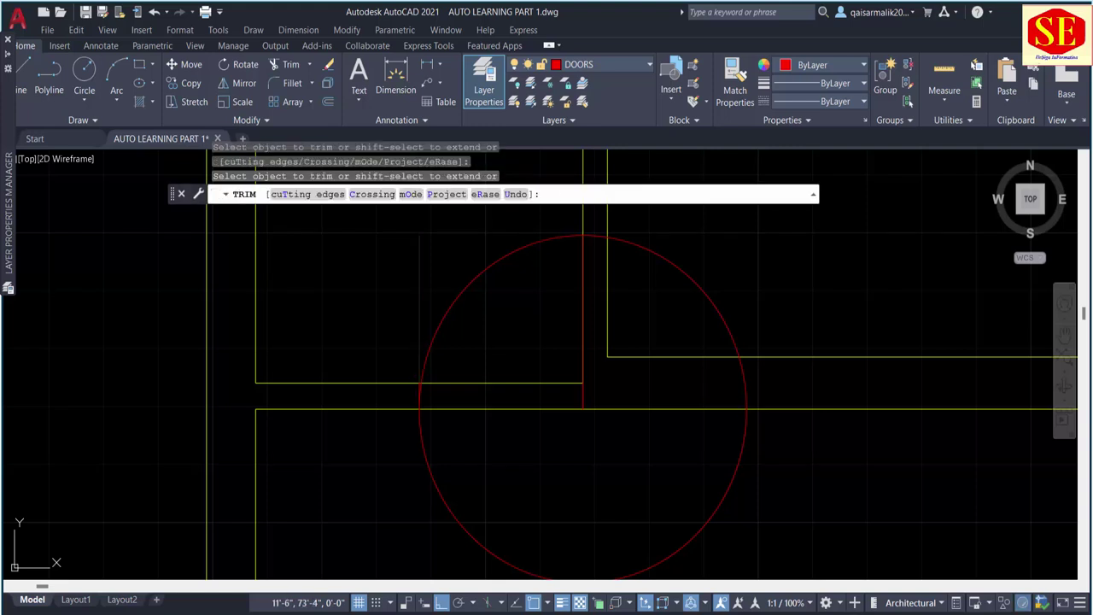
left_click(420, 346)
left_click_drag(483, 357, 485, 423)
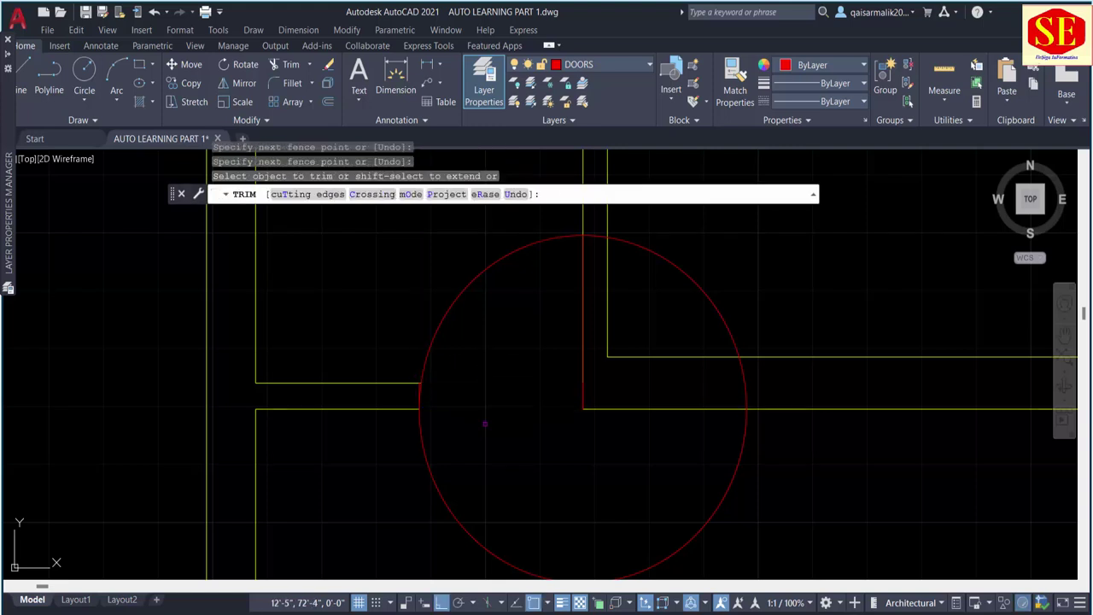
left_click(419, 433)
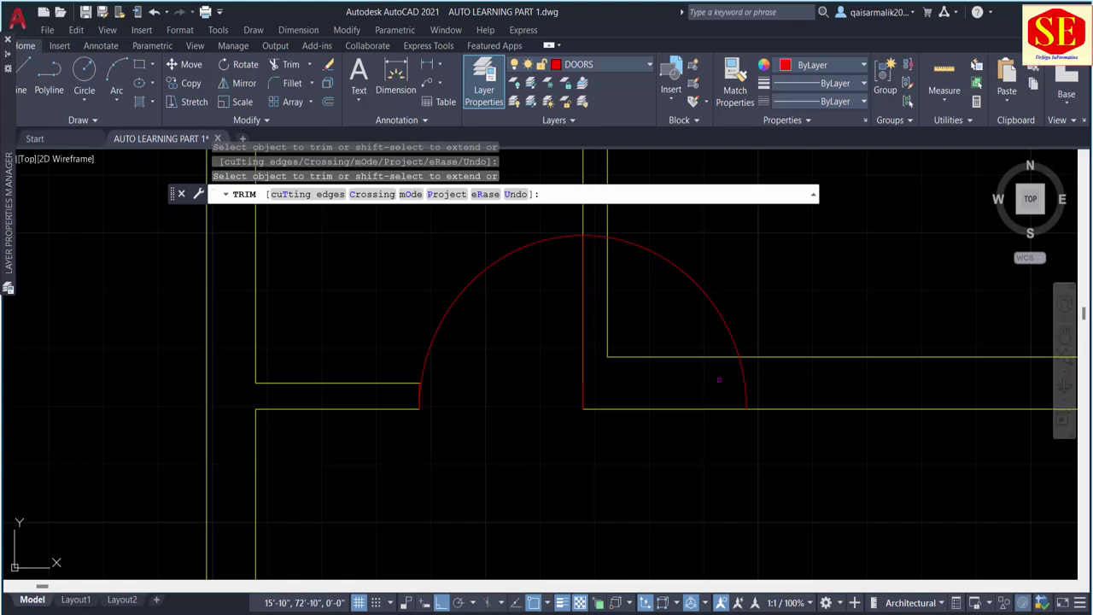
left_click_drag(745, 375, 750, 383)
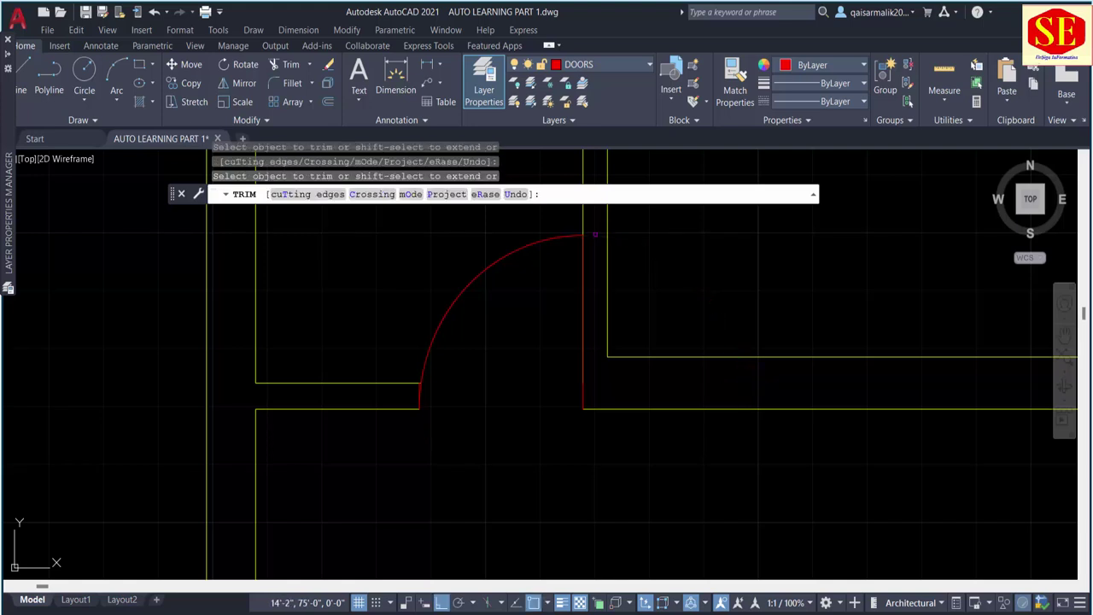
key("Escape")
scroll(482, 391, "down", 2)
middle_click_drag(705, 384, 524, 378)
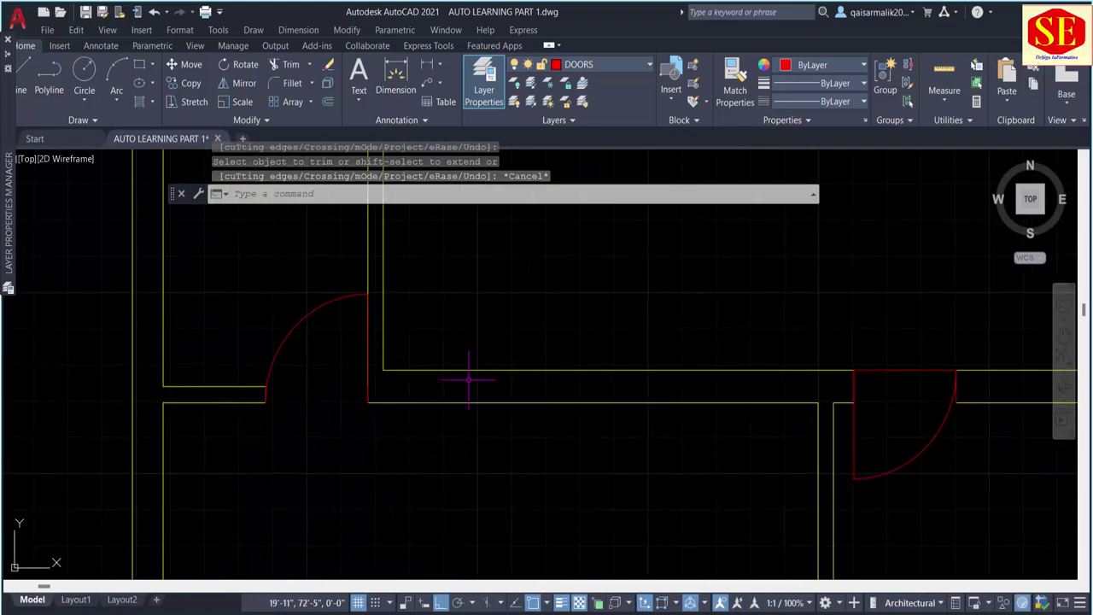
Step: Pan and zoom around the two door arcs, briefly starting a line at an arc end then cancelling it
middle_click_drag(378, 342, 455, 462)
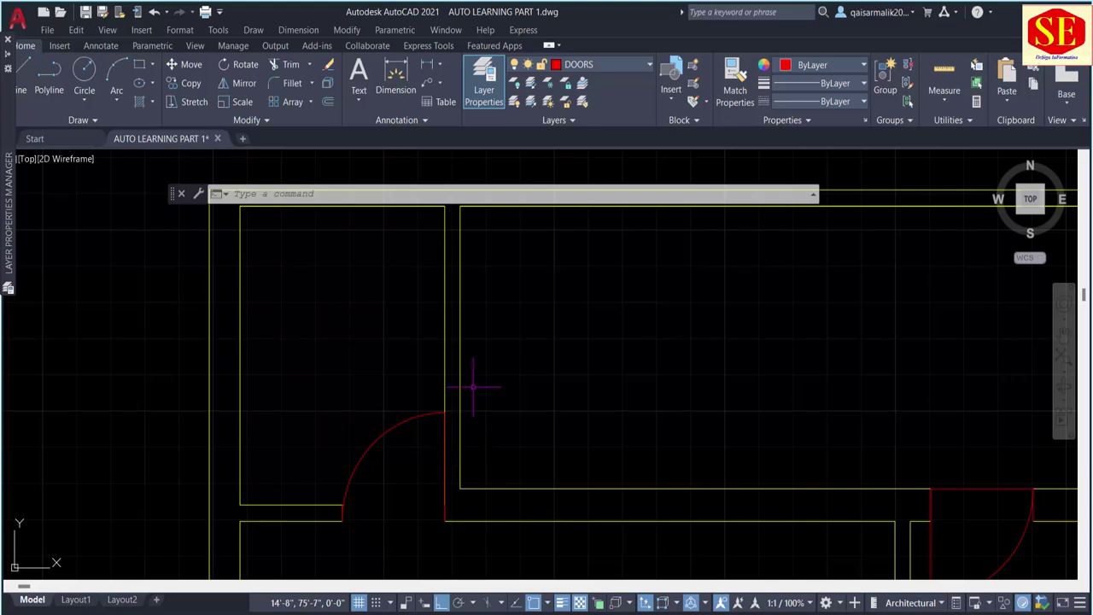
scroll(472, 386, "down", 2)
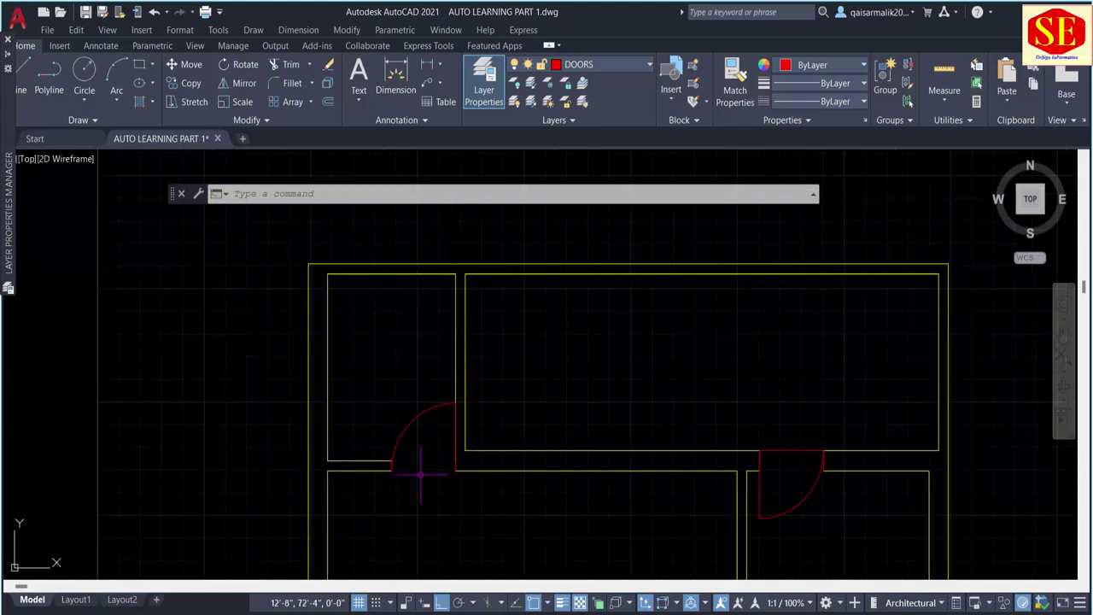
scroll(415, 461, "up", 2)
scroll(412, 406, "down", 4)
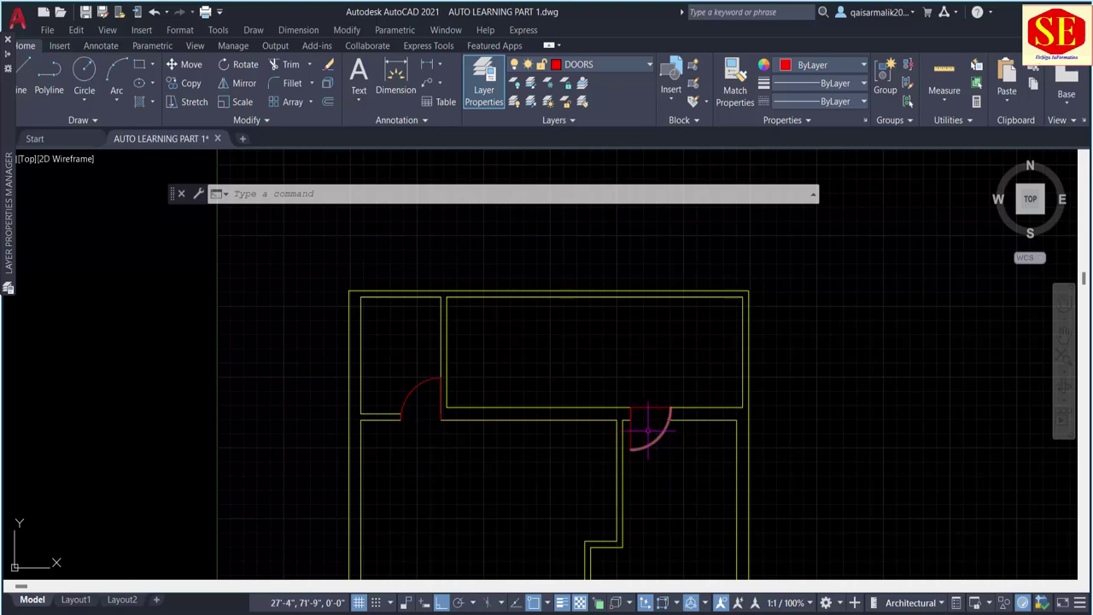
scroll(425, 430, "up", 2)
type("l")
key("Return")
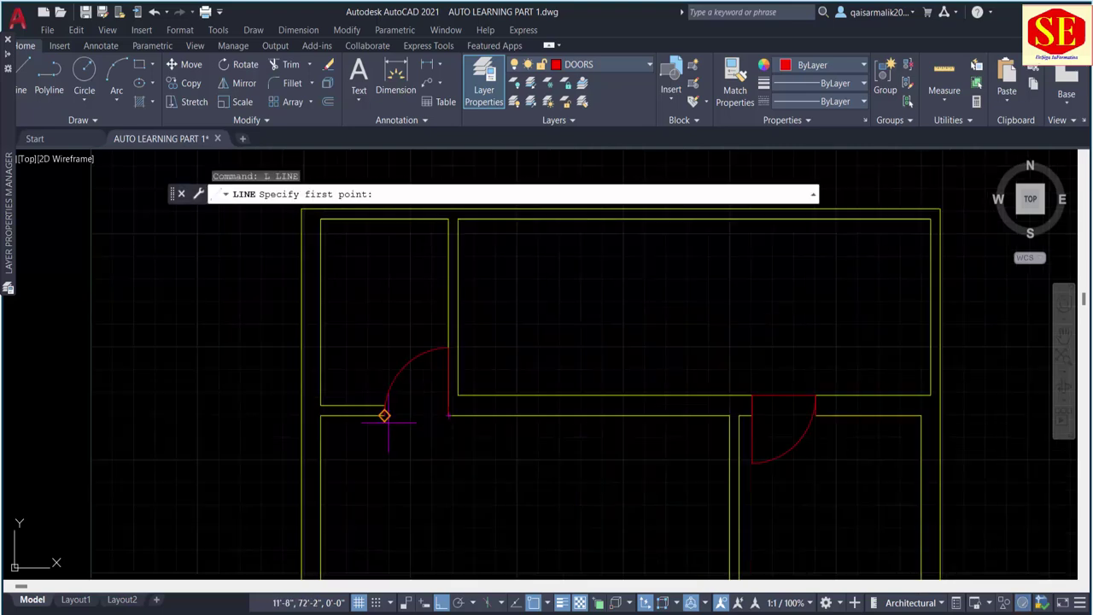
left_click(384, 419)
key("Escape")
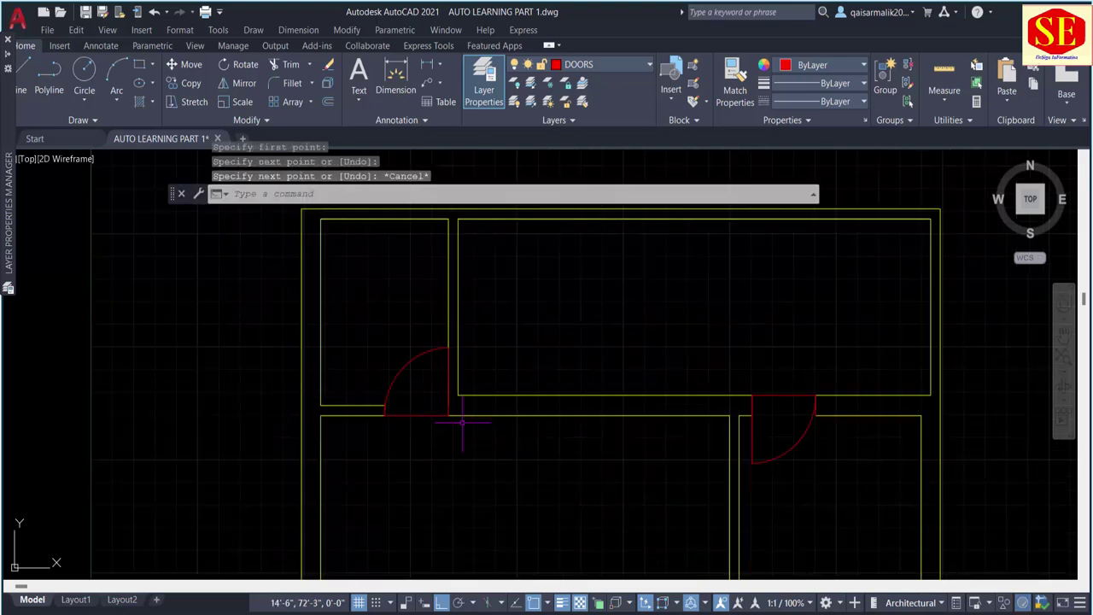
scroll(470, 353, "down", 3)
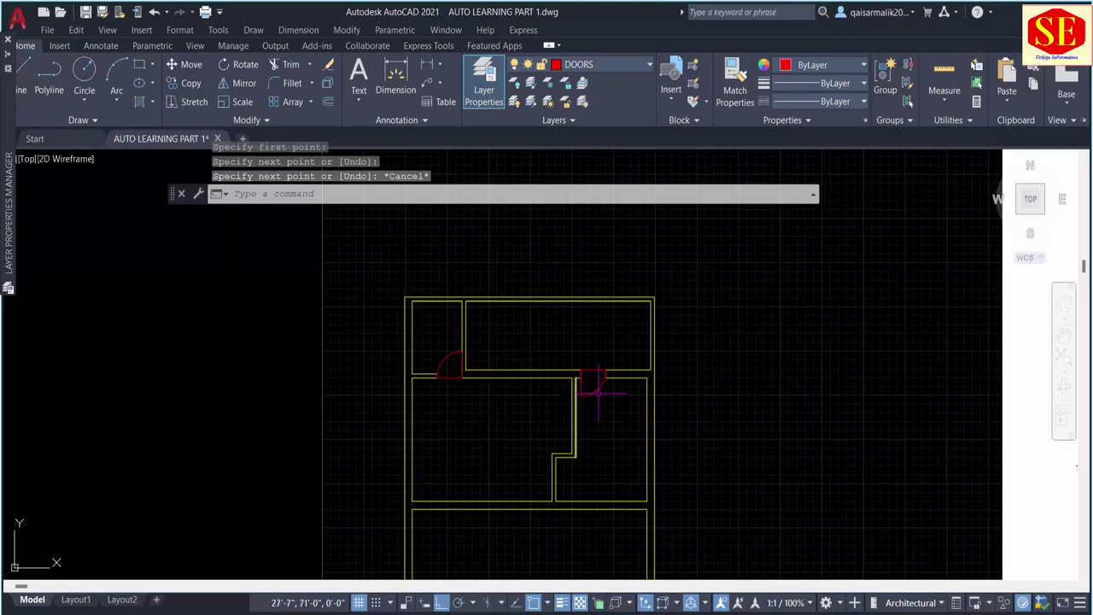
middle_click_drag(563, 435, 179, 405)
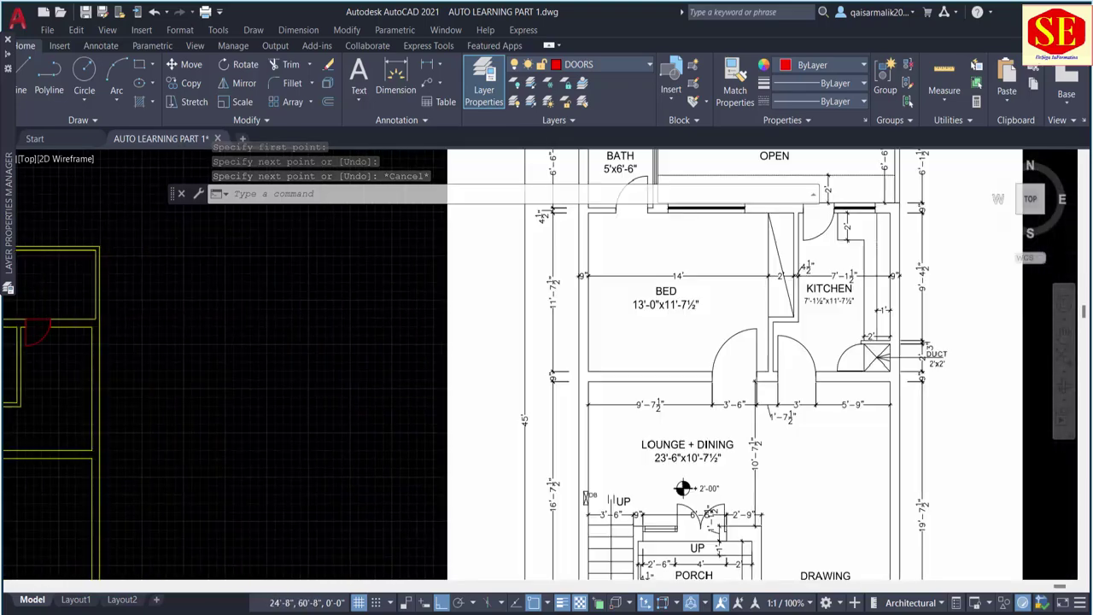
scroll(813, 350, "up", 2)
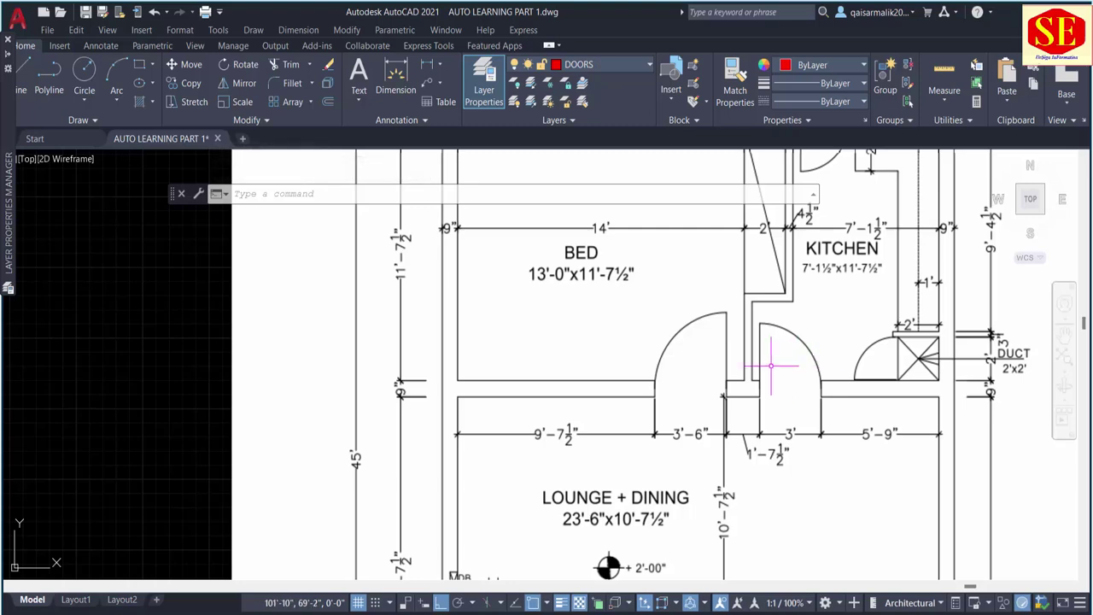
scroll(794, 434, "down", 5)
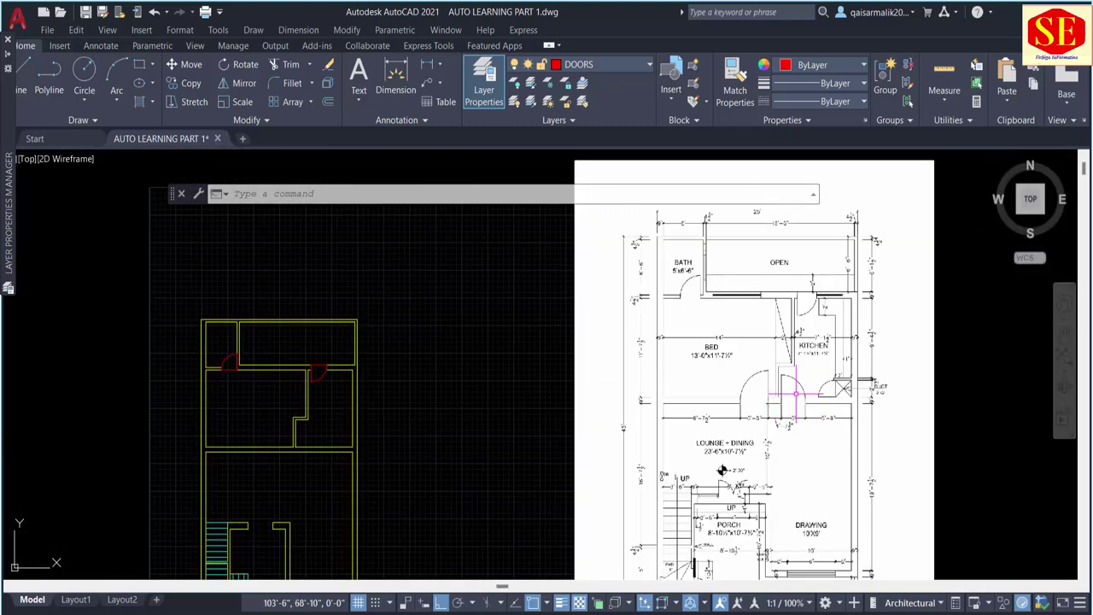
scroll(793, 361, "up", 5)
scroll(853, 392, "down", 3)
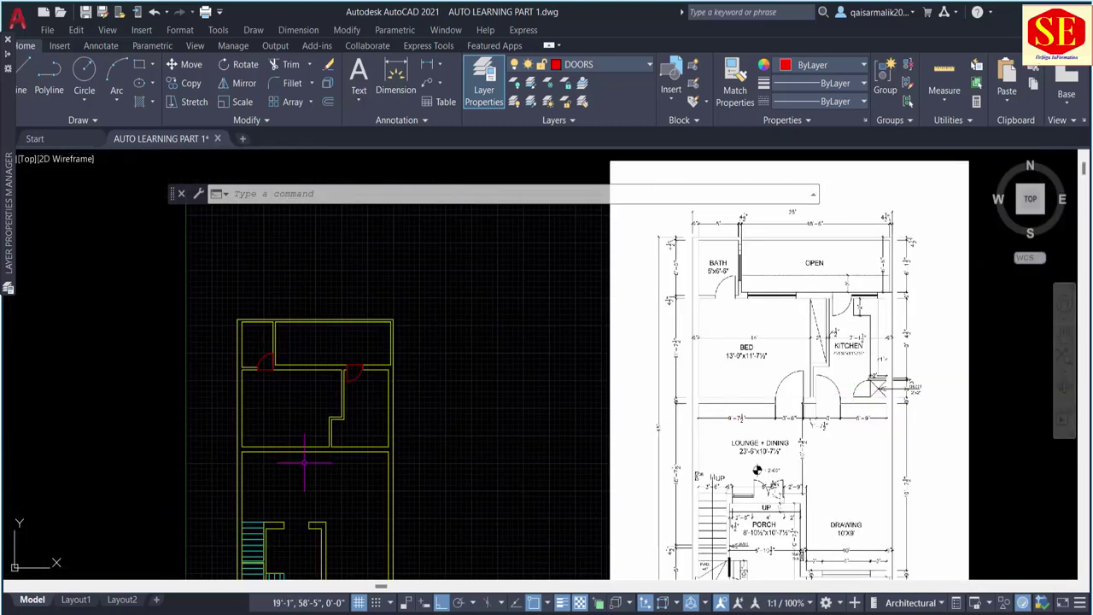
scroll(304, 462, "up", 3)
scroll(726, 406, "down", 2)
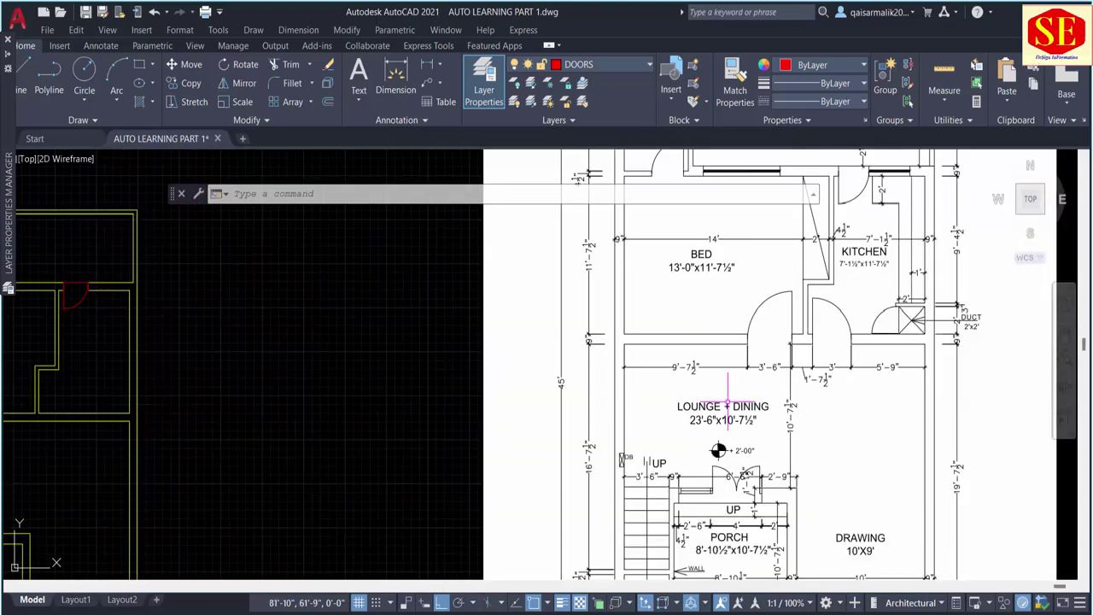
scroll(803, 314, "up", 4)
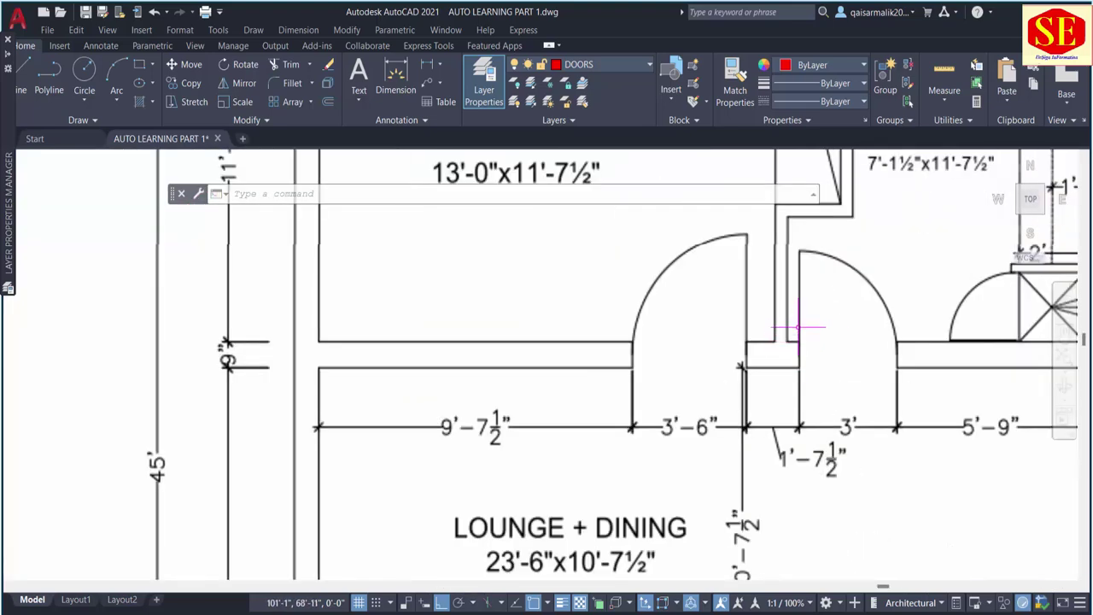
scroll(507, 423, "down", 5)
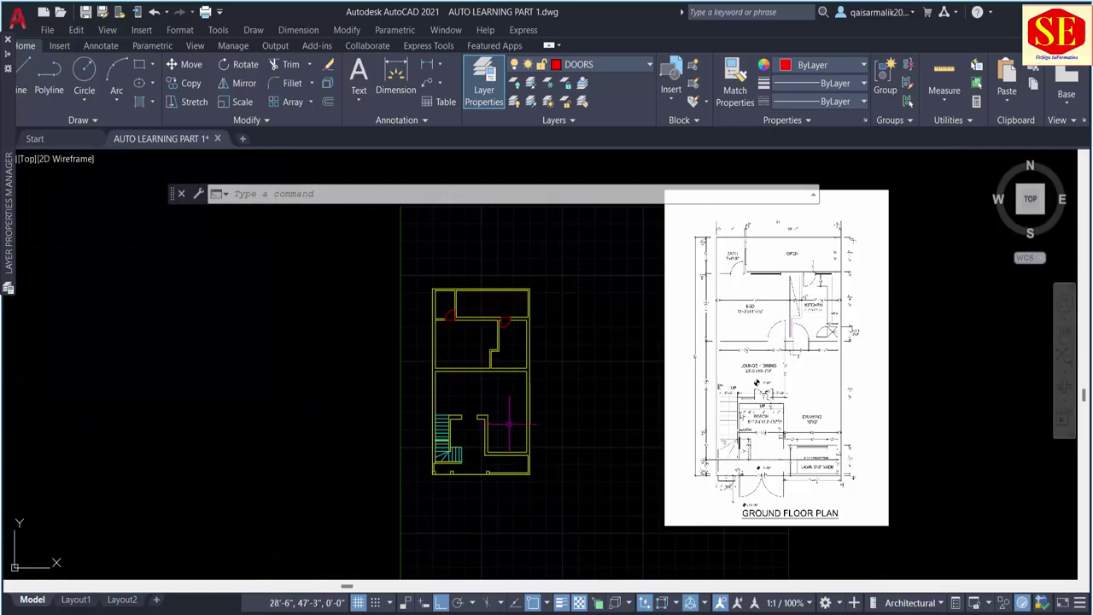
scroll(485, 435, "up", 4)
scroll(478, 395, "up", 2)
Step: Draw a short red jamb line closing the wall end at the corner
type("l")
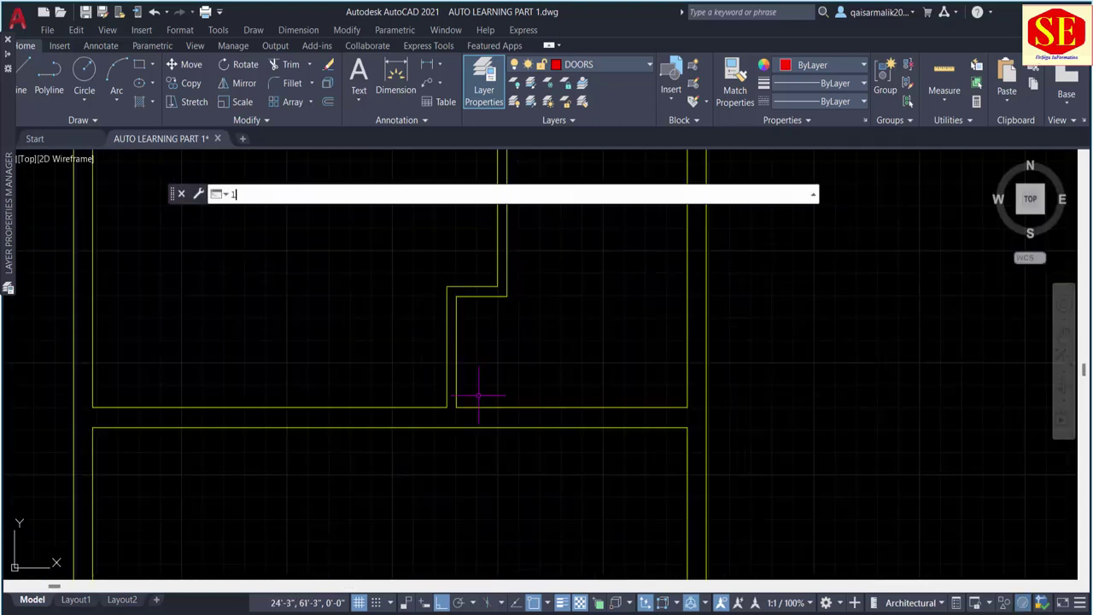
key("Return")
left_click(455, 407)
left_click(456, 427)
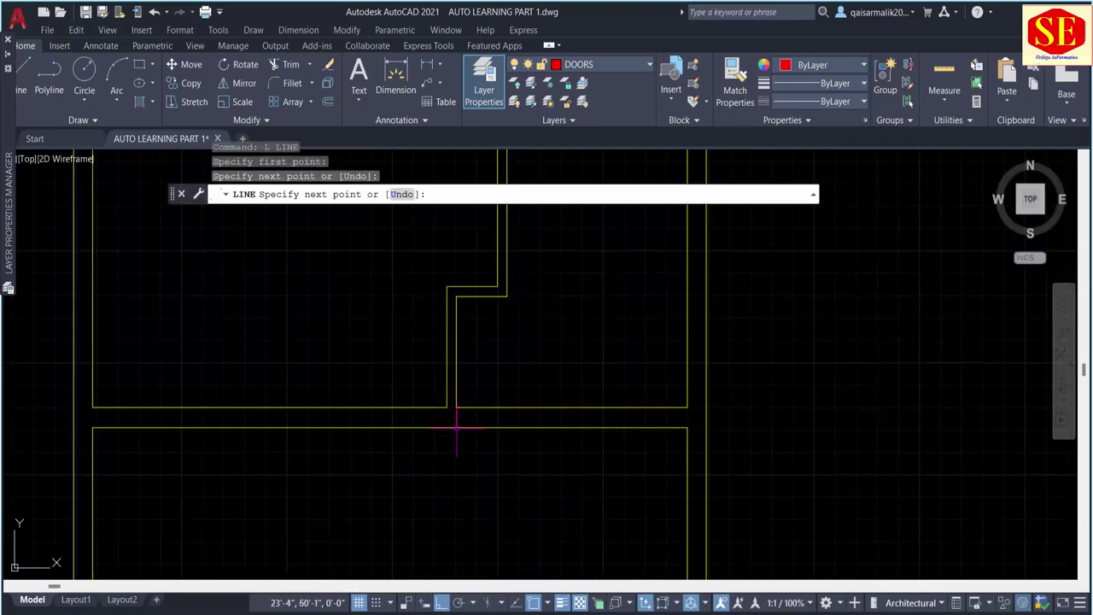
key("Escape")
Step: Start offsetting the short jamb line by 6, then abandon the offset
type("o")
key("Return")
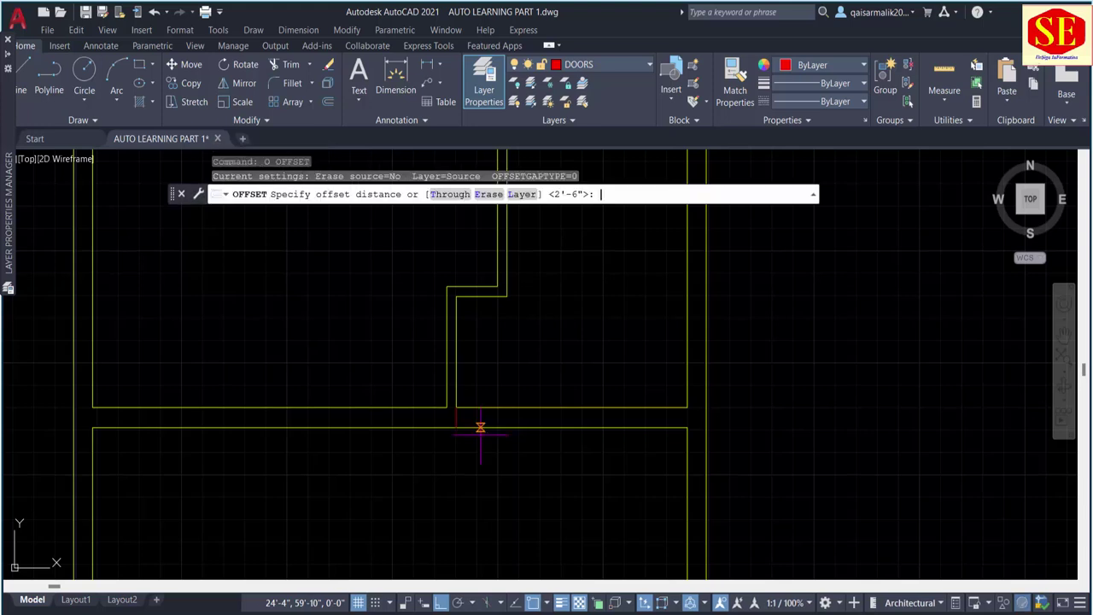
type("6")
key("Return")
scroll(472, 430, "up", 2)
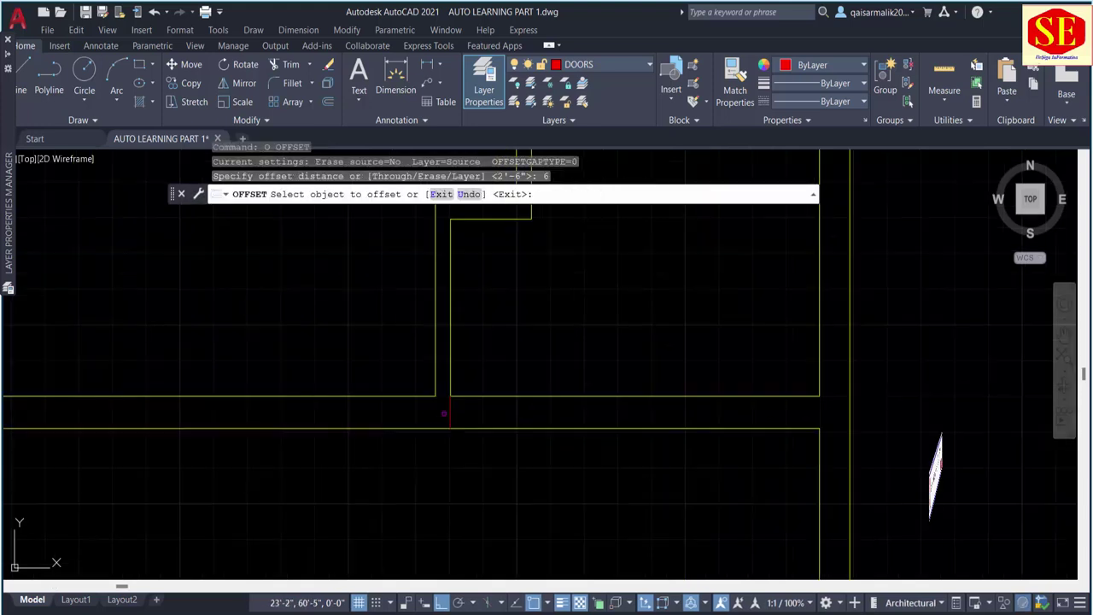
left_click(450, 411)
key("Escape")
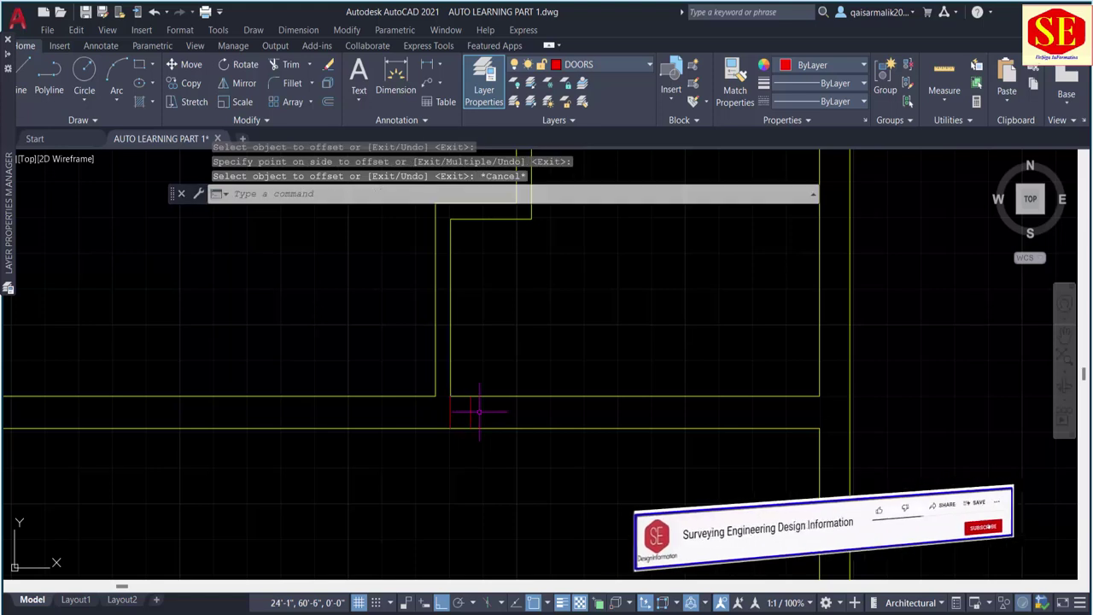
Step: Draw a 3' red door leaf line straight up from the opening corner
type("l")
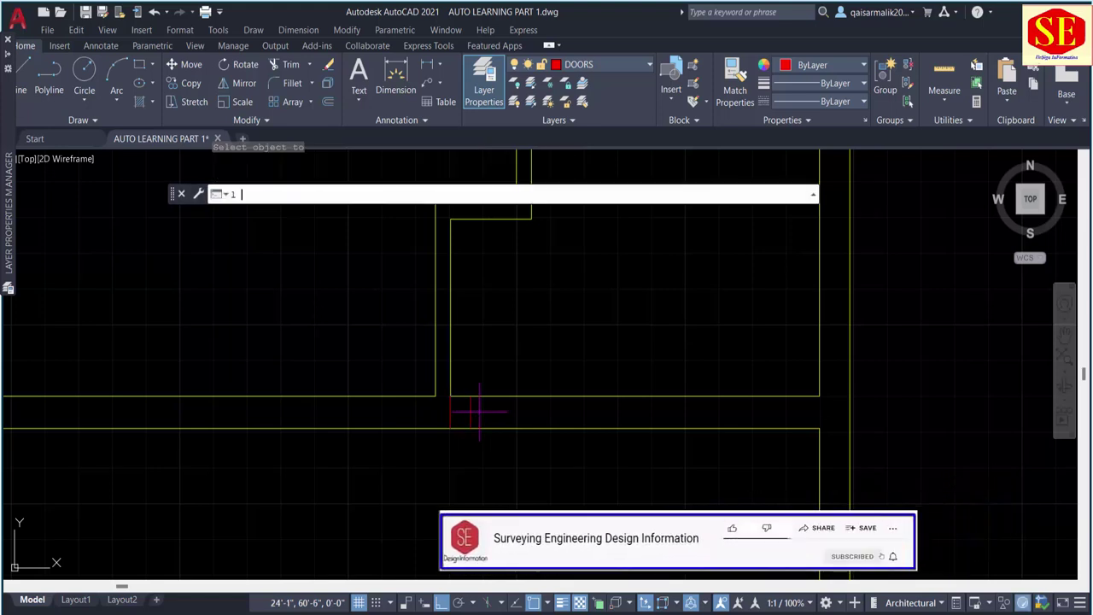
key("Return")
left_click(471, 428)
type("3'")
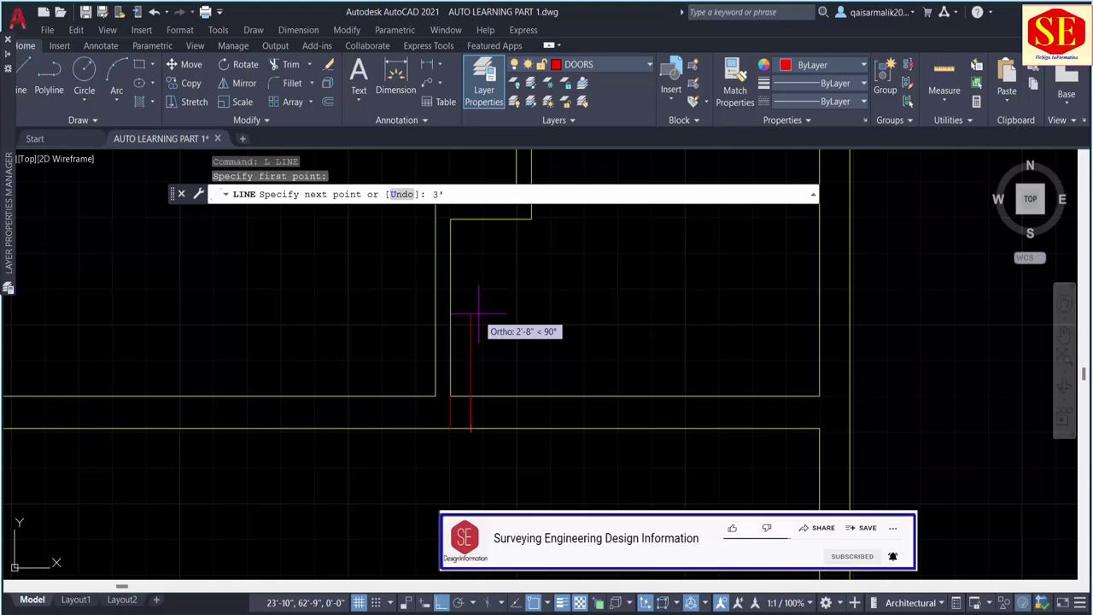
key("Return")
key("Escape")
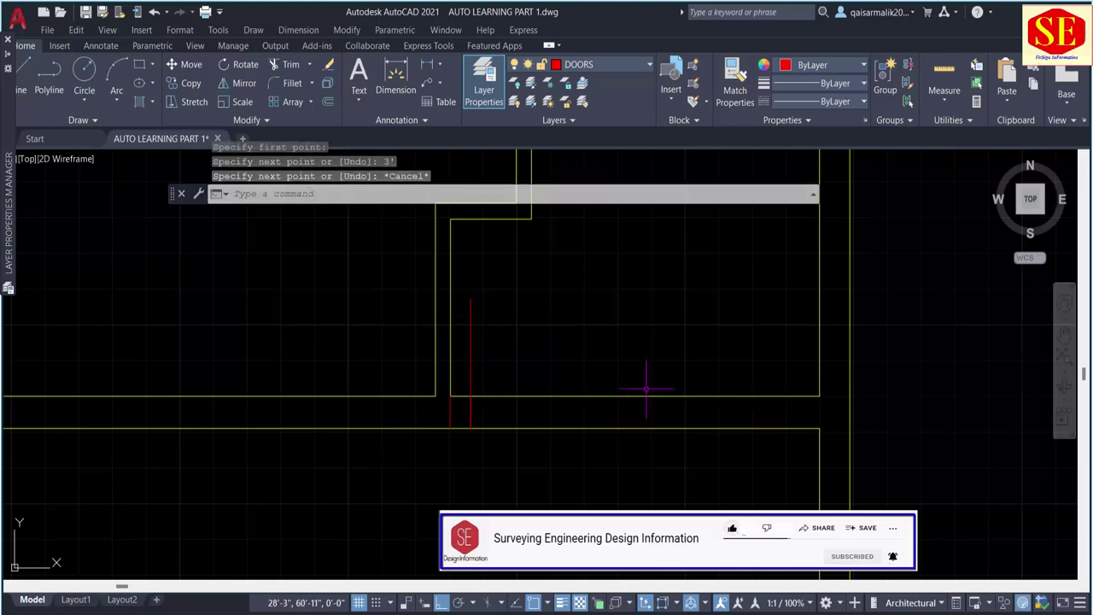
type("c")
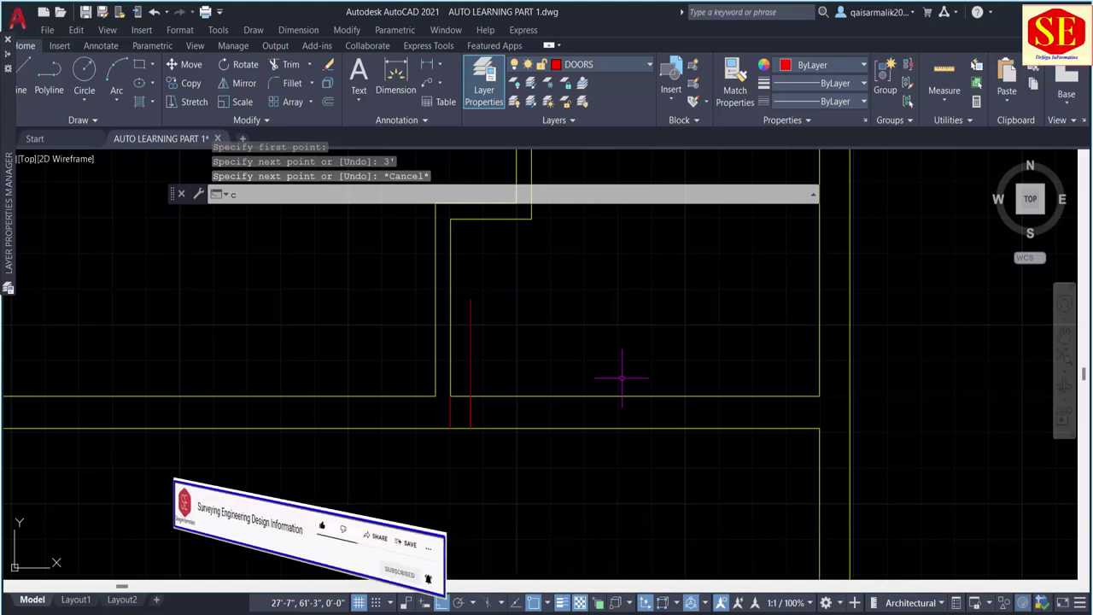
key("Return")
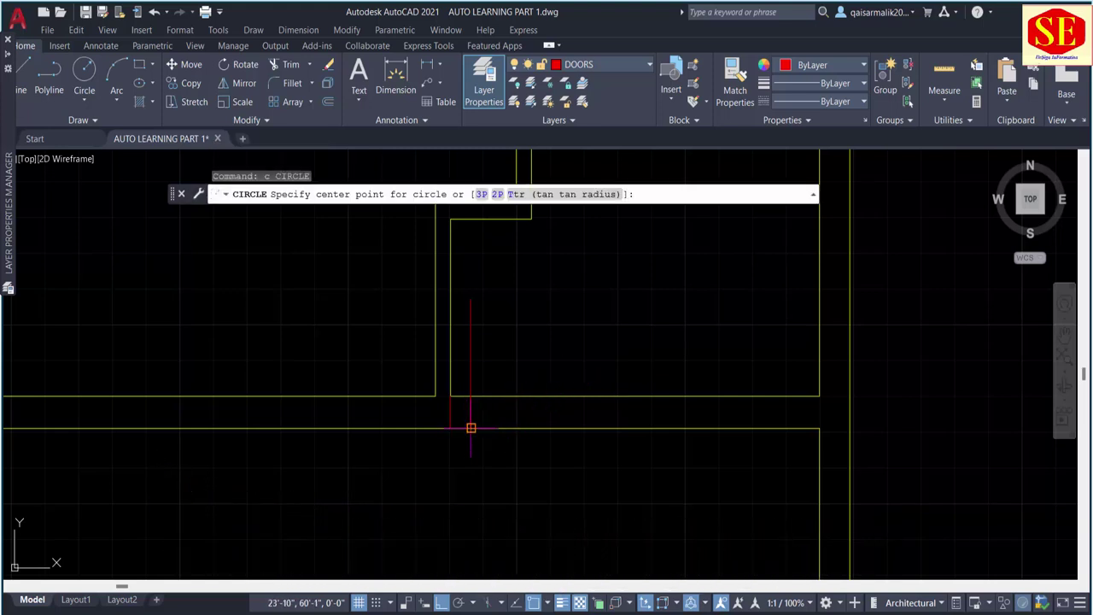
Step: Draw a circle centred at the door leaf's base with its radius reaching the leaf's top
left_click(471, 428)
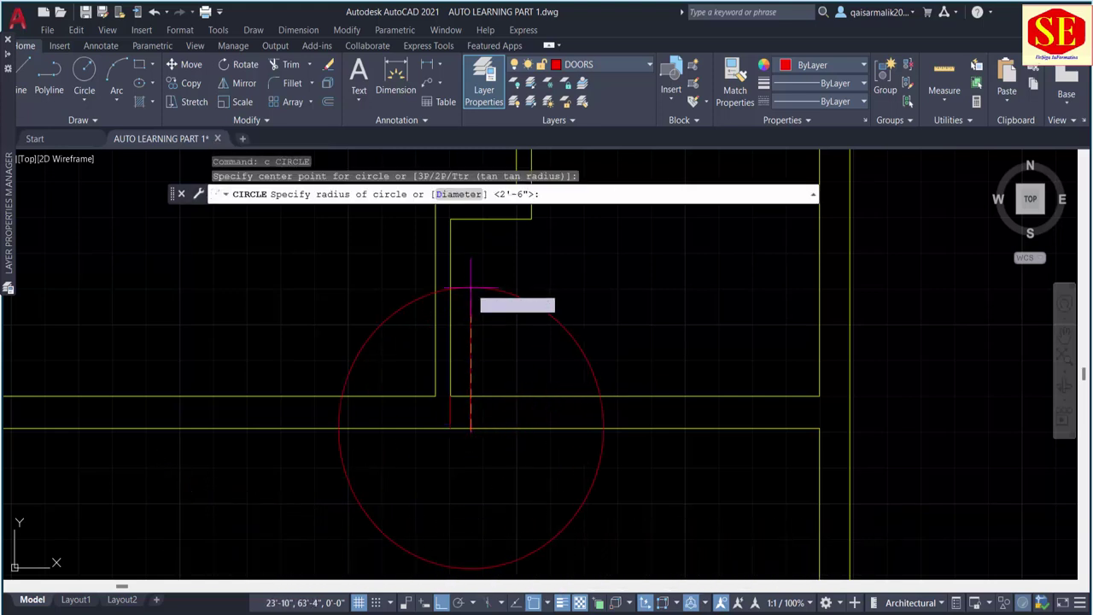
left_click(470, 302)
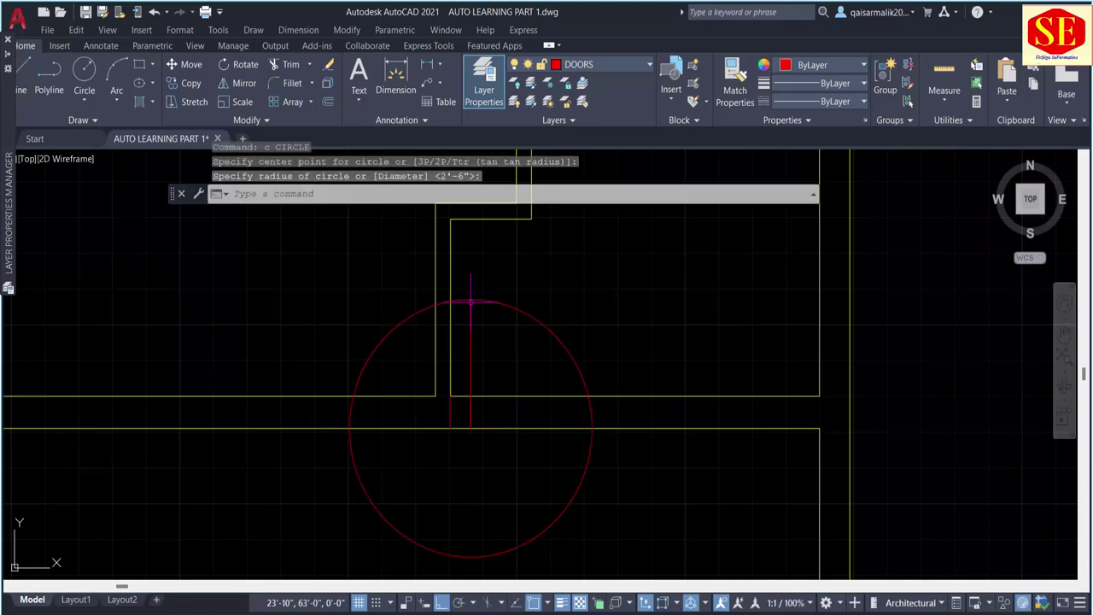
key("Escape")
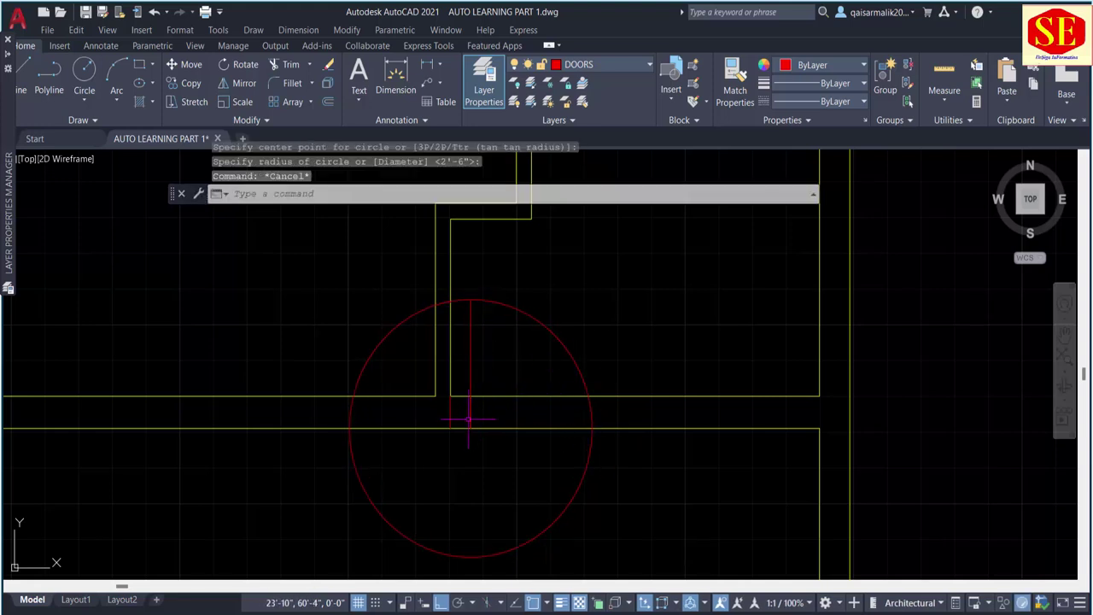
Step: Offset a copy of the door leaf line 3' to the right
type("o")
key("Return")
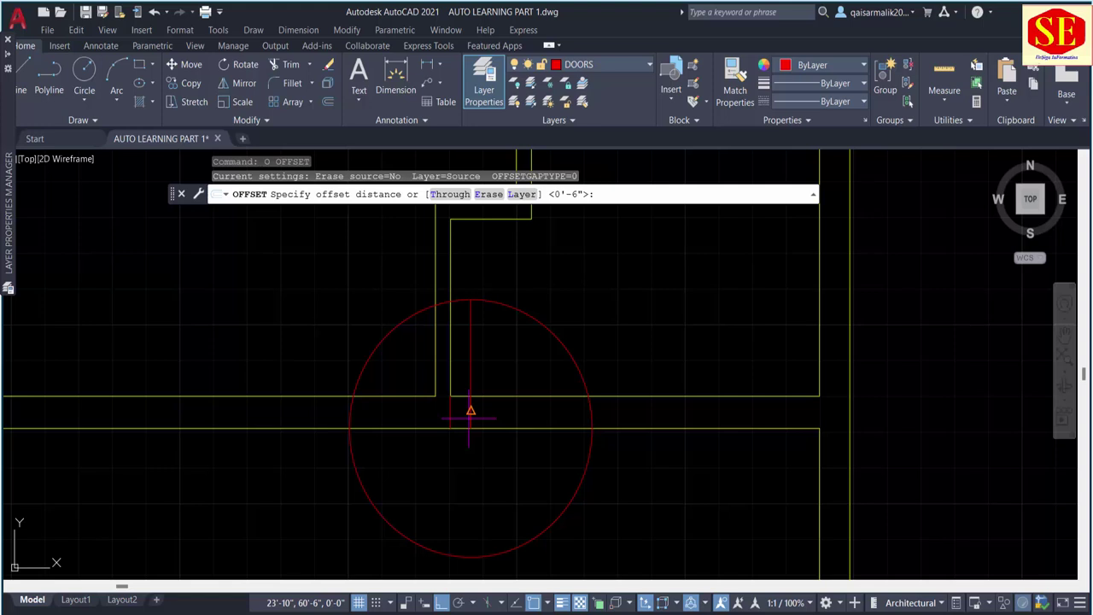
type("3'")
key("Return")
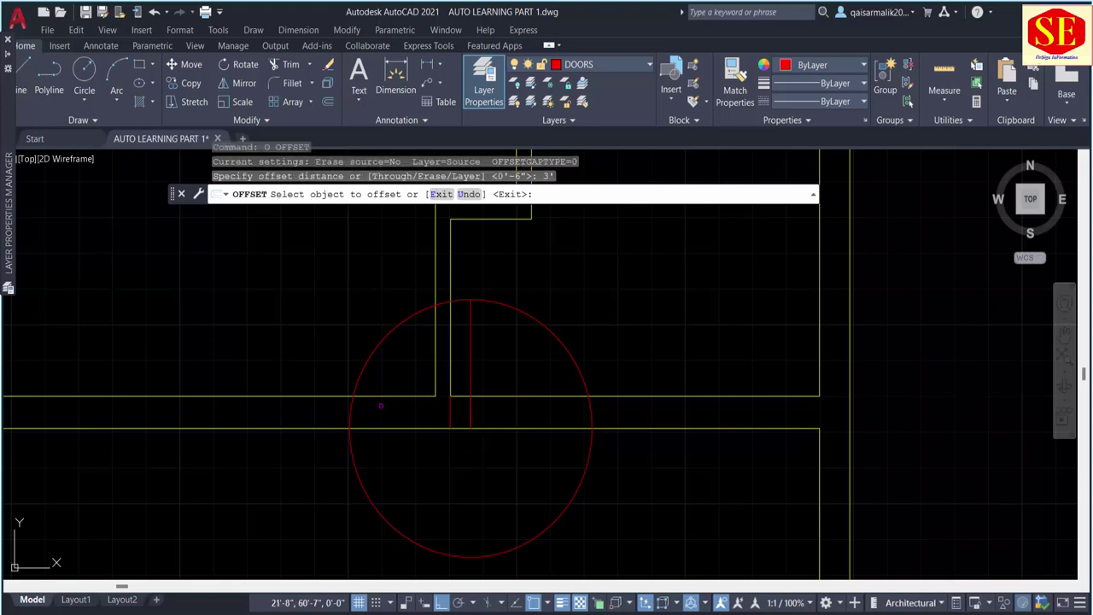
left_click(471, 376)
left_click(604, 380)
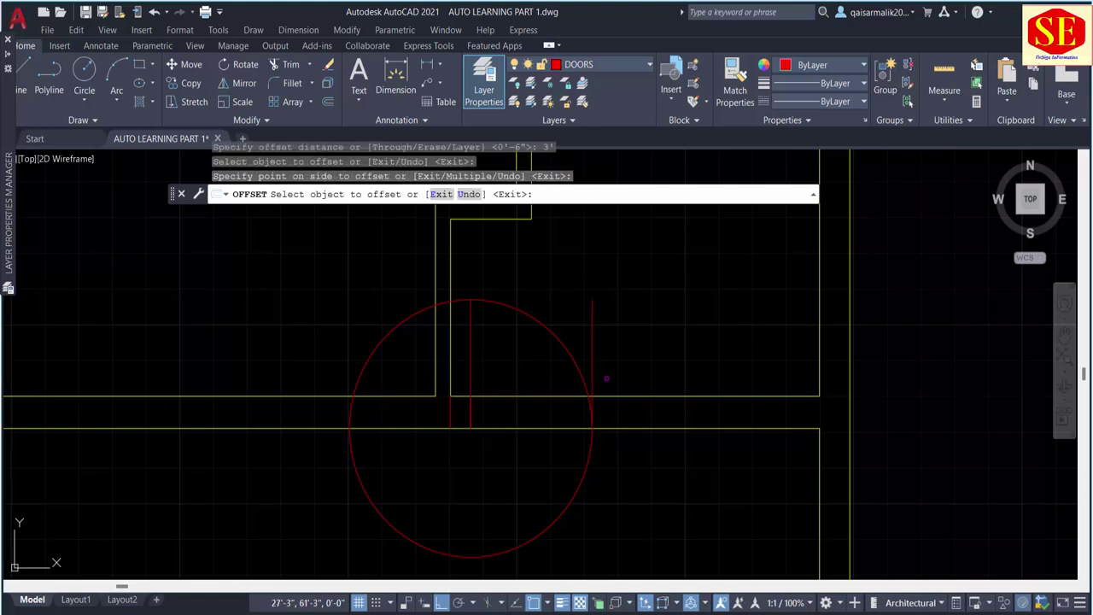
key("Escape")
type("tr")
key("Return")
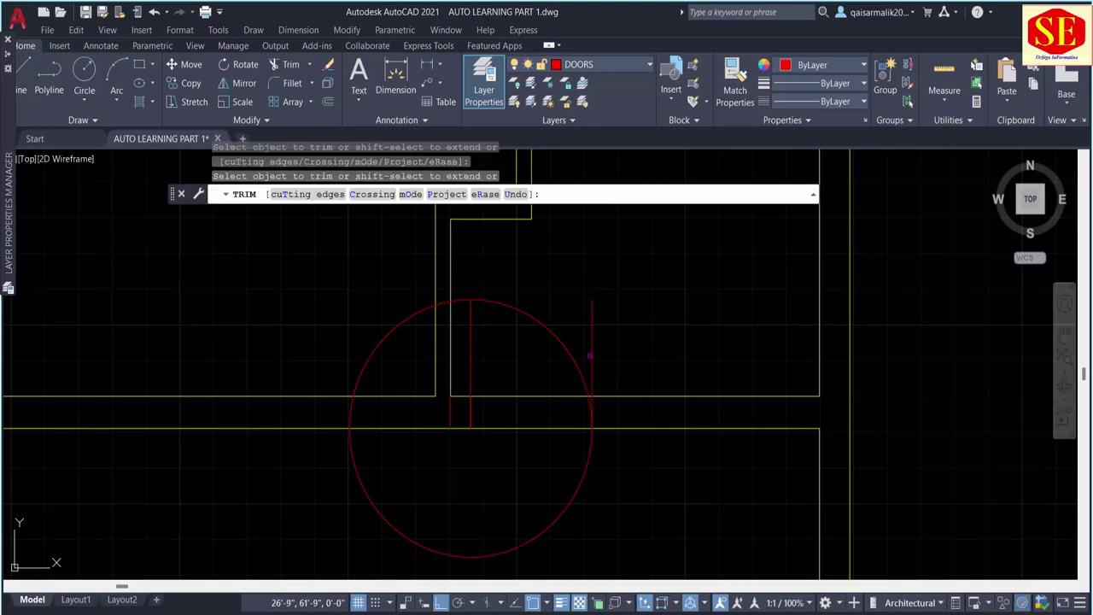
Step: Trim the copied line and the circle's lower half, and cut the stray arc past the wall
left_click_drag(586, 375, 600, 353)
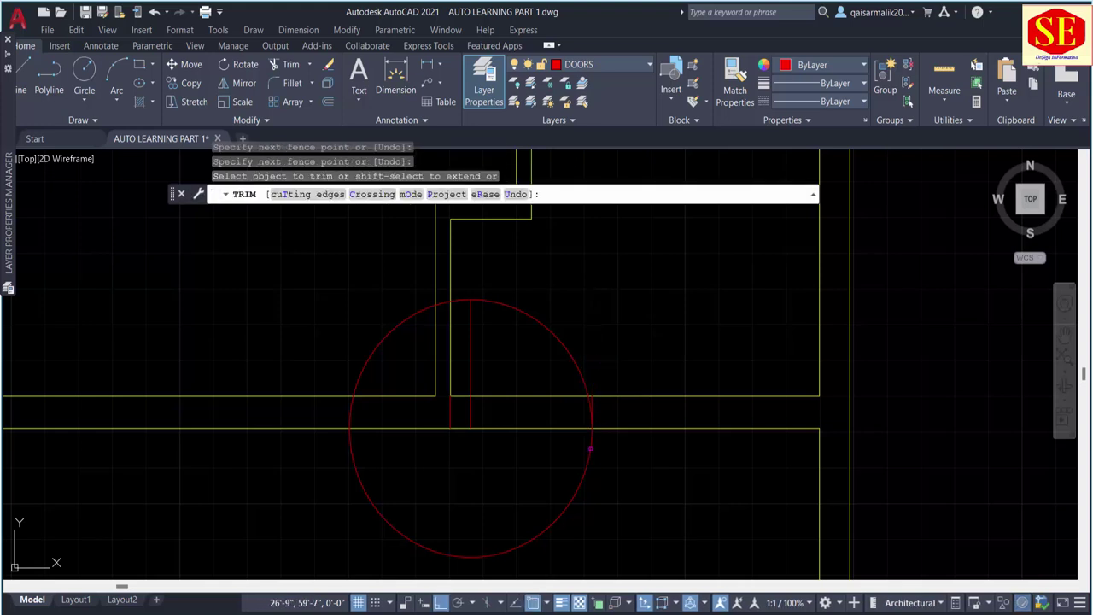
left_click(591, 438)
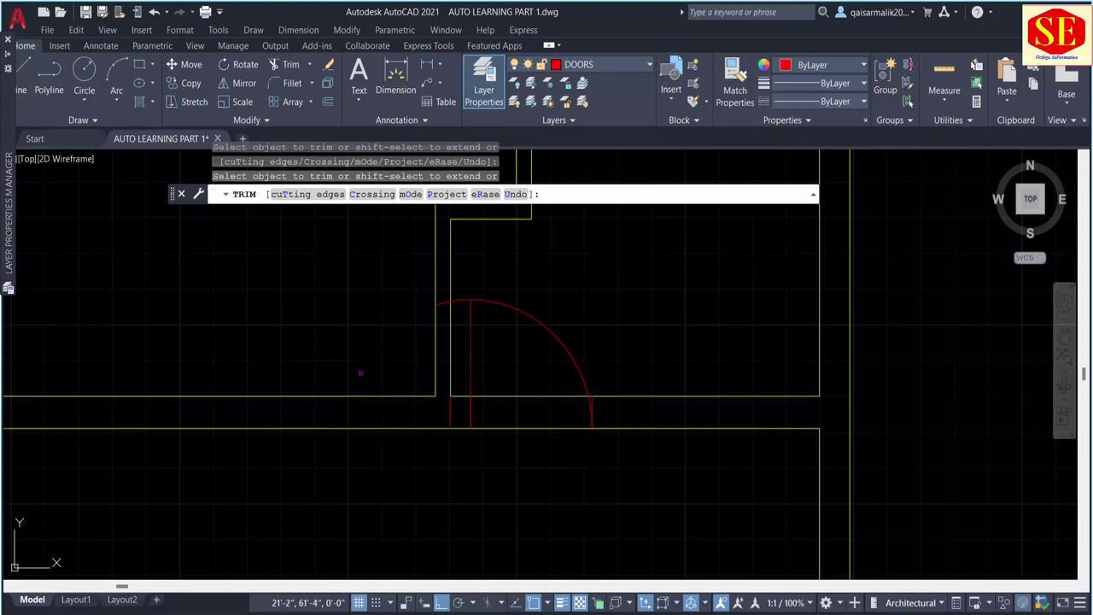
left_click_drag(444, 309, 444, 298)
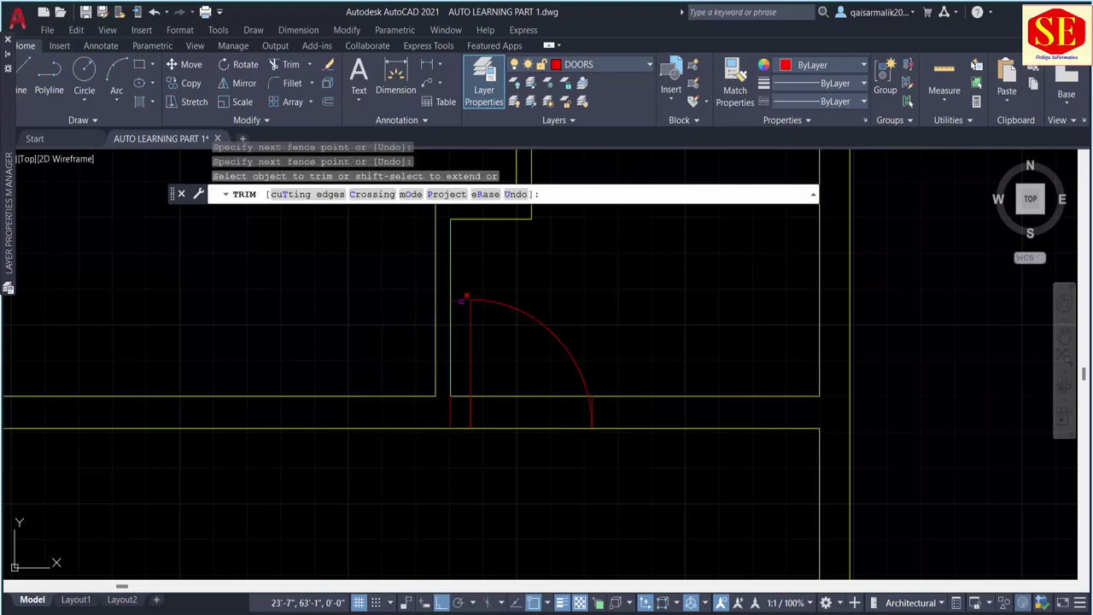
key("Escape")
Step: Erase the short stray line near the door
left_click(456, 415)
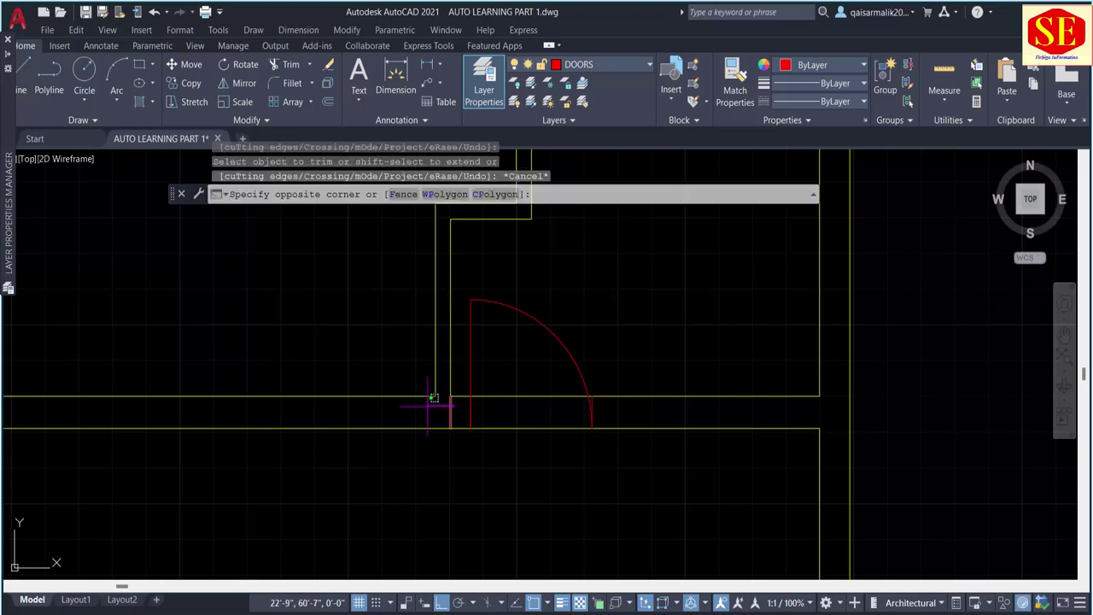
left_click(433, 407)
type("e")
key("Return")
Step: Erase the door's old vertical leaf line
left_click(463, 387)
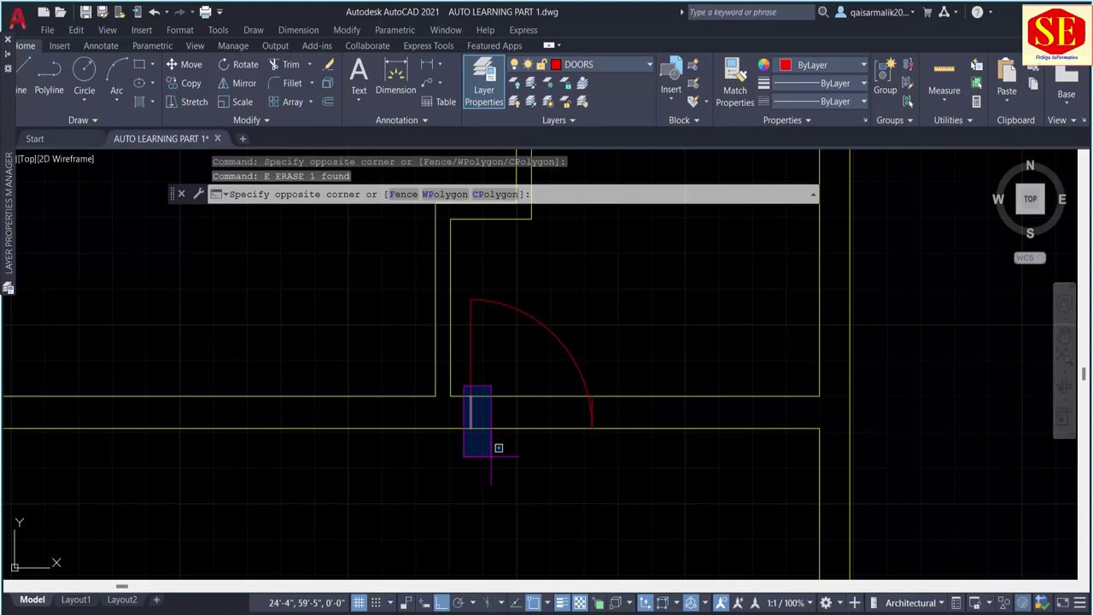
left_click(491, 456)
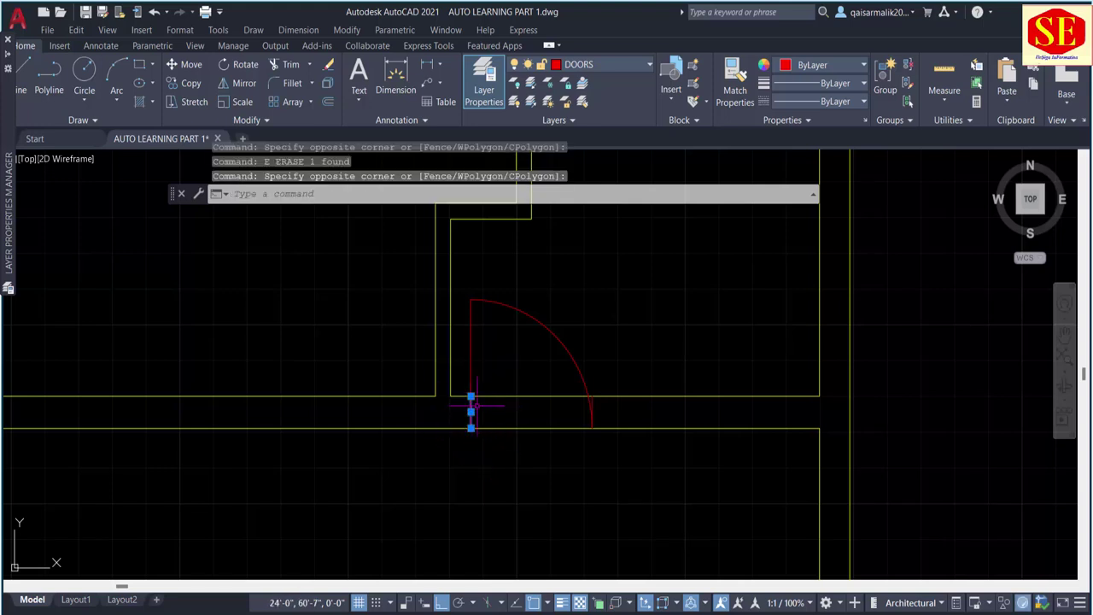
key("Escape")
left_click(494, 371)
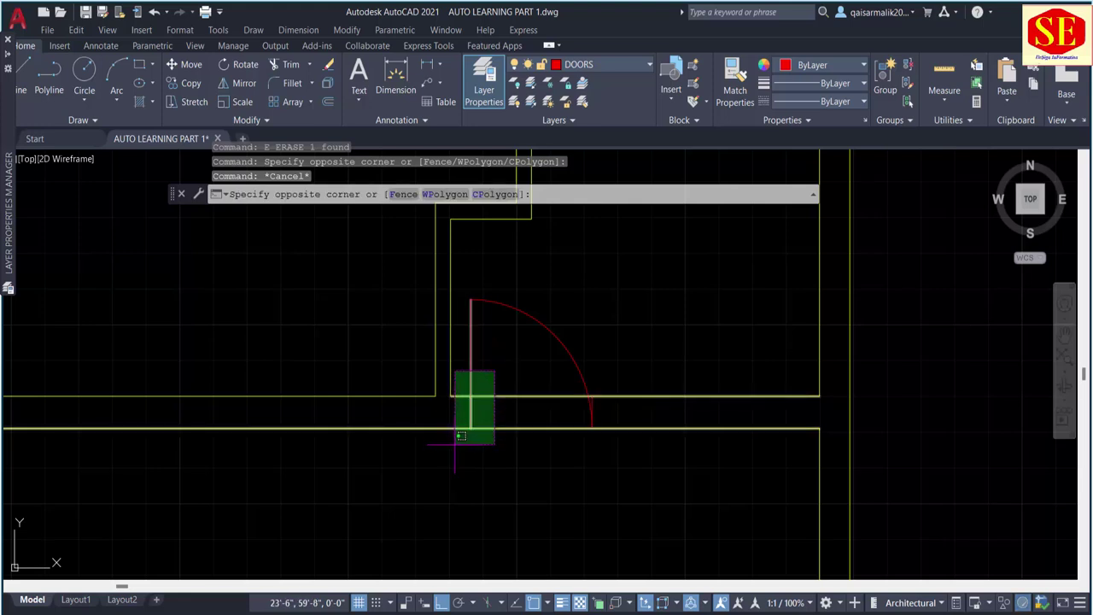
left_click(461, 436)
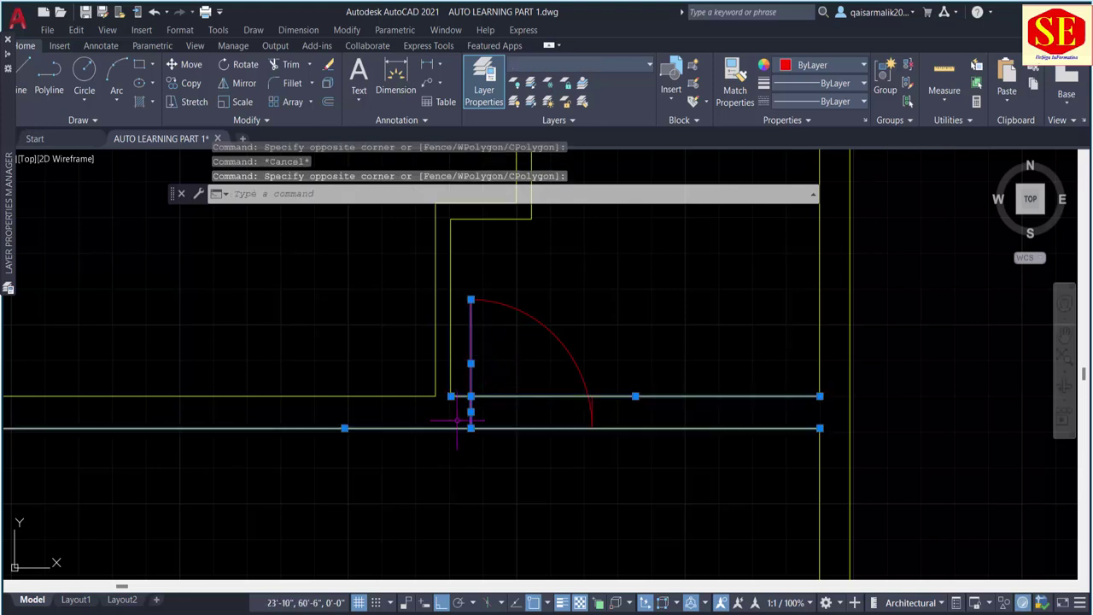
key("Escape")
left_click(460, 381)
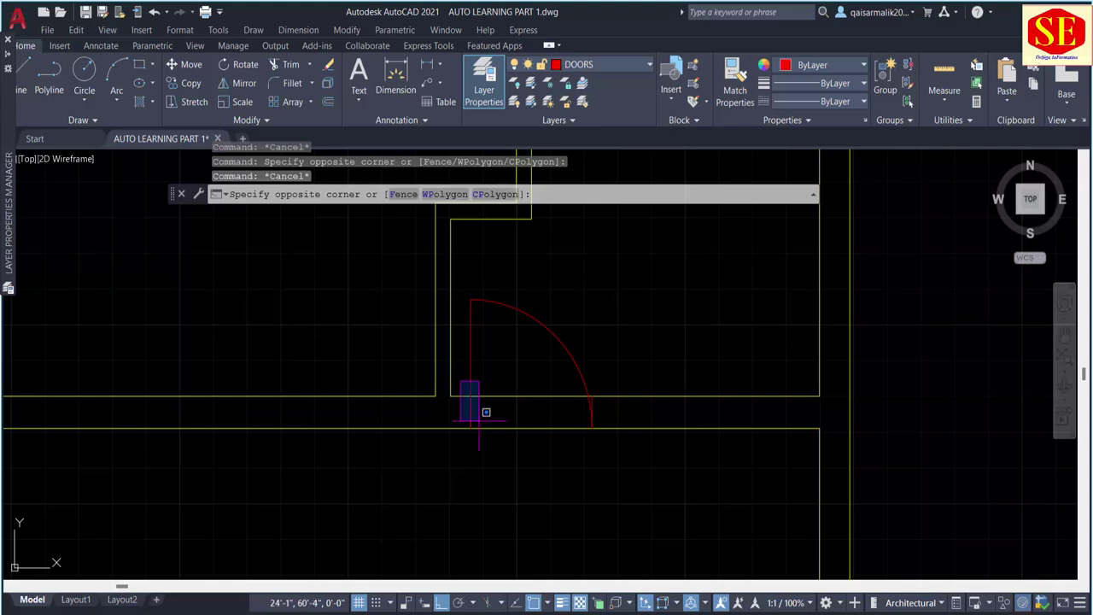
left_click(500, 456)
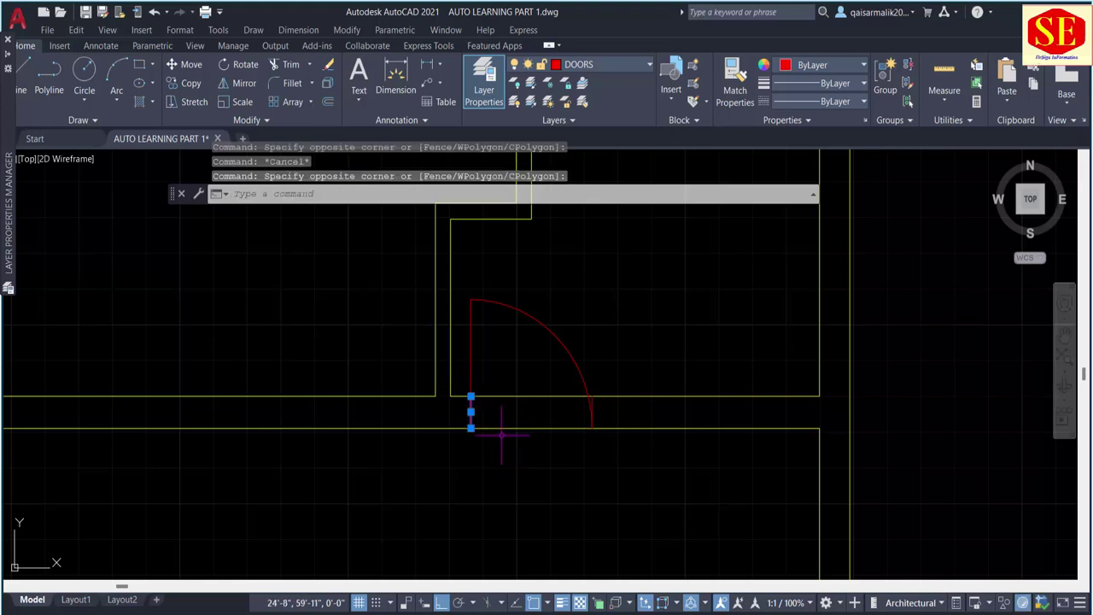
scroll(471, 419, "up", 2)
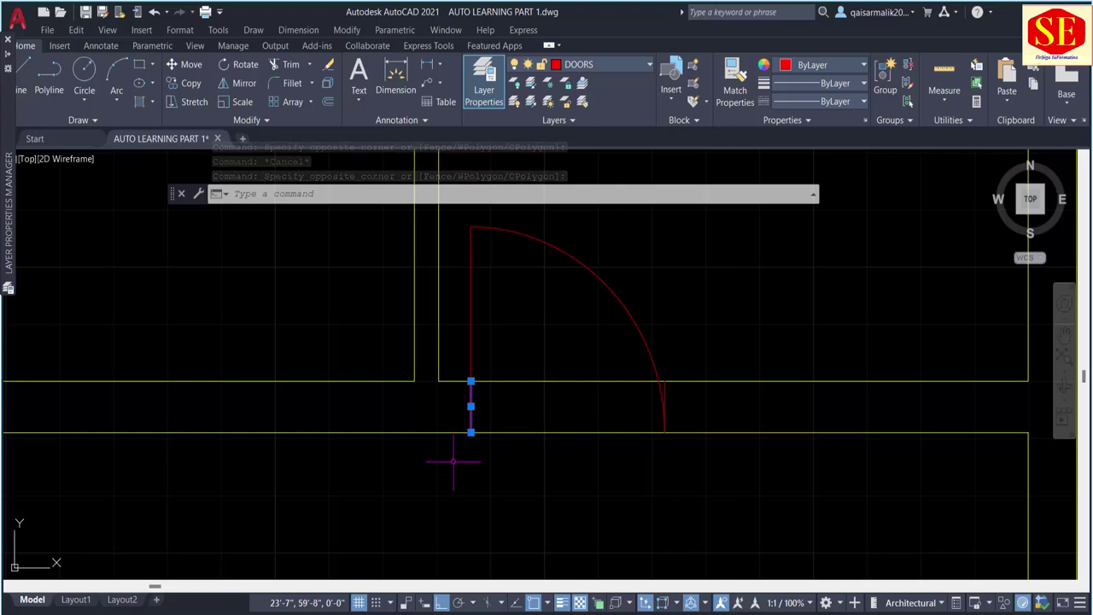
type("e")
key("Return")
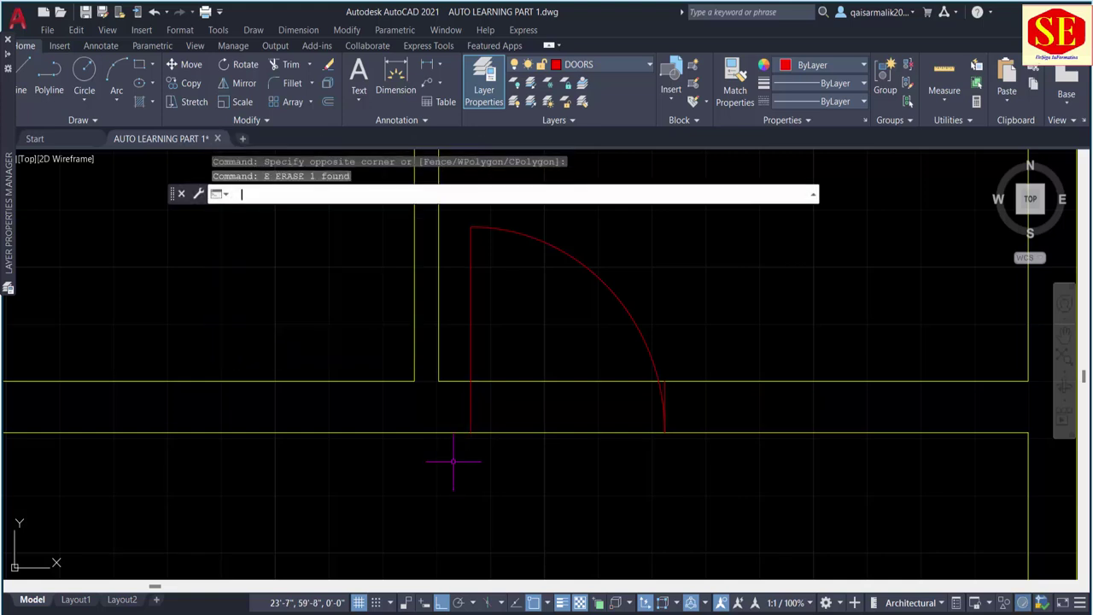
key("Escape")
Step: Trim the wall lines crossing the doorway between the jambs
type("tr")
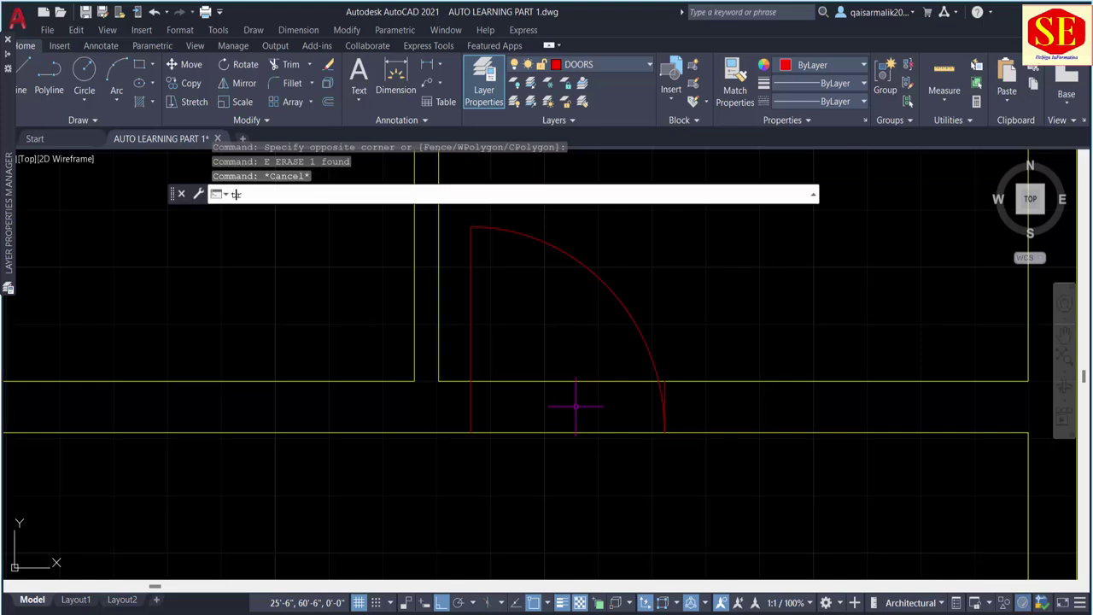
key("Return")
left_click(540, 382)
left_click(535, 433)
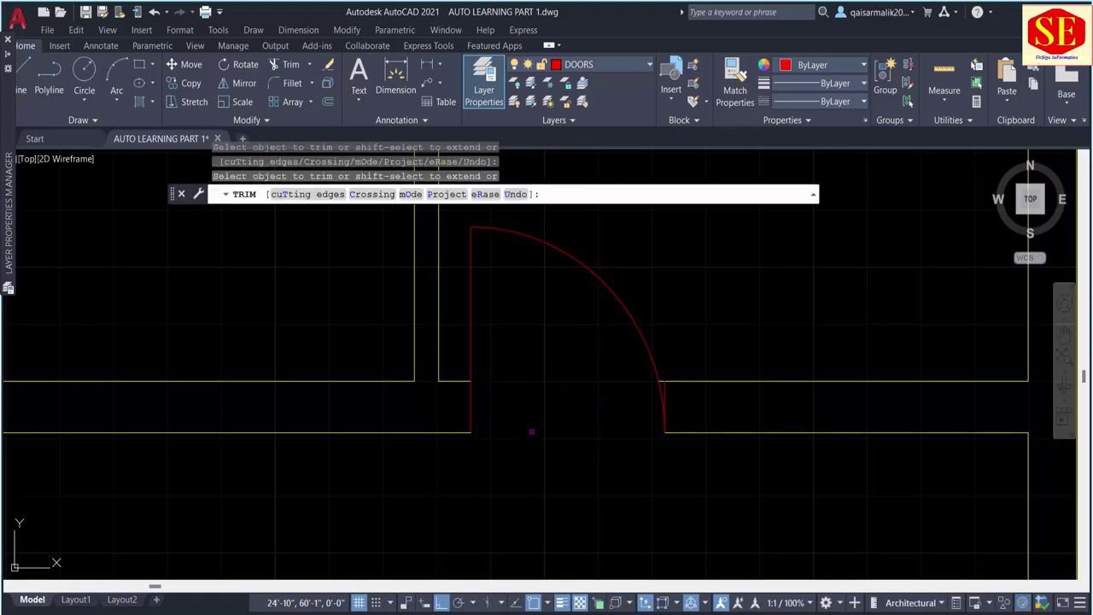
key("Escape")
Step: Draw a line across the threshold from the door corner to the arc's end, then review the plan
type("l")
key("Return")
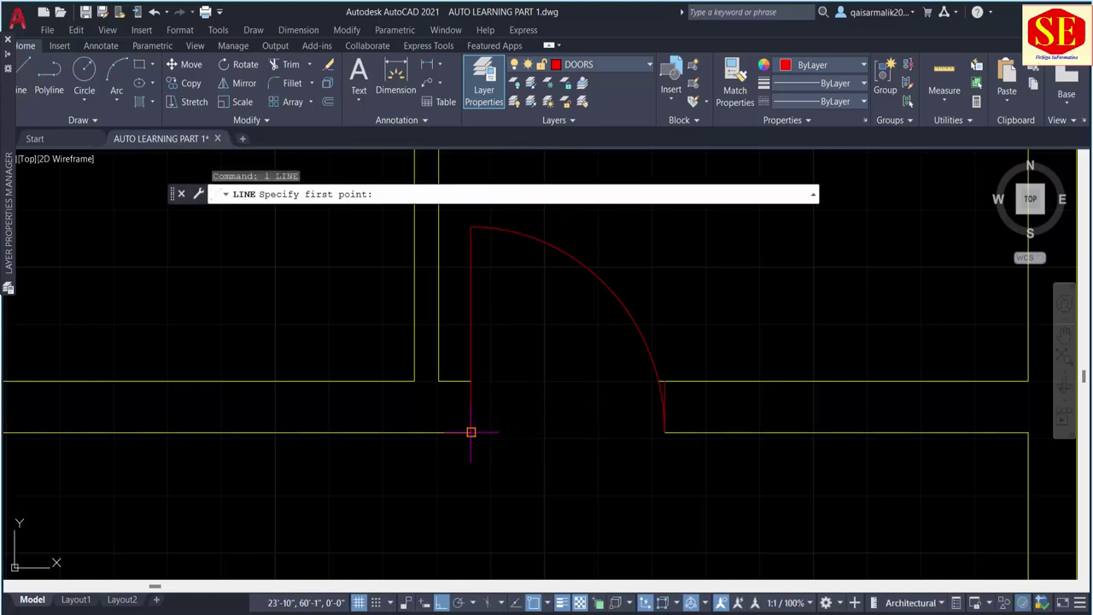
left_click(470, 433)
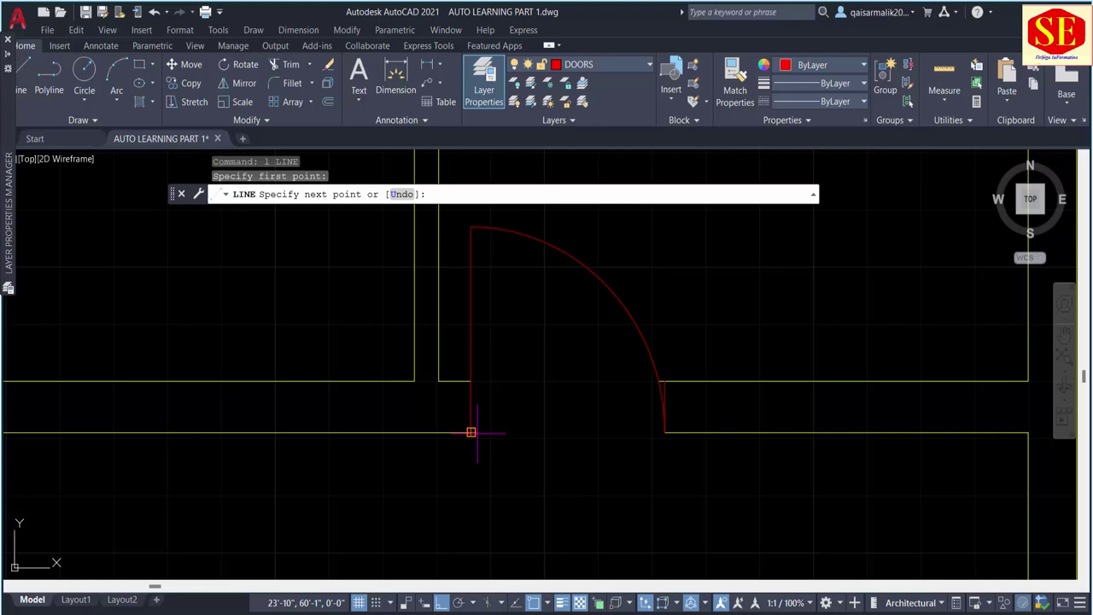
left_click(663, 433)
key("Escape")
scroll(523, 408, "down", 8)
middle_click_drag(550, 291, 547, 340)
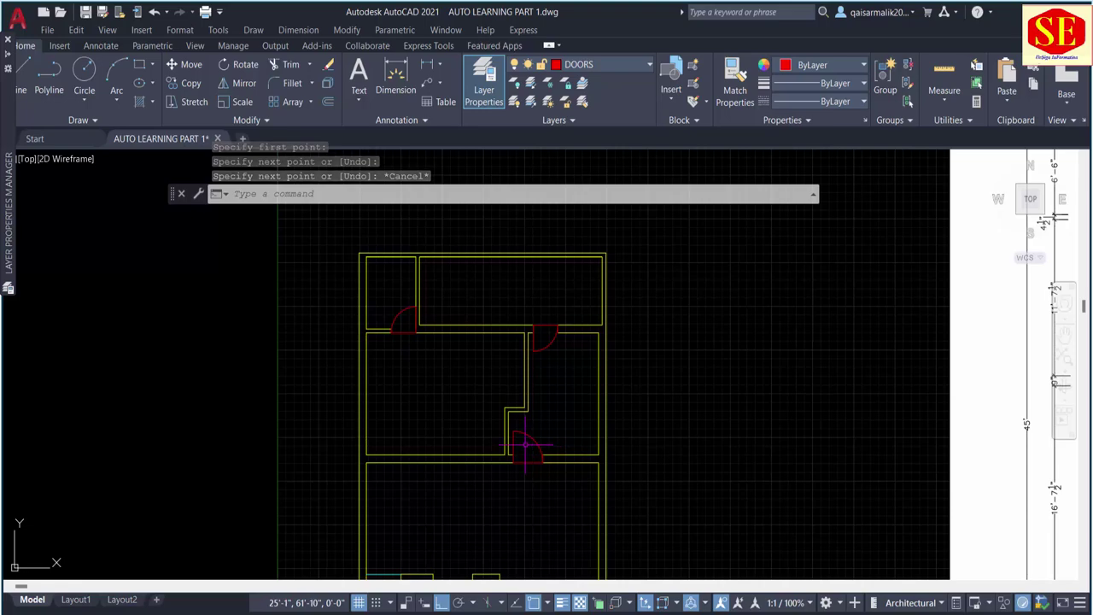
scroll(522, 442, "down", 3)
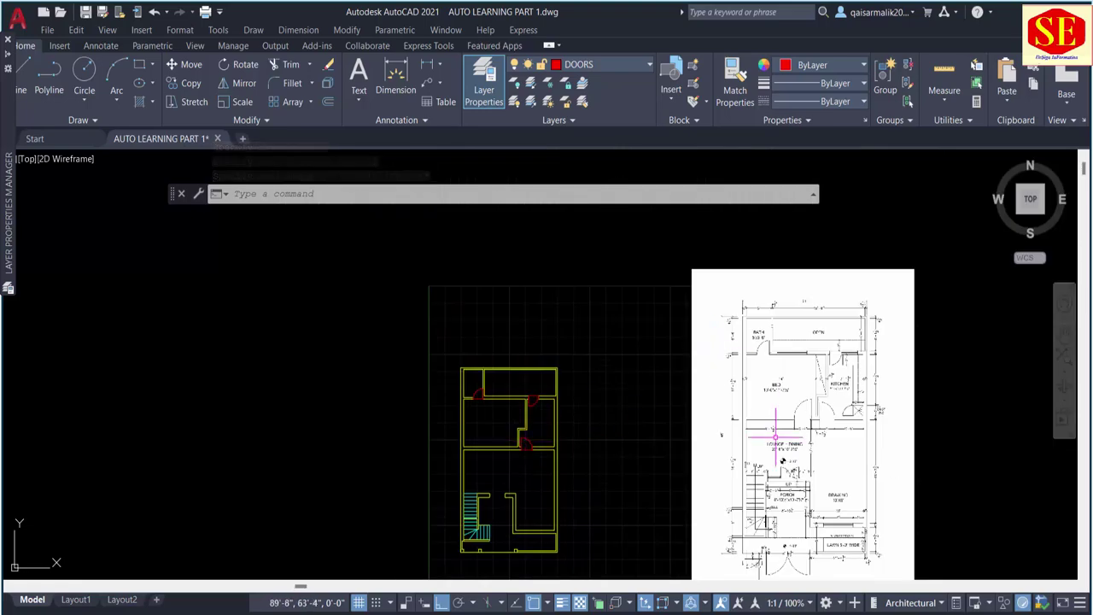
scroll(786, 429, "up", 2)
scroll(766, 367, "up", 2)
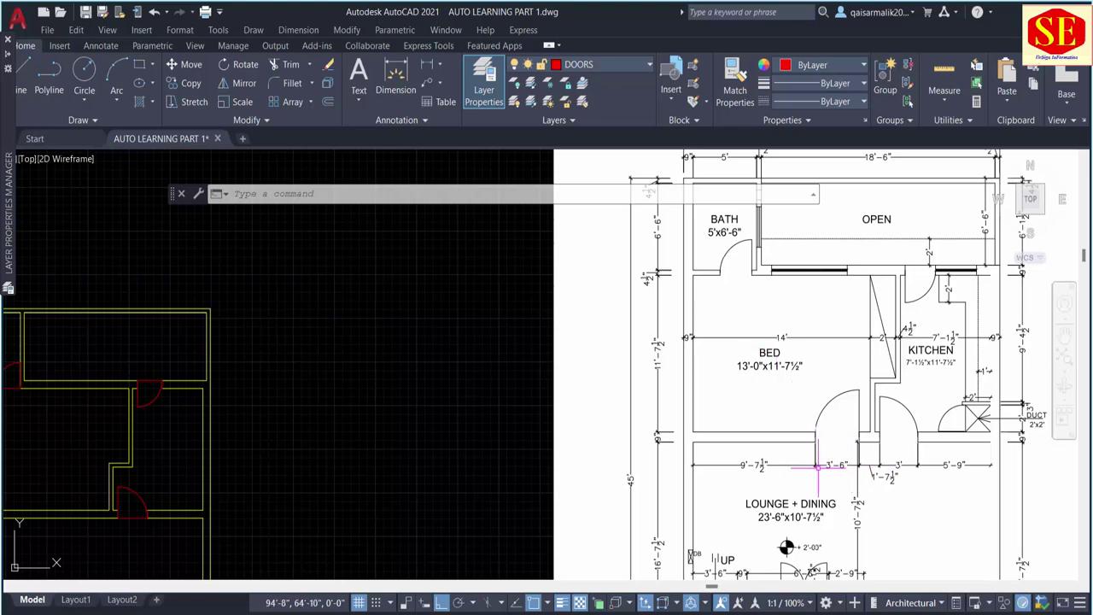
scroll(839, 465, "down", 2)
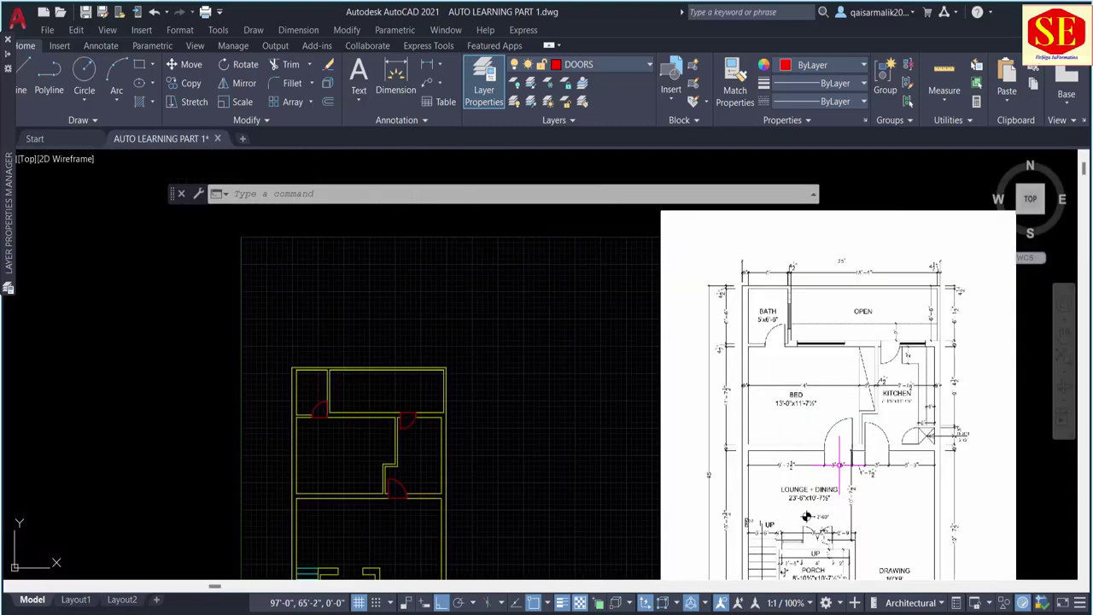
middle_click_drag(390, 478, 512, 464)
scroll(507, 465, "up", 5)
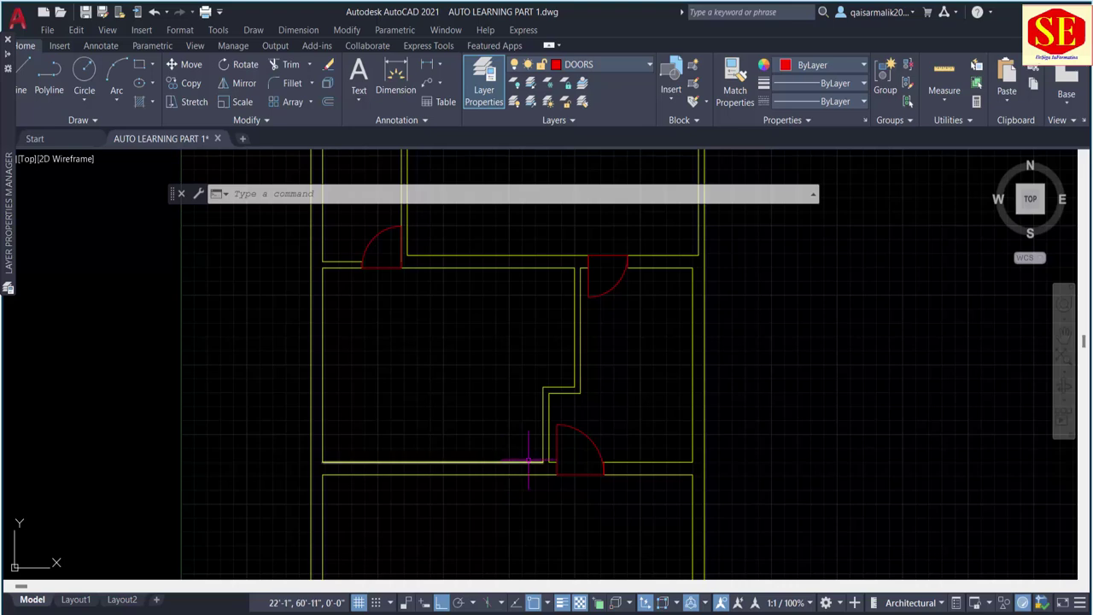
Step: Offset the door-jamb line 6" to the left
type("l")
key("Return")
left_click(543, 462)
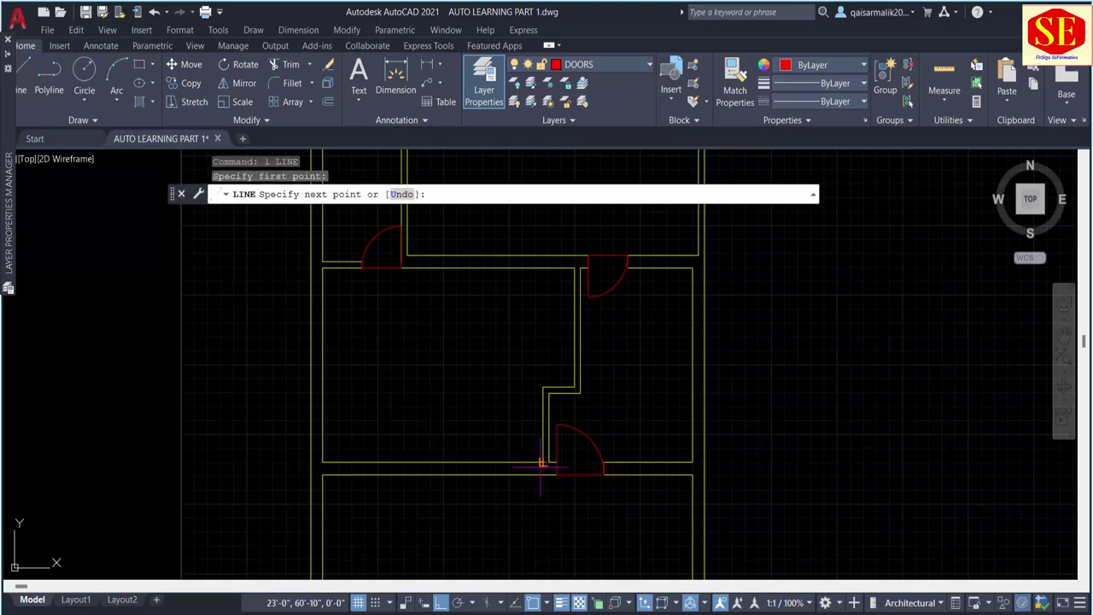
scroll(543, 464, "up", 4)
key("Escape")
type("o")
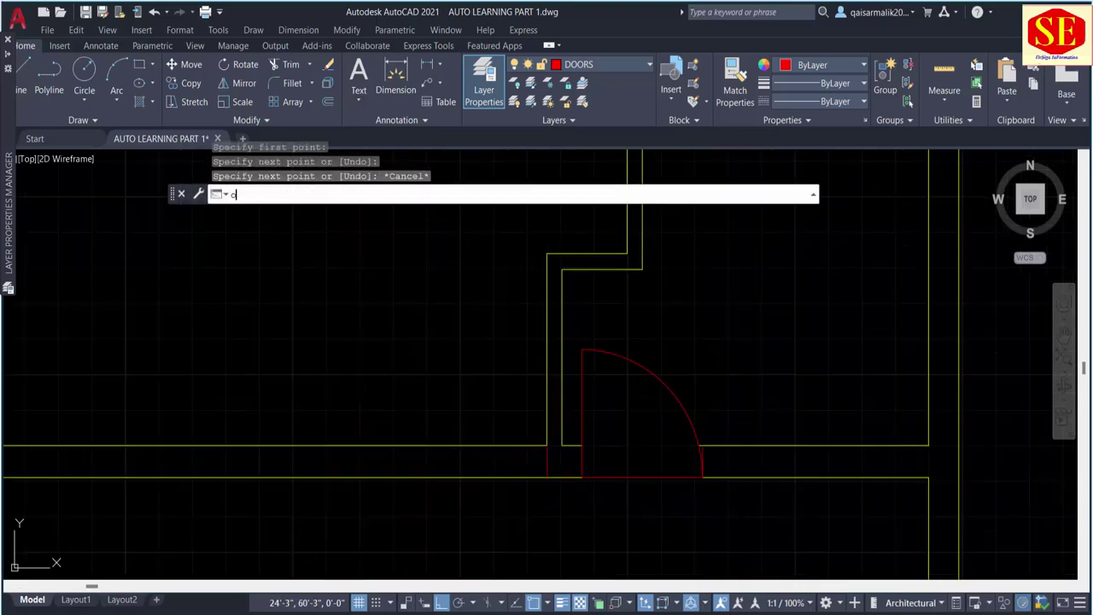
key("Return")
type("6")
key("Return")
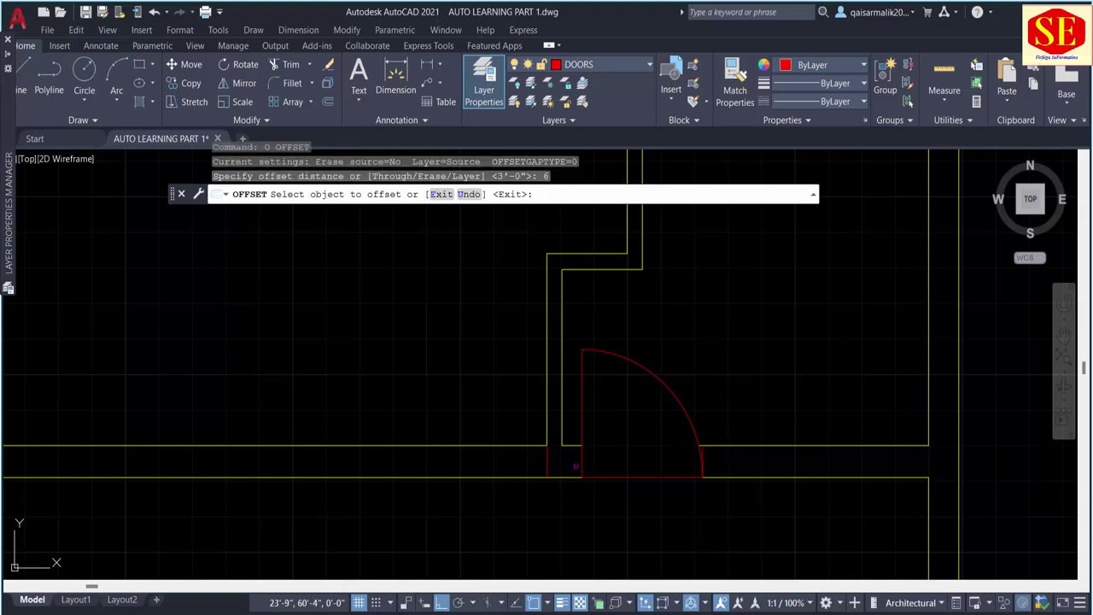
left_click(546, 466)
left_click(491, 466)
key("Escape")
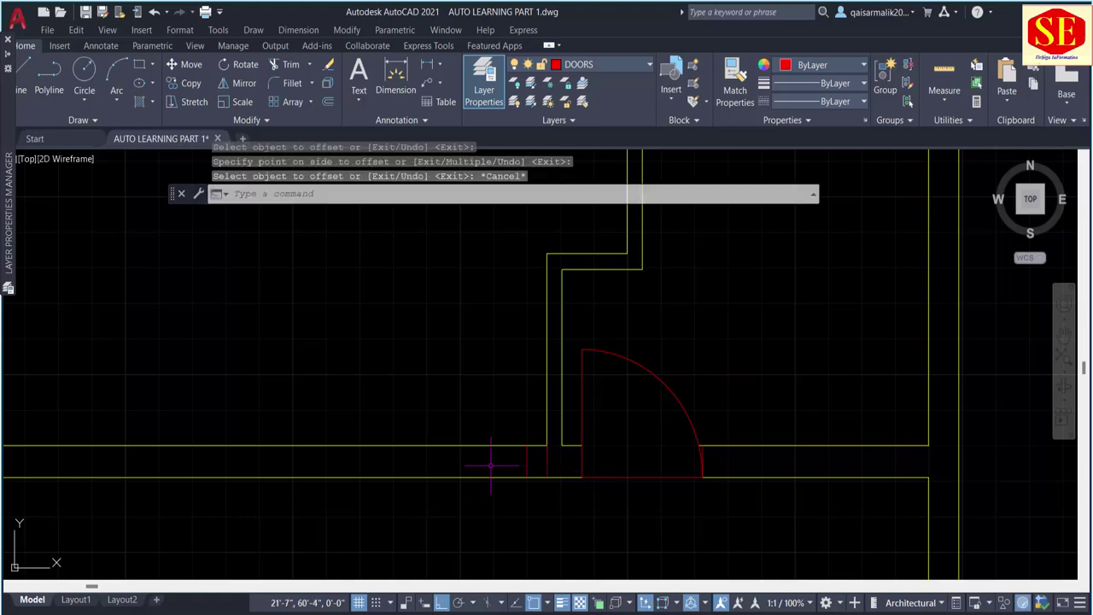
Step: Draw a 3'6" upright leaf line from the new jamb line
type("l")
key("Return")
left_click(527, 474)
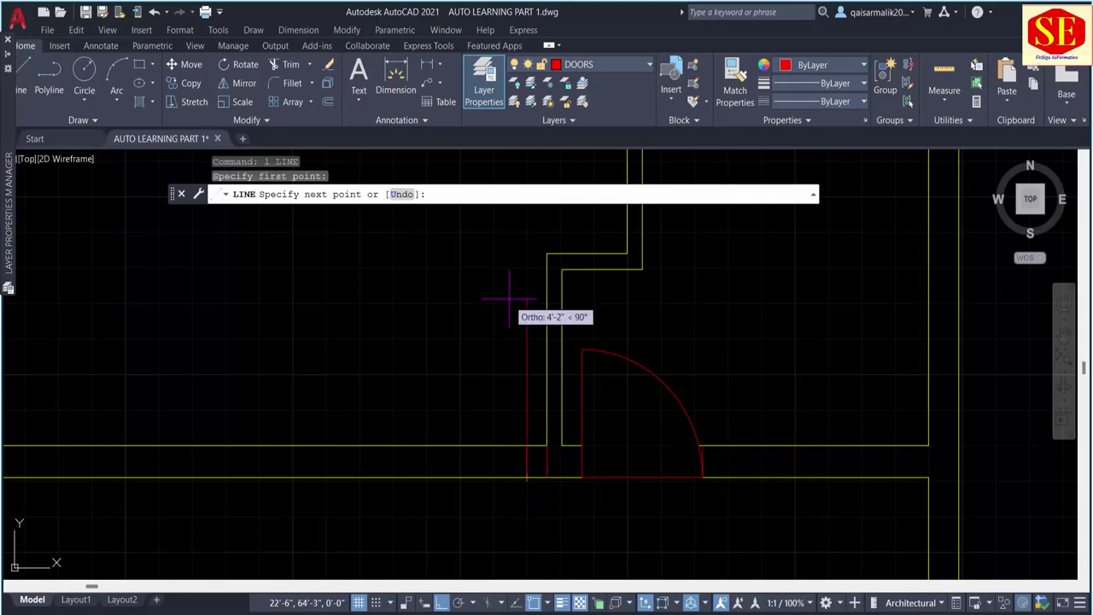
scroll(461, 325, "down", 2)
scroll(866, 342, "down", 1)
scroll(775, 410, "up", 3)
scroll(854, 367, "up", 2)
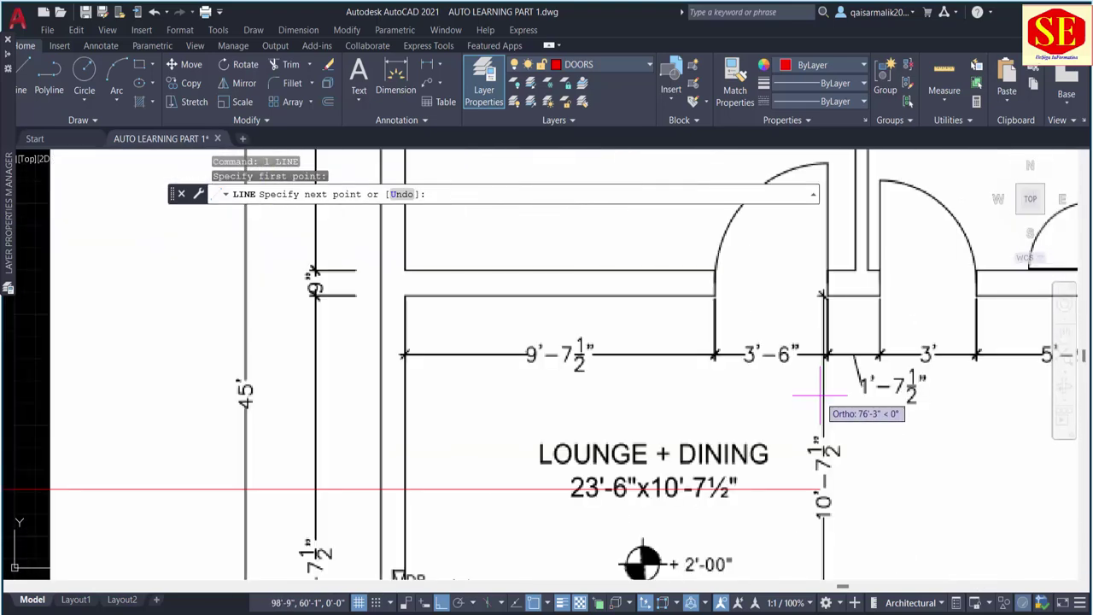
scroll(820, 392, "down", 5)
scroll(359, 367, "up", 5)
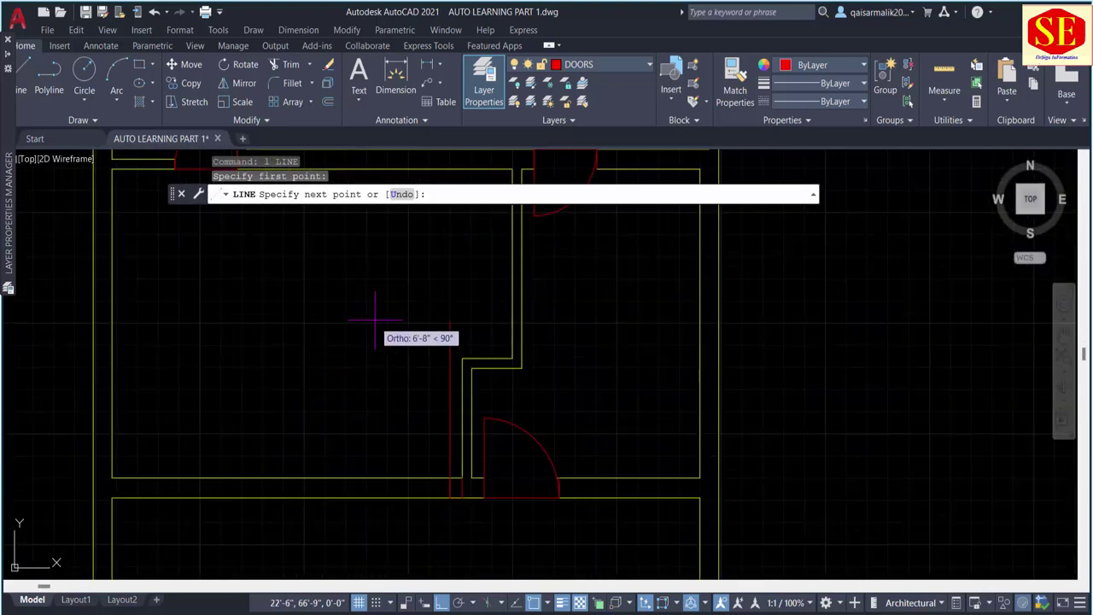
type("3'")
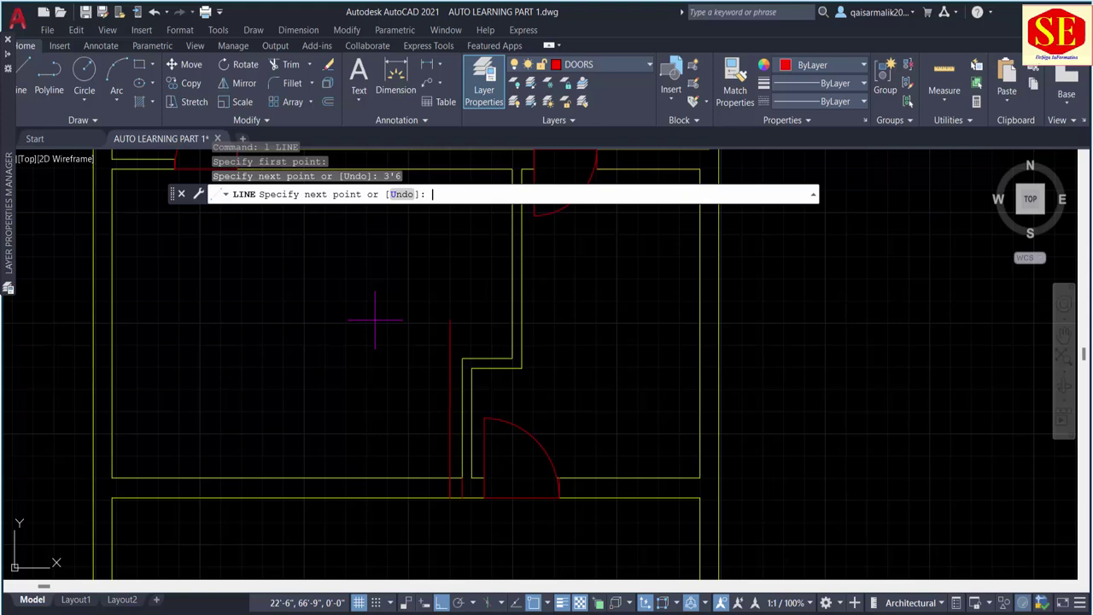
key("Escape")
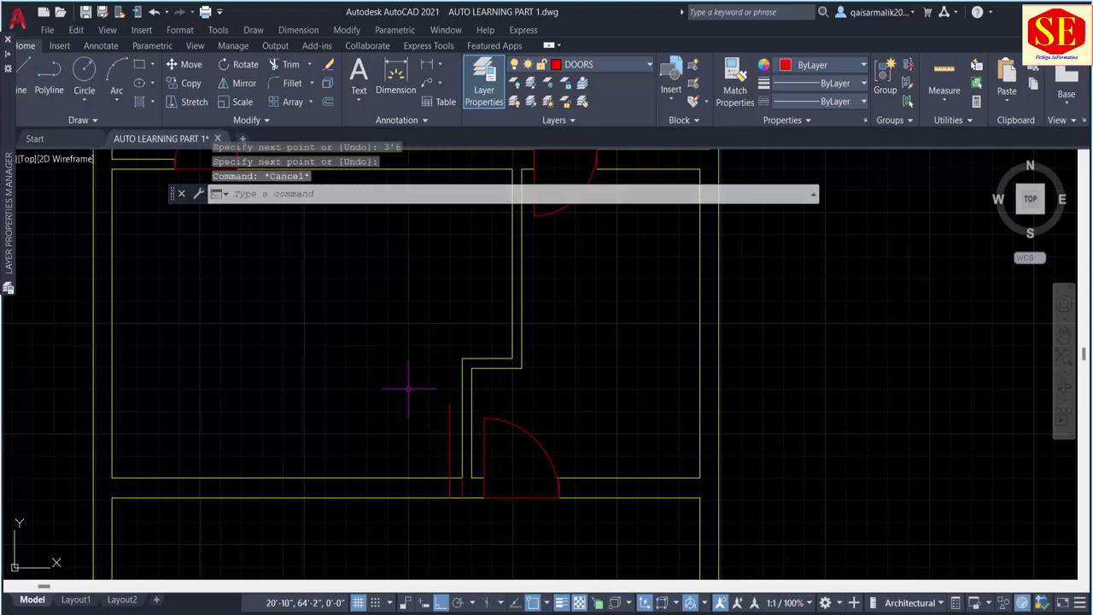
Step: Start a circle centred at the top of the new leaf line
type("c")
key("Return")
left_click(450, 494)
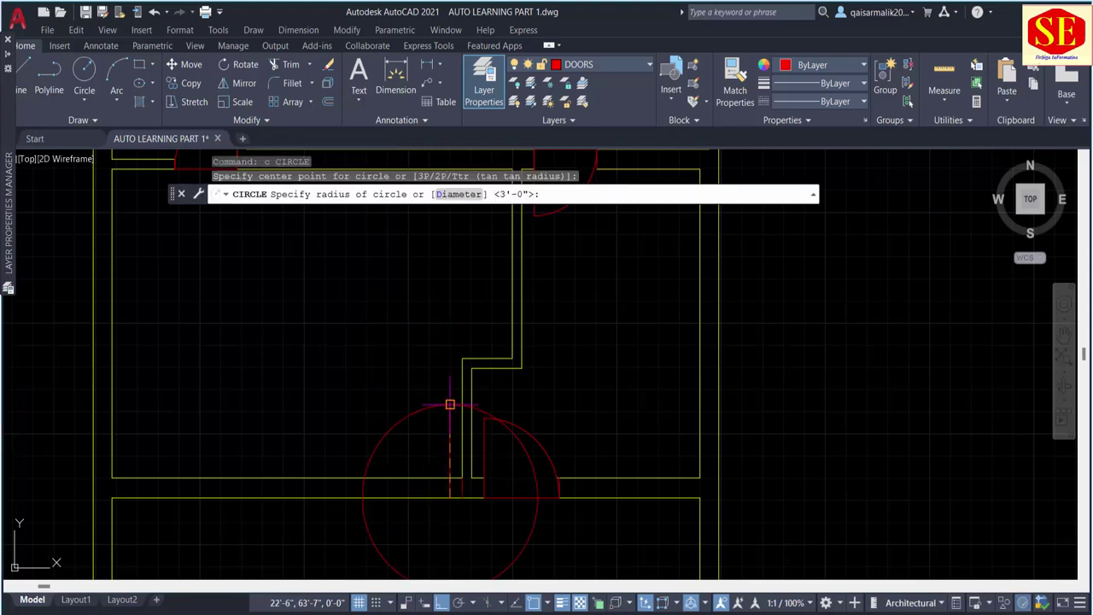
Step: Size the swing circle to reach the jamb and offset the leaf line another 6" left
left_click(445, 403)
type("o")
key("Return")
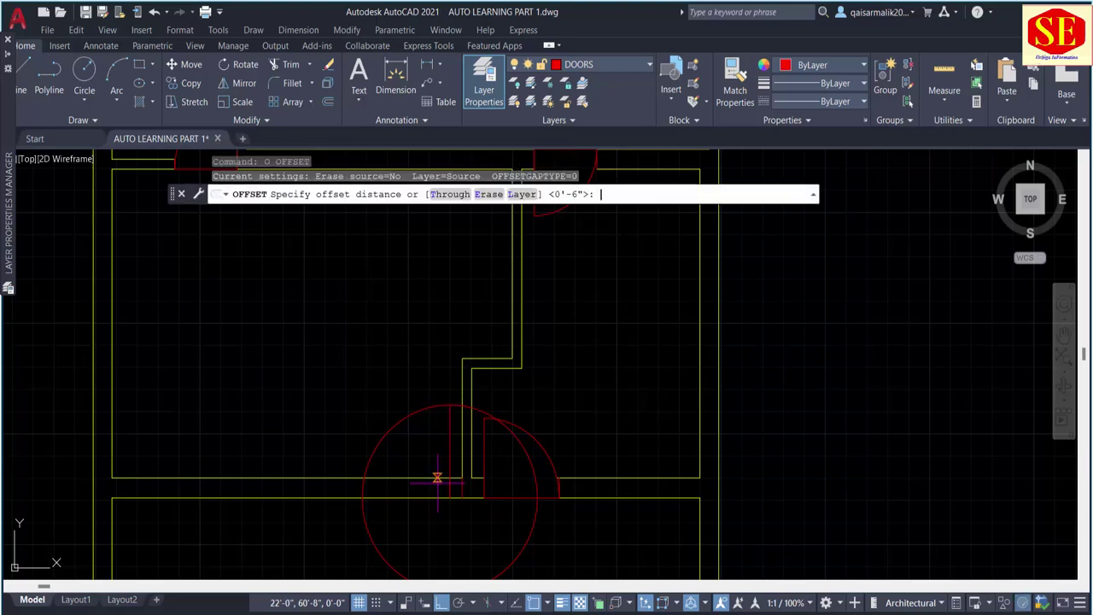
key("Return")
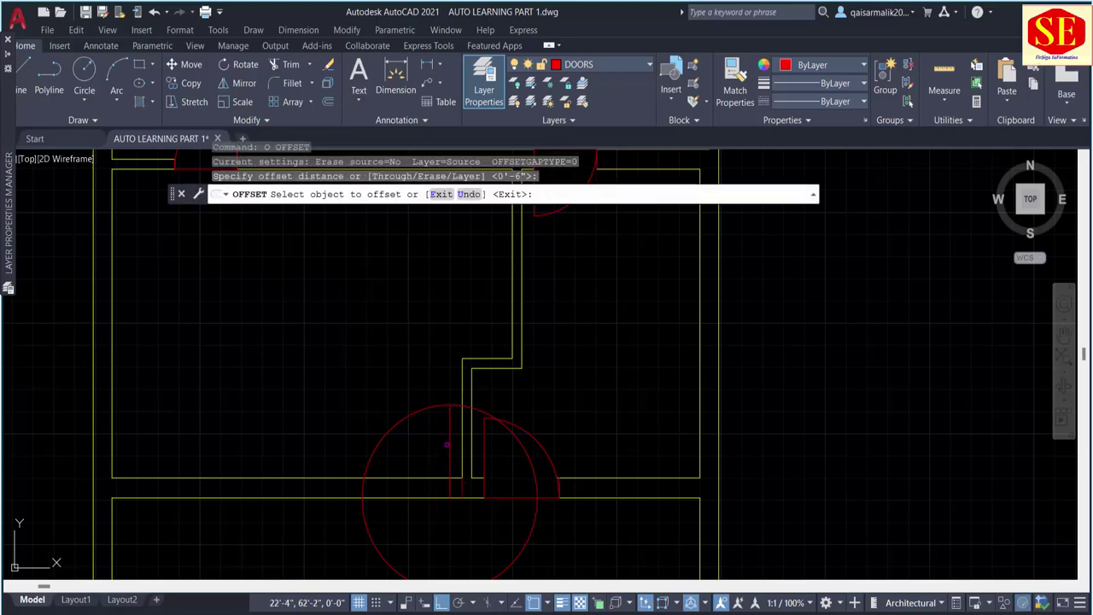
left_click(450, 450)
left_click(441, 448)
key("Escape")
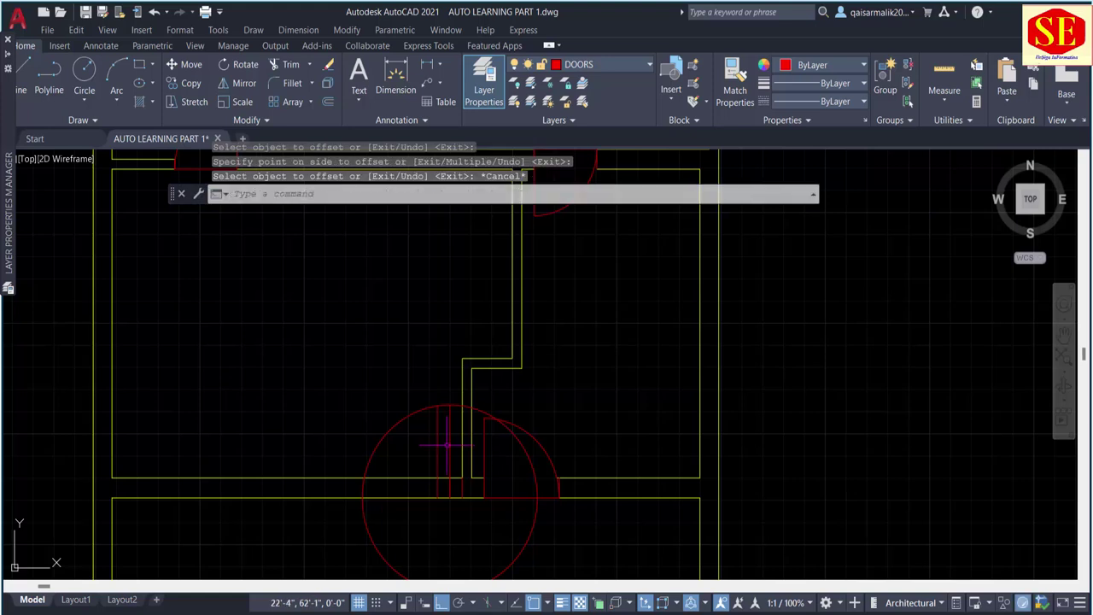
Step: Erase the stray door line beside the new leaf
left_click(446, 439)
key("Escape")
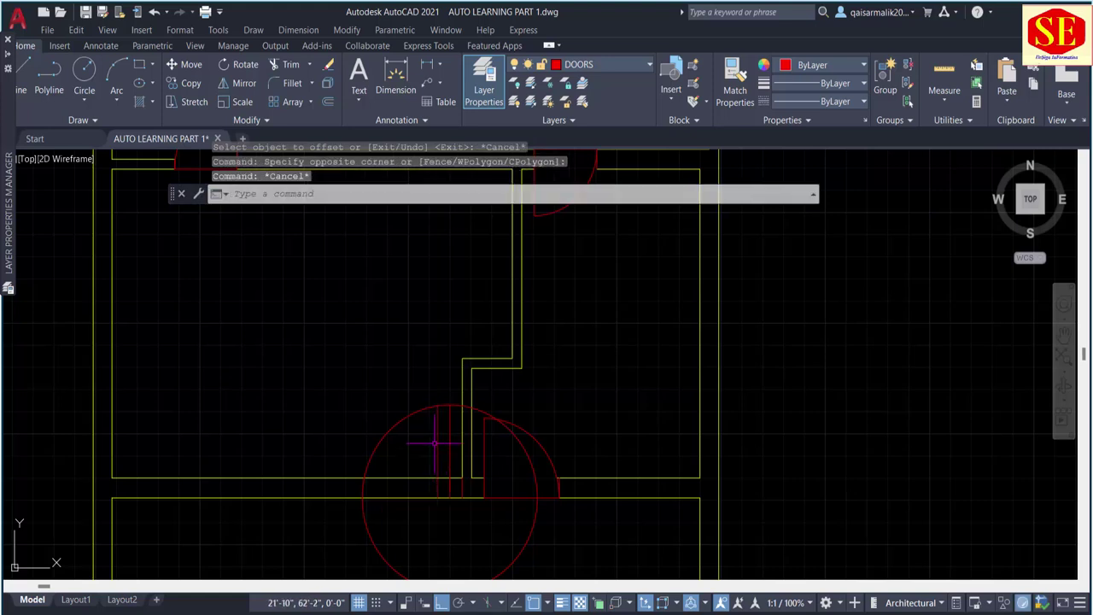
left_click(443, 445)
left_click(437, 454)
type("e")
key("Return")
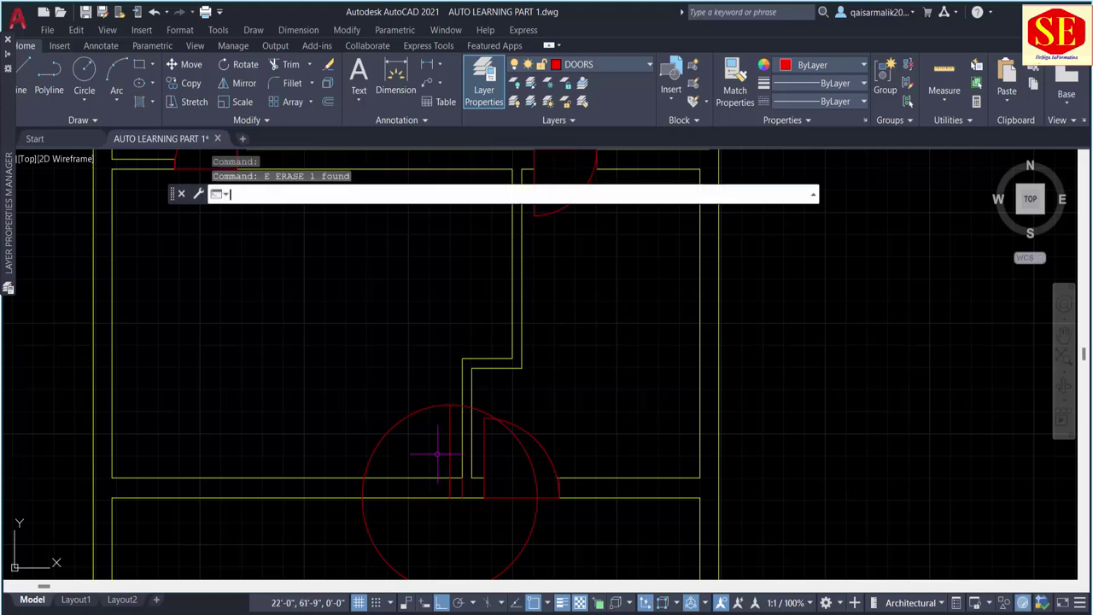
type("o")
key("Return")
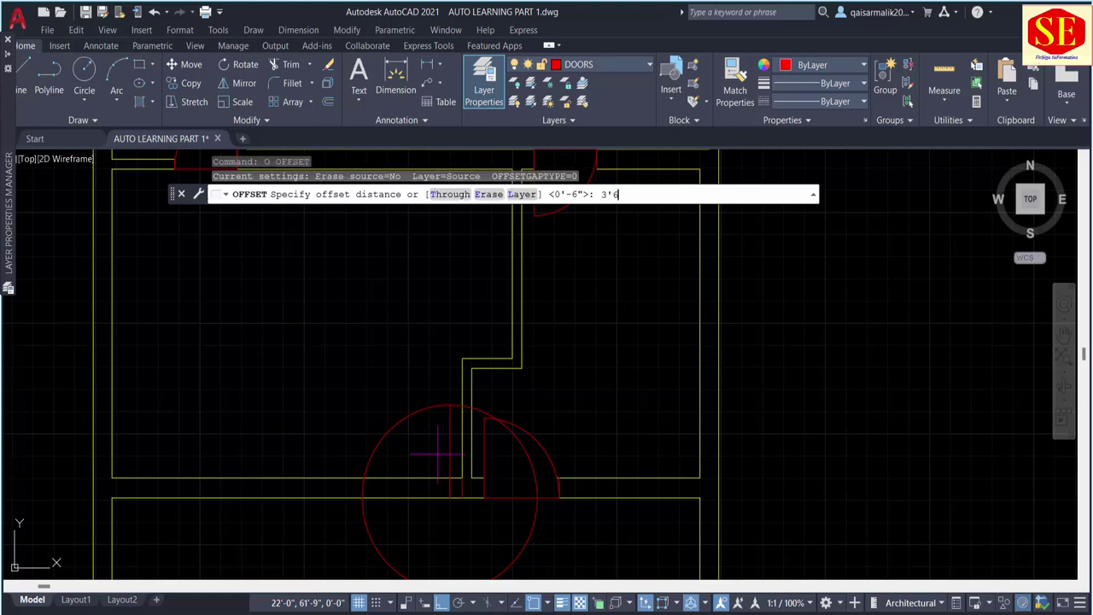
key("Return")
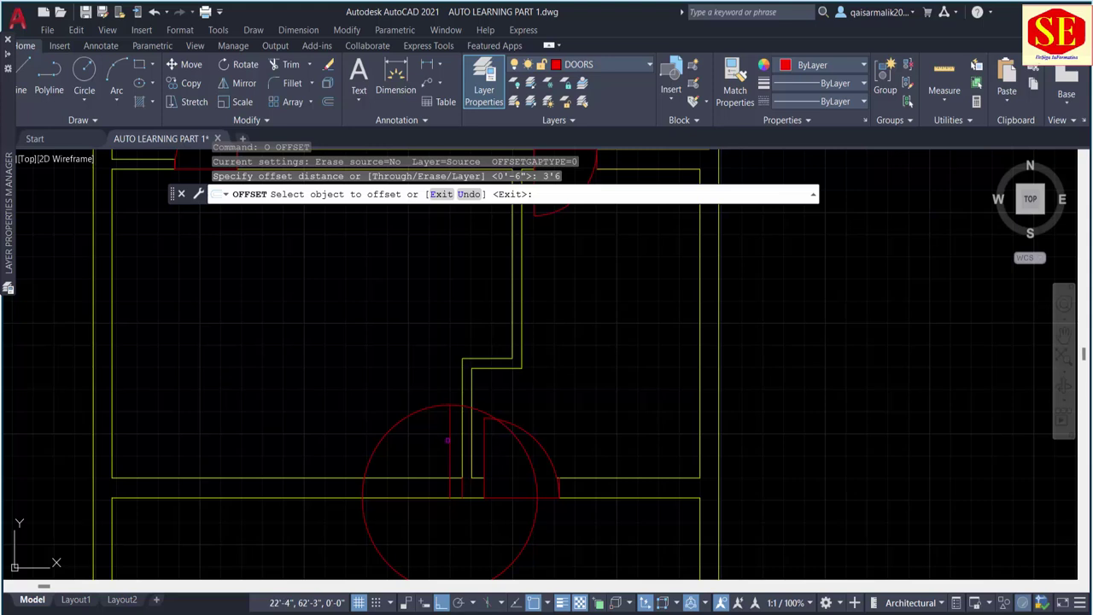
key("Escape")
Step: Trim both lounge door circles, fencing away their lower halves to leave swing arcs
type("t")
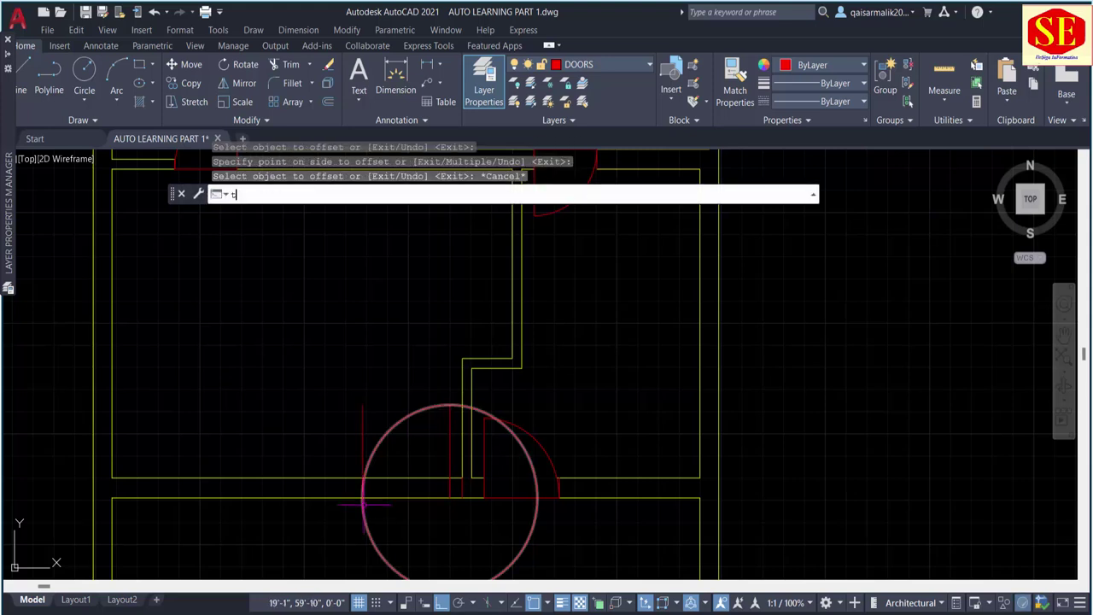
type("r")
key("Return")
left_click(360, 515)
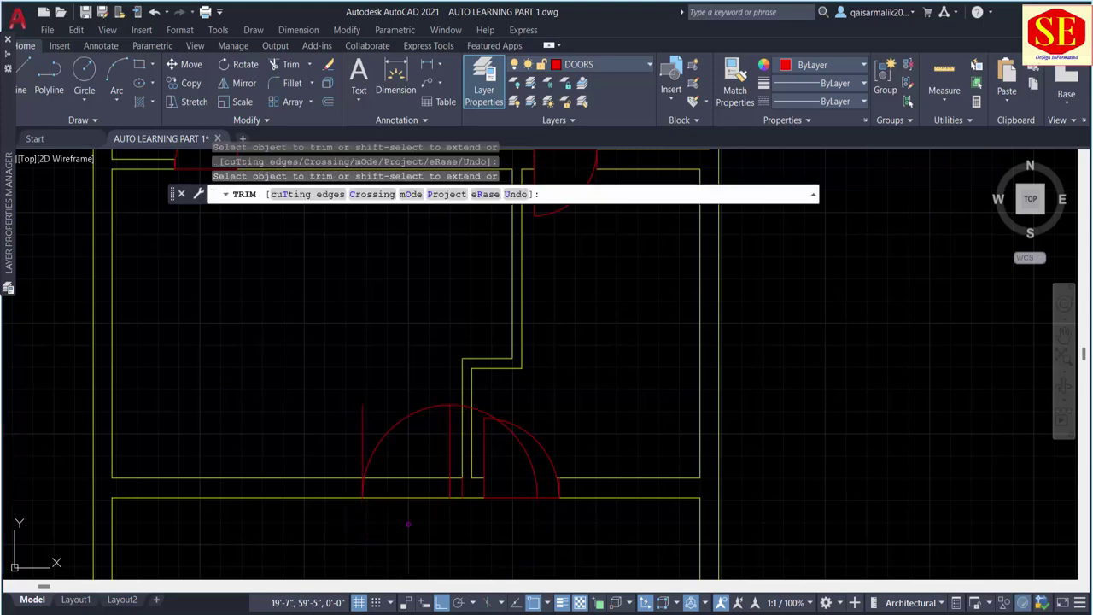
left_click(537, 485)
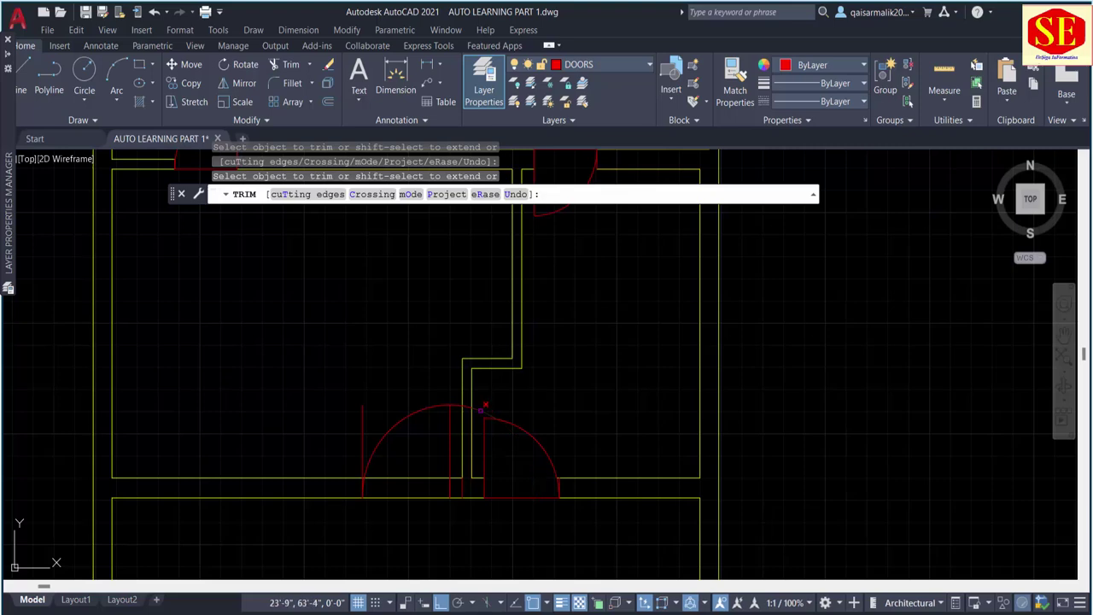
scroll(480, 409, "up", 5)
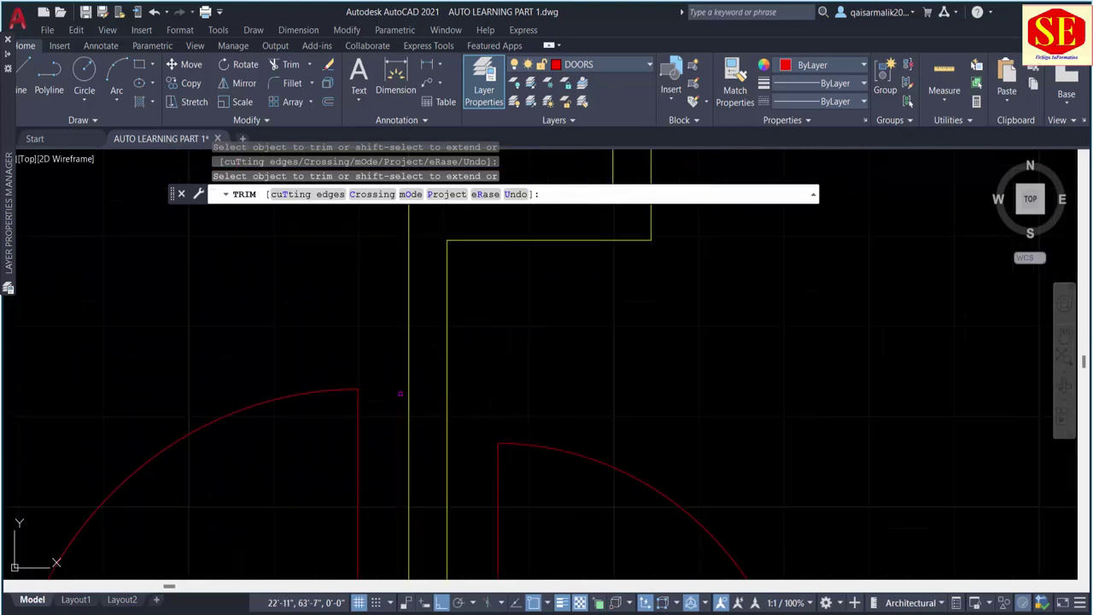
scroll(399, 393, "down", 4)
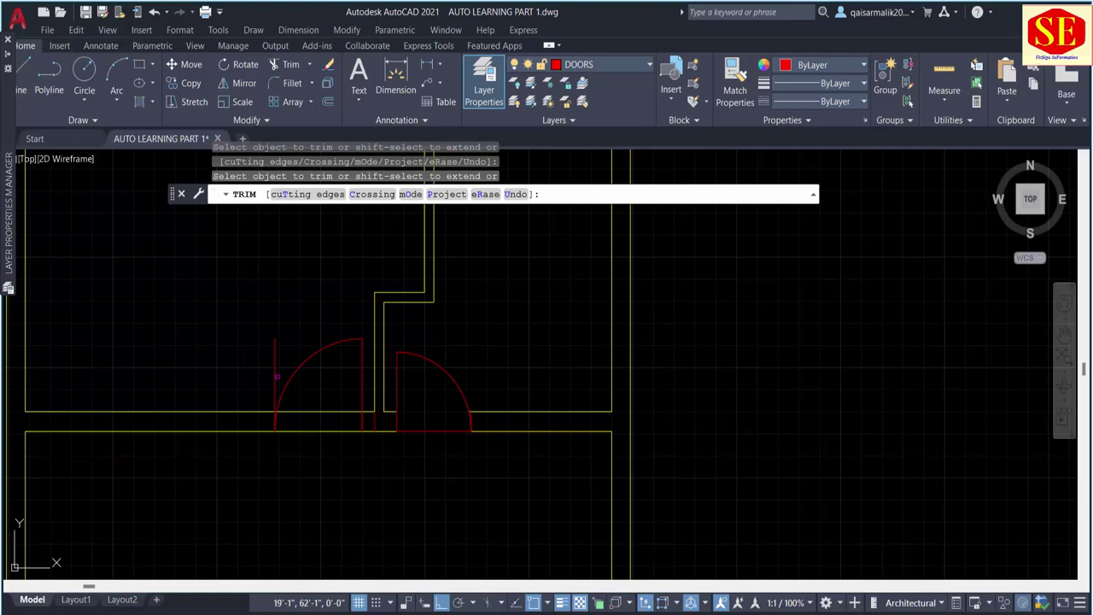
left_click_drag(321, 390, 319, 441)
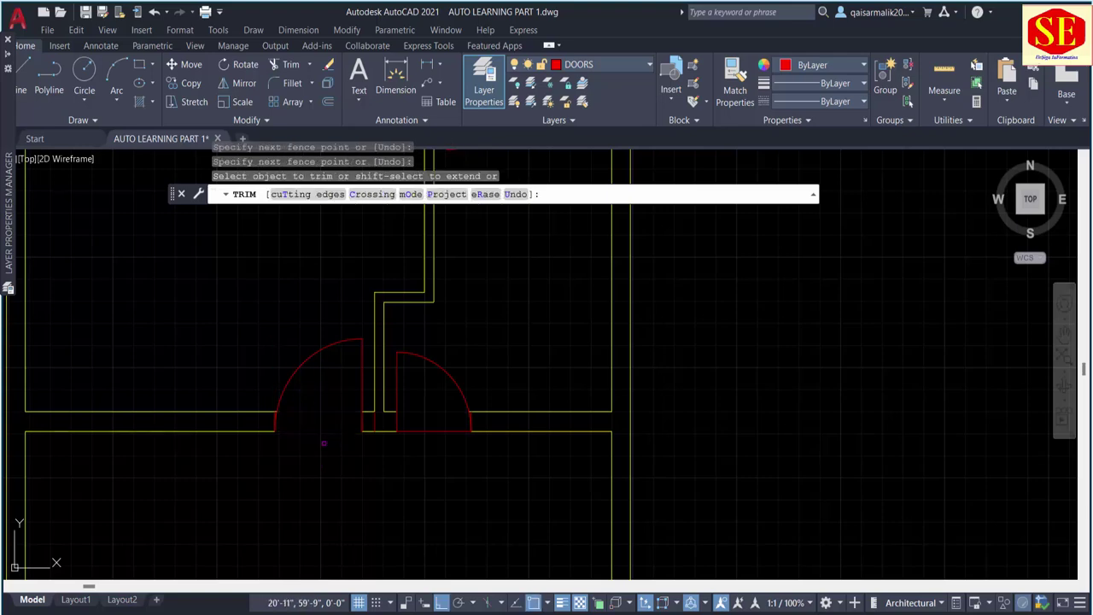
key("Escape")
scroll(316, 445, "down", 3)
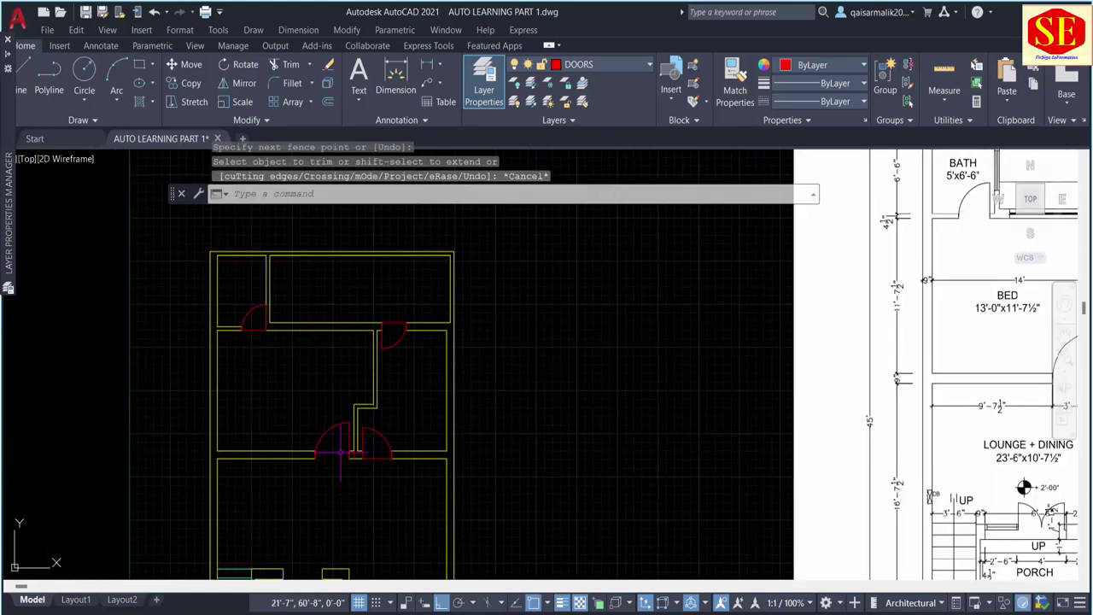
Step: Zoom in on the lounge double doors and erase the short vertical line between the leaves
scroll(348, 441, "up", 2)
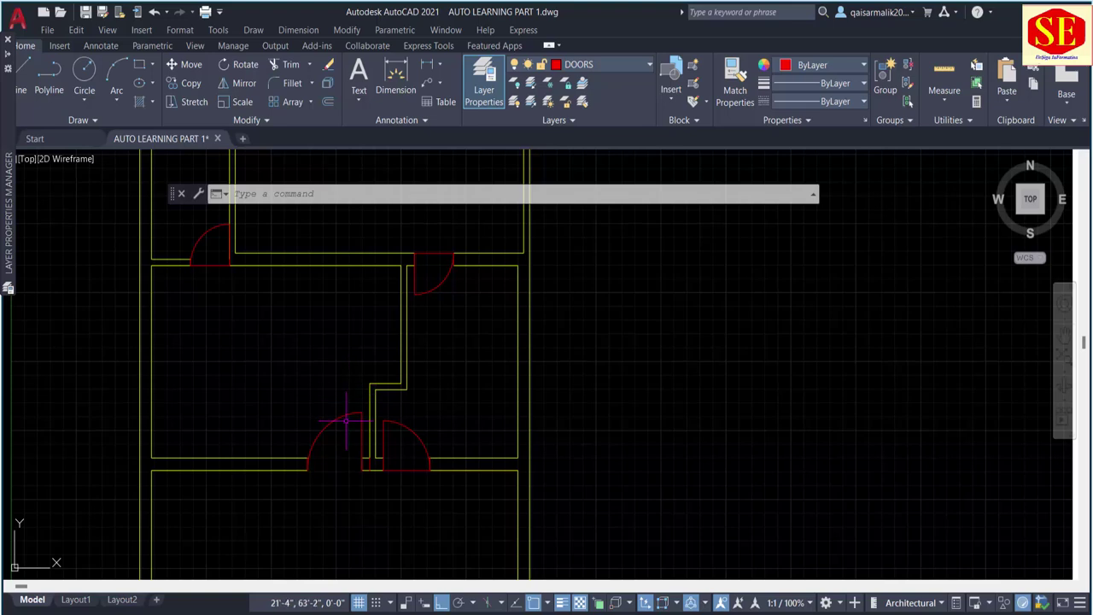
middle_click_drag(352, 456, 352, 440)
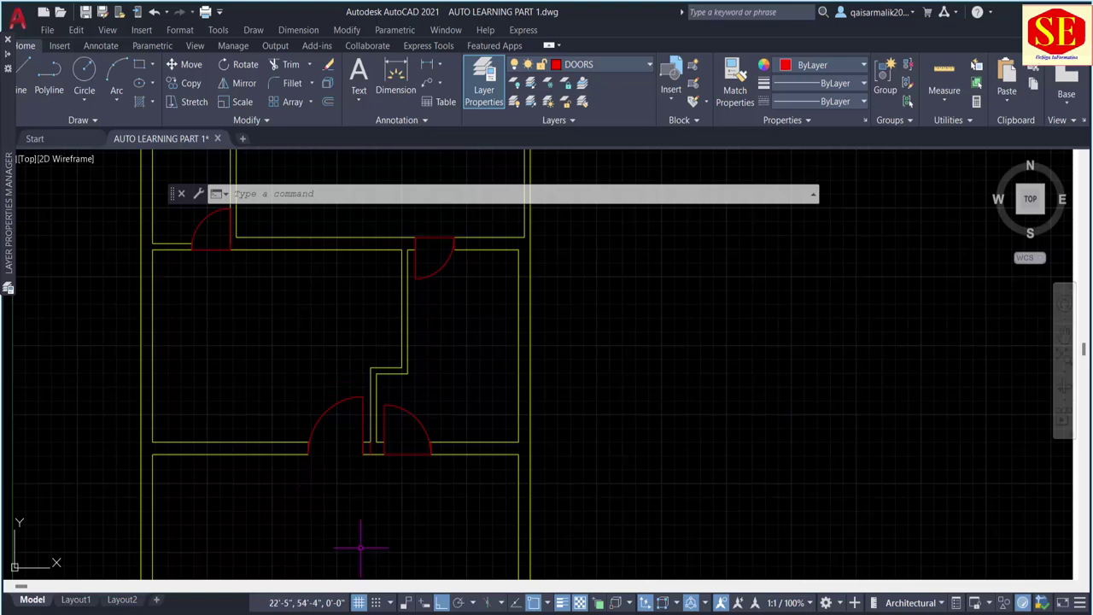
scroll(370, 449, "up", 2)
scroll(369, 450, "up", 2)
left_click(358, 444)
type("e")
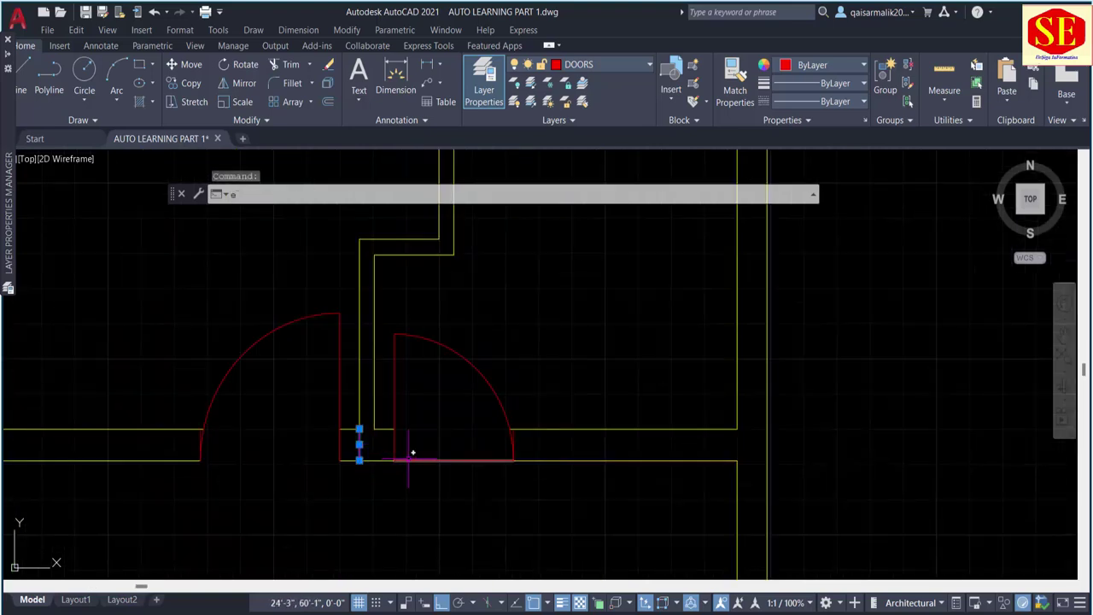
key("Return")
scroll(256, 342, "down", 2)
scroll(256, 342, "down", 2)
middle_click_drag(601, 462, 357, 434)
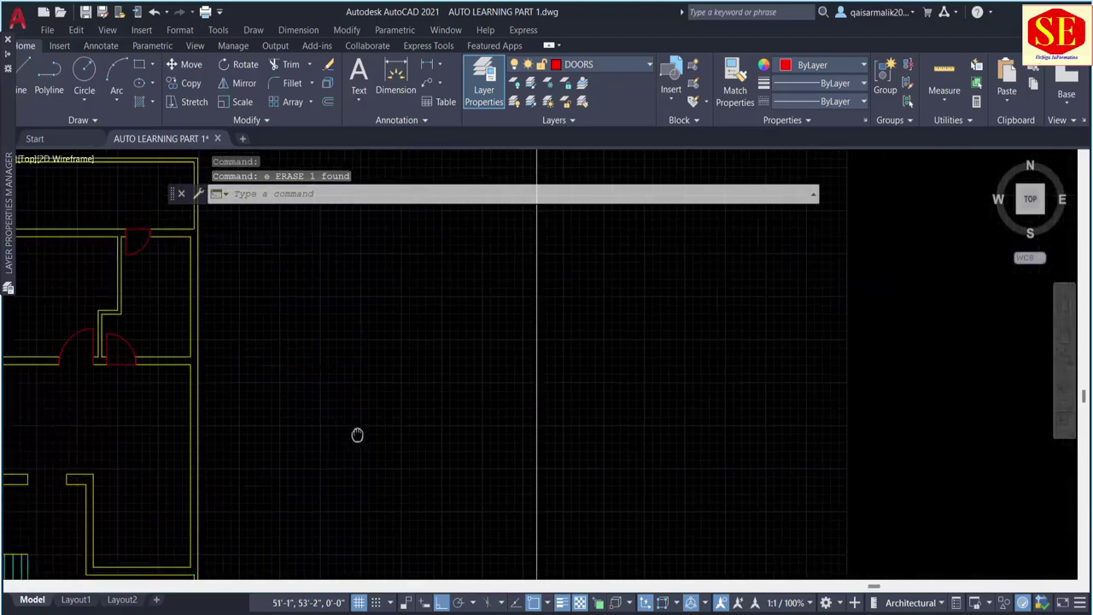
scroll(357, 435, "down", 3)
scroll(692, 440, "up", 4)
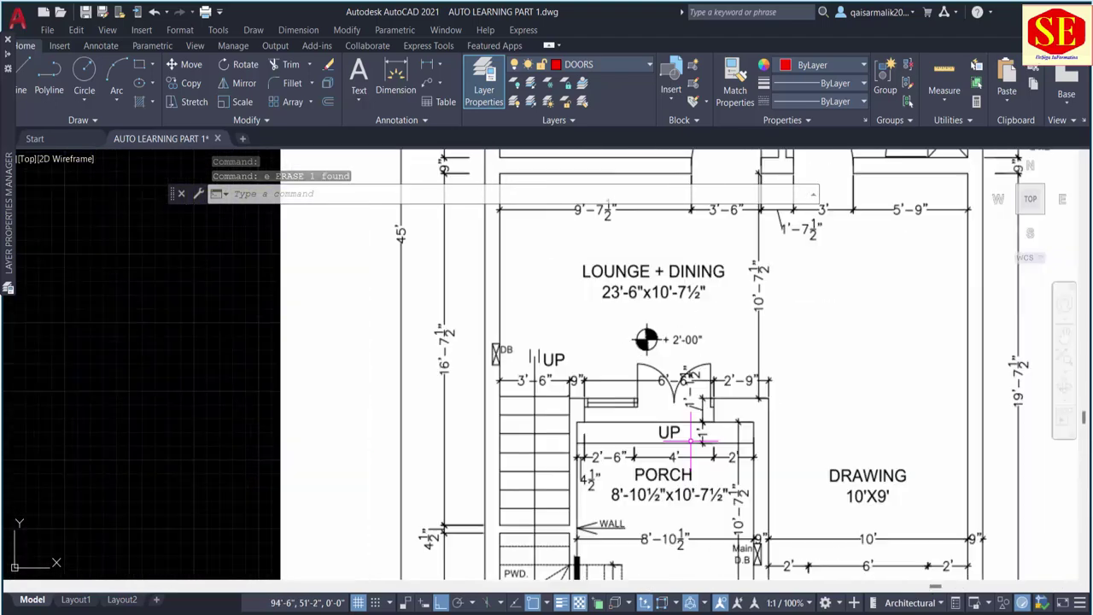
scroll(720, 383, "down", 5)
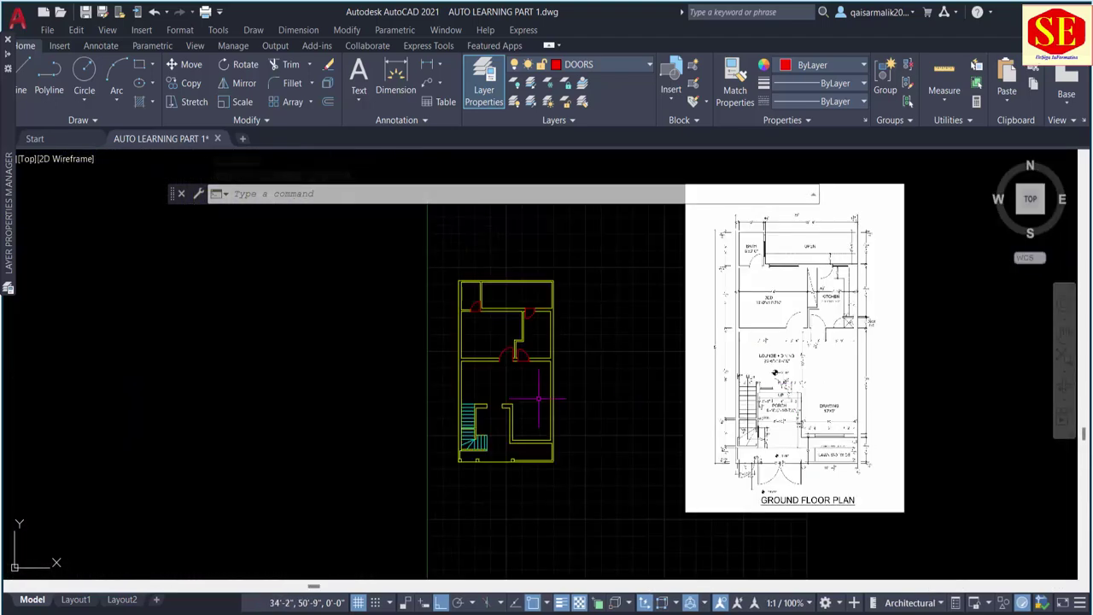
scroll(538, 398, "up", 3)
scroll(581, 393, "down", 3)
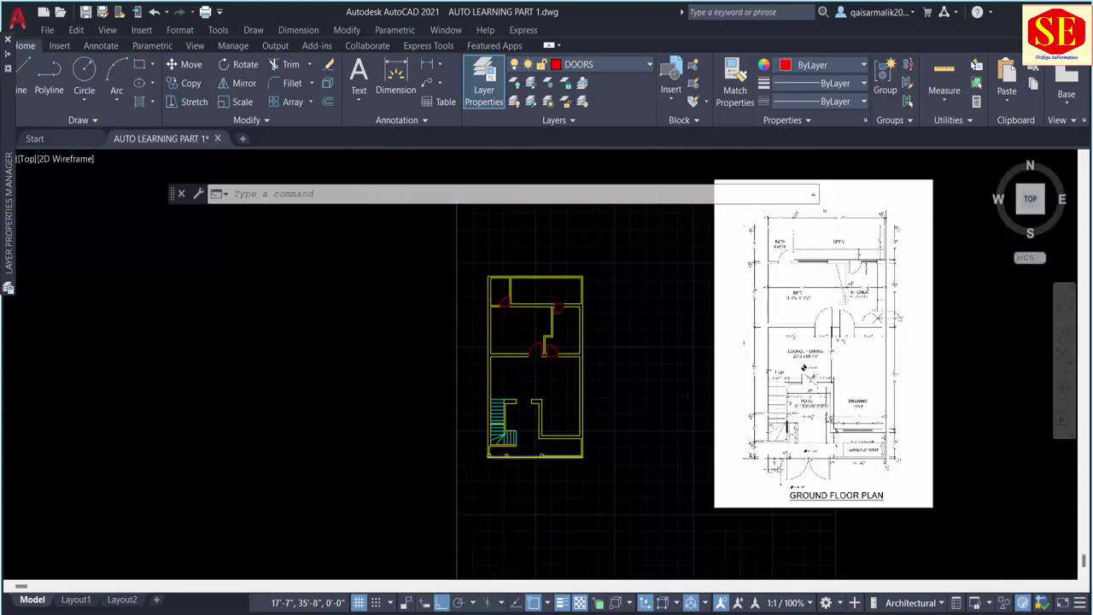
scroll(525, 453, "up", 2)
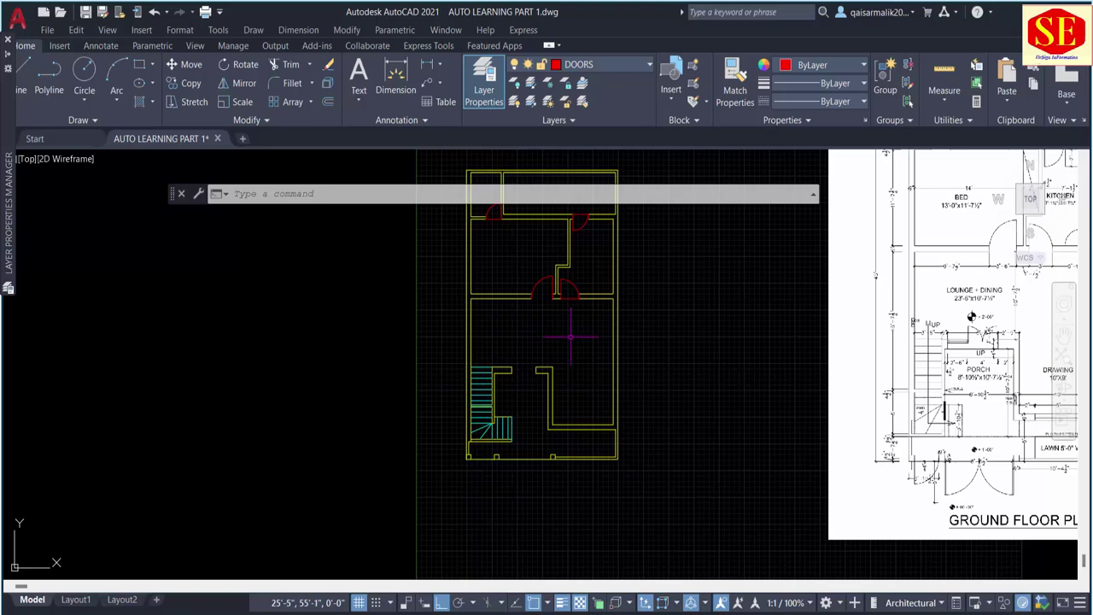
middle_click_drag(570, 336, 505, 308)
scroll(935, 320, "up", 4)
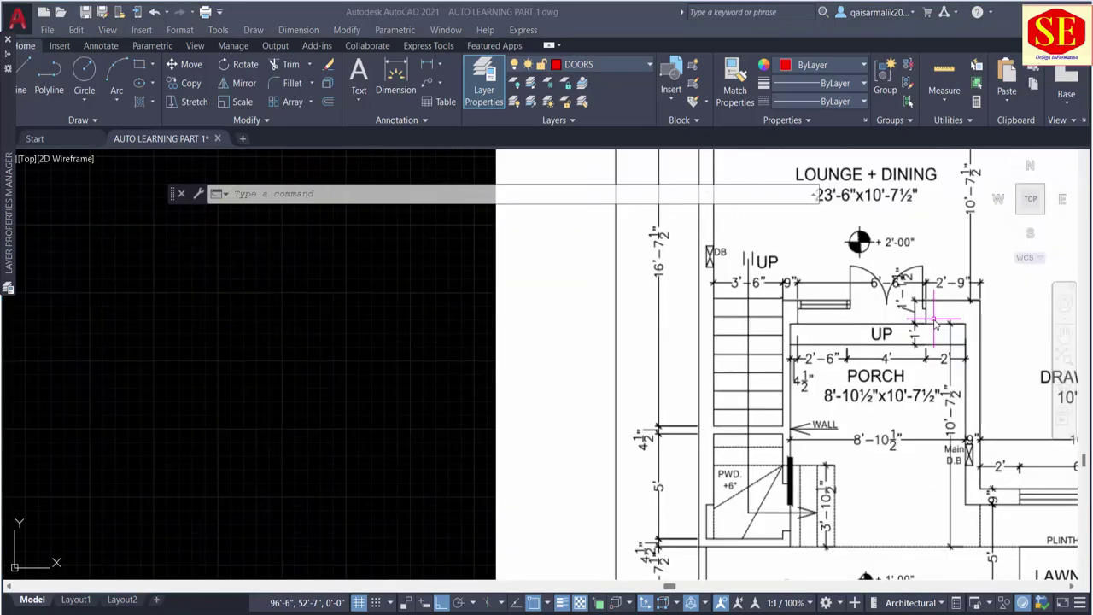
scroll(927, 312, "up", 2)
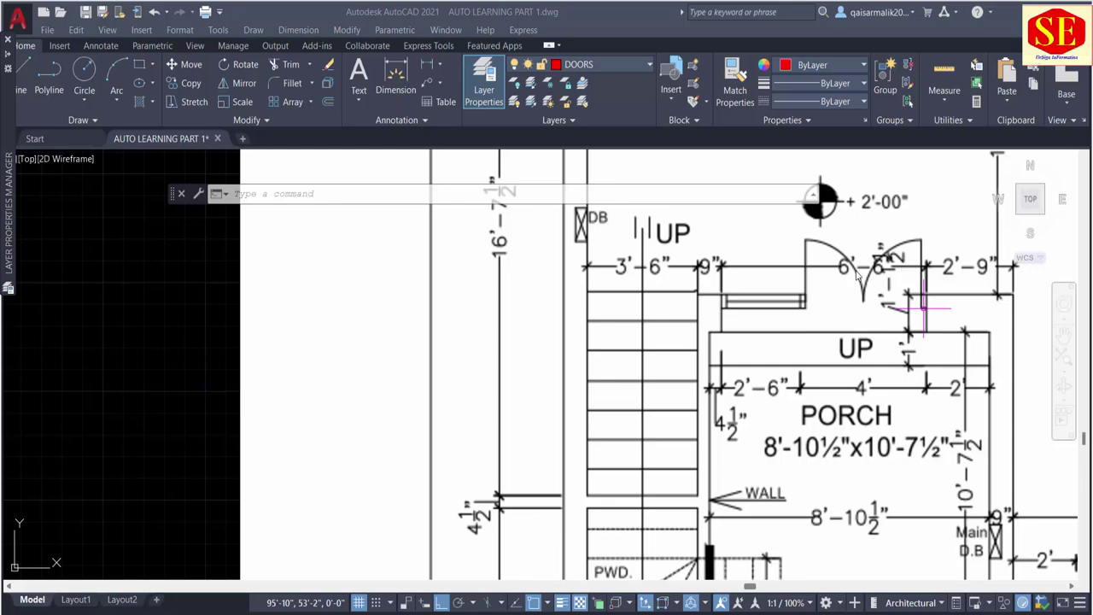
scroll(922, 307, "down", 6)
scroll(865, 282, "up", 4)
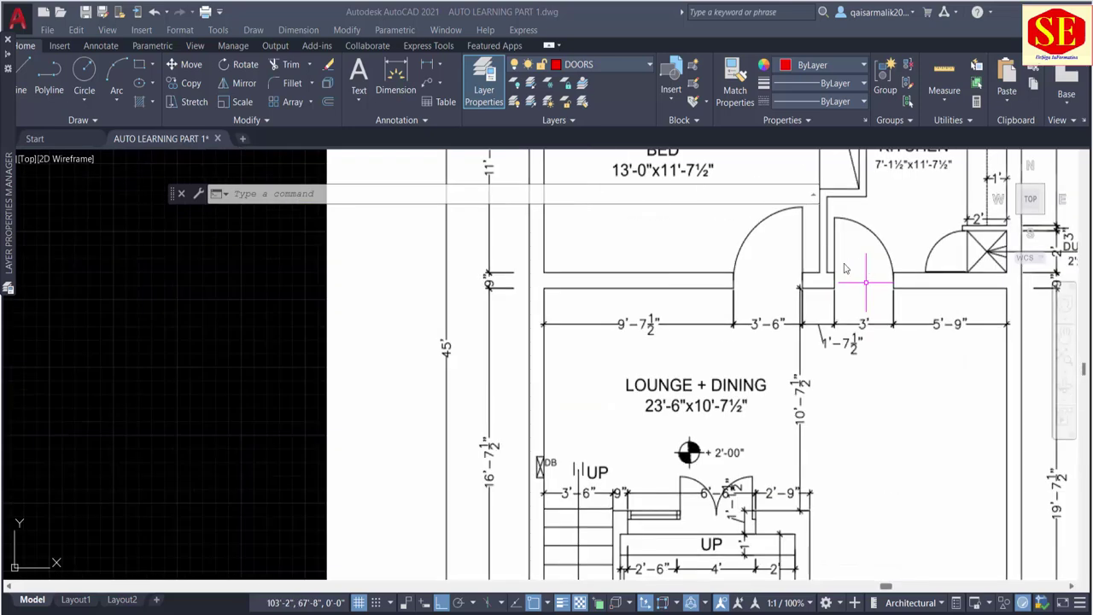
scroll(740, 278, "down", 2)
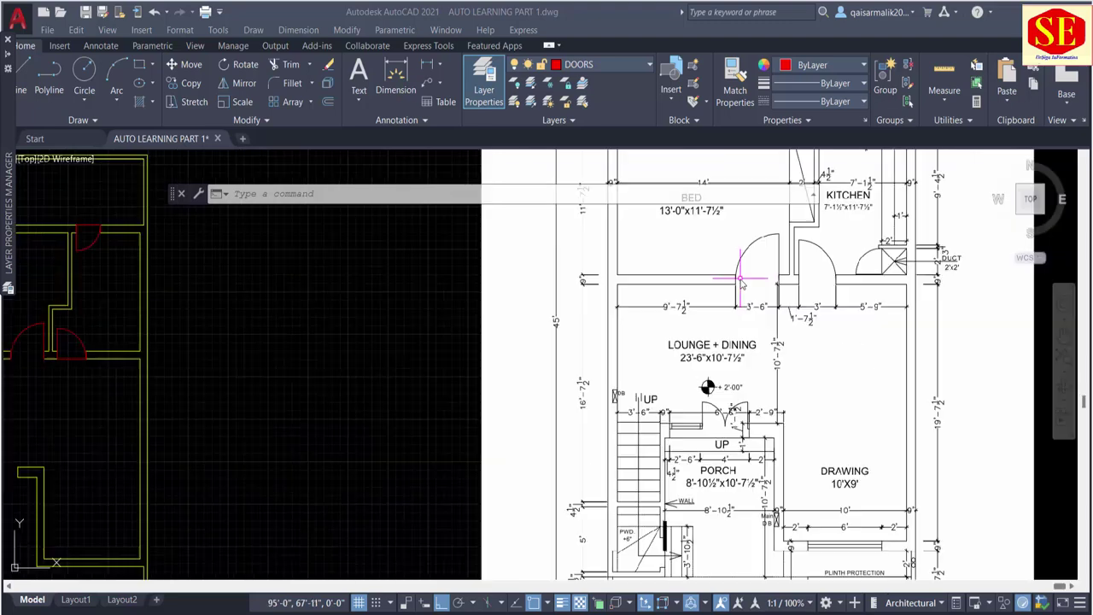
scroll(731, 418, "up", 6)
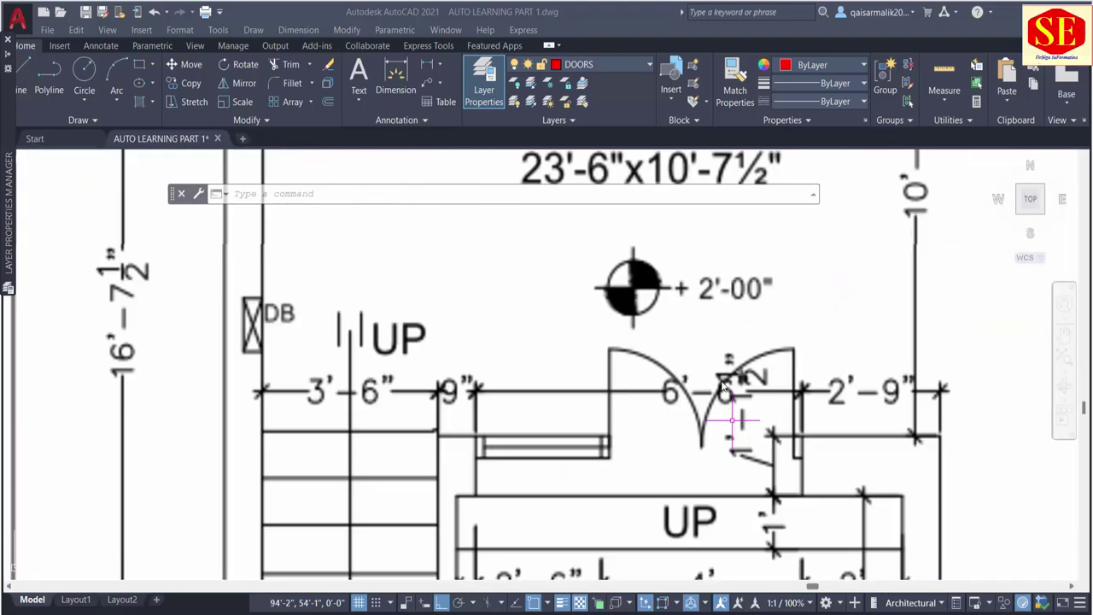
scroll(619, 440, "down", 4)
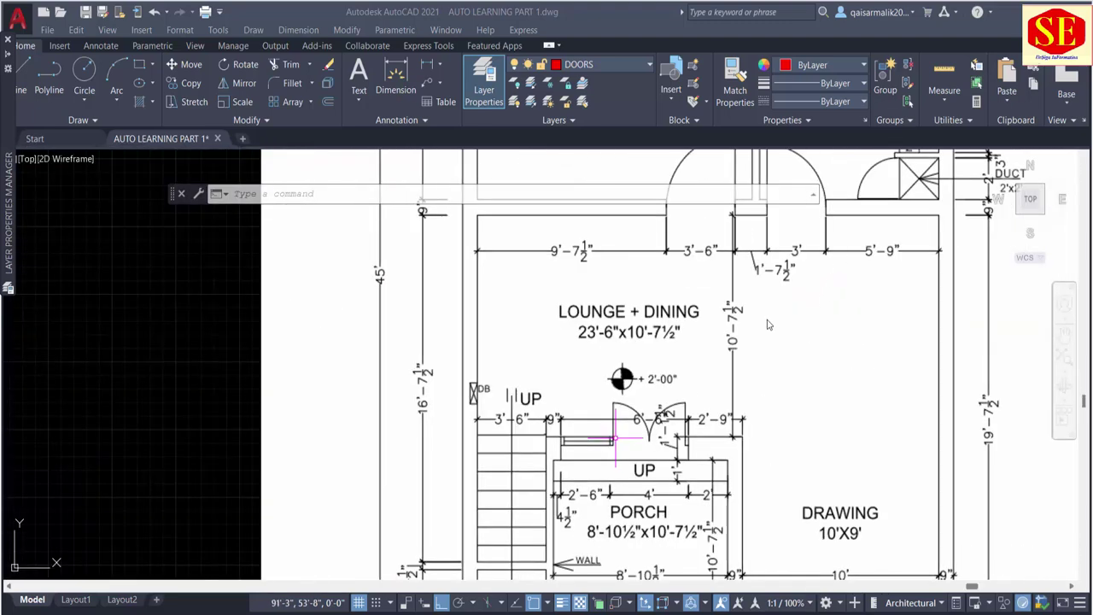
scroll(785, 412, "down", 2)
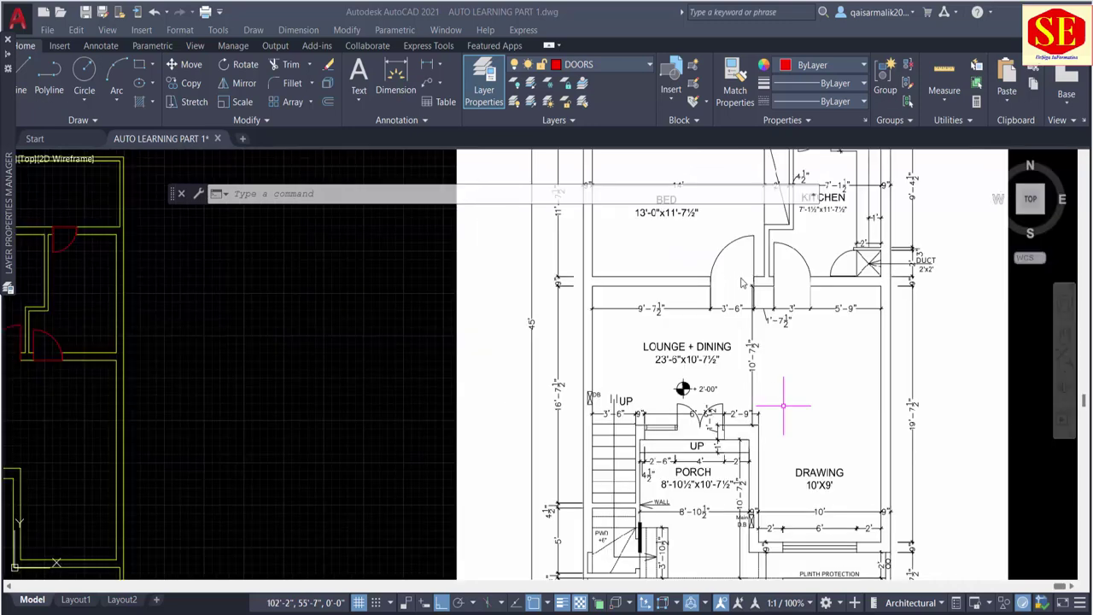
scroll(702, 444, "up", 4)
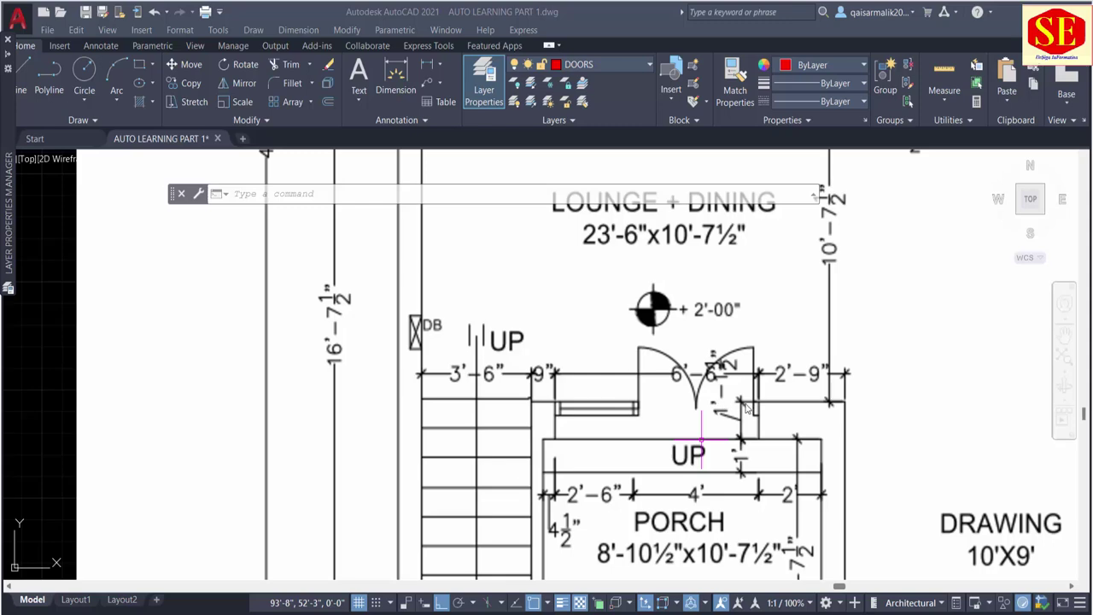
scroll(814, 422, "down", 4)
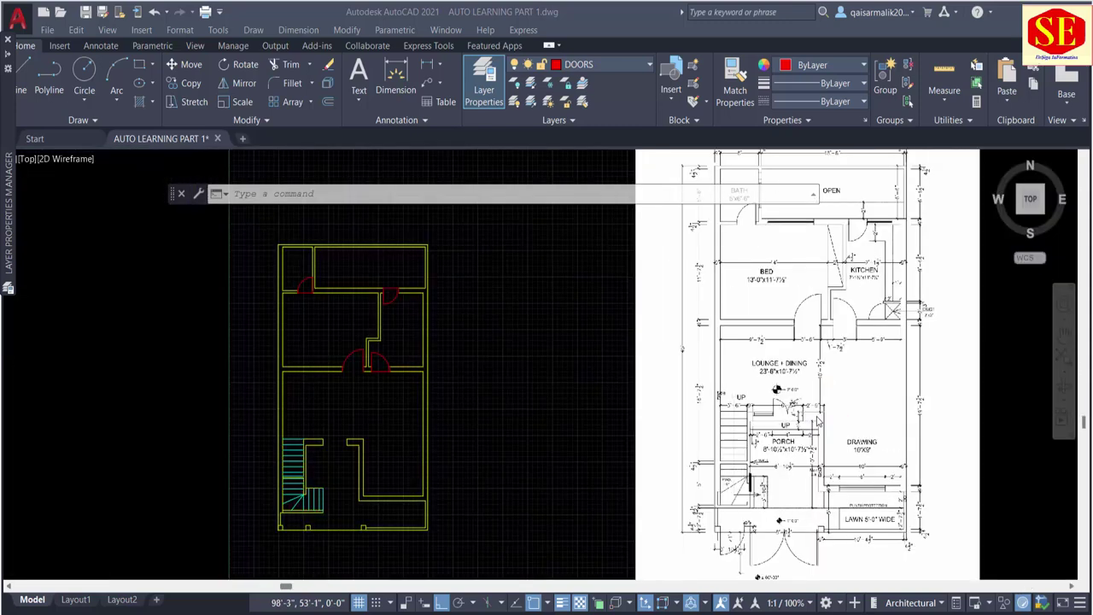
scroll(564, 392, "down", 2)
scroll(528, 484, "up", 4)
scroll(530, 488, "up", 2)
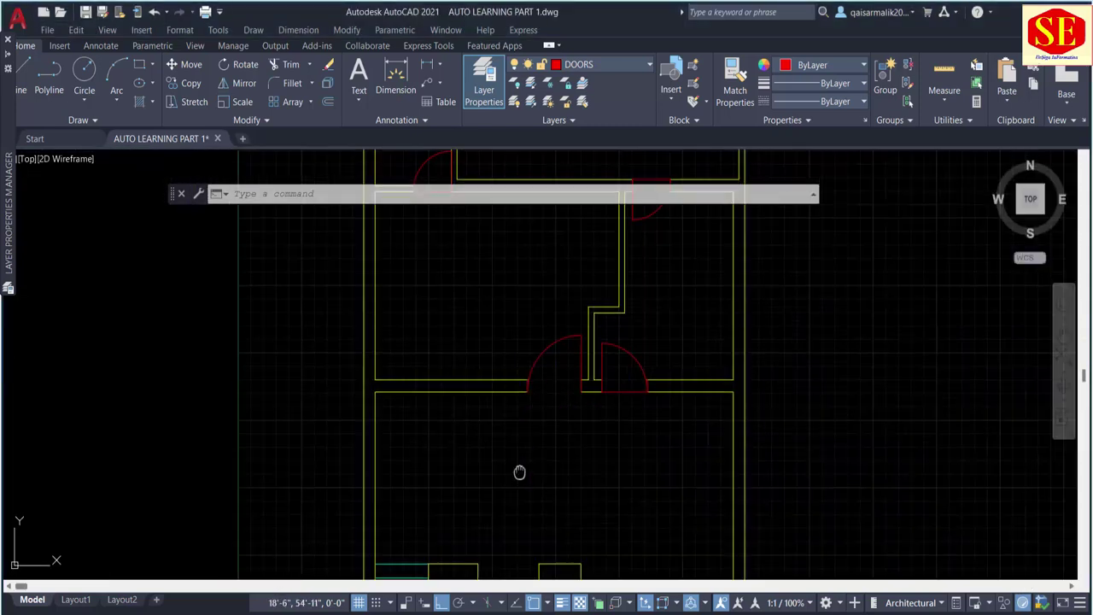
scroll(546, 461, "up", 1)
scroll(566, 461, "up", 1)
type("l")
Step: Draw a line across the porch opening and a trial vertical line from its midpoint
key("Return")
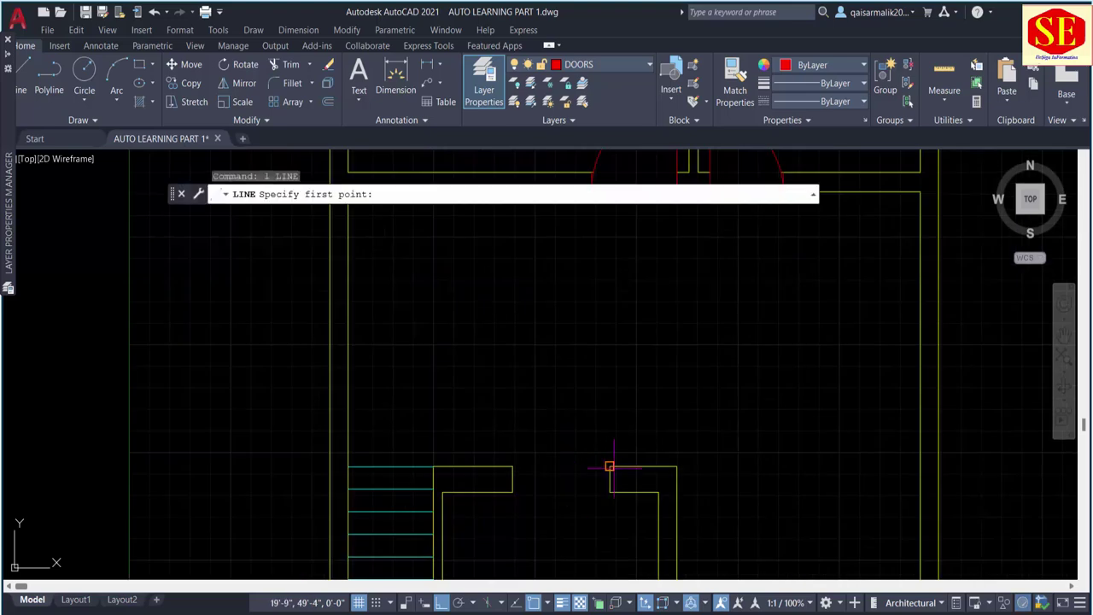
left_click(609, 467)
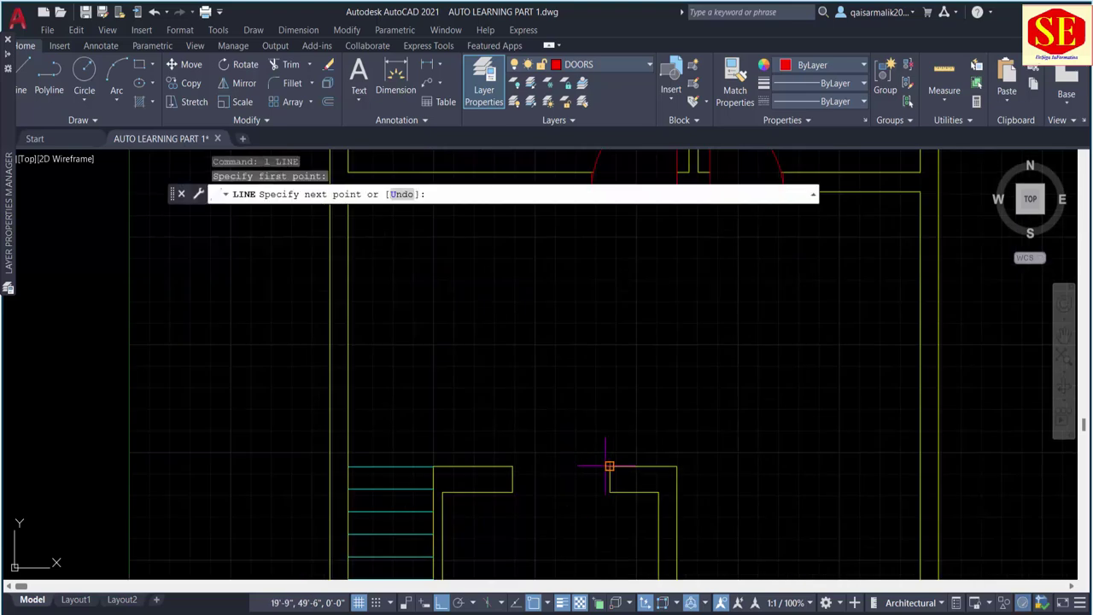
left_click(512, 465)
key("Escape")
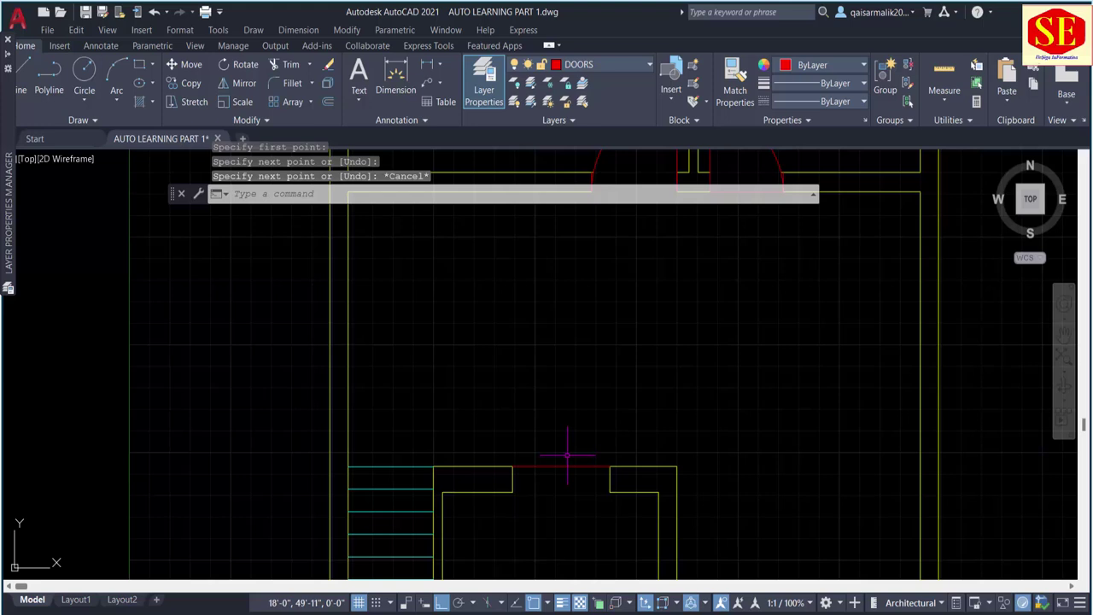
type("l")
key("Return")
left_click(561, 466)
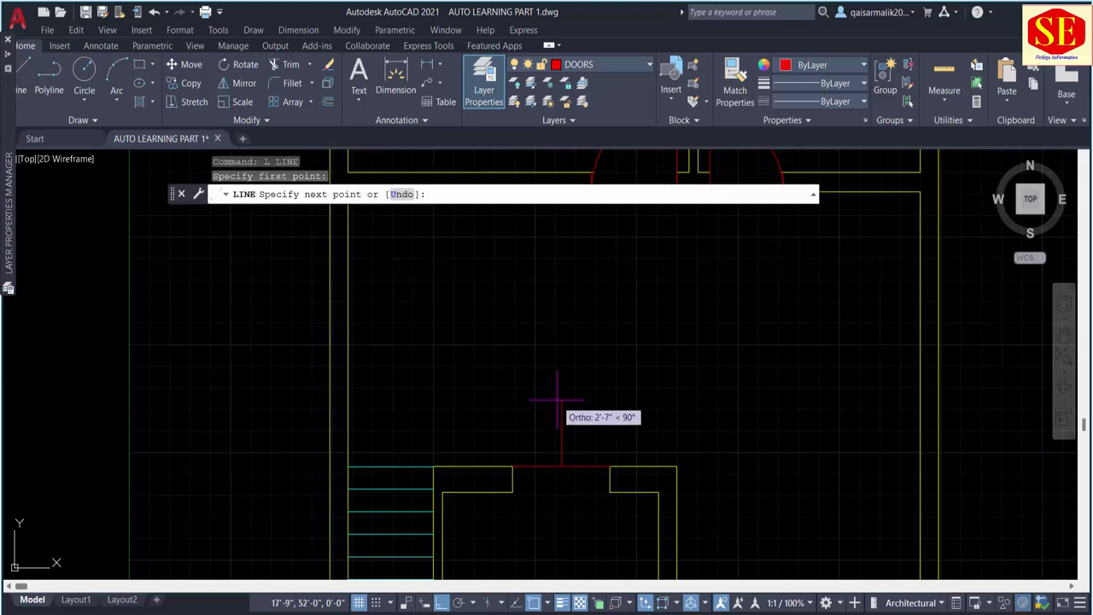
left_click(557, 399)
key("Escape")
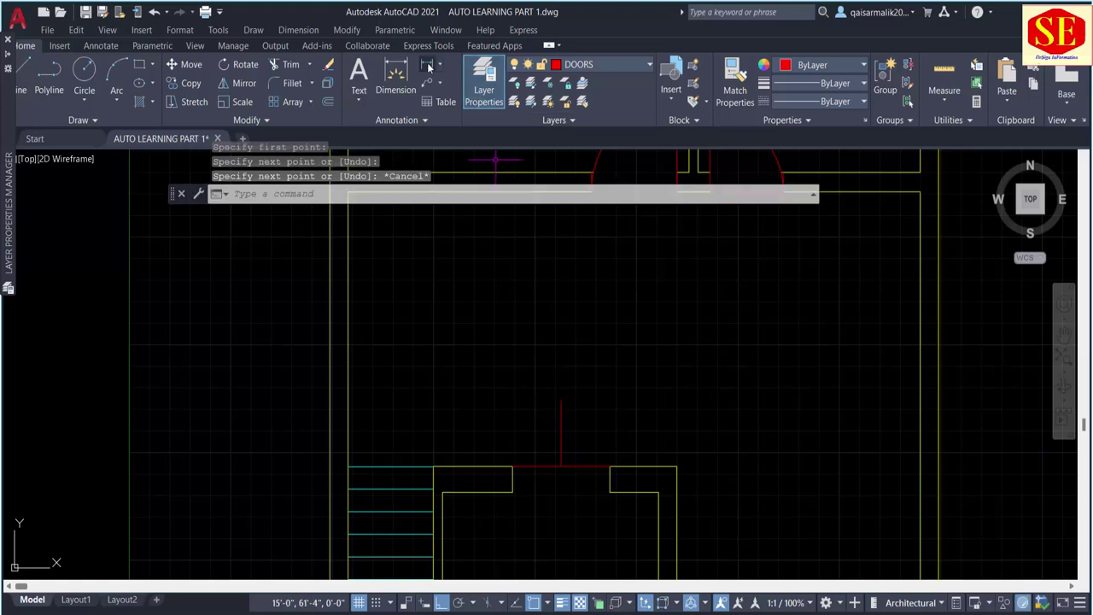
Step: Verify the opening's midpoint with two linear dimensions, each measuring 2' to an end
left_click(429, 68)
left_click(525, 466)
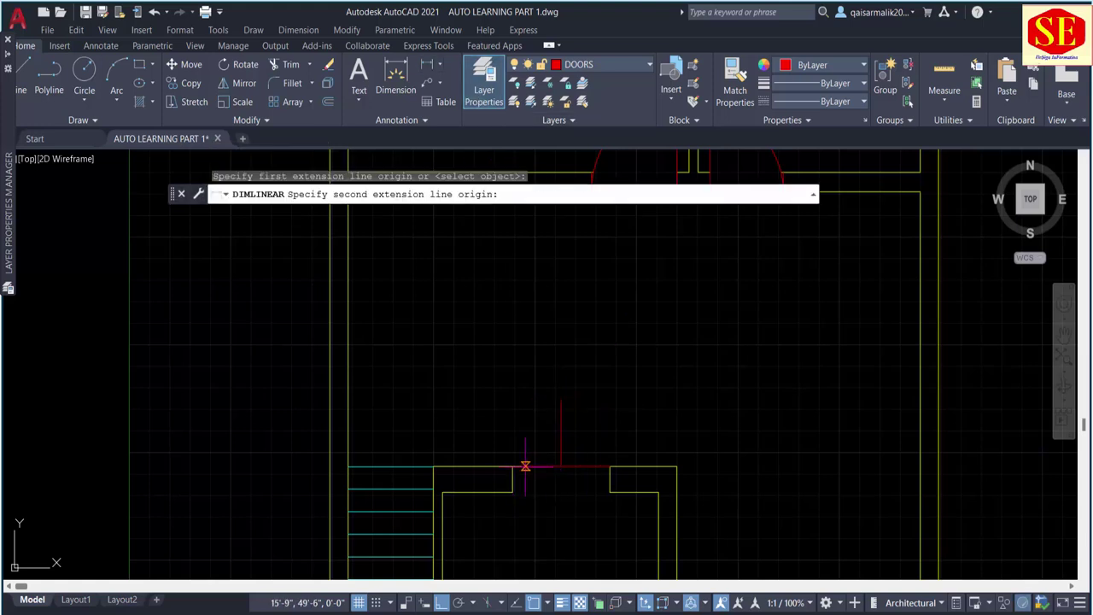
left_click(608, 466)
scroll(607, 442, "up", 4)
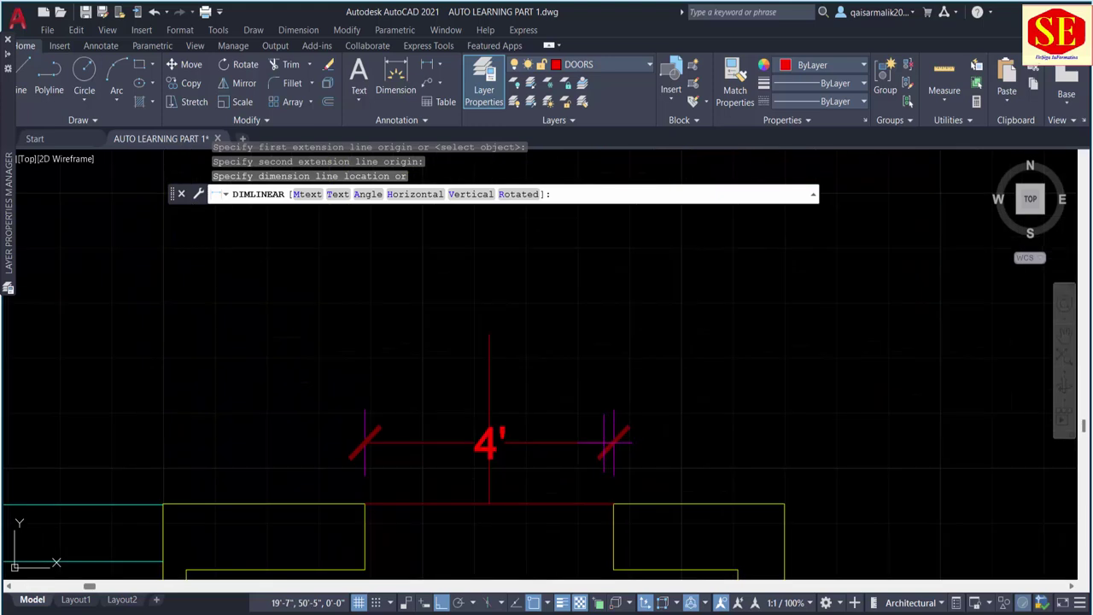
key("Escape")
key("Return")
left_click(489, 504)
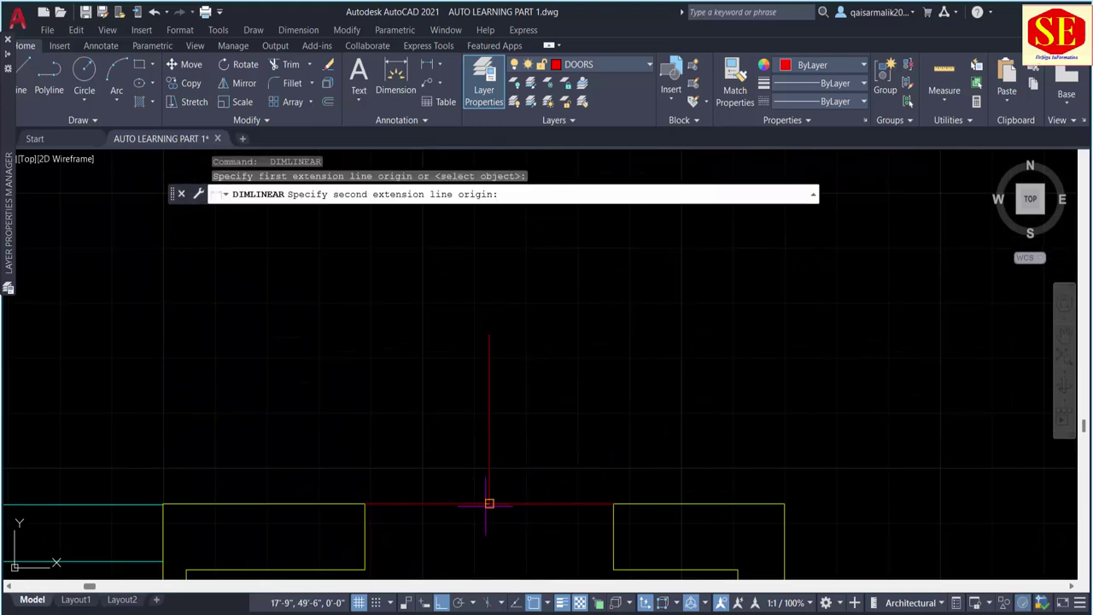
left_click(613, 504)
left_click(602, 441)
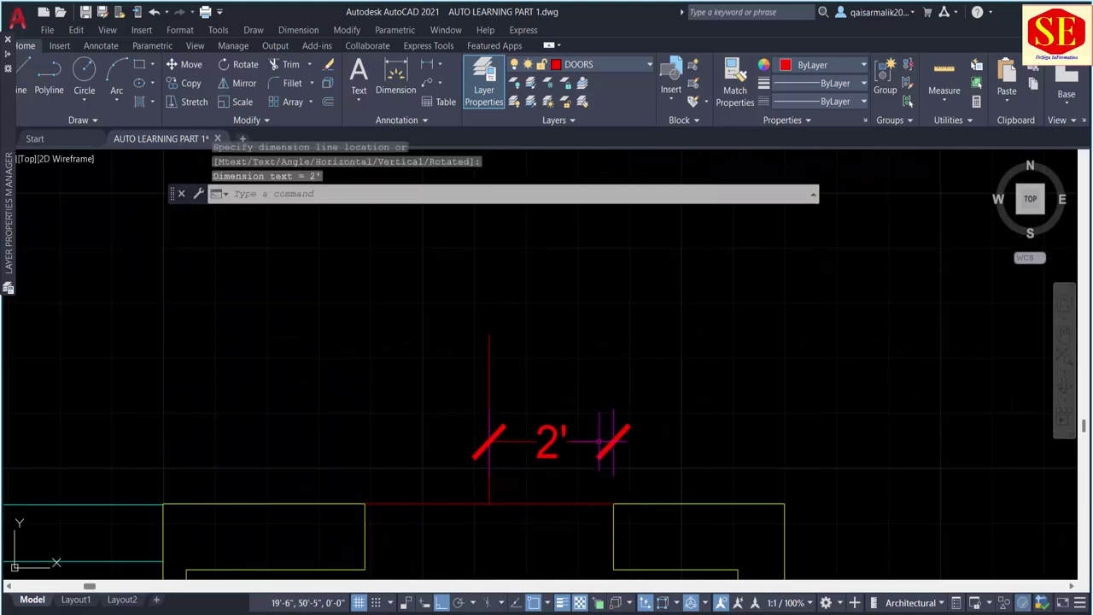
key("Return")
left_click(488, 504)
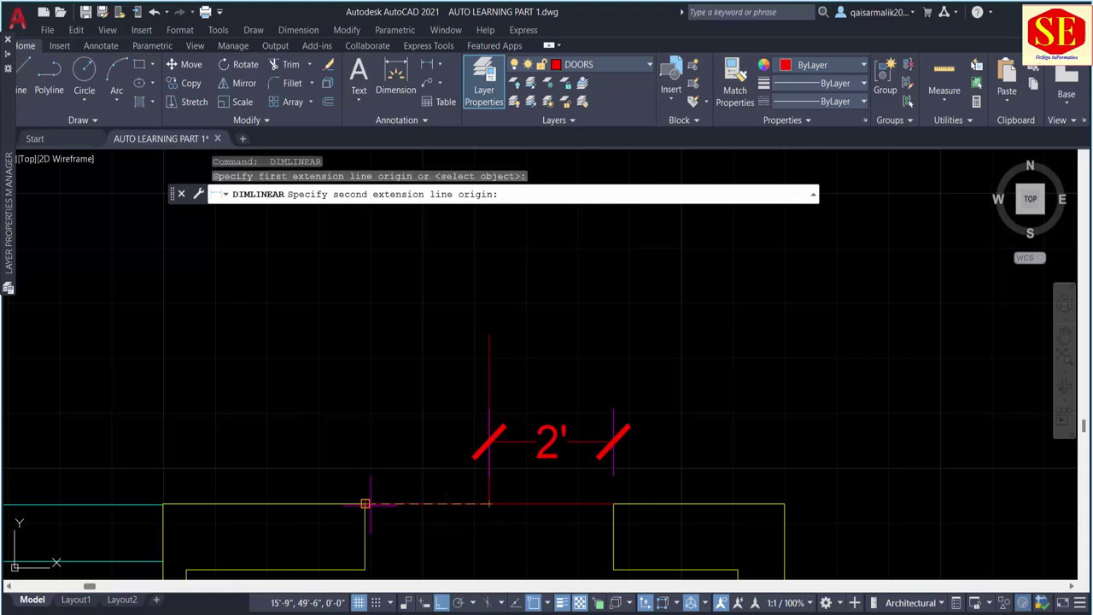
left_click(365, 504)
left_click(365, 444)
key("Escape")
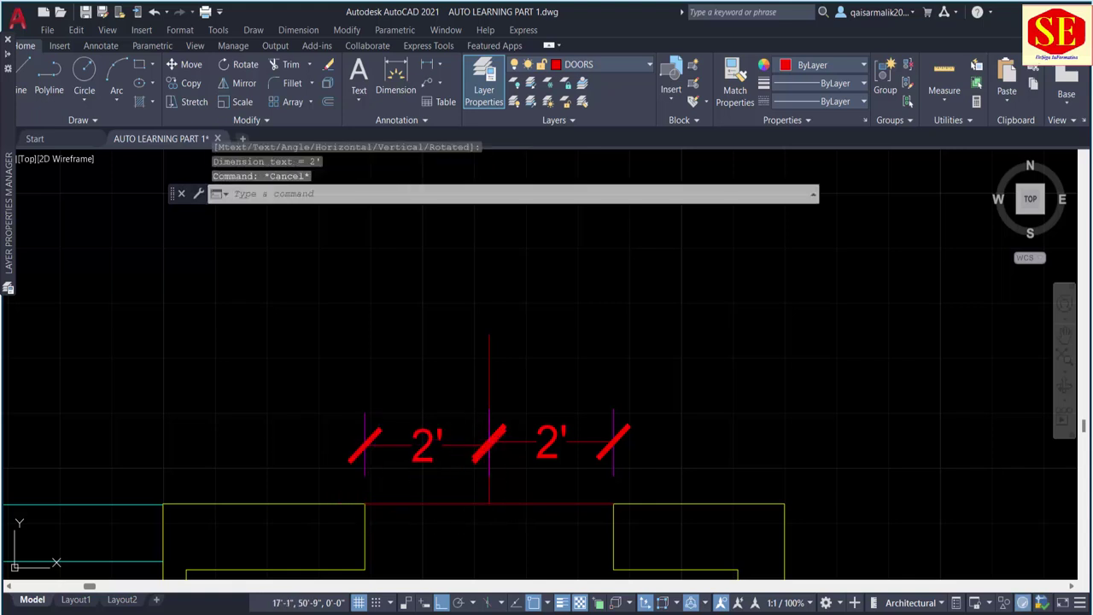
Step: Erase the two trial dimensions and the vertical guide line
left_click(461, 445)
left_click(558, 406)
left_click(521, 462)
type("e")
key("Return")
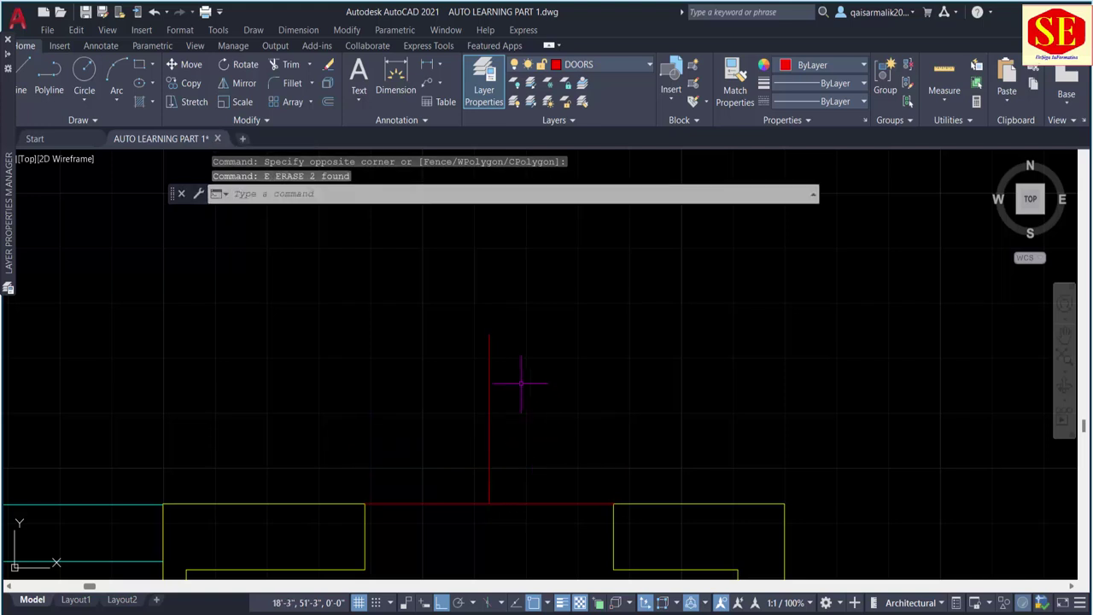
left_click(524, 379)
left_click(478, 394)
type("e")
key("Return")
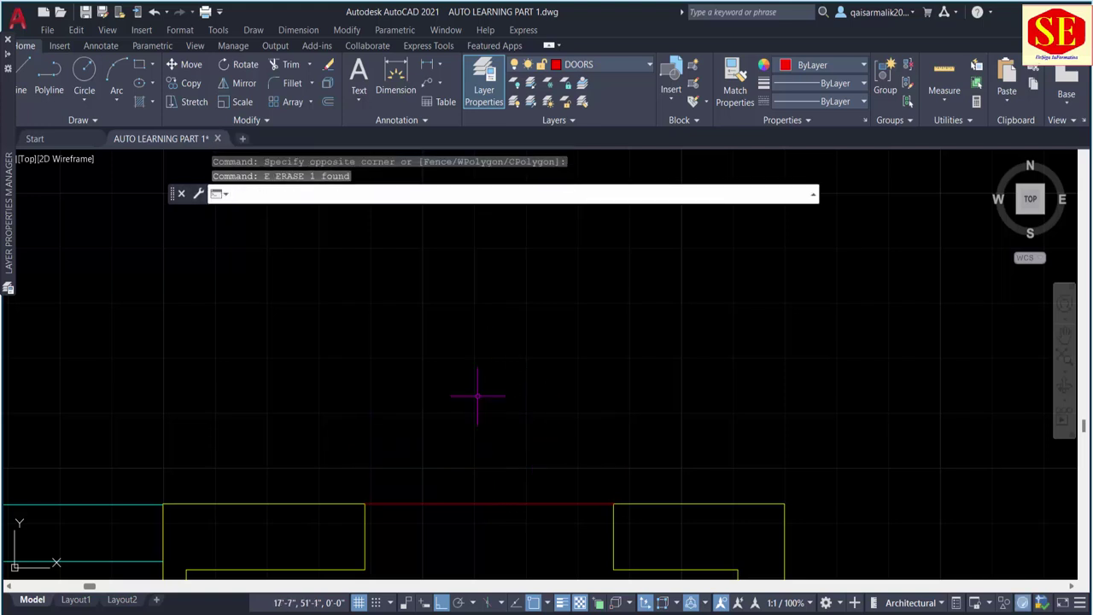
Step: Draw a 2' vertical line up from the door line's midpoint
type("l")
key("Return")
left_click(489, 504)
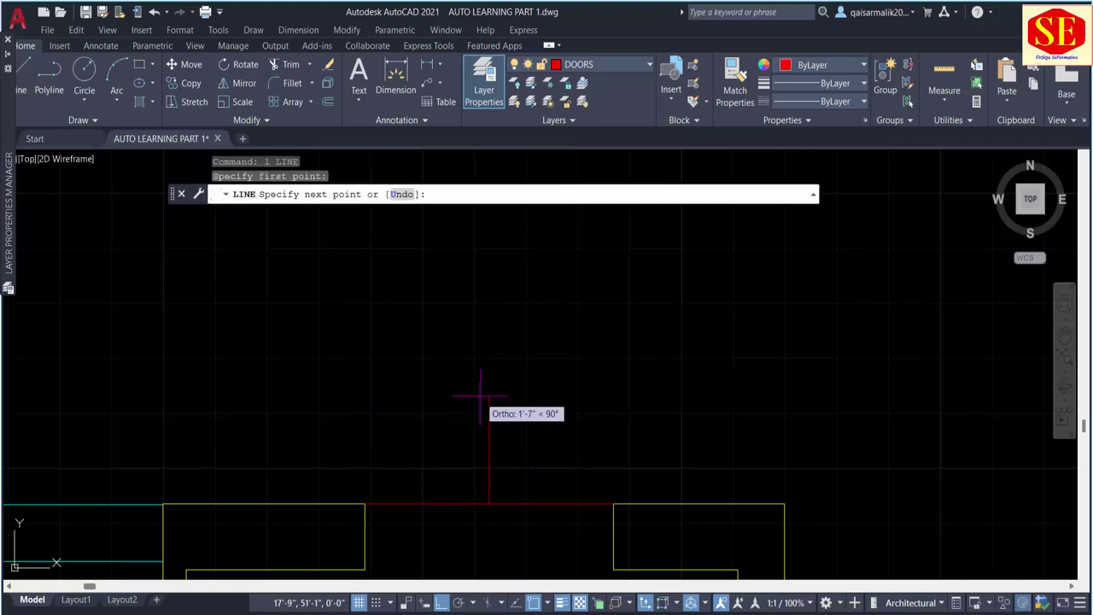
type("'")
key("Return")
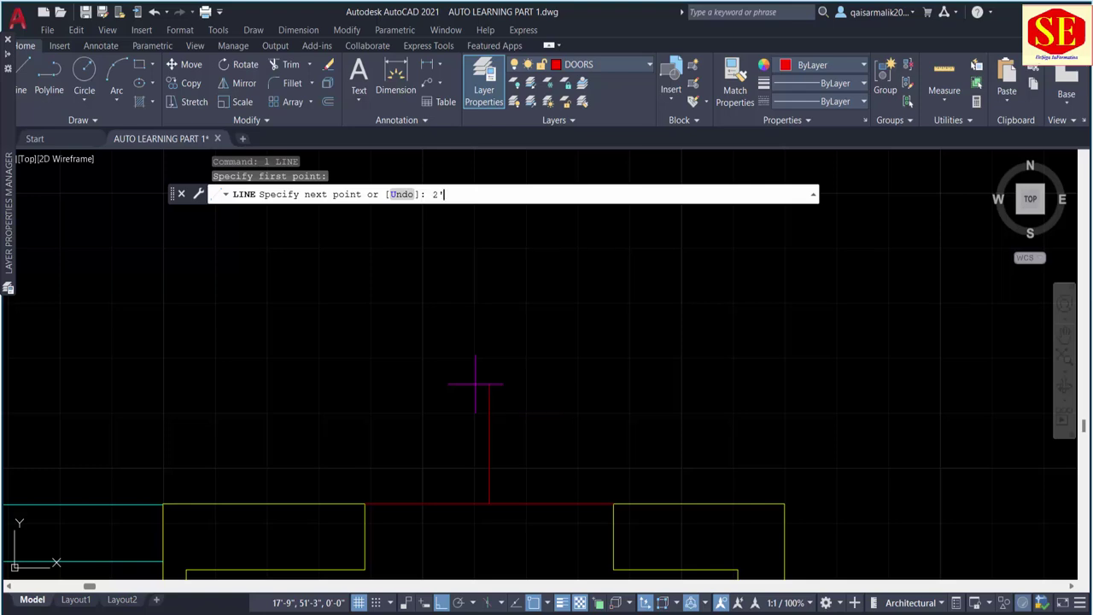
key("Escape")
scroll(472, 350, "down", 2)
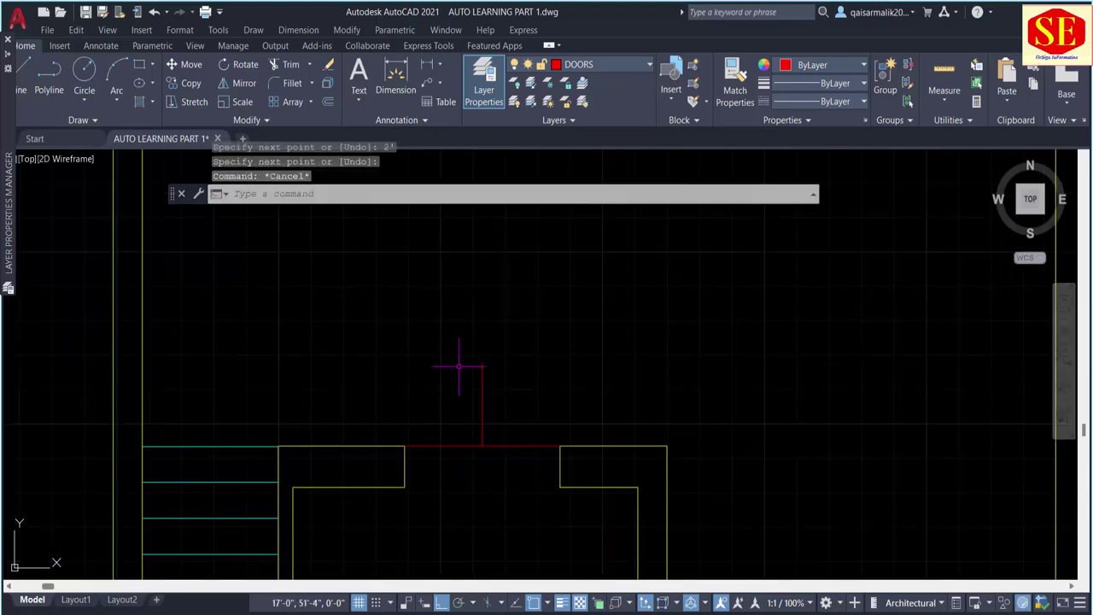
scroll(470, 348, "down", 3)
middle_click_drag(546, 354, 781, 414)
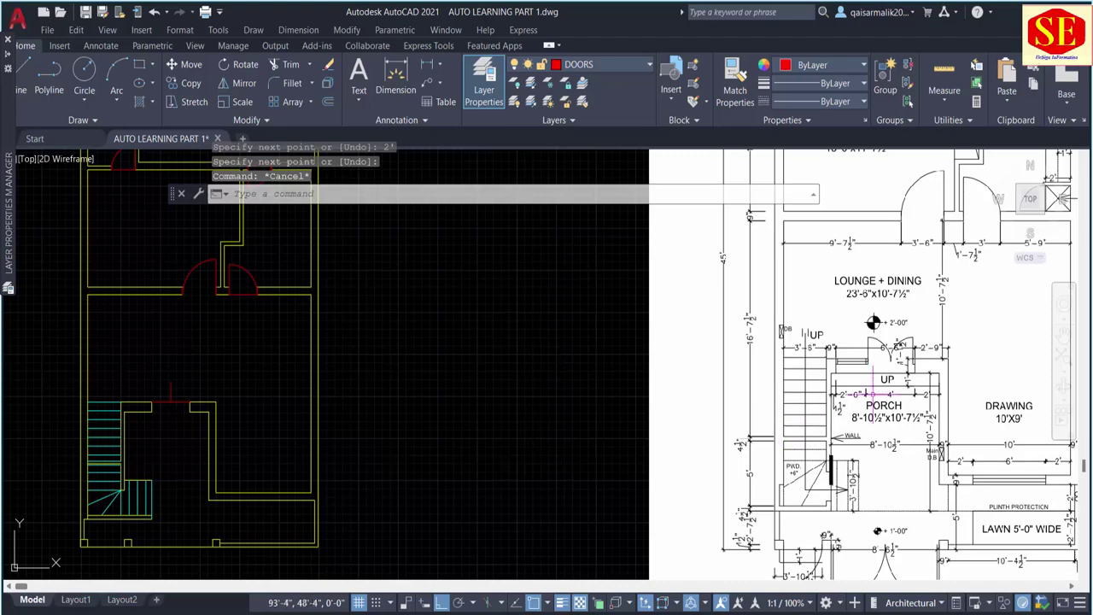
Step: Copy the 2' vertical line from its foot to the far end of the porch opening
scroll(870, 325, "up", 3)
scroll(871, 309, "down", 3)
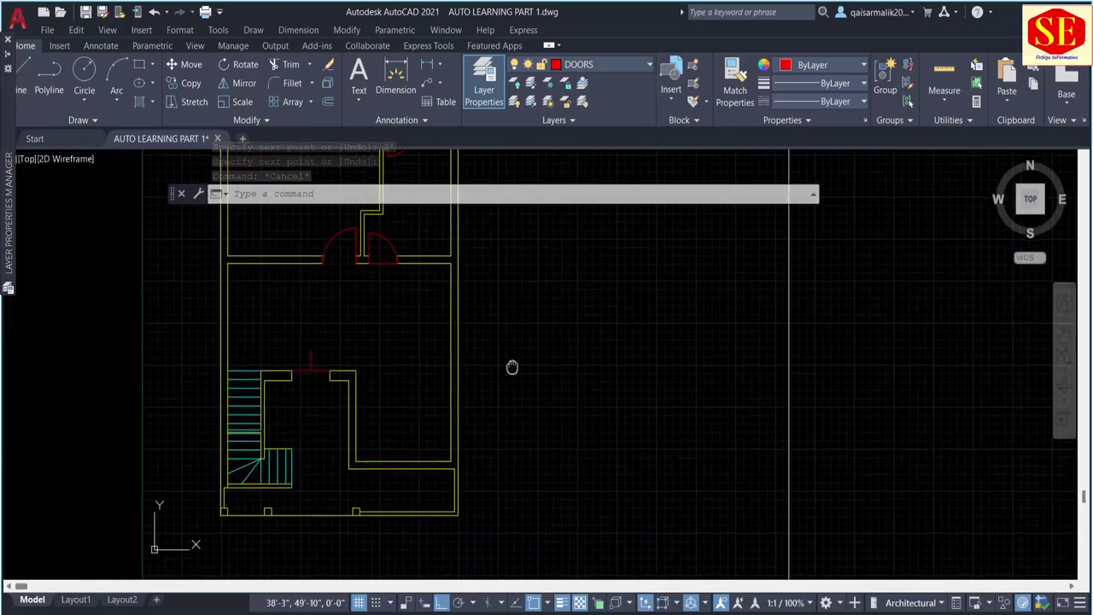
scroll(310, 367, "up", 5)
key("Escape")
key("Escape")
type("c")
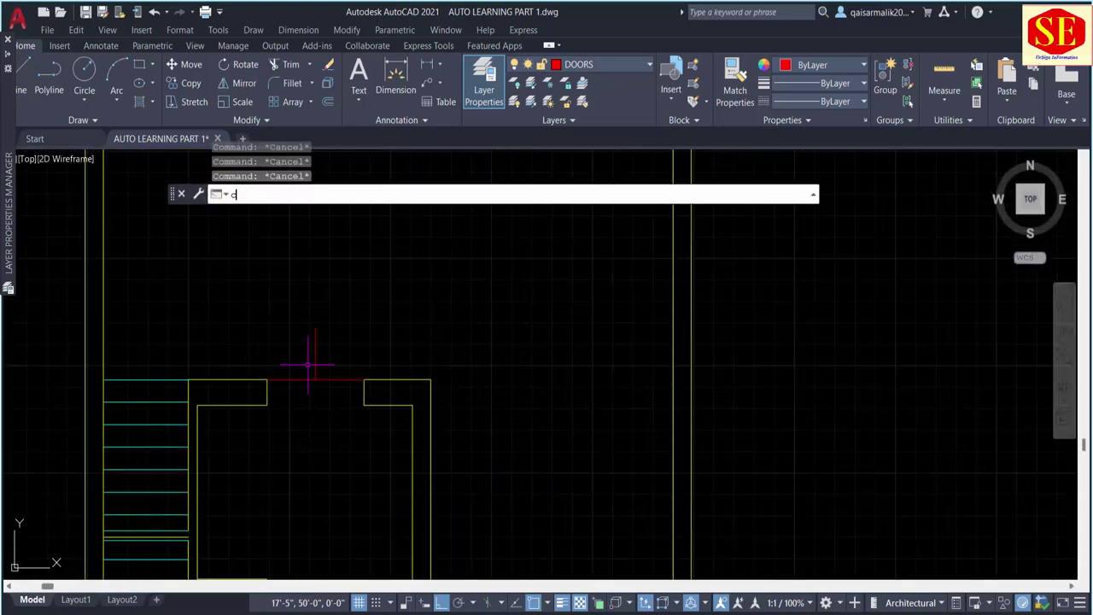
type("o")
key("Return")
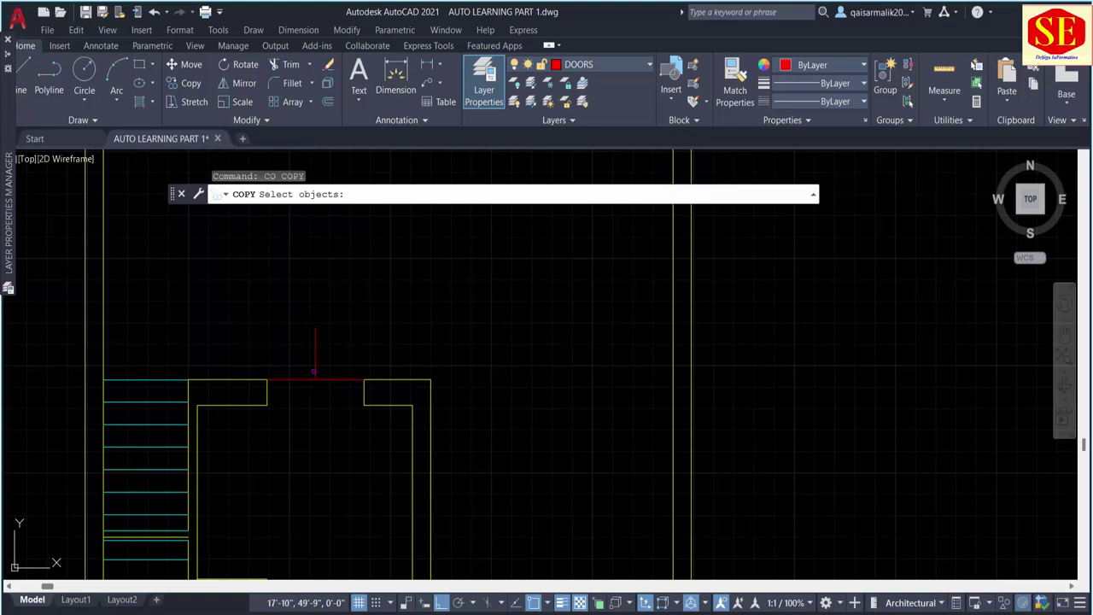
left_click(315, 373)
key("Return")
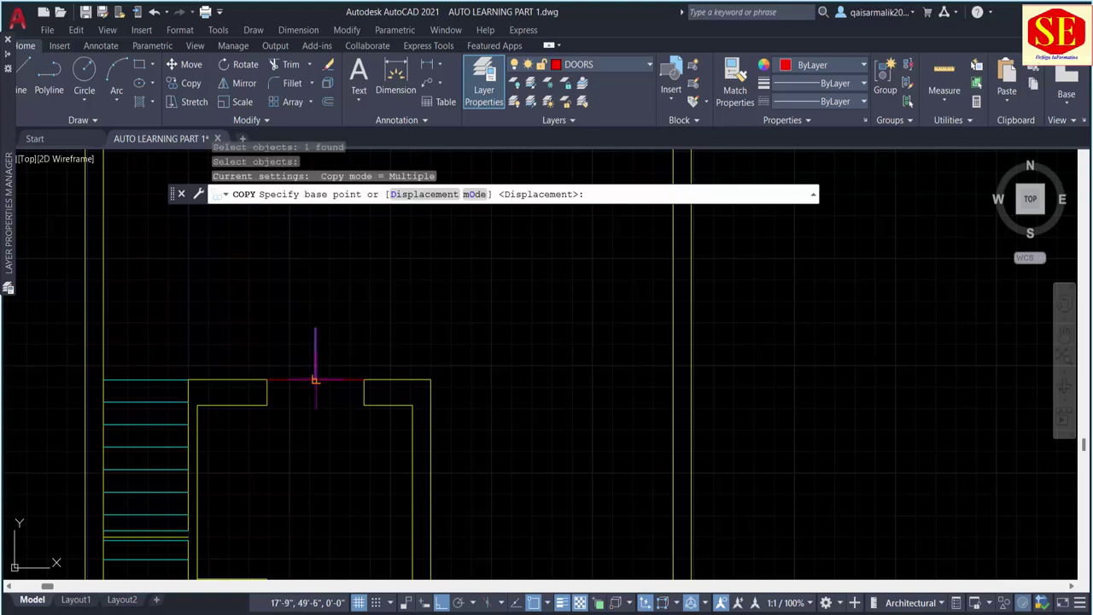
left_click(315, 378)
left_click(363, 378)
key("Escape")
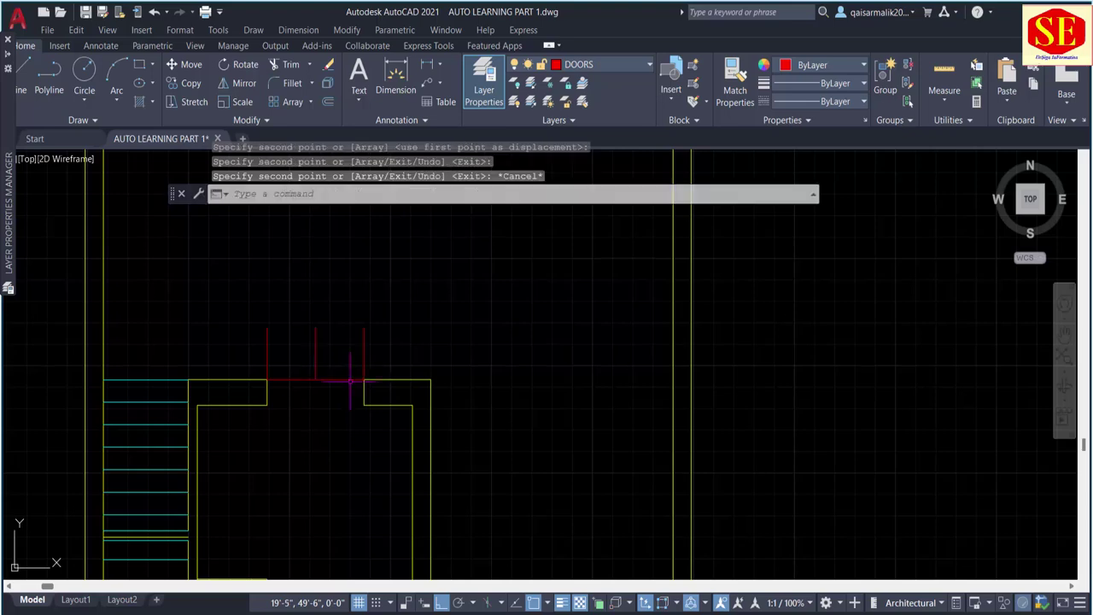
Step: Bring the porch door opening back into view and start the CIRCLE command
middle_click_drag(300, 376, 312, 419)
scroll(348, 404, "up", 1)
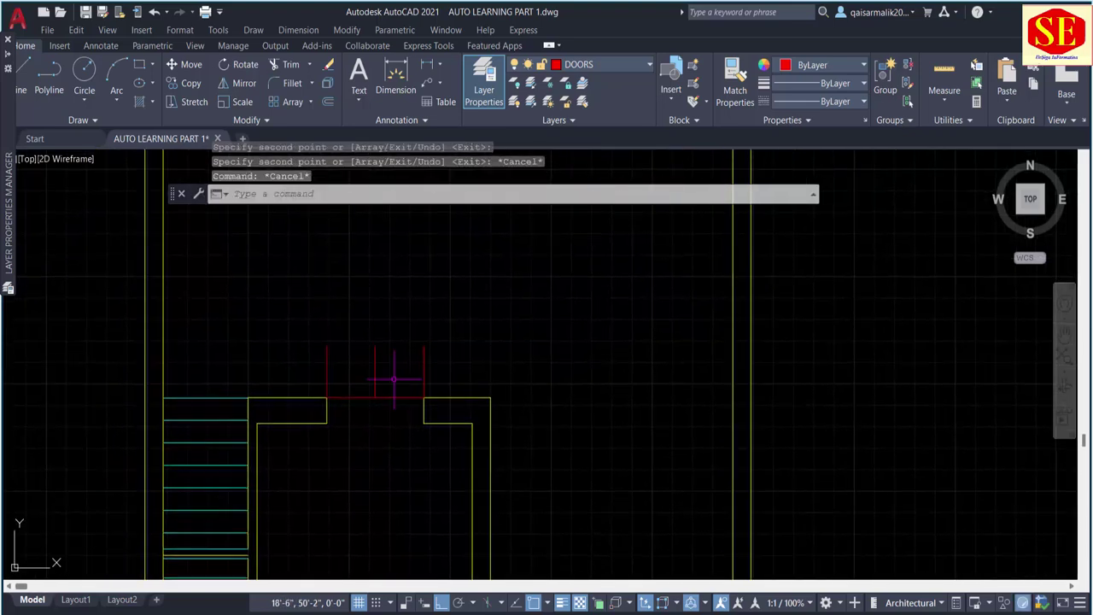
scroll(400, 300, "up", 2)
type("c")
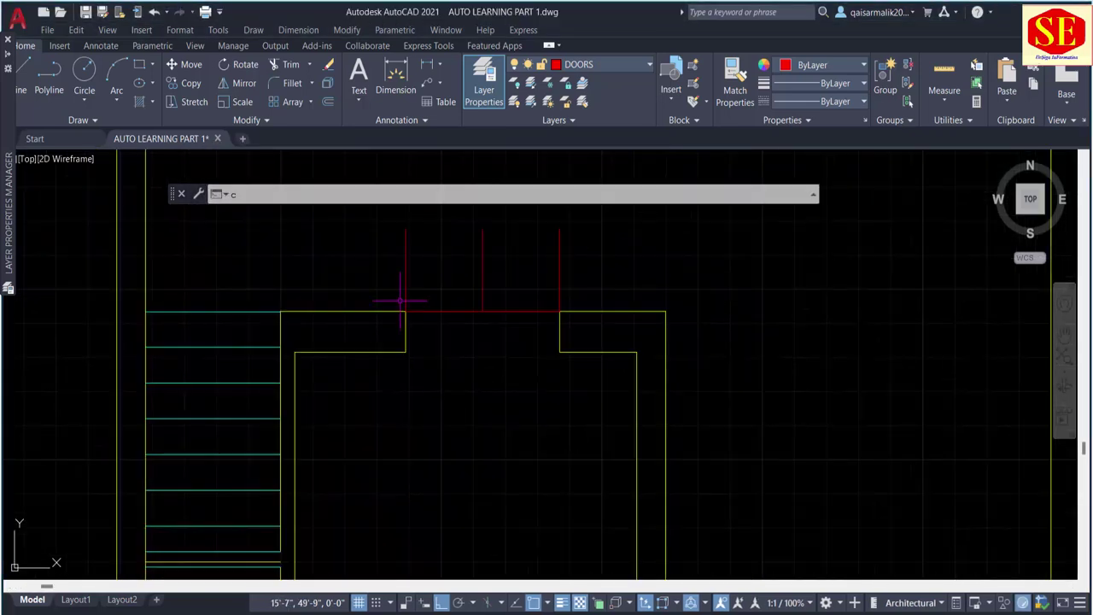
key("Return")
Step: Draw 2' radius circles centred at each end of the porch opening, meeting at the centre
left_click(405, 310)
type("2'")
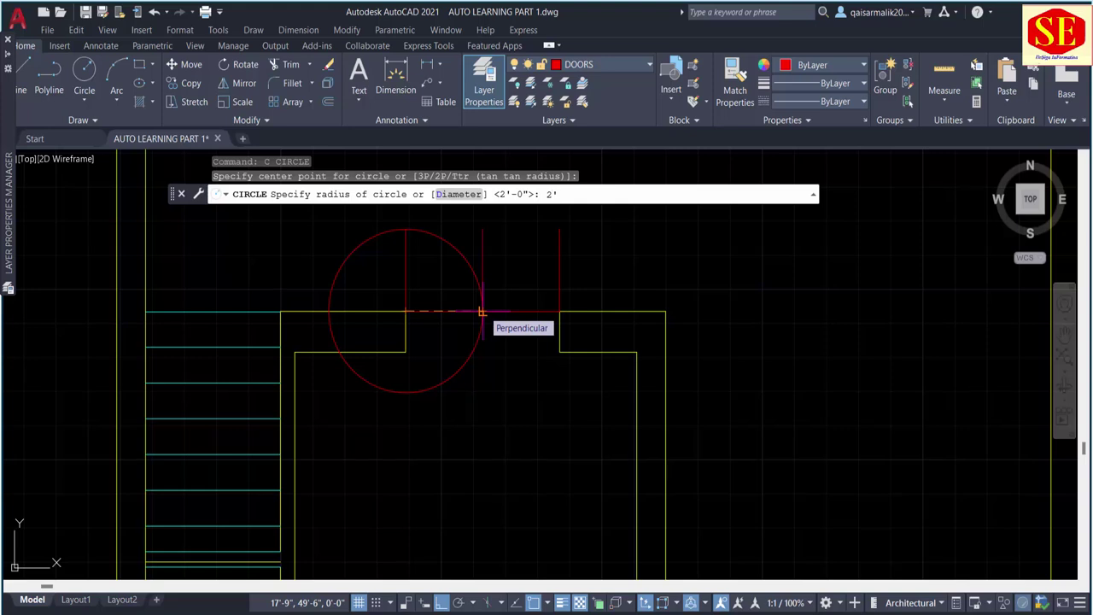
key("Return")
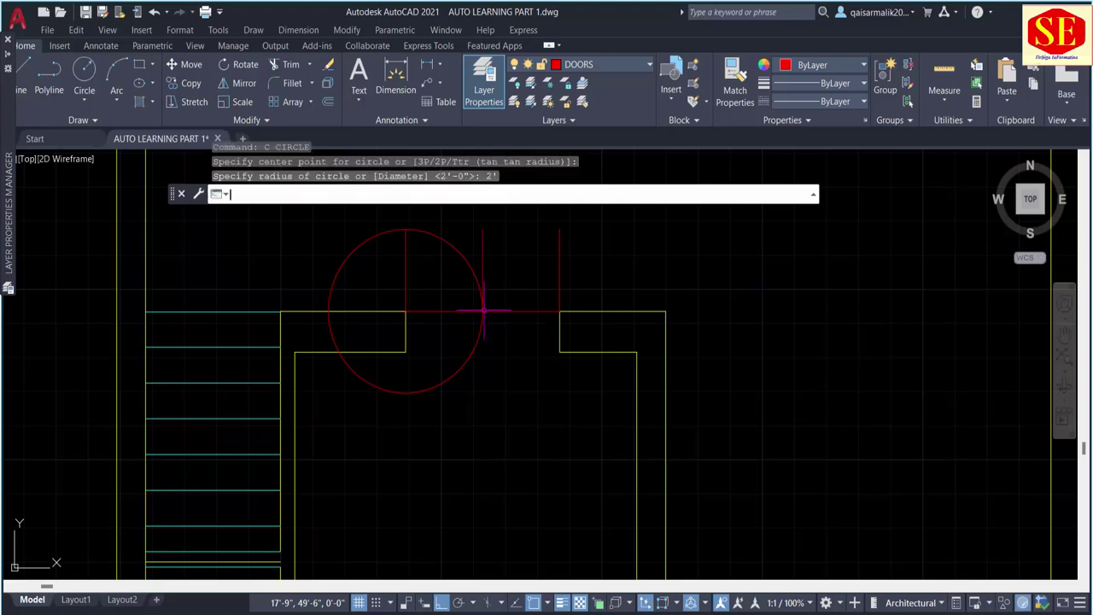
key("Return")
left_click(559, 311)
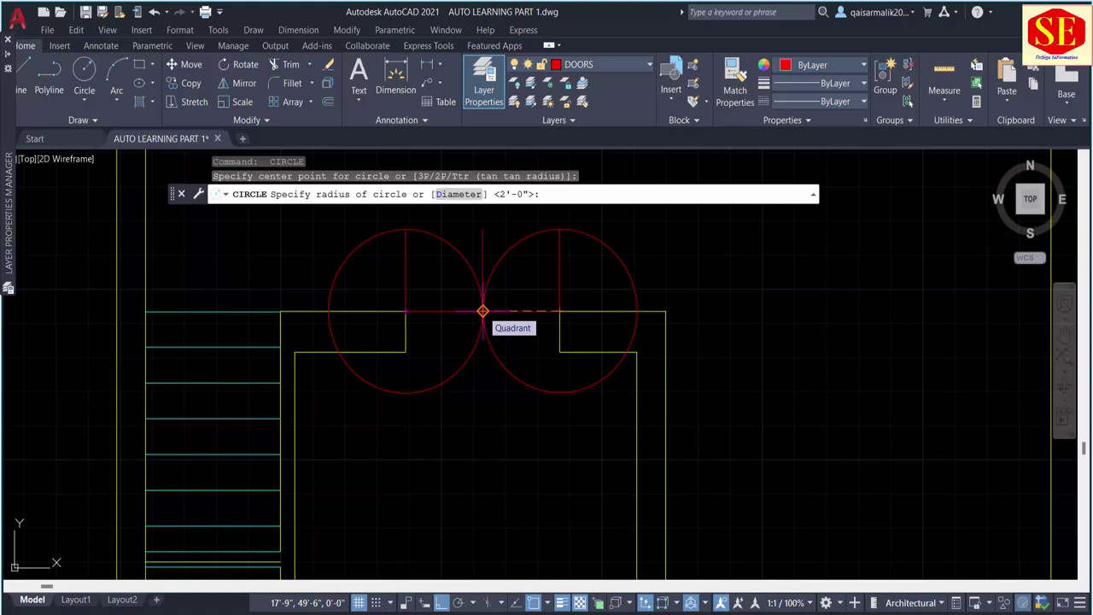
left_click(482, 311)
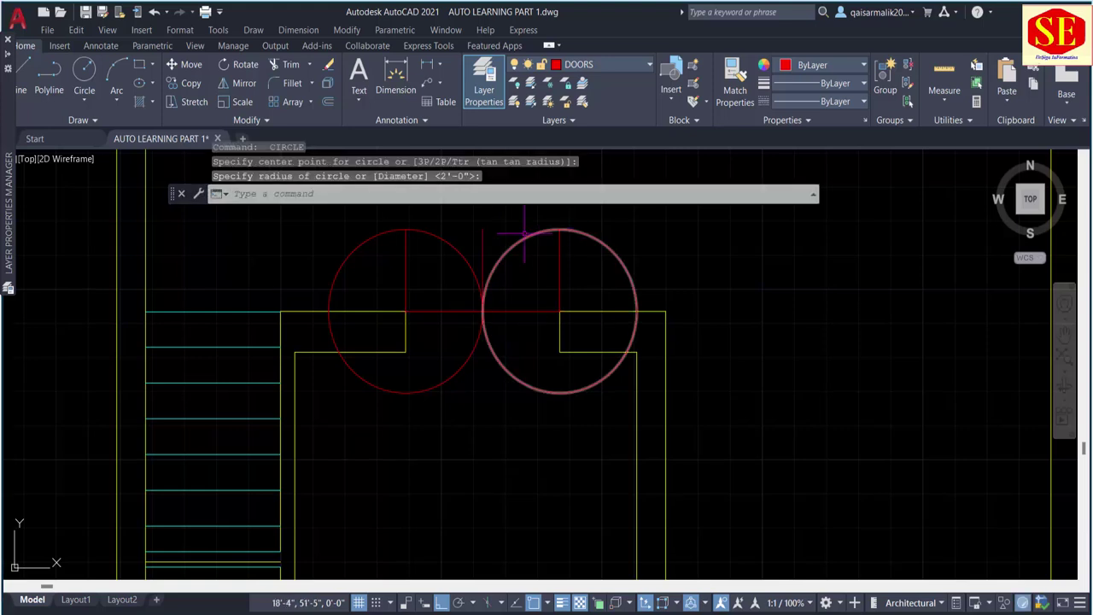
key("Escape")
Step: Trim both circles down to quarter-arc door swings meeting at the centre
type("tr")
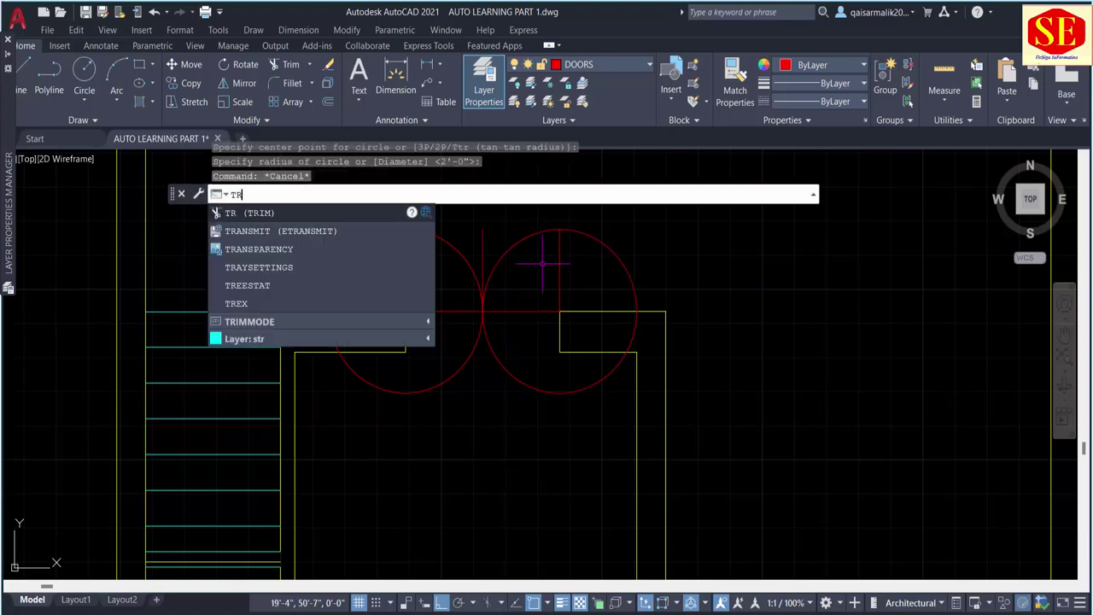
key("Return")
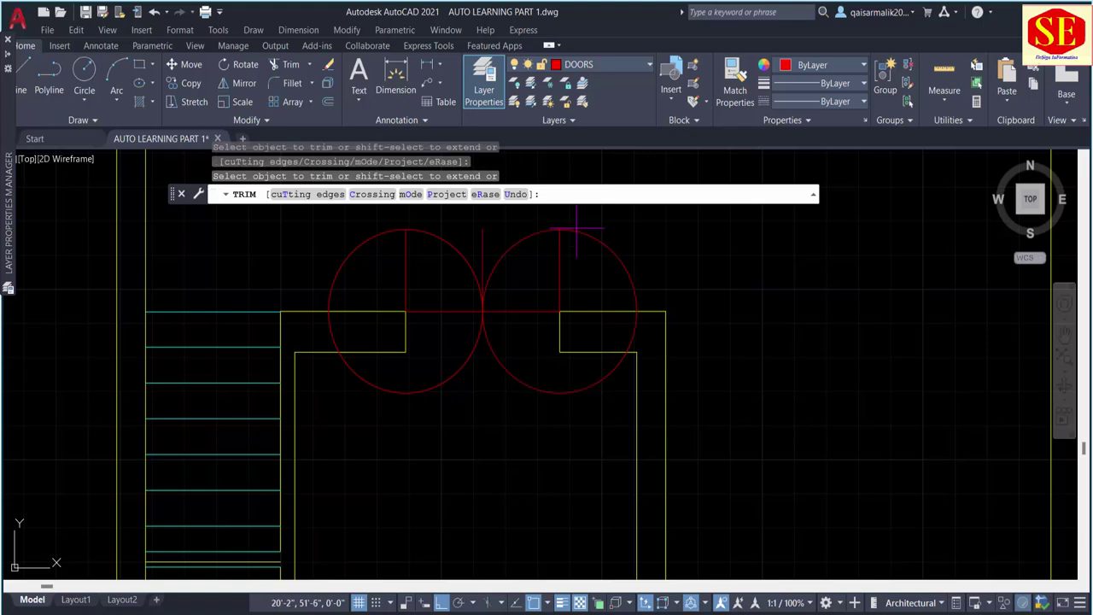
left_click_drag(577, 229, 572, 231)
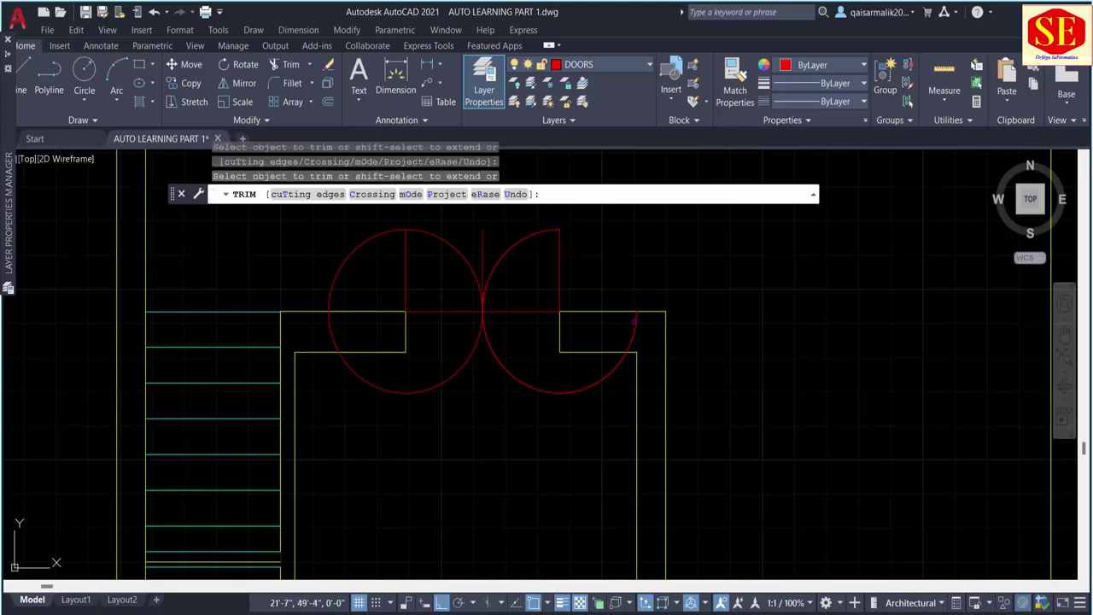
left_click(632, 331)
left_click(562, 392)
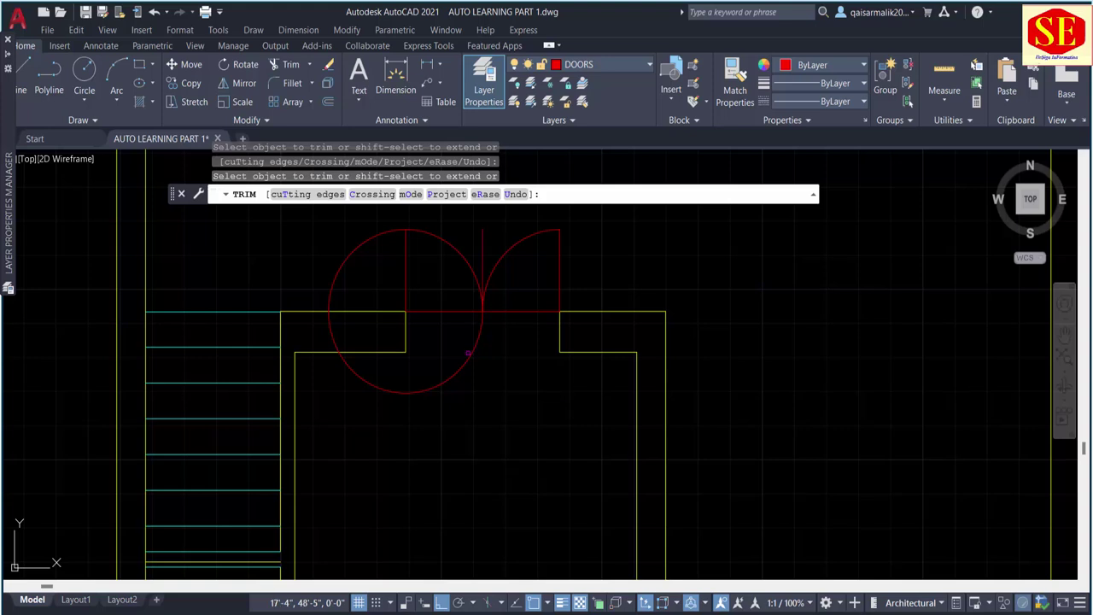
left_click_drag(468, 353, 465, 365)
left_click(338, 333)
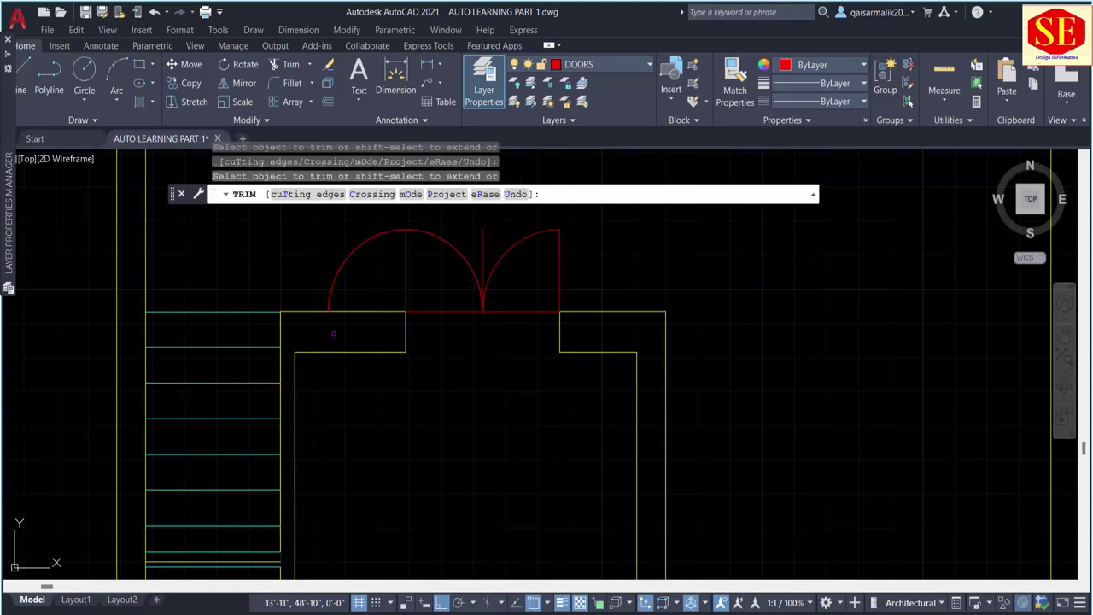
left_click(335, 279)
key("Escape")
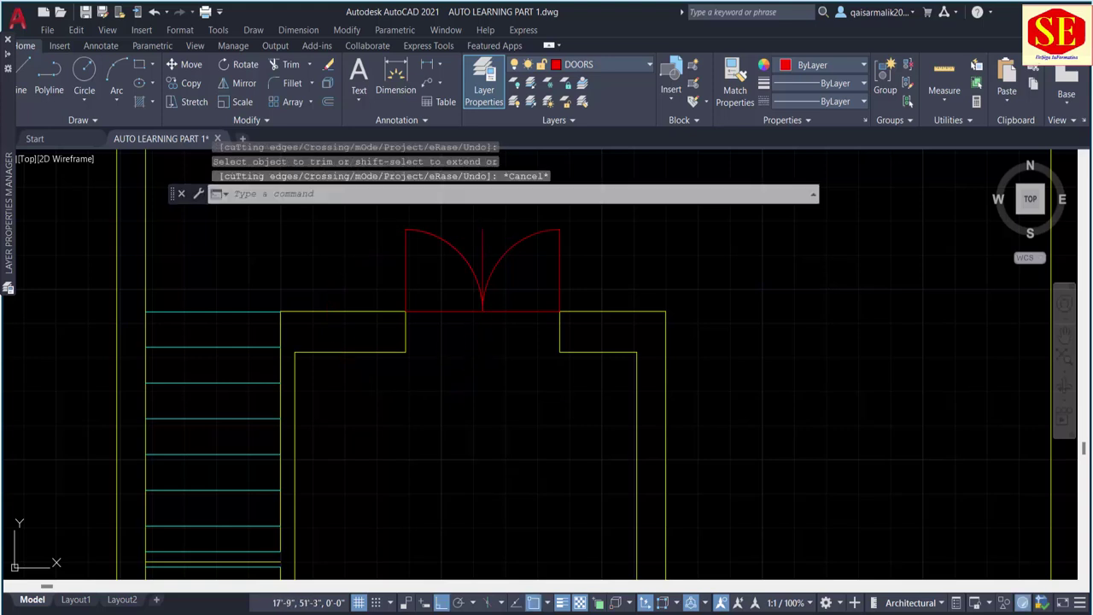
Step: Erase the middle vertical line between the two porch door leaves
left_click(482, 256)
type("E")
key("Return")
middle_click_drag(491, 349, 492, 444)
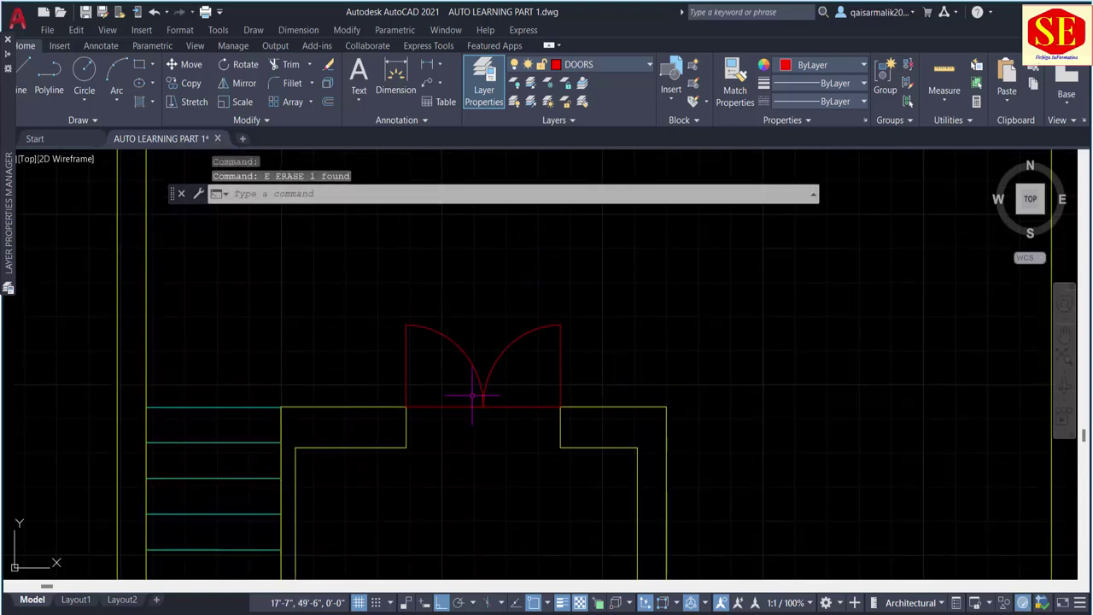
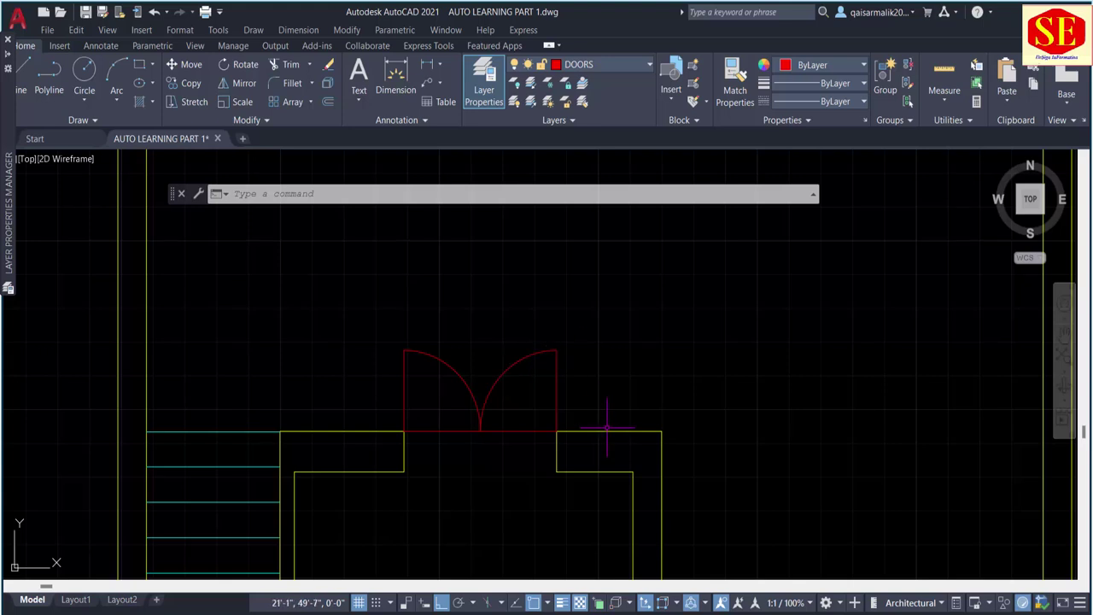
Step: Extend both red door swings into semicircles and extend the base line beneath them
type("ex")
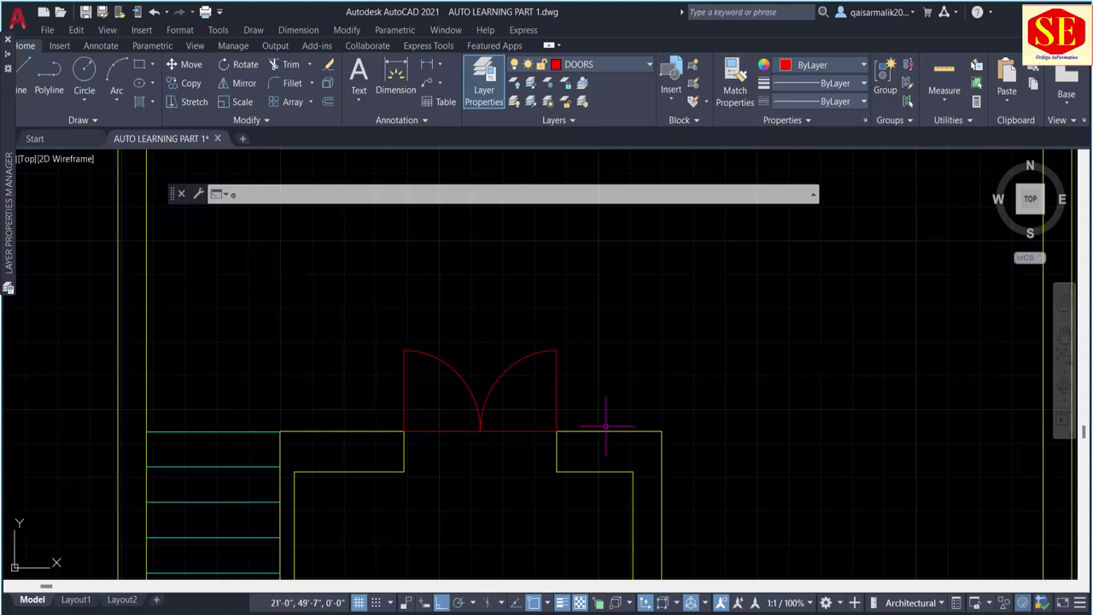
key("Return")
left_click(610, 378)
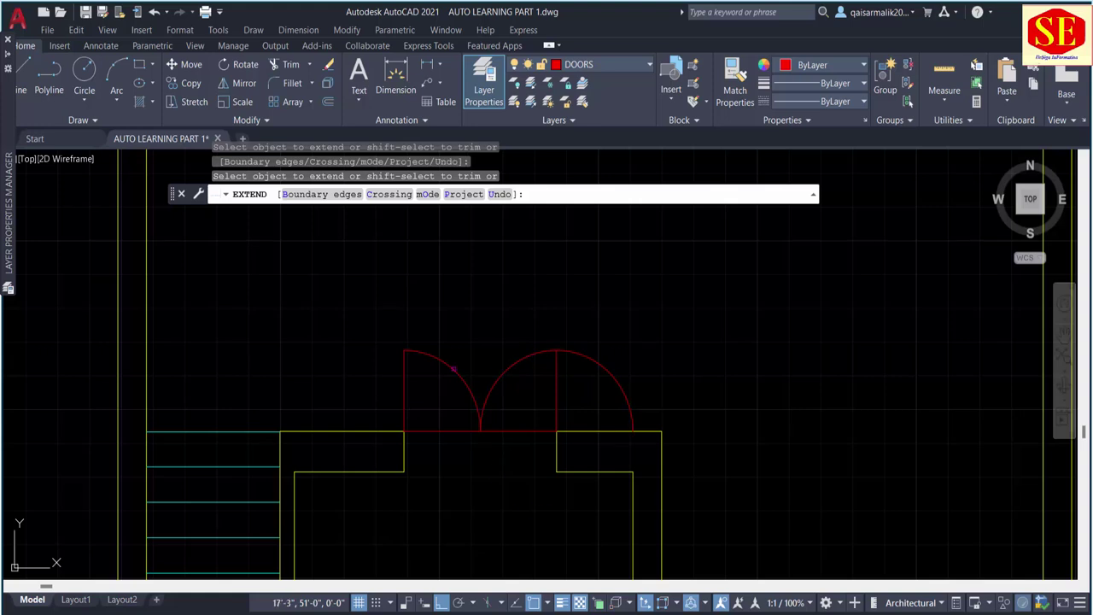
left_click(454, 369)
left_click(483, 432)
key("Escape")
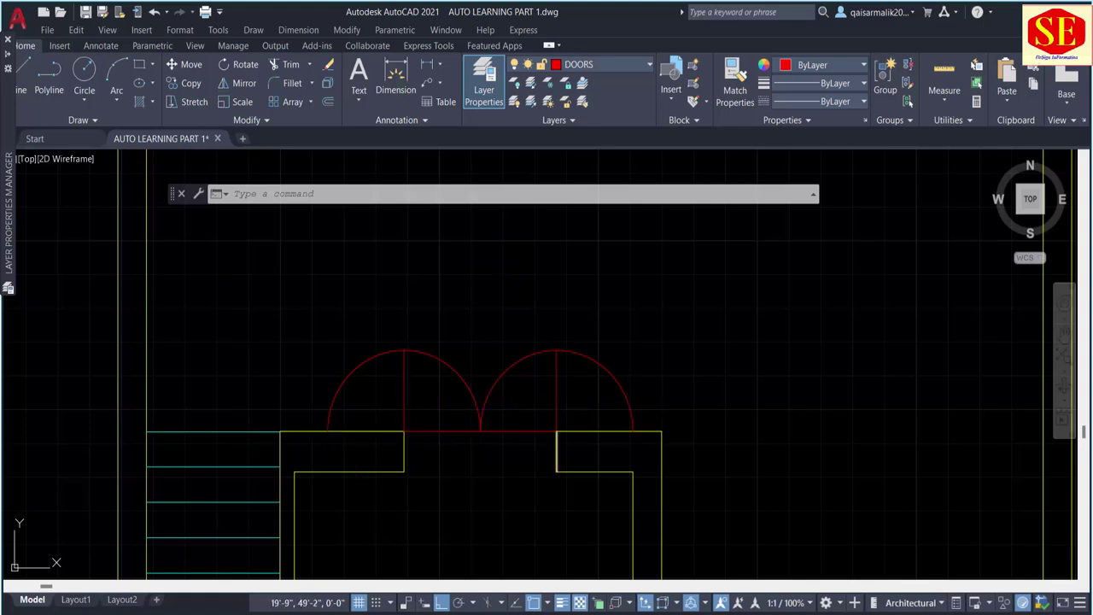
Step: Trim the door arcs back to two quarter-circle swings
type("tr")
key("Return")
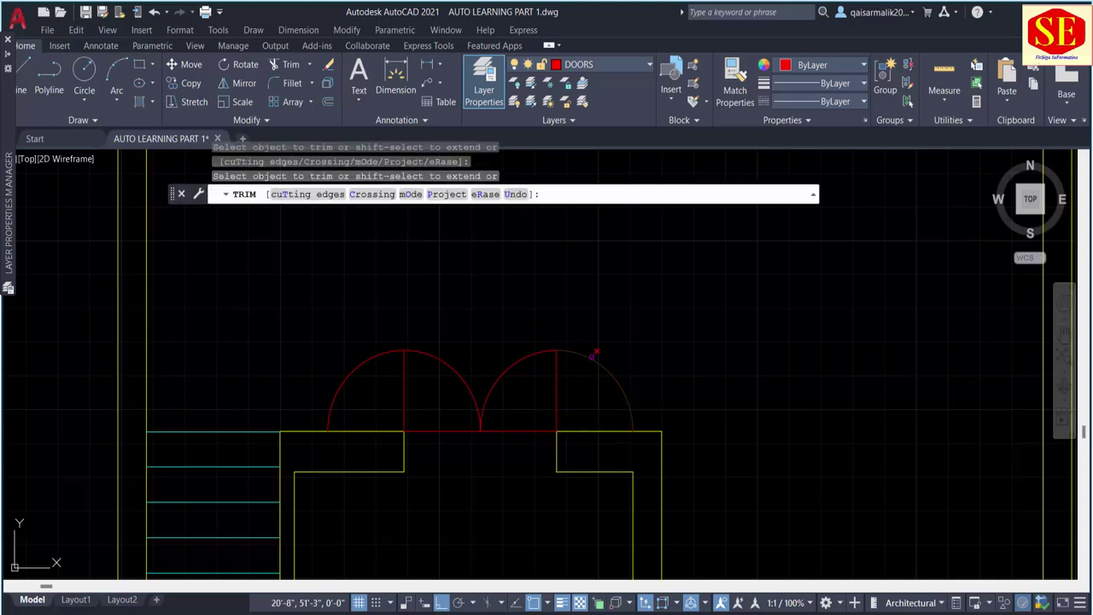
left_click(594, 354)
key("Escape")
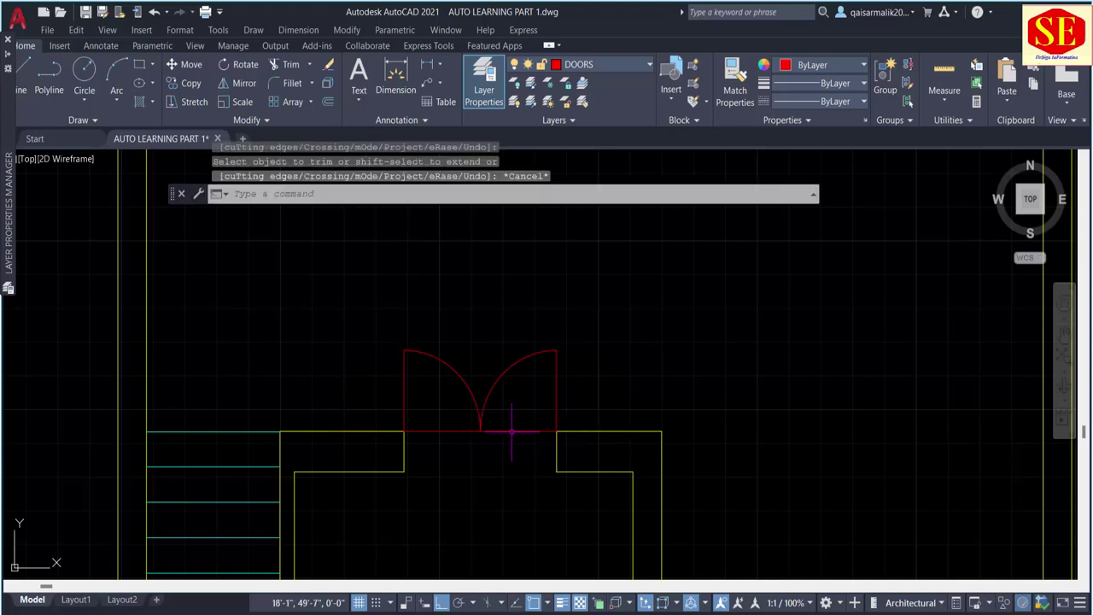
type("m")
key("Return")
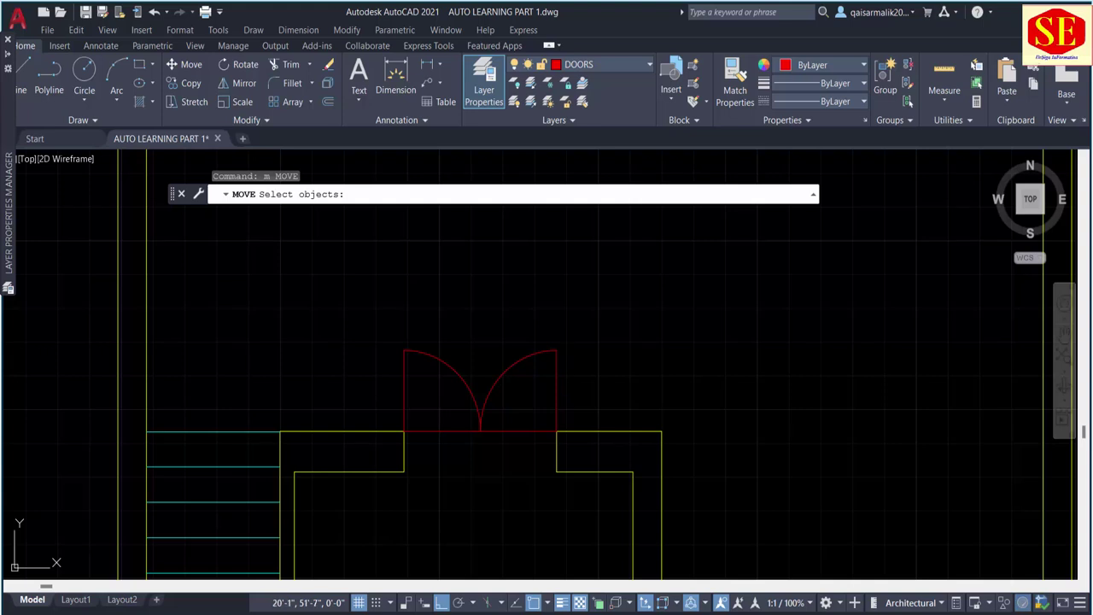
Step: Move the red double door's arcs and lines down so its base corner sits on the inner wall line
left_click(565, 343)
left_click(385, 365)
left_click(477, 396)
left_click(415, 468)
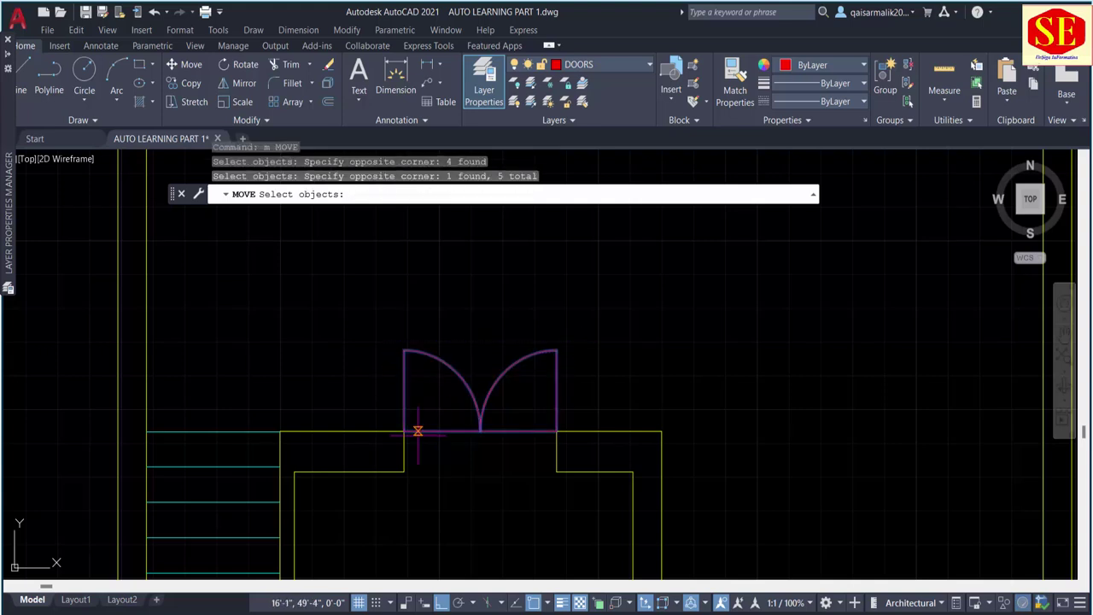
key("Return")
left_click(404, 431)
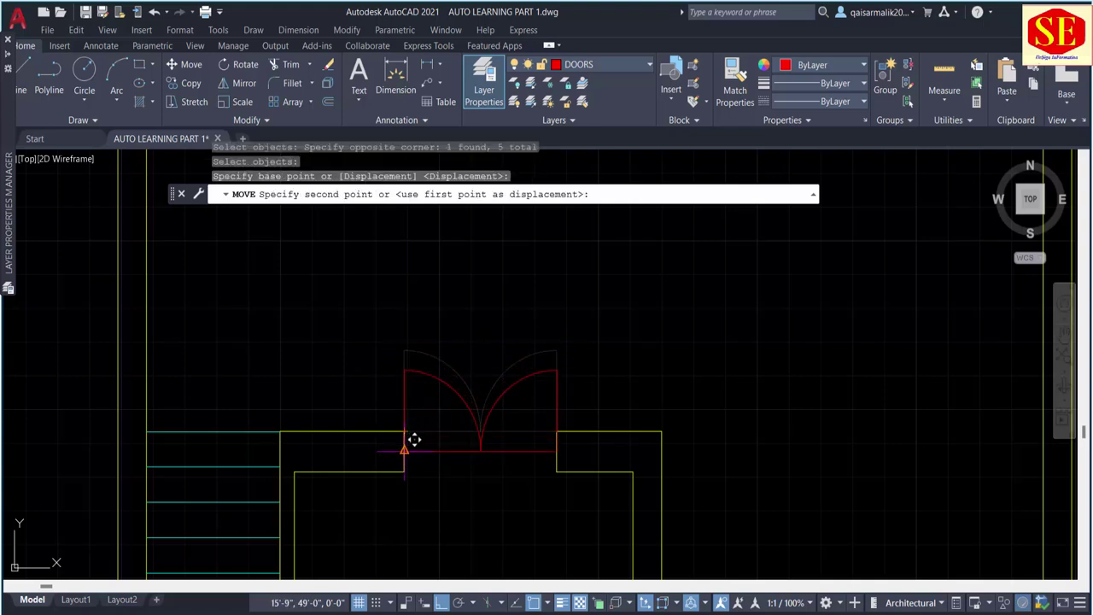
left_click(413, 439)
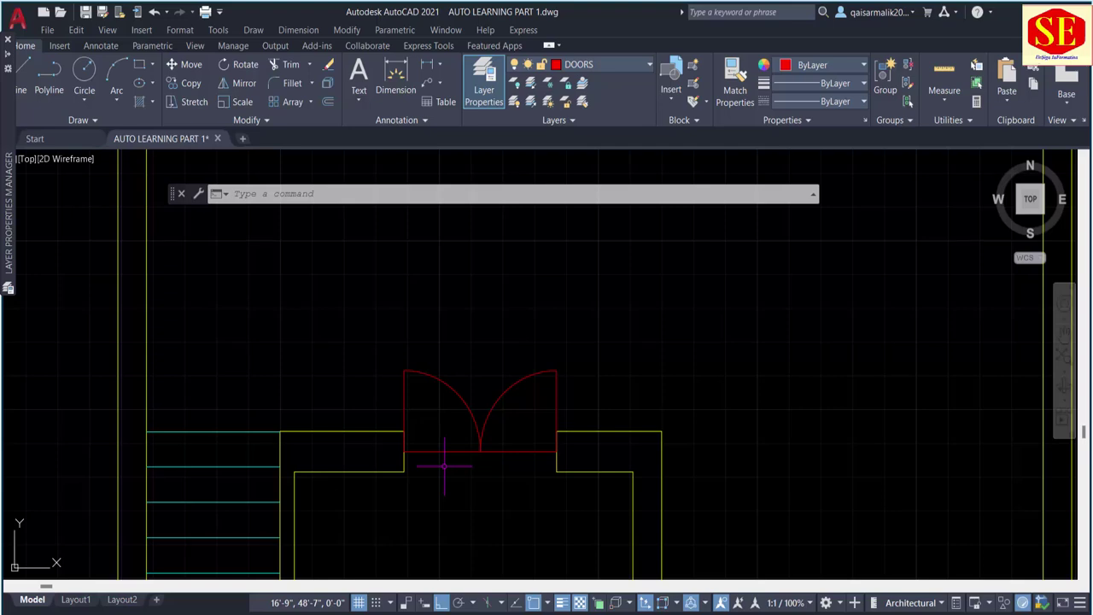
scroll(487, 309, "down", 4)
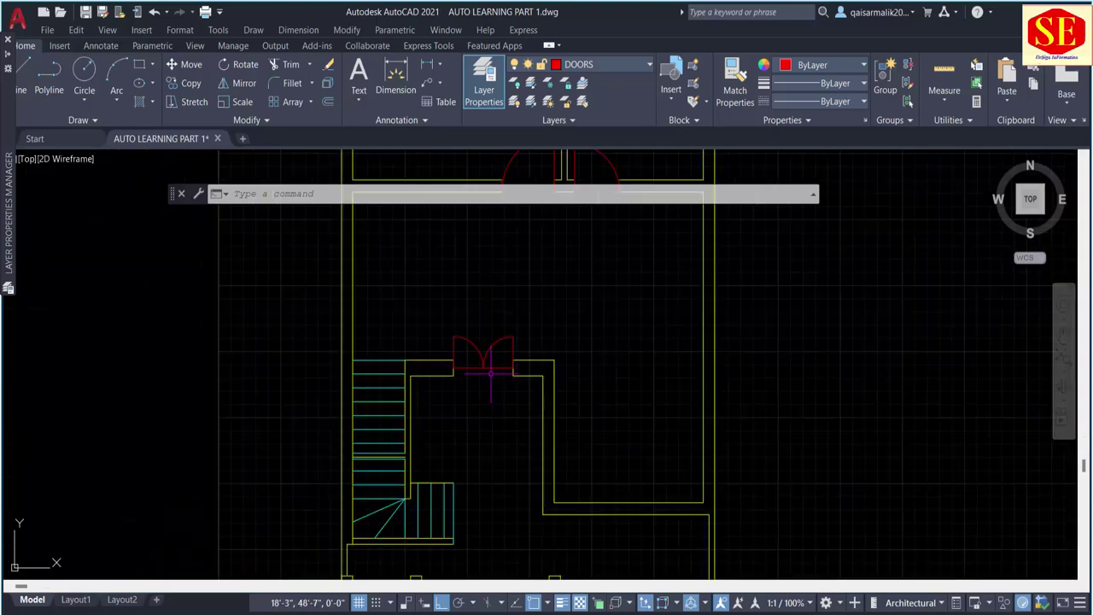
scroll(502, 365, "down", 2)
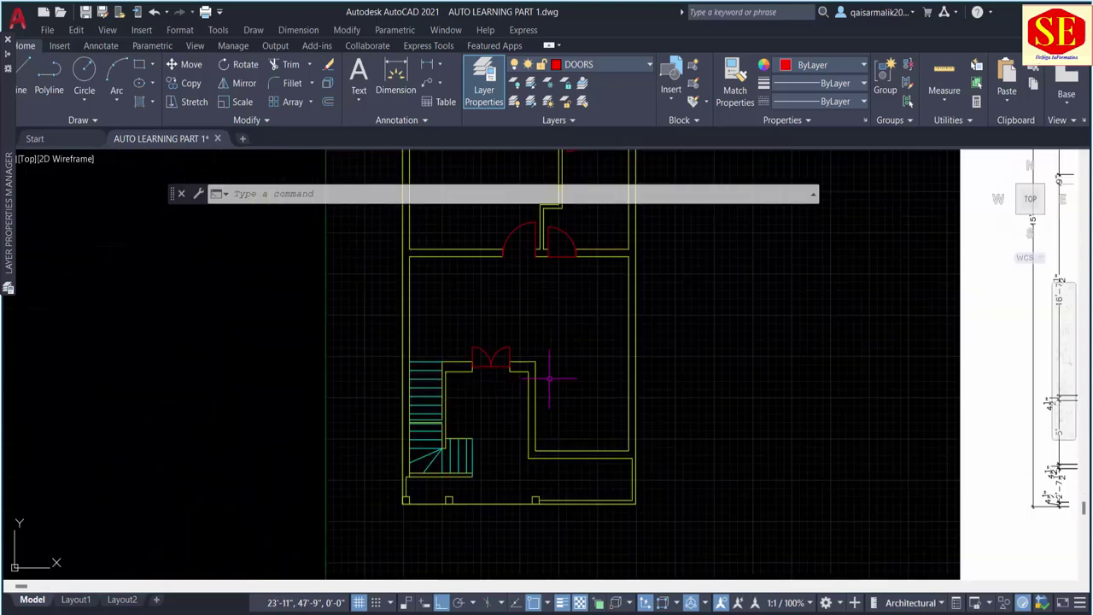
middle_click_drag(549, 378, 277, 397)
middle_click_drag(786, 404, 687, 382)
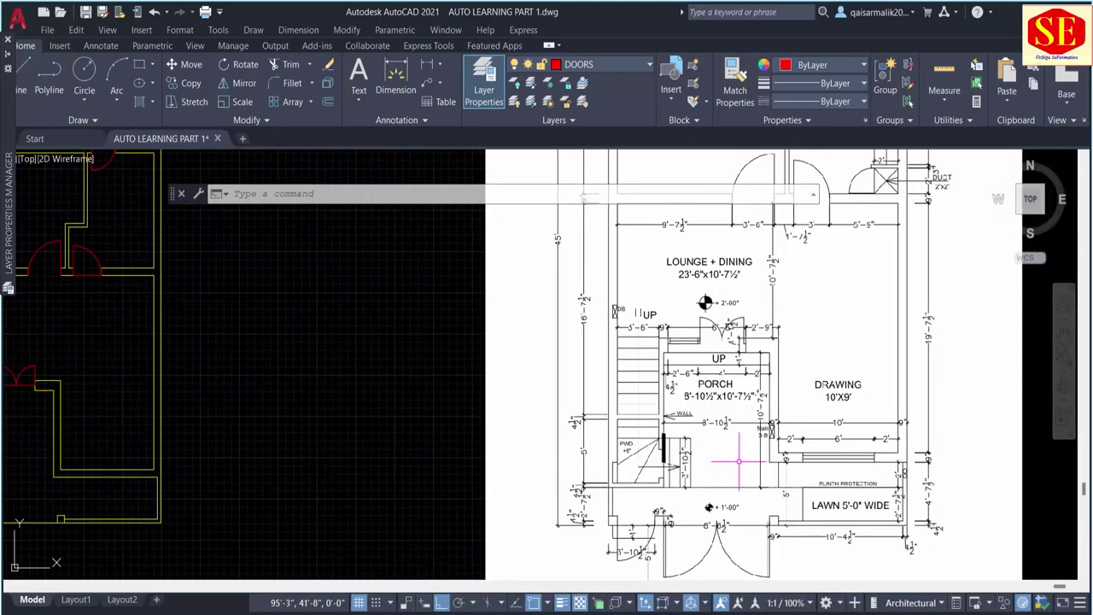
scroll(717, 452, "up", 2)
scroll(717, 457, "up", 2)
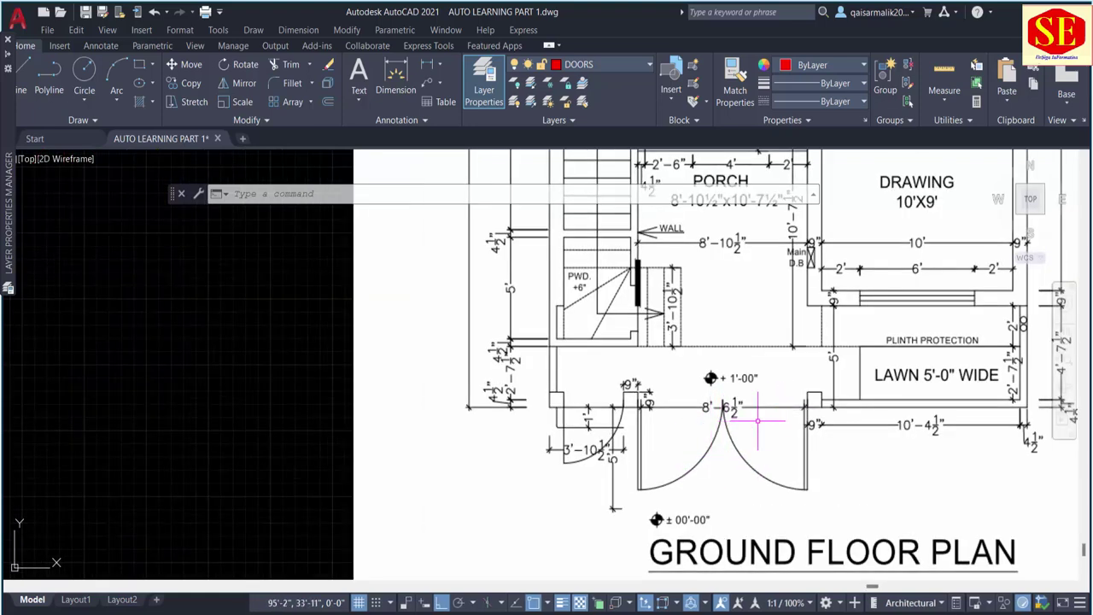
scroll(649, 416, "down", 5)
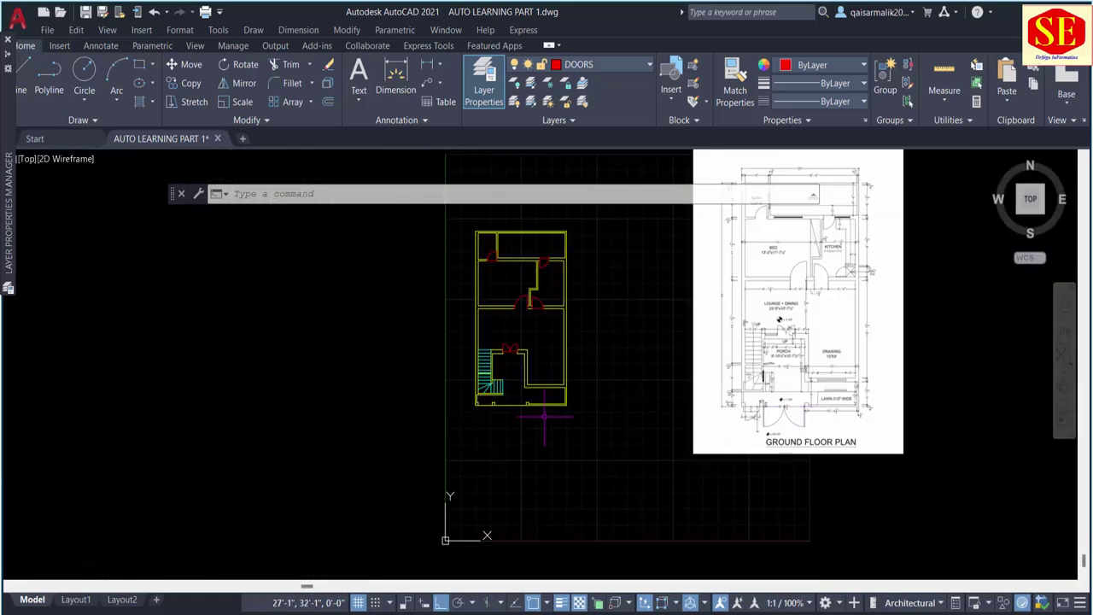
scroll(543, 417, "up", 5)
type("tr")
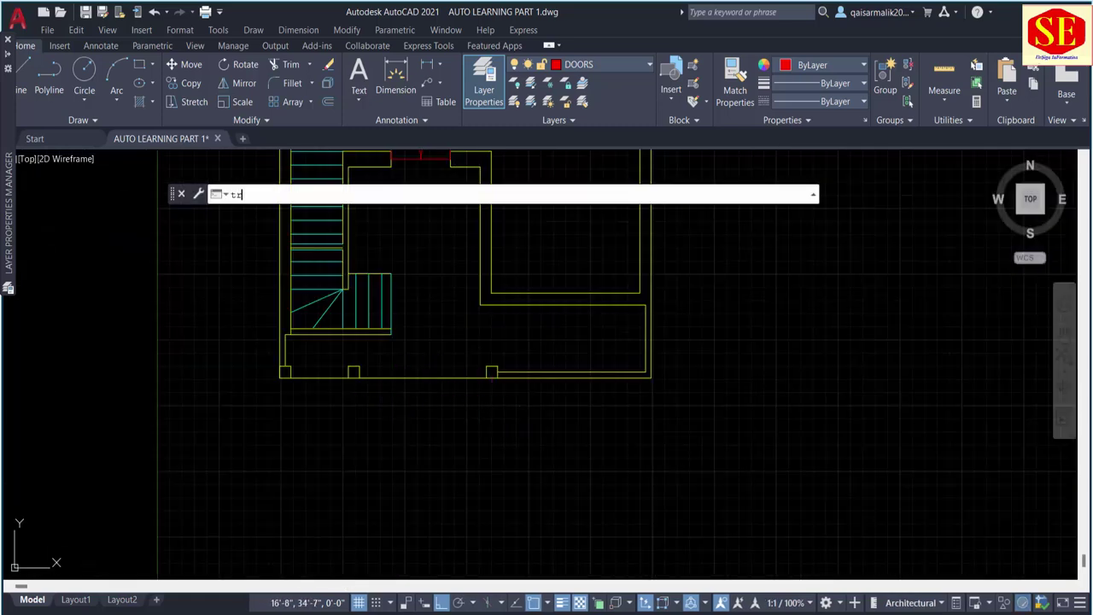
key("Return")
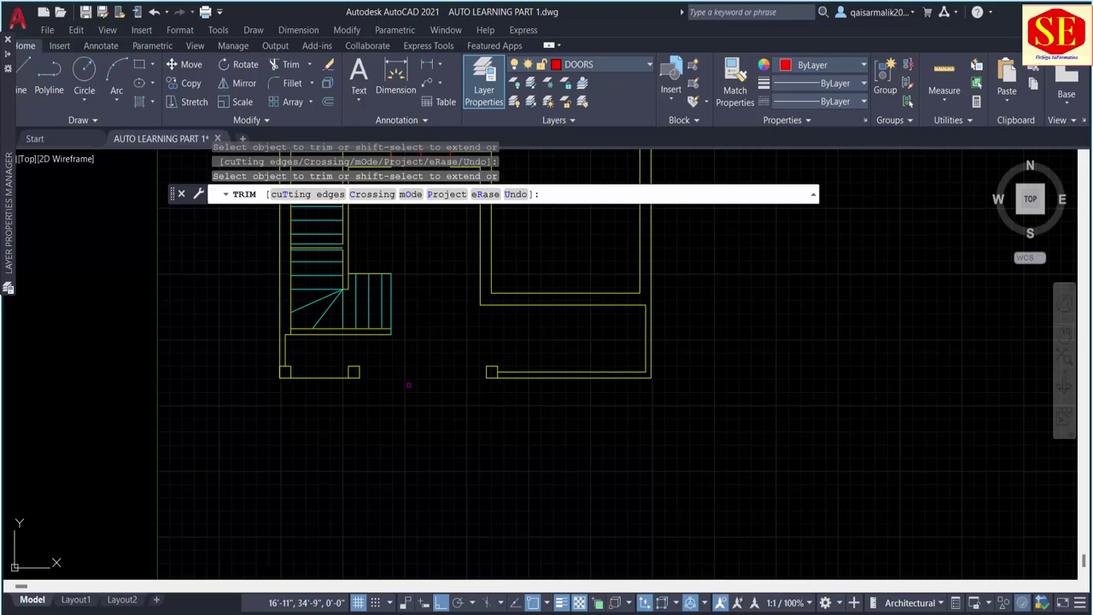
key("Escape")
middle_click_drag(411, 418, 419, 457)
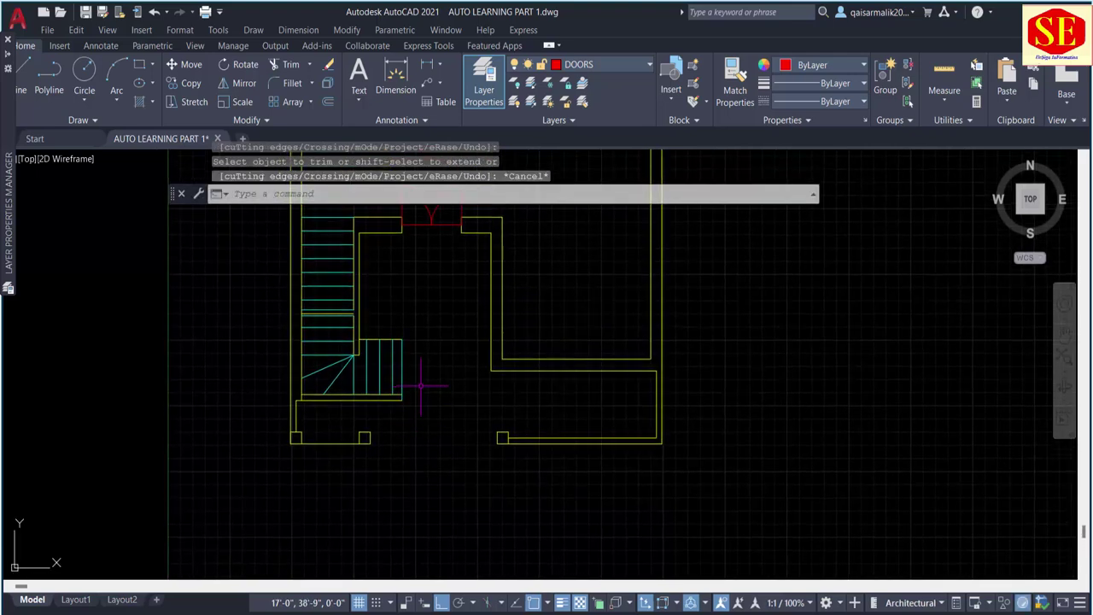
middle_click_drag(420, 386, 424, 464)
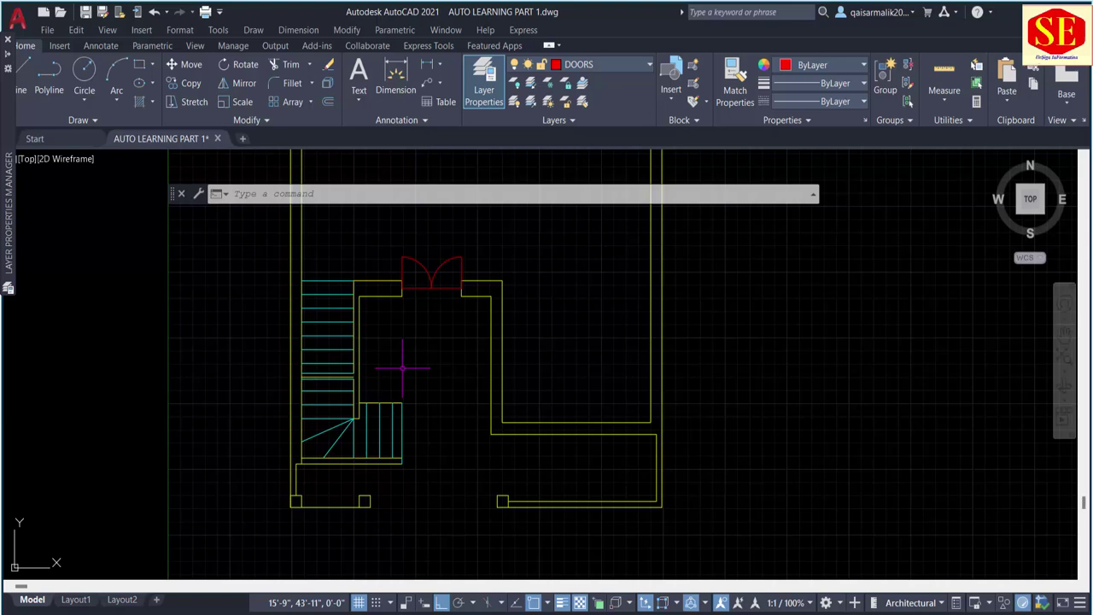
Step: Add a trial 13'-4 1/2" linear dimension along the wall, then erase it
left_click(427, 65)
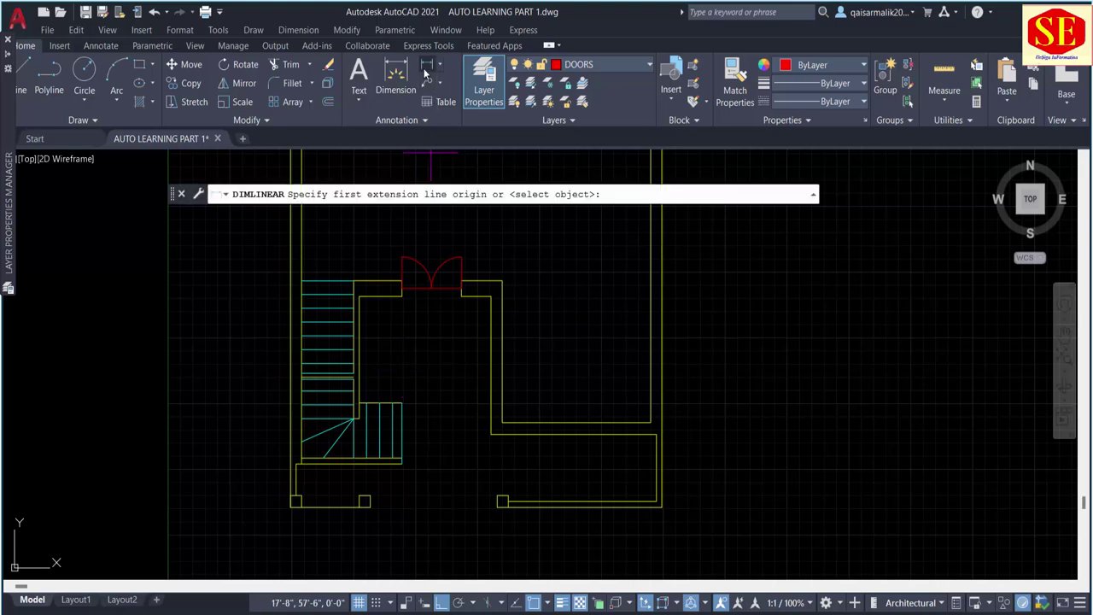
left_click(475, 293)
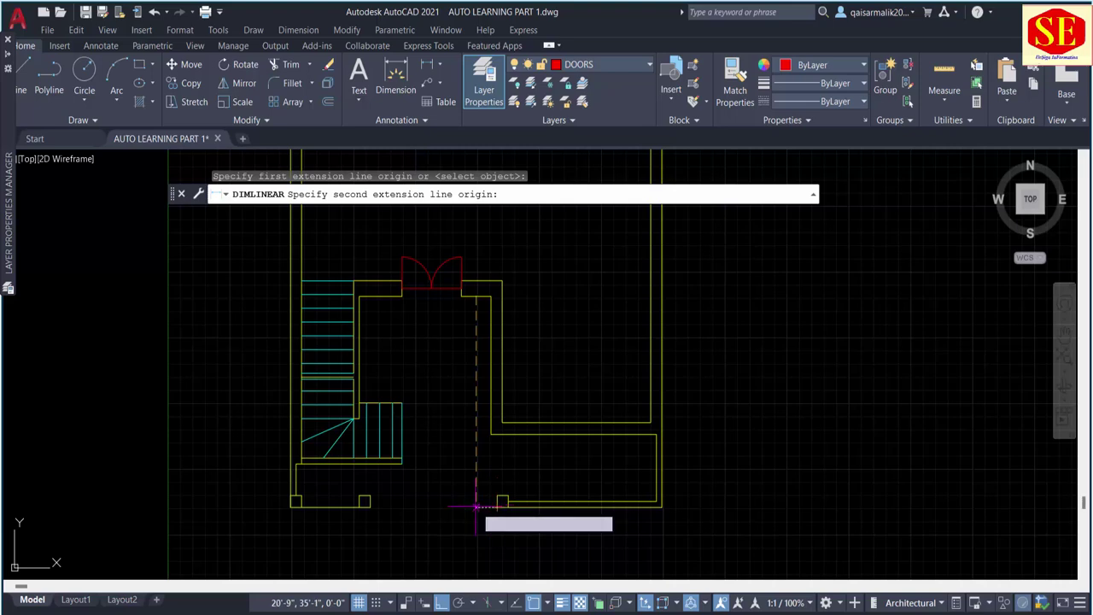
left_click(476, 506)
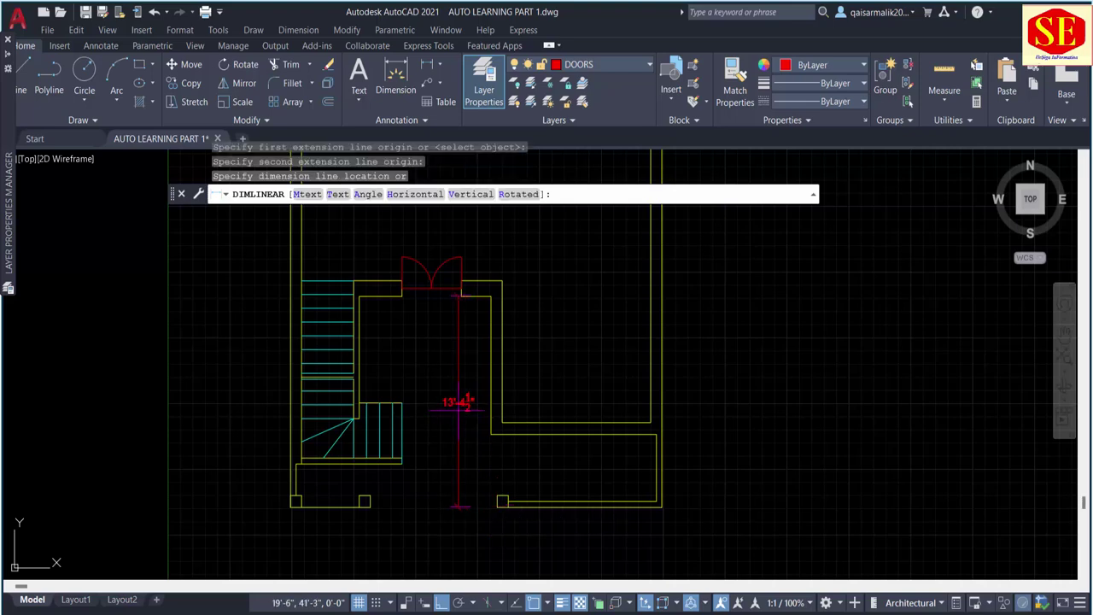
left_click(459, 403)
key("Escape")
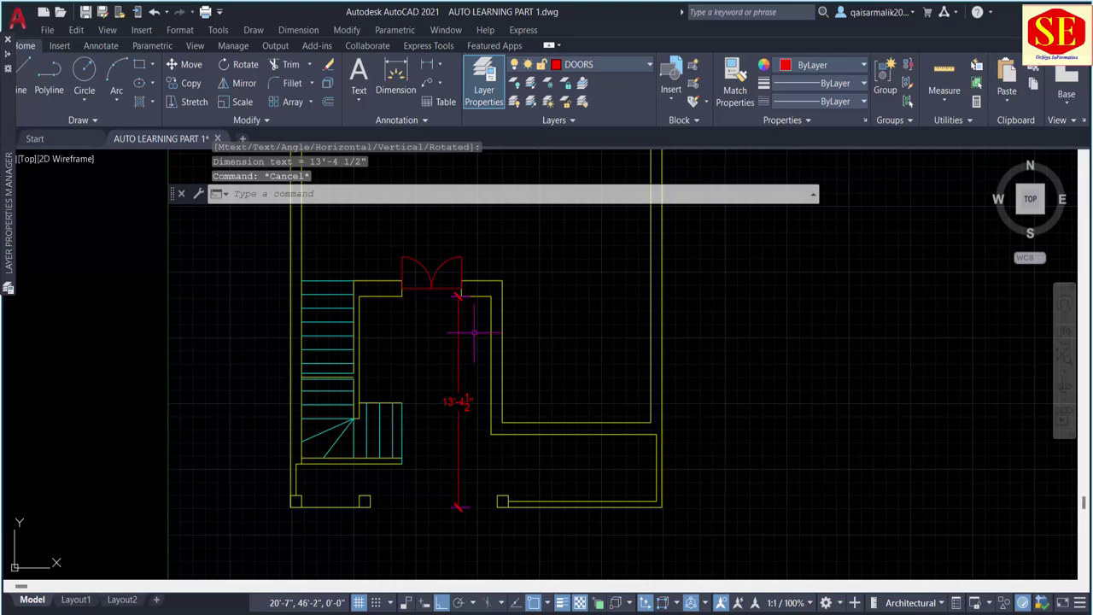
left_click(472, 332)
left_click(451, 355)
type("e")
key("Return")
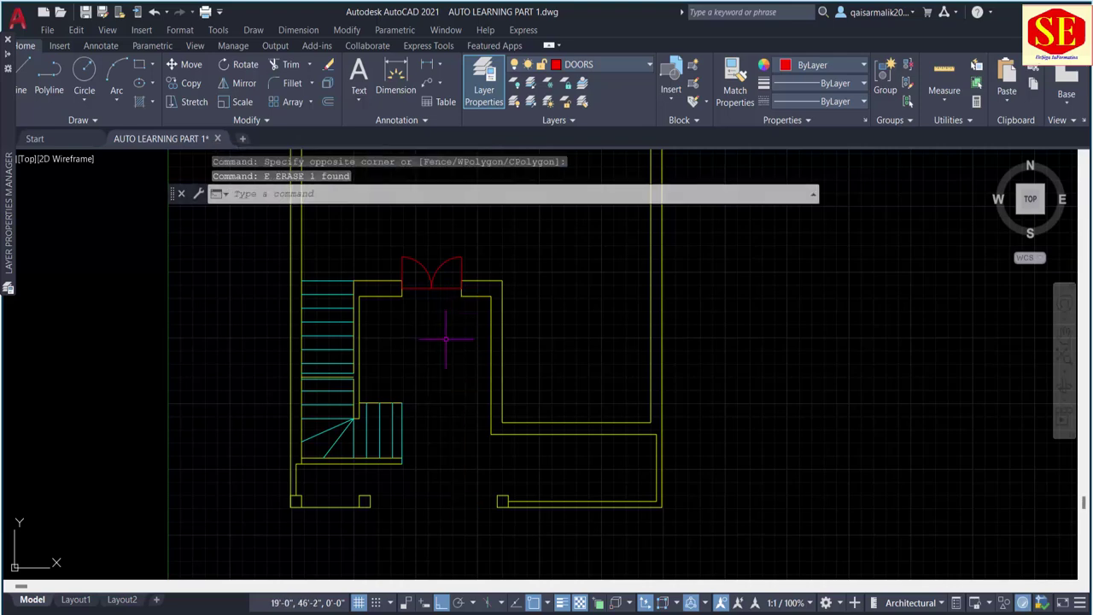
Step: Start another linear dimension from the wall corner by the door to the right inner wall, then cancel it
type("dli")
key("Return")
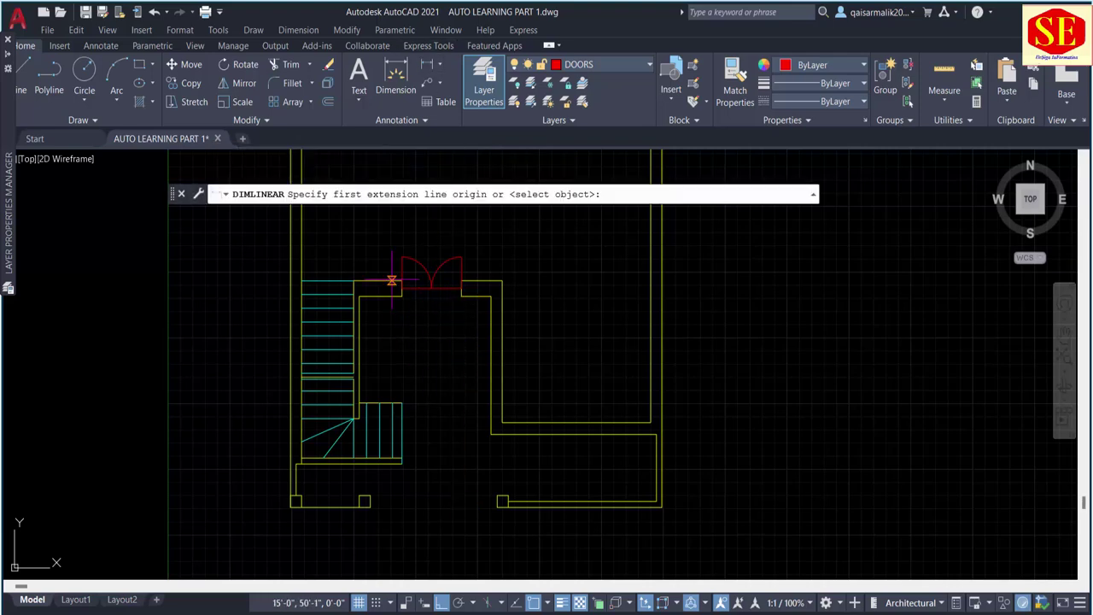
left_click(359, 333)
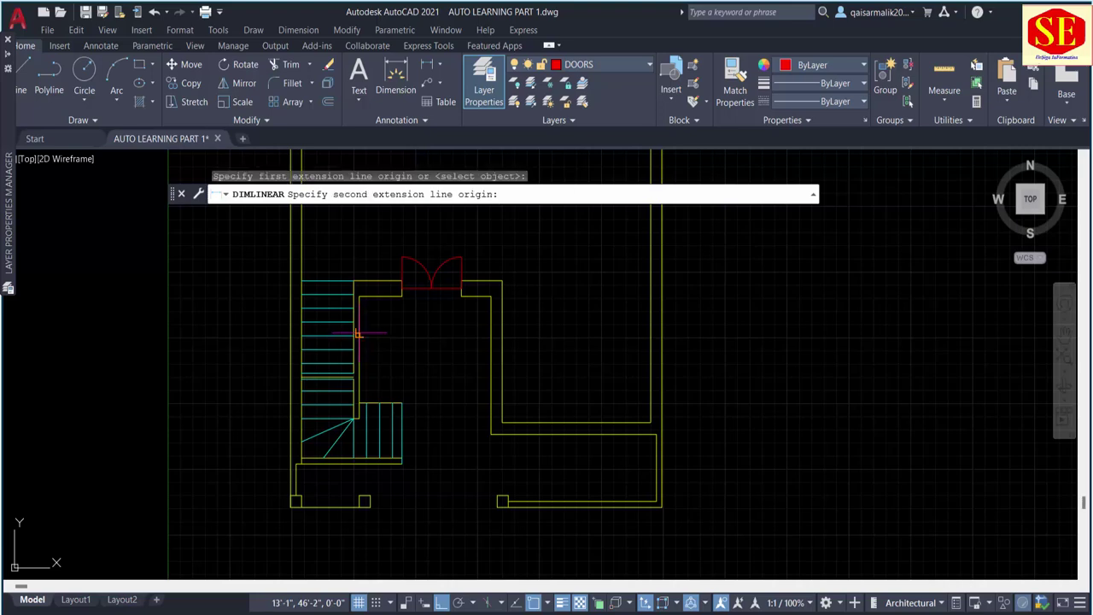
left_click(490, 333)
key("Escape")
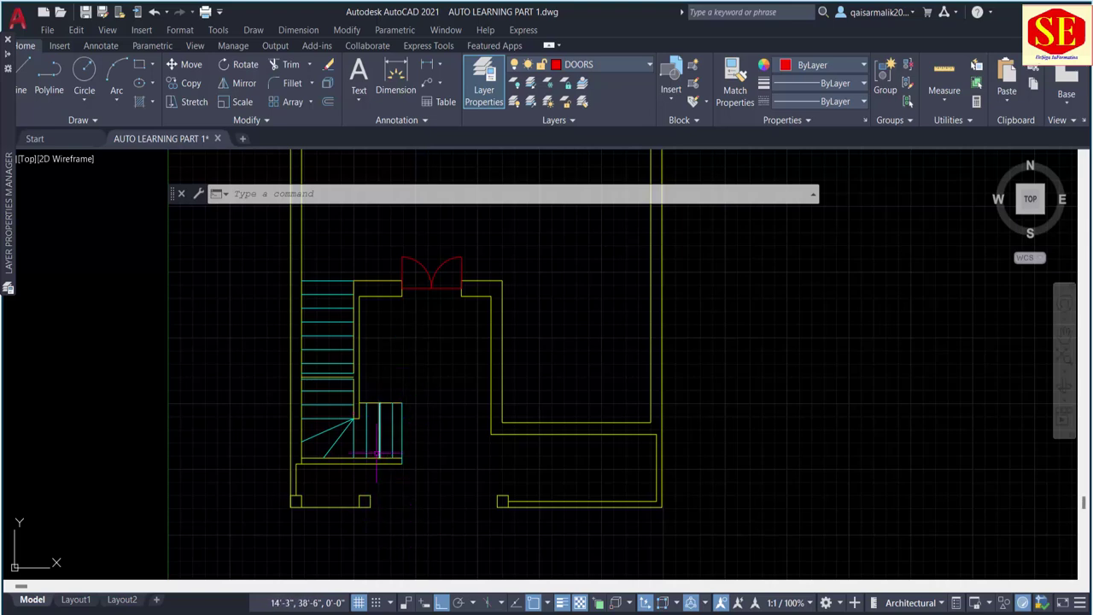
Step: Zoom in and out to check the plan against the reference
scroll(409, 476, "down", 1)
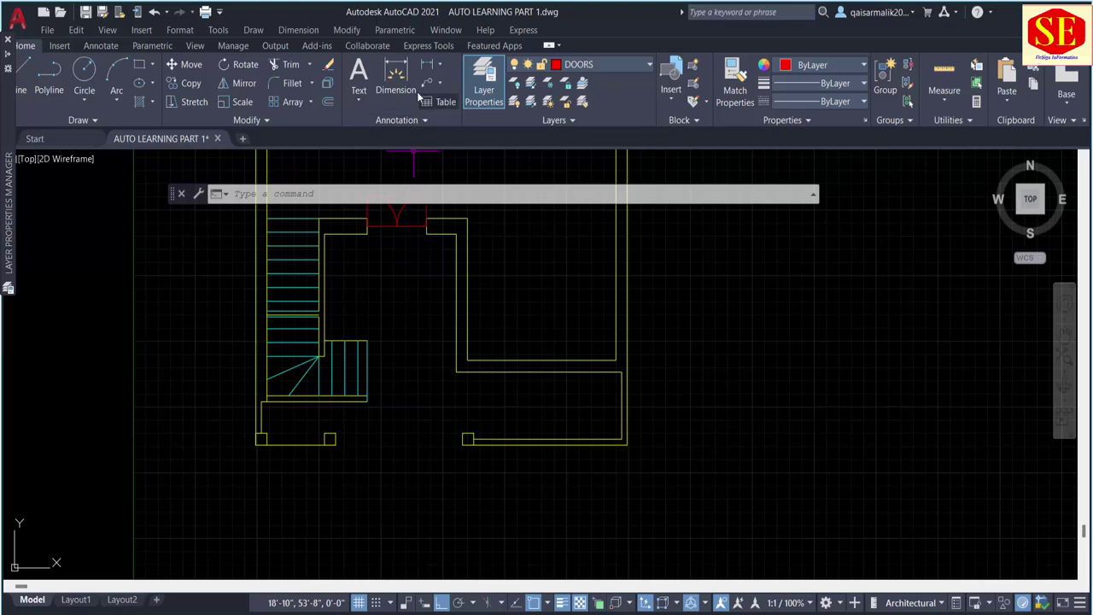
scroll(397, 437, "down", 3)
scroll(744, 442, "up", 4)
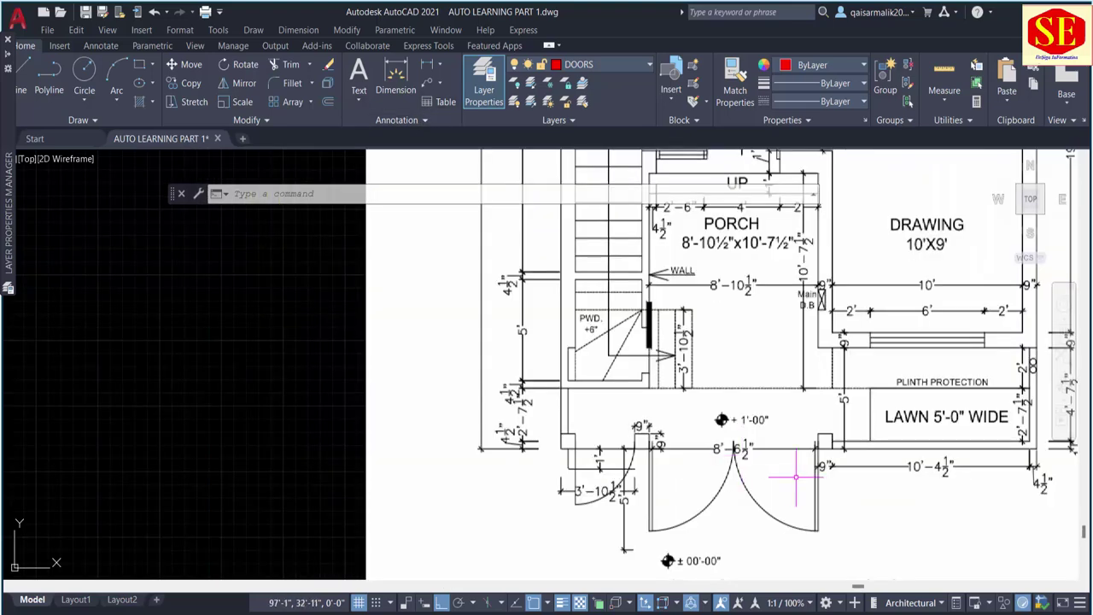
scroll(803, 444, "down", 4)
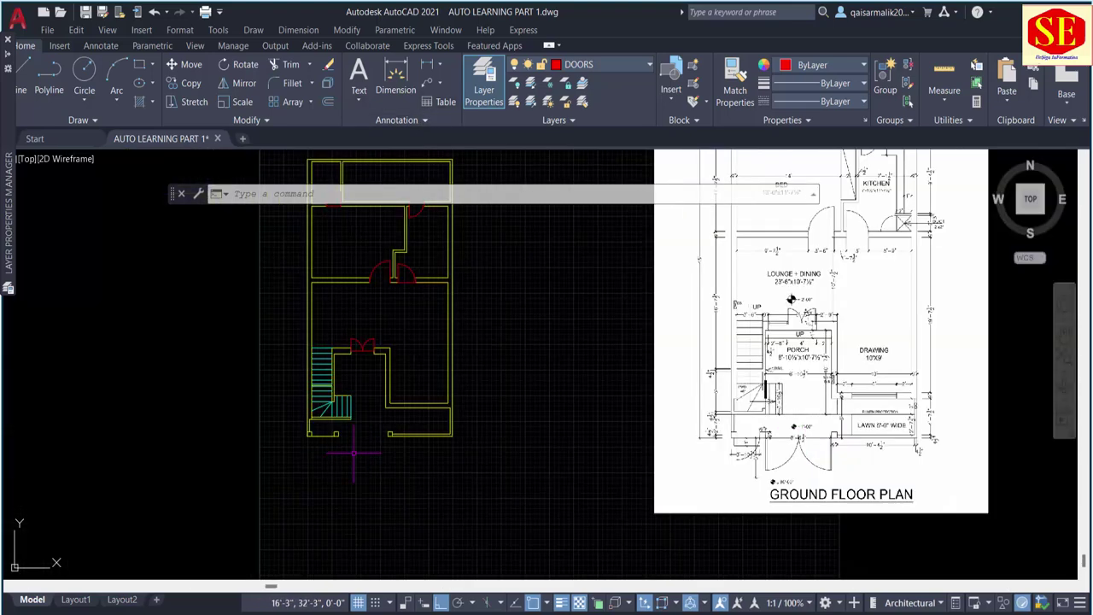
scroll(352, 450, "up", 4)
type("l")
key("Return")
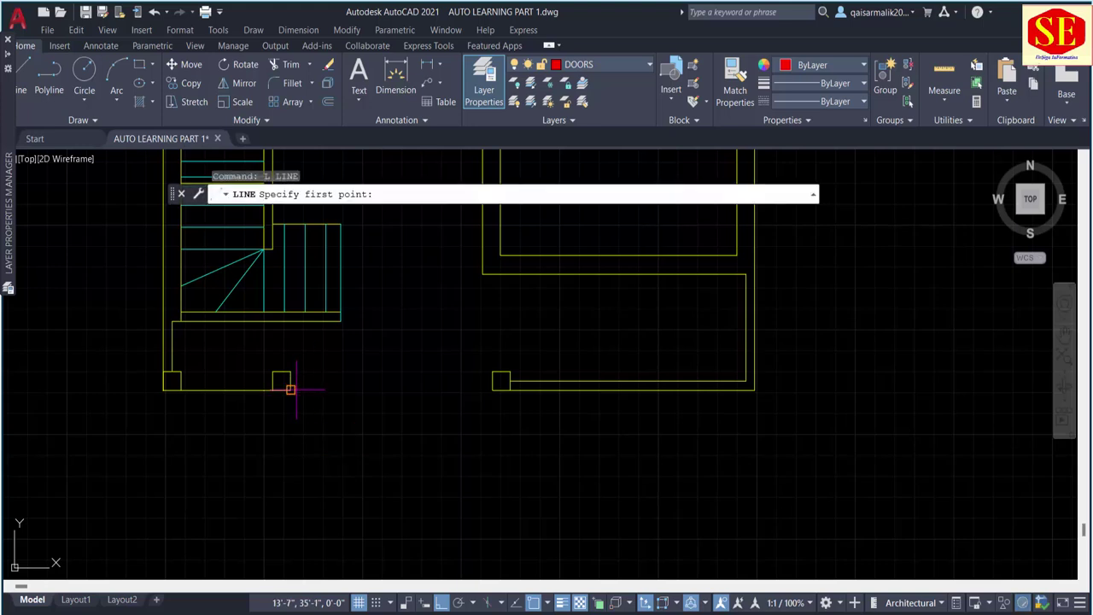
Step: Draw a red line across the front-wall door opening between the jambs
left_click(290, 389)
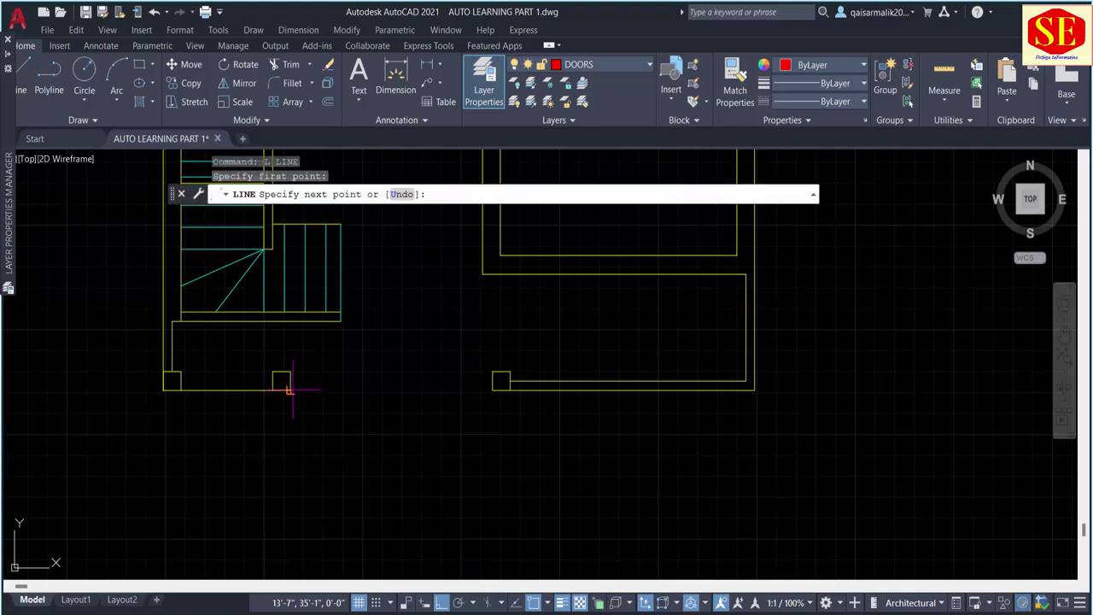
left_click(492, 391)
key("Escape")
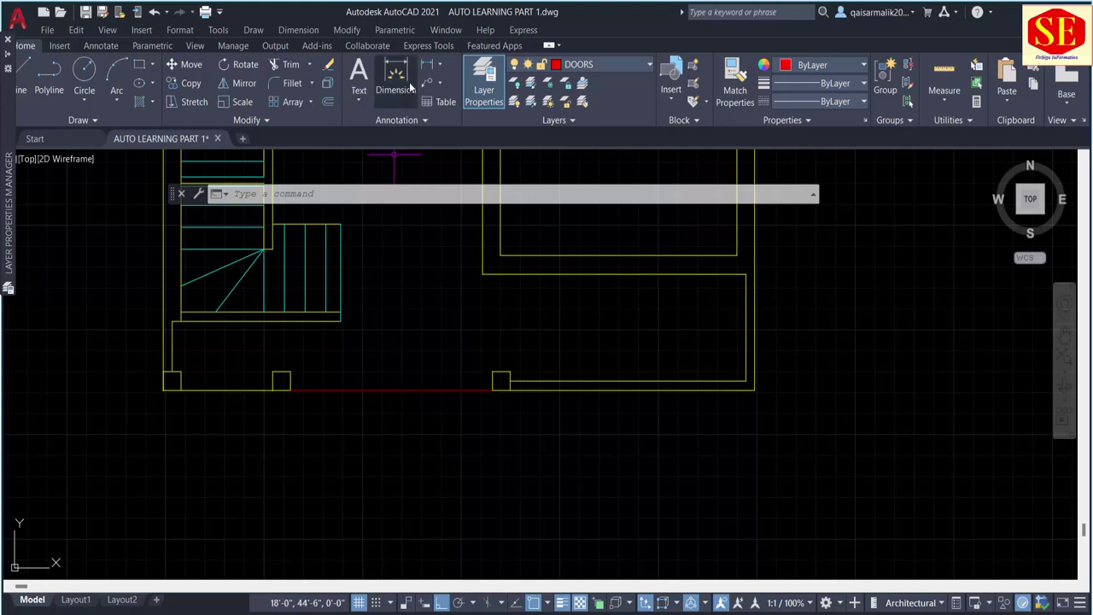
Step: Start a vertical line at the midpoint of the opening's new line
type("l")
key("Return")
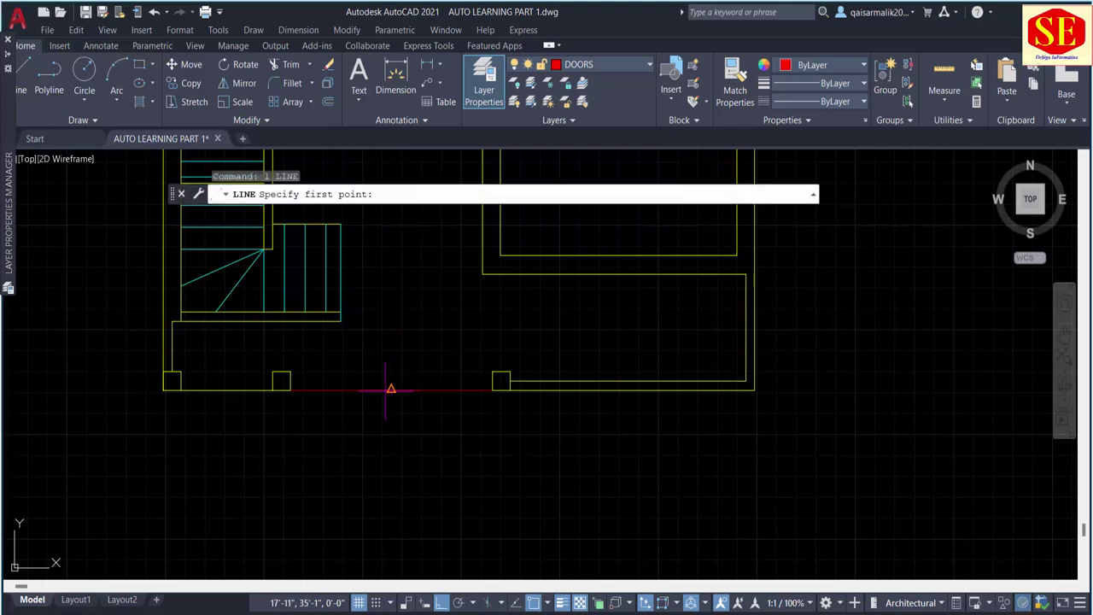
left_click(391, 390)
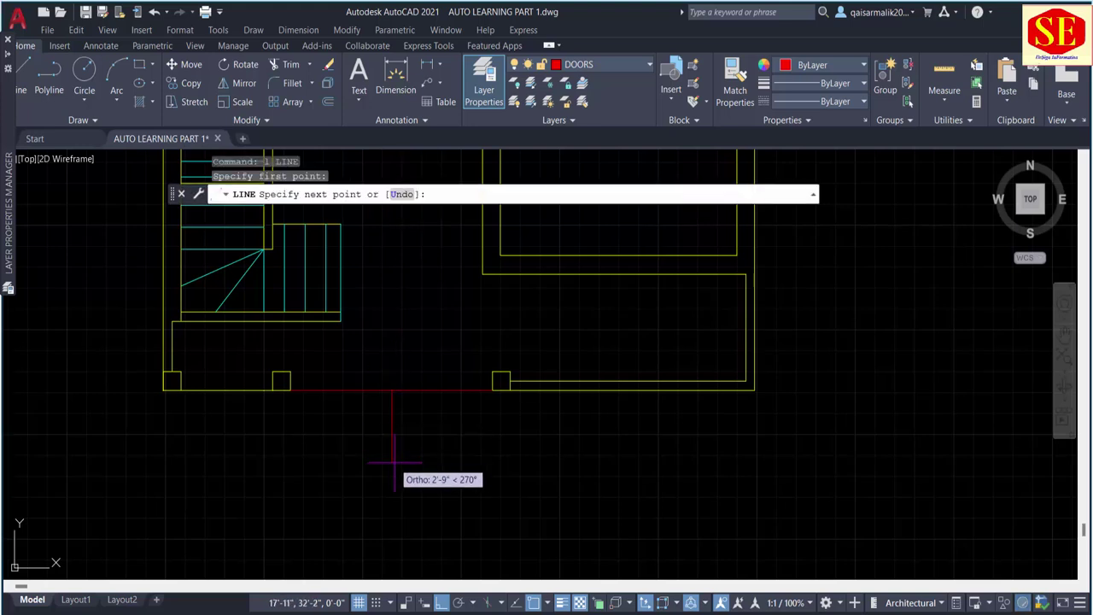
left_click(422, 67)
Step: Dimension both halves of the opening from its midpoint to each jamb, each 4'-3½"
left_click(391, 397)
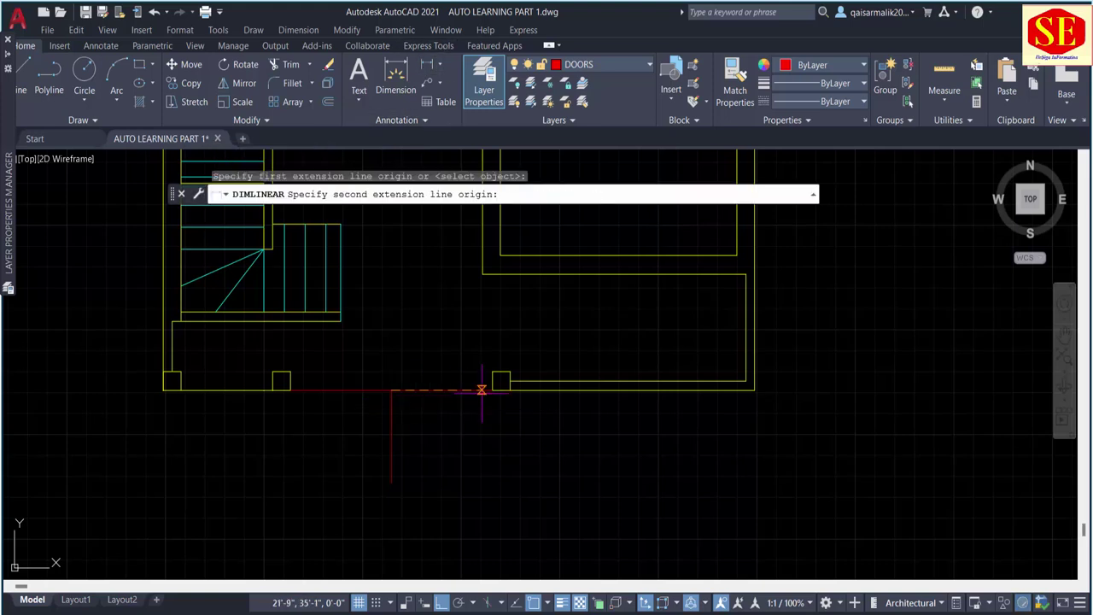
left_click(491, 390)
left_click(479, 410)
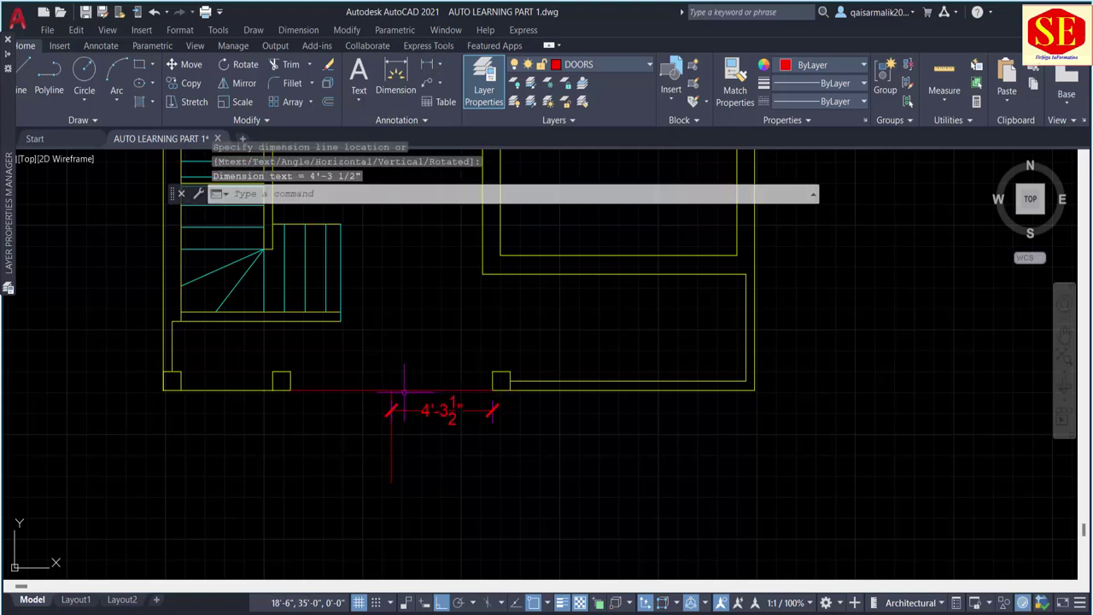
key("Return")
left_click(391, 389)
left_click(291, 391)
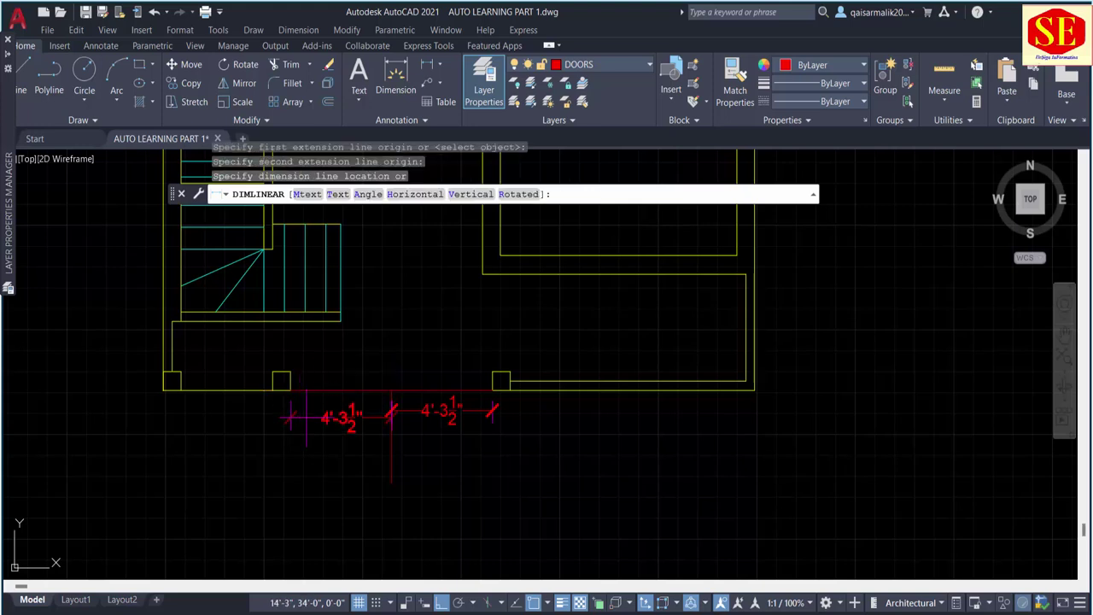
left_click(342, 411)
key("Escape")
Step: Erase the two 4'-3½" check dimensions and the vertical midpoint line
left_click(401, 435)
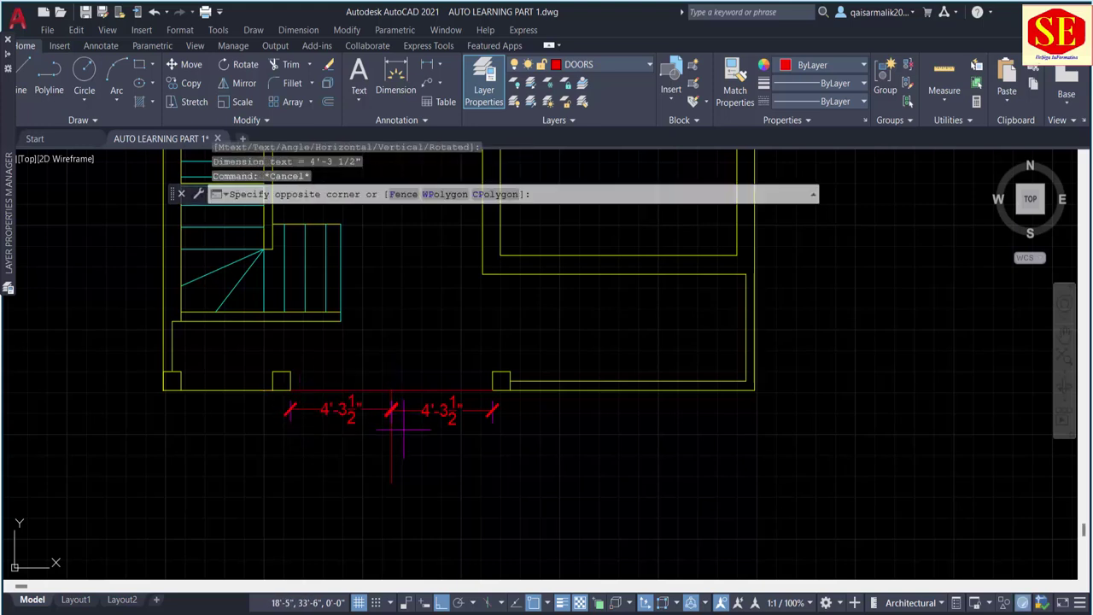
left_click(380, 417)
left_click(438, 392)
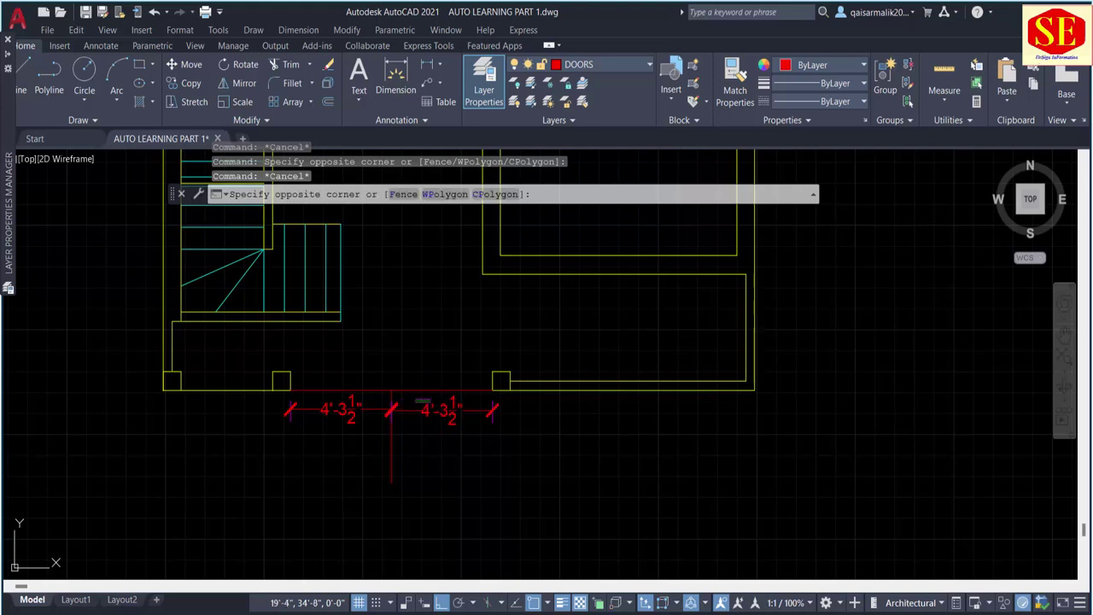
left_click(364, 414)
type("e")
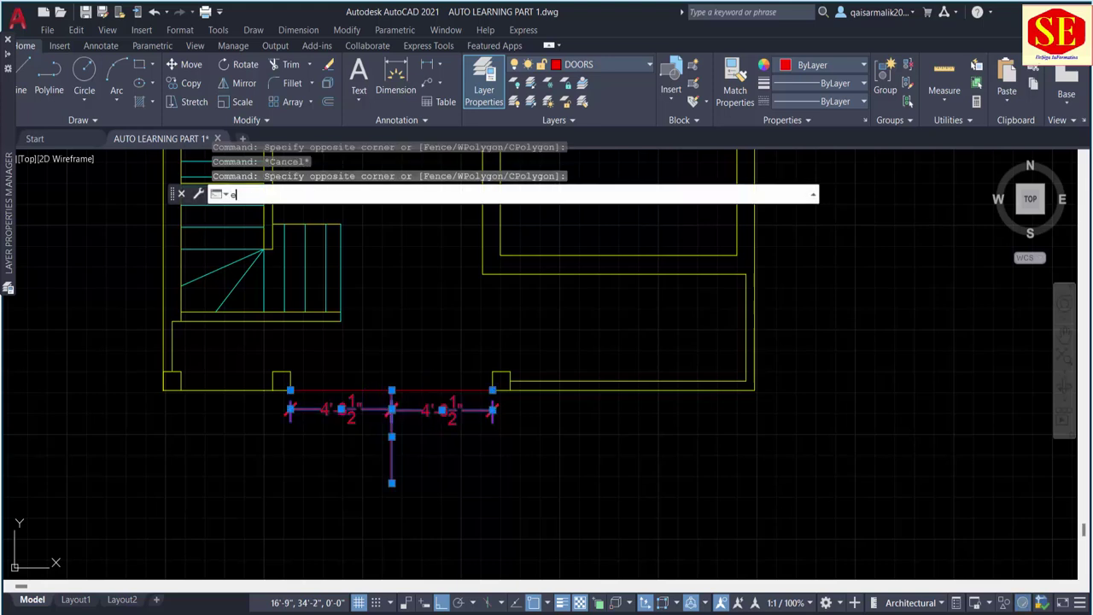
key("Return")
type("l")
key("Return")
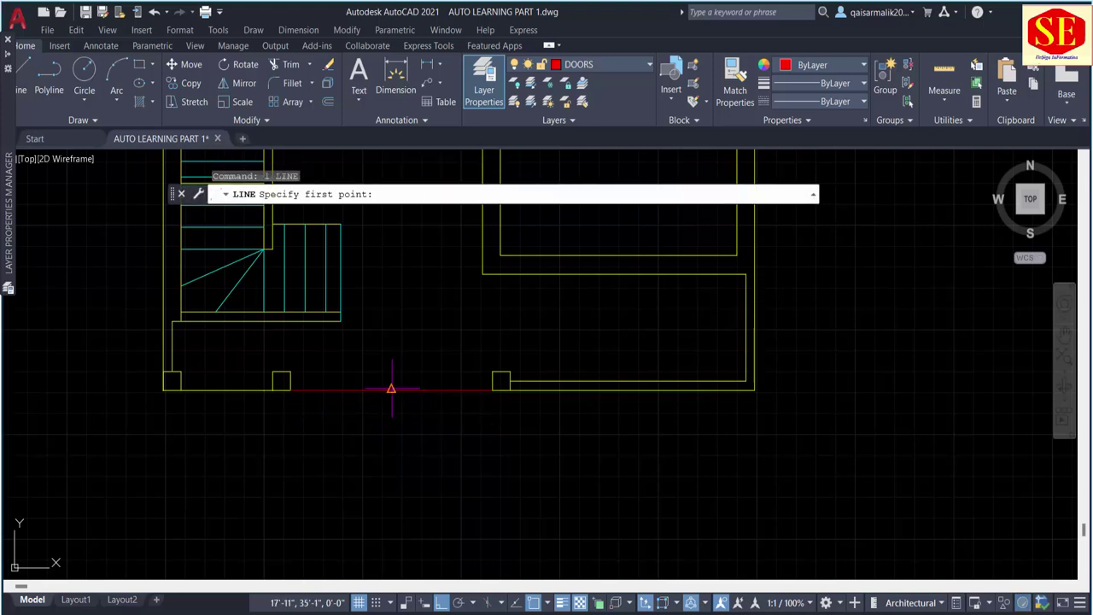
Step: Draw a 4'-3½" vertical line straight down from the opening's midpoint
left_click(391, 389)
type("4'3.")
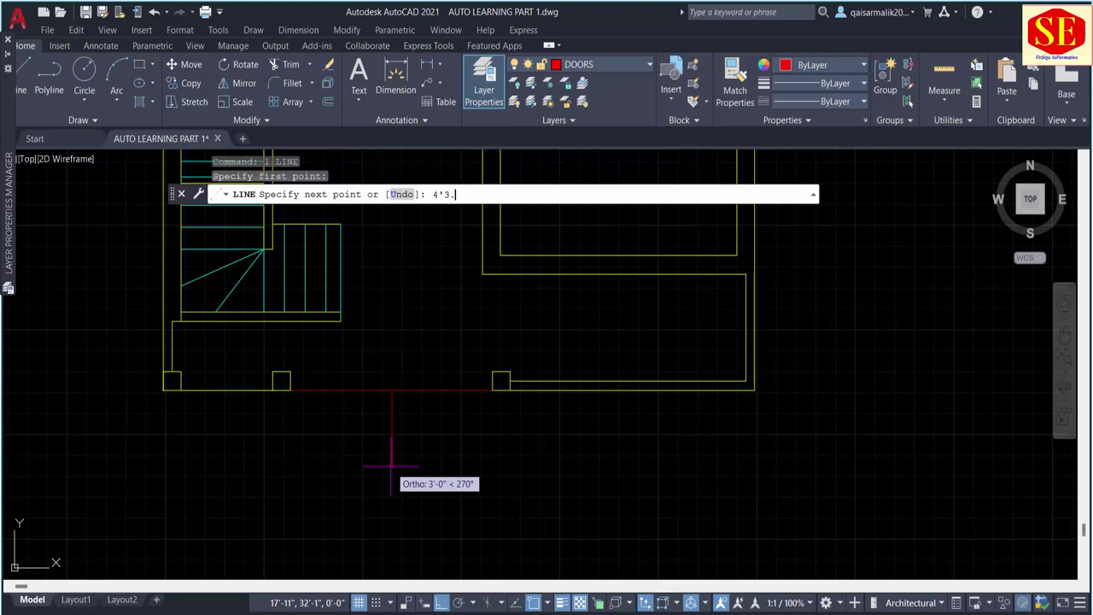
type("5")
key("Return")
key("Escape")
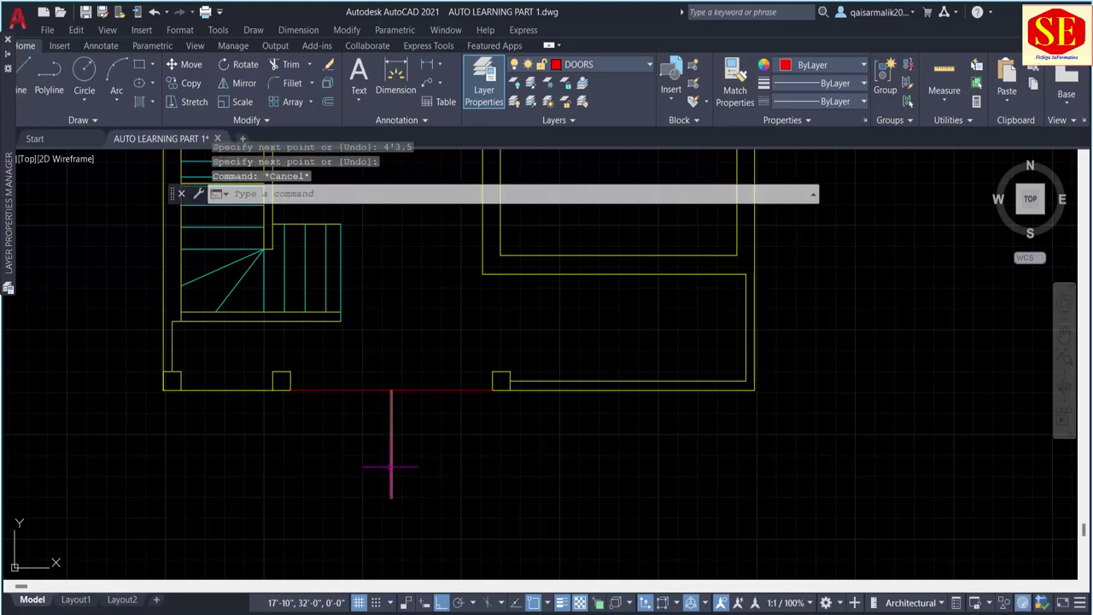
key("Escape")
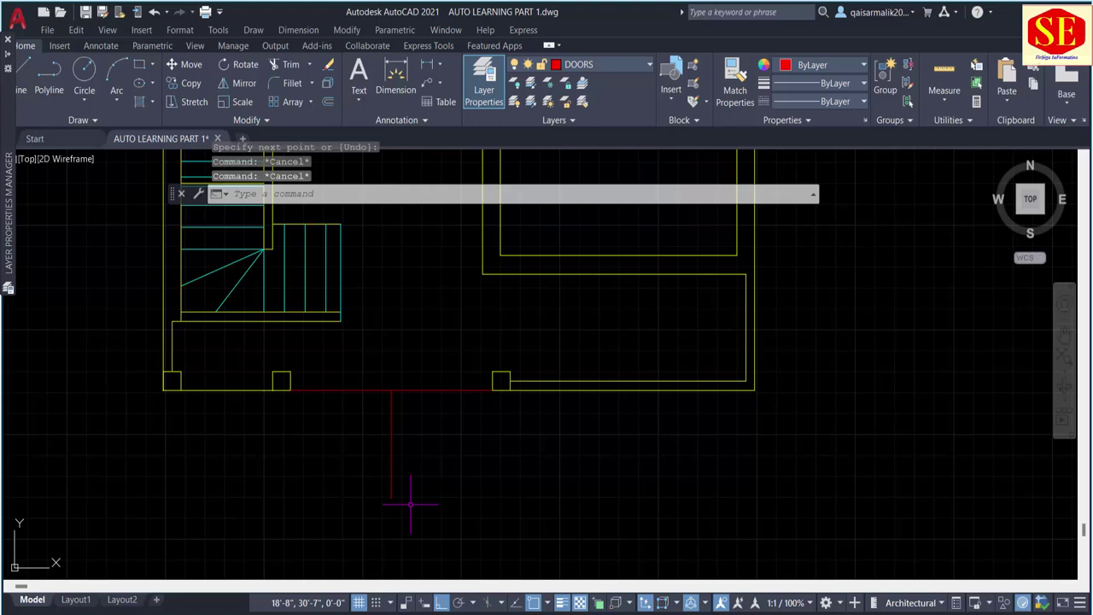
Step: Draw two circles centred on the left and right jamb corners, each reaching the opening's midpoint
type("c")
key("Return")
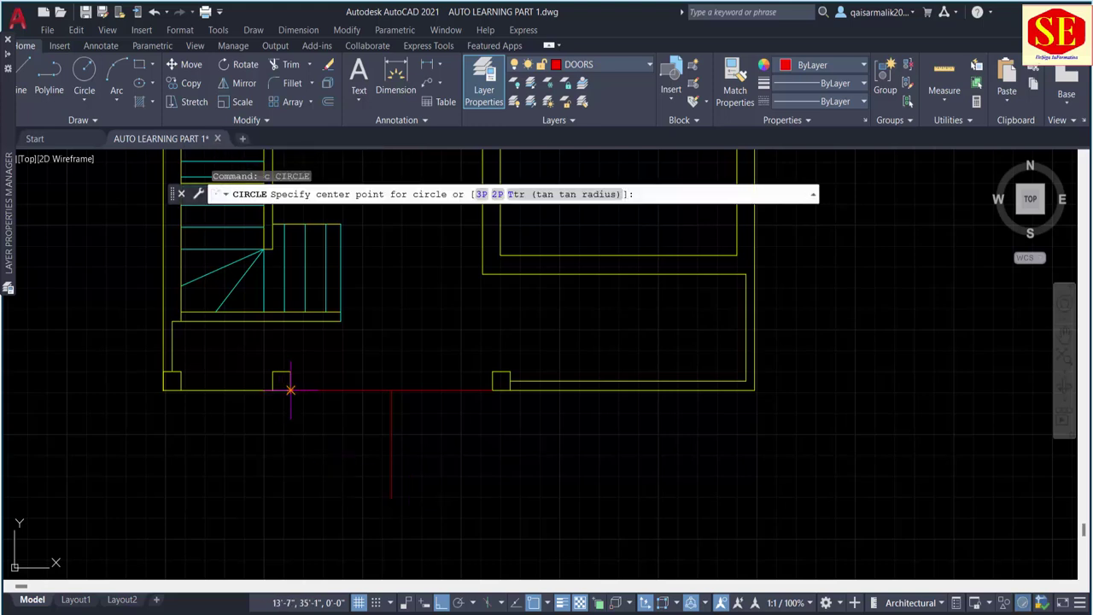
left_click(290, 390)
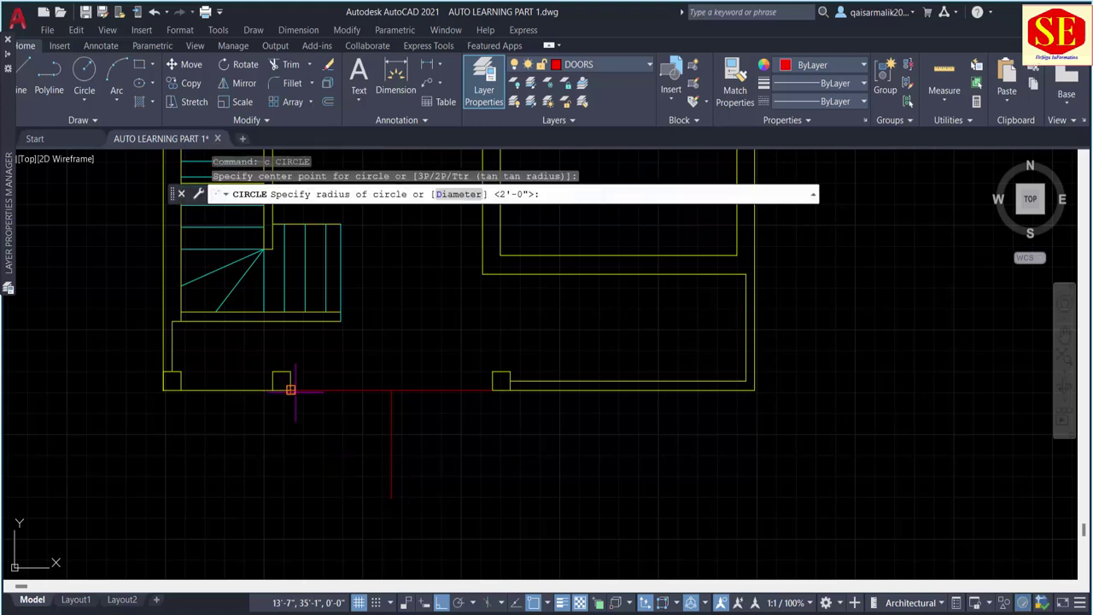
left_click(391, 390)
key("Return")
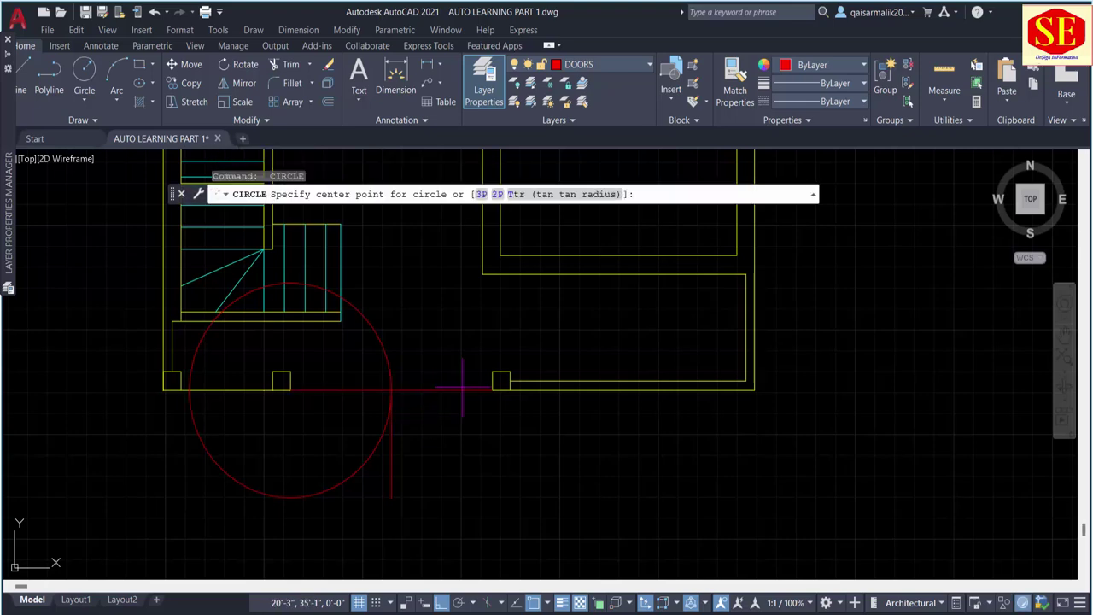
left_click(492, 389)
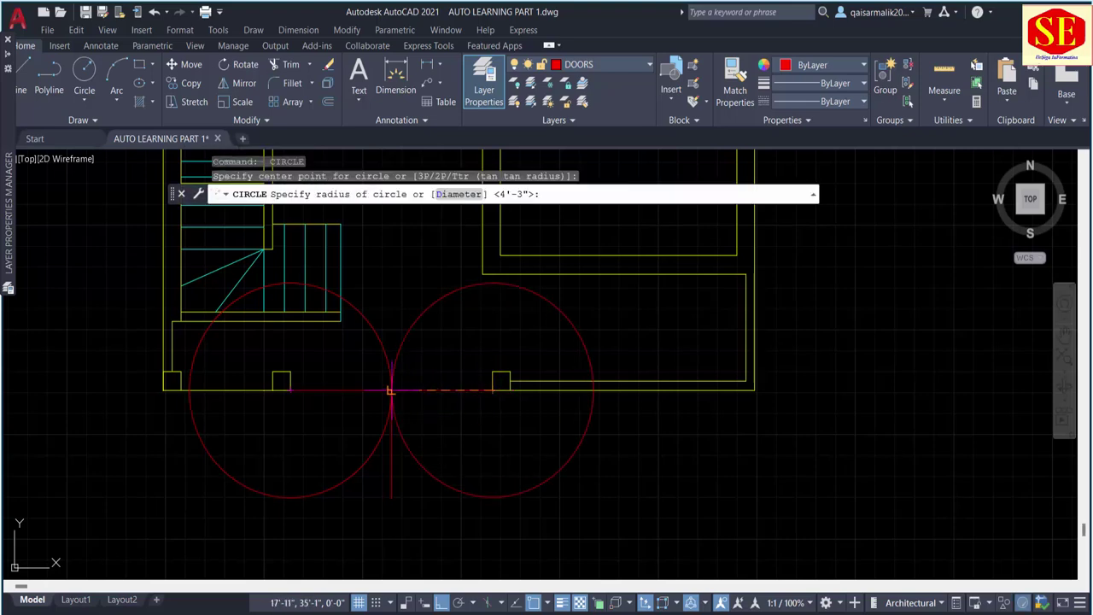
left_click(391, 390)
key("Escape")
type("c")
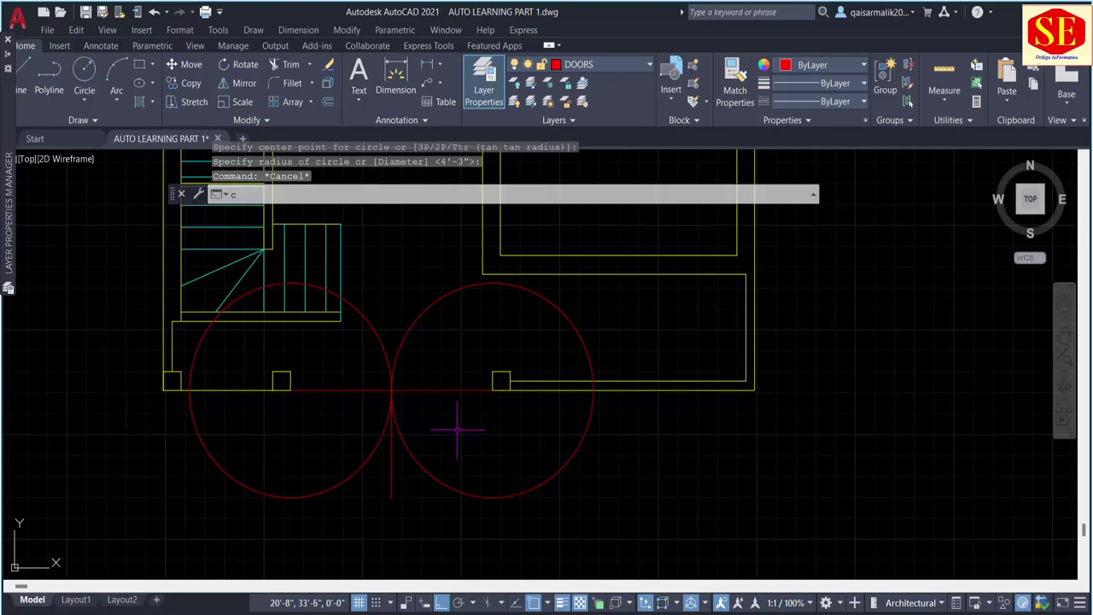
key("Escape")
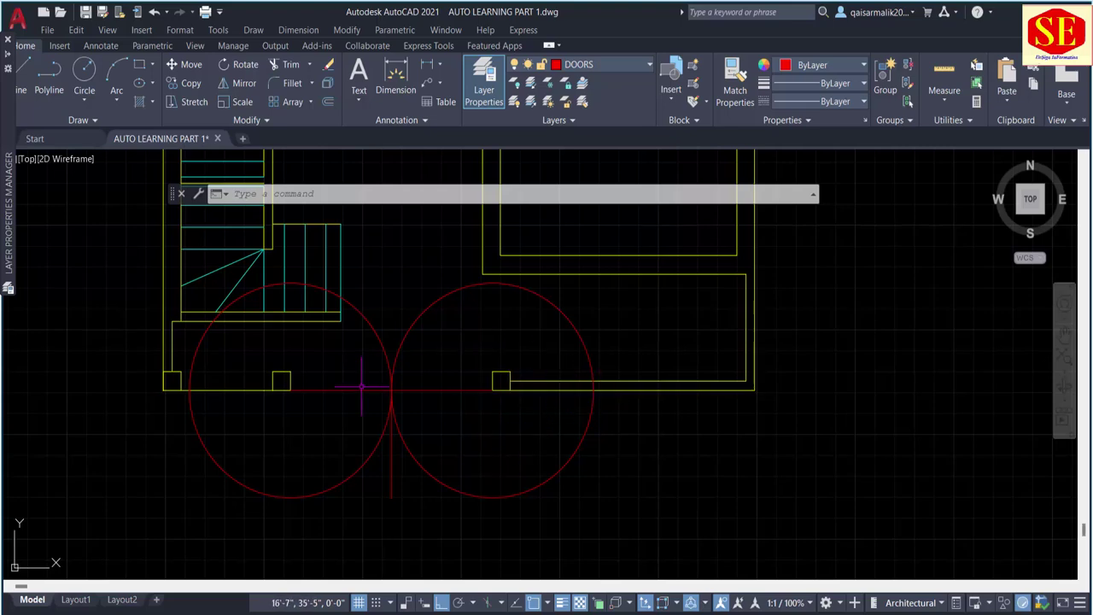
type("c")
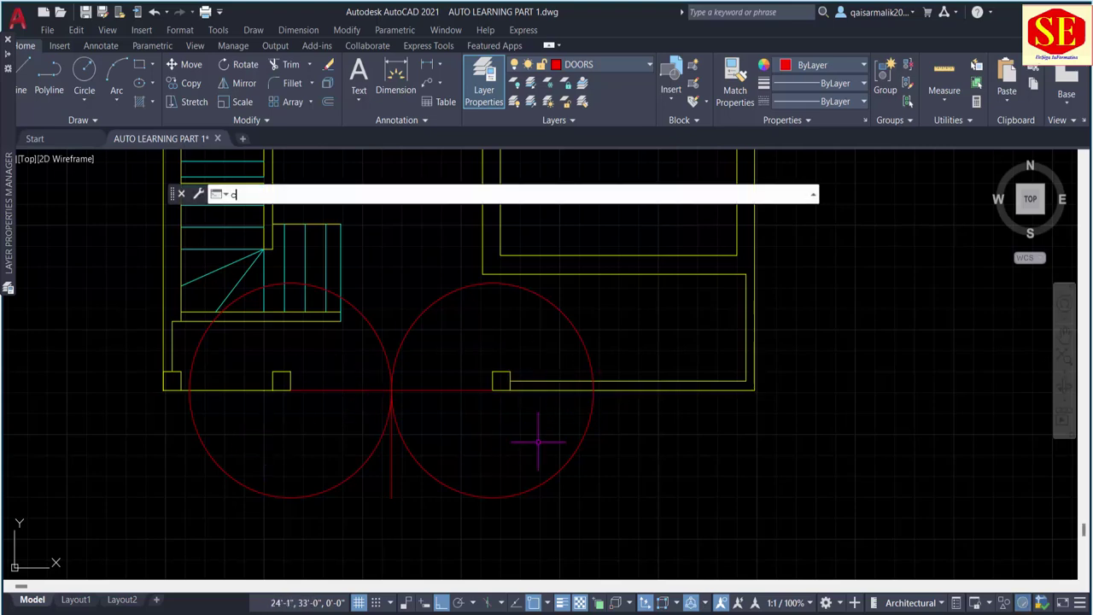
type("o")
key("Return")
Step: Copy the vertical line to the left and right jambs as door leaves
left_click(393, 467)
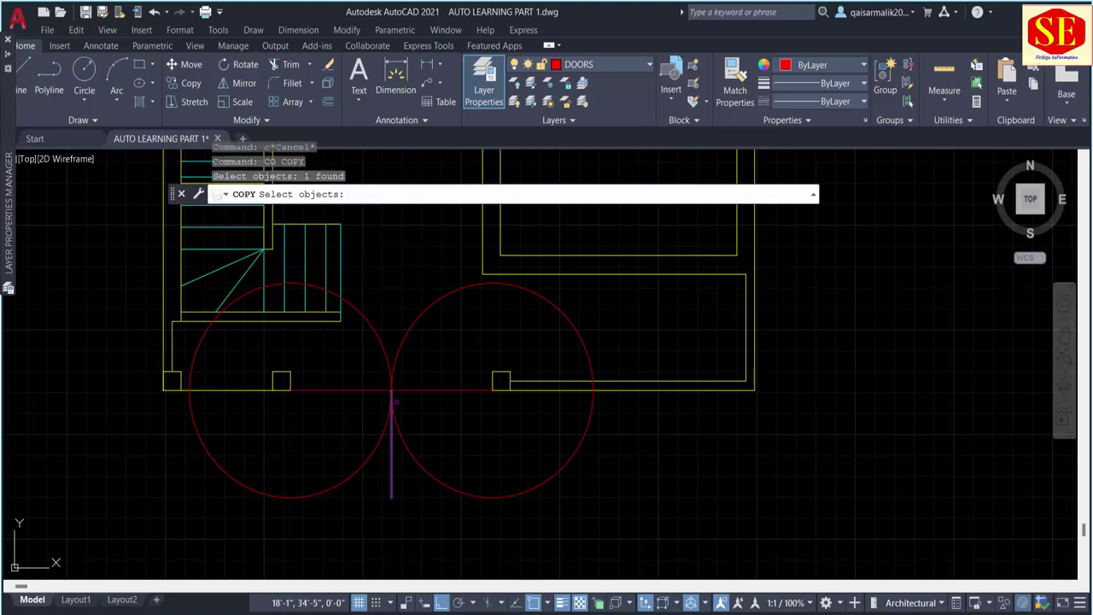
key("Return")
left_click(391, 389)
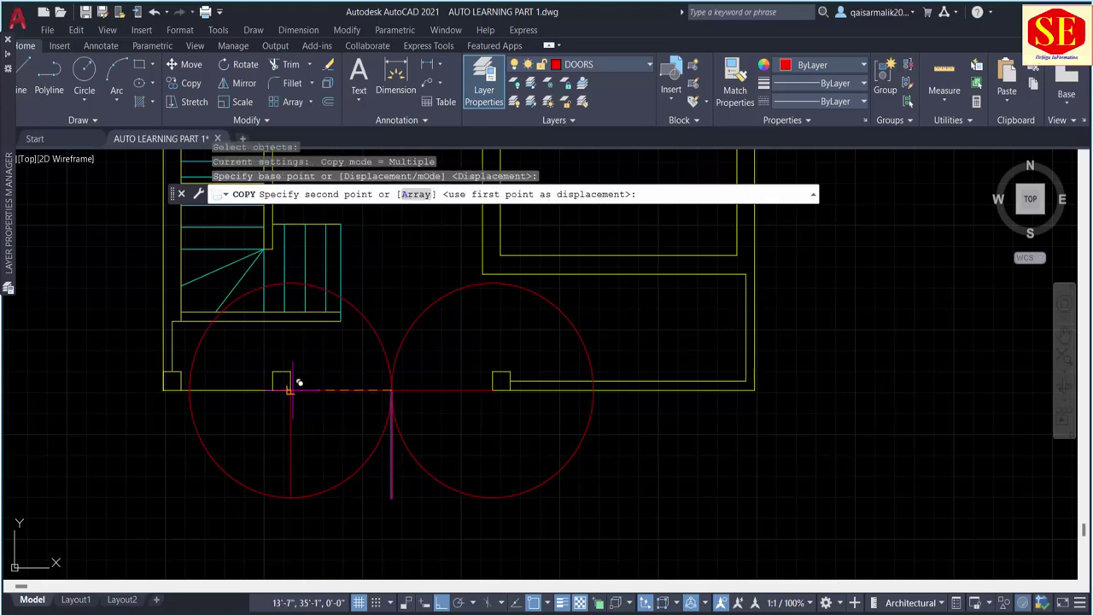
left_click(291, 389)
left_click(492, 389)
key("Escape")
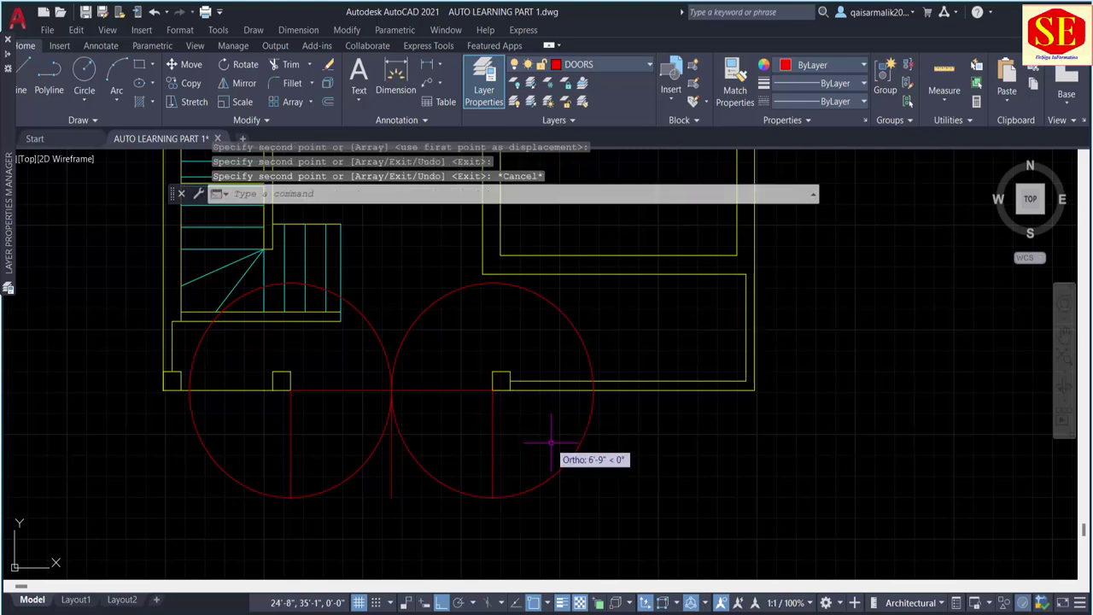
Step: Trim the circles down to two quarter-circle door swings
type("tr")
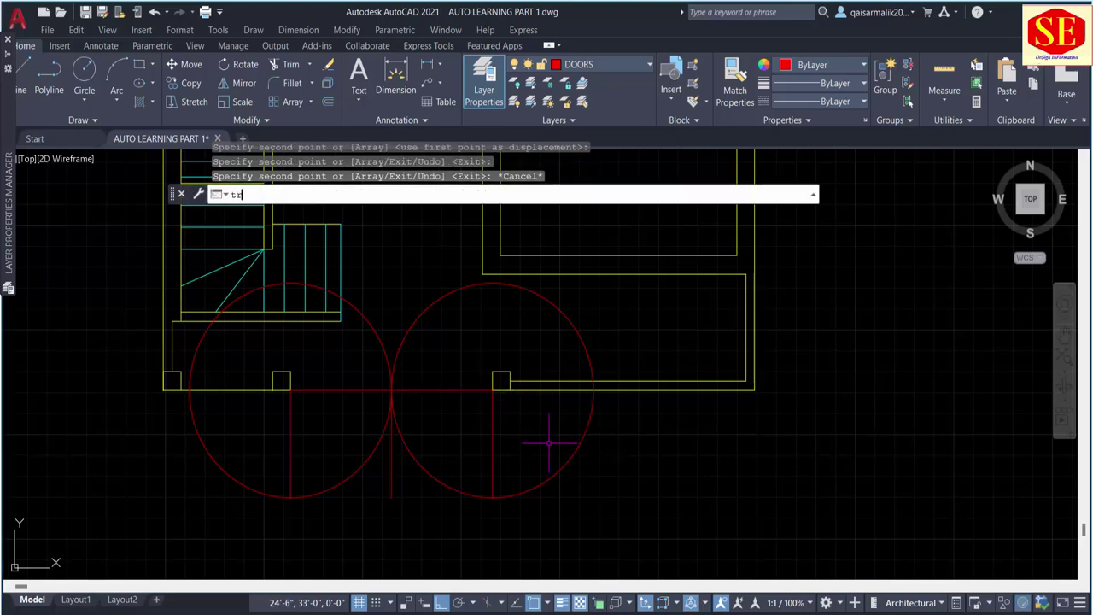
key("Return")
left_click(528, 487)
left_click(581, 348)
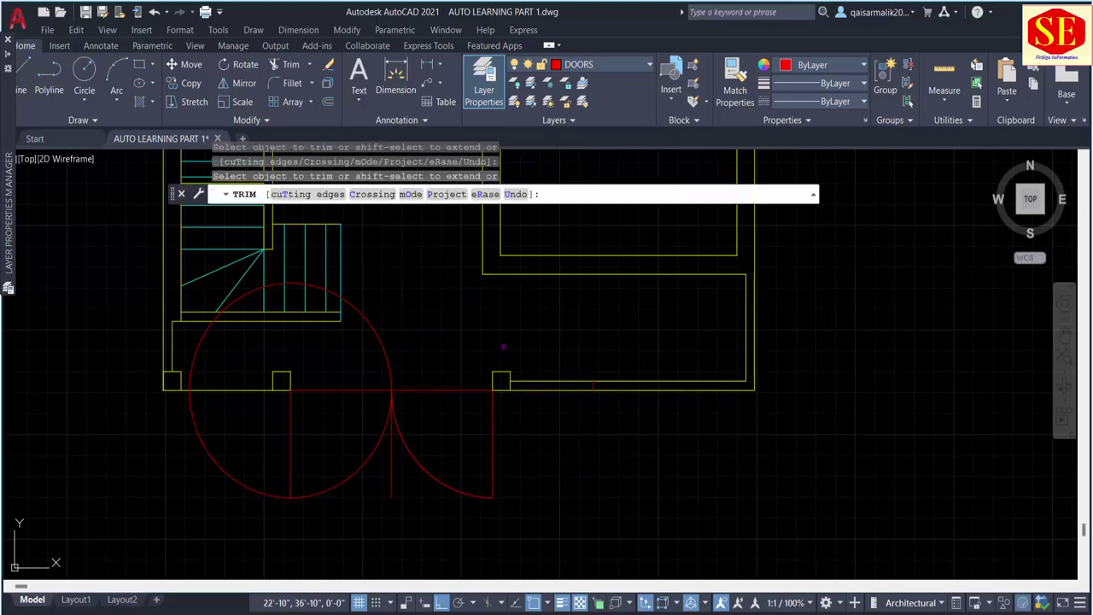
left_click_drag(392, 351, 370, 376)
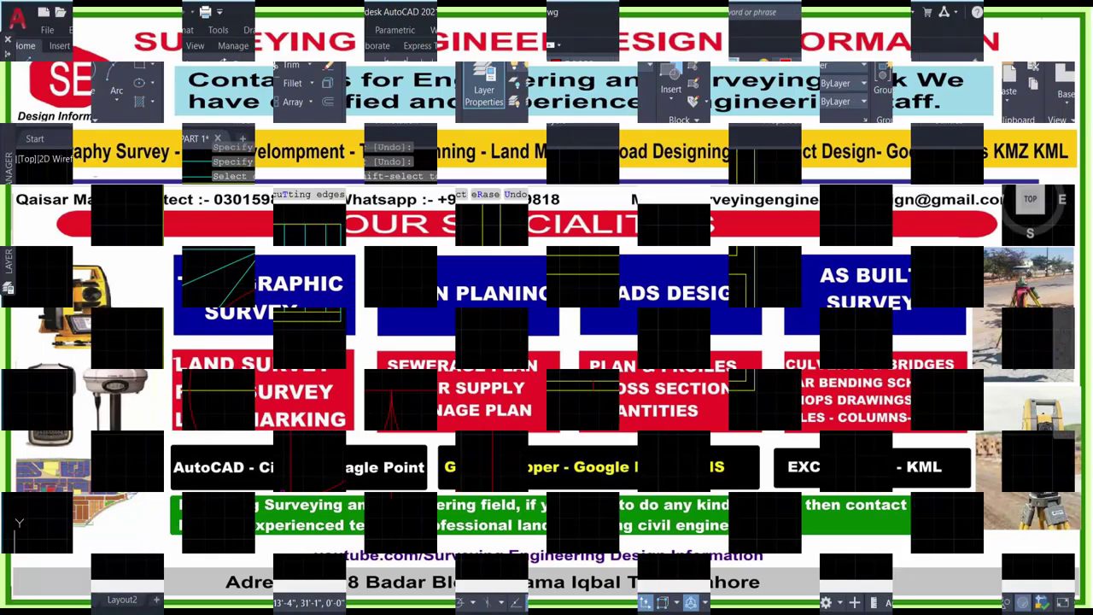
Step: Erase the leftover arc near the stairs and the door's centre vertical line
type("e")
key("Return")
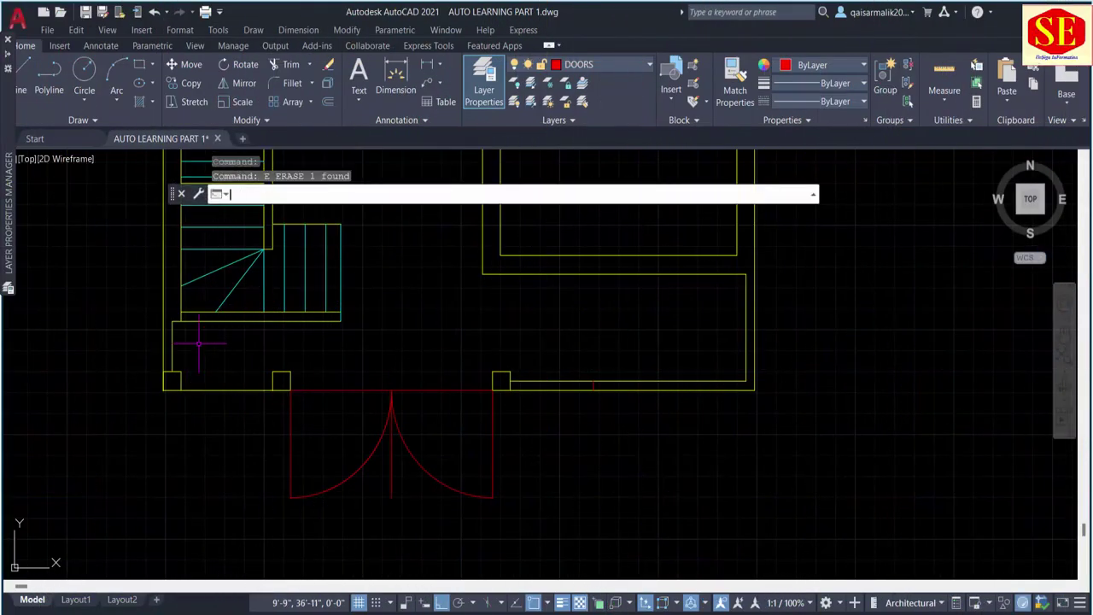
left_click(390, 476)
type("w")
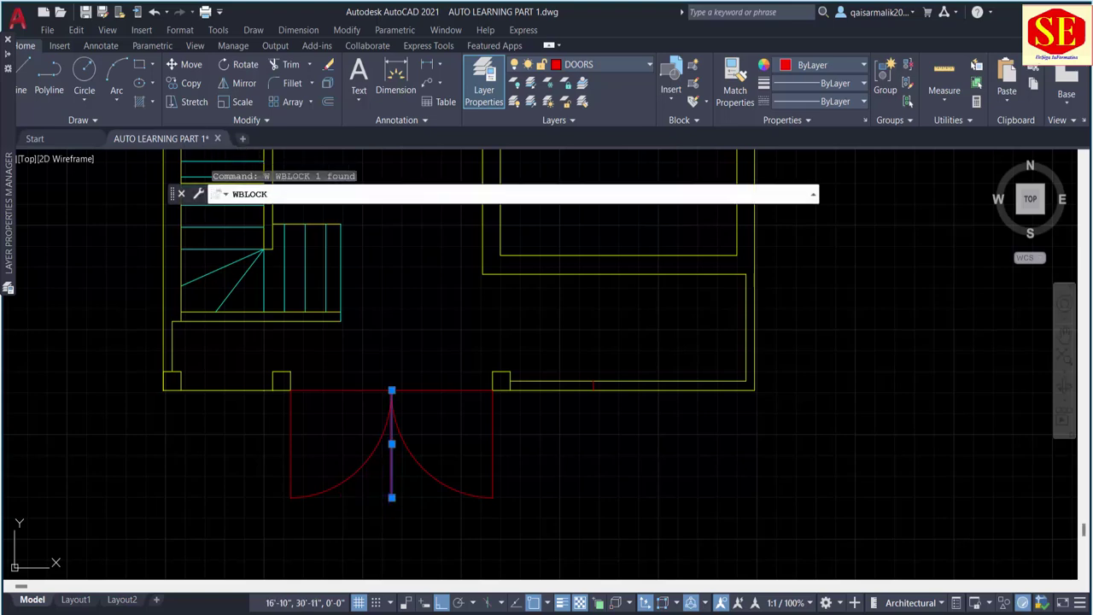
key("Return")
key("Escape")
left_click(393, 485)
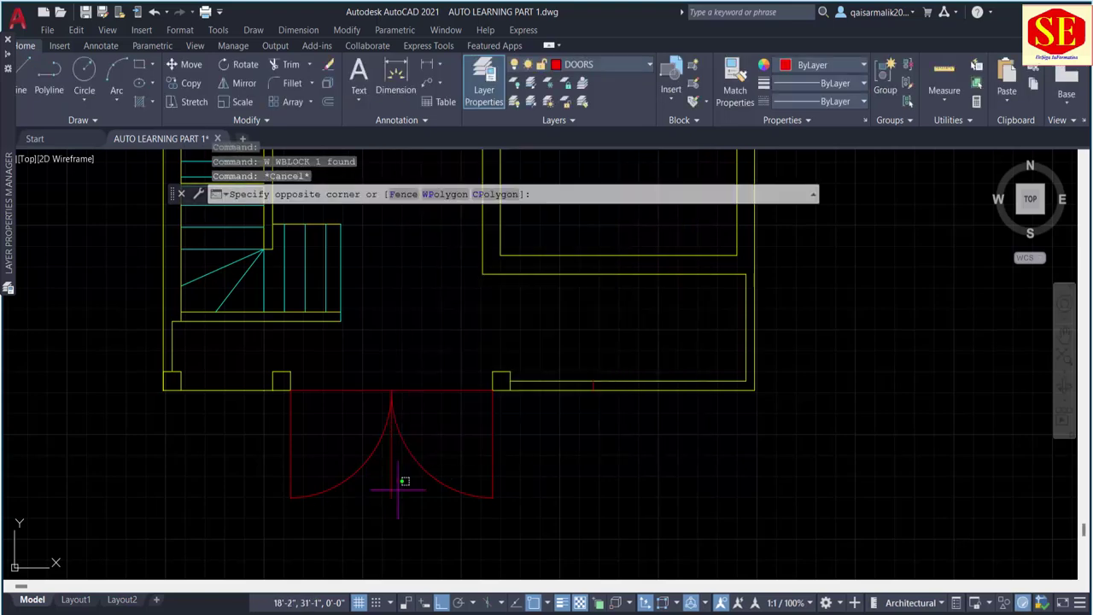
left_click(371, 500)
type("e")
key("Return")
scroll(389, 431, "down", 2)
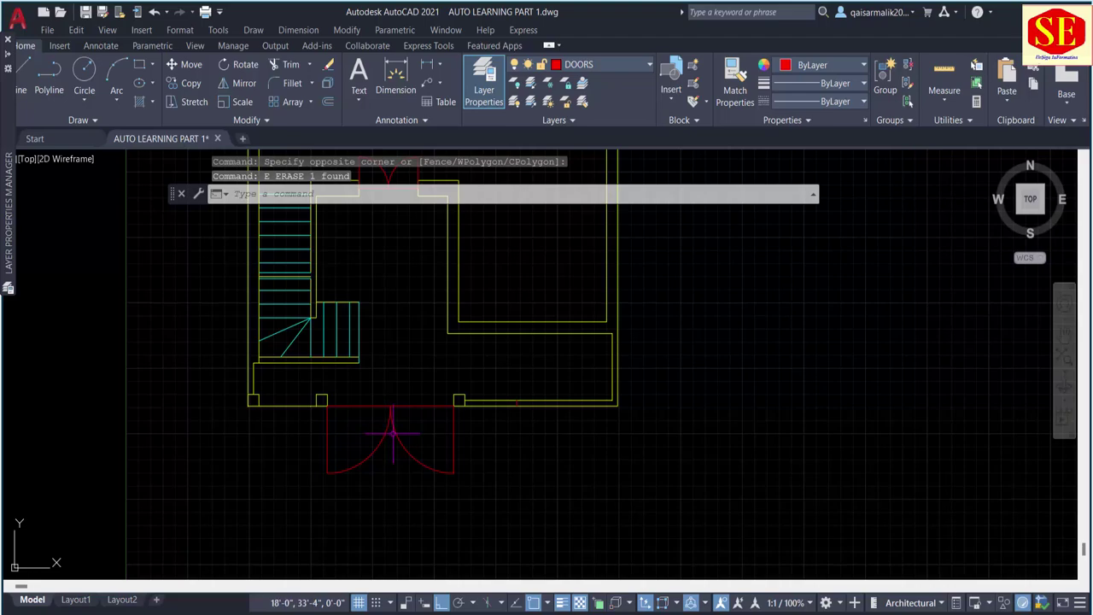
Step: Delete the stray short line beside the front entrance doors
scroll(392, 433, "down", 1)
scroll(519, 456, "down", 2)
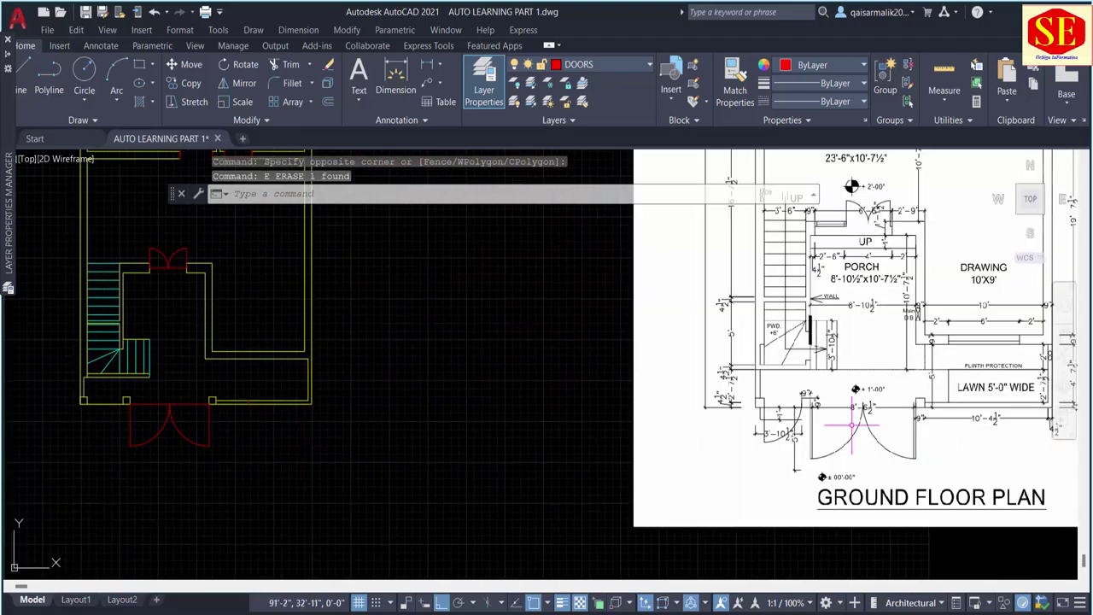
scroll(355, 420, "up", 1)
scroll(361, 420, "up", 1)
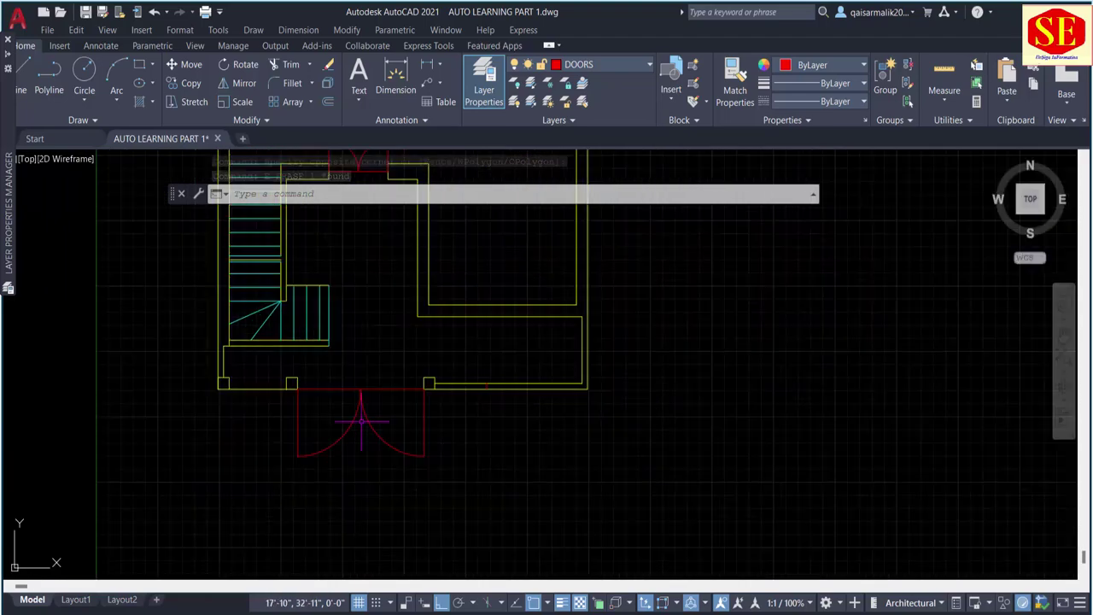
left_click(475, 360)
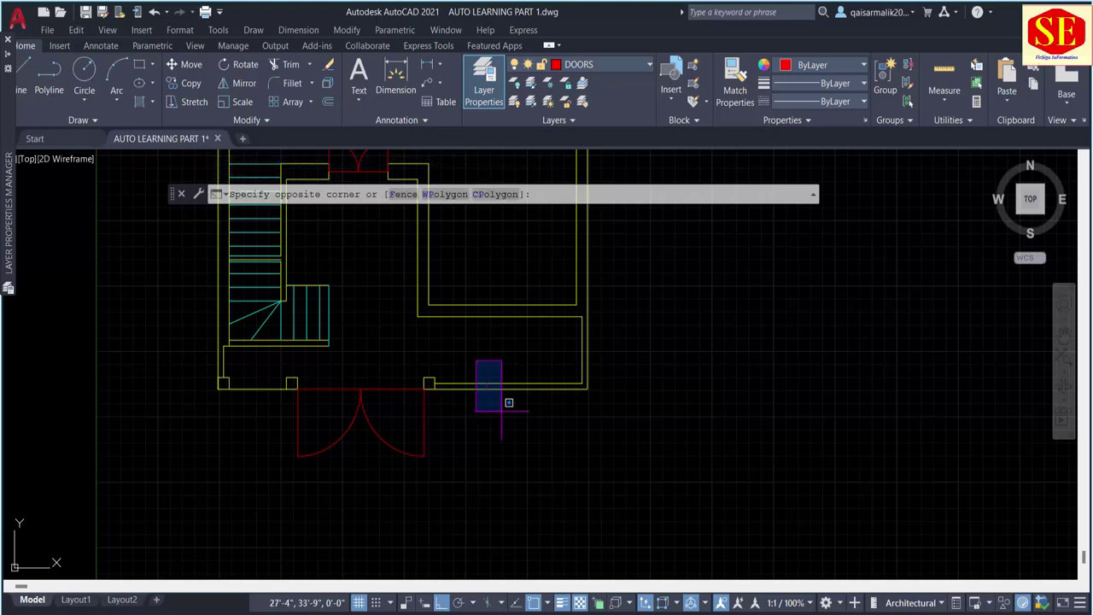
left_click(501, 411)
type("e")
key("Return")
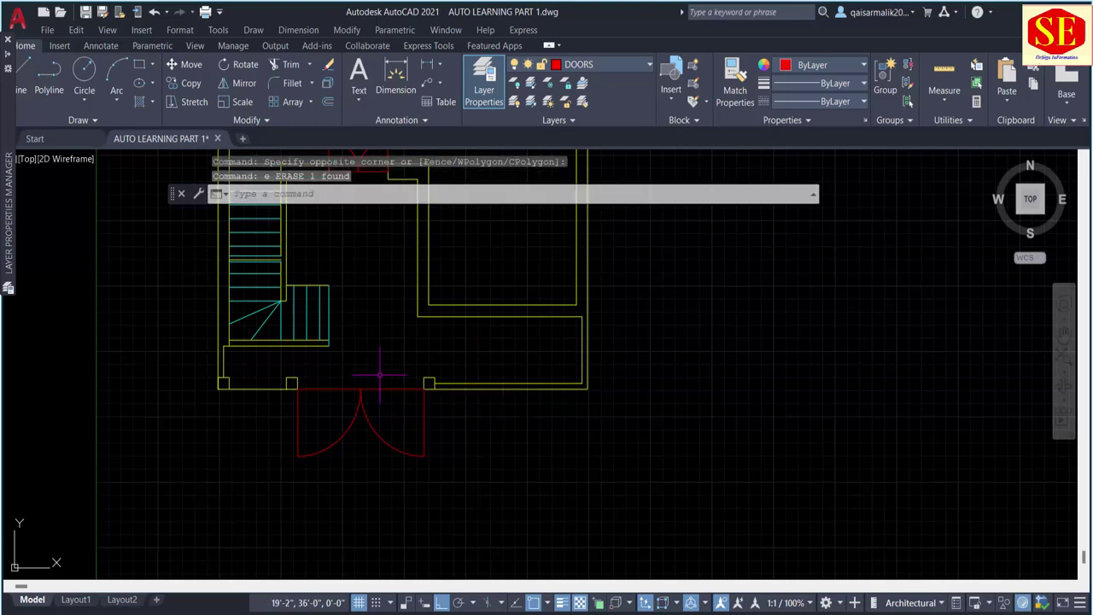
scroll(379, 378, "down", 2)
key("Escape")
Step: Pan and zoom to compare the whole plan with the reference sheet's title area
scroll(391, 369, "down", 2)
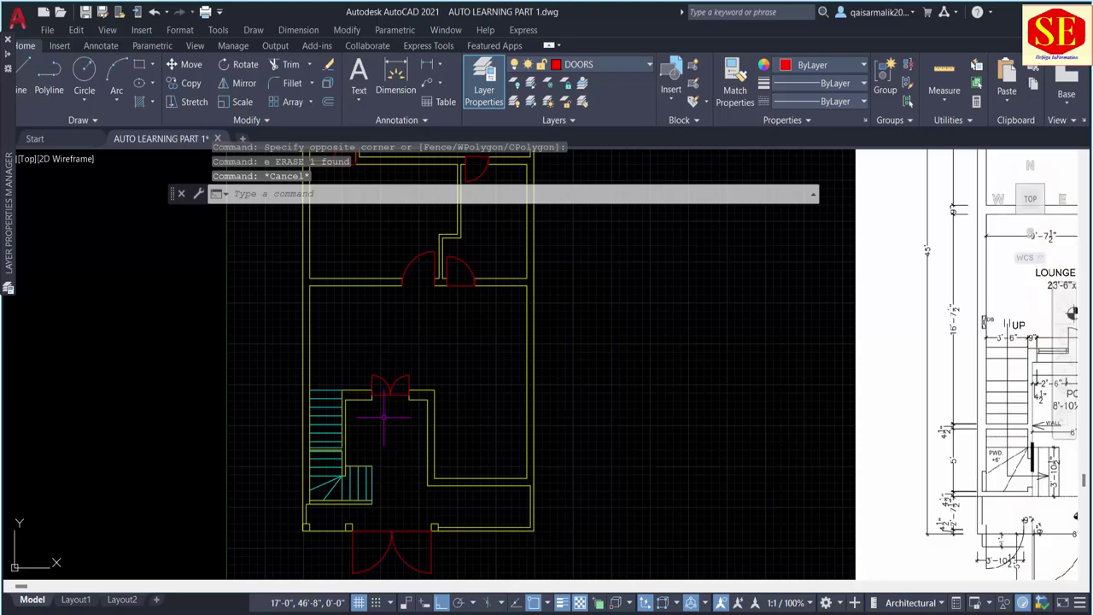
middle_click_drag(394, 417, 411, 529)
scroll(433, 376, "down", 2)
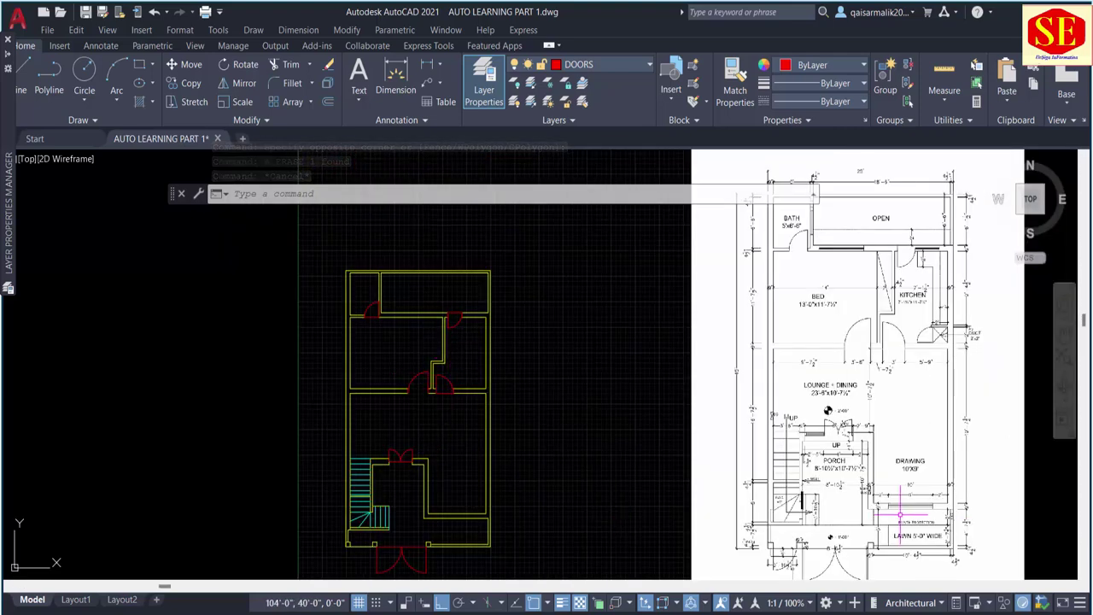
middle_click_drag(912, 432, 771, 368)
scroll(696, 461, "up", 4)
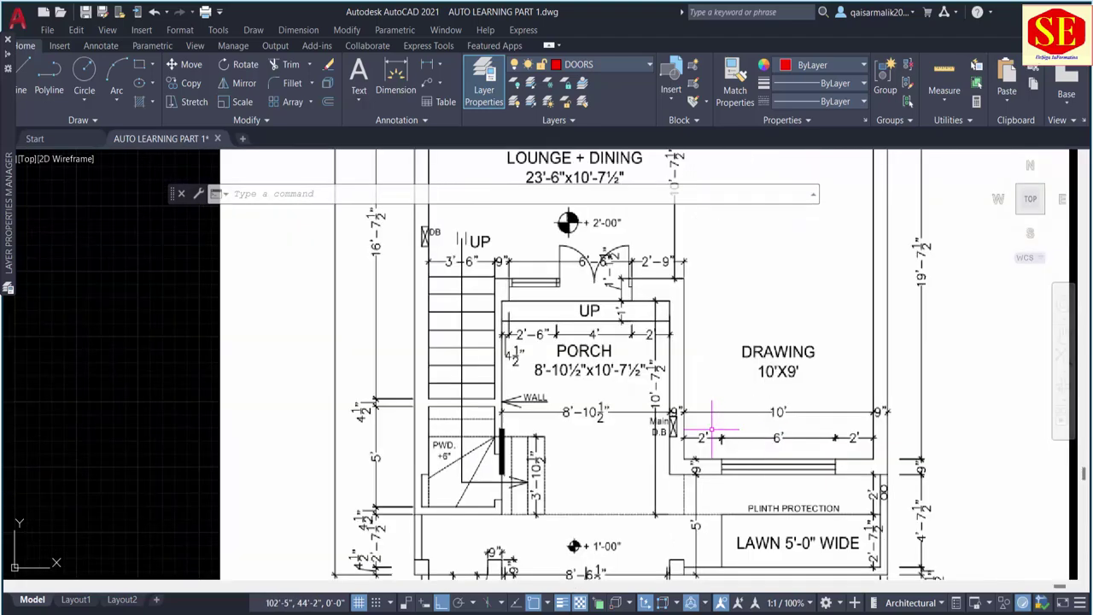
scroll(700, 454, "down", 5)
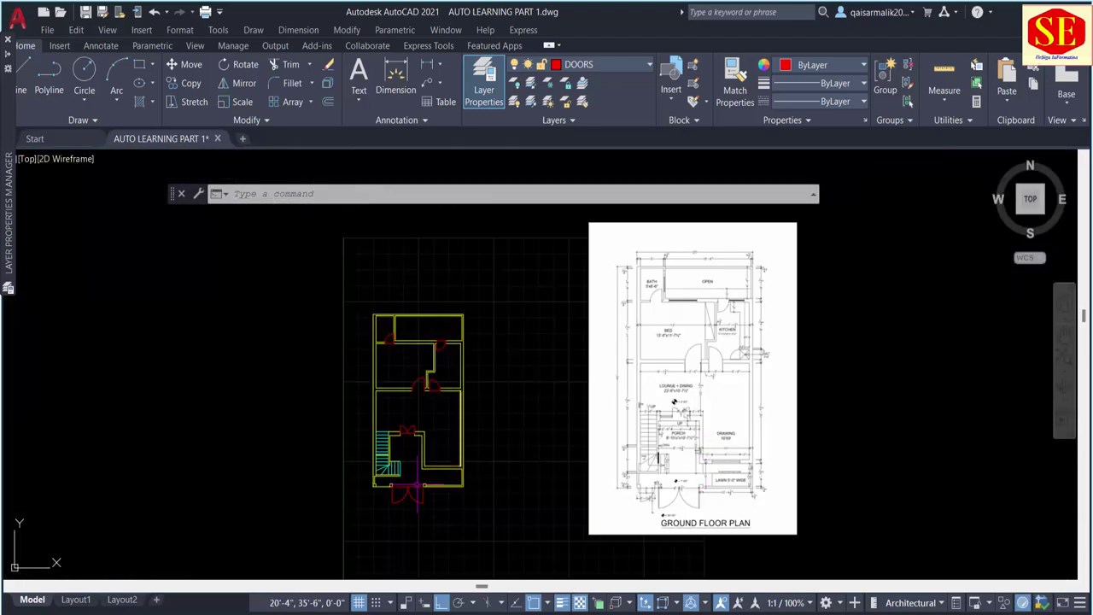
scroll(407, 485, "up", 2)
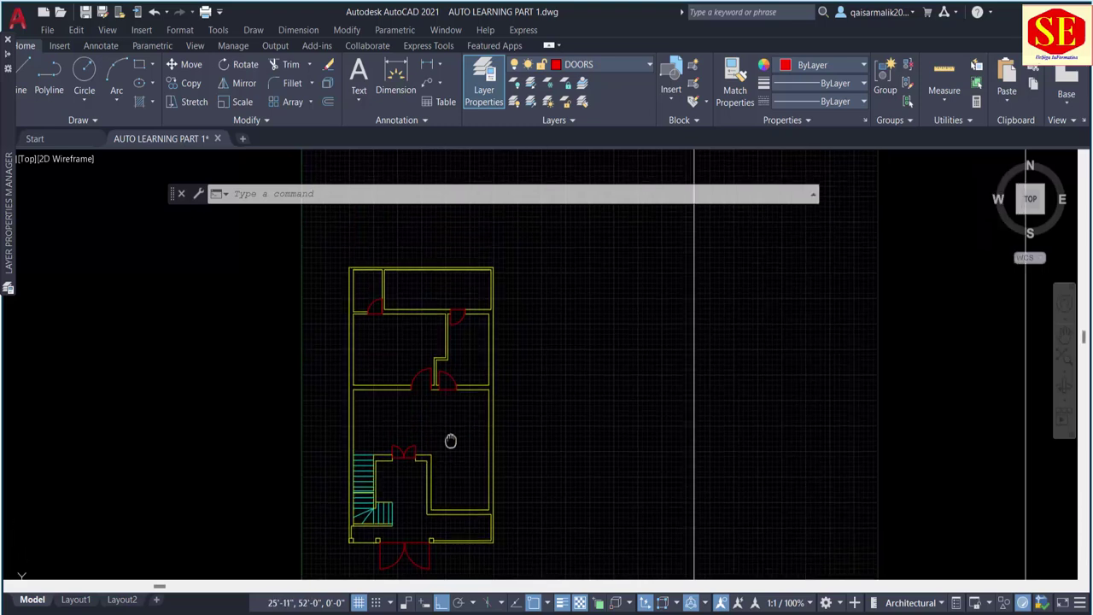
scroll(424, 512, "up", 2)
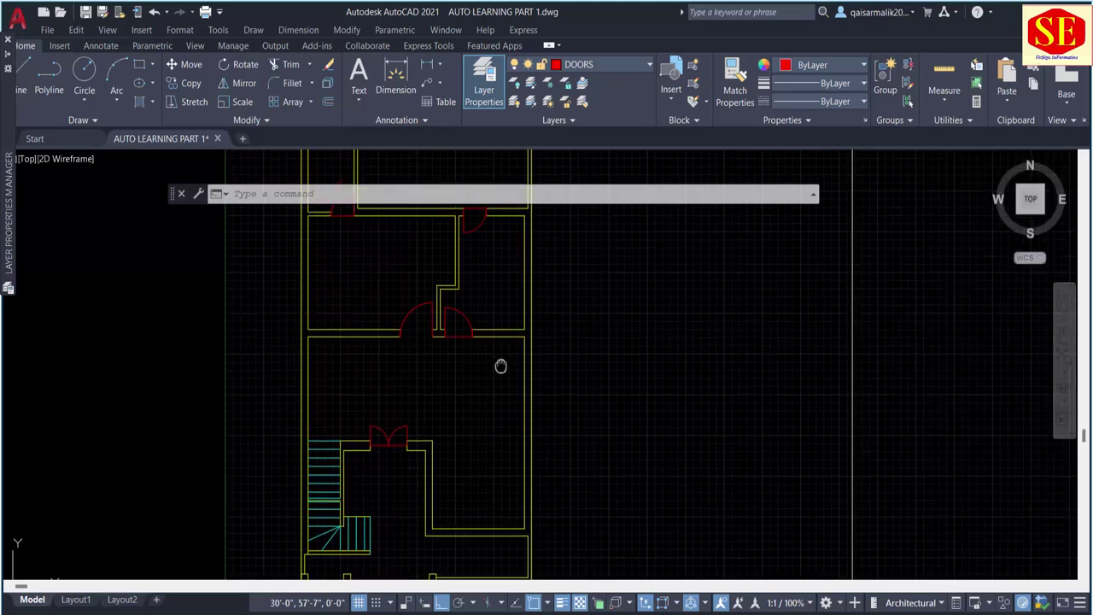
middle_click_drag(488, 300, 306, 363)
scroll(306, 363, "down", 2)
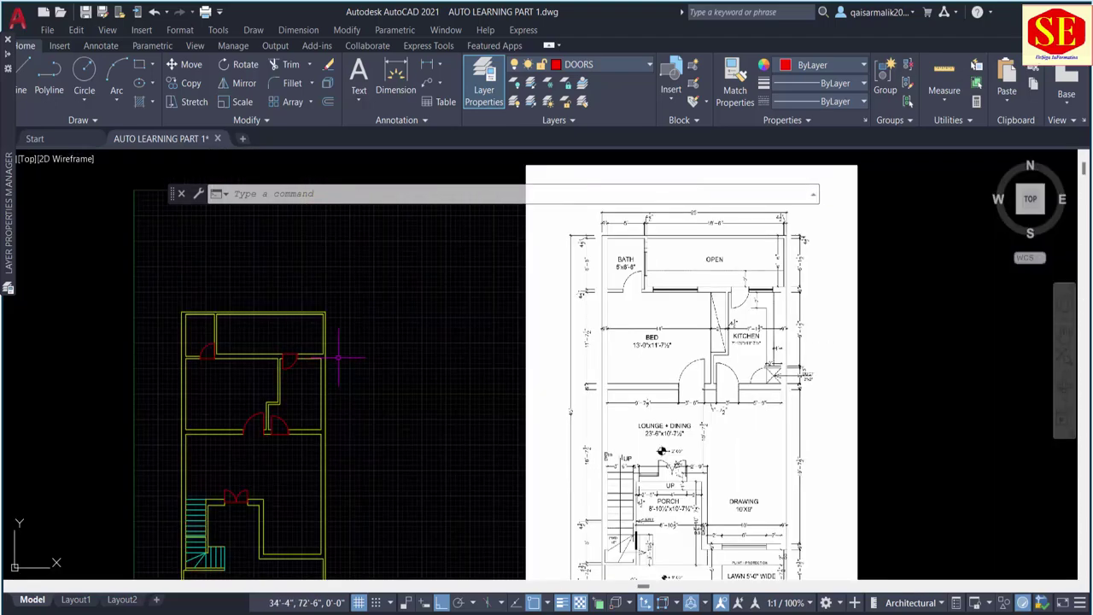
scroll(771, 272, "up", 4)
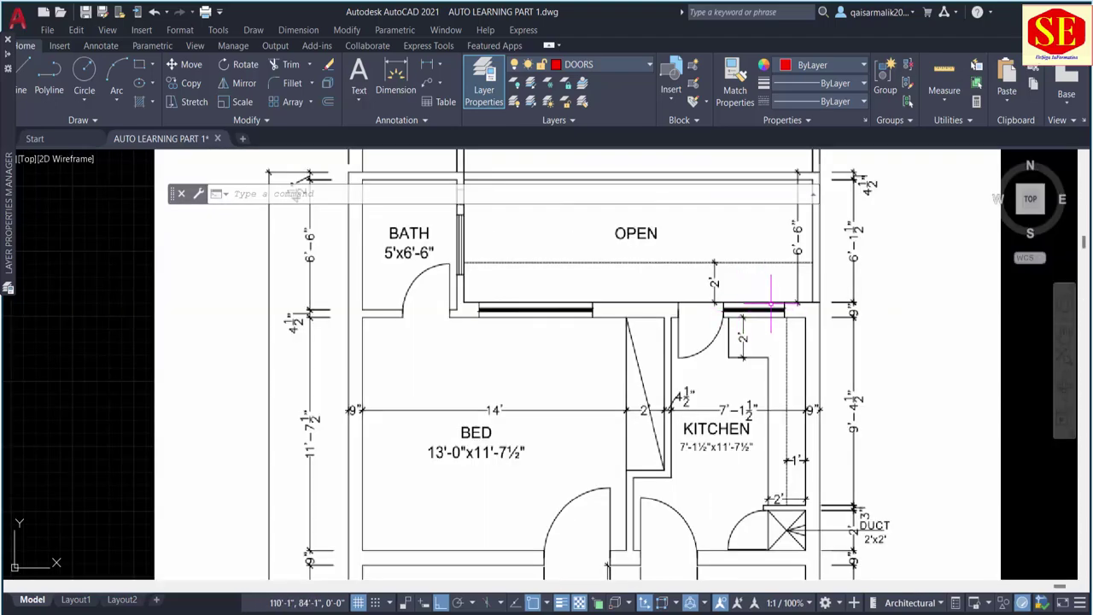
scroll(806, 408, "down", 2)
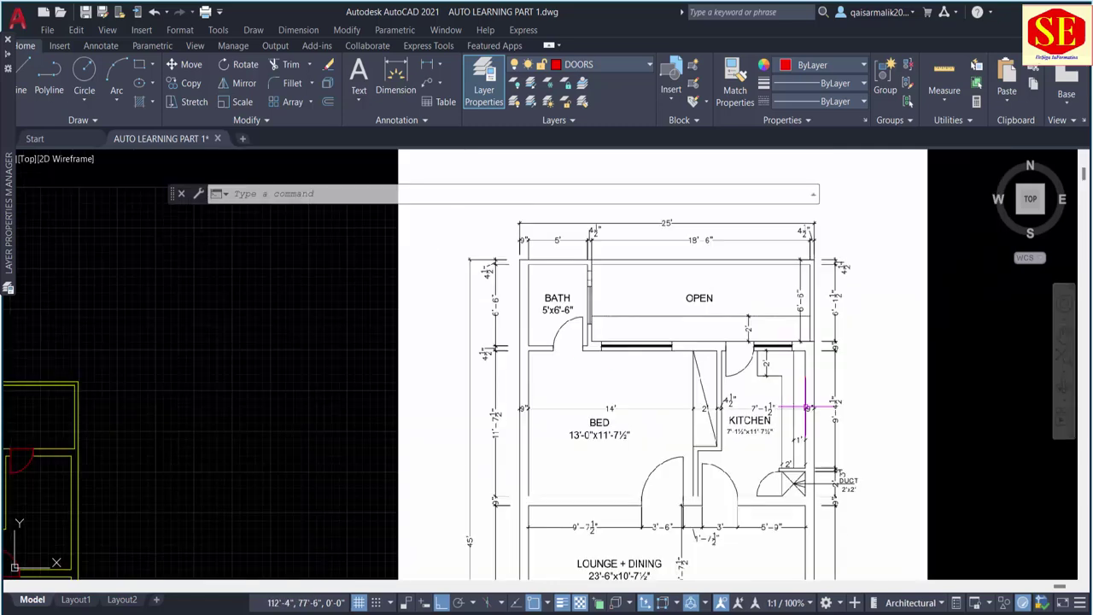
scroll(654, 424, "down", 2)
scroll(427, 403, "up", 3)
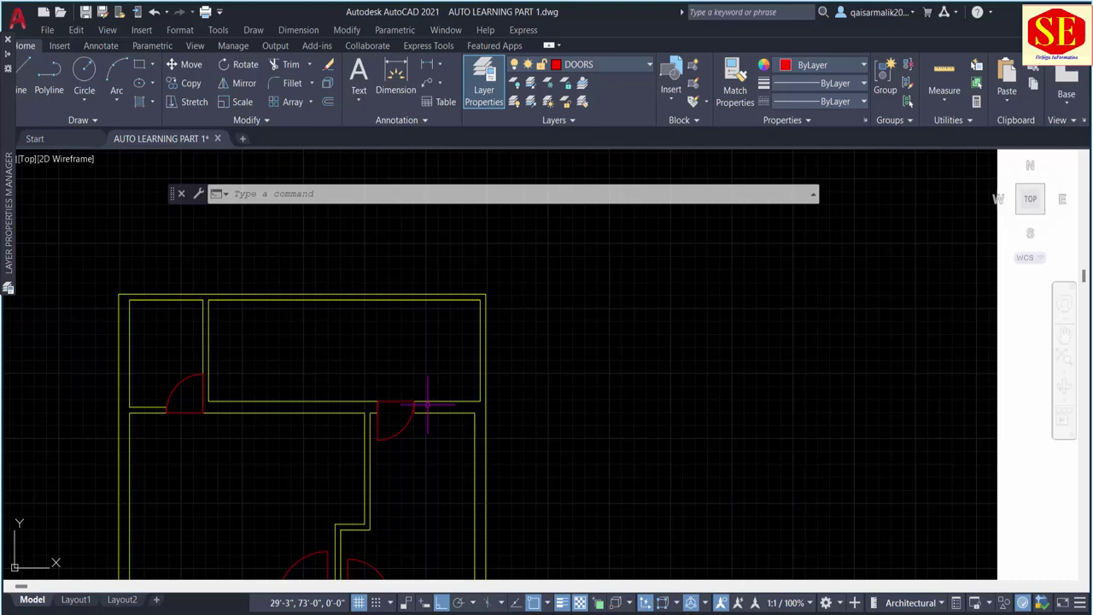
middle_click_drag(428, 404, 443, 324)
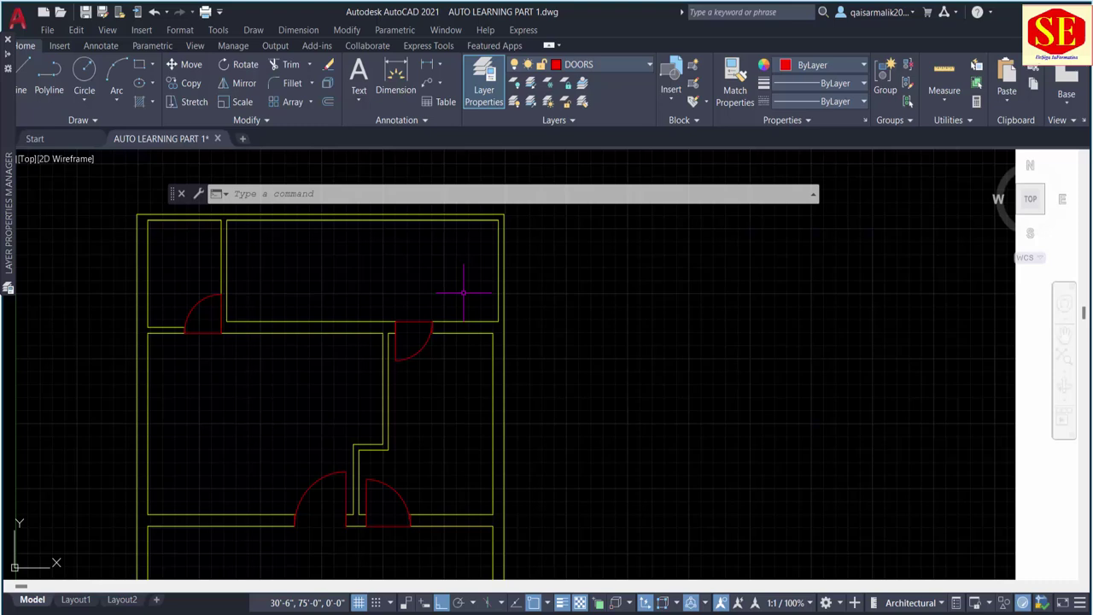
key("Escape")
key("Escape")
scroll(356, 323, "down", 2)
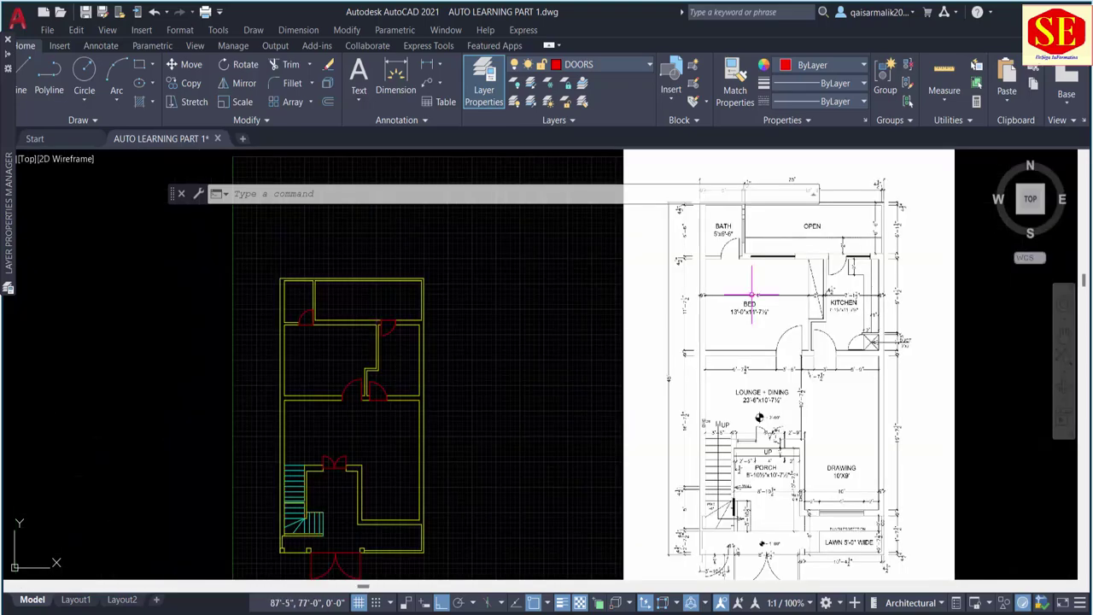
scroll(861, 220, "up", 3)
scroll(752, 256, "down", 3)
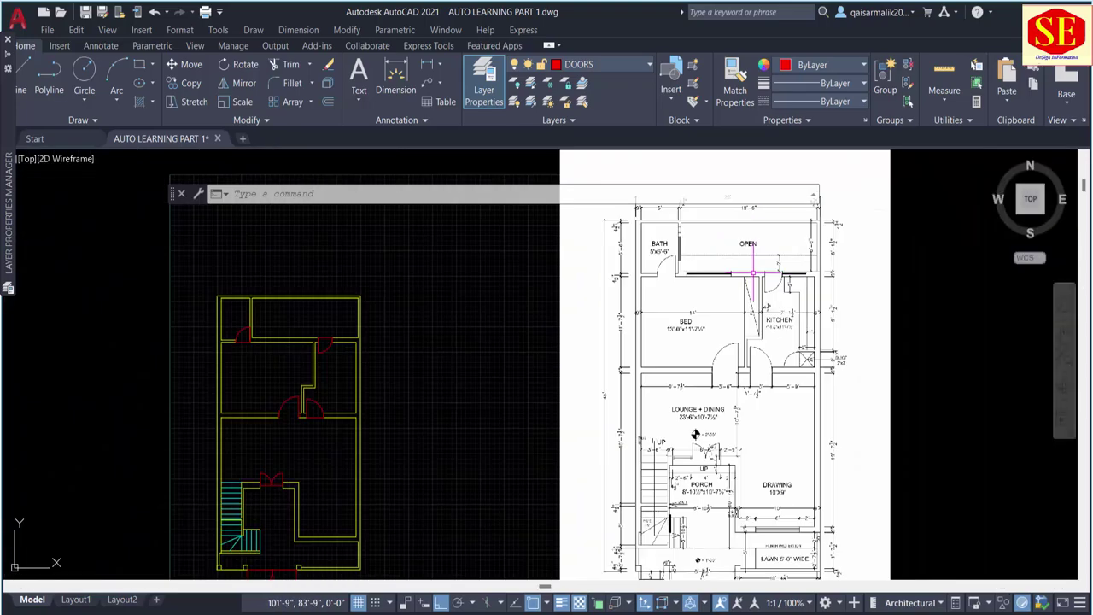
scroll(293, 322, "up", 4)
key("Escape")
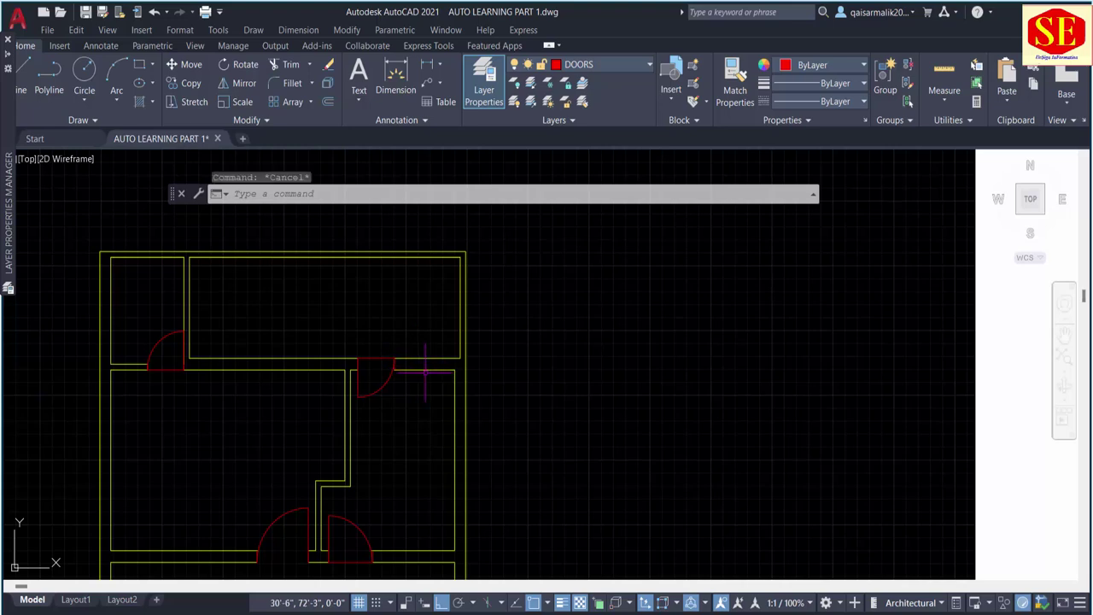
key("Escape")
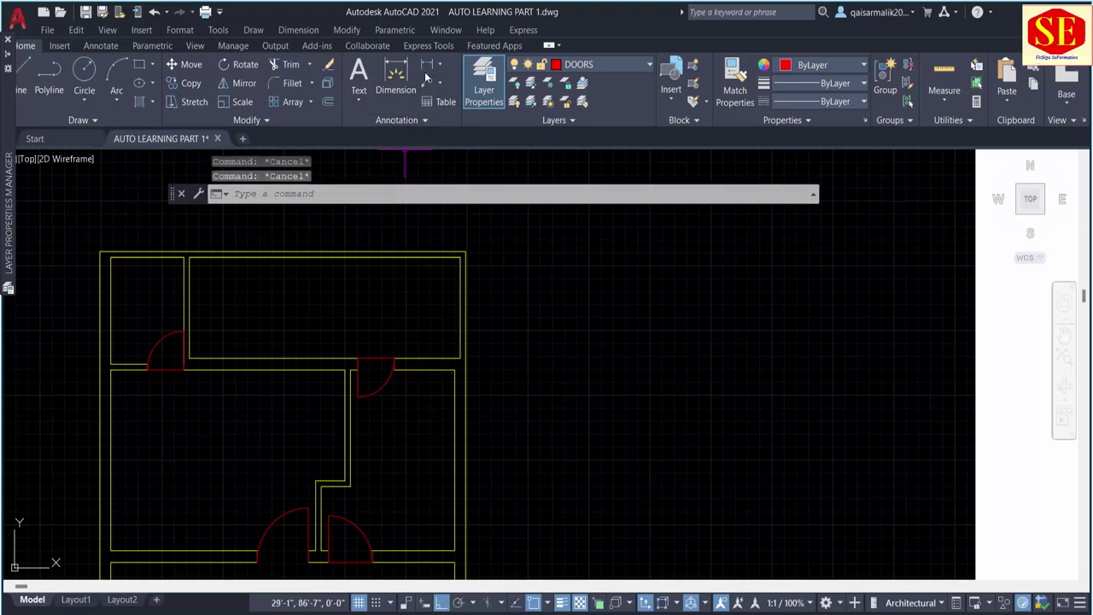
left_click(395, 78)
scroll(390, 374, "up", 2)
left_click(398, 367)
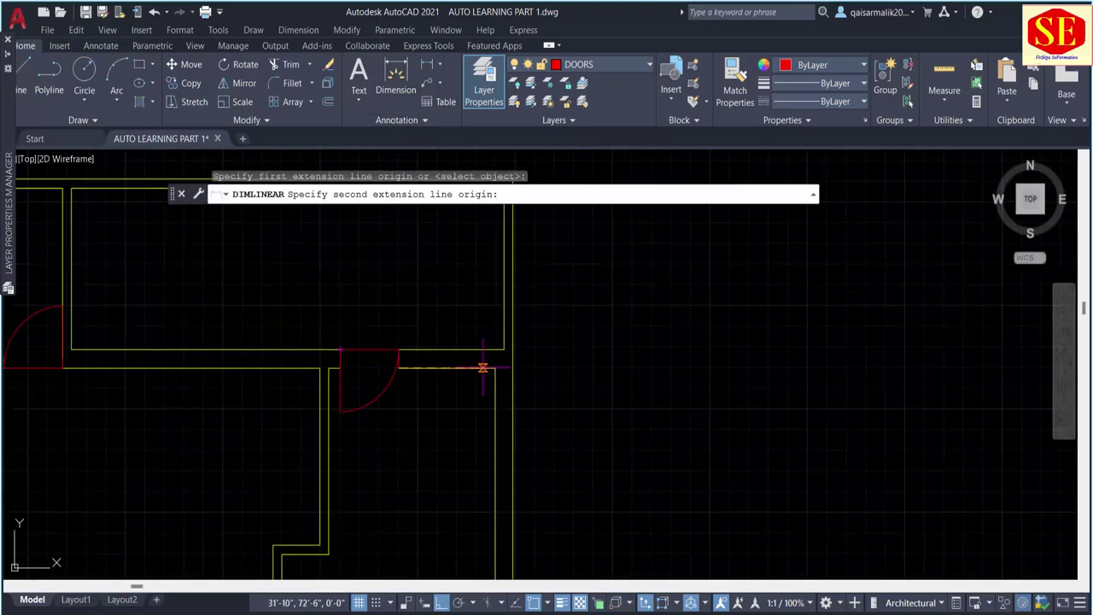
left_click(495, 367)
scroll(440, 393, "up", 2)
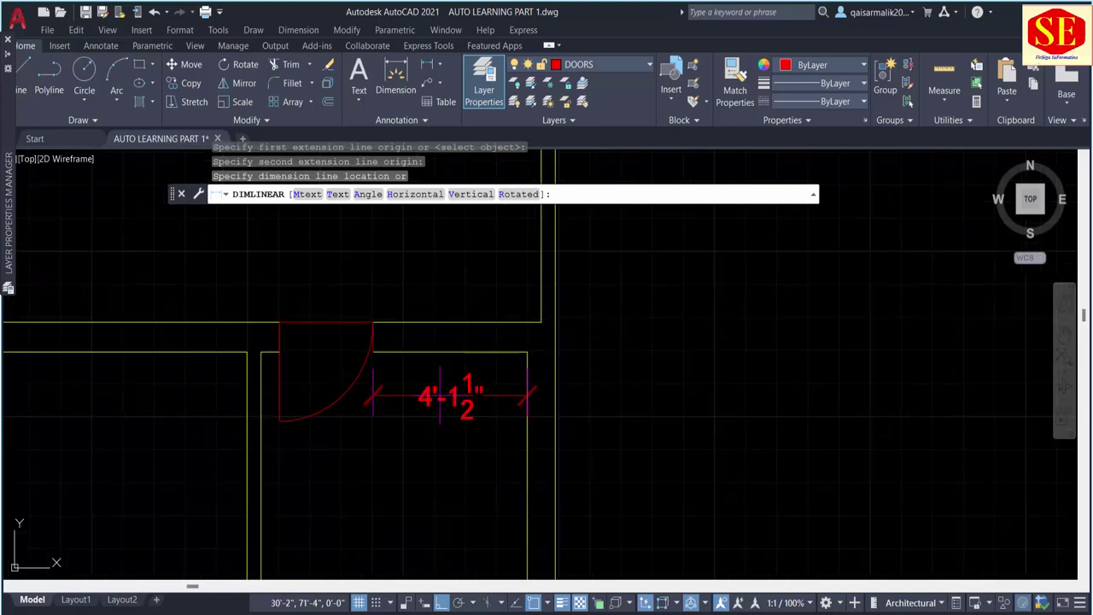
key("Escape")
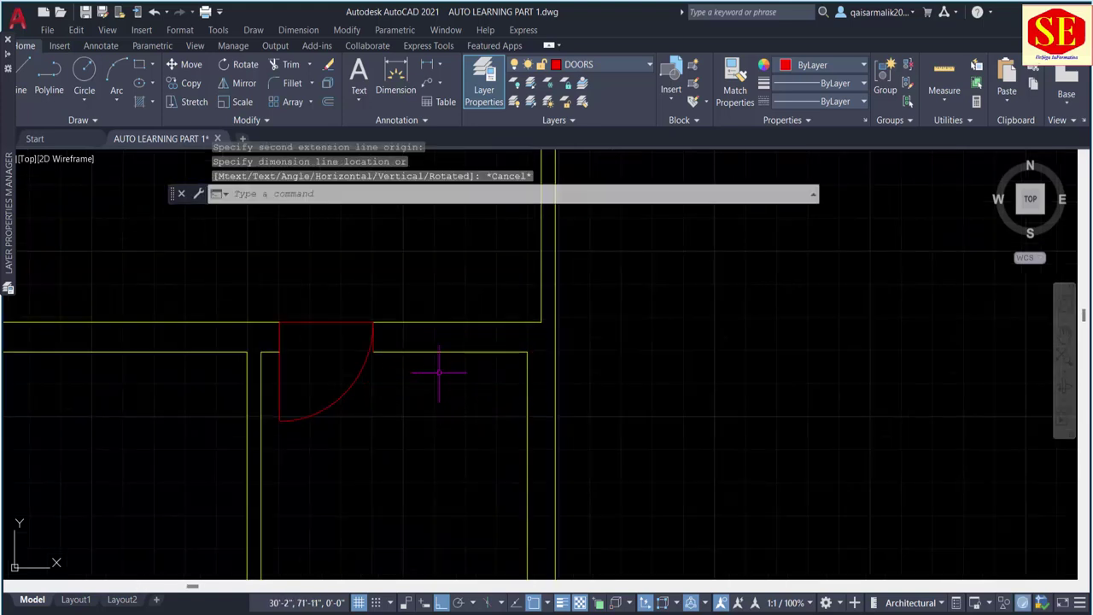
Step: Offset the kitchen door leaf line 6 inches to the right
type("o")
key("Return")
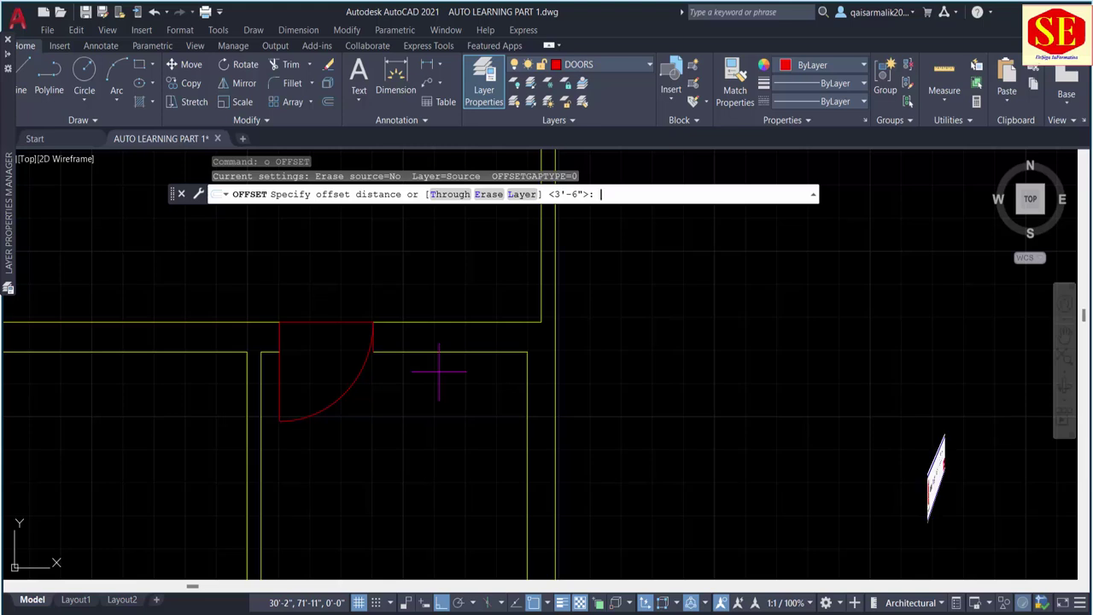
type("6")
key("Return")
scroll(343, 326, "up", 4)
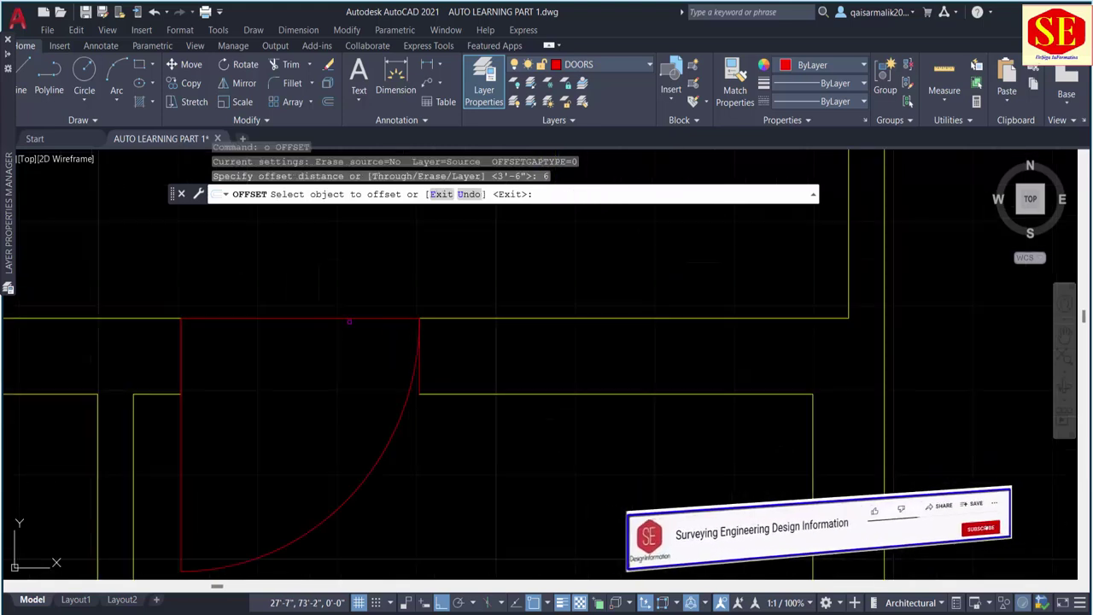
left_click(418, 381)
left_click(478, 382)
key("Escape")
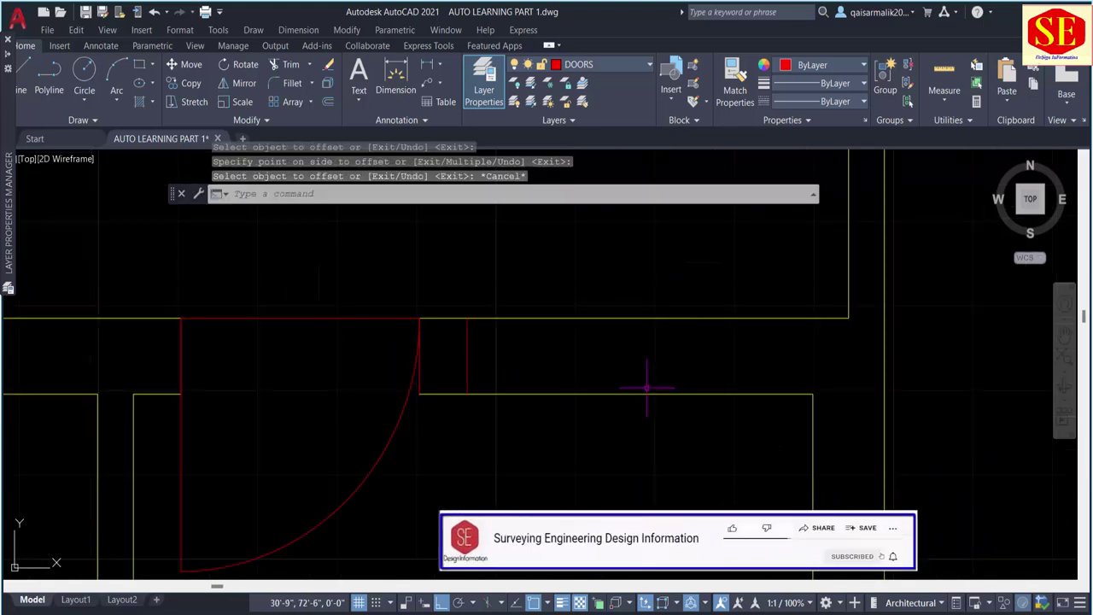
Step: Offset the new red line a further 3 feet to the right
type("o")
key("Return")
type("'")
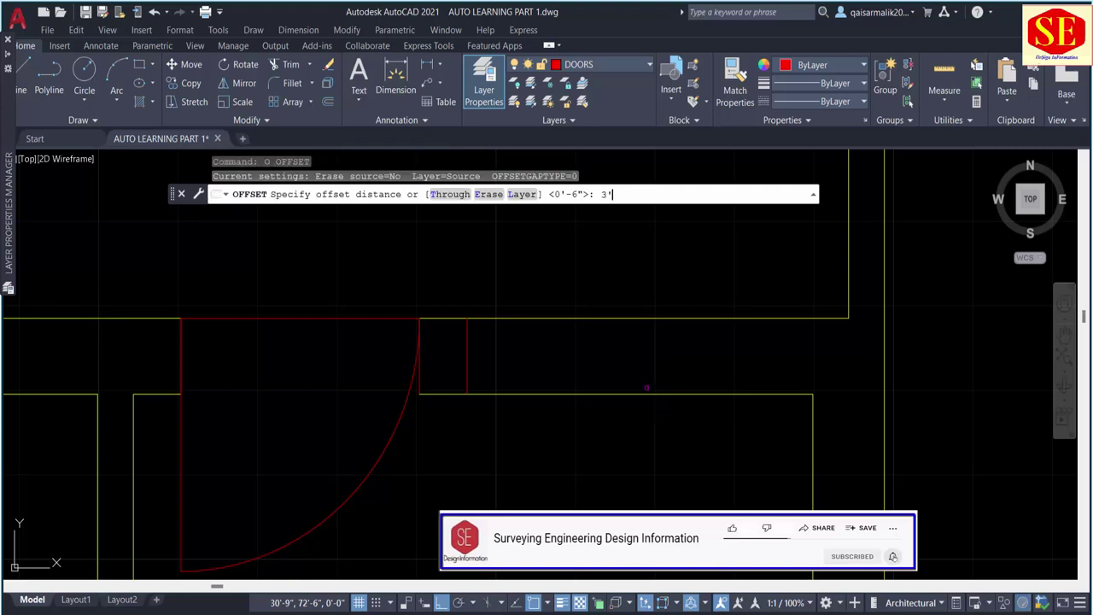
key("Return")
left_click(467, 351)
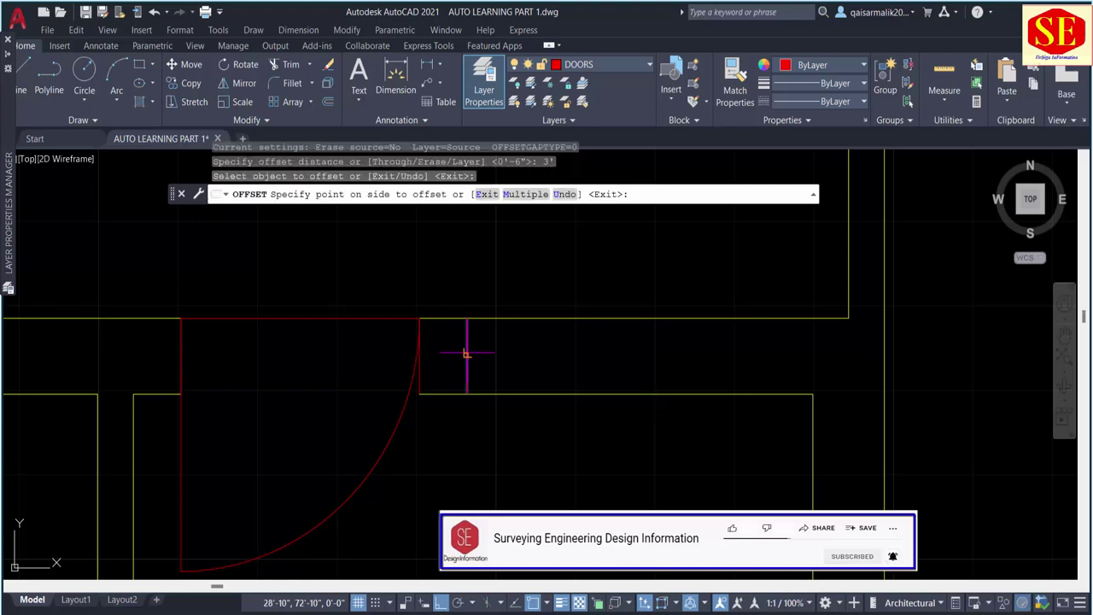
left_click(597, 367)
key("Escape")
scroll(629, 323, "down", 2)
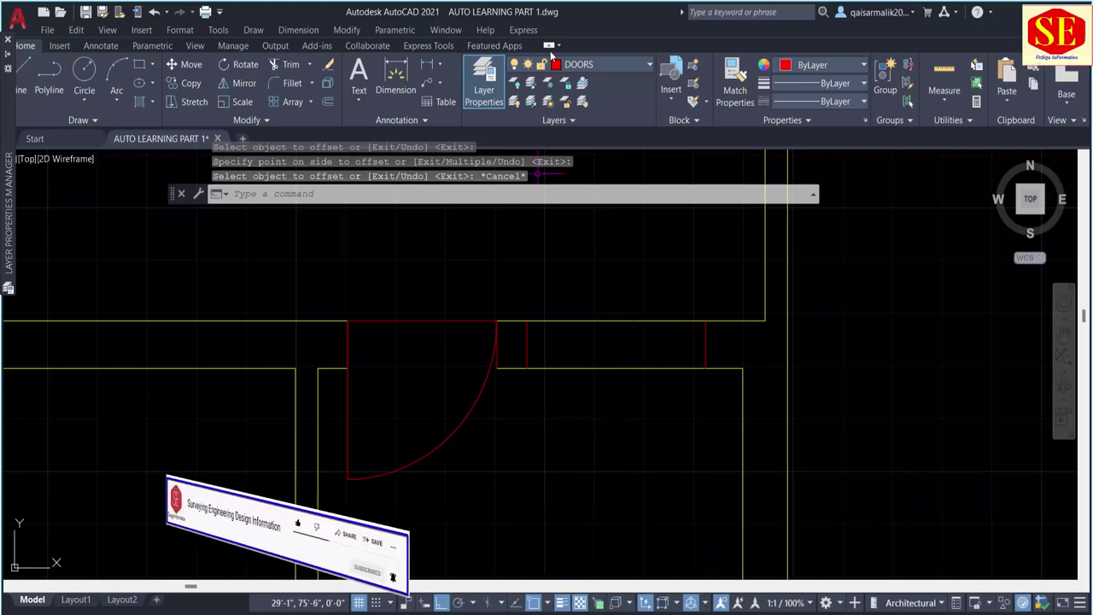
Step: Make WINDOW the current layer and select the two new jamb lines
left_click(584, 67)
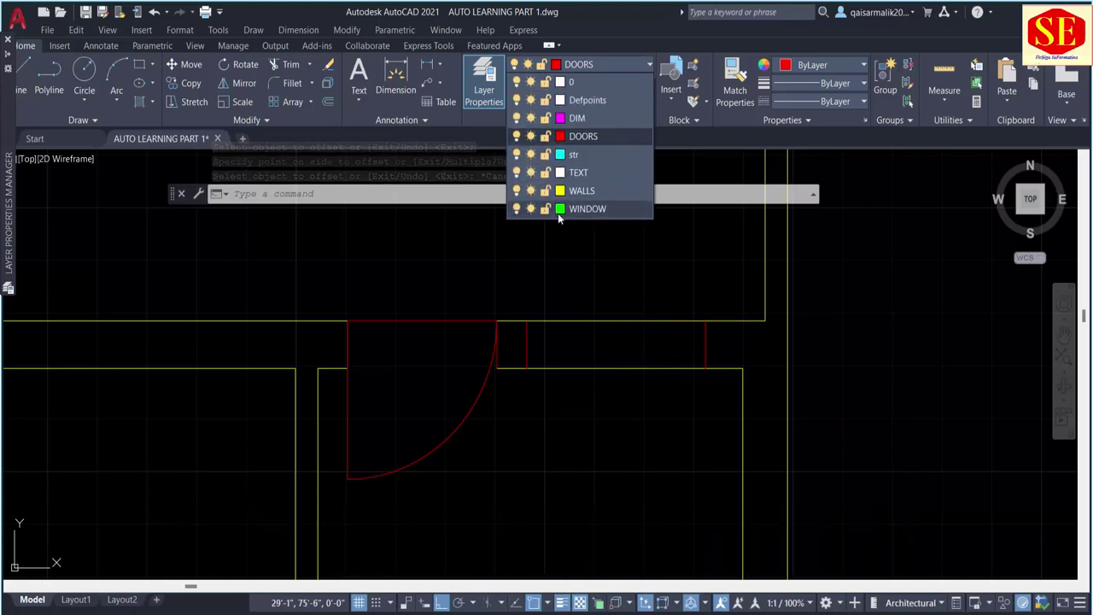
left_click(602, 208)
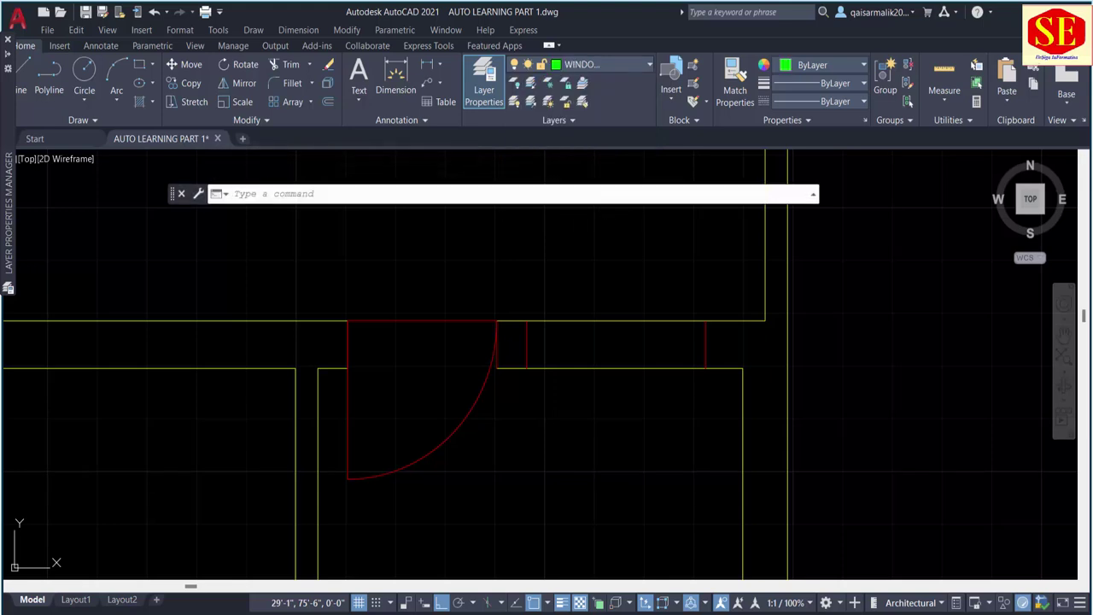
left_click(721, 342)
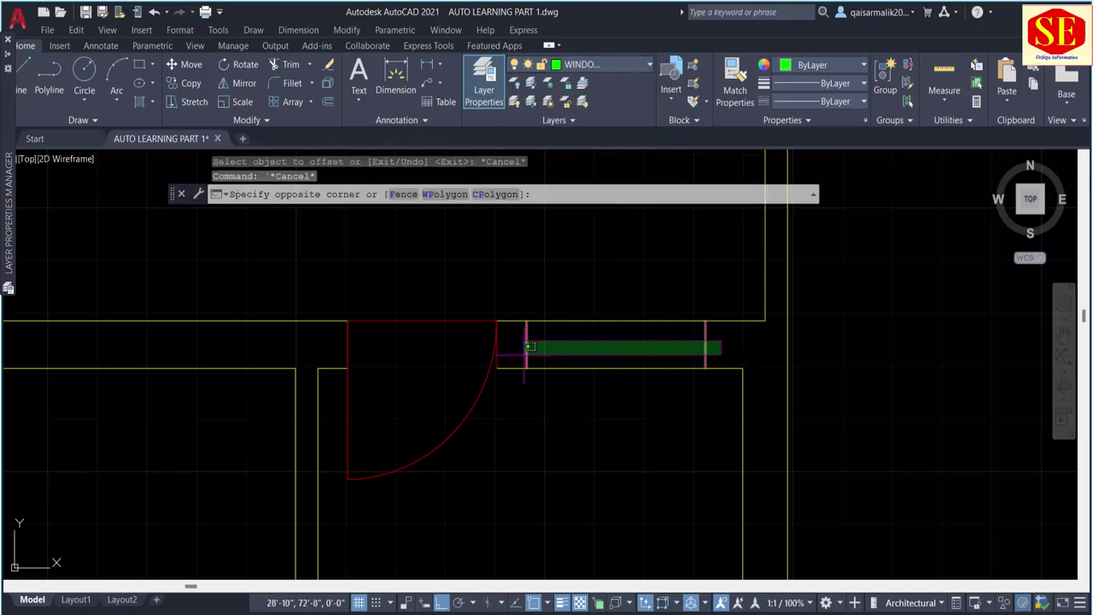
left_click(523, 343)
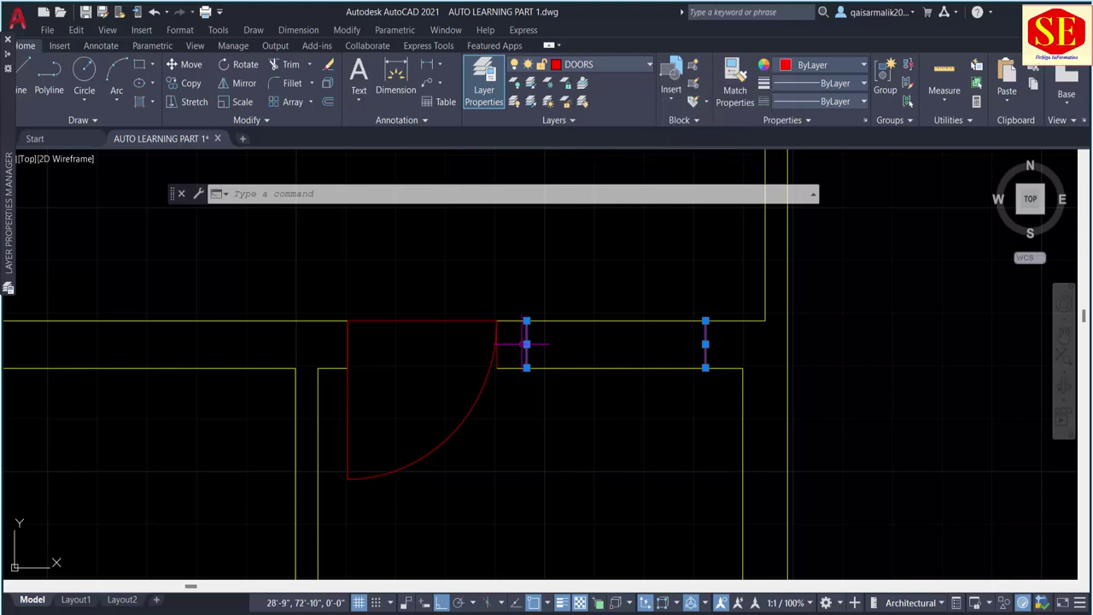
Step: Move both jamb lines onto the green WINDOW layer and confirm WINDOW stays current
left_click(578, 66)
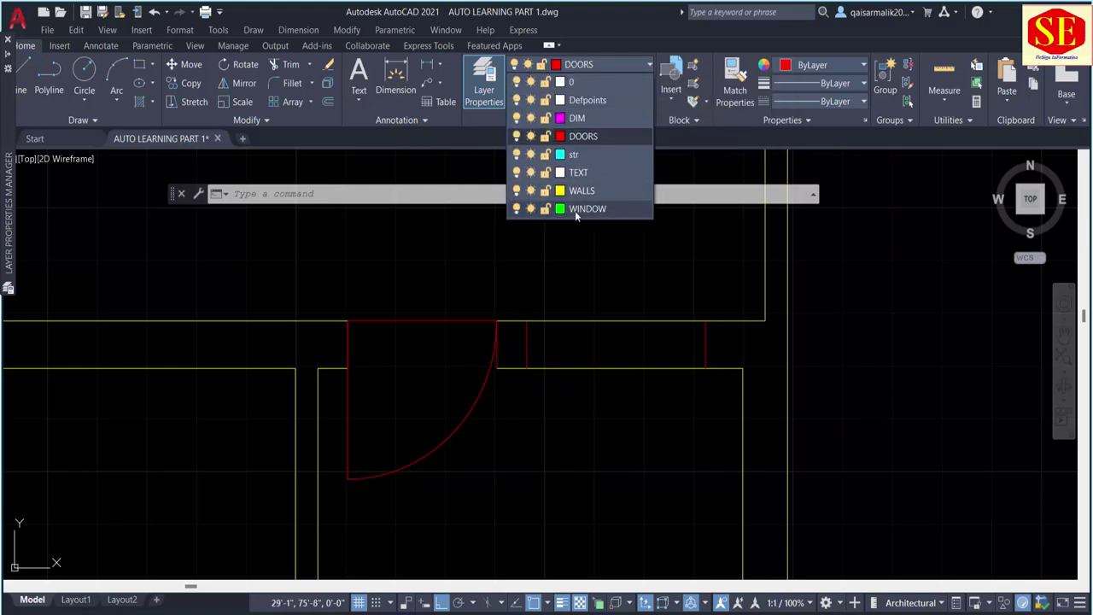
left_click(575, 210)
key("Escape")
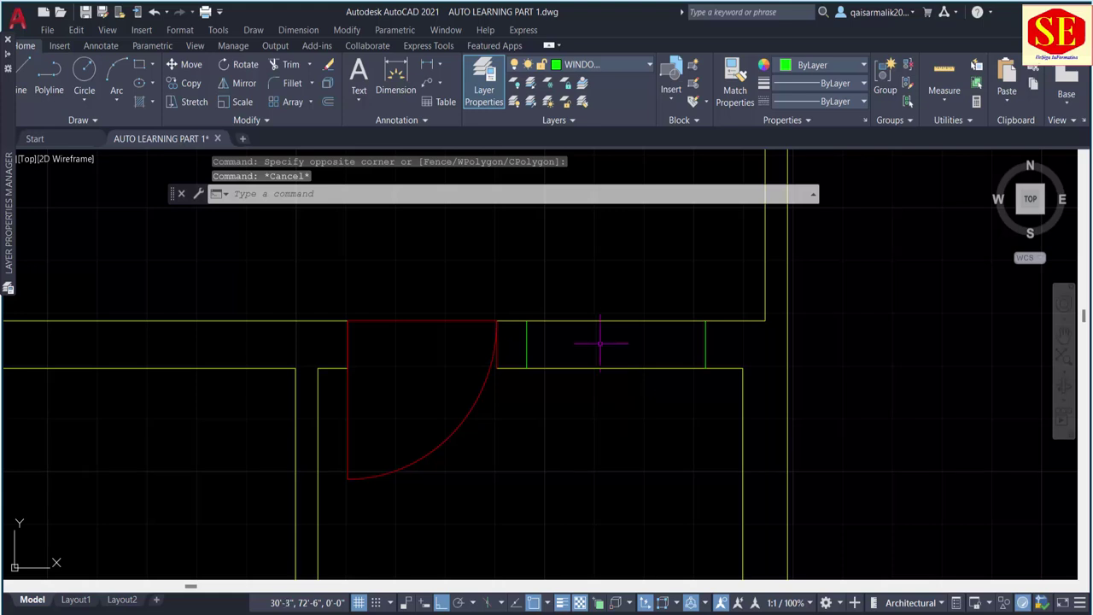
key("Escape")
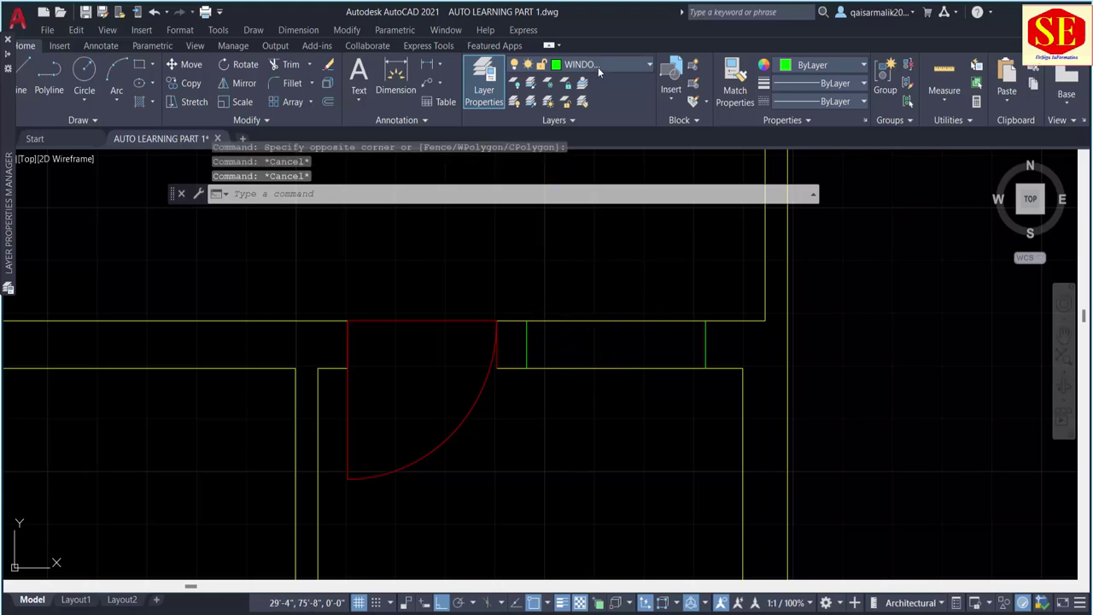
left_click(598, 66)
left_click(611, 210)
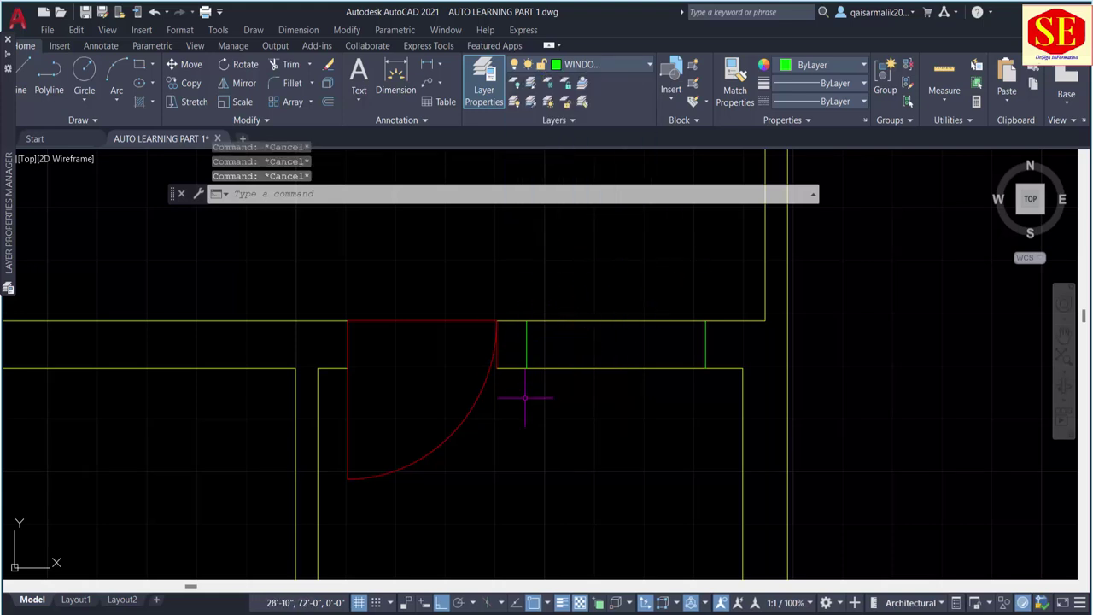
Step: Draw a line across the window opening from the left jamb to the right jamb
type("l")
key("Return")
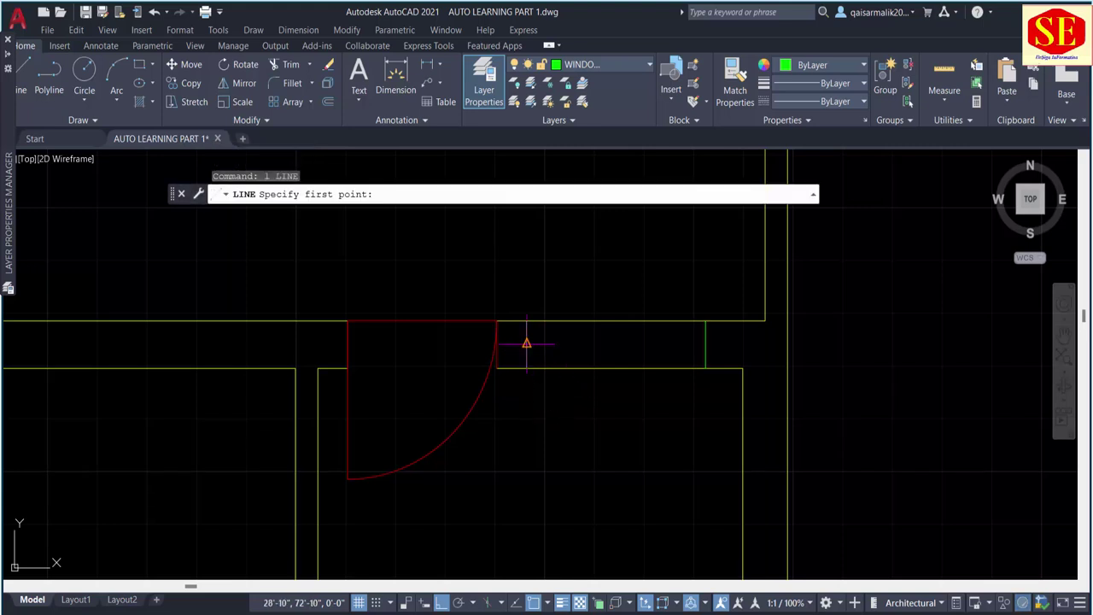
left_click(527, 343)
left_click(705, 343)
key("Escape")
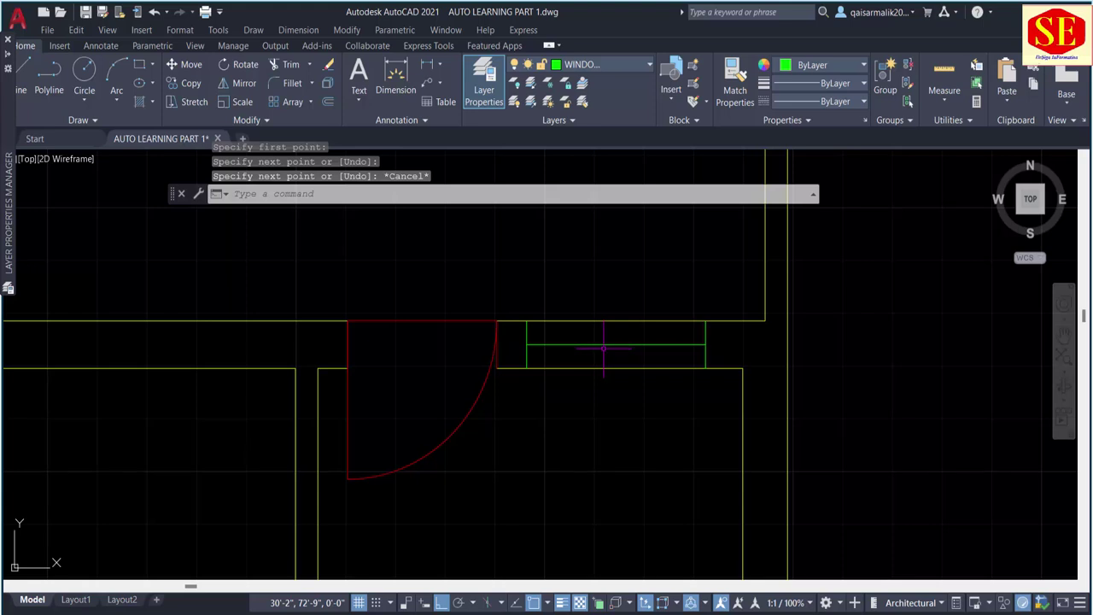
Step: Copy the window line twice, once above and once in place
type("co")
key("Return")
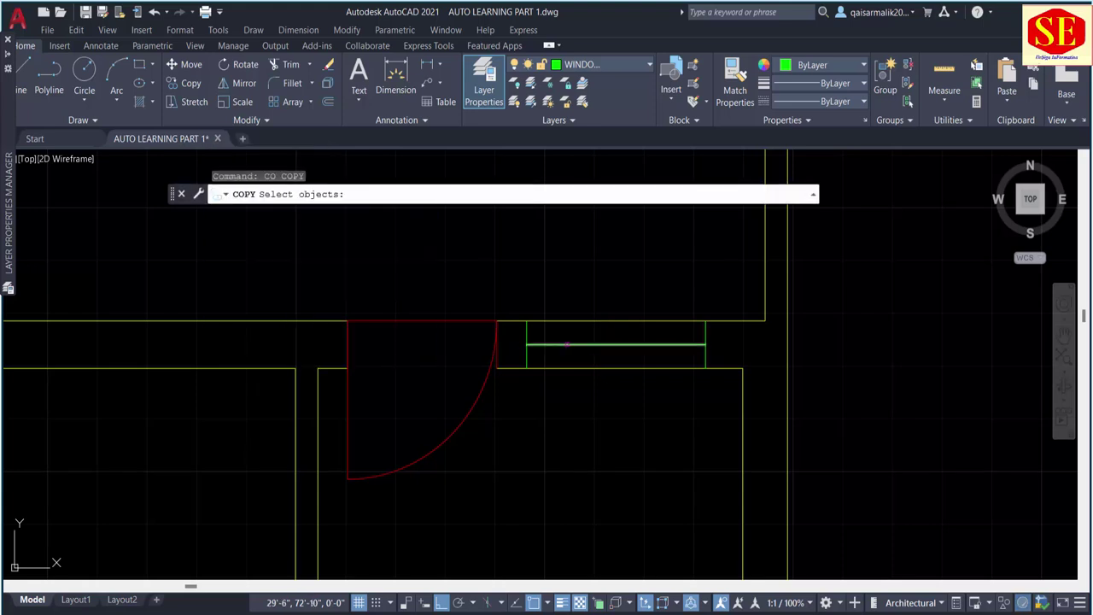
left_click(555, 344)
scroll(546, 346, "up", 4)
key("Return")
left_click(557, 330)
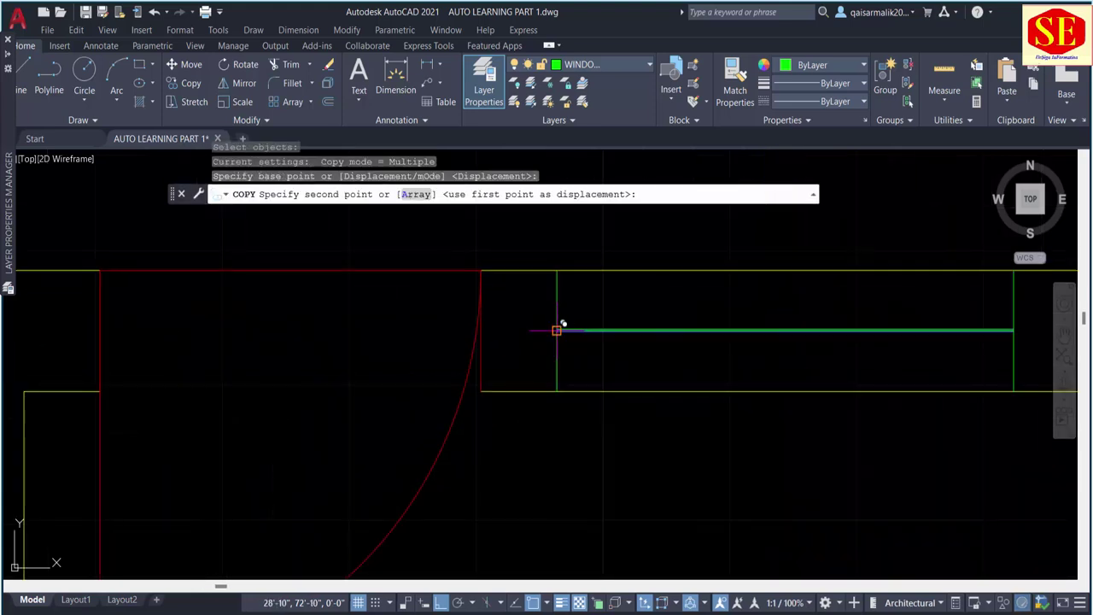
left_click(557, 314)
left_click(556, 343)
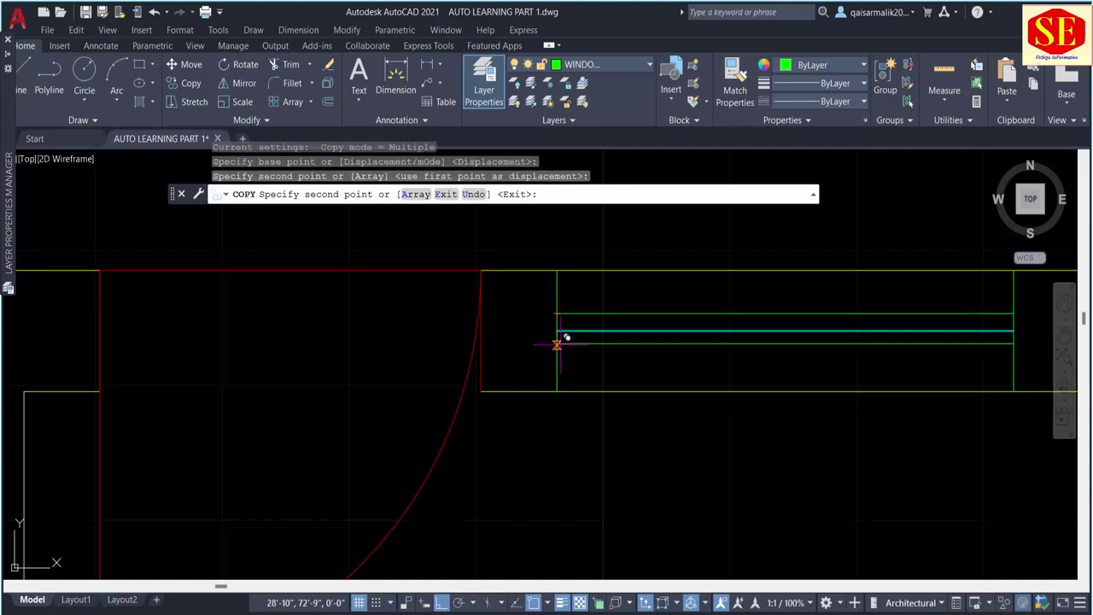
key("Escape")
Step: Erase the two extra copies of the window line
scroll(565, 375, "down", 2)
scroll(565, 376, "down", 1)
scroll(596, 367, "up", 2)
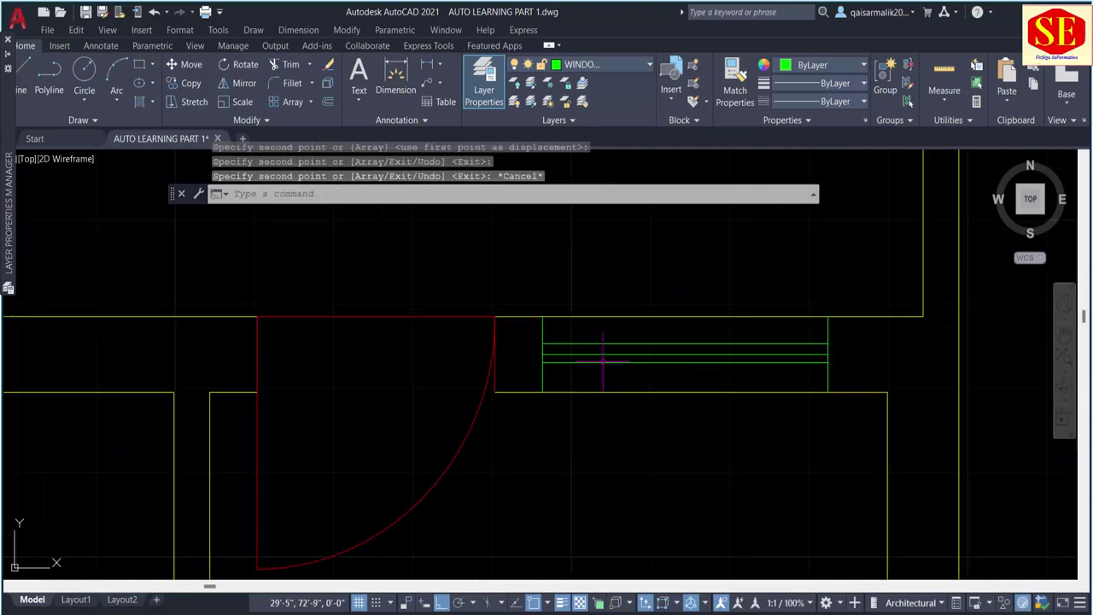
left_click(642, 344)
left_click(642, 359)
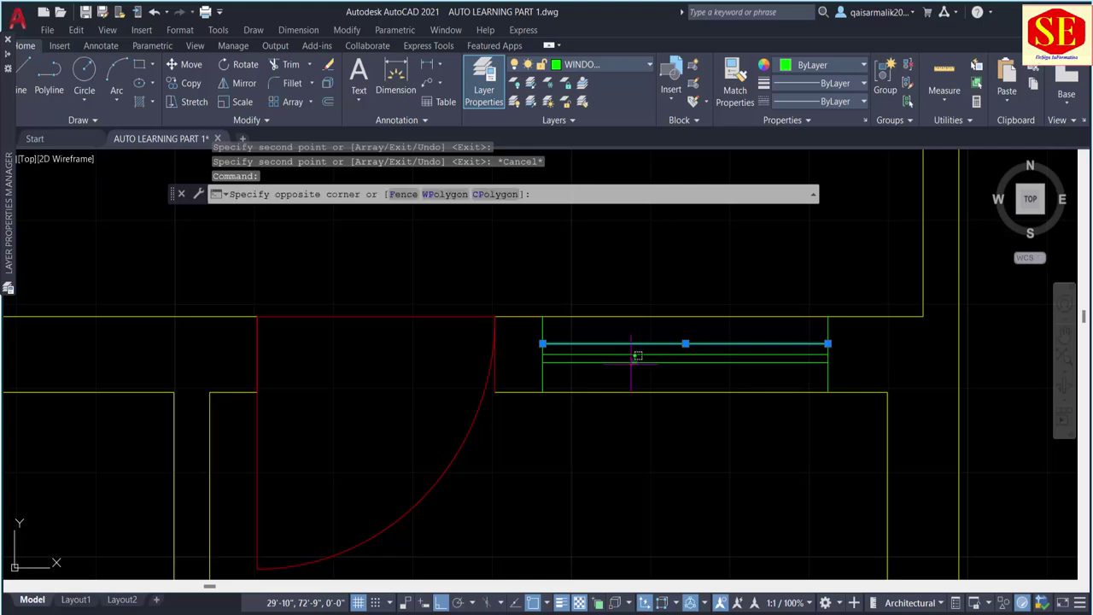
left_click(632, 365)
type("e")
key("Return")
Step: Draw a 1-inch-wide test polyline below the window
type("l")
key("Return")
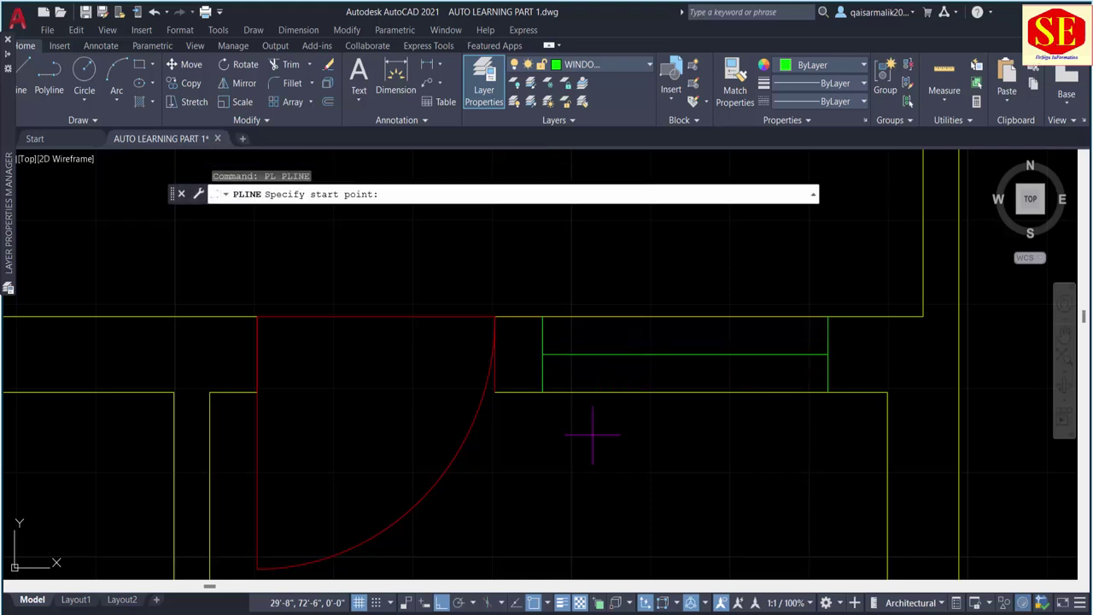
left_click(511, 485)
type("w")
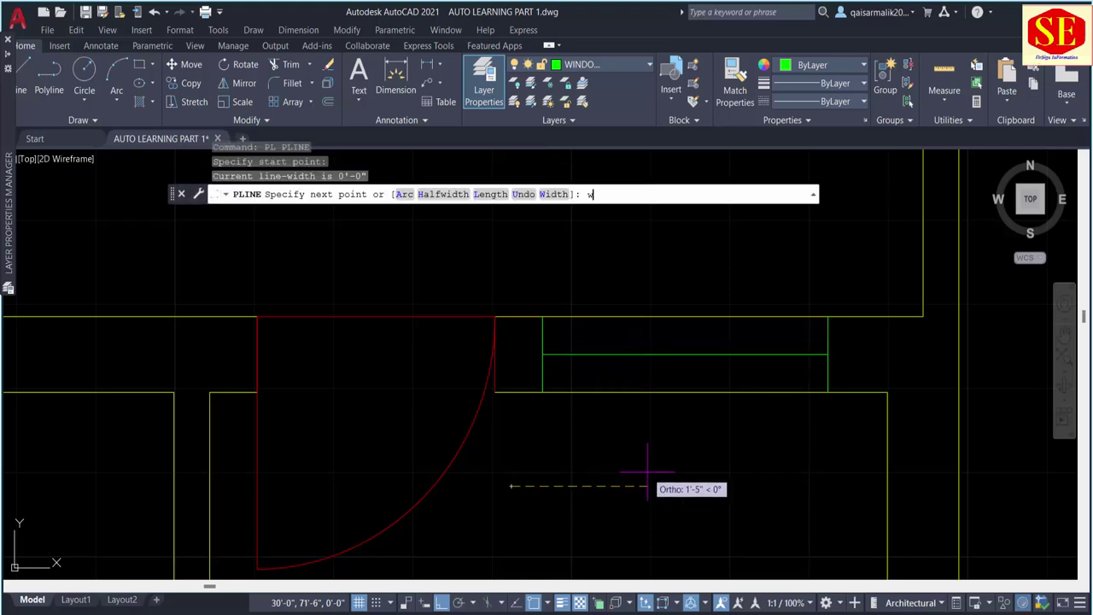
key("Return")
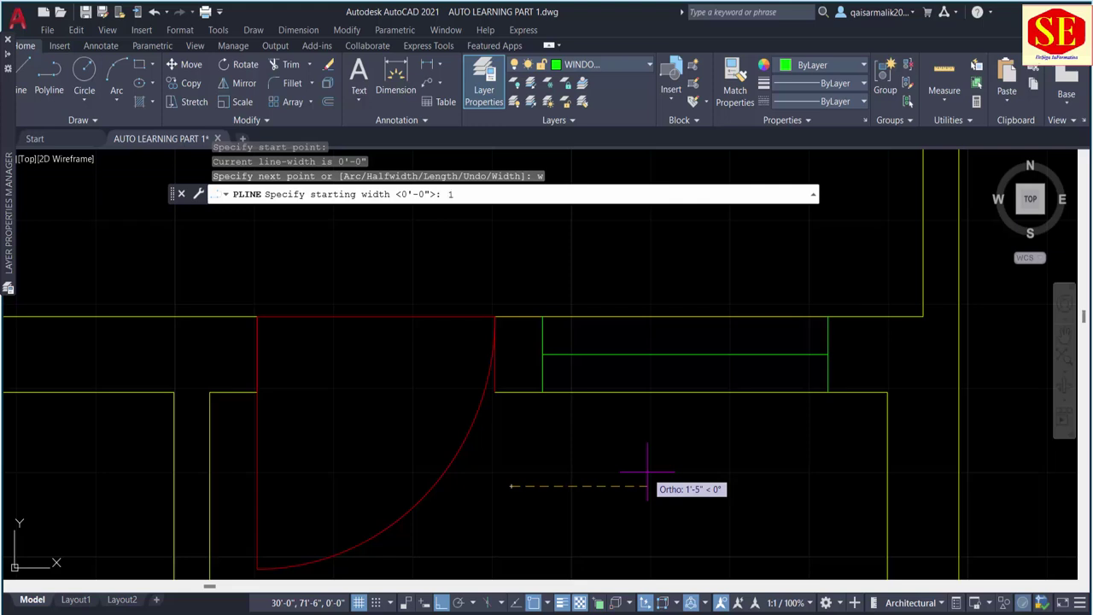
key("Return")
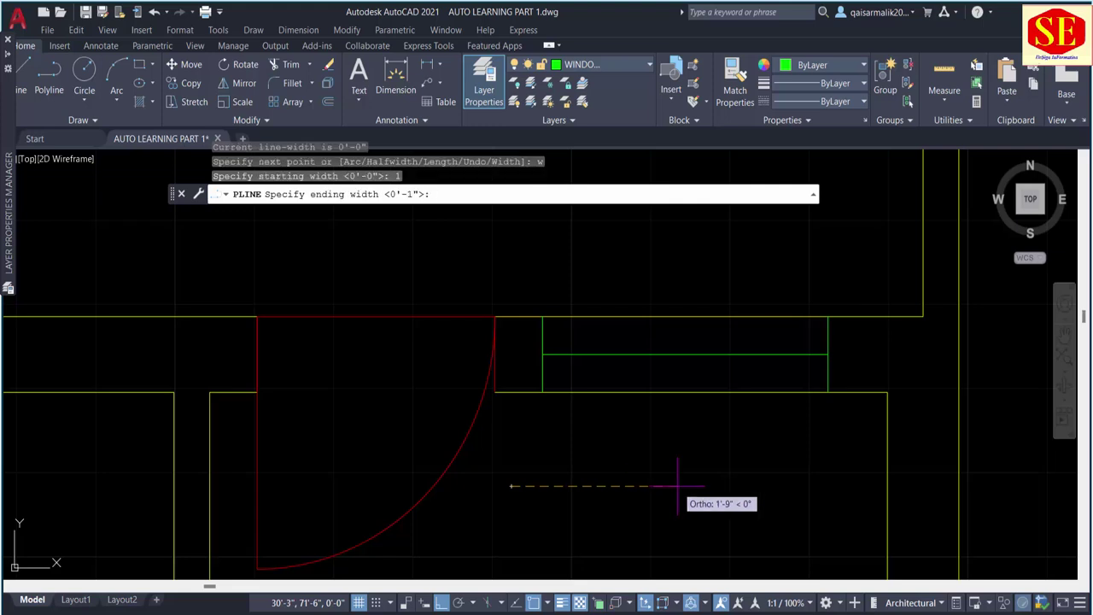
key("Return")
left_click(747, 486)
key("Escape")
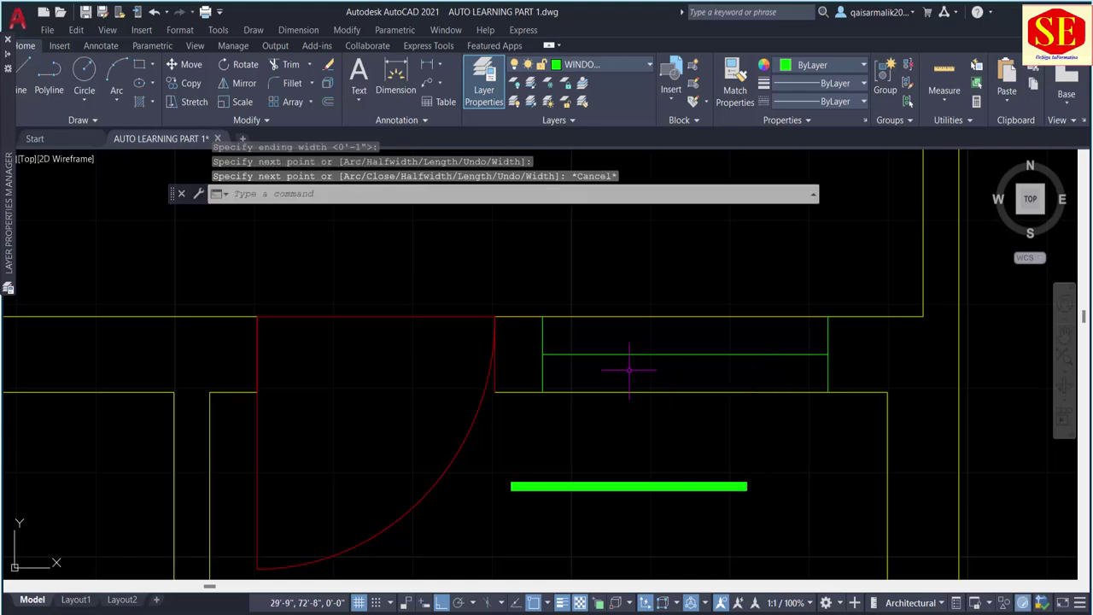
Step: Draw the 1-inch-wide polyline between the jambs and erase the test polyline
key("Return")
left_click(543, 353)
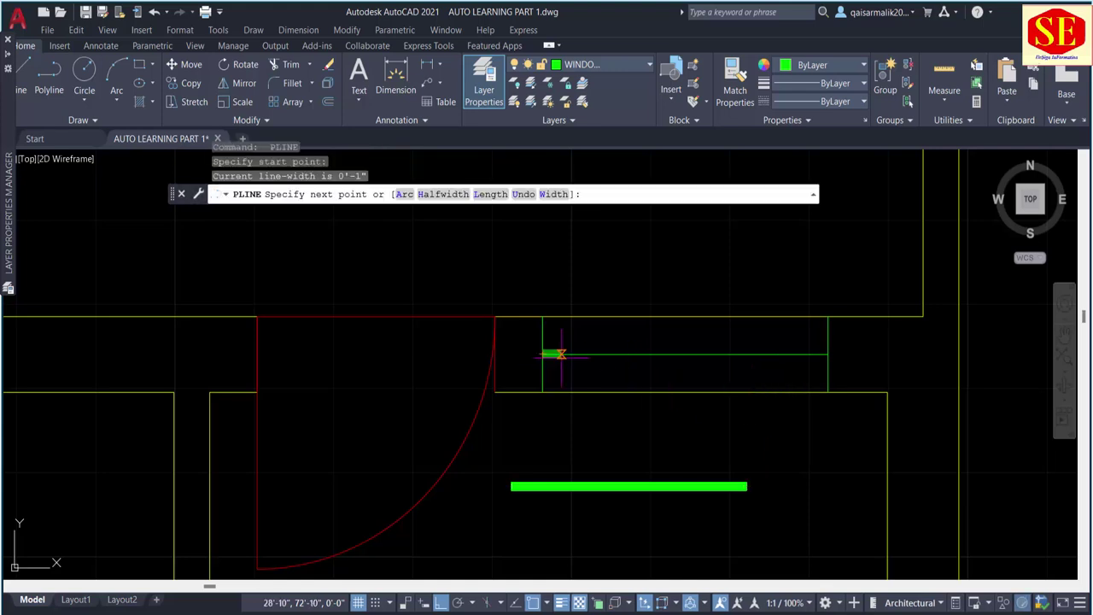
left_click(827, 353)
key("Escape")
left_click(655, 486)
type("e")
key("Return")
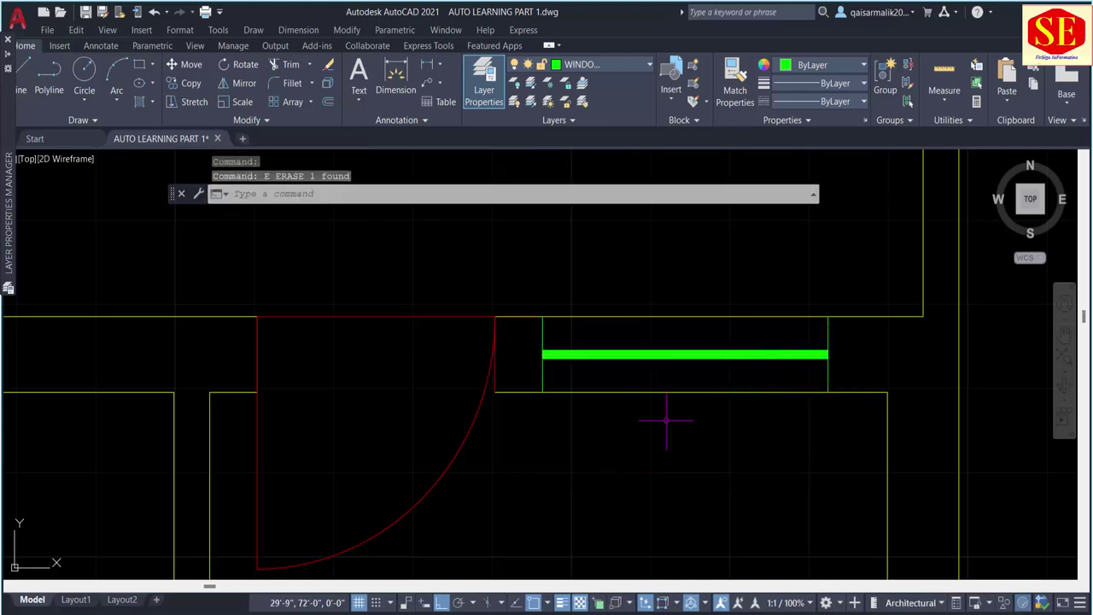
scroll(661, 415, "down", 5)
scroll(695, 395, "up", 2)
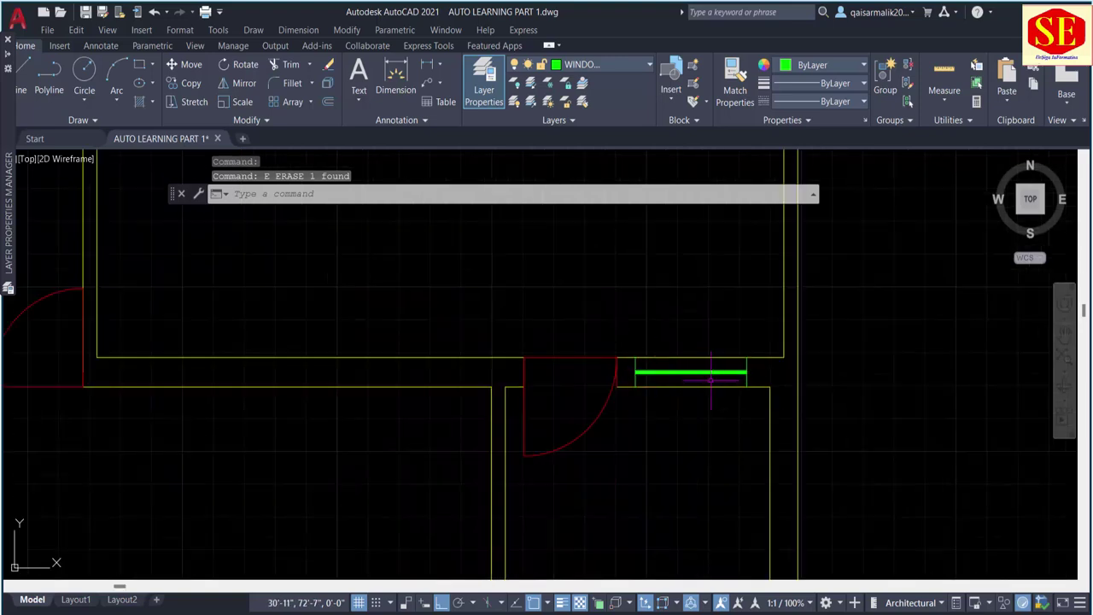
scroll(675, 380, "up", 2)
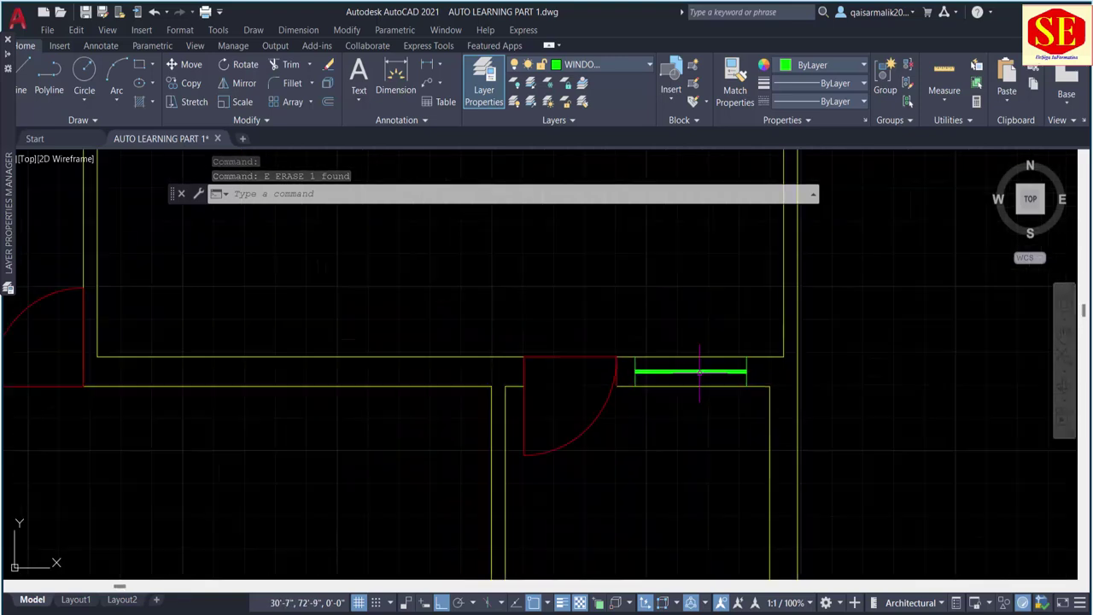
scroll(682, 376, "down", 4)
scroll(666, 378, "down", 2)
scroll(534, 464, "up", 3)
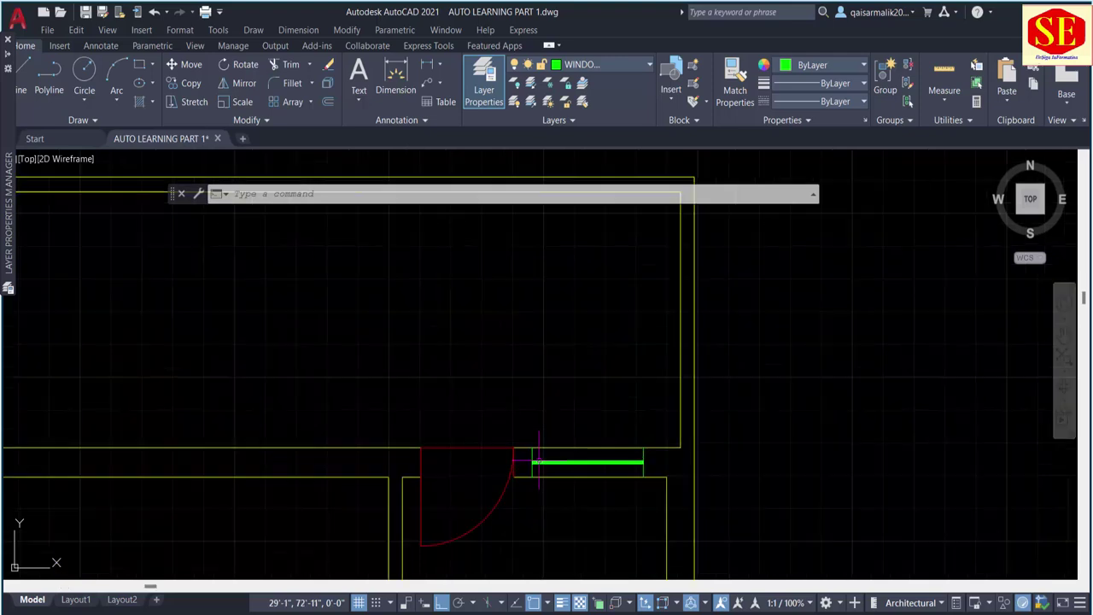
scroll(540, 463, "up", 2)
key("Escape")
middle_click_drag(395, 520, 264, 435)
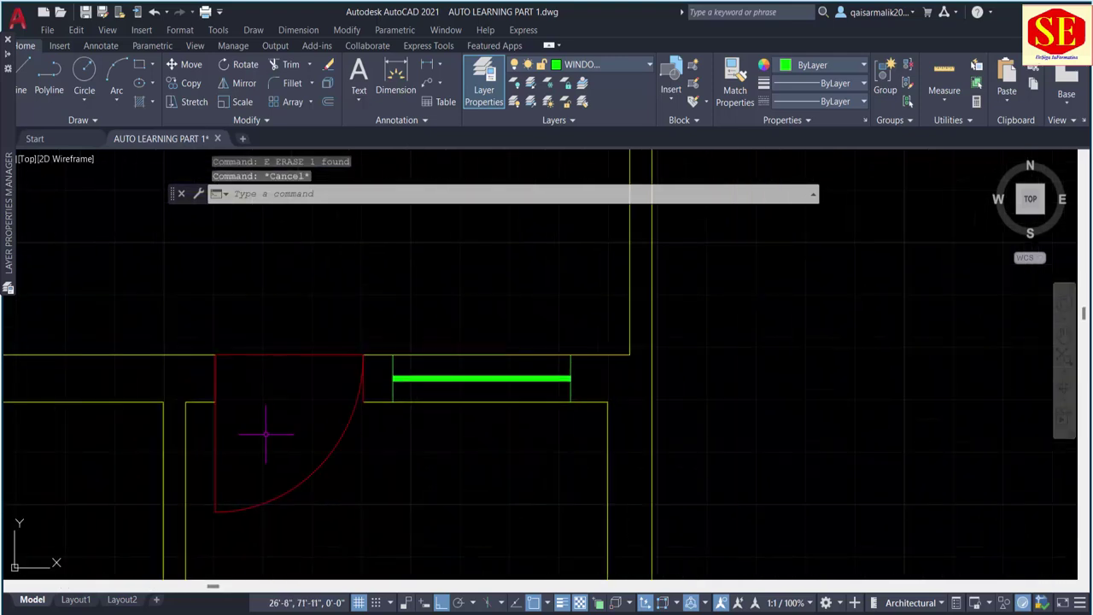
scroll(264, 435, "down", 4)
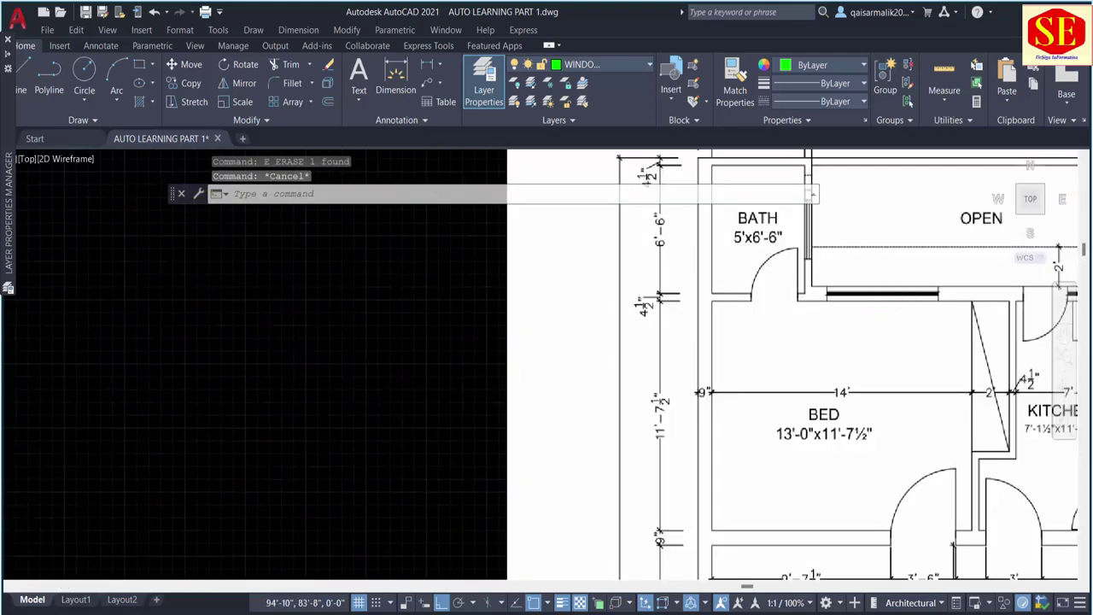
scroll(721, 296, "up", 3)
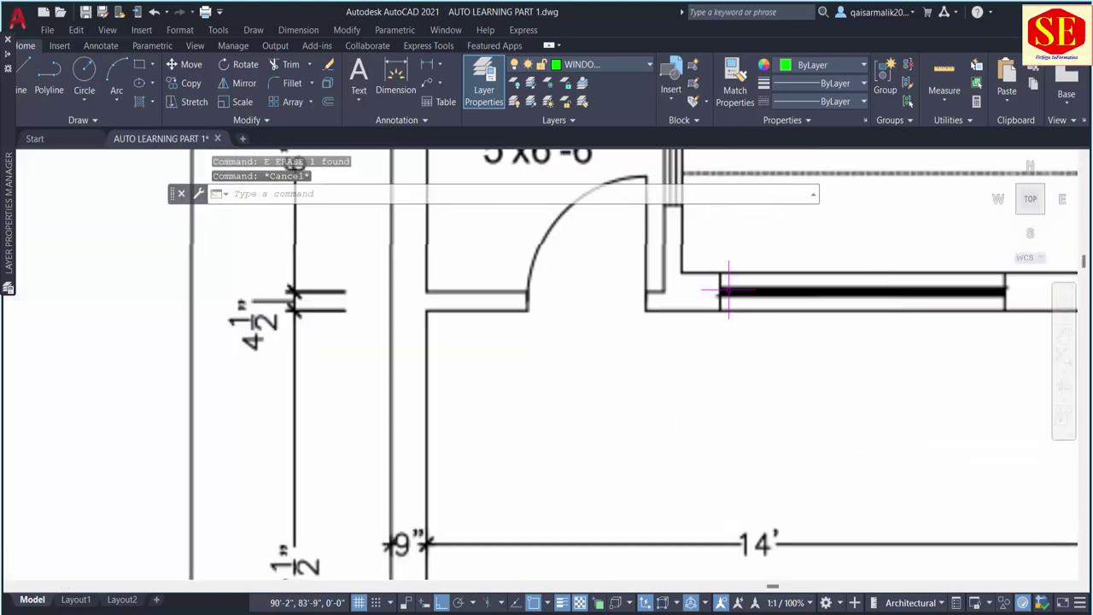
scroll(766, 279, "up", 2)
scroll(629, 367, "down", 3)
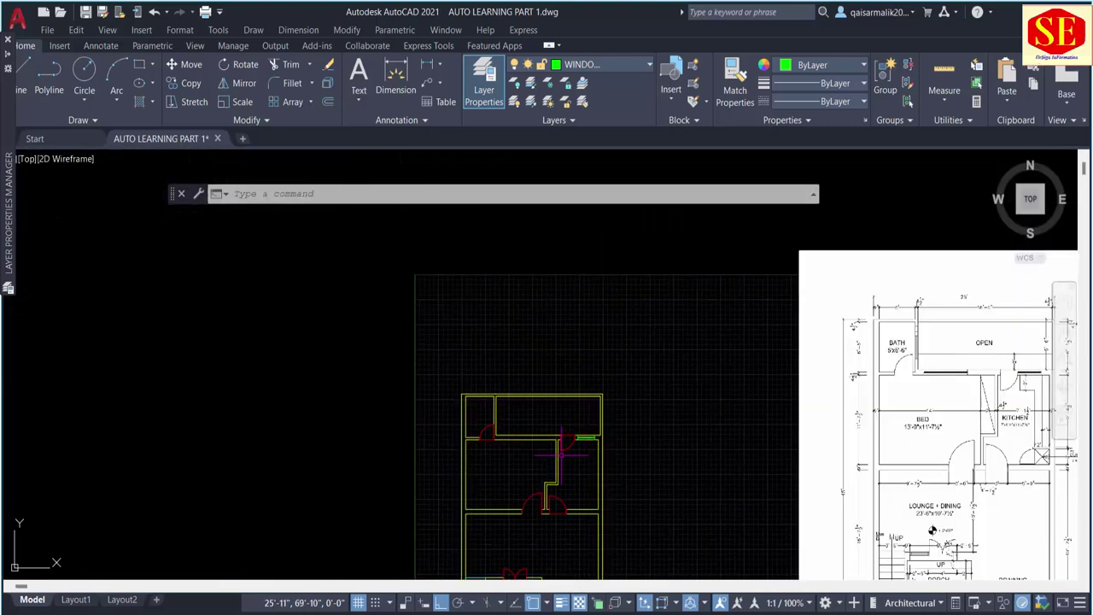
scroll(698, 412, "up", 5)
key("Escape")
key("Escape")
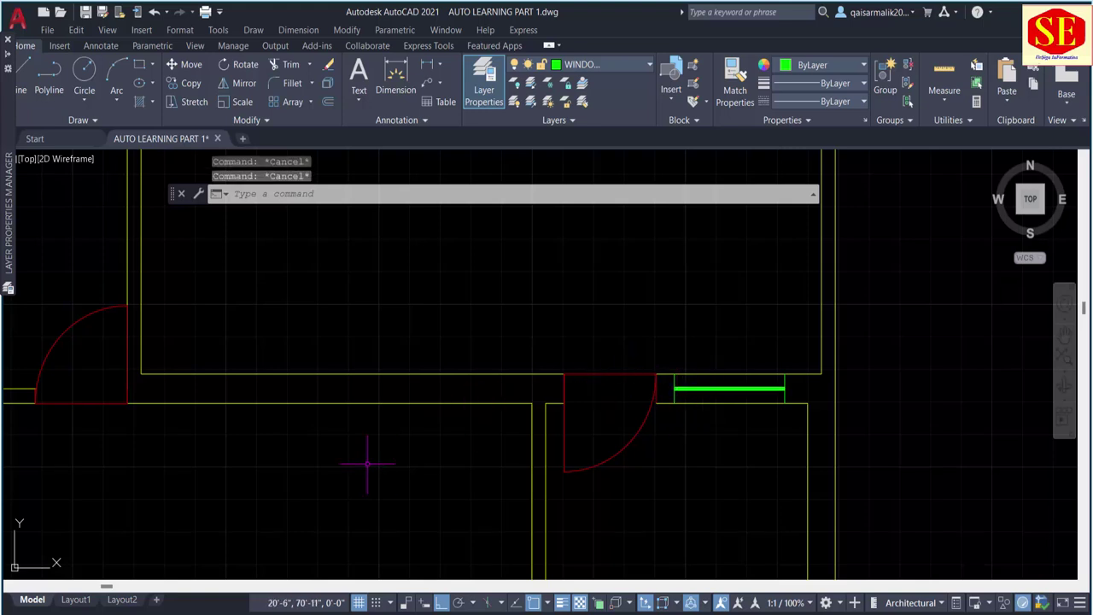
Step: Draw a short 2-inch polyline below the door and another segment to the right
type("pl")
key("Return")
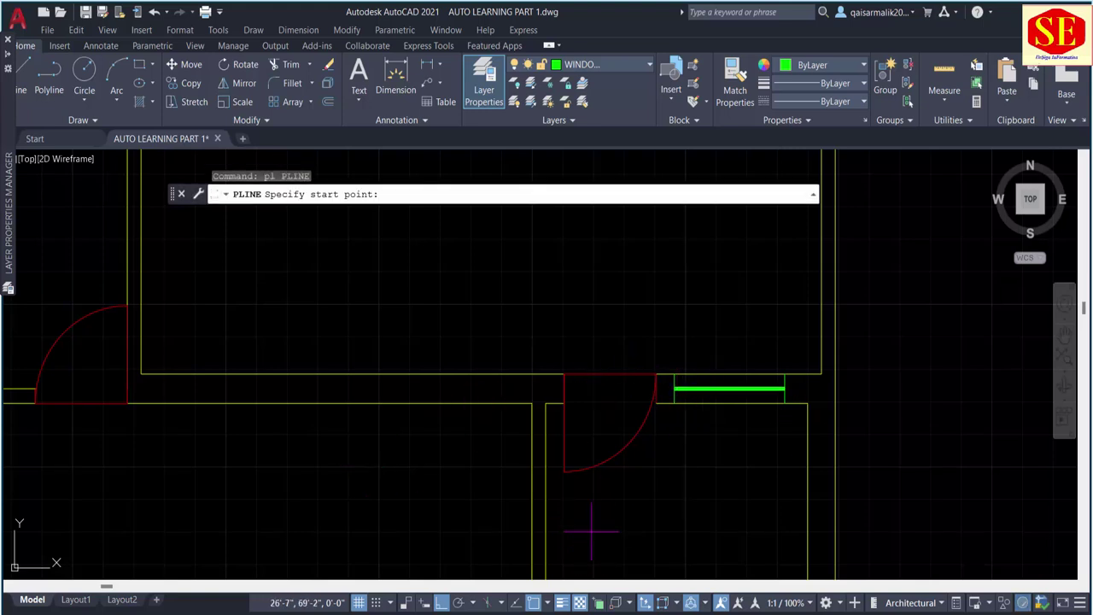
left_click(589, 530)
key("Return")
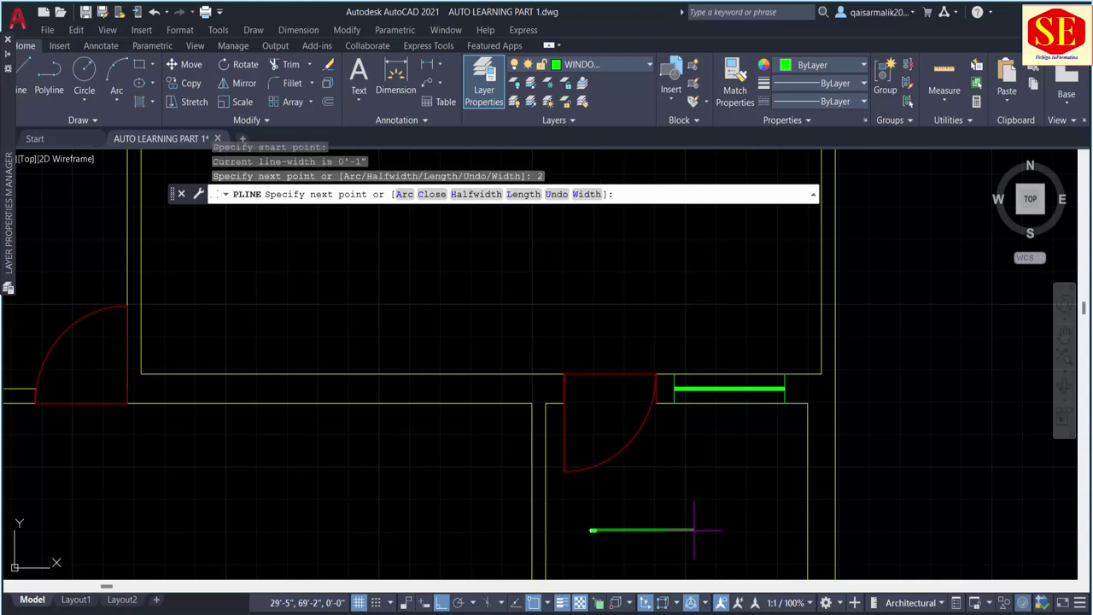
key("Return")
key("Return")
left_click(651, 496)
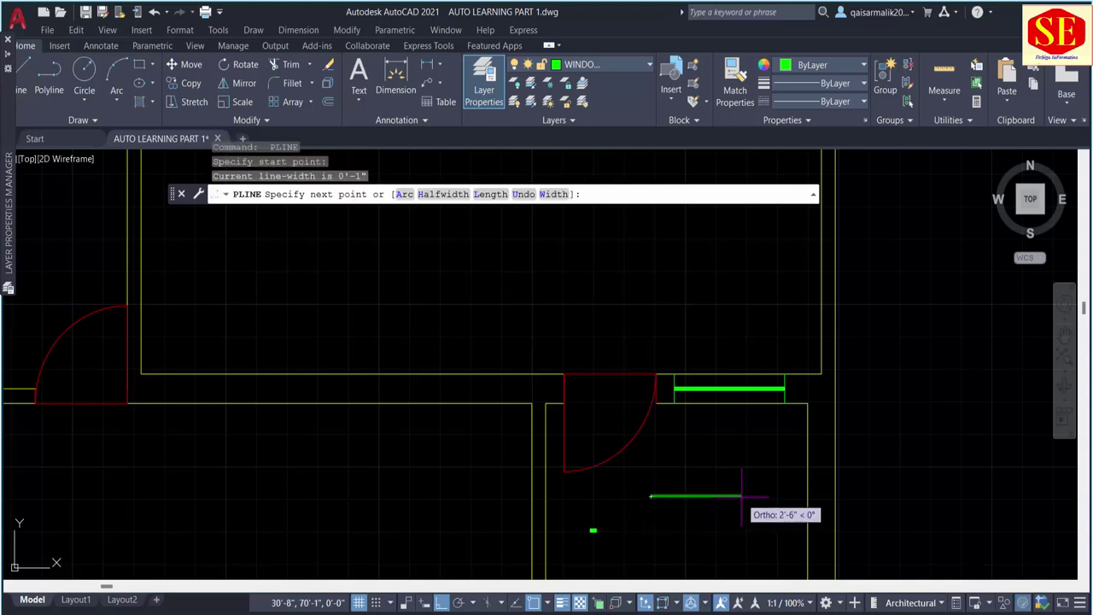
left_click(757, 496)
key("Escape")
Step: Erase the stray lower green line with a crossing selection
scroll(740, 390, "up", 2)
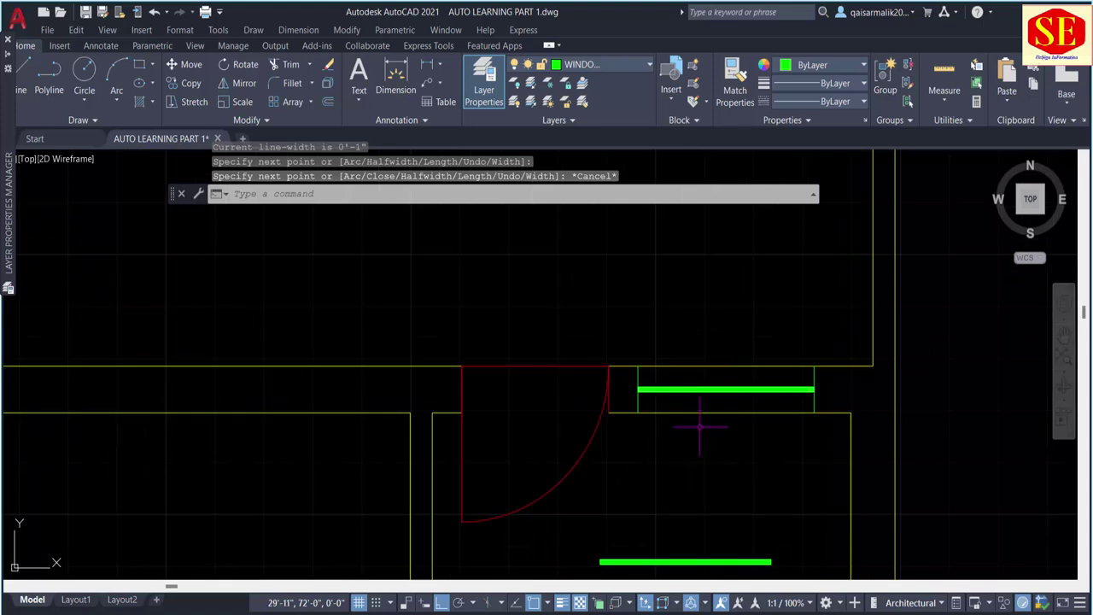
middle_click_drag(704, 509, 763, 361)
left_click(760, 395)
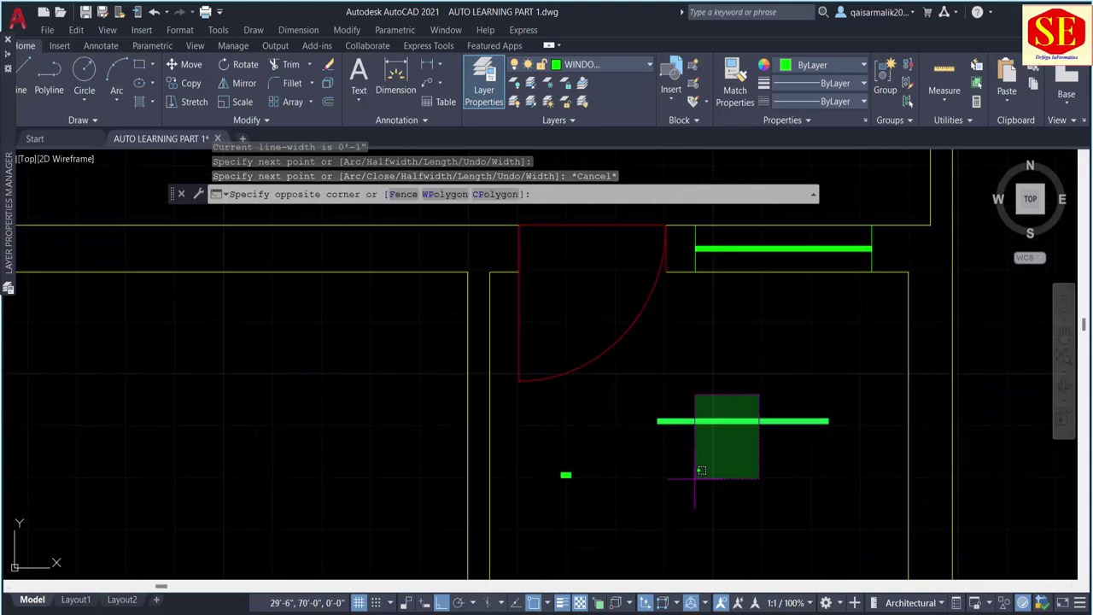
left_click(695, 476)
type("e")
key("Return")
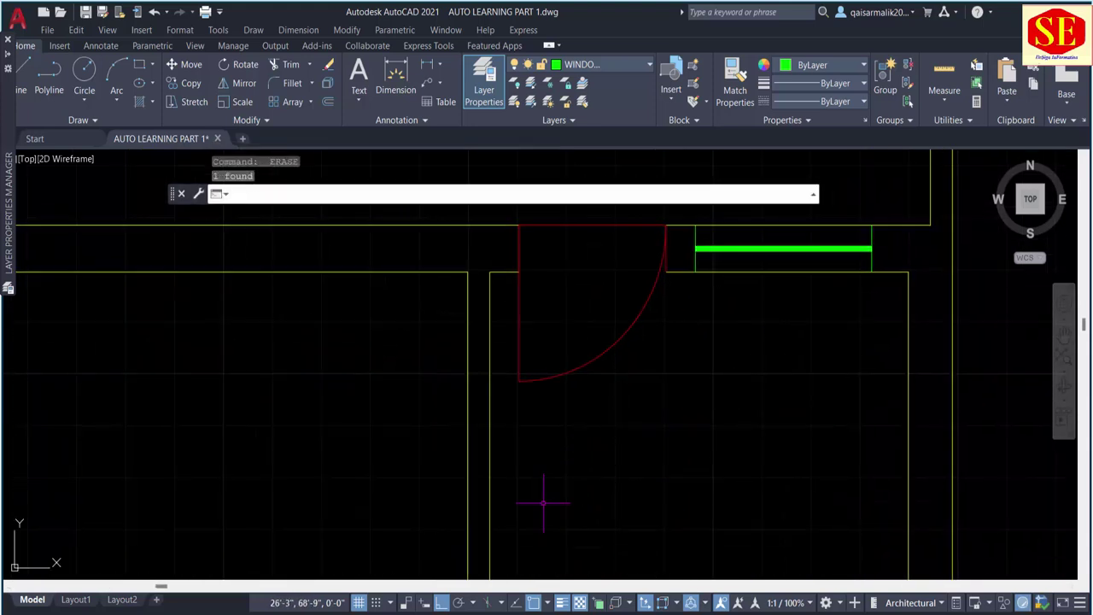
type("PL")
Step: Start a test polyline below the door with a 2-inch width
key("Return")
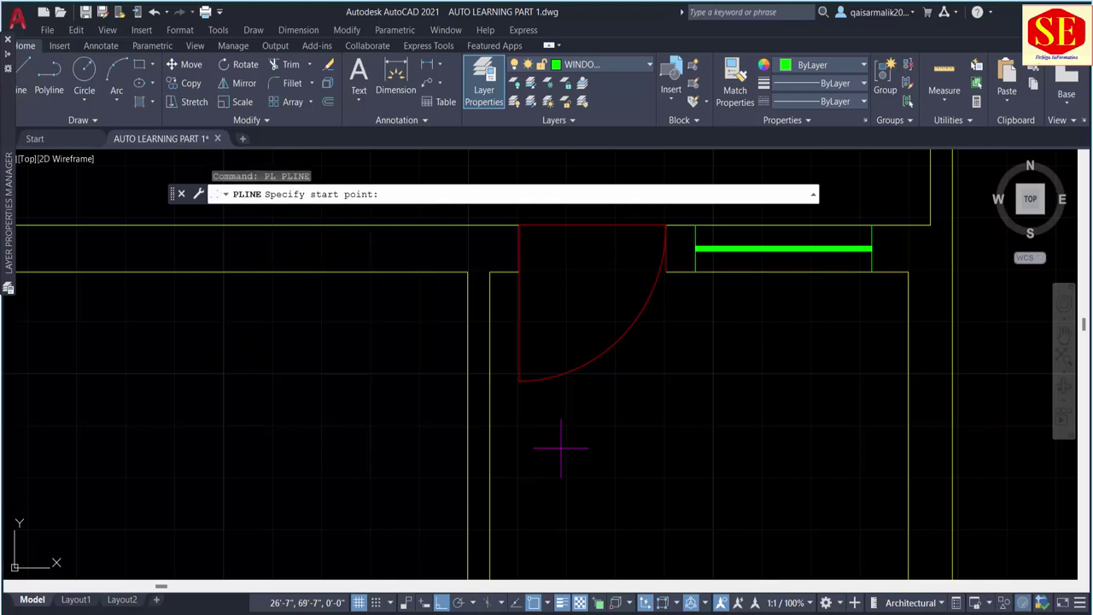
left_click(512, 441)
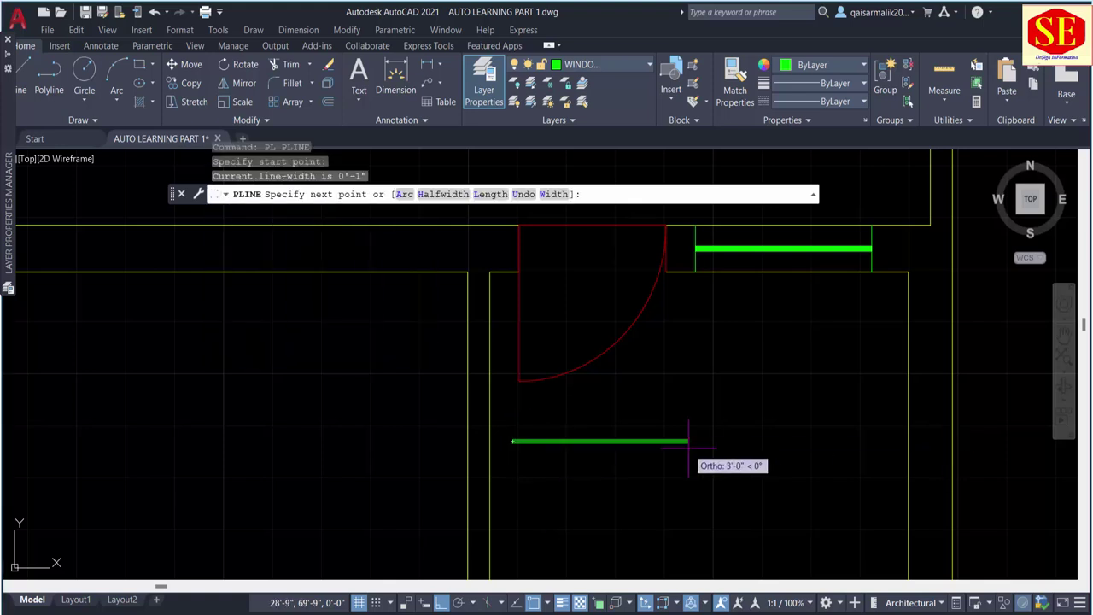
type("w")
key("Return")
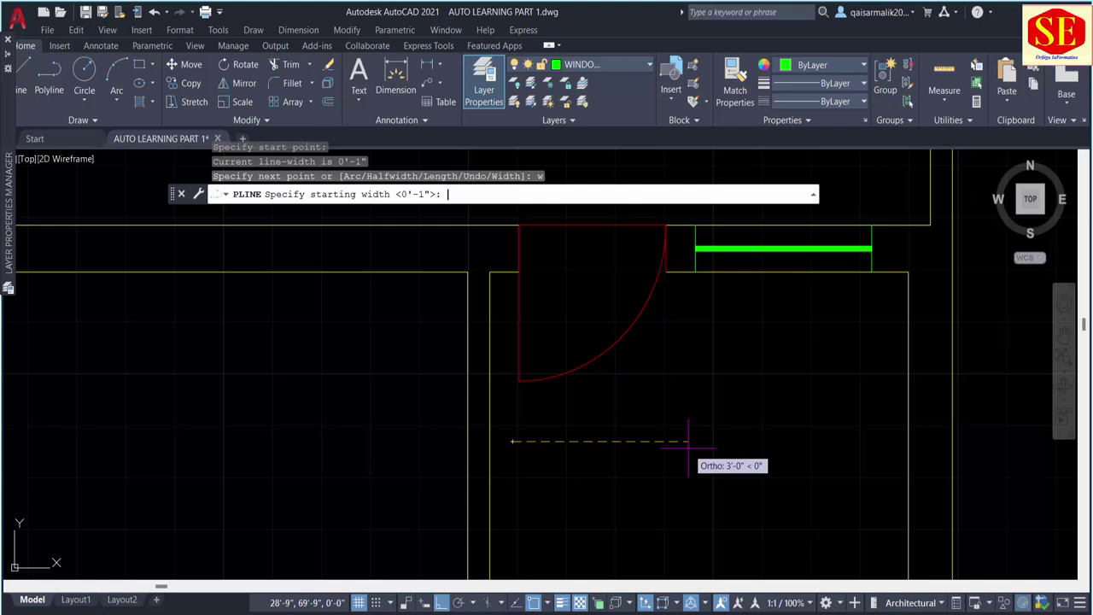
type("2")
key("Return")
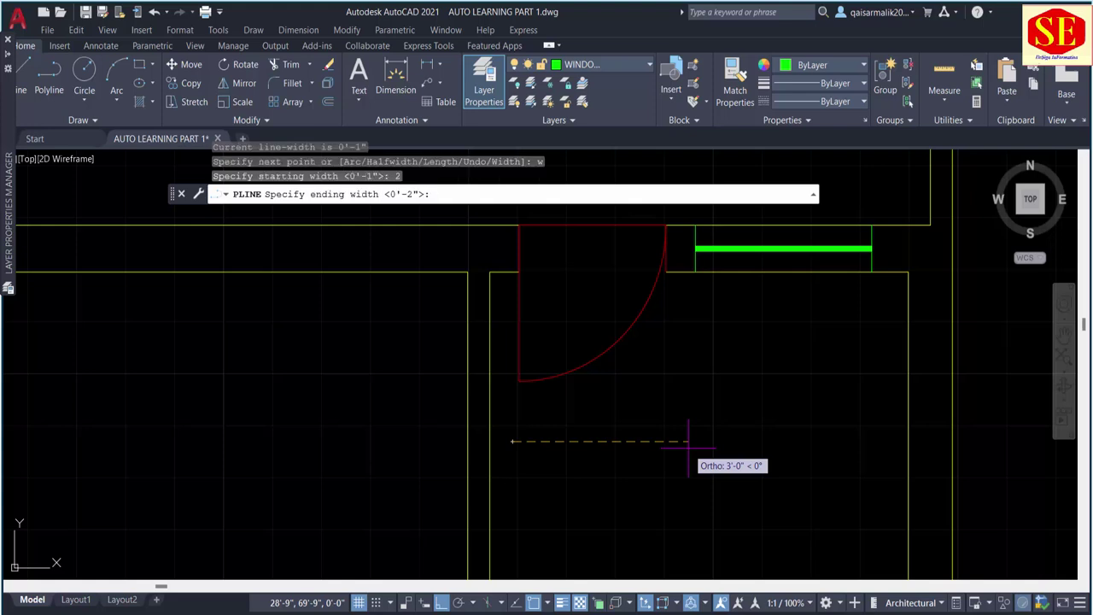
key("Return")
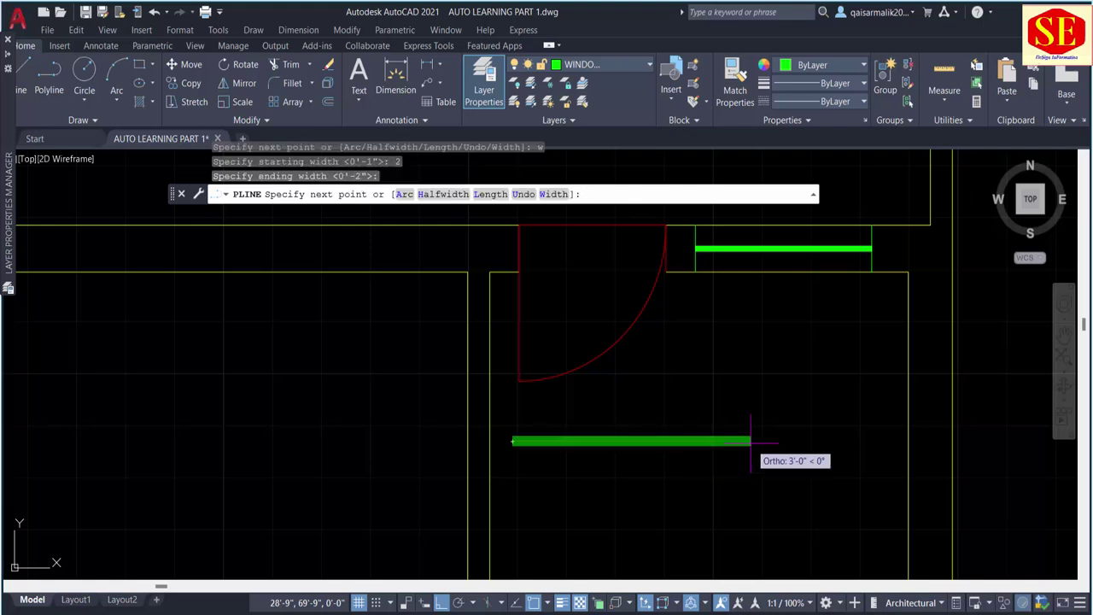
key("Escape")
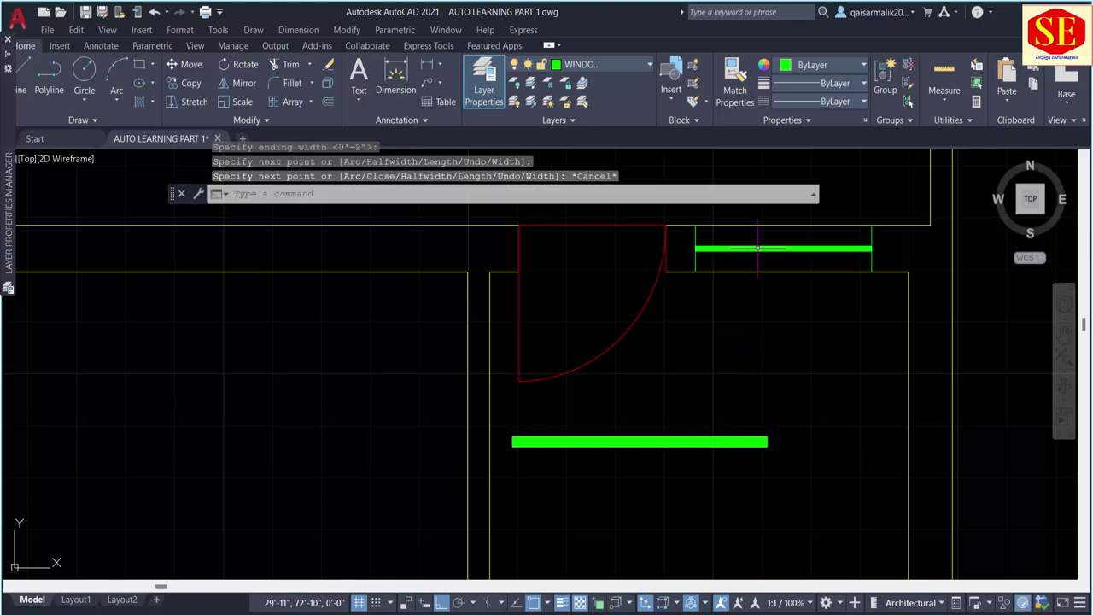
Step: Erase both overlapping green lines in the window opening
left_click(751, 247)
type("e")
key("Return")
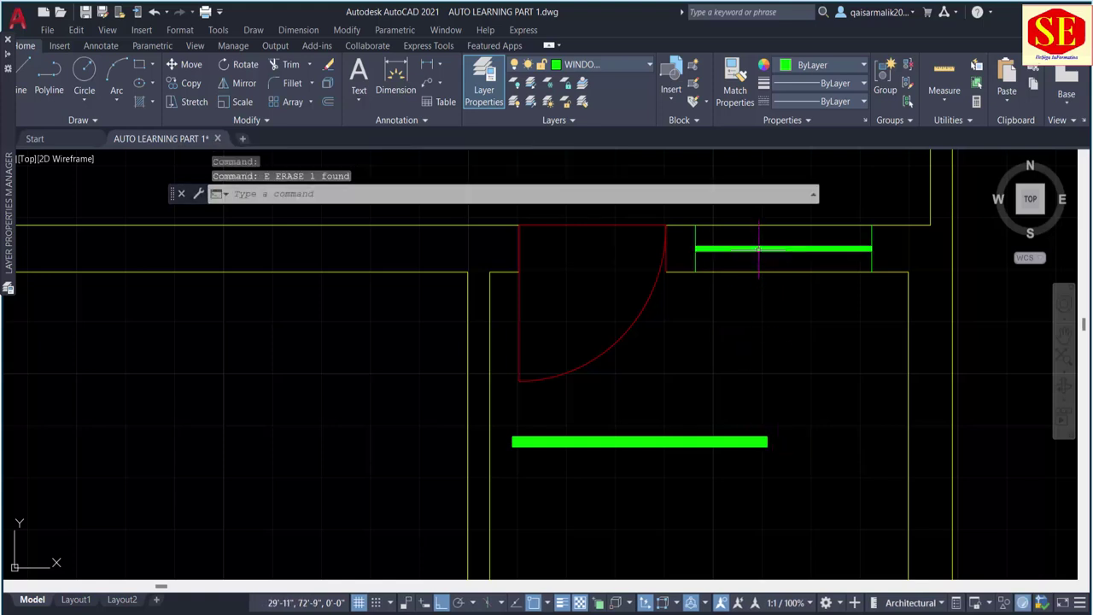
left_click(759, 248)
type("e")
key("Return")
Step: Draw a new wide polyline across the window opening from left edge to right edge
type("pl")
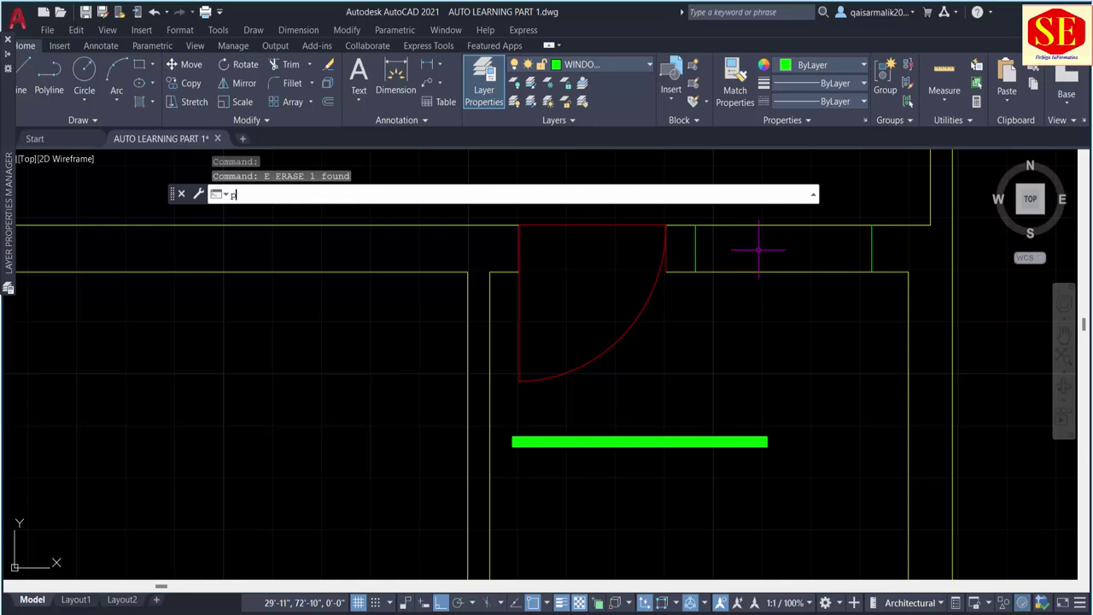
key("Return")
left_click(696, 247)
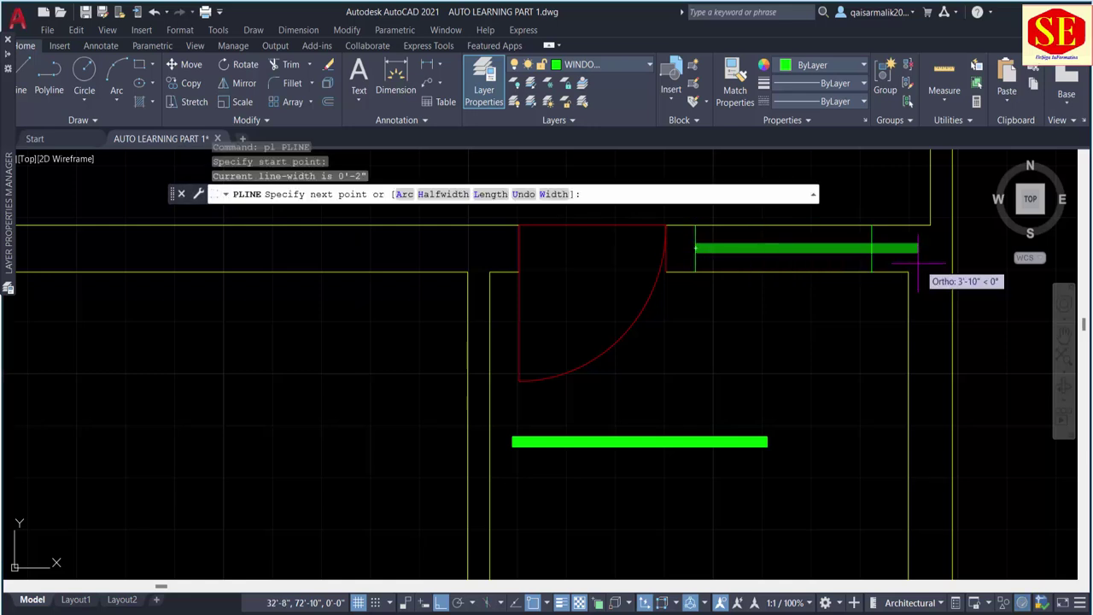
left_click(871, 249)
key("Escape")
Step: Erase the leftover lower green bar
scroll(723, 354, "down", 2)
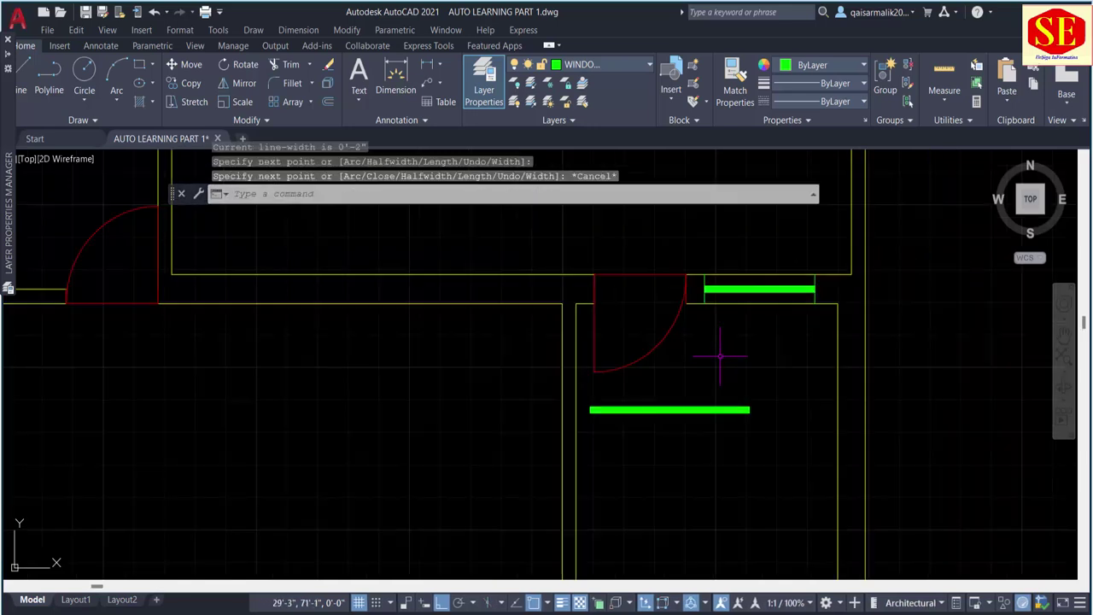
left_click(741, 380)
left_click(728, 414)
type("e")
key("Return")
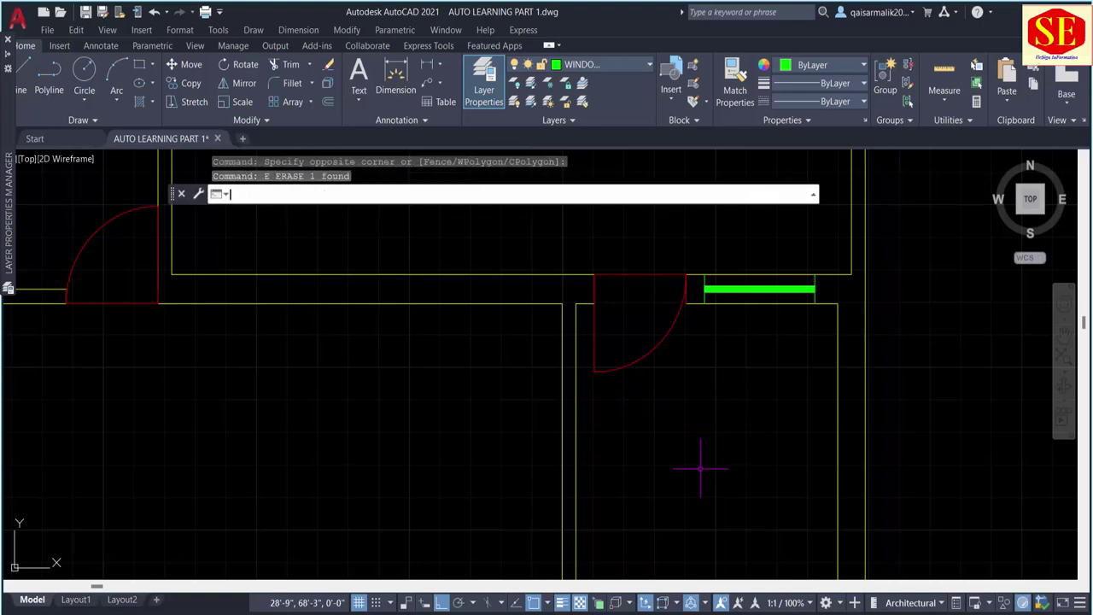
Step: Check the finished window polyline and pan the plan to show the upper rooms
scroll(700, 359, "down", 2)
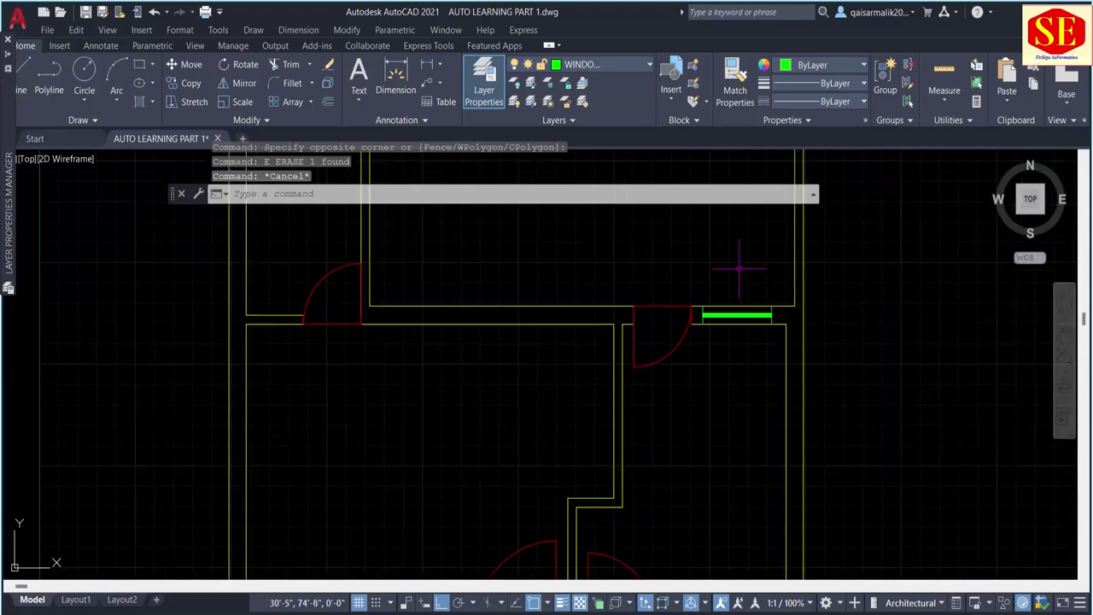
scroll(744, 303, "up", 4)
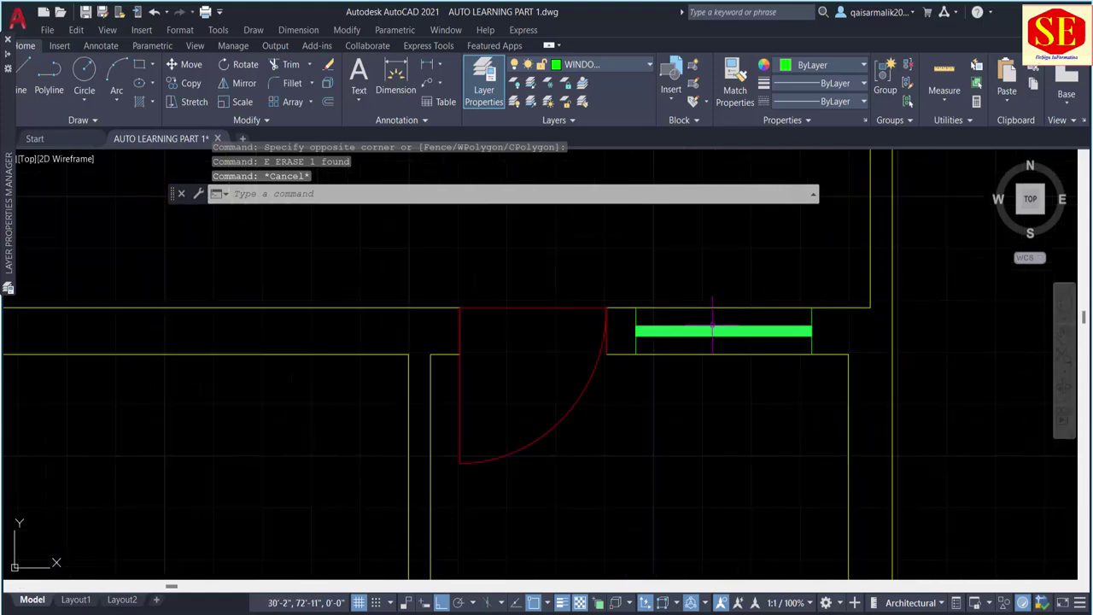
left_click(707, 310)
left_click(688, 340)
key("Escape")
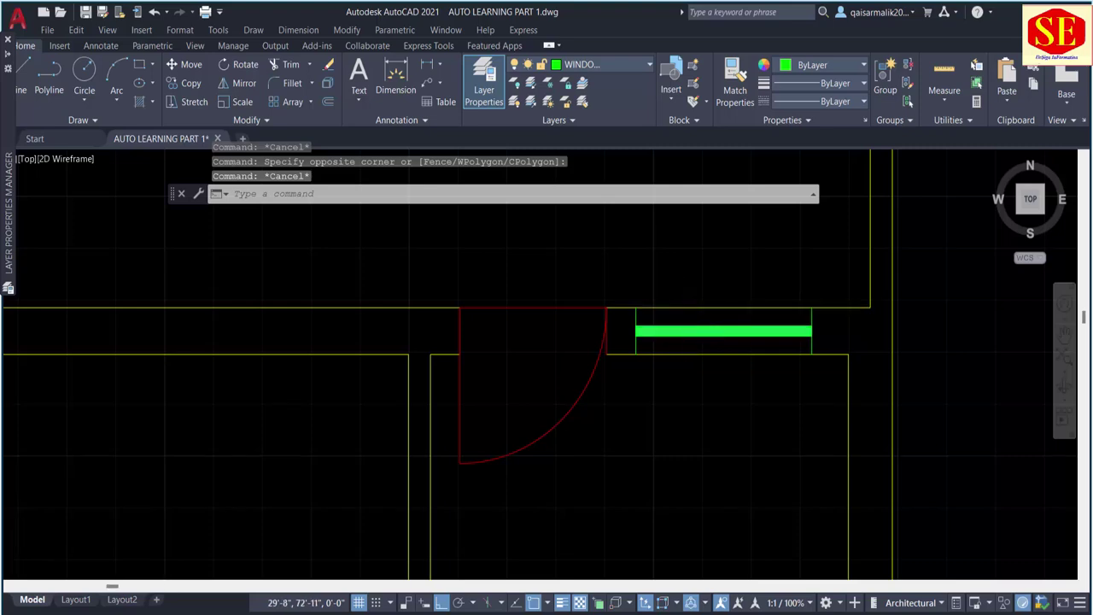
scroll(683, 328, "down", 6)
middle_click_drag(682, 324, 542, 404)
key("Escape")
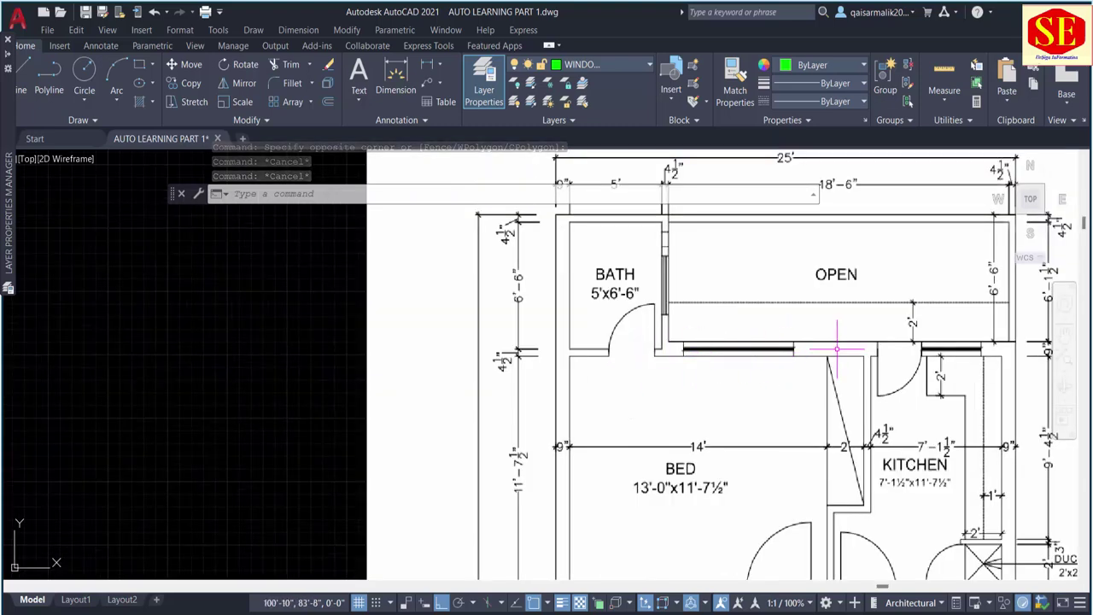
scroll(353, 428, "up", 4)
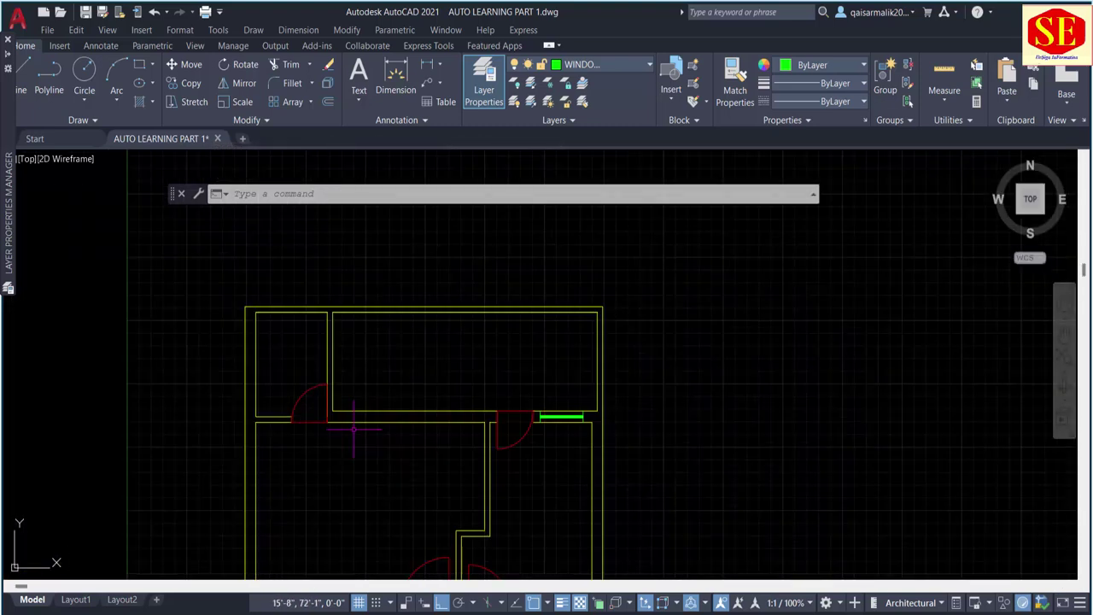
middle_click_drag(356, 494, 419, 394)
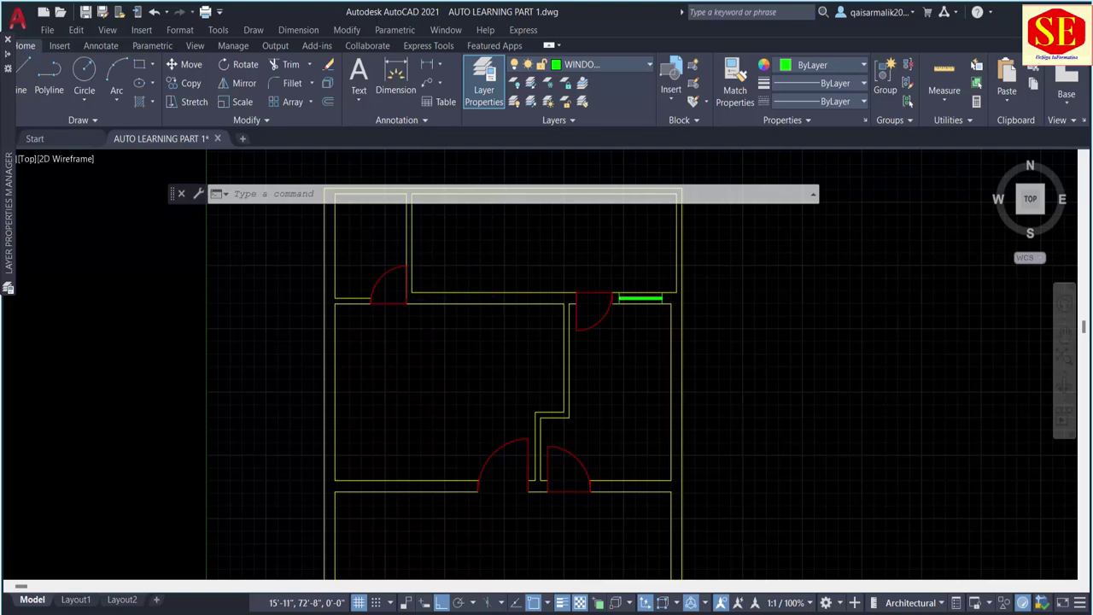
scroll(467, 296, "up", 2)
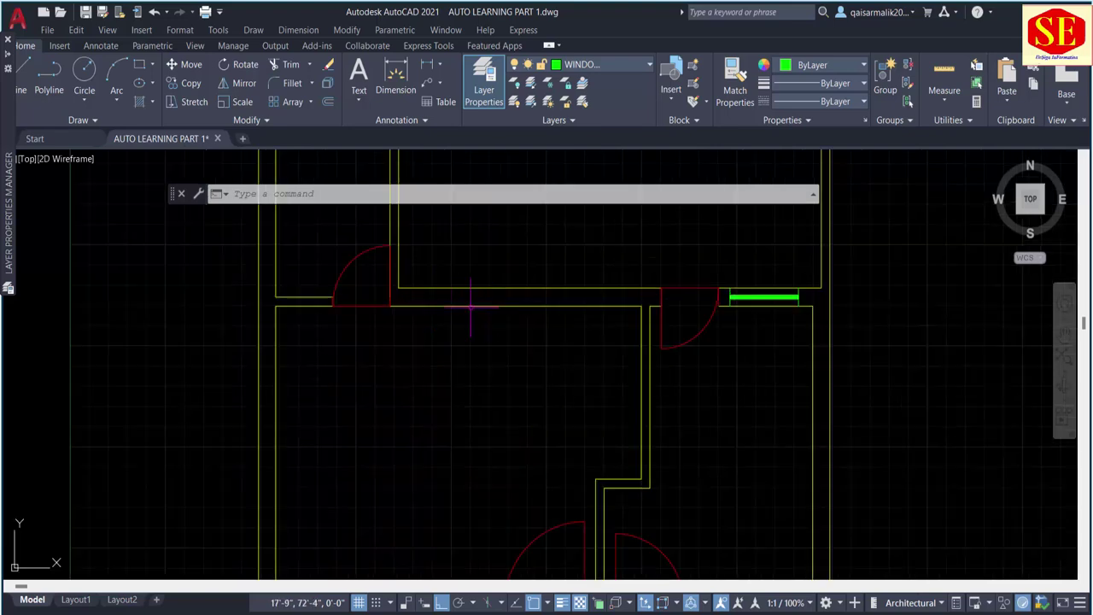
Step: Draw a short vertical marker line across the upper wall left of the interior door
left_click(470, 306)
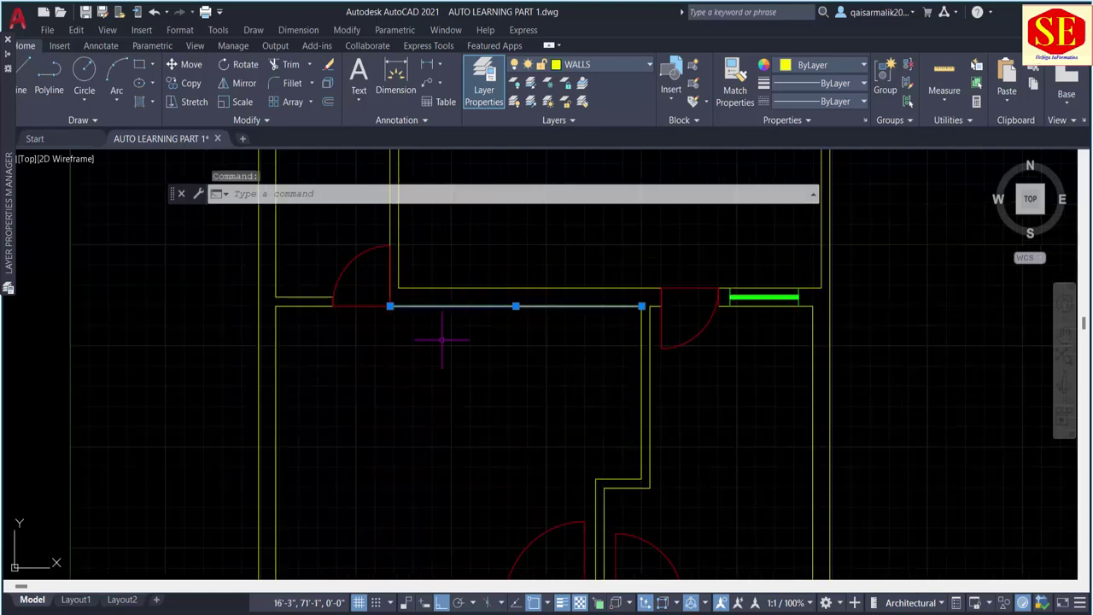
key("Escape")
type("l")
key("Return")
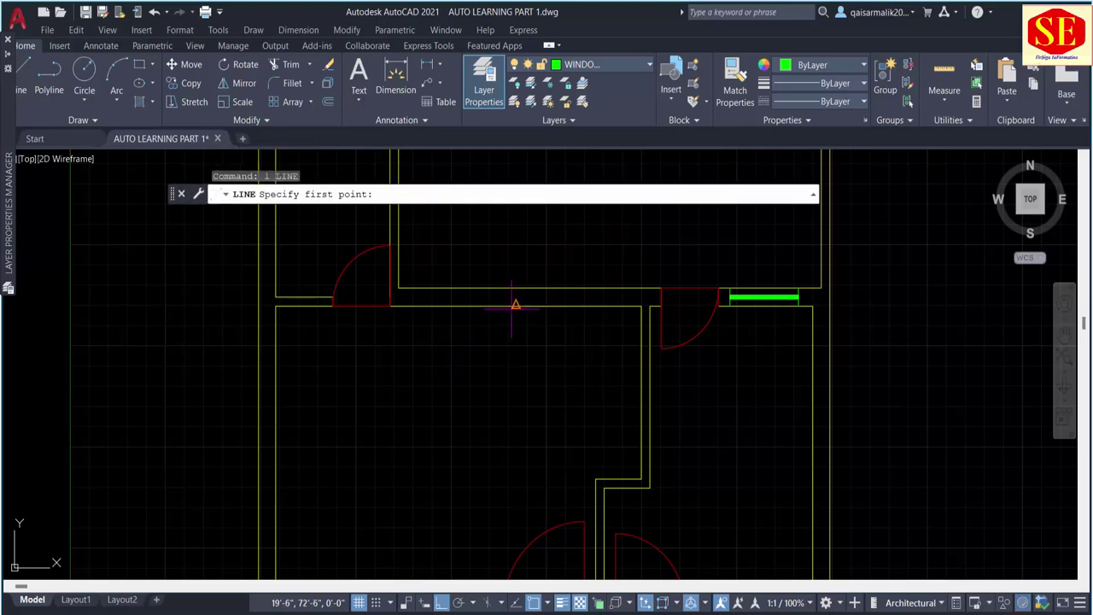
left_click(515, 305)
left_click(515, 289)
key("Escape")
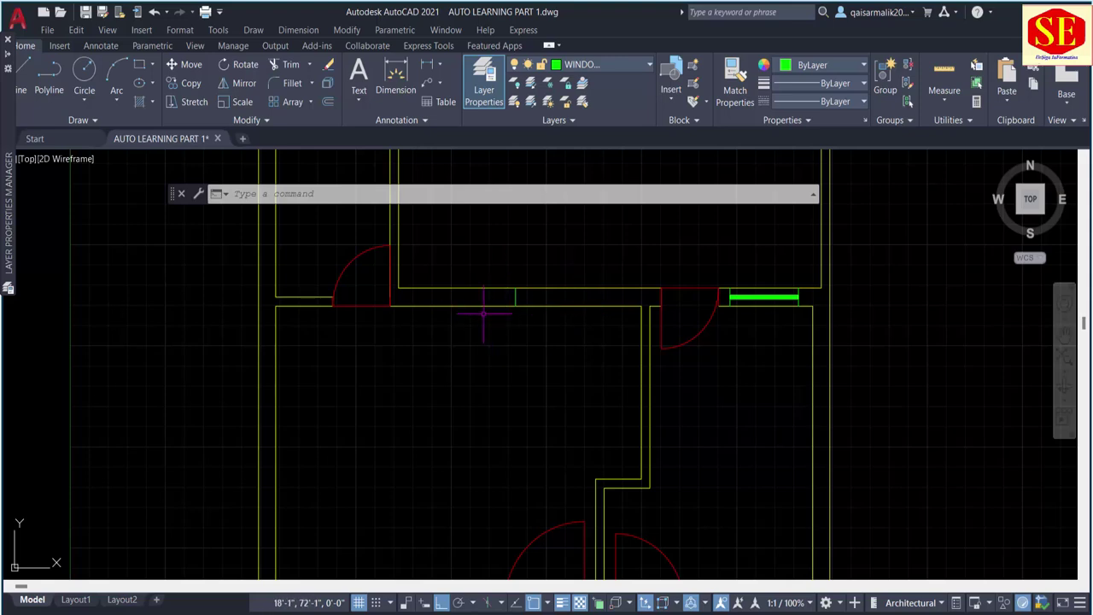
scroll(531, 342, "down", 2)
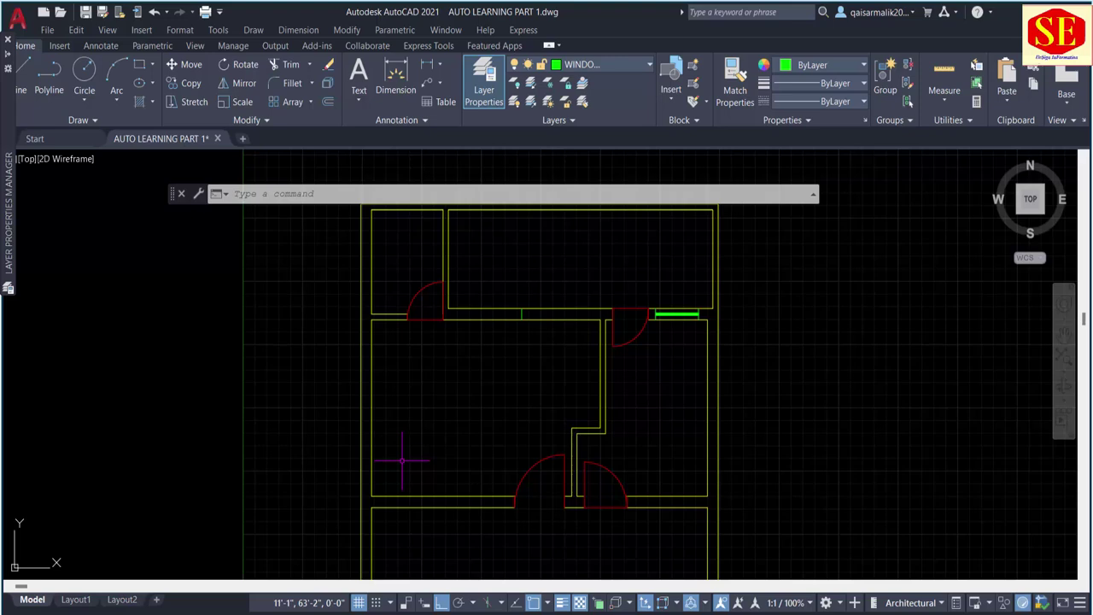
key("Escape")
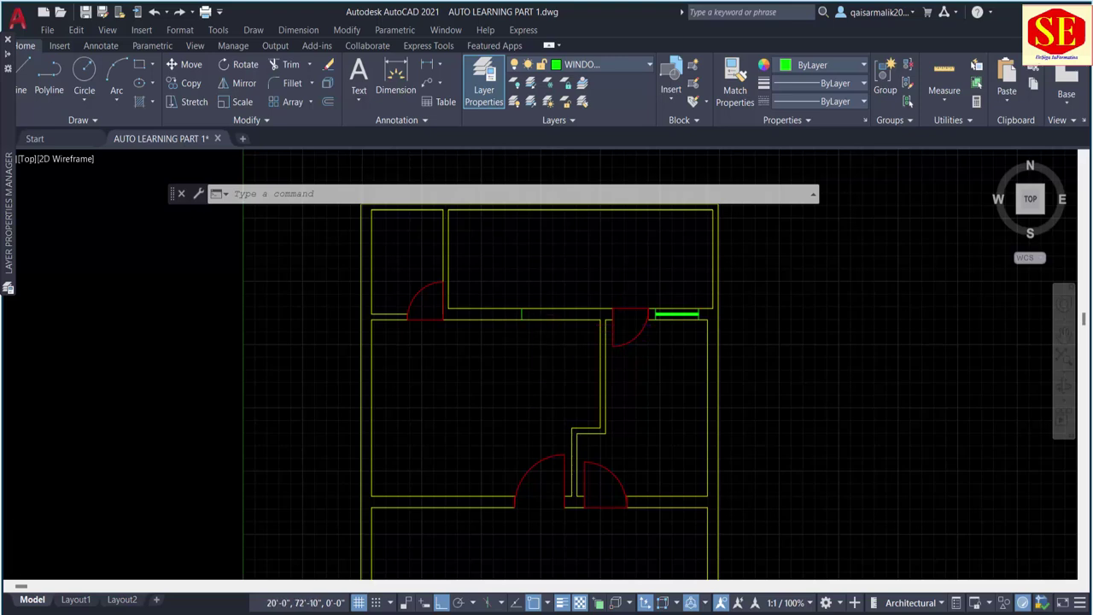
scroll(529, 313, "up", 2)
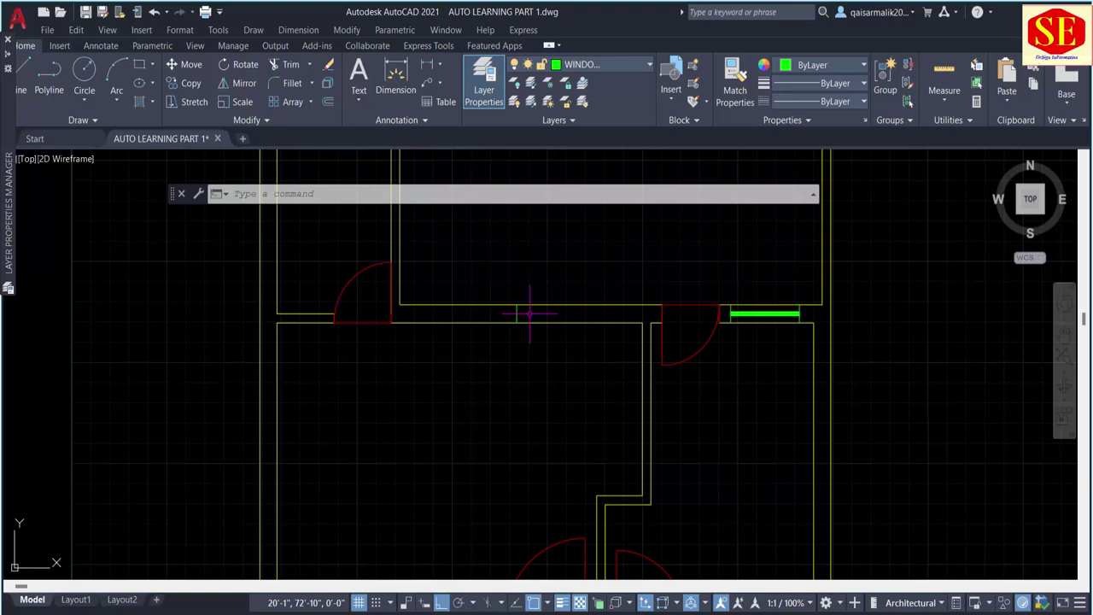
key("Escape")
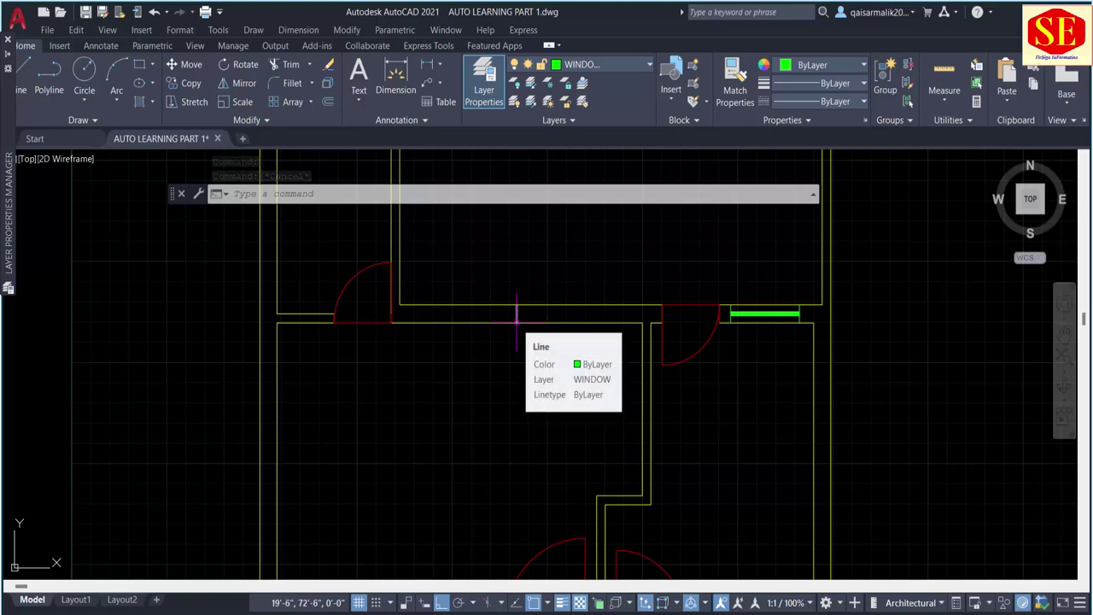
Step: Offset the vertical marker line 3 feet to the right
type("o")
key("Return")
type("3")
key("Return")
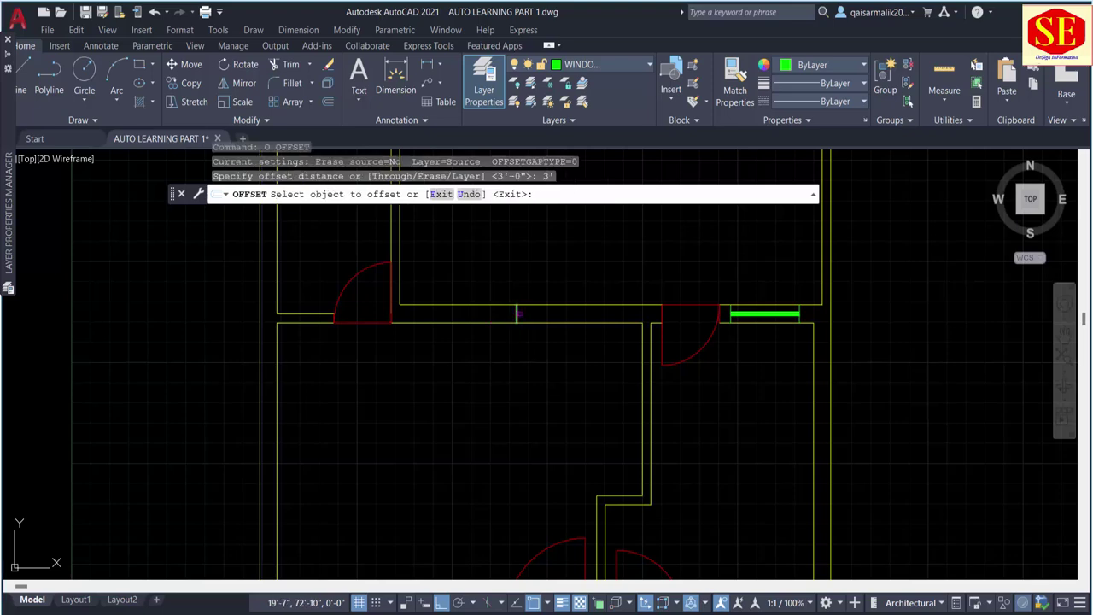
left_click(517, 313)
left_click(564, 316)
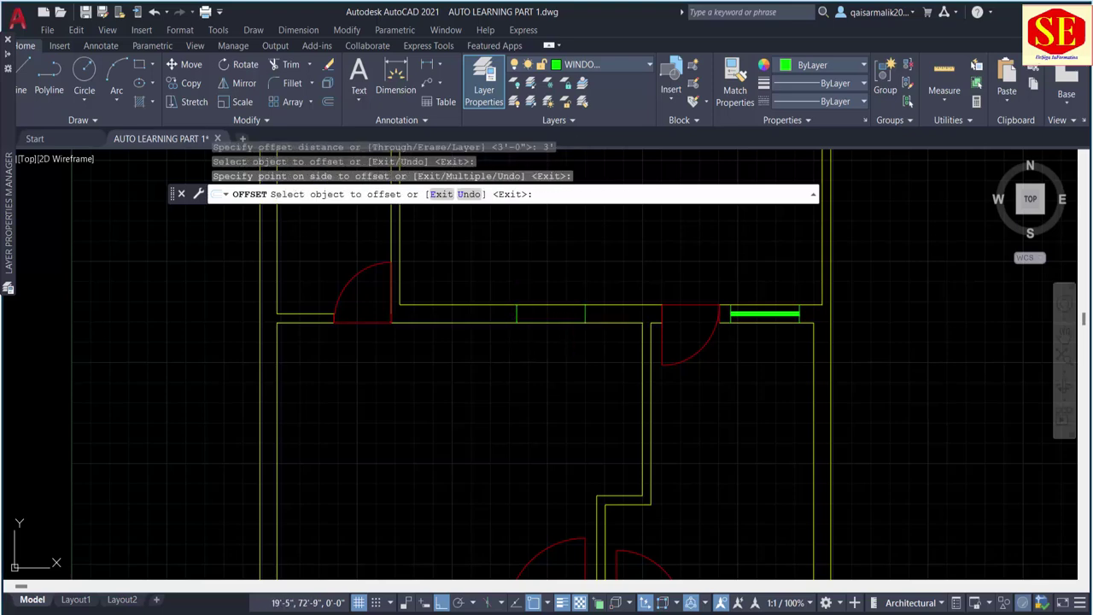
key("Escape")
scroll(490, 346, "down", 3)
scroll(490, 347, "up", 3)
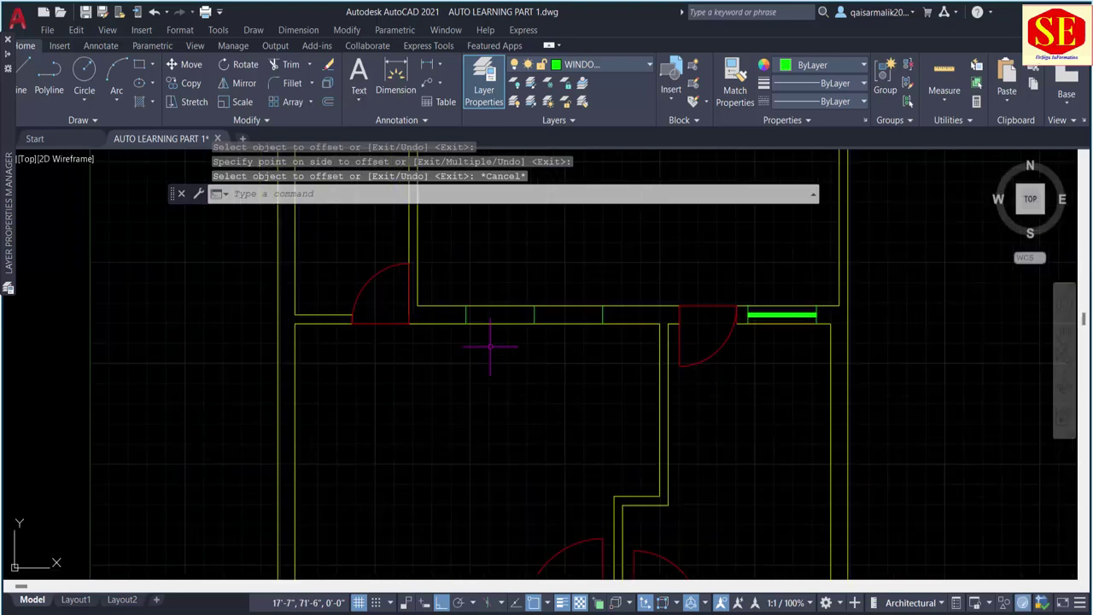
Step: Draw the window polyline across the opening between the markers
type("pl")
key("Return")
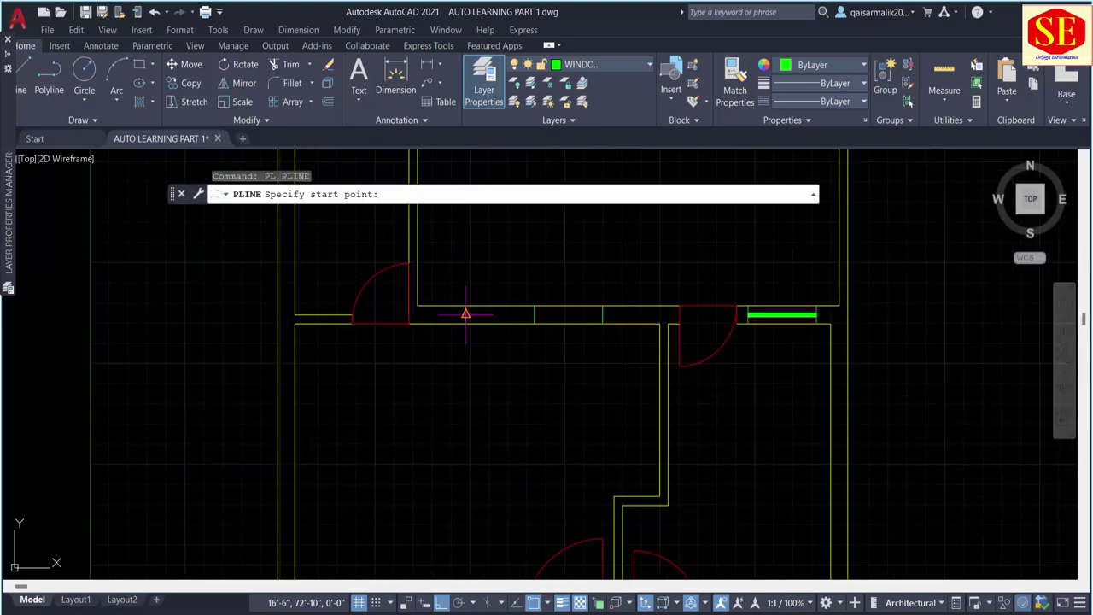
left_click(466, 313)
left_click(602, 314)
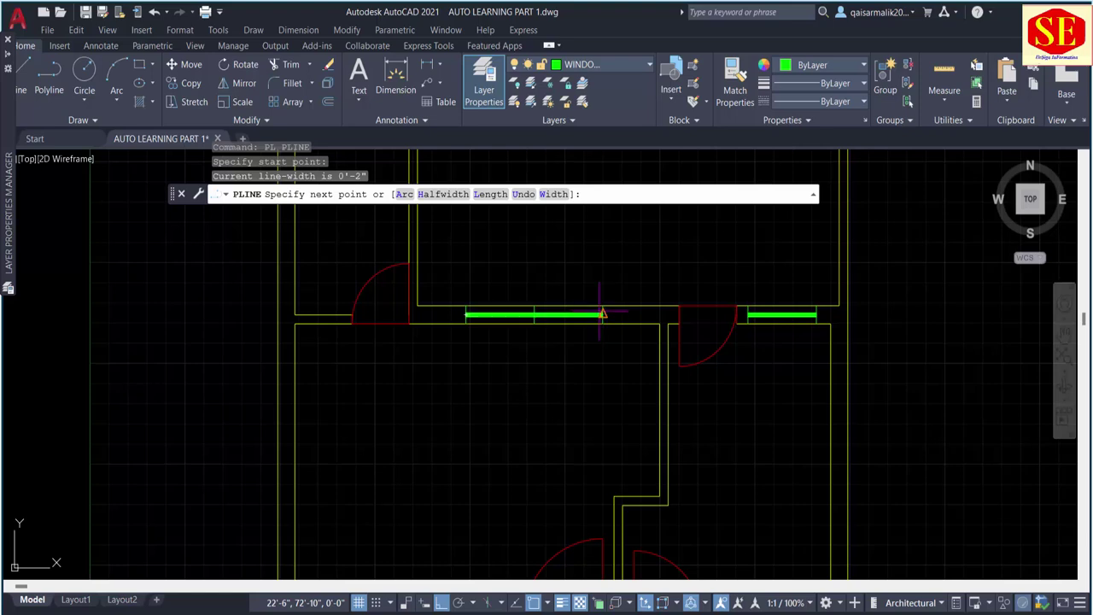
key("Escape")
Step: Erase the stray vertical divider line in the left window
scroll(677, 318, "up", 2)
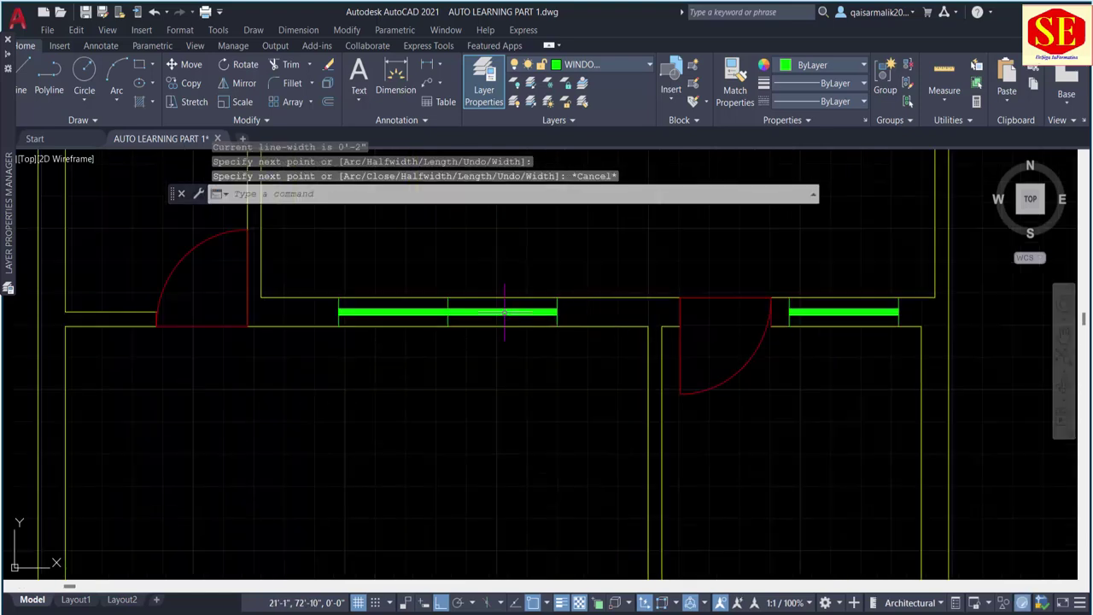
left_click(446, 323)
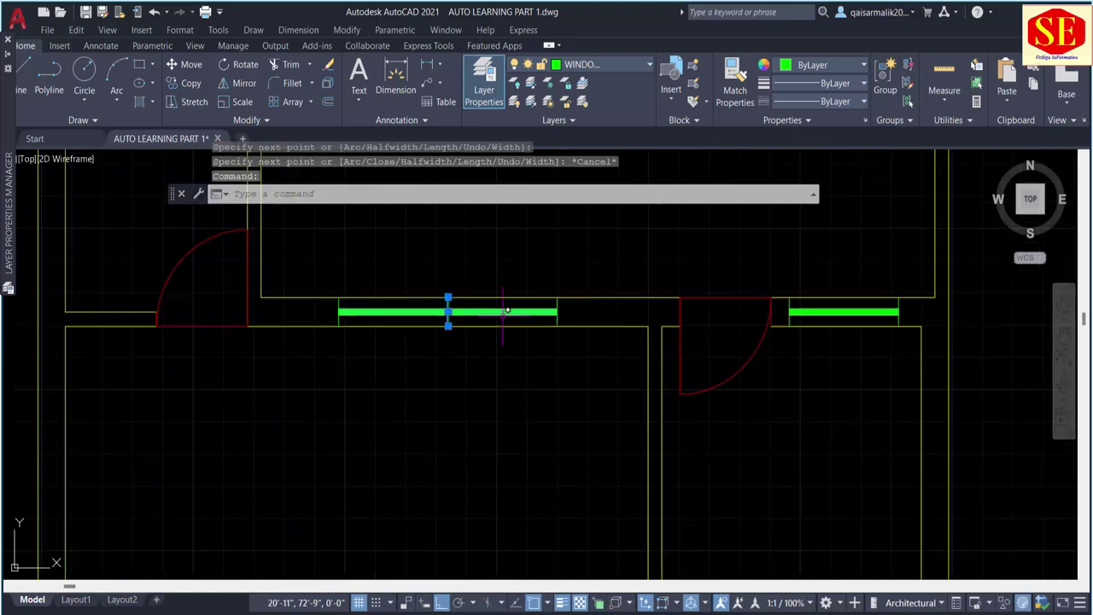
type("e")
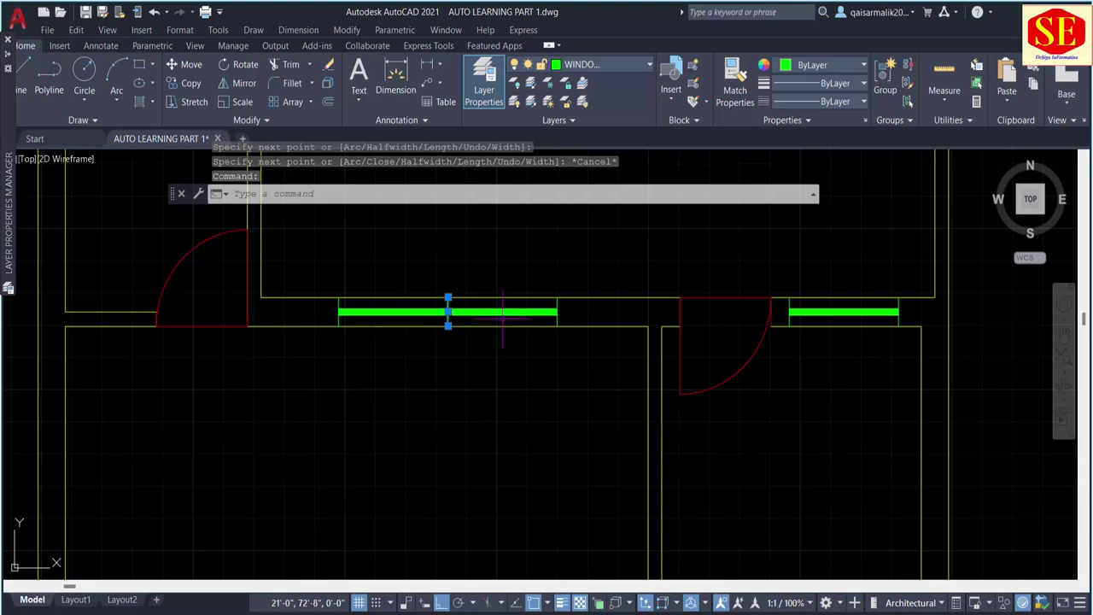
key("Return")
scroll(556, 316, "down", 2)
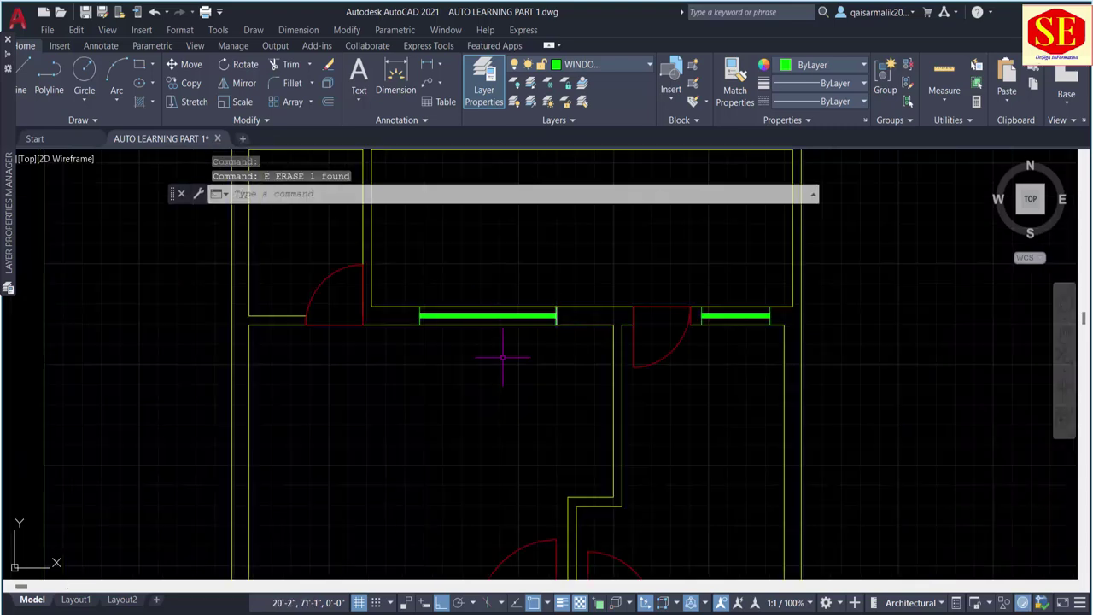
Step: Survey the whole floor plan, zoom into the top-left room, and start a line there
middle_click_drag(505, 359, 531, 428)
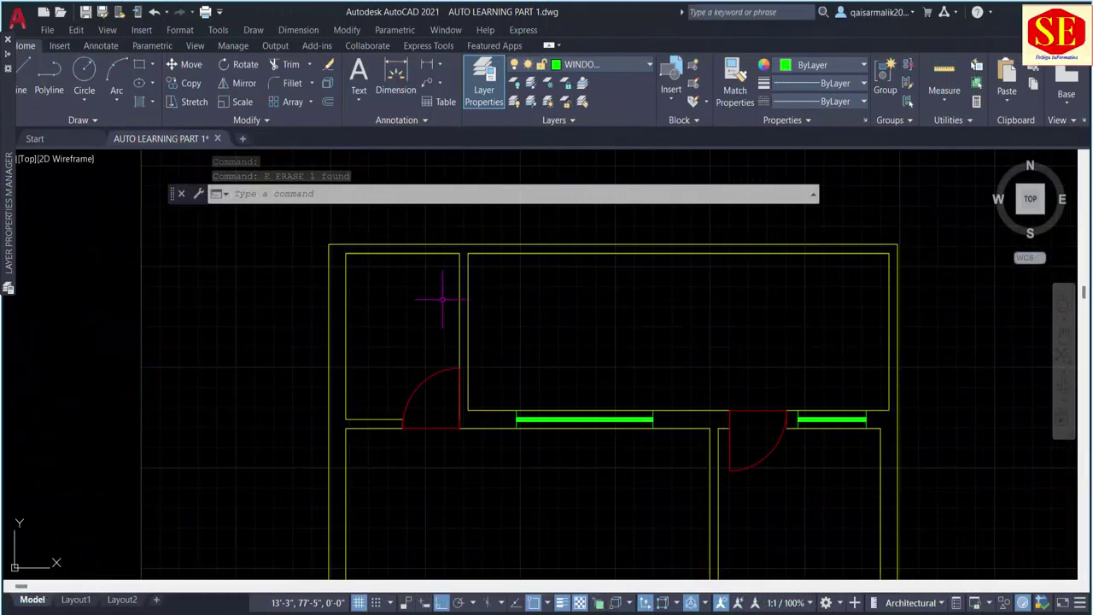
scroll(473, 309, "down", 2)
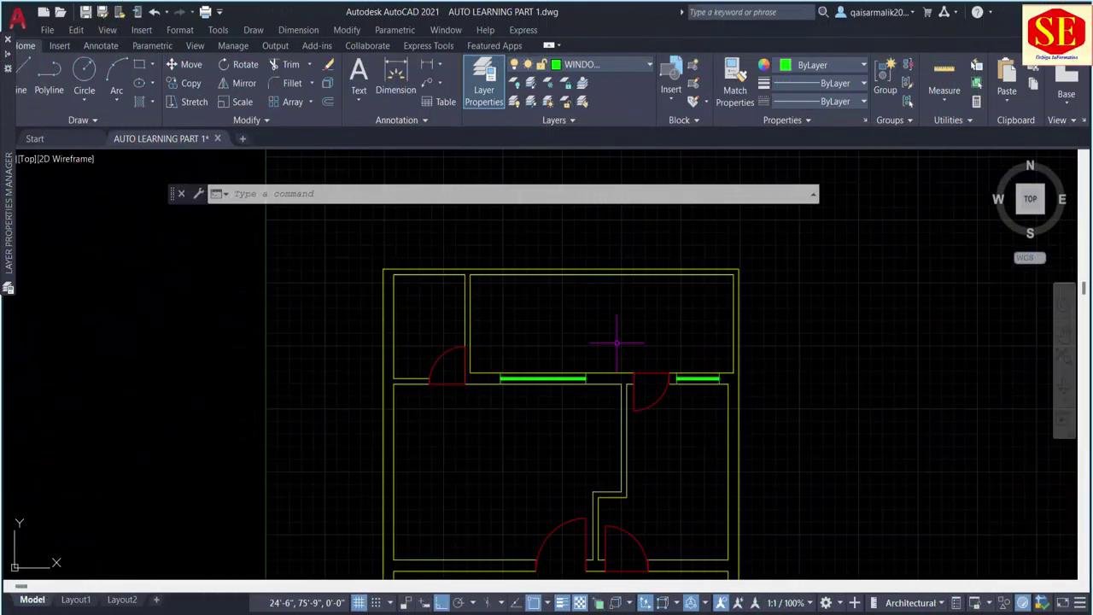
middle_click_drag(702, 402, 639, 358)
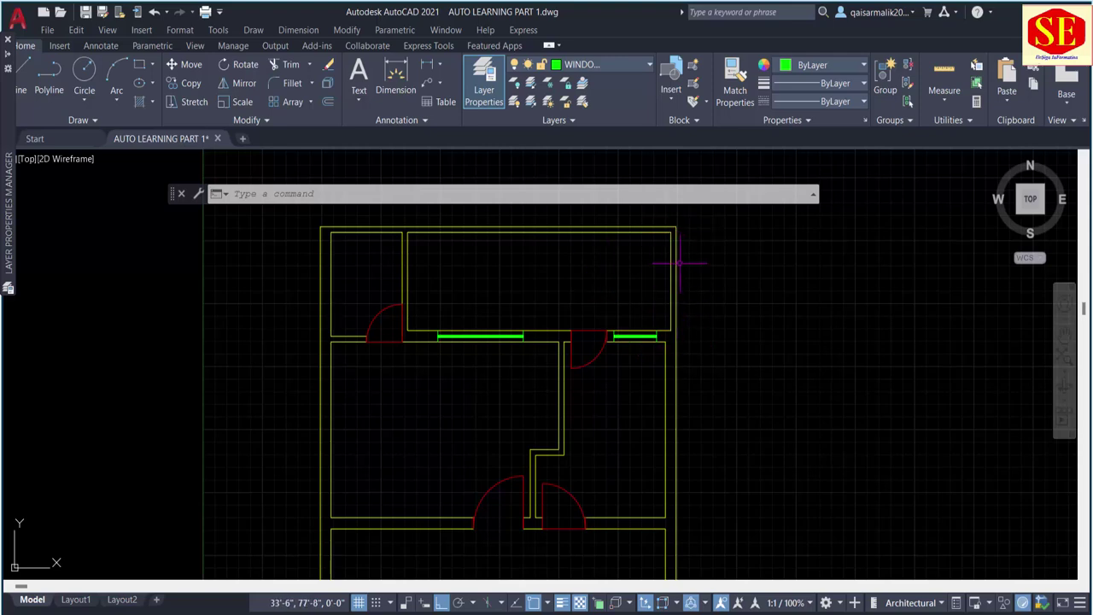
scroll(700, 358, "down", 1)
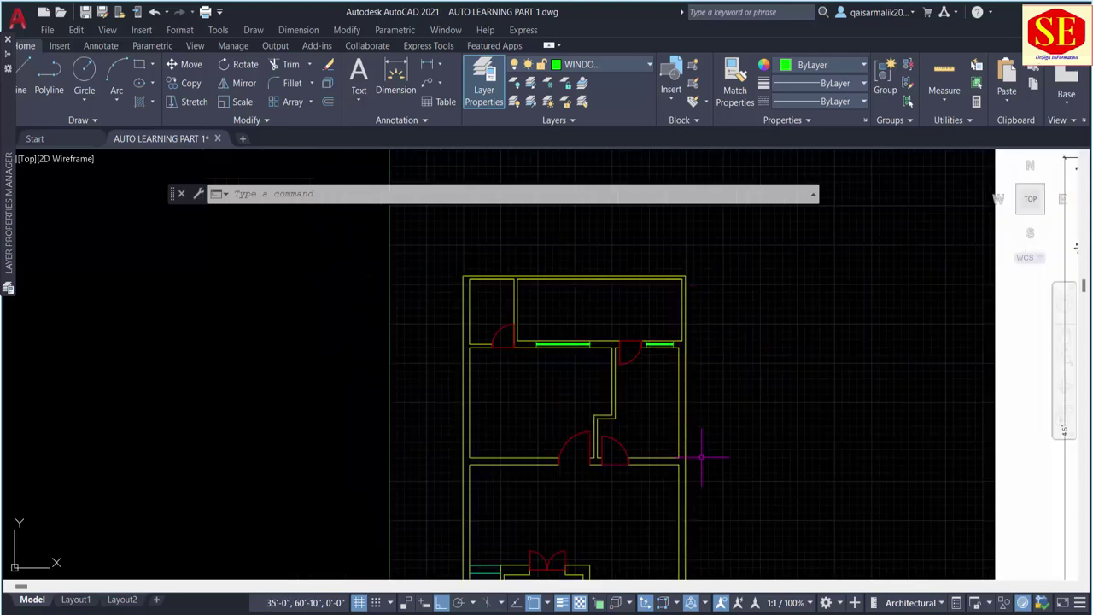
scroll(696, 410, "up", 1)
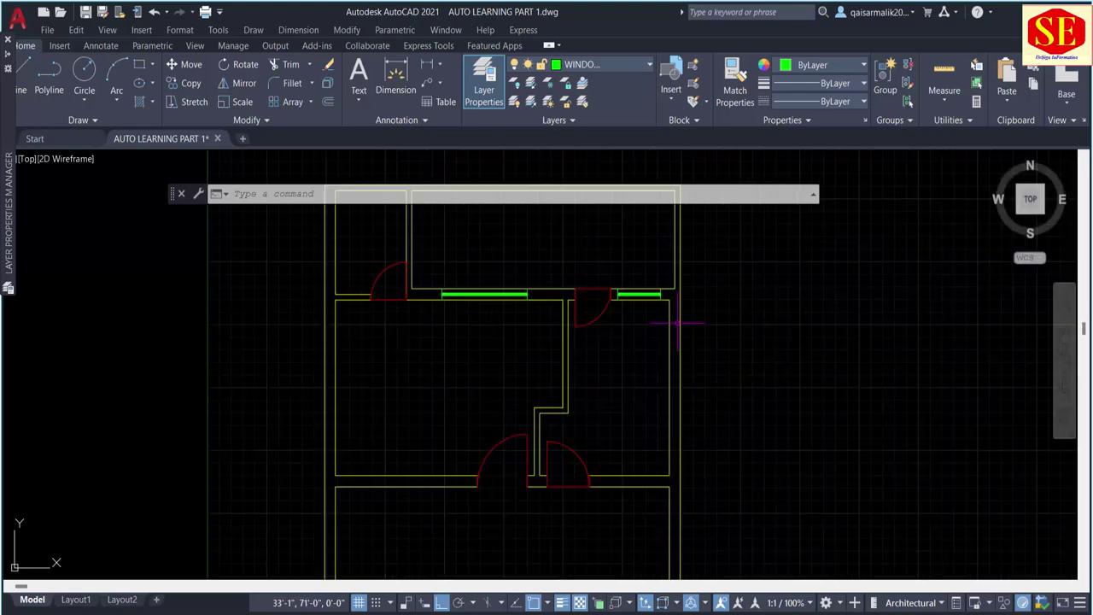
scroll(733, 461, "down", 2)
scroll(708, 430, "up", 3)
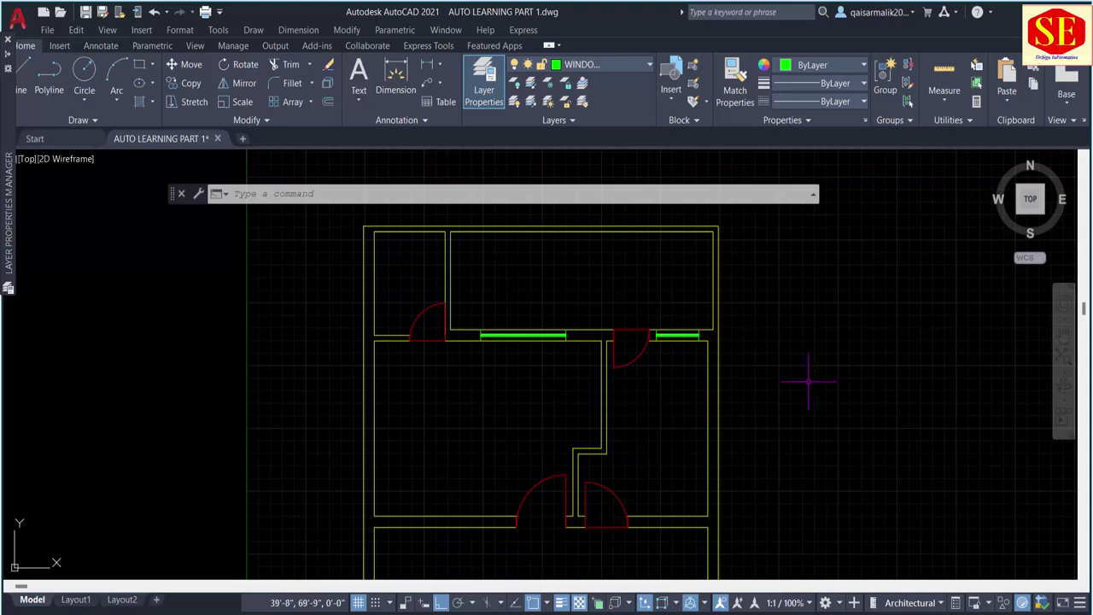
middle_click_drag(348, 347, 321, 462)
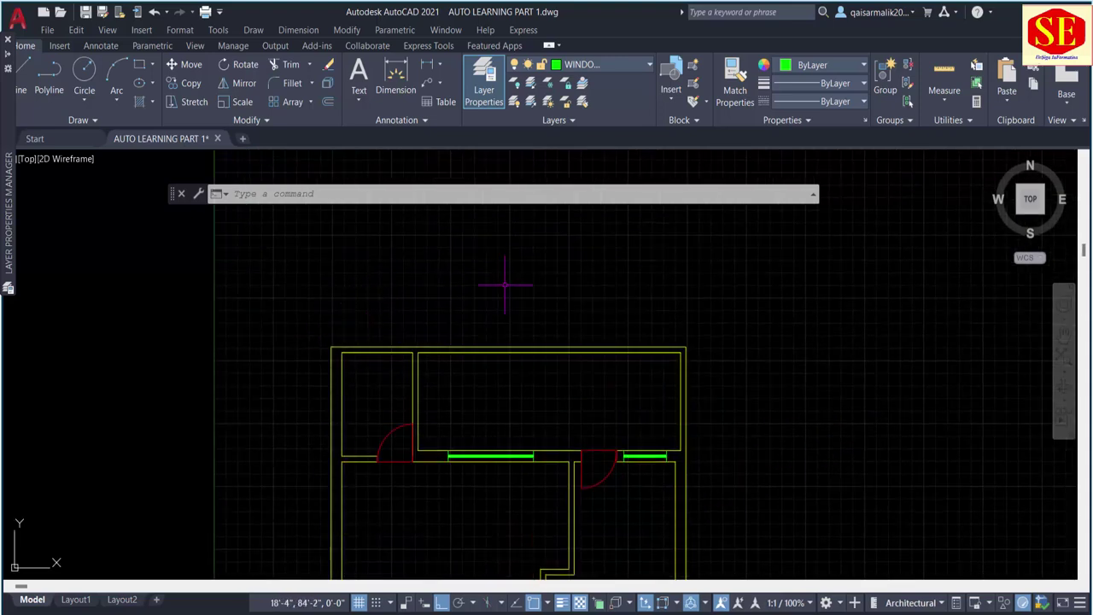
scroll(555, 287, "down", 2)
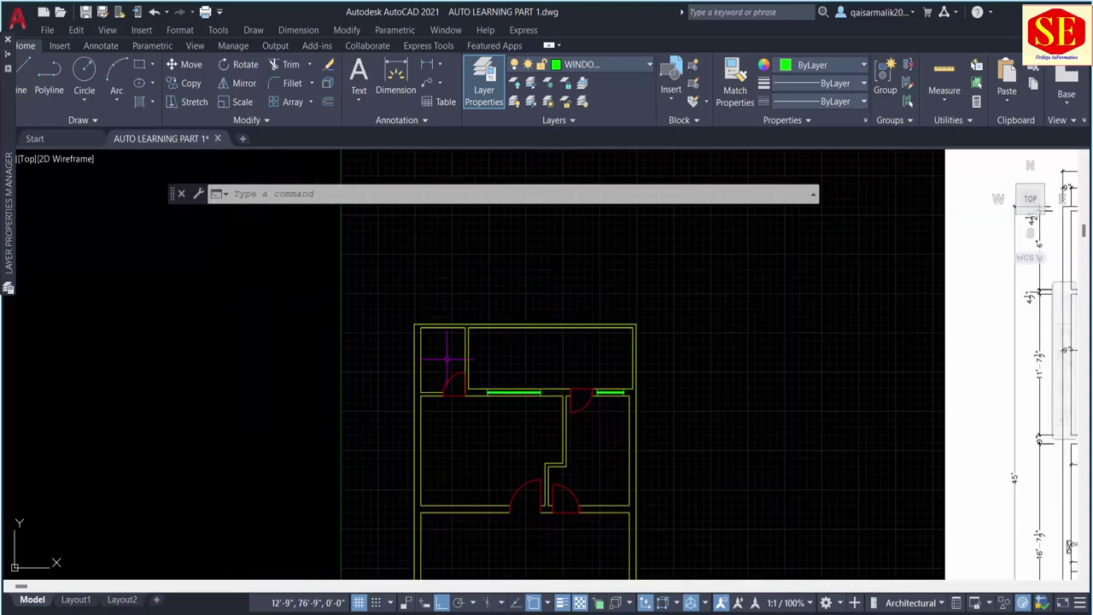
scroll(489, 367, "up", 2)
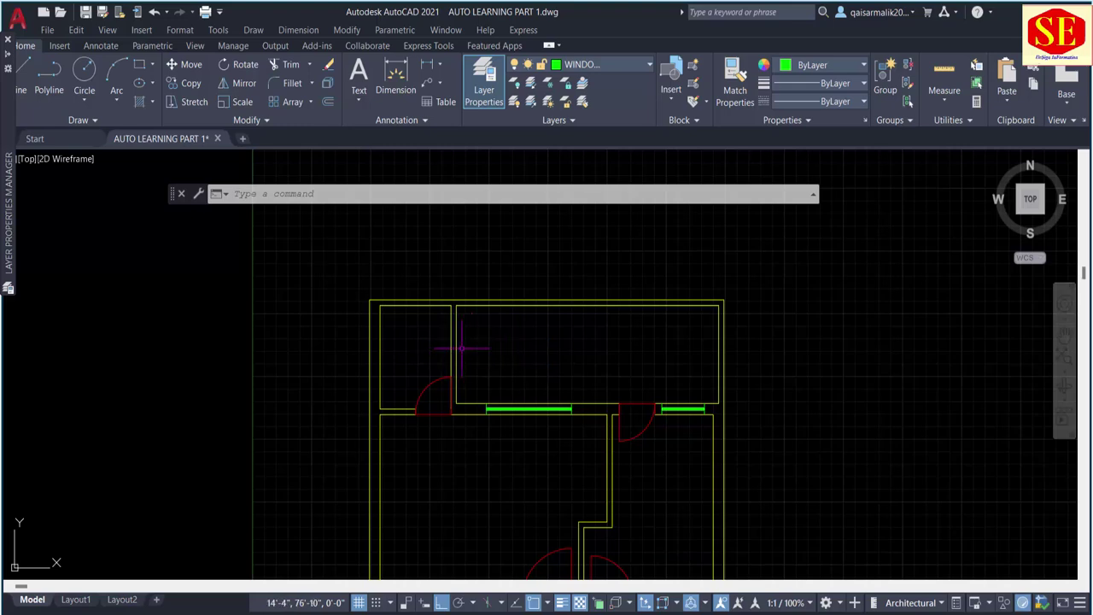
scroll(436, 372, "up", 2)
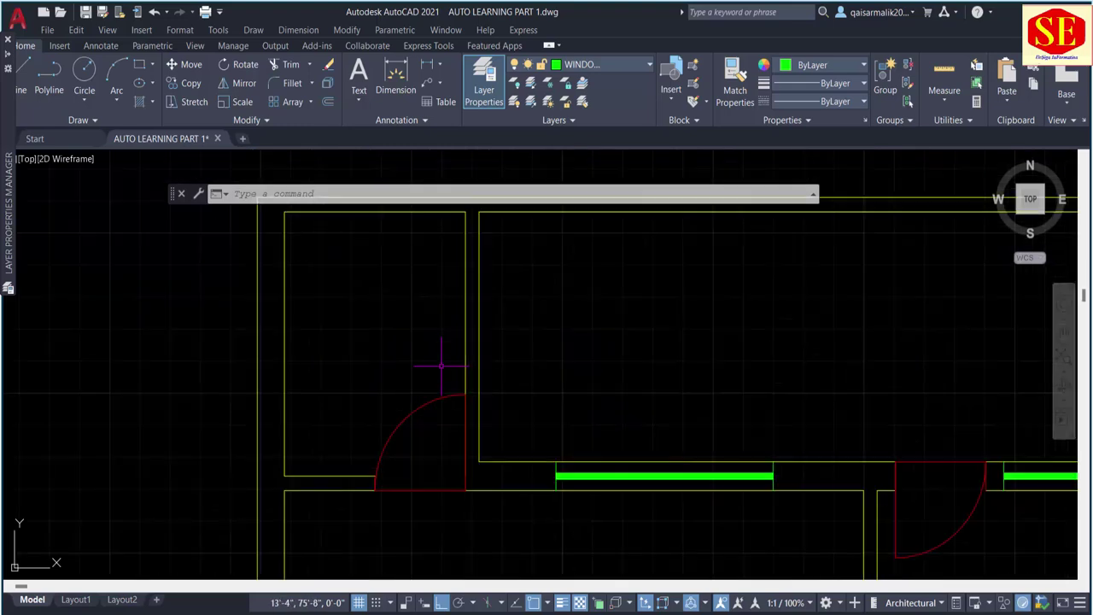
type("l")
key("Return")
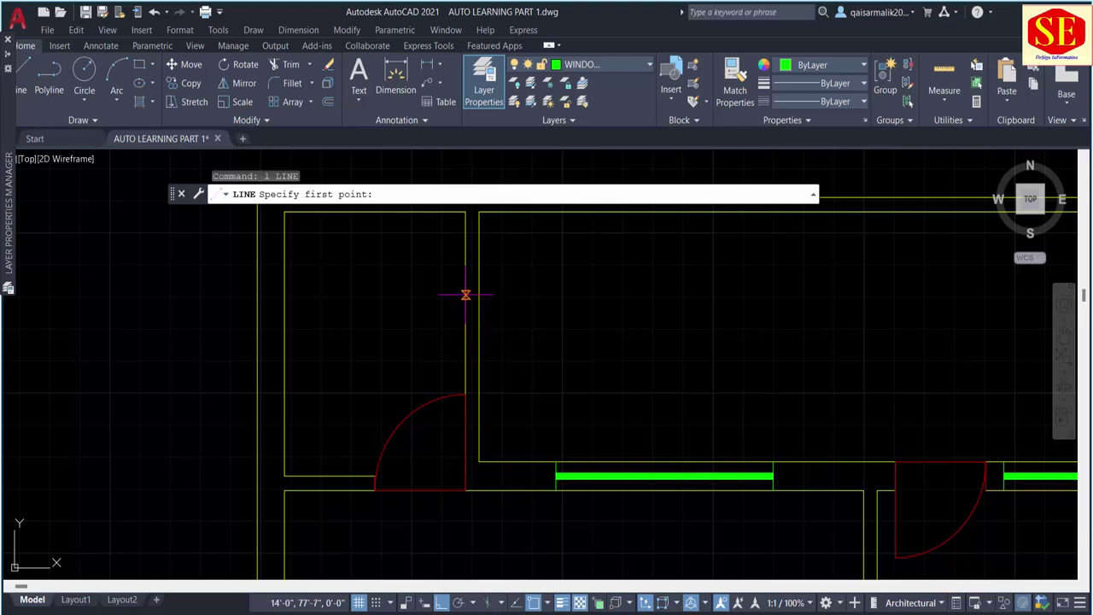
Step: Draw a short jamb line across the small top-left room's right wall
key("Escape")
left_click(466, 295)
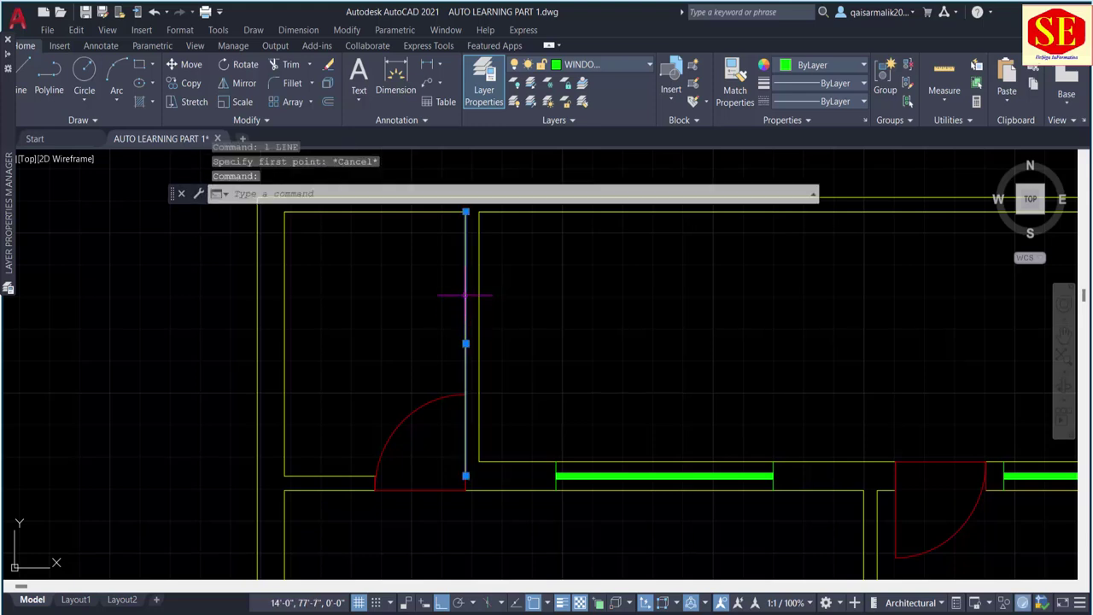
type("L")
key("Return")
left_click(466, 344)
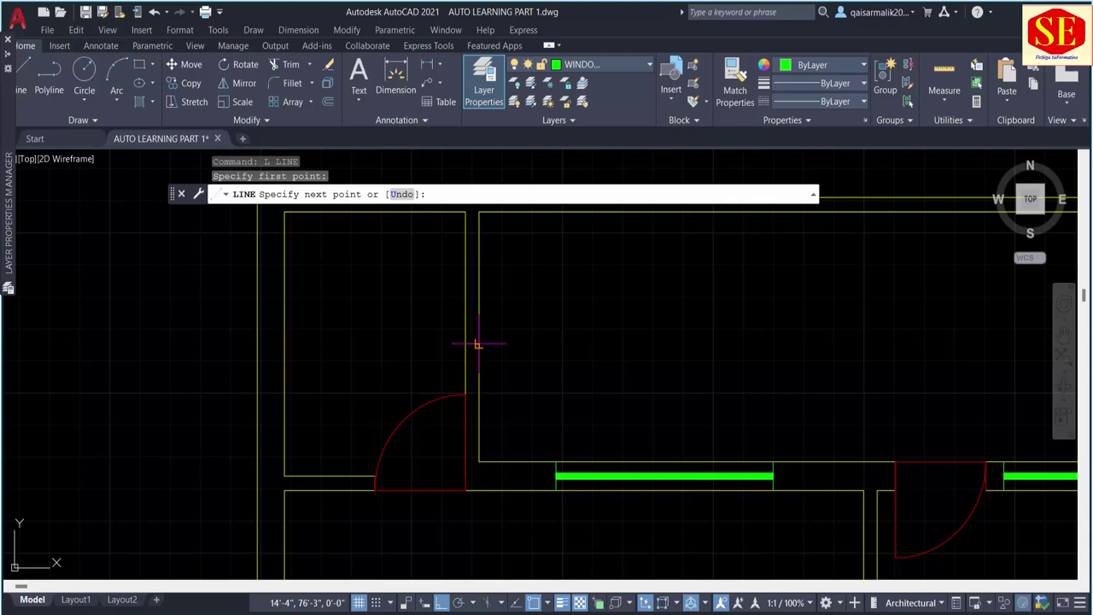
left_click(478, 344)
key("Escape")
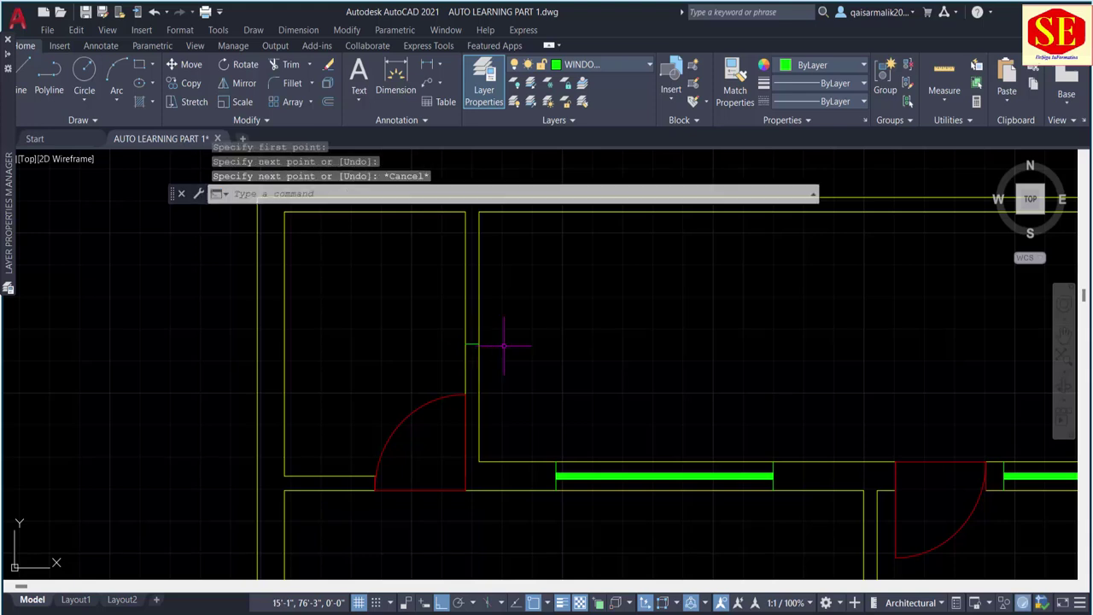
scroll(504, 346, "down", 2)
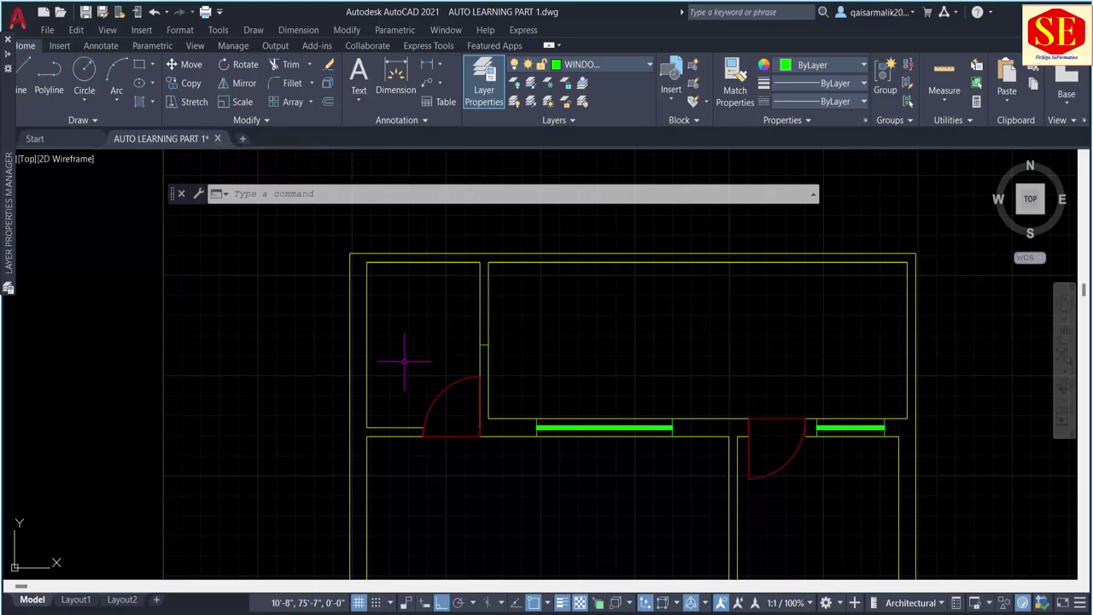
scroll(493, 328, "up", 2)
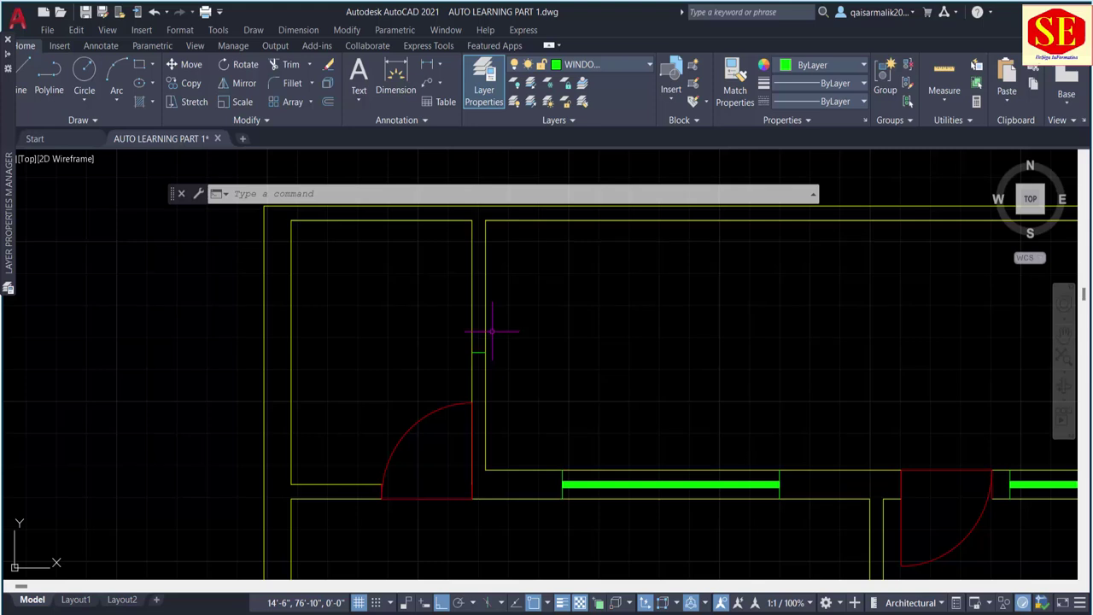
Step: Offset the jamb line 2'3" to create the second jamb
type("o")
key("Return")
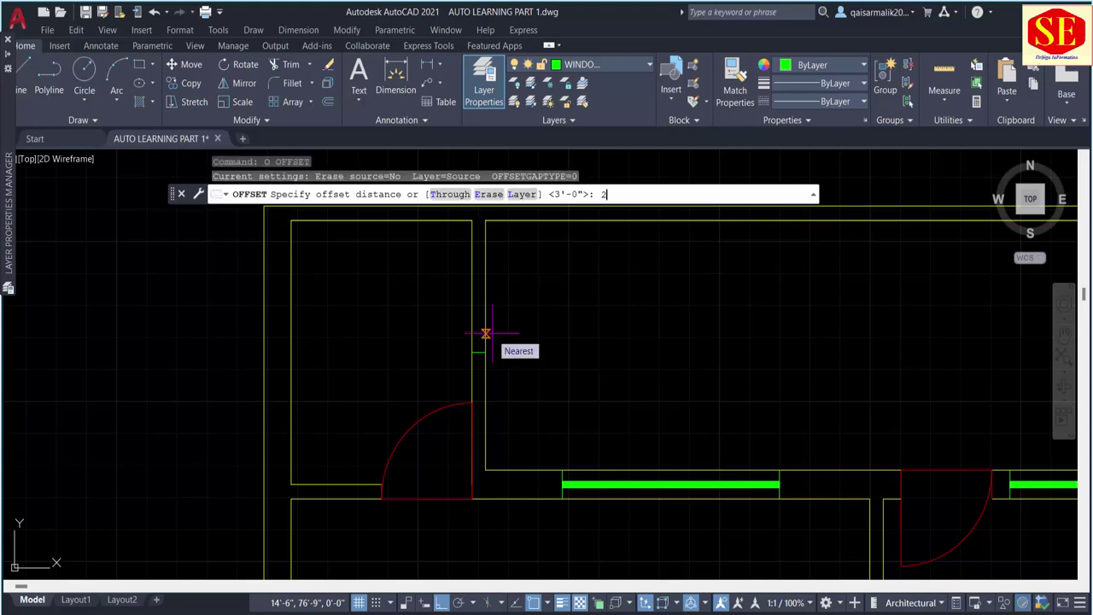
type("'3")
key("Return")
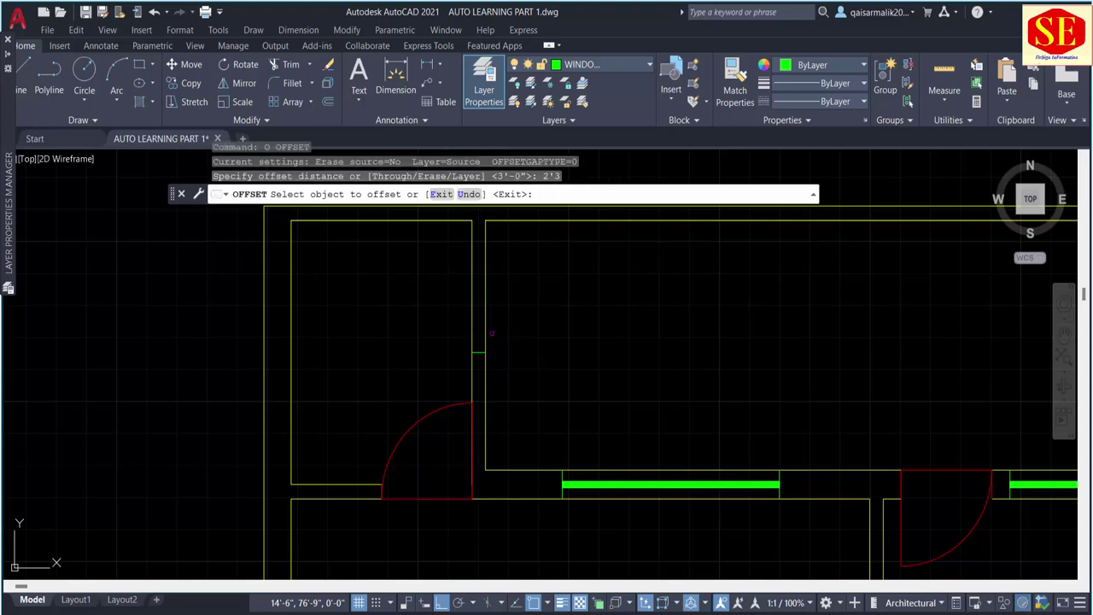
left_click(489, 335)
left_click(477, 347)
key("Escape")
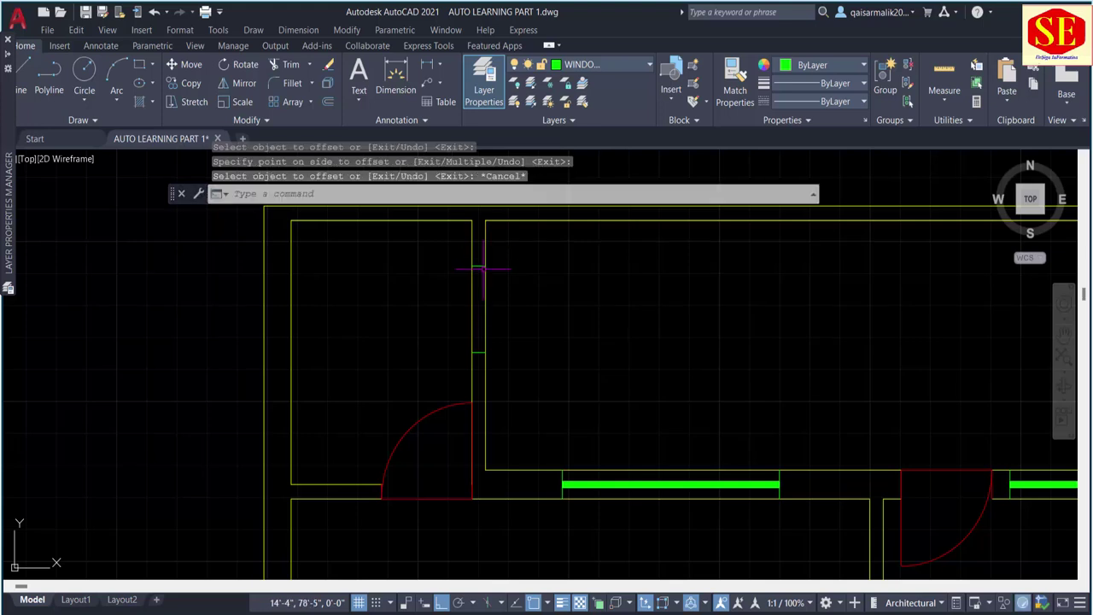
middle_click_drag(483, 269, 510, 300)
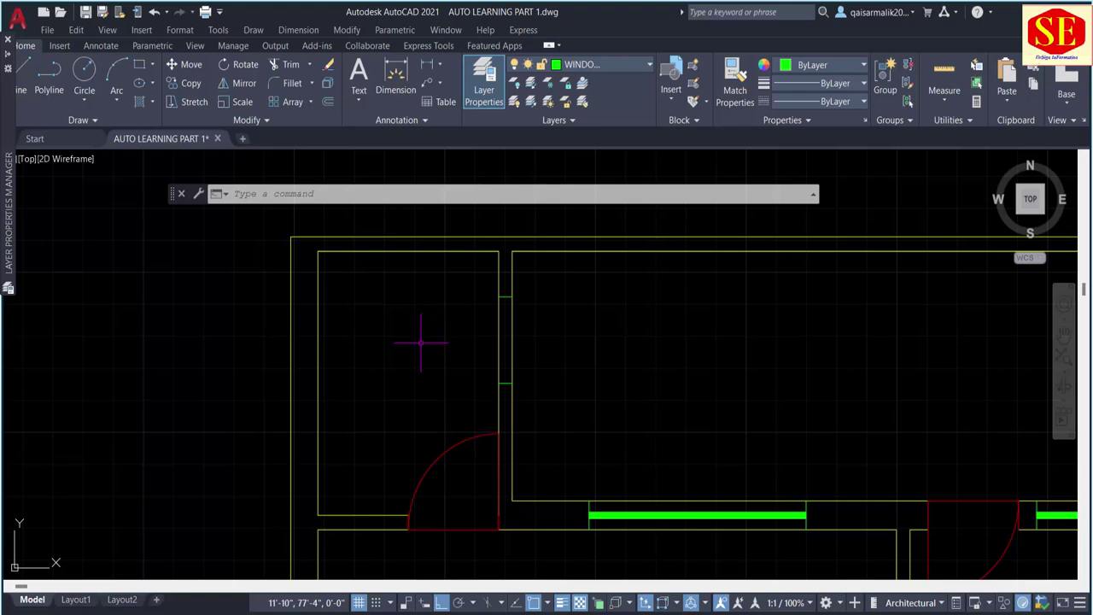
Step: Draw the thick green vertical window polyline between the two jambs
key("Escape")
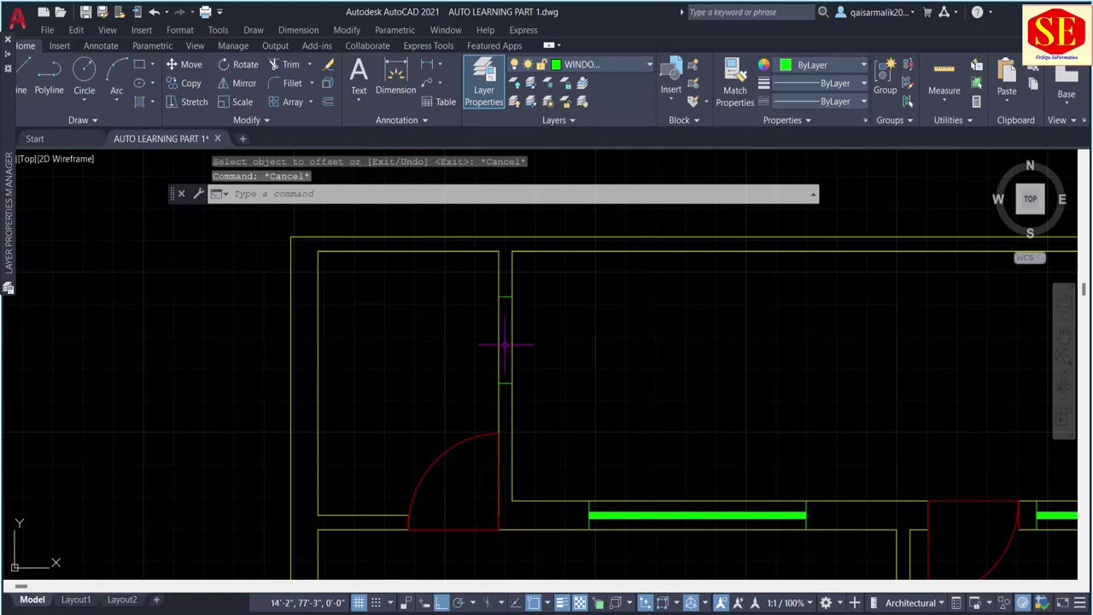
type("pl")
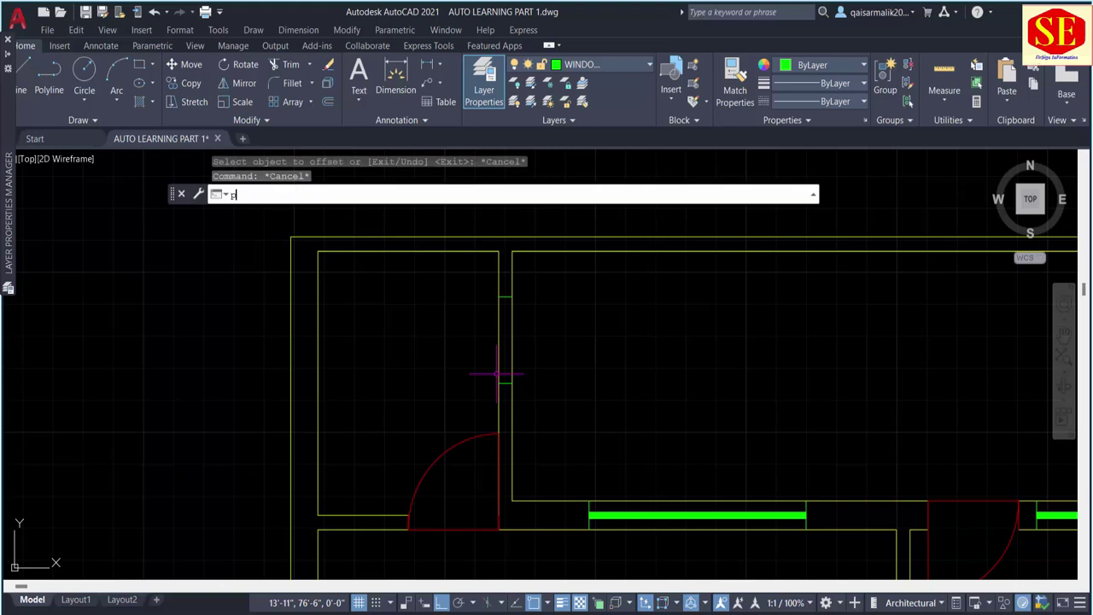
key("Return")
left_click(504, 296)
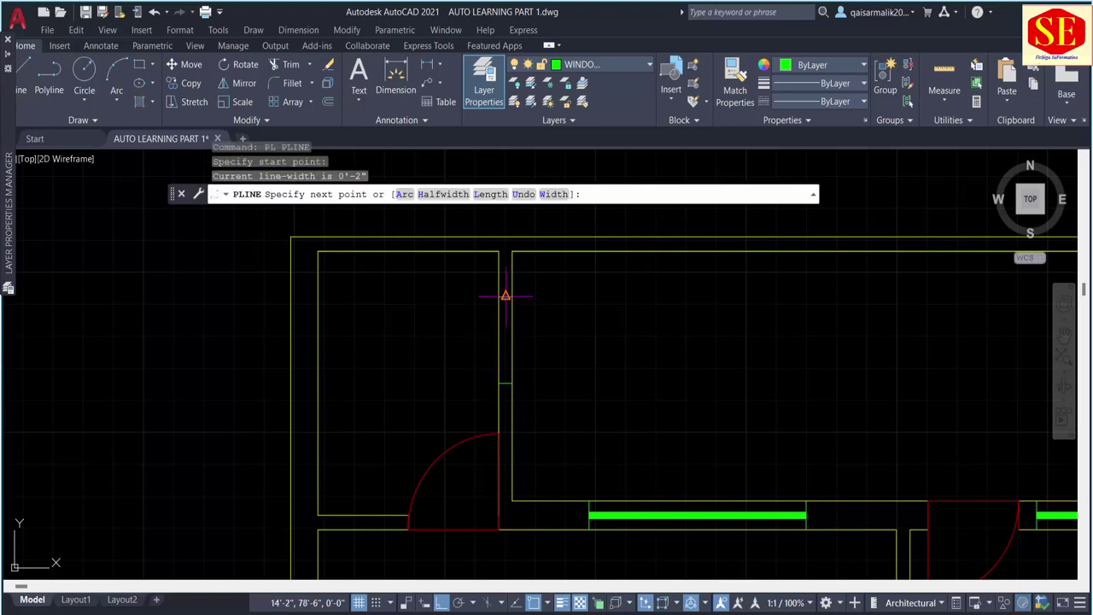
left_click(505, 382)
key("Escape")
scroll(496, 343, "down", 3)
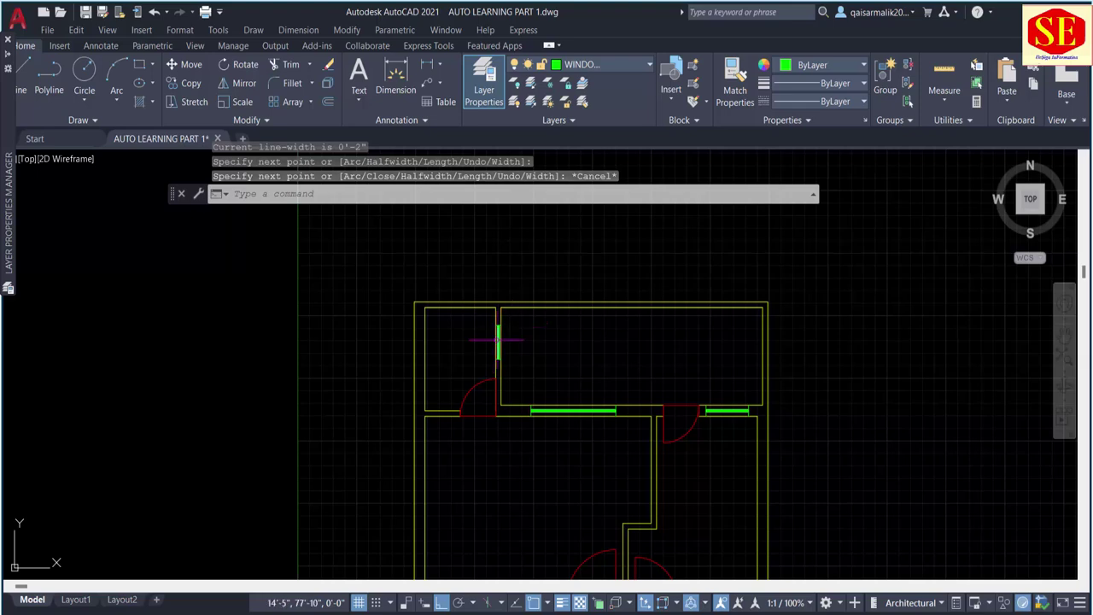
scroll(497, 341, "up", 2)
scroll(468, 343, "down", 2)
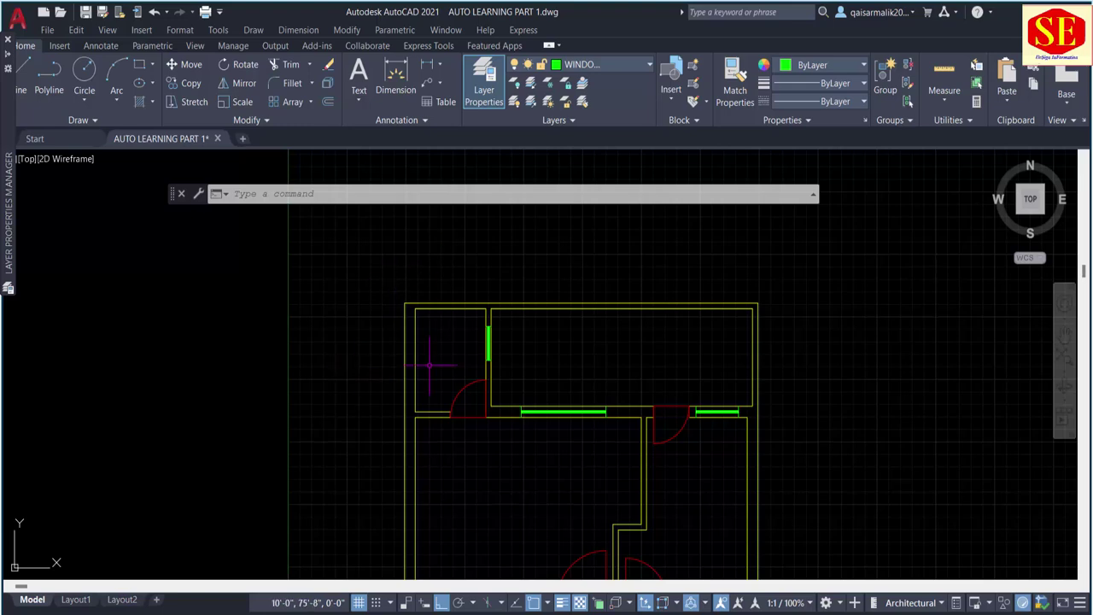
key("Escape")
key("Escape")
Step: Draw a short vertical line along the duct wall in the middle of the plan
middle_click_drag(547, 431, 536, 313)
type("l")
key("Return")
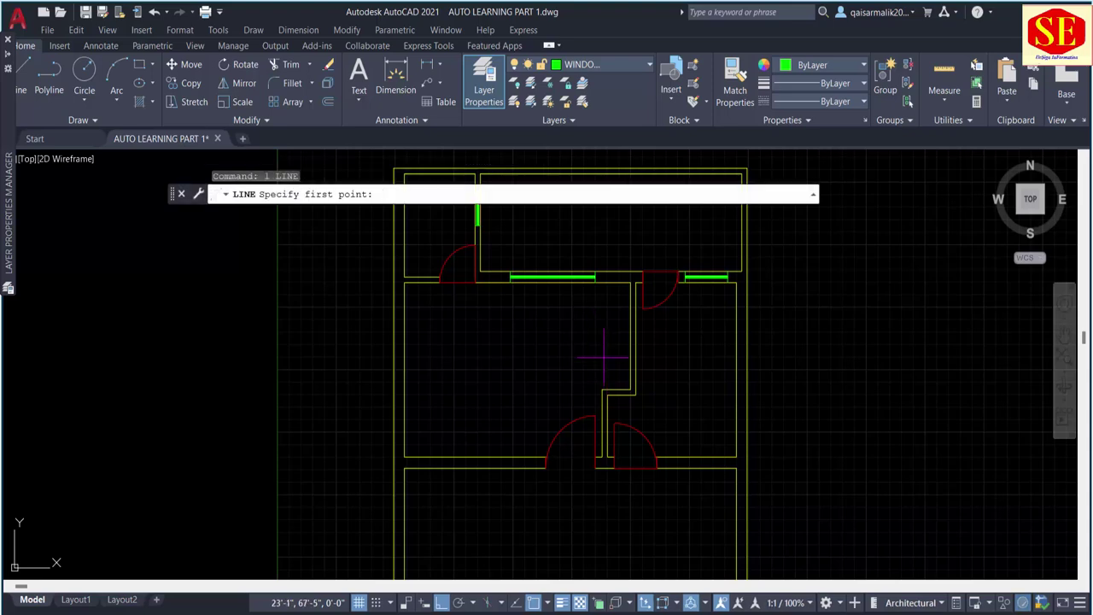
left_click(602, 390)
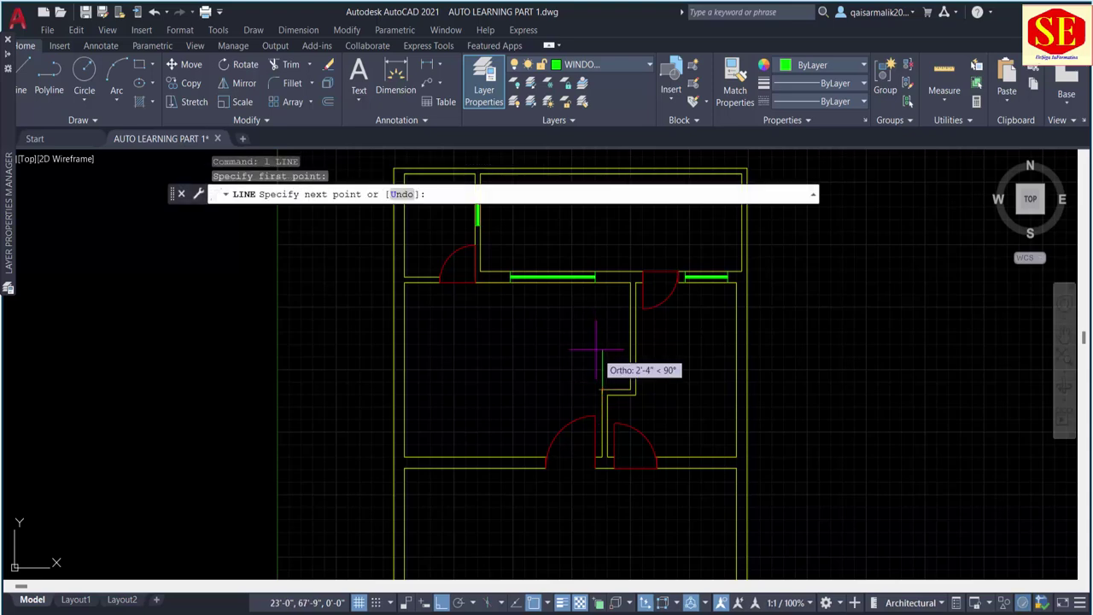
left_click(602, 282)
key("Escape")
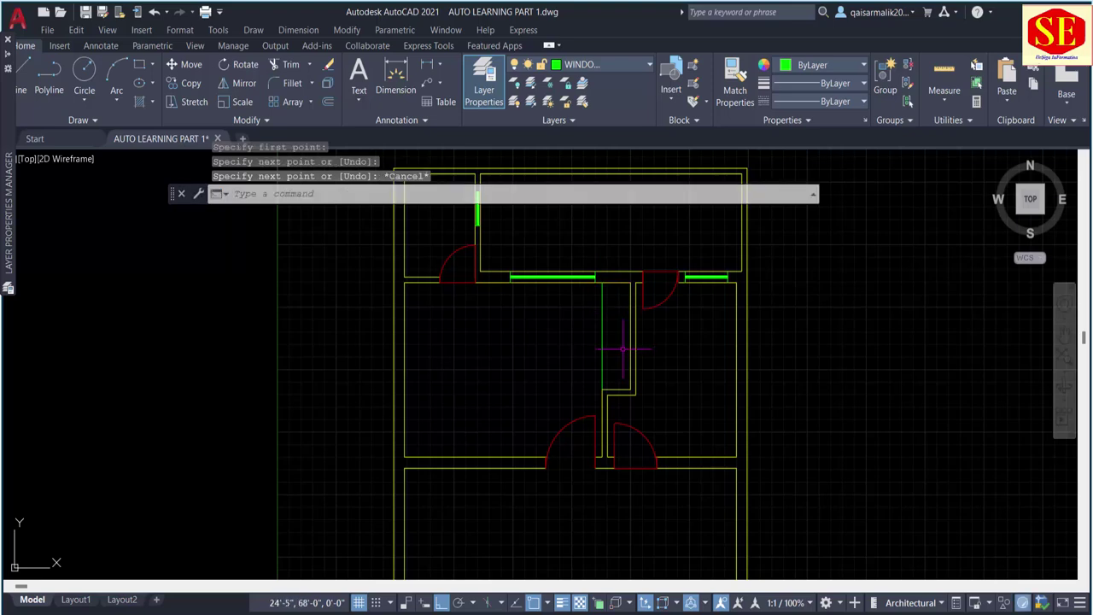
Step: Draw two green diagonal lines corner to corner across the duct shaft, forming an X
middle_click_drag(618, 316, 602, 365)
type("l")
key("Return")
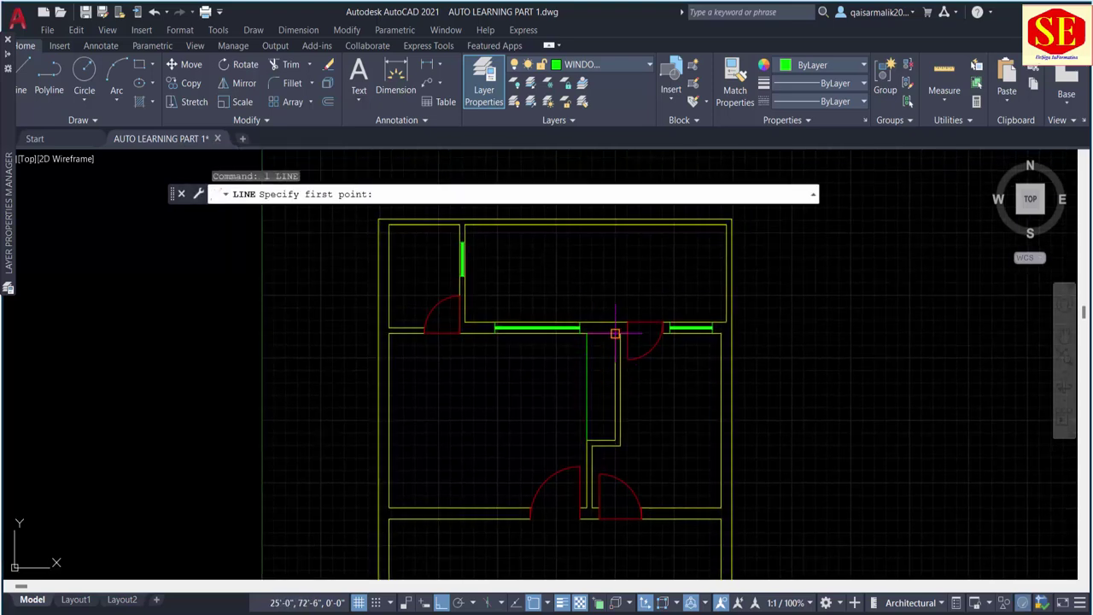
left_click(614, 334)
left_click(587, 439)
key("Escape")
key("Return")
left_click(588, 335)
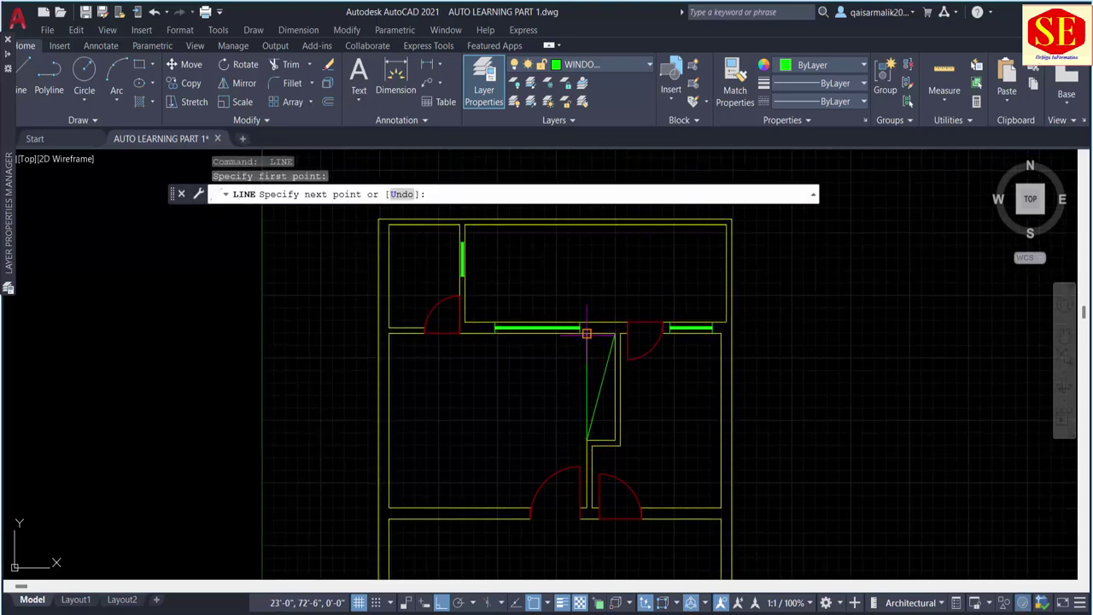
left_click(614, 439)
key("Escape")
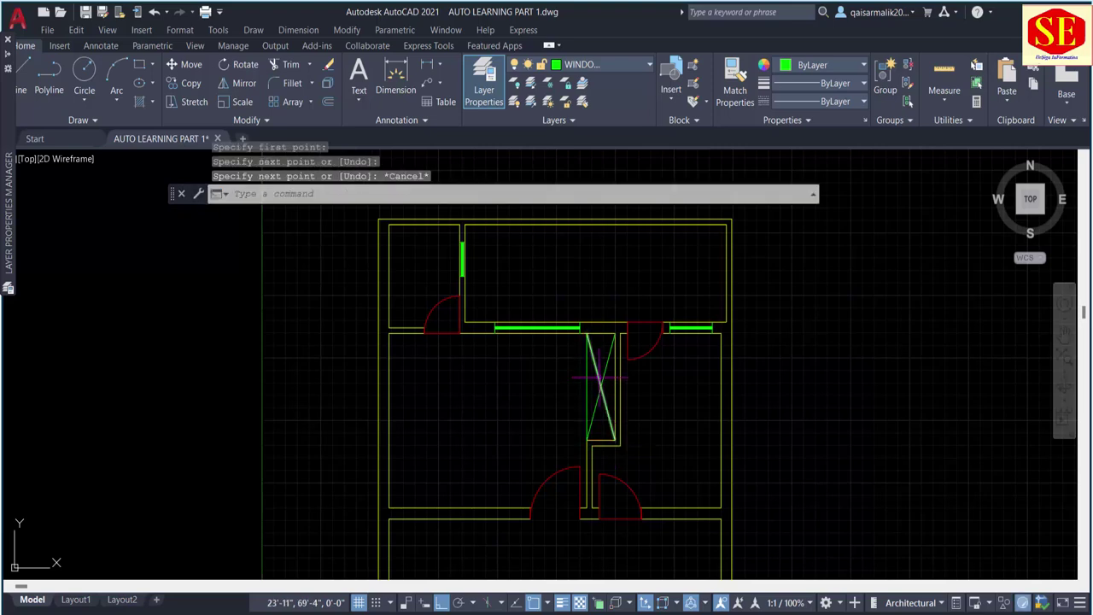
scroll(589, 375, "down", 5)
middle_click_drag(732, 380, 519, 383)
scroll(738, 336, "up", 2)
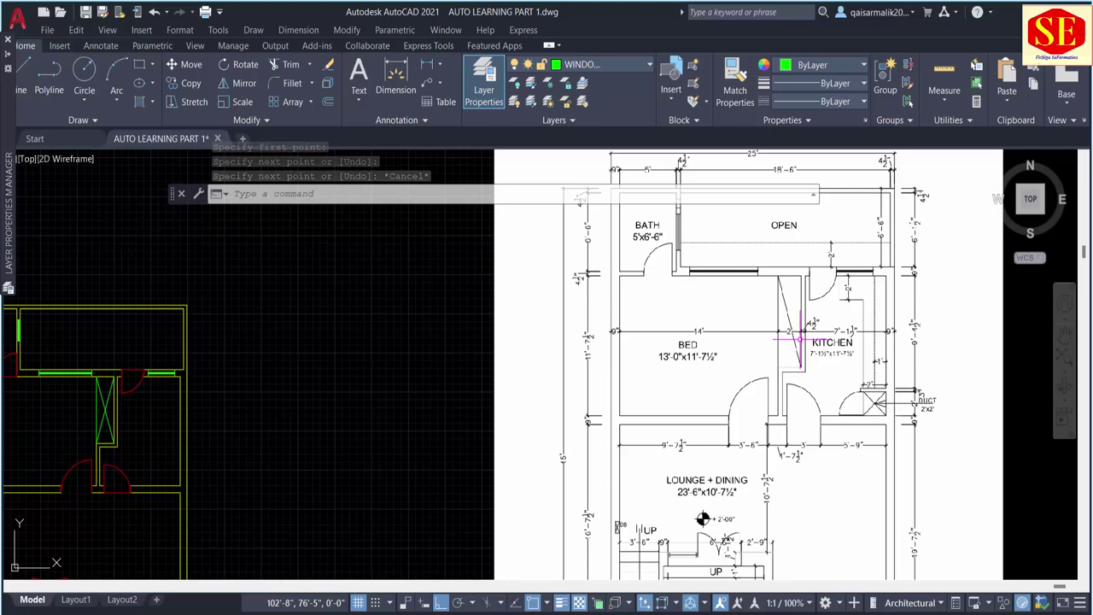
scroll(798, 341, "down", 3)
scroll(477, 318, "up", 4)
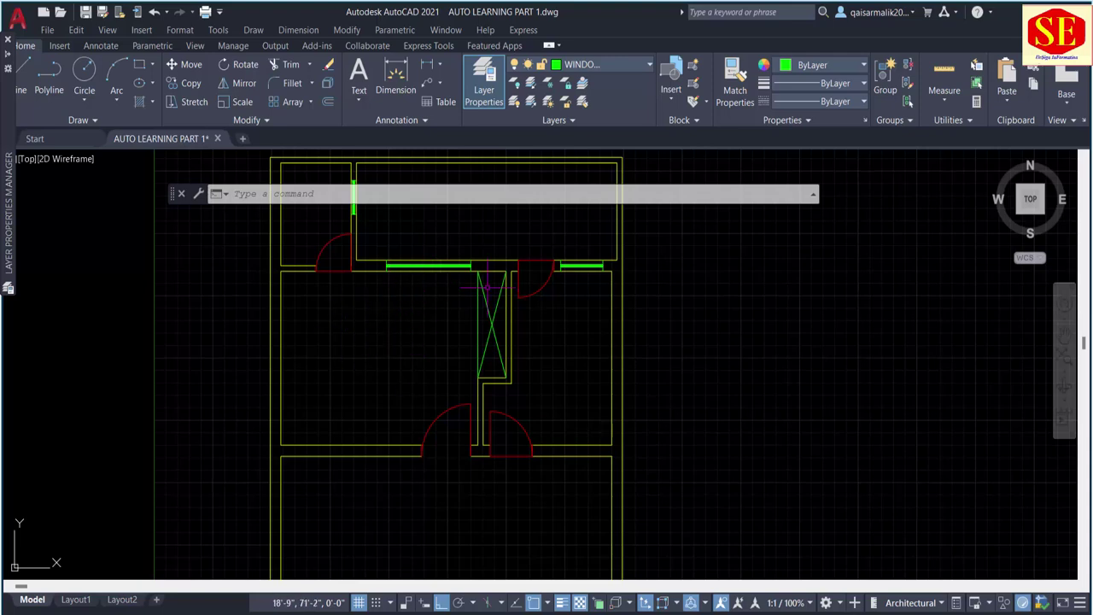
middle_click_drag(372, 380, 447, 305)
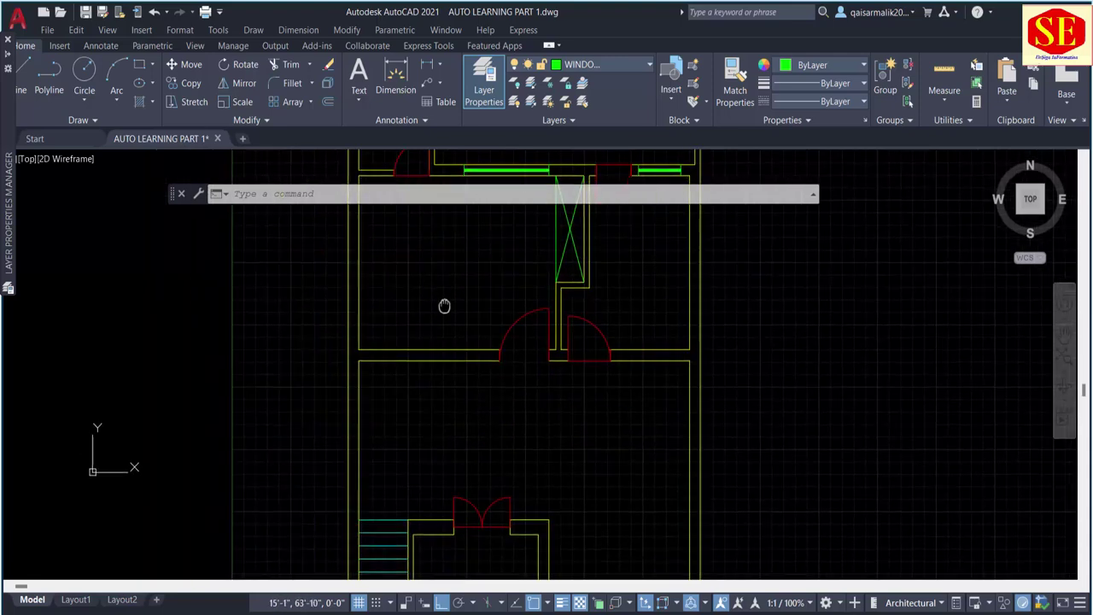
key("Escape")
scroll(444, 352, "down", 2)
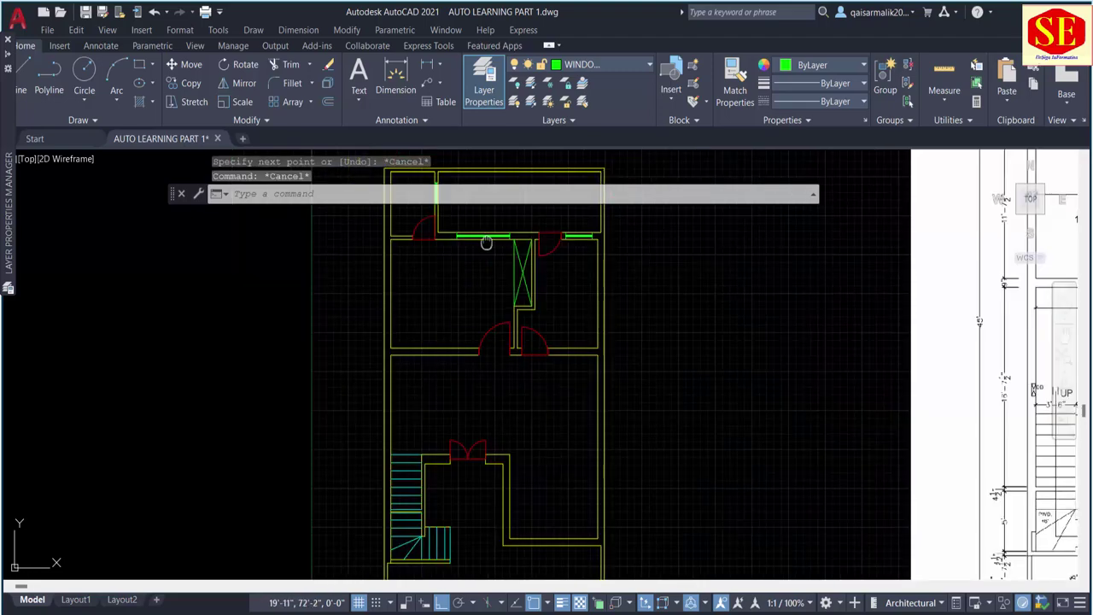
middle_click_drag(478, 256, 241, 256)
middle_click_drag(654, 336, 545, 352)
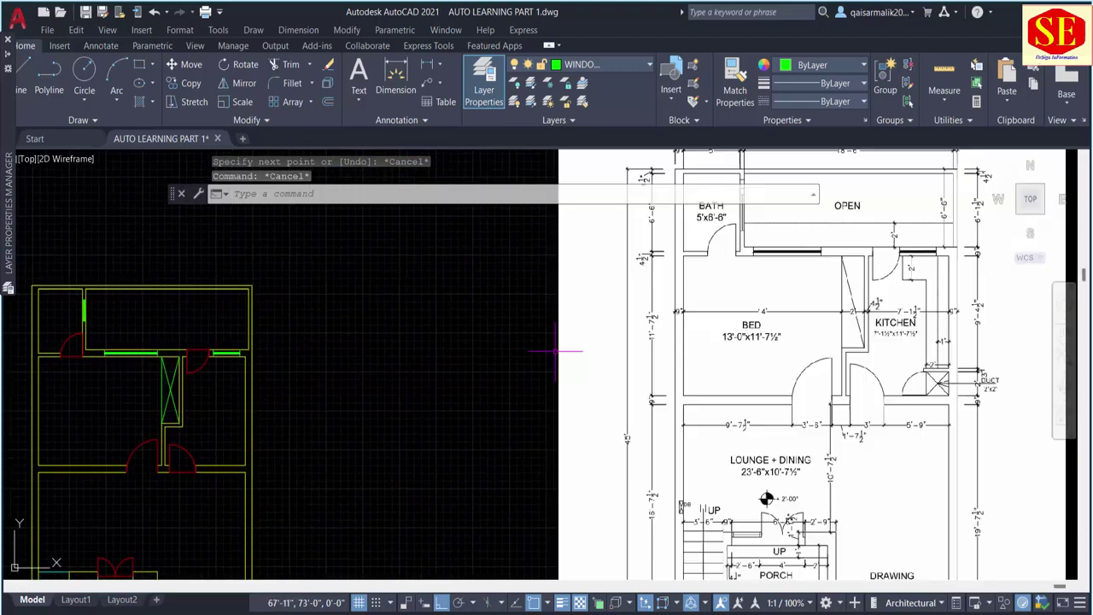
middle_click_drag(807, 276, 713, 316)
middle_click_drag(654, 414, 662, 336)
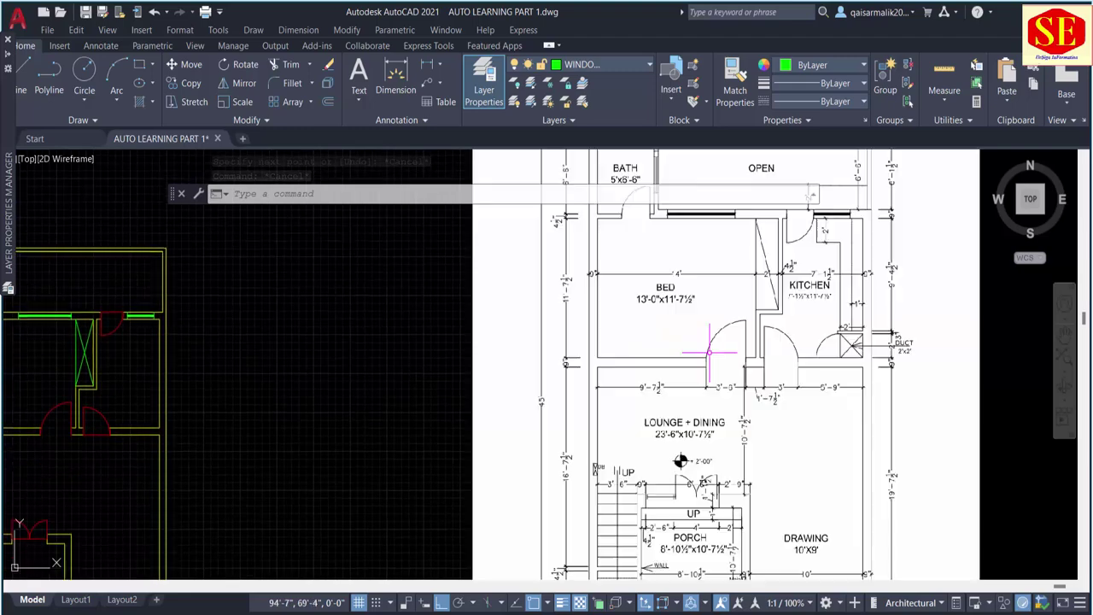
scroll(696, 353, "down", 3)
scroll(431, 388, "up", 5)
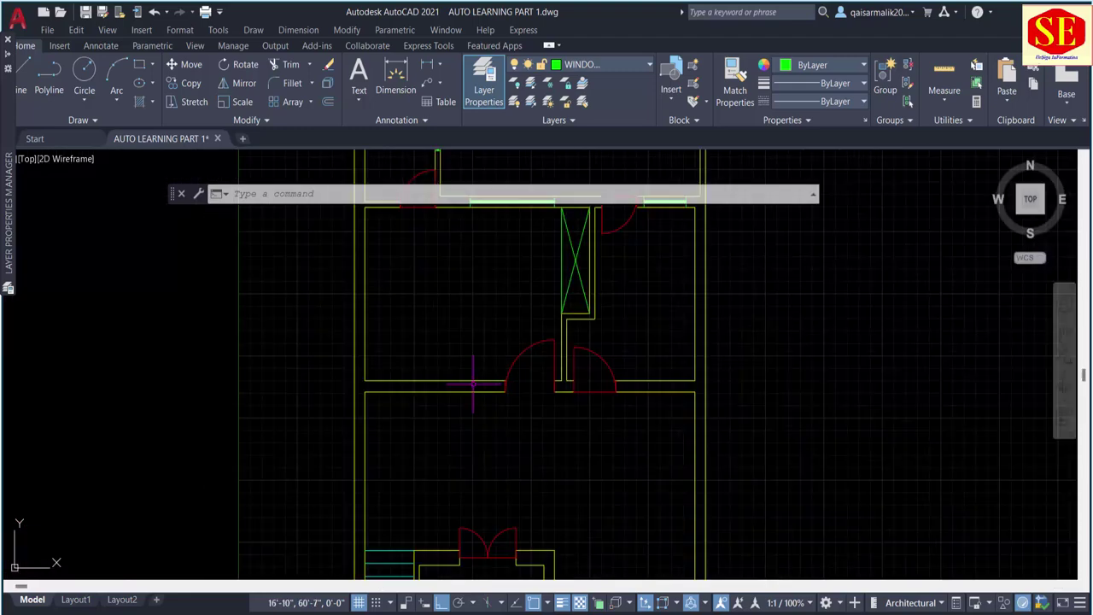
mouse_move(431, 388)
middle_mouse_down()
mouse_move(439, 419)
mouse_move(427, 441)
middle_mouse_up()
scroll(423, 452, "up", 2)
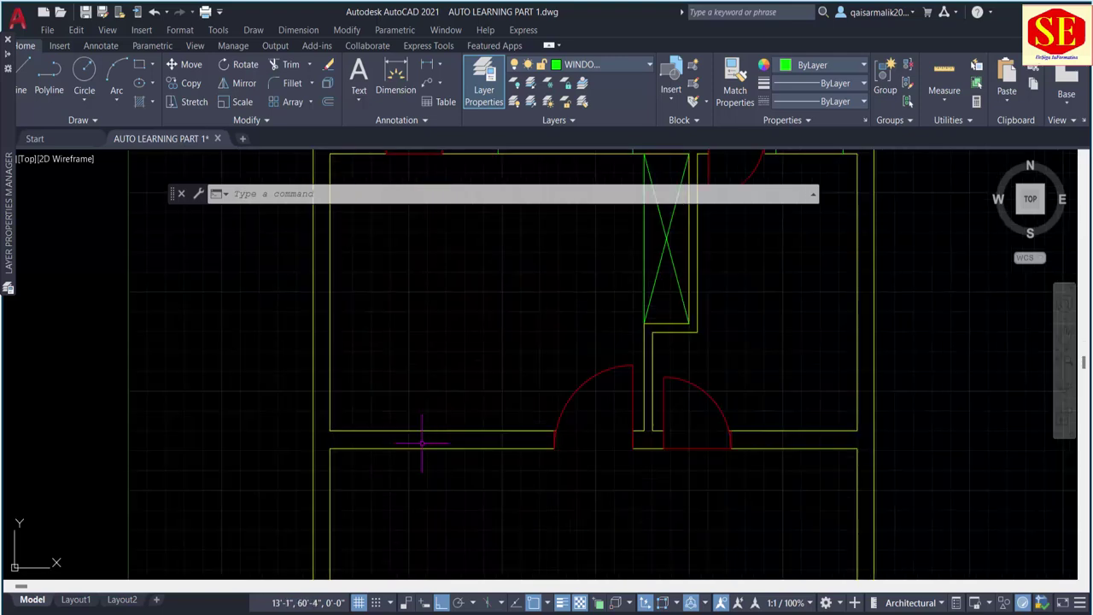
mouse_move(435, 321)
middle_mouse_down()
mouse_move(468, 419)
mouse_move(464, 401)
middle_mouse_up()
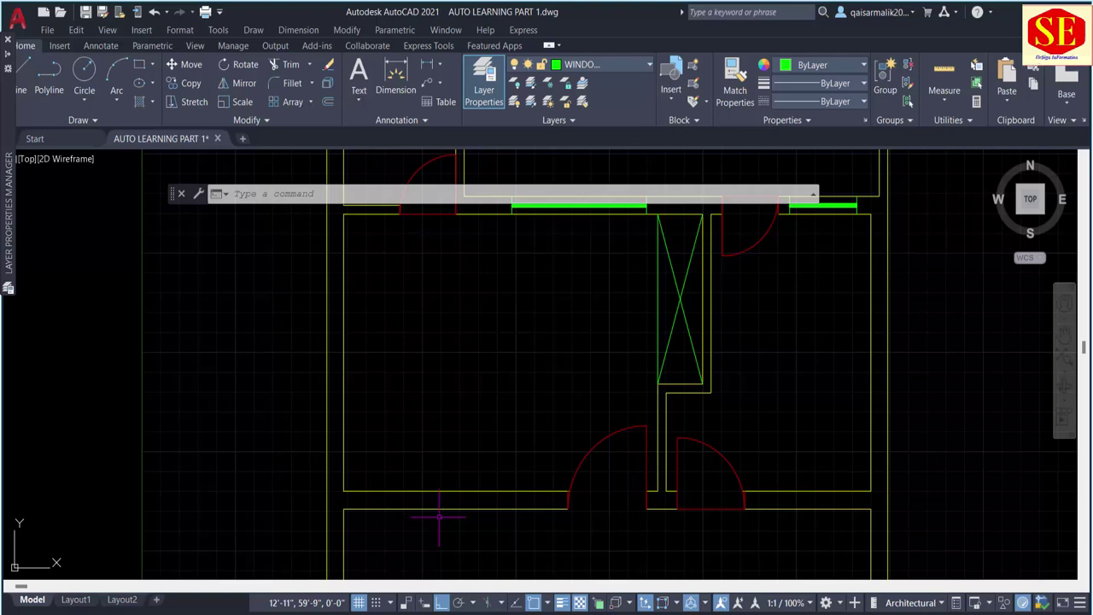
middle_click_drag(611, 188, 597, 250)
scroll(598, 250, "down", 2)
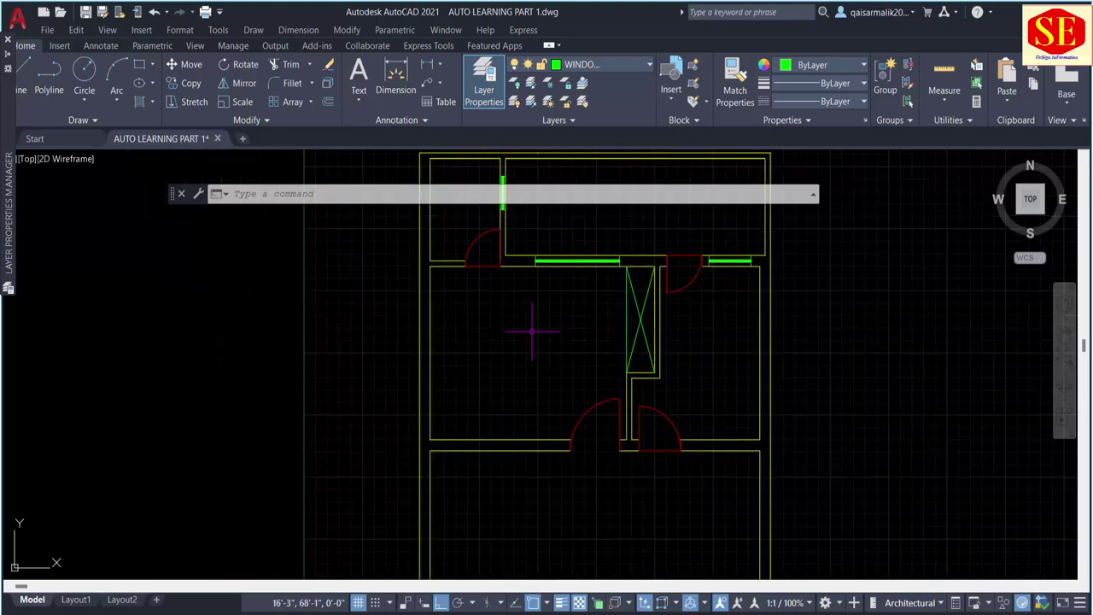
key("Escape")
key("Escape")
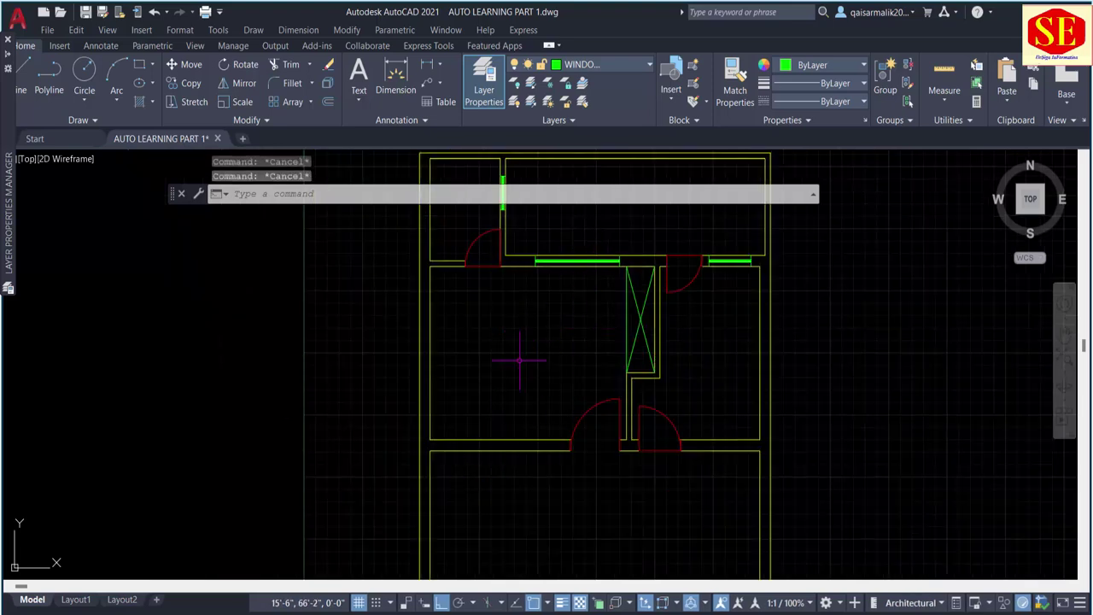
middle_click_drag(483, 256, 480, 316)
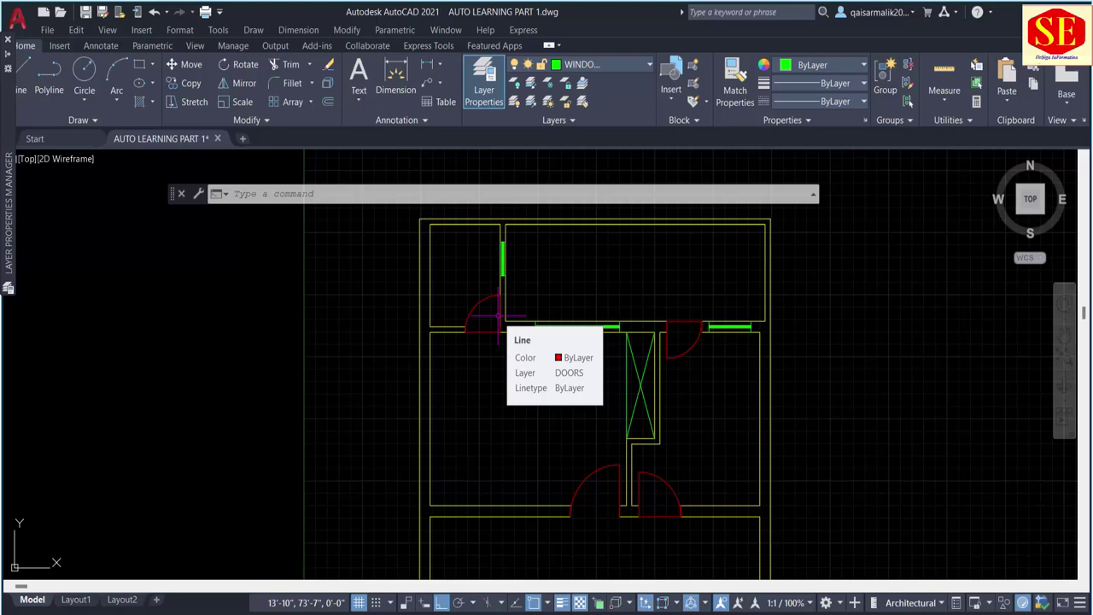
key("Escape")
key("Escape")
scroll(504, 308, "down", 2)
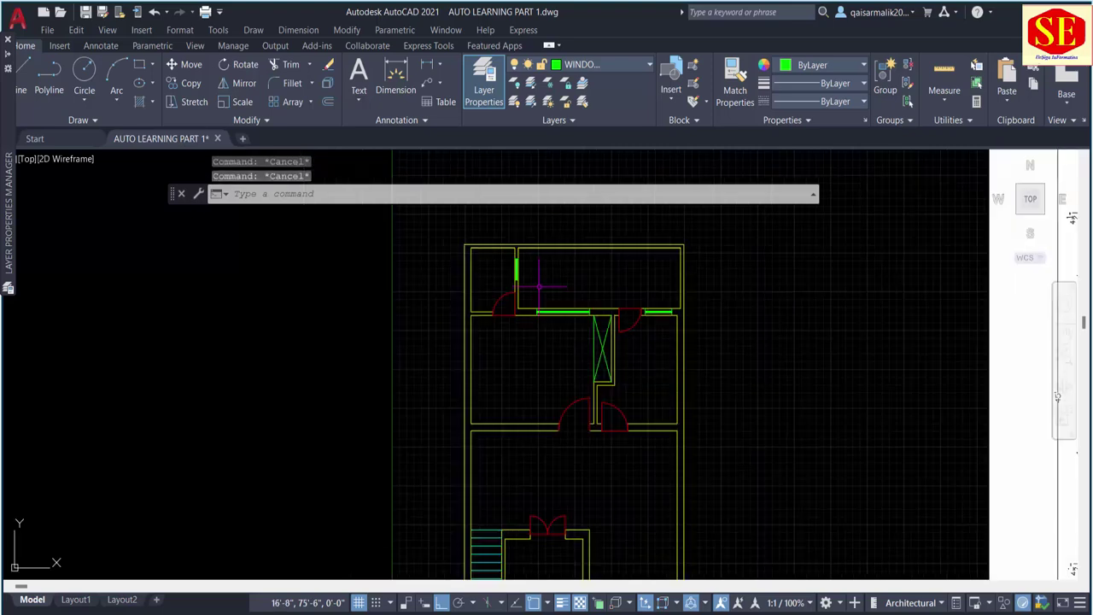
middle_click_drag(519, 305, 558, 422)
scroll(657, 352, "up", 2)
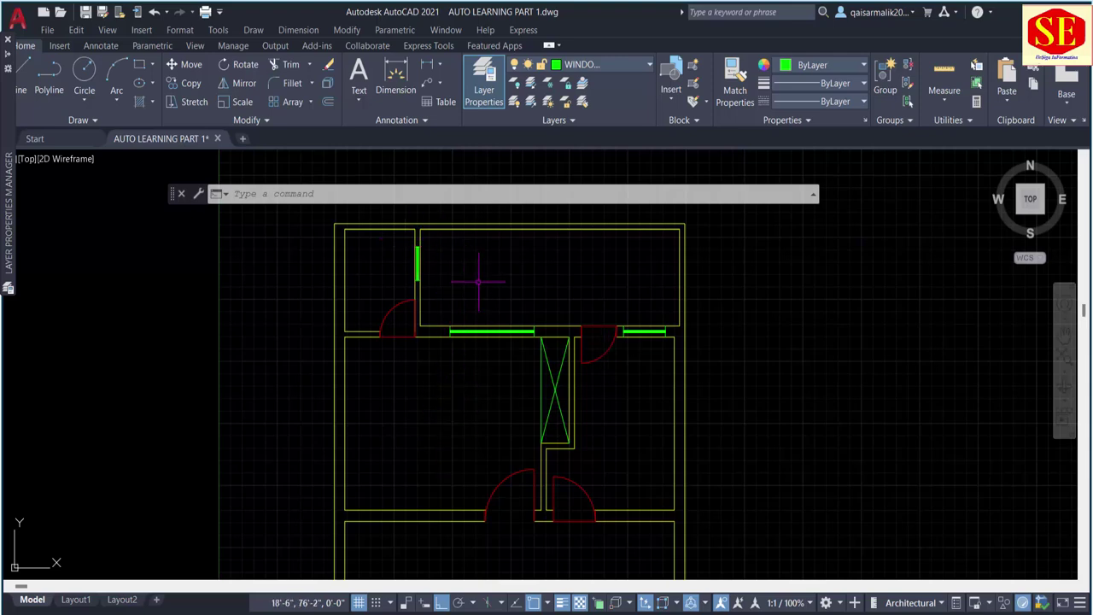
middle_click_drag(475, 380, 488, 290)
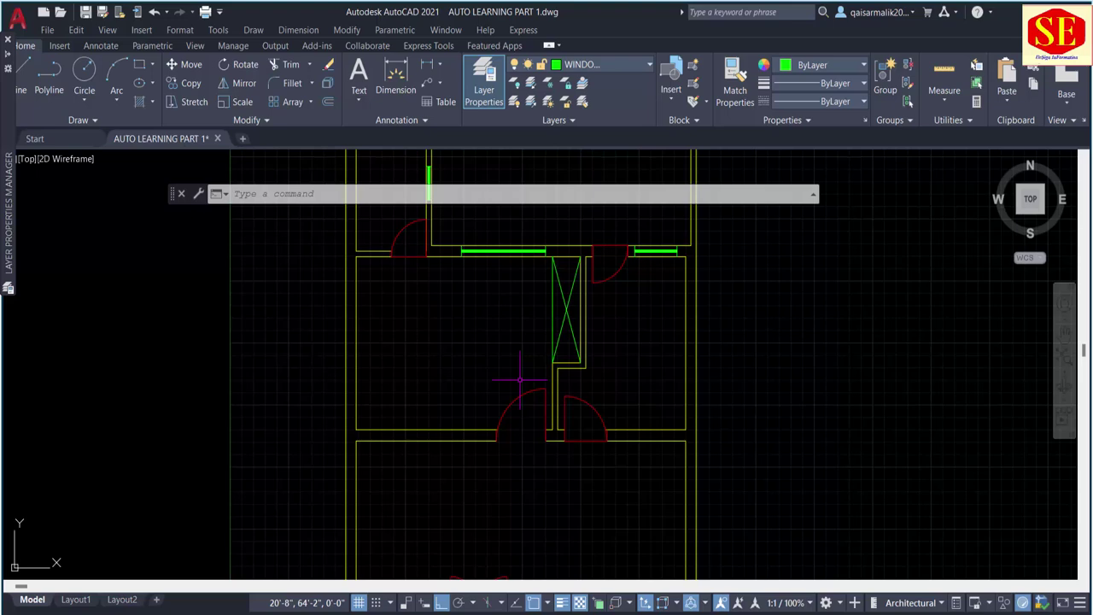
scroll(519, 378, "down", 2)
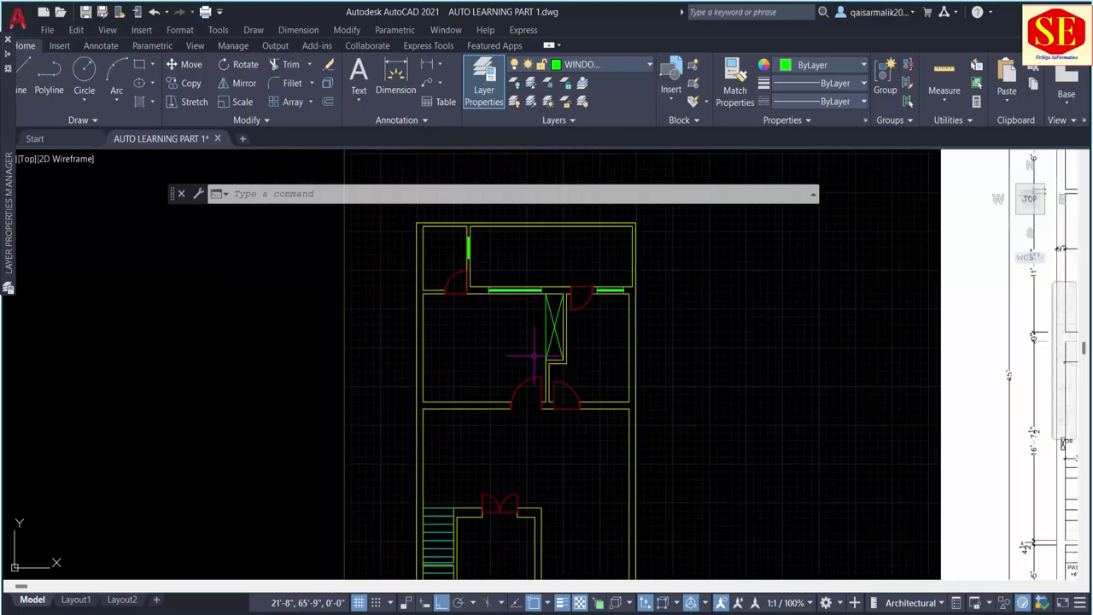
middle_click_drag(568, 451, 477, 432)
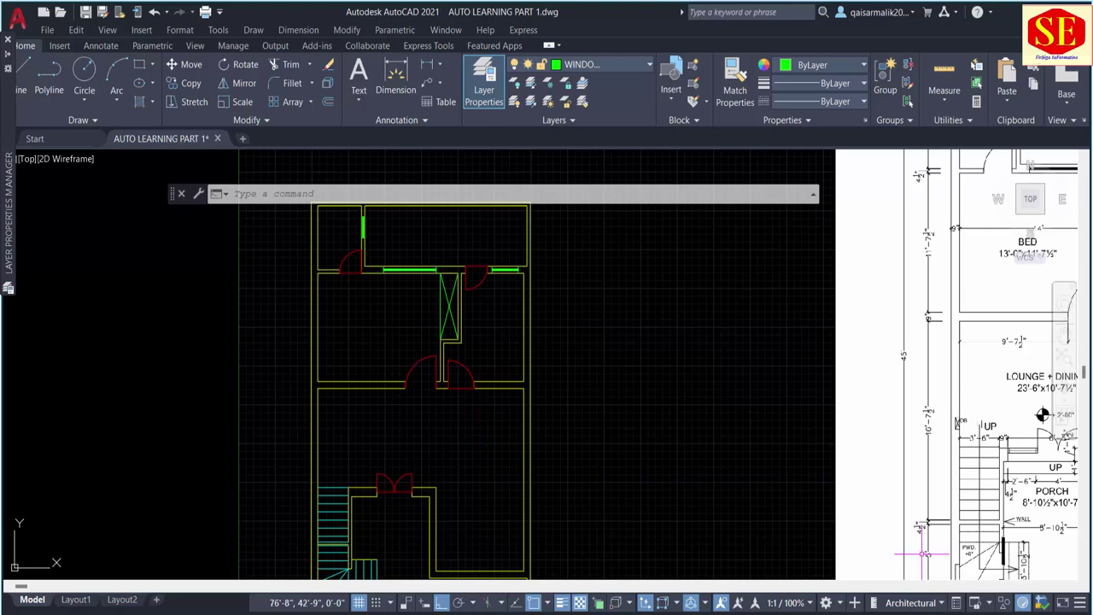
left_click(816, 610)
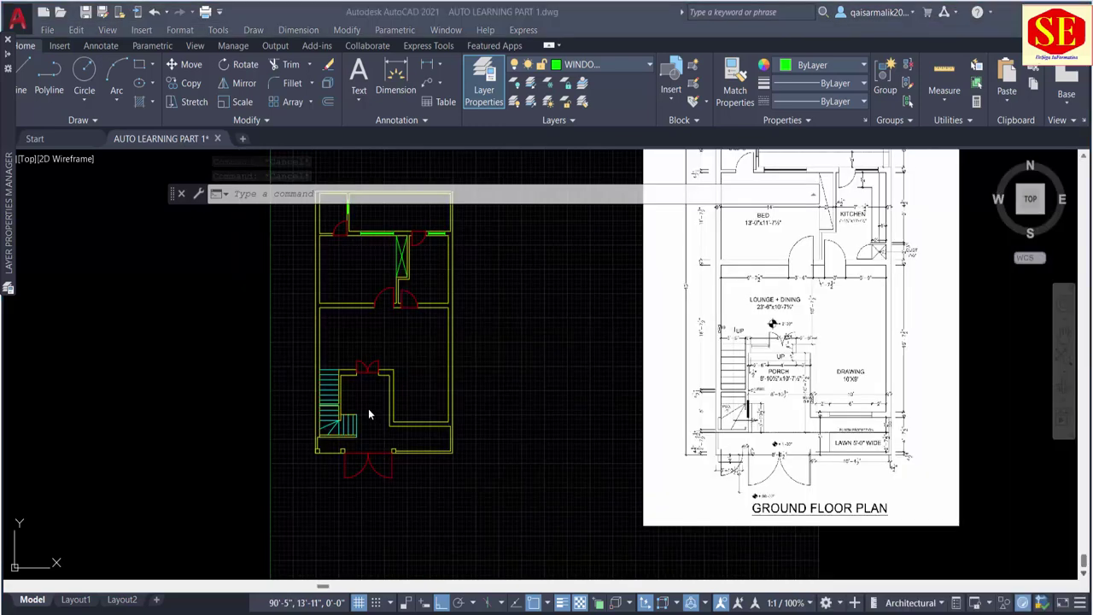
scroll(850, 431, "up", 2)
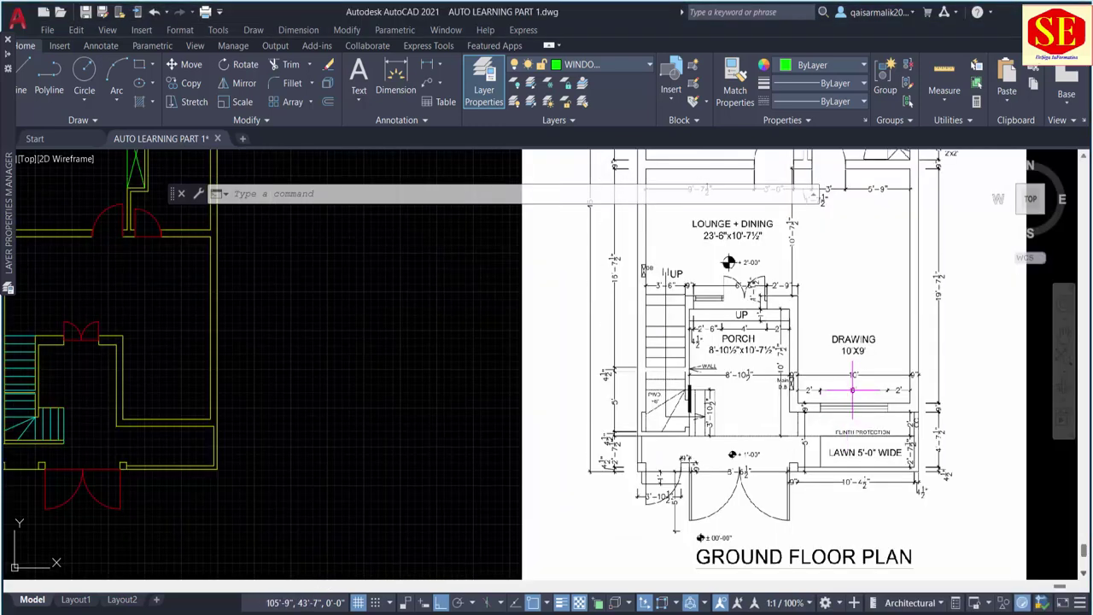
middle_click_drag(459, 369, 313, 463)
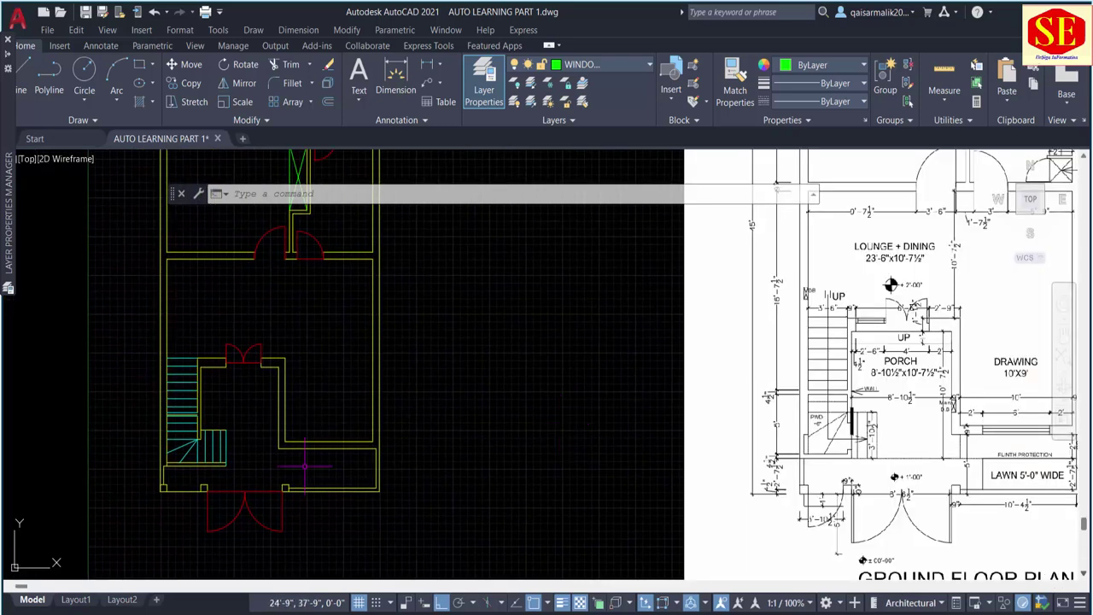
scroll(313, 461, "up", 2)
Step: Offset the short porch-wall marker line 3' to the right and 3' to the left
type("L")
key("Return")
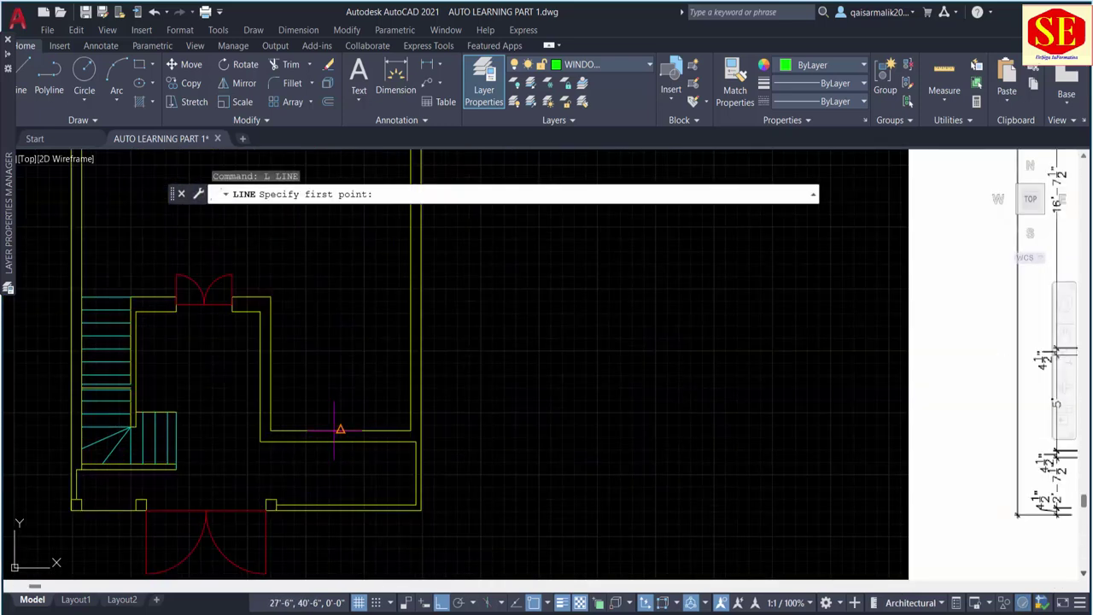
left_click(349, 427)
key("Escape")
scroll(348, 442, "up", 2)
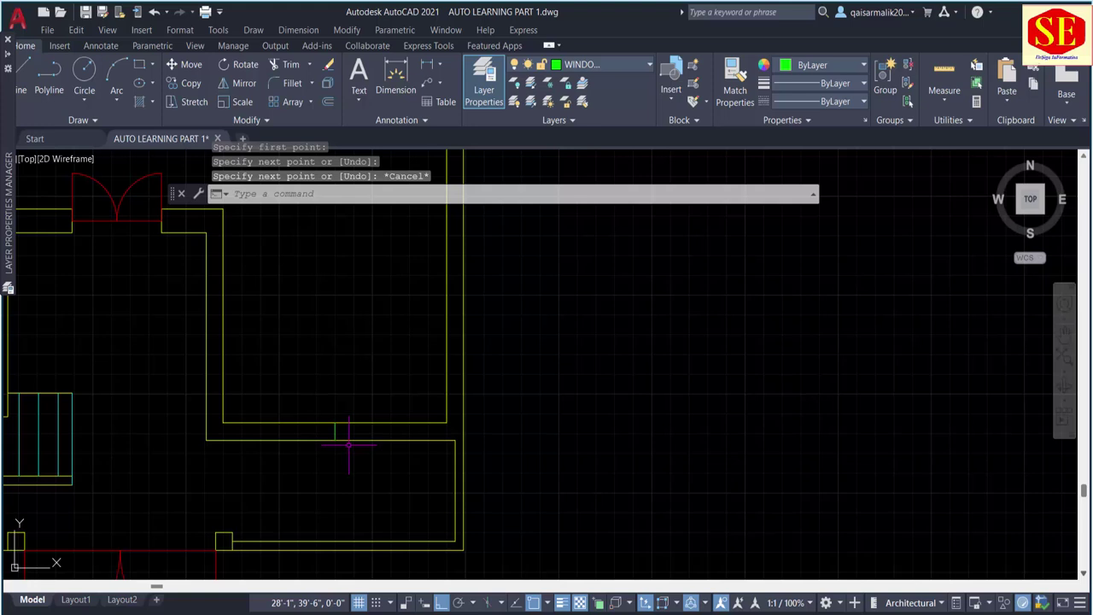
type("o")
key("Return")
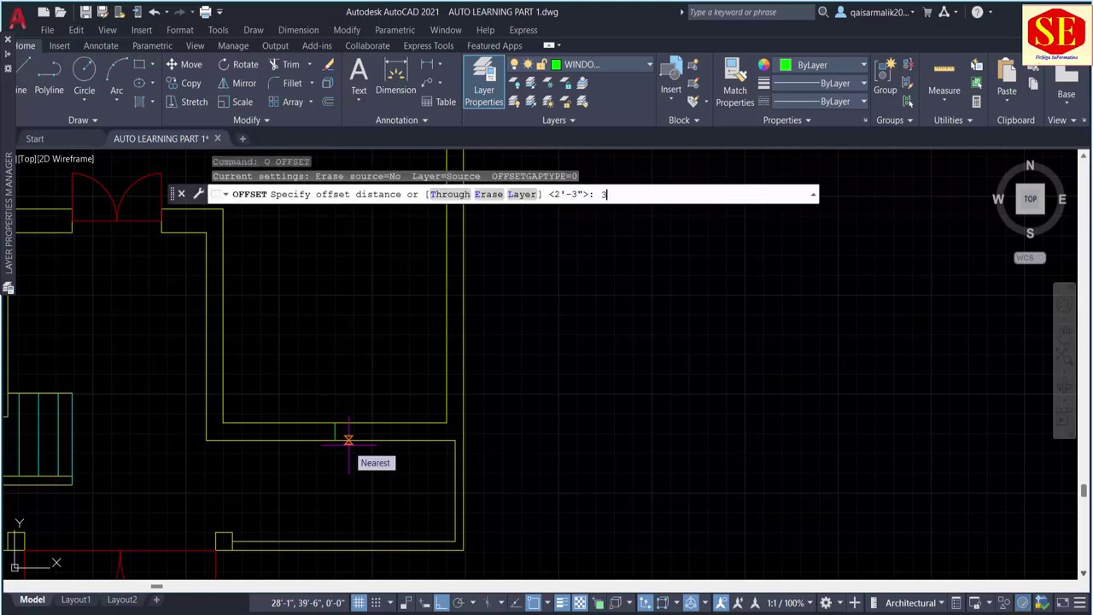
key("Return")
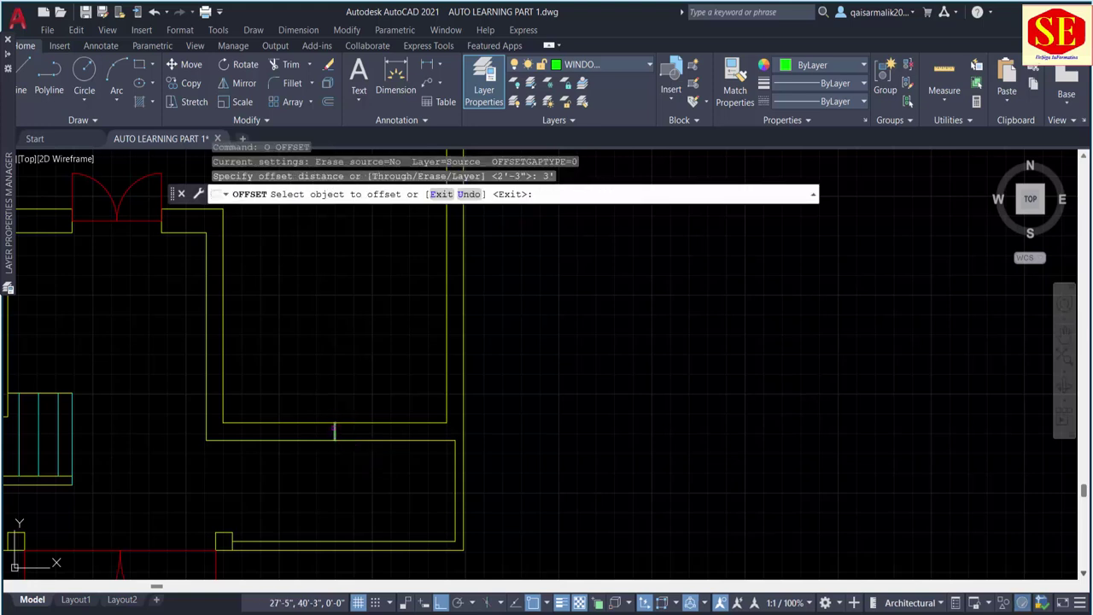
left_click(335, 431)
left_click(377, 427)
left_click(331, 430)
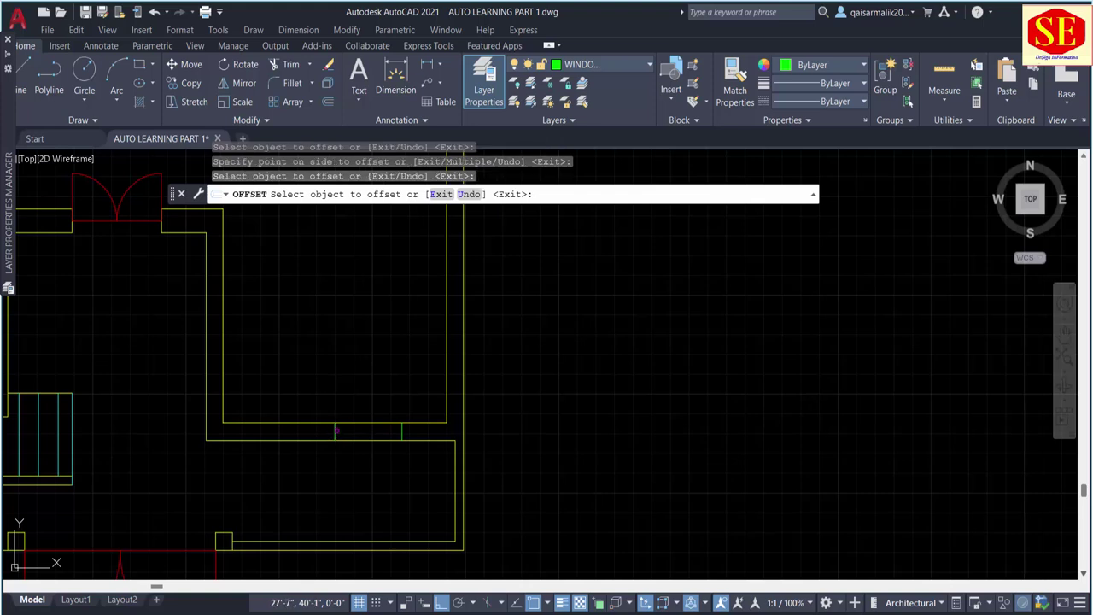
left_click(335, 431)
left_click(288, 439)
key("Return")
Step: Draw a window polyline between the left and right marker lines
type("pl")
key("Return")
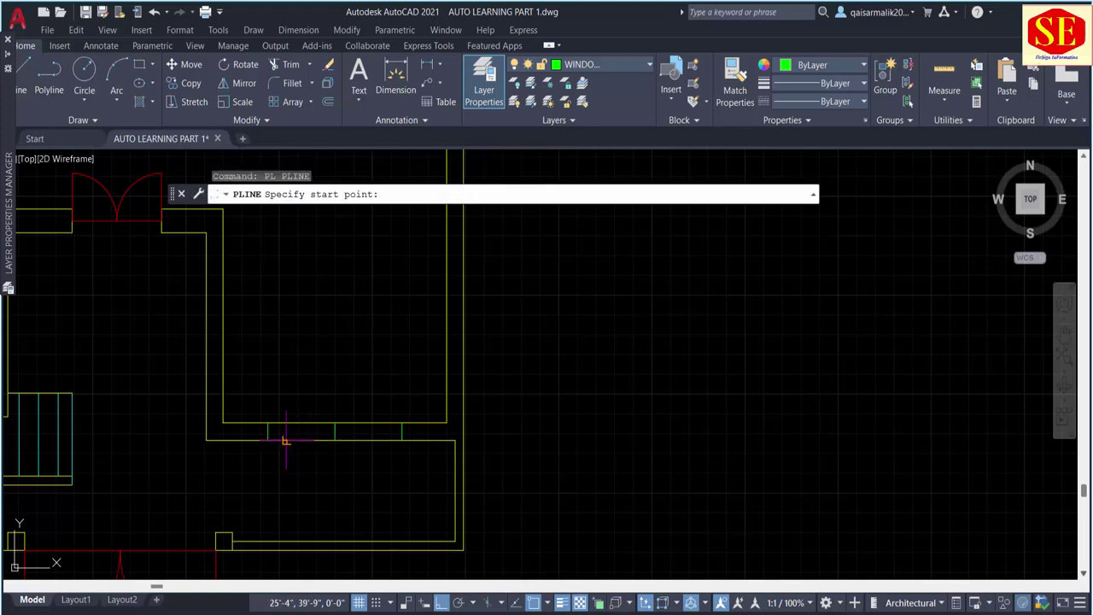
left_click(268, 431)
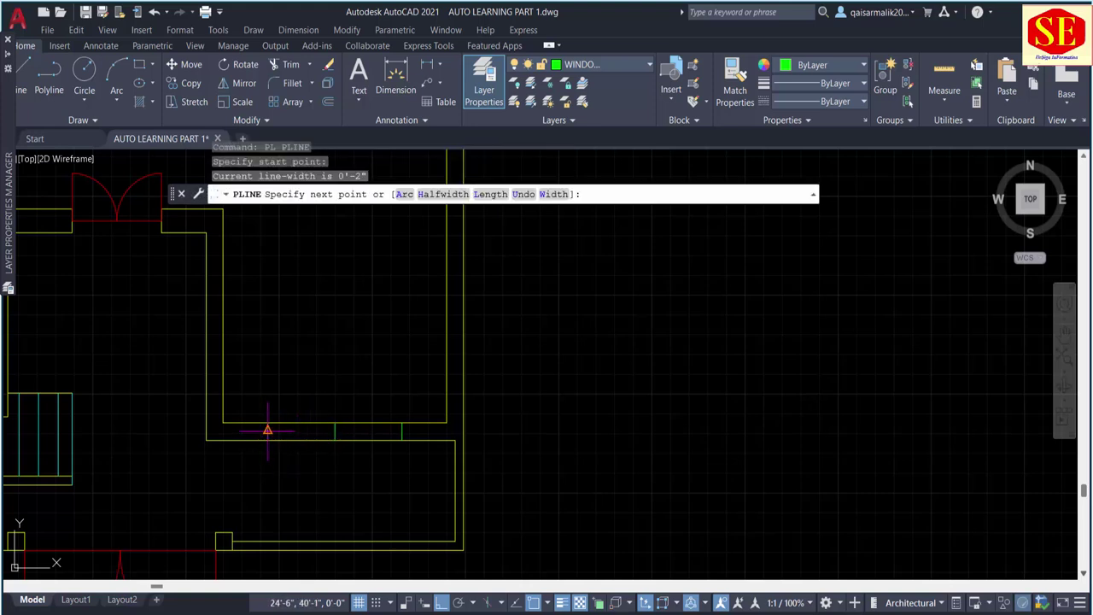
left_click(402, 430)
key("Escape")
scroll(320, 435, "up", 4)
Step: Window-select the stray vertical line and erase it
left_click(360, 441)
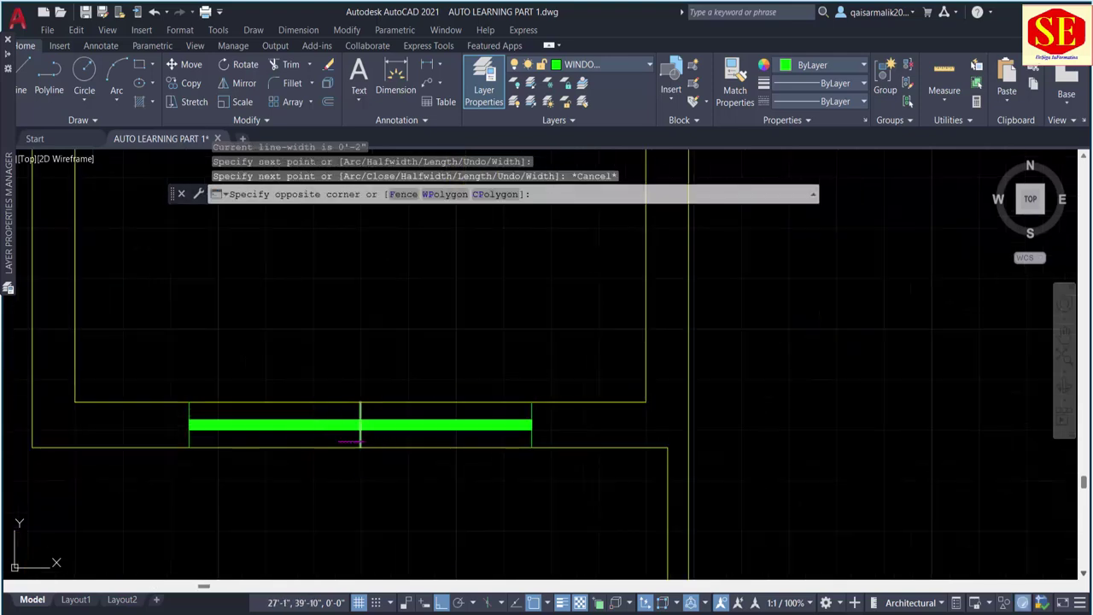
left_click(340, 444)
type("e")
key("Return")
scroll(293, 476, "down", 4)
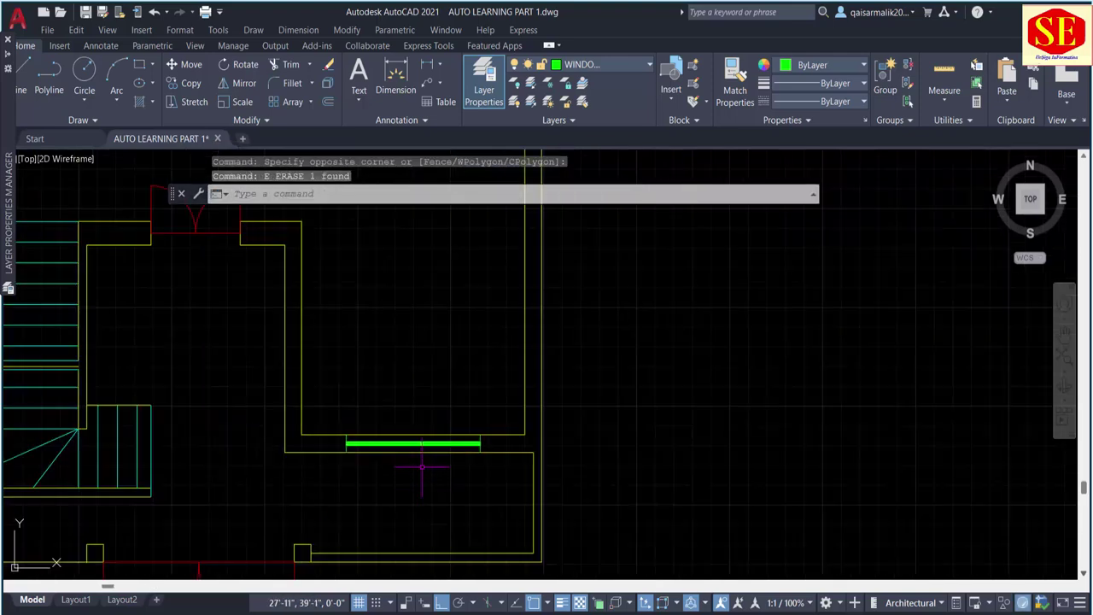
scroll(421, 467, "down", 3)
middle_click_drag(398, 391, 390, 447)
scroll(324, 401, "down", 2)
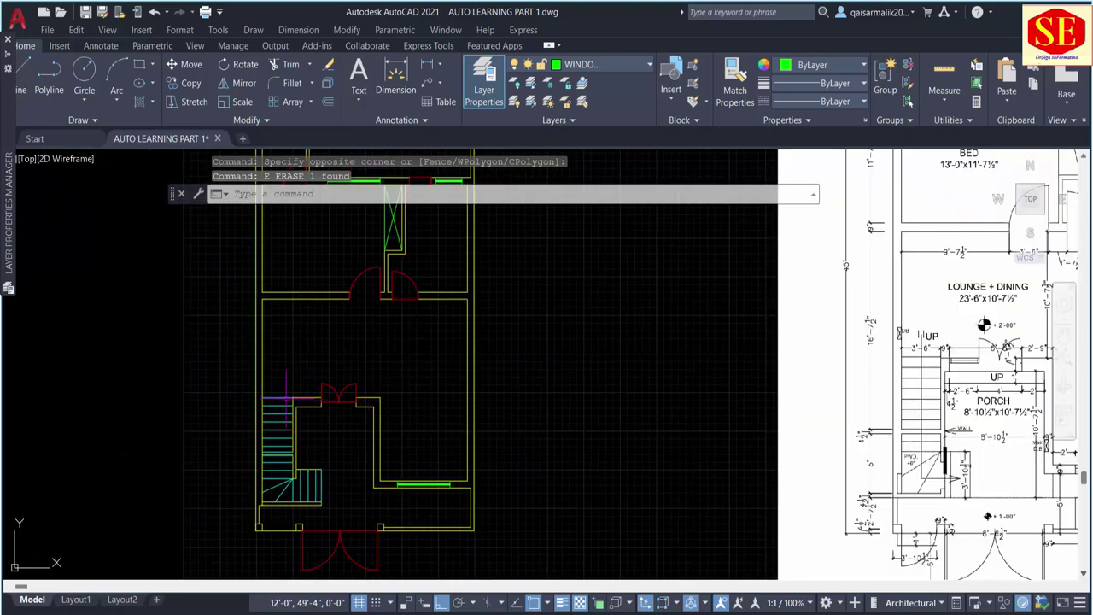
scroll(287, 398, "up", 3)
scroll(312, 393, "up", 1)
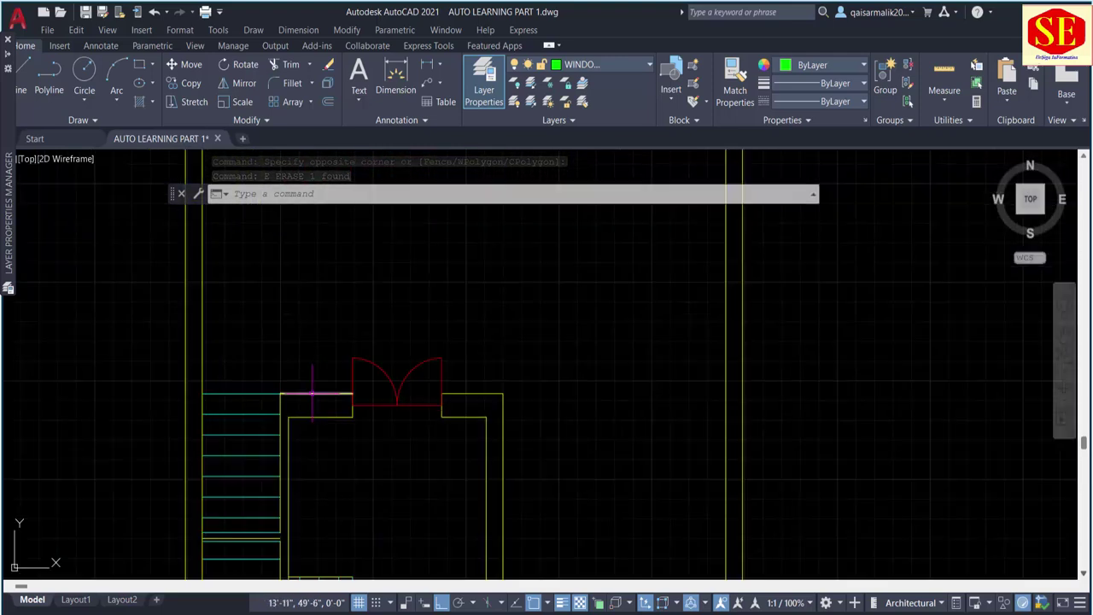
Step: Draw a line from the door corner to the stair edge
type("l")
key("Return")
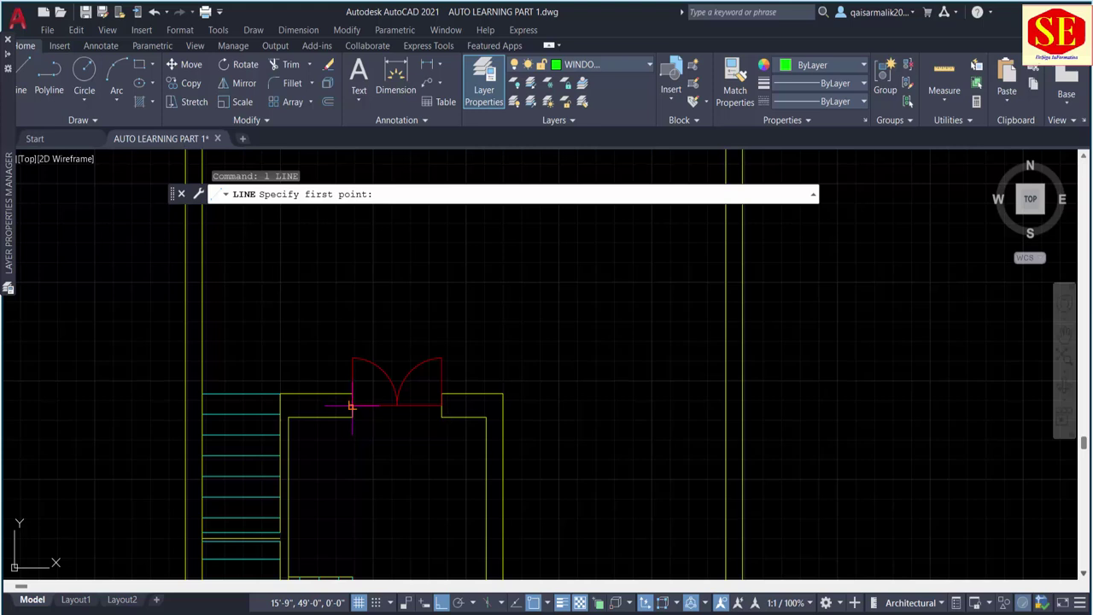
left_click(351, 407)
left_click(280, 406)
key("Escape")
left_click(316, 405)
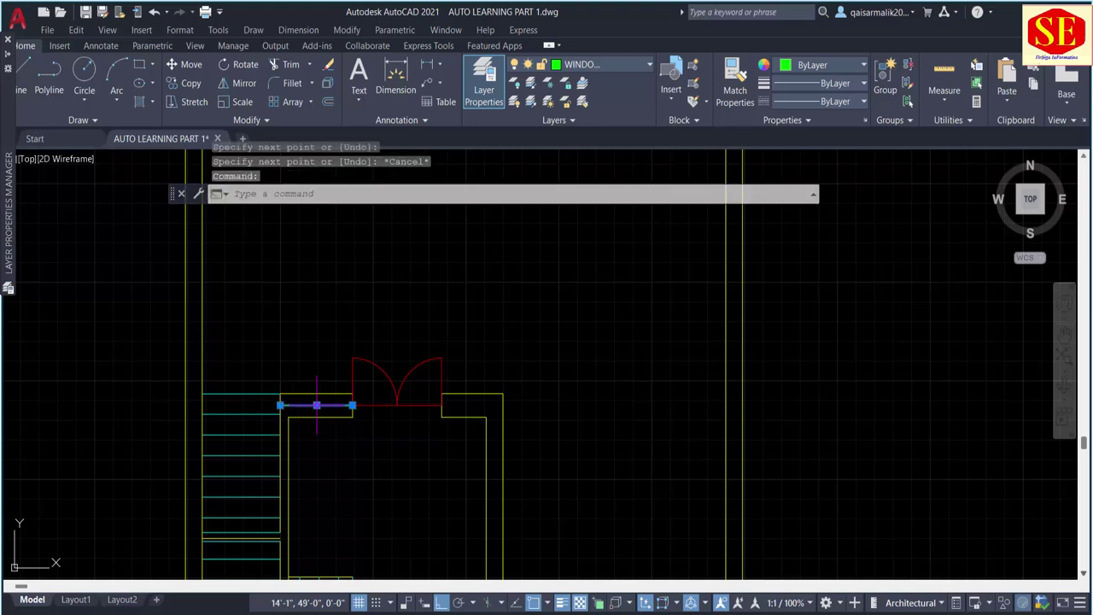
Step: Draw green window polylines left and right of the red double door
type("pl")
key("Return")
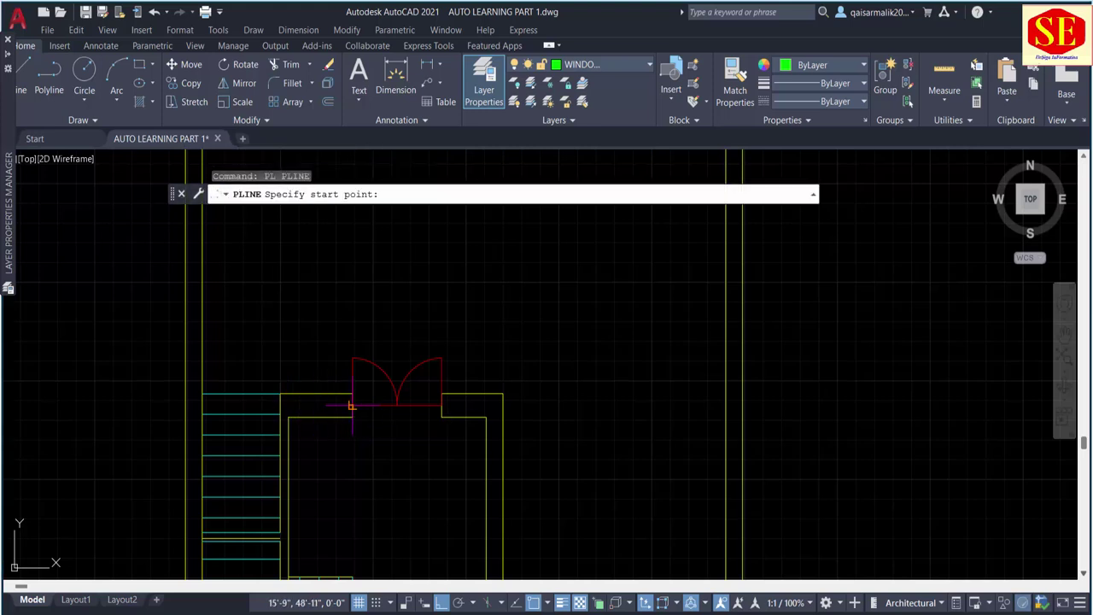
left_click(351, 406)
left_click(280, 406)
key("Escape")
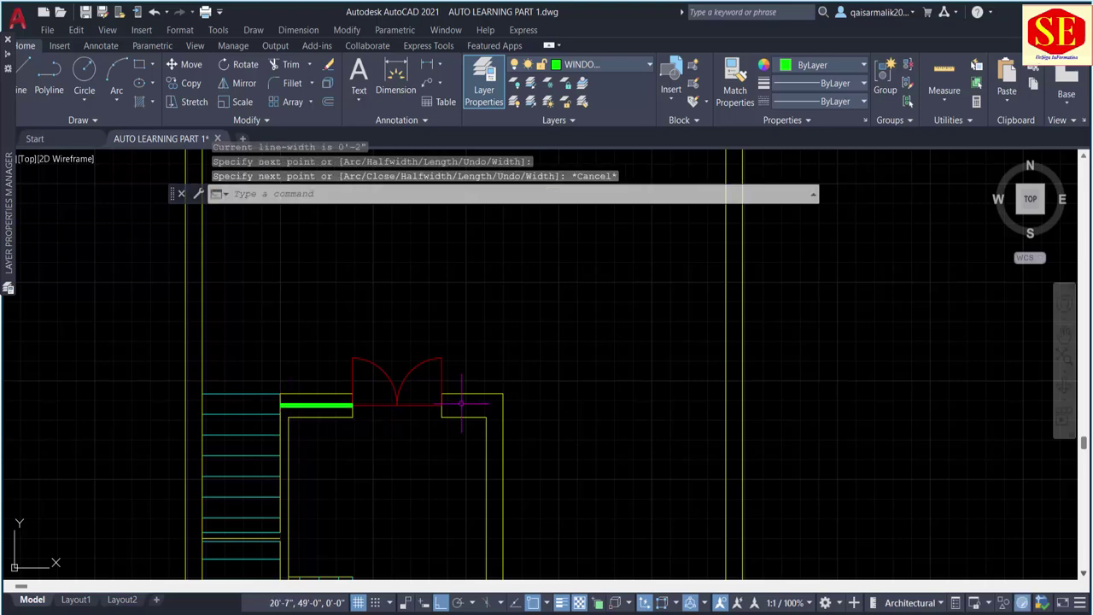
key("Return")
left_click(441, 404)
left_click(502, 405)
key("Escape")
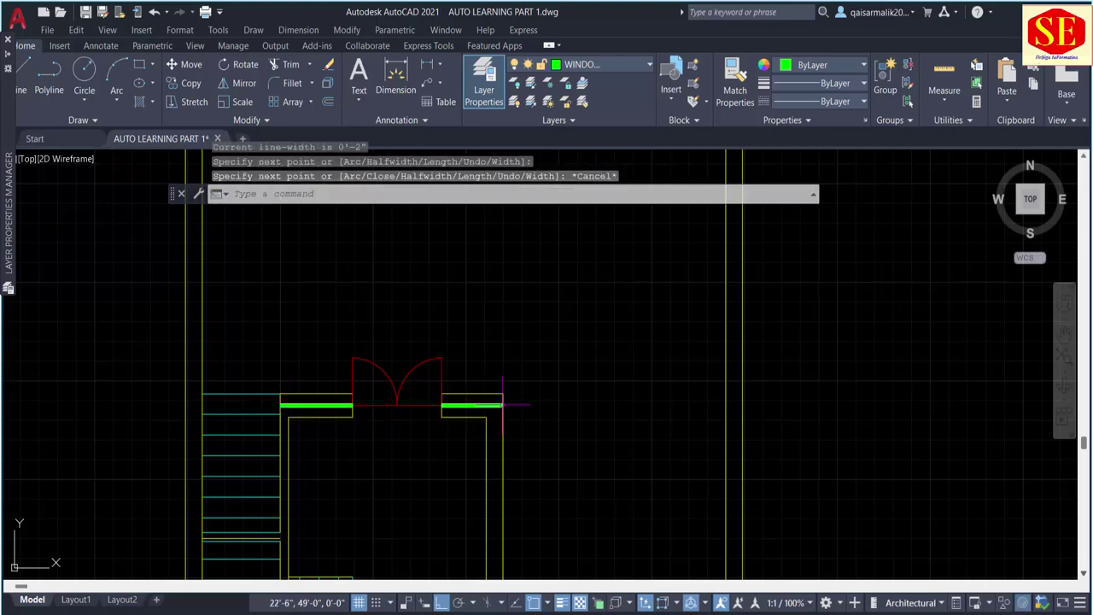
scroll(495, 354, "down", 4)
middle_click_drag(453, 441, 364, 462)
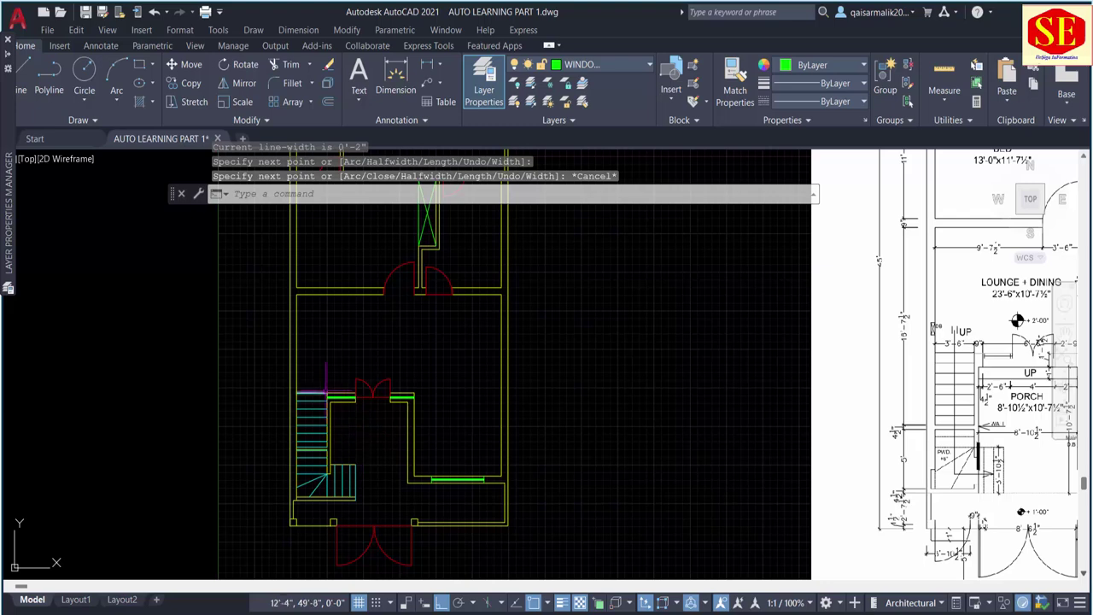
scroll(302, 507, "up", 2)
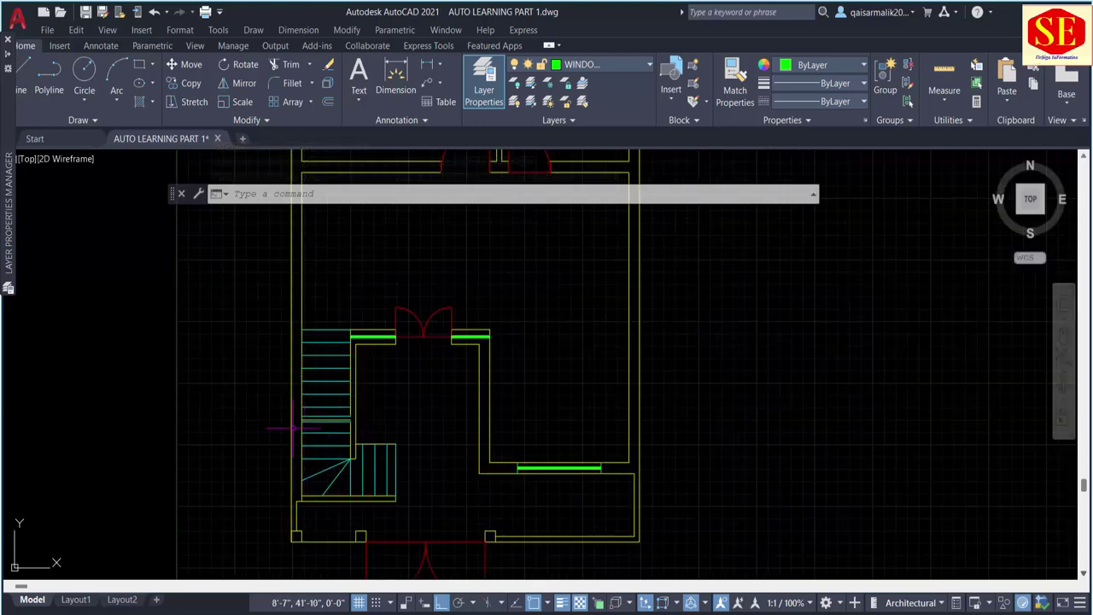
scroll(297, 429, "down", 4)
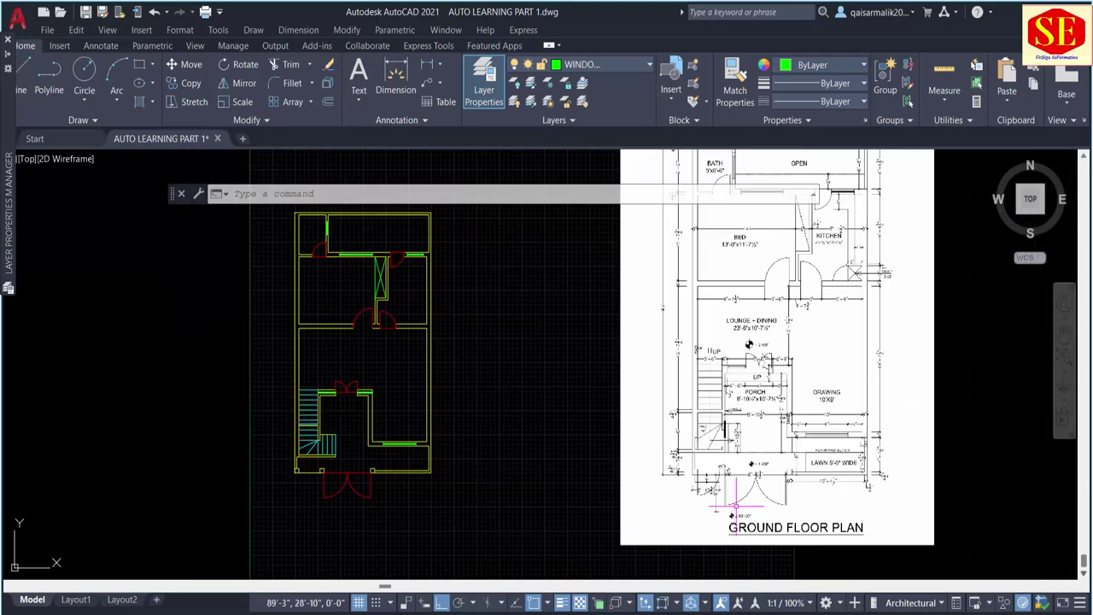
middle_click_drag(372, 438, 367, 500)
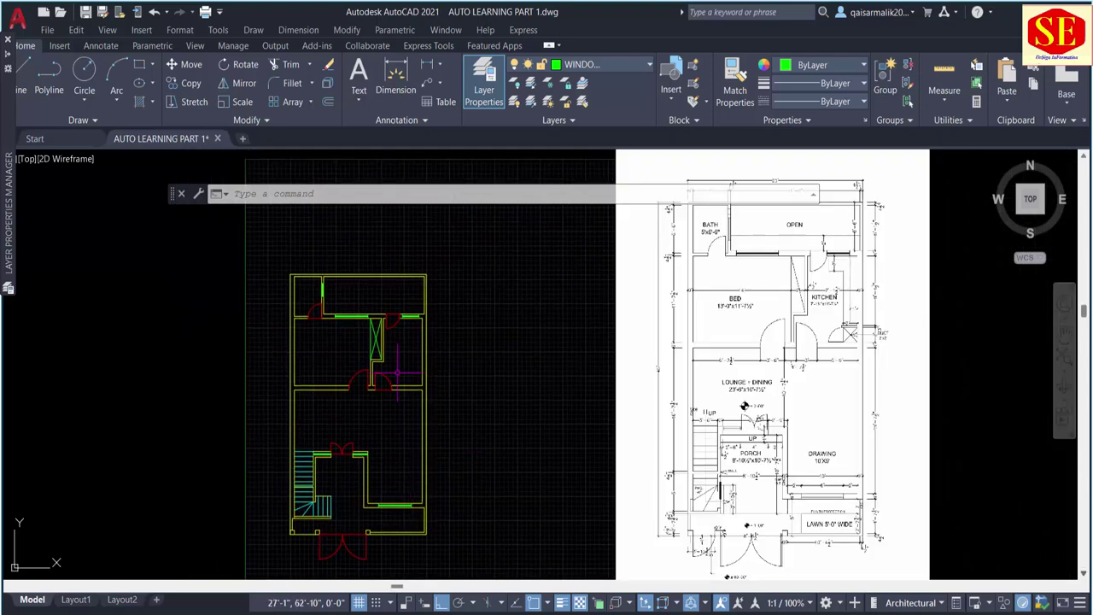
scroll(790, 447, "up", 2)
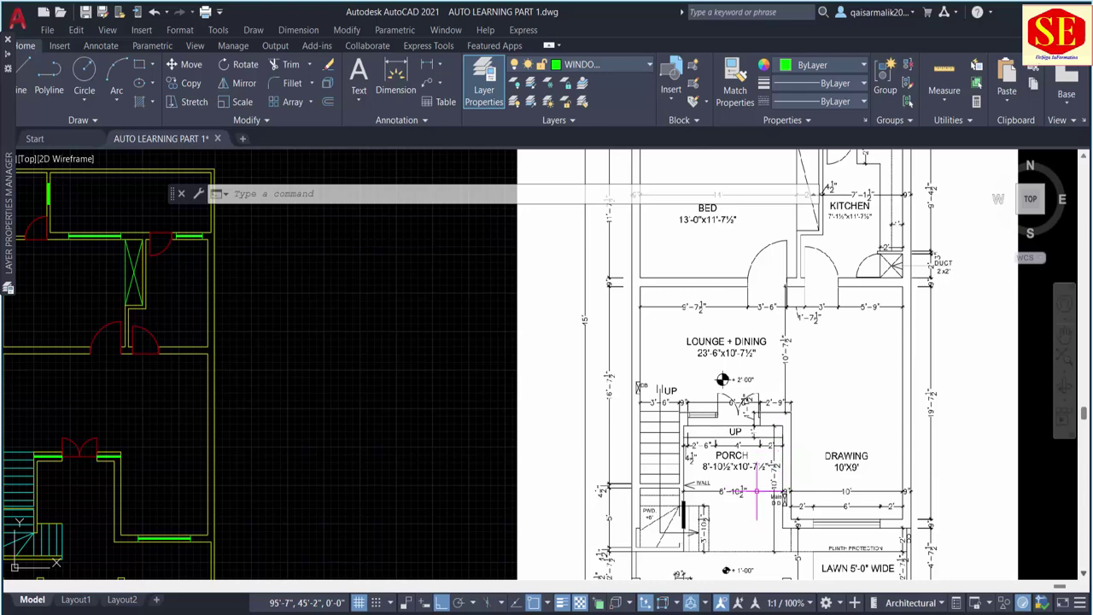
scroll(756, 491, "down", 2)
middle_click_drag(535, 414, 606, 464)
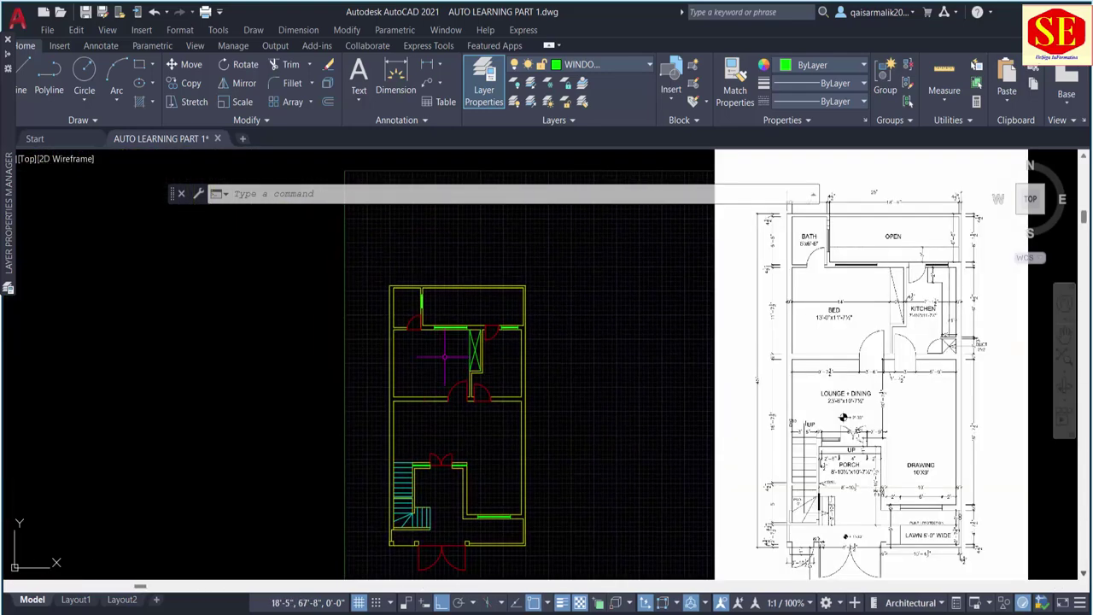
key("Escape")
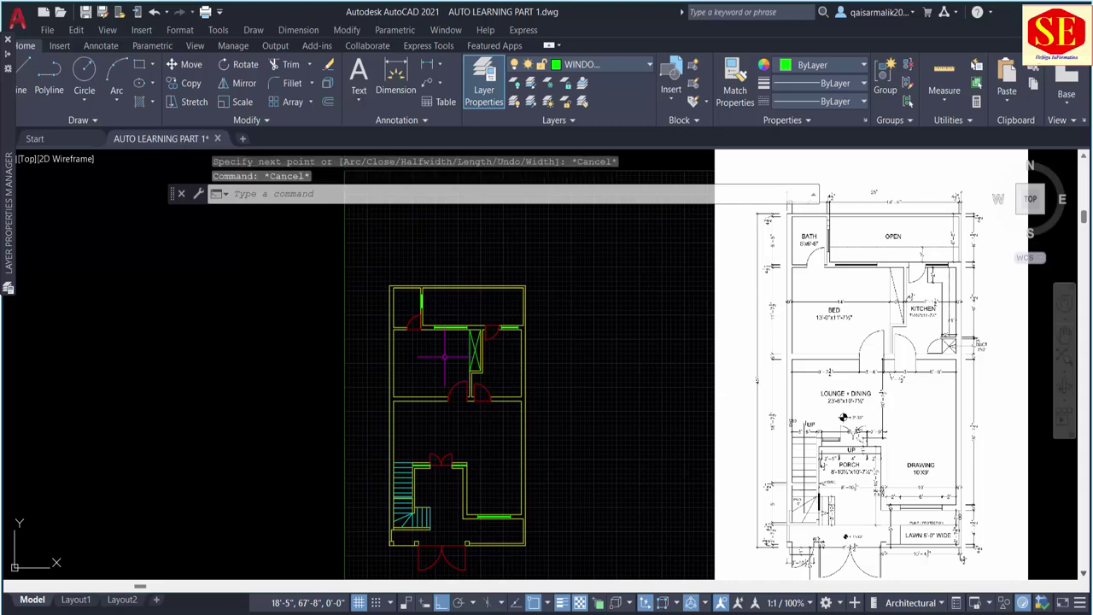
scroll(432, 478, "up", 2)
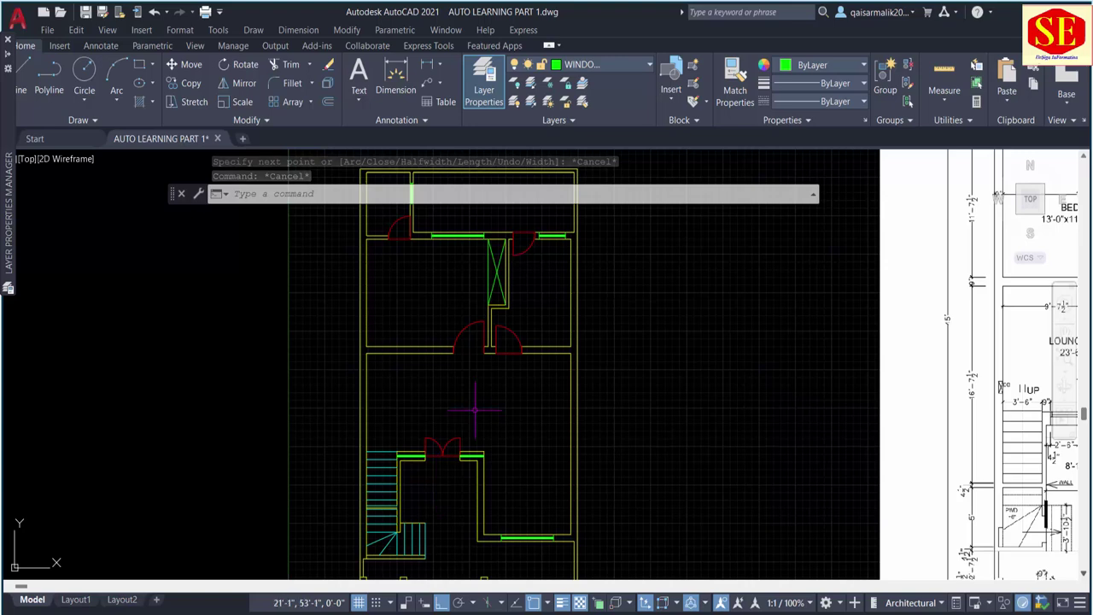
scroll(512, 358, "down", 1)
scroll(551, 300, "down", 1)
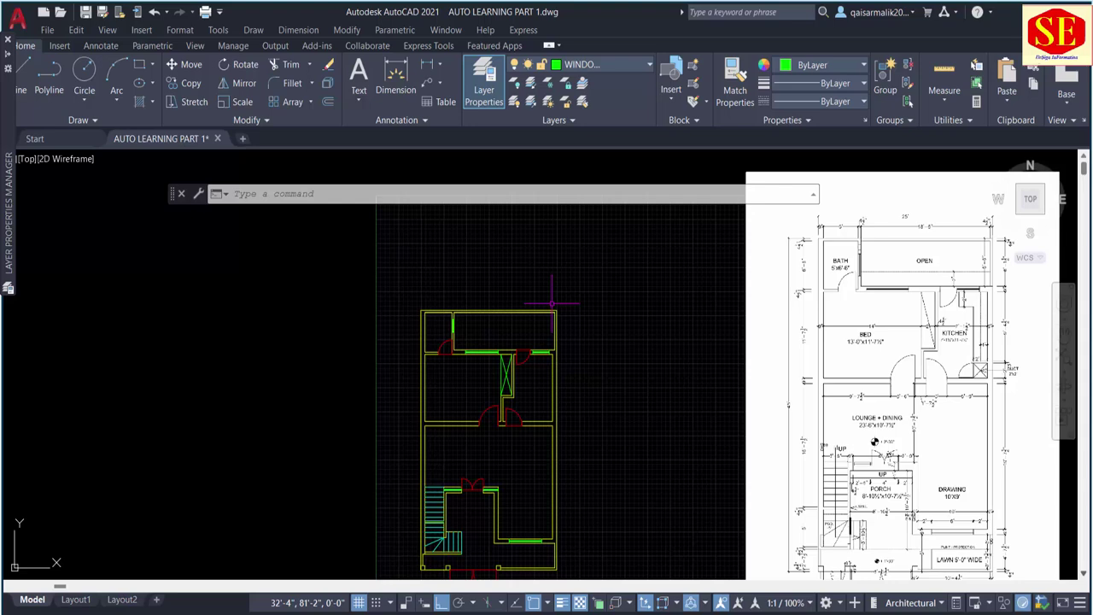
type("D")
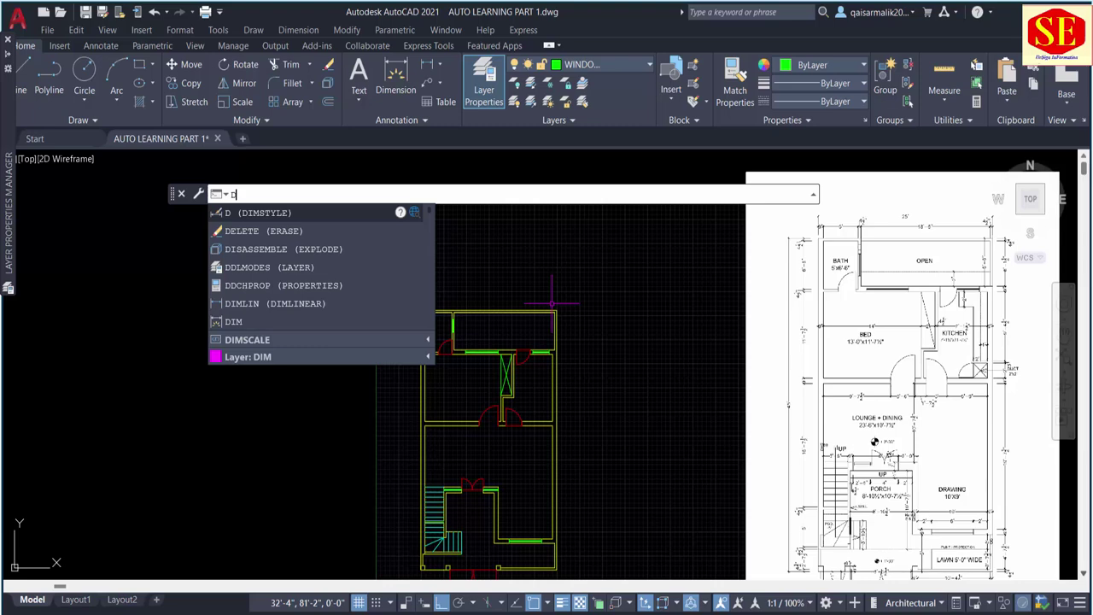
key("Return")
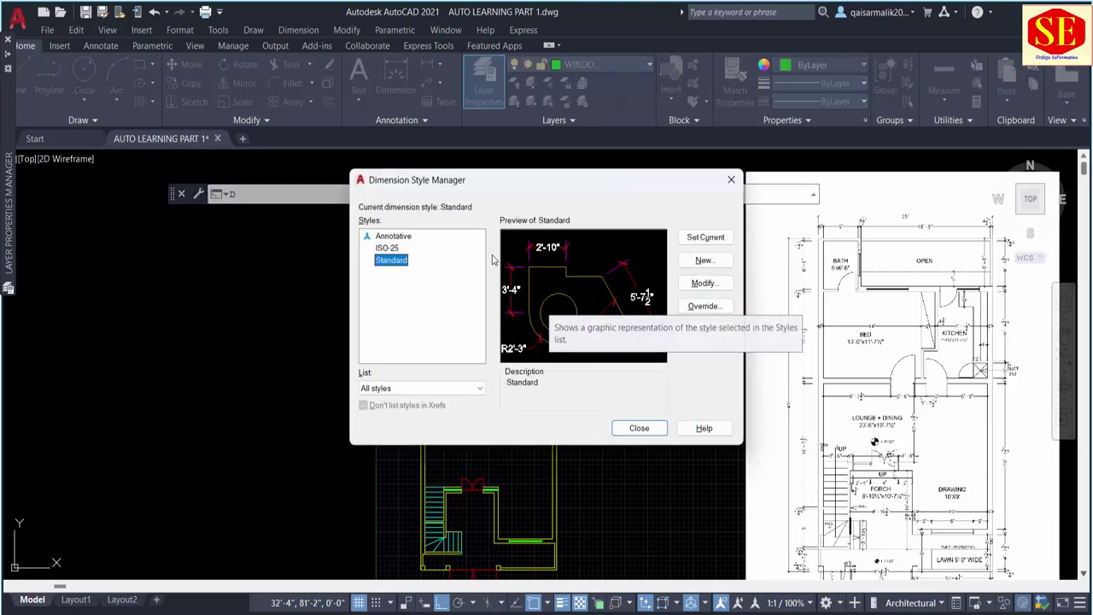
left_click(703, 282)
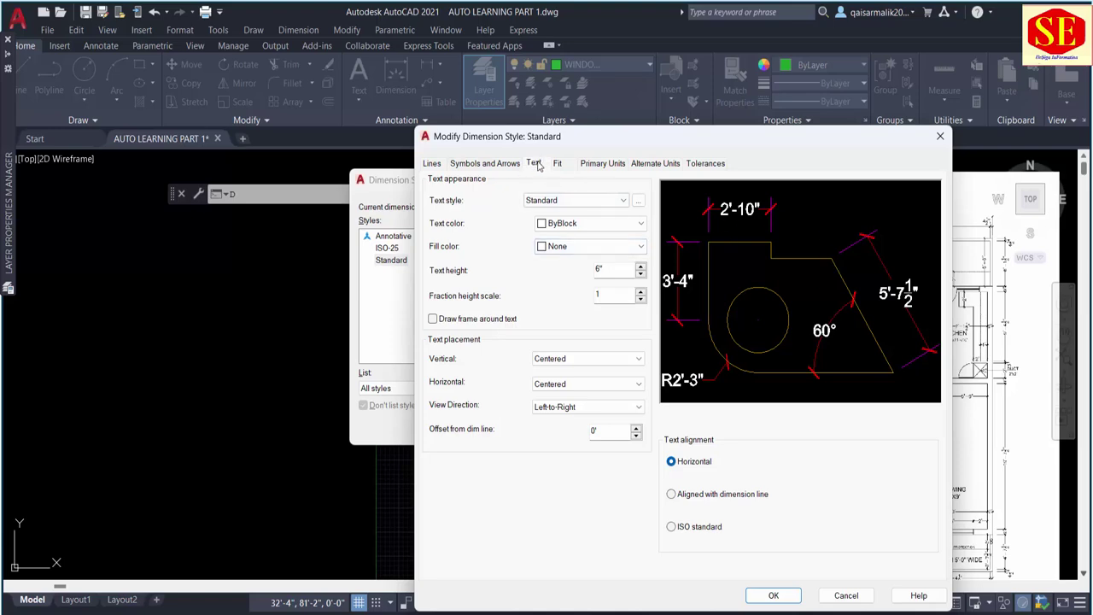
left_click(591, 163)
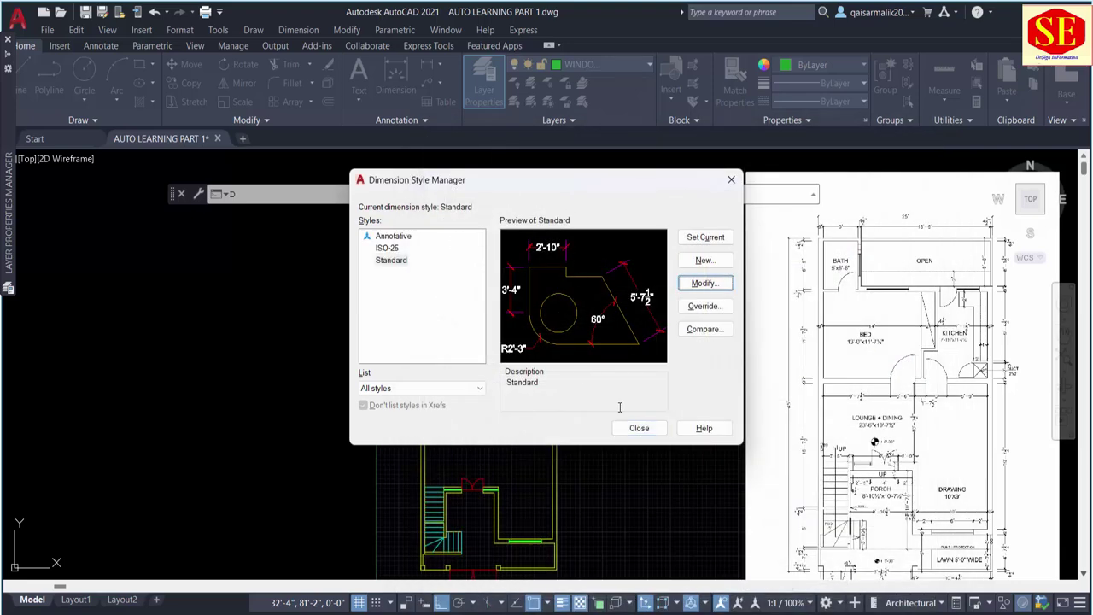
left_click(639, 428)
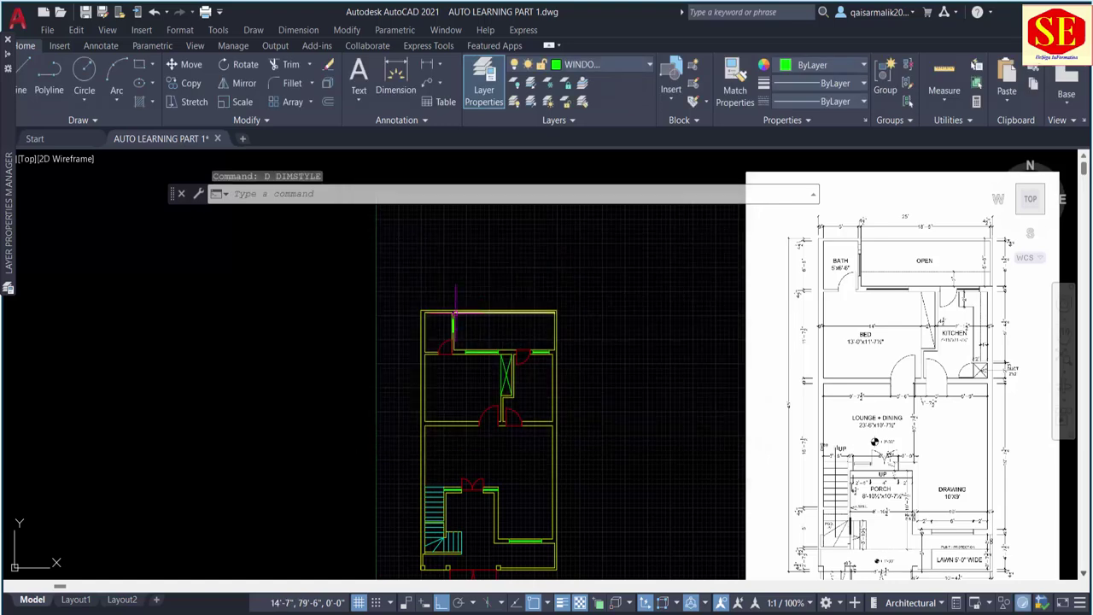
Step: Pick DIM from the Home tab's layer list to make it the current layer
scroll(465, 312, "up", 2)
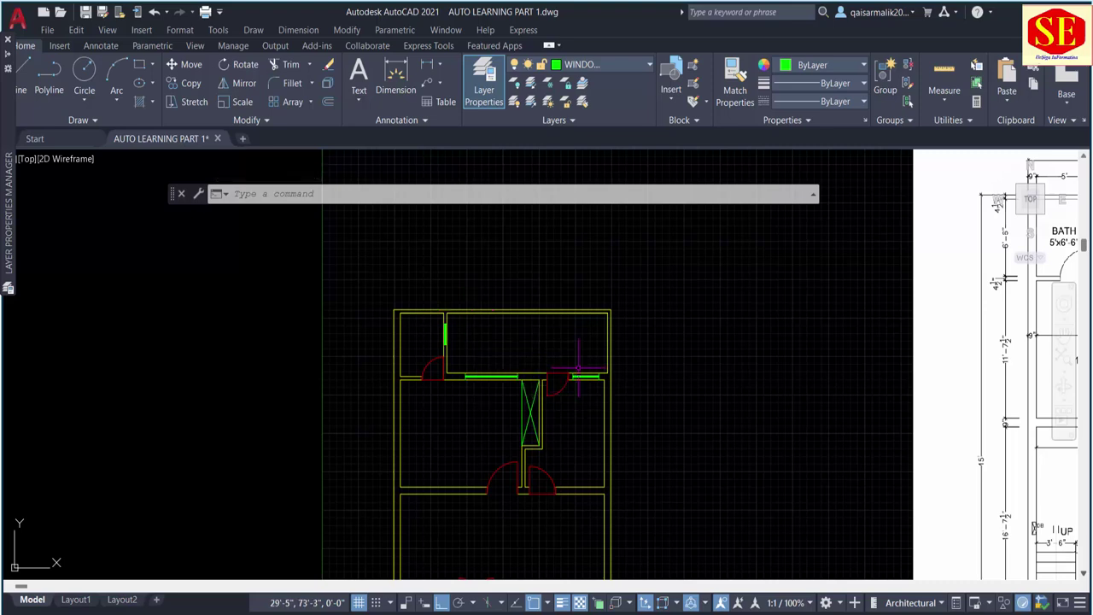
middle_click_drag(578, 355, 583, 309)
left_click(580, 68)
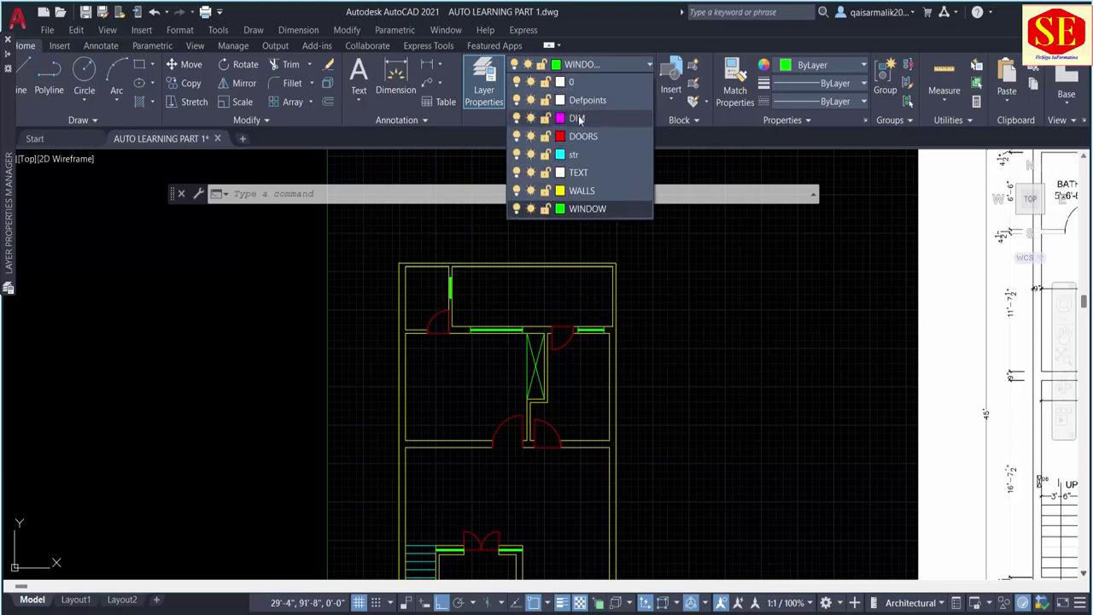
left_click(578, 118)
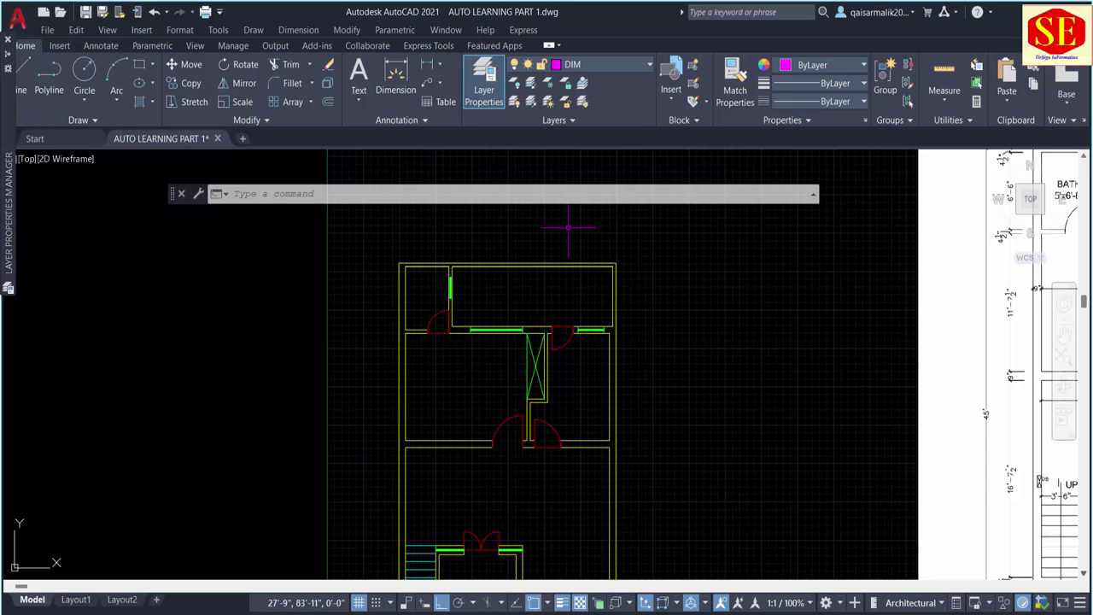
middle_click_drag(648, 440, 654, 398)
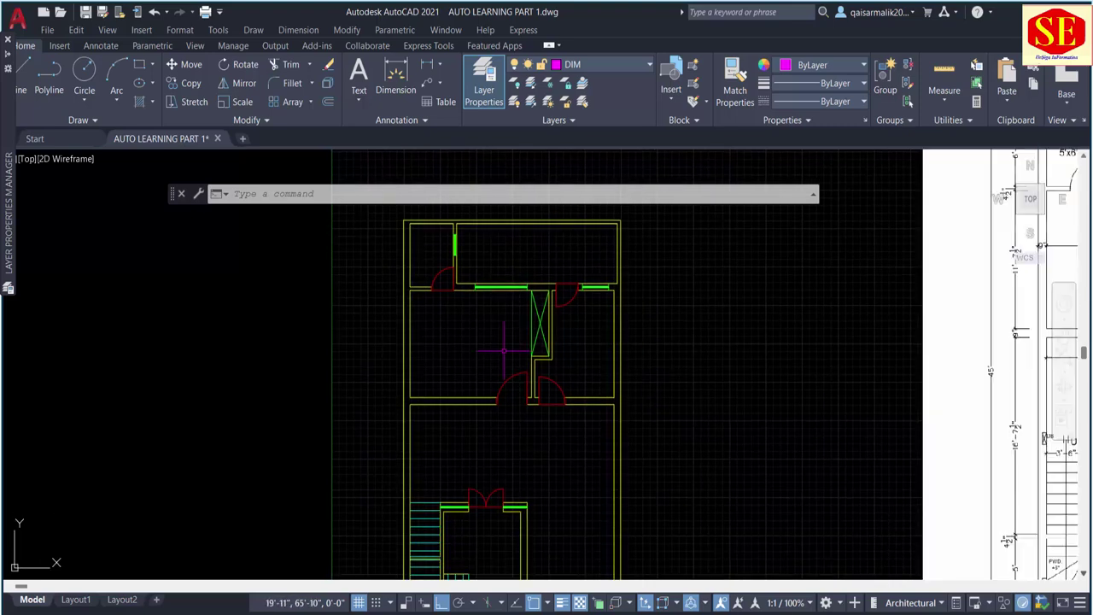
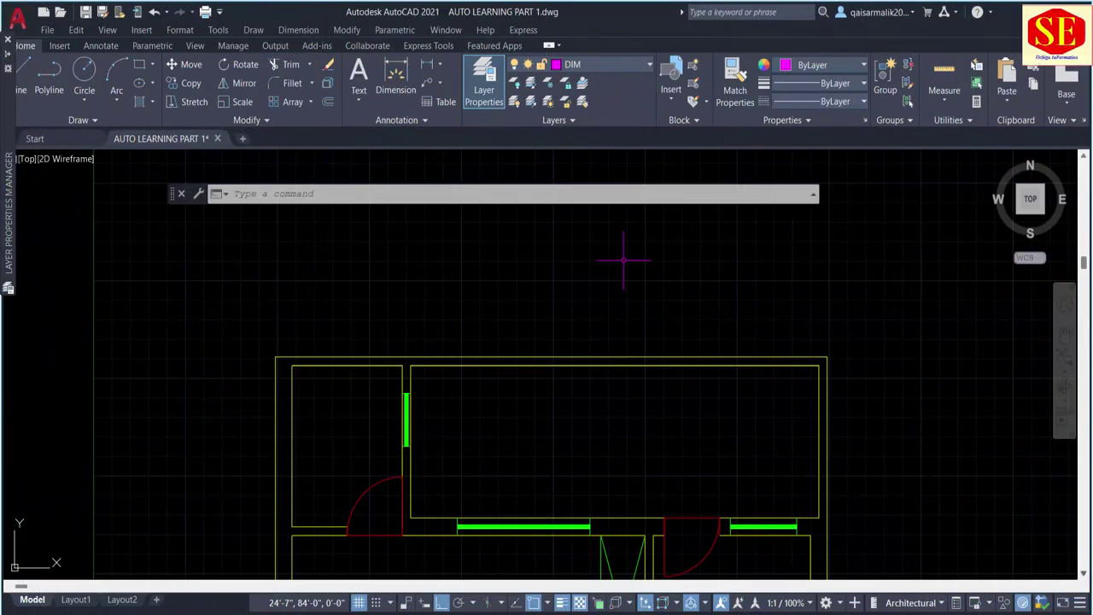
Step: Place the drawn floor plan beside the reference image and open the dimension types list
scroll(583, 319, "down", 5)
scroll(507, 341, "up", 2)
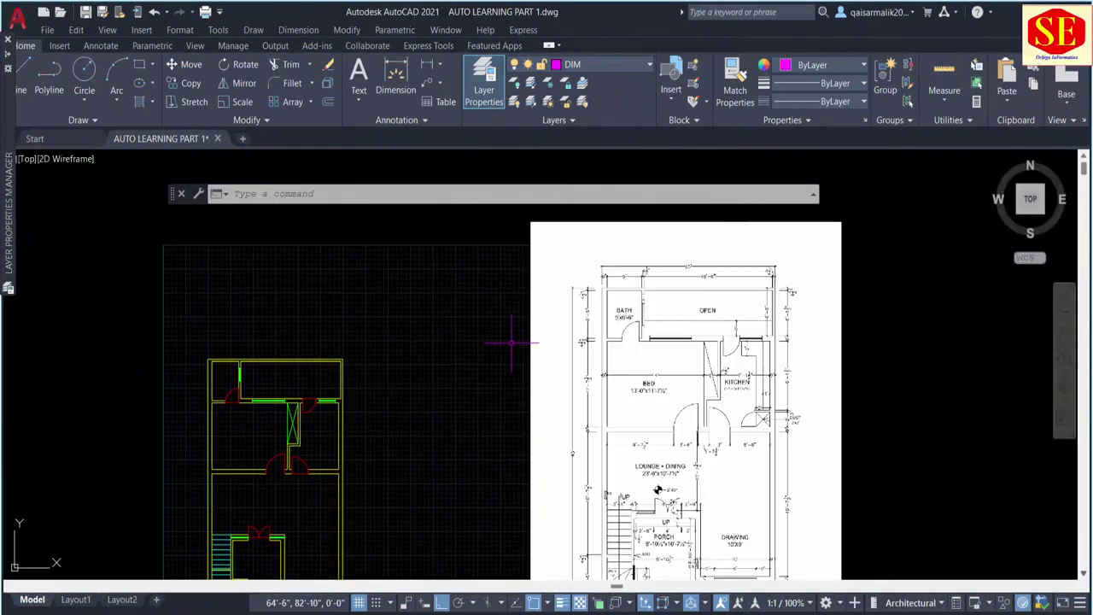
scroll(726, 290, "up", 2)
scroll(740, 280, "up", 2)
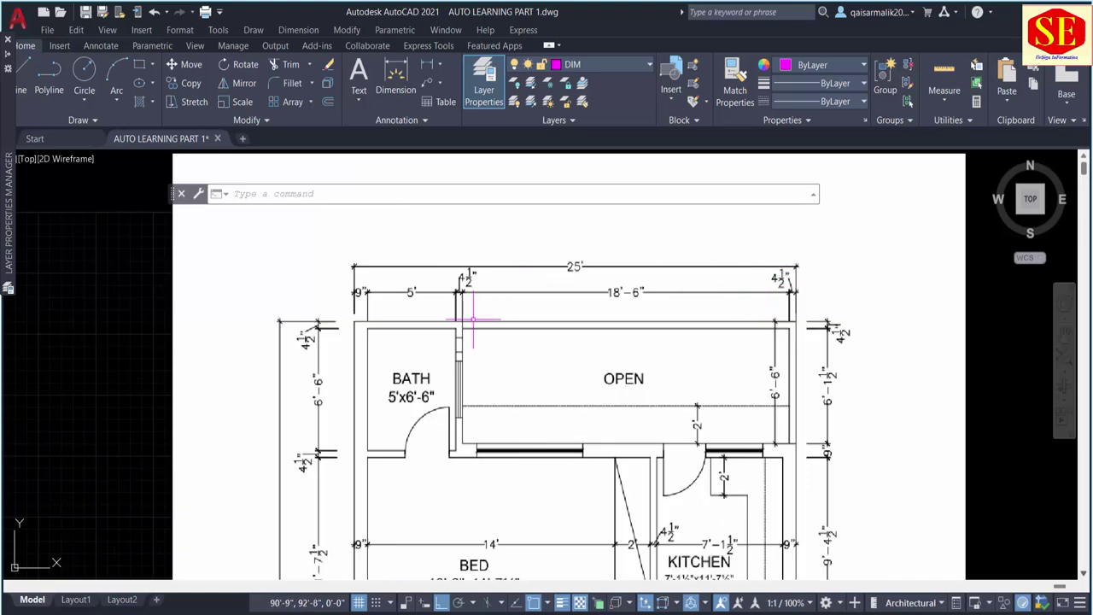
scroll(207, 427, "down", 1)
middle_click_drag(208, 427, 1076, 384)
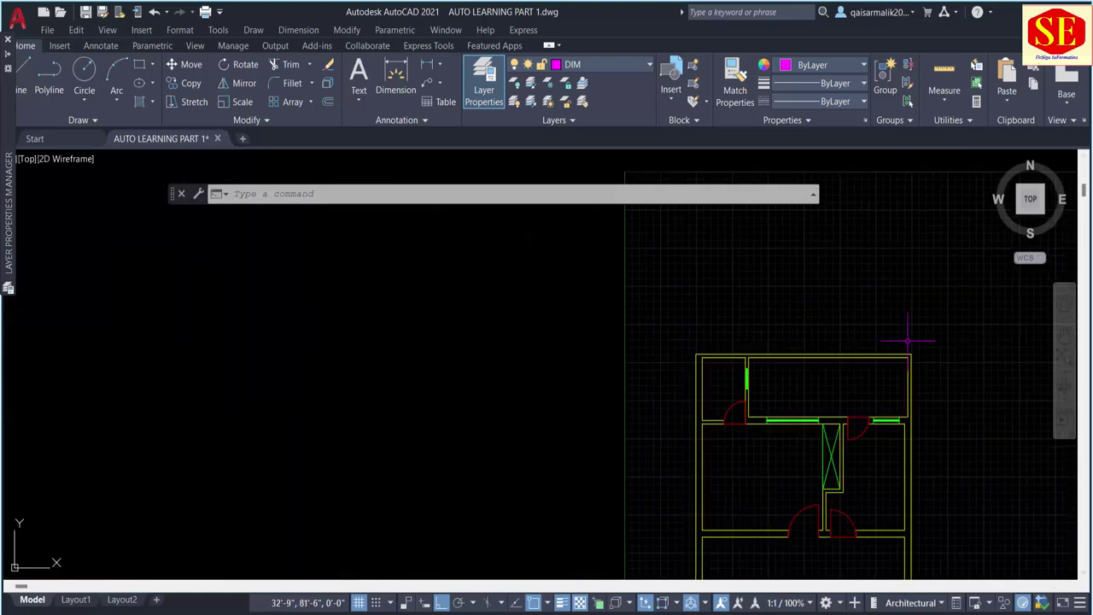
middle_click_drag(911, 329, 546, 287)
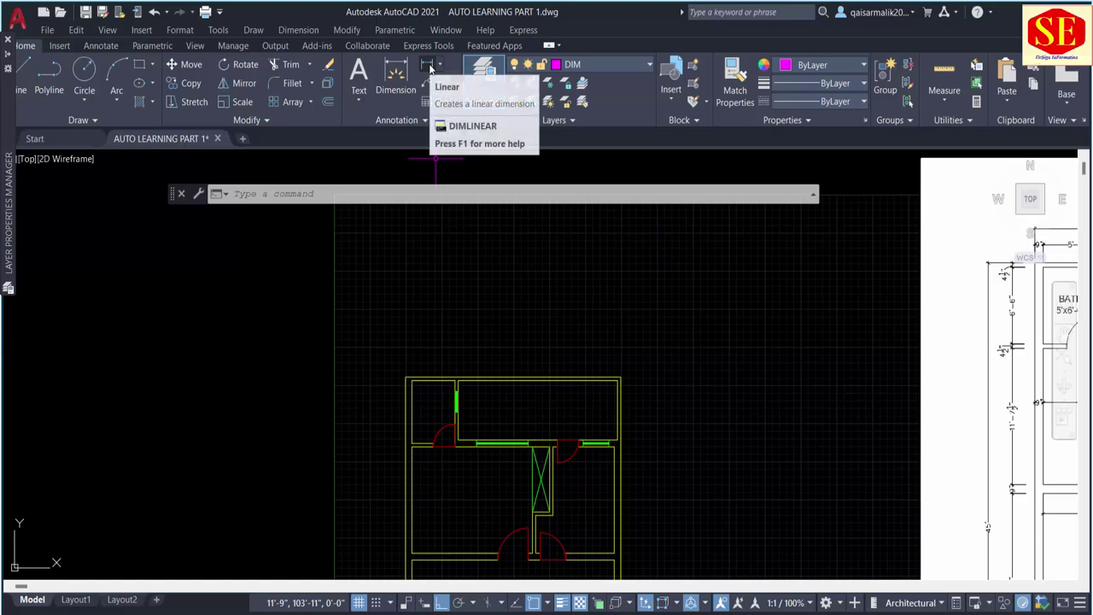
left_click(440, 67)
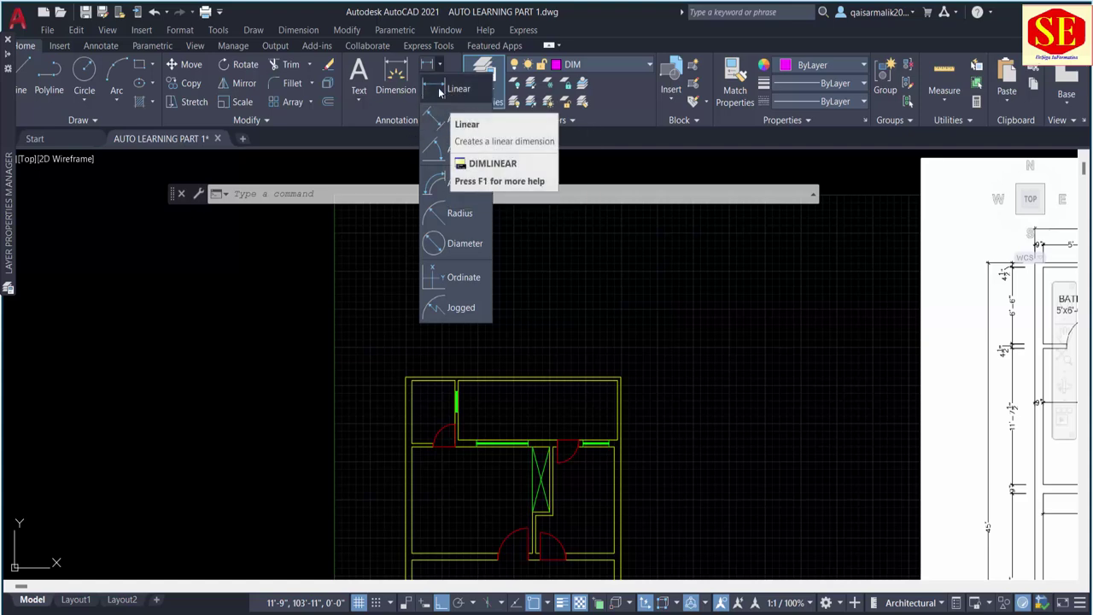
mouse_move(452, 89)
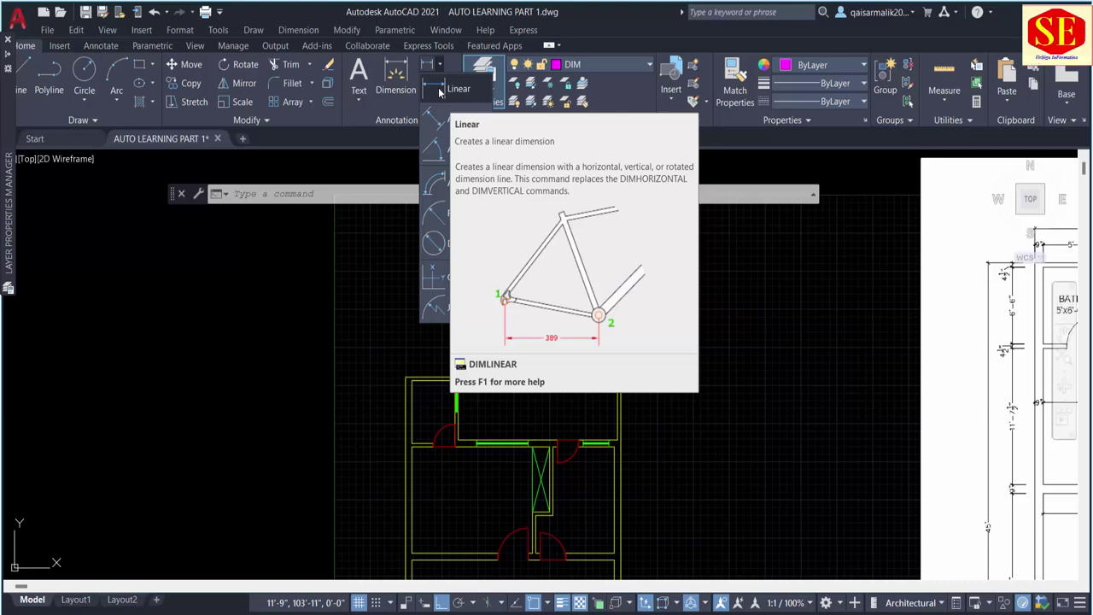
Step: Add a 25' linear dimension across the building's top edge
left_click(440, 91)
scroll(658, 391, "up", 2)
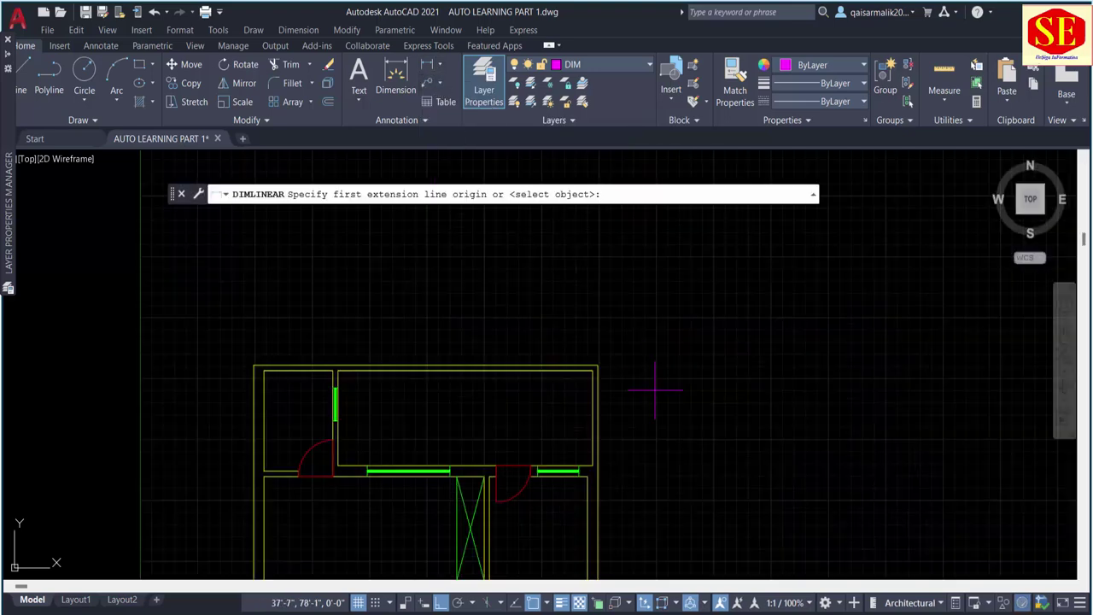
left_click(598, 364)
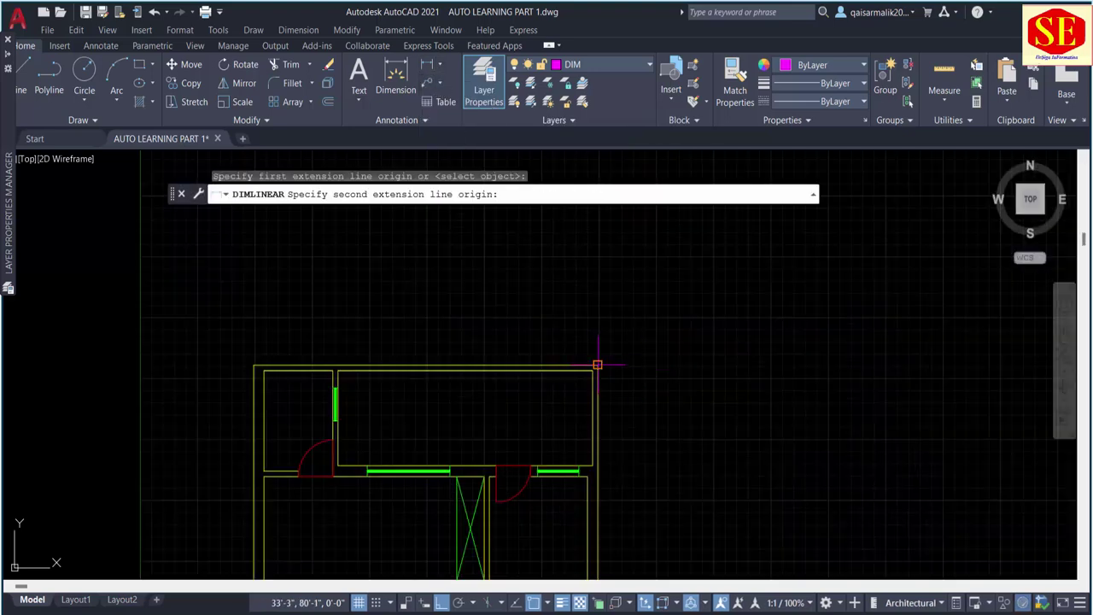
left_click(252, 365)
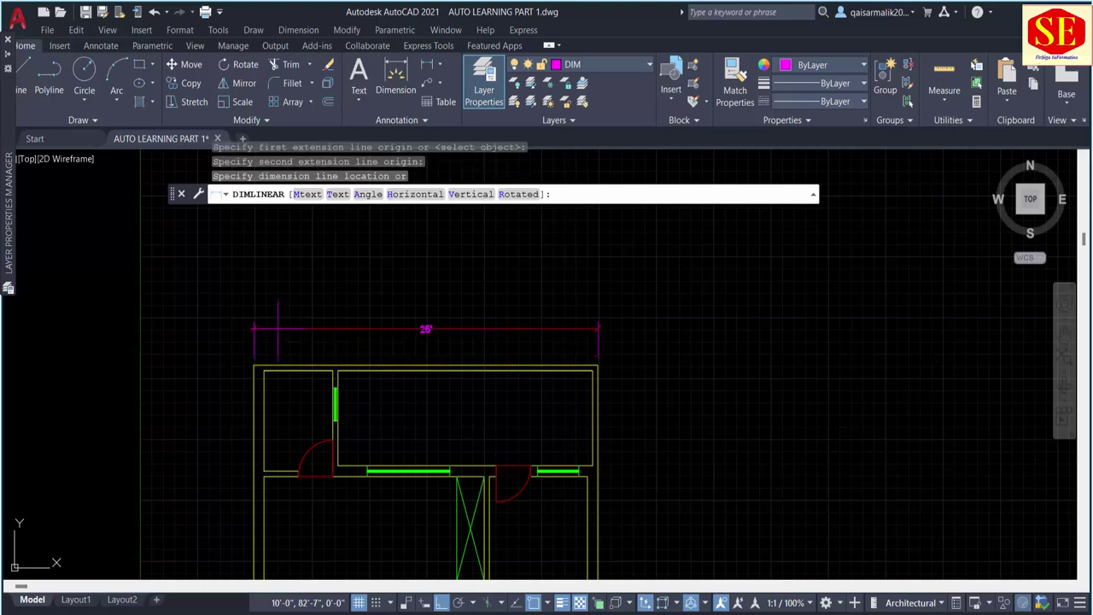
left_click(277, 329)
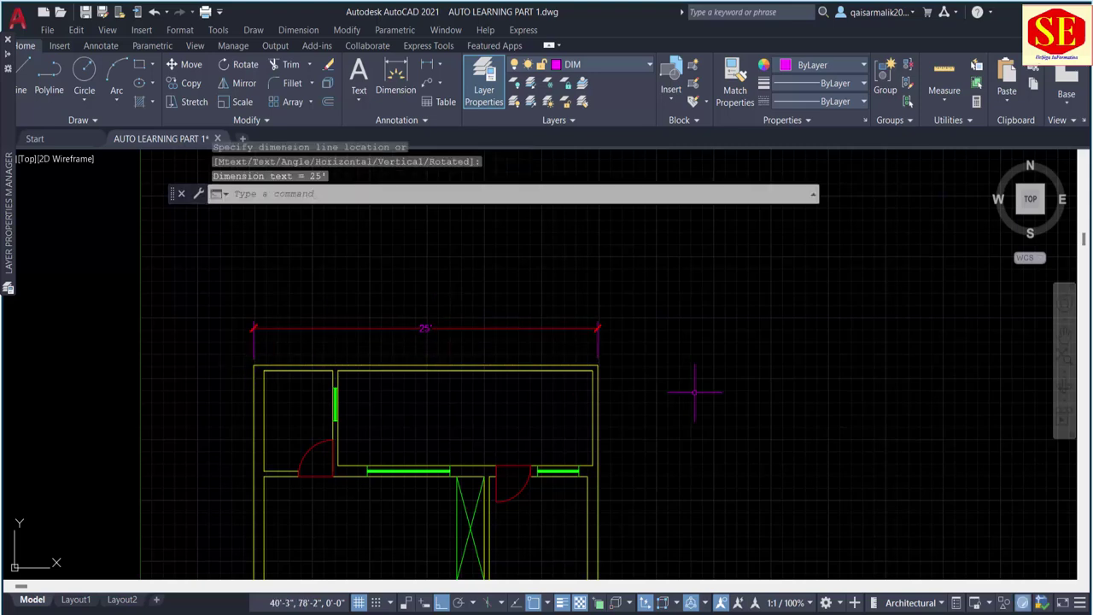
Step: Add a 45' linear dimension down the building's right side
key("Return")
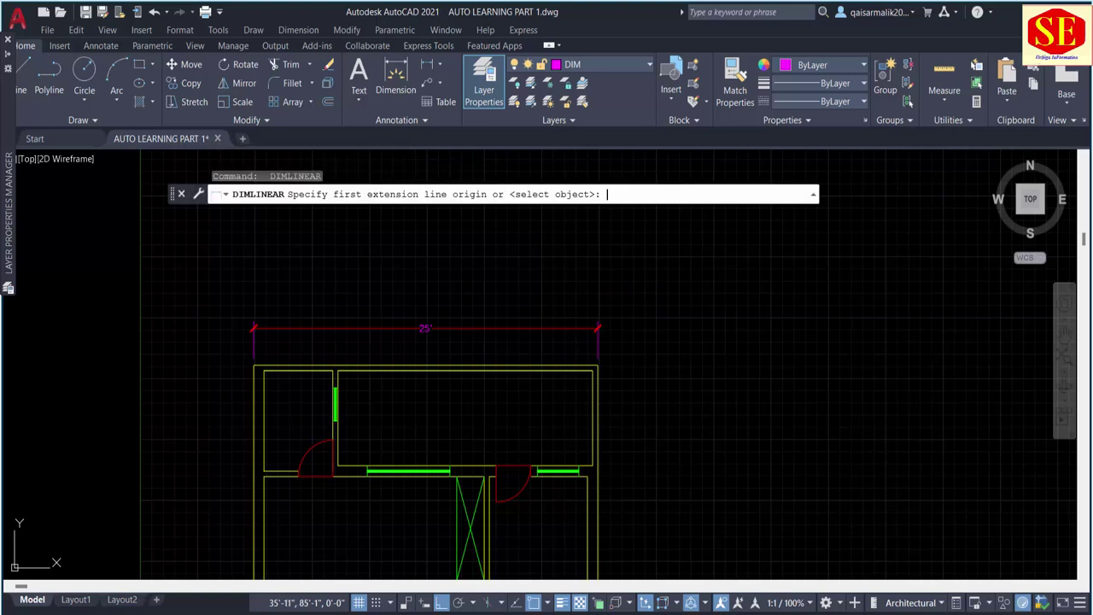
left_click(598, 365)
scroll(646, 471, "down", 3)
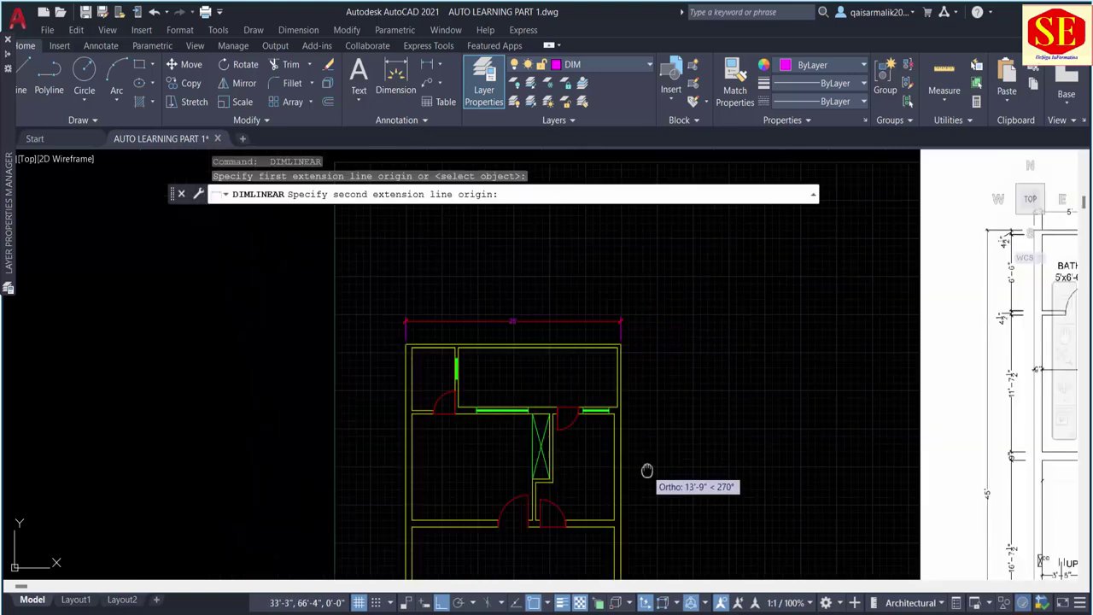
mouse_move(646, 471)
middle_mouse_down()
mouse_move(666, 348)
mouse_move(634, 510)
middle_mouse_up()
left_click(634, 510)
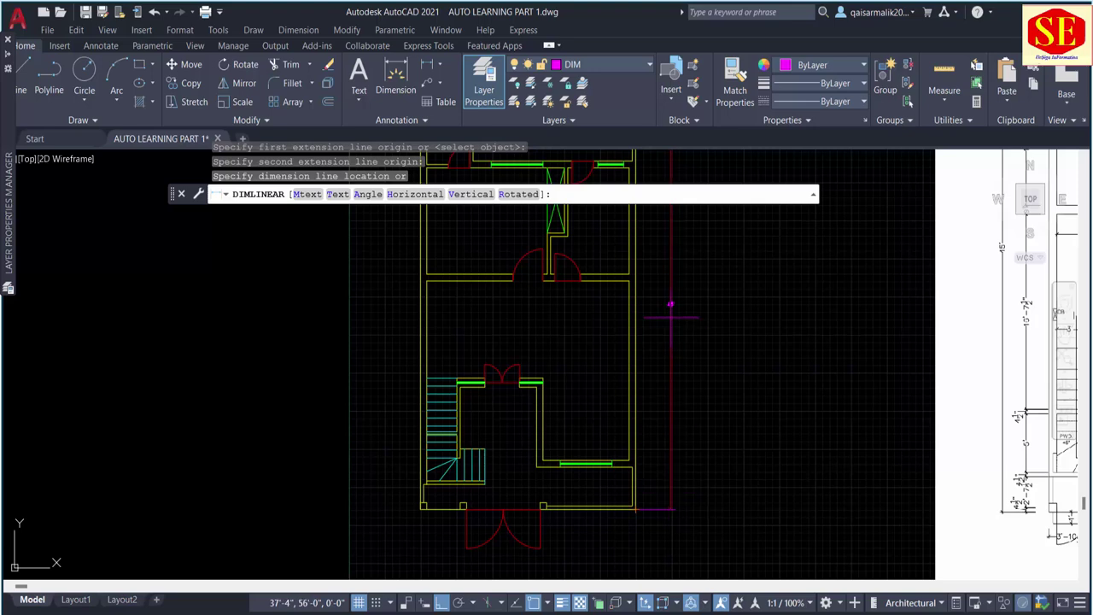
left_click(659, 305)
middle_click_drag(680, 328, 730, 507)
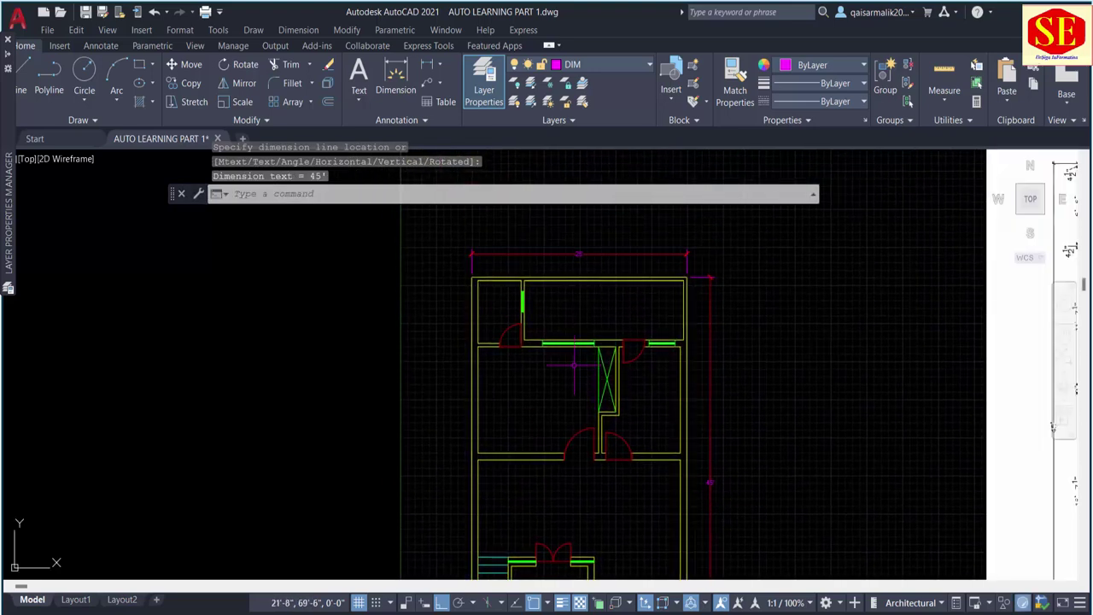
scroll(508, 290, "down", 2)
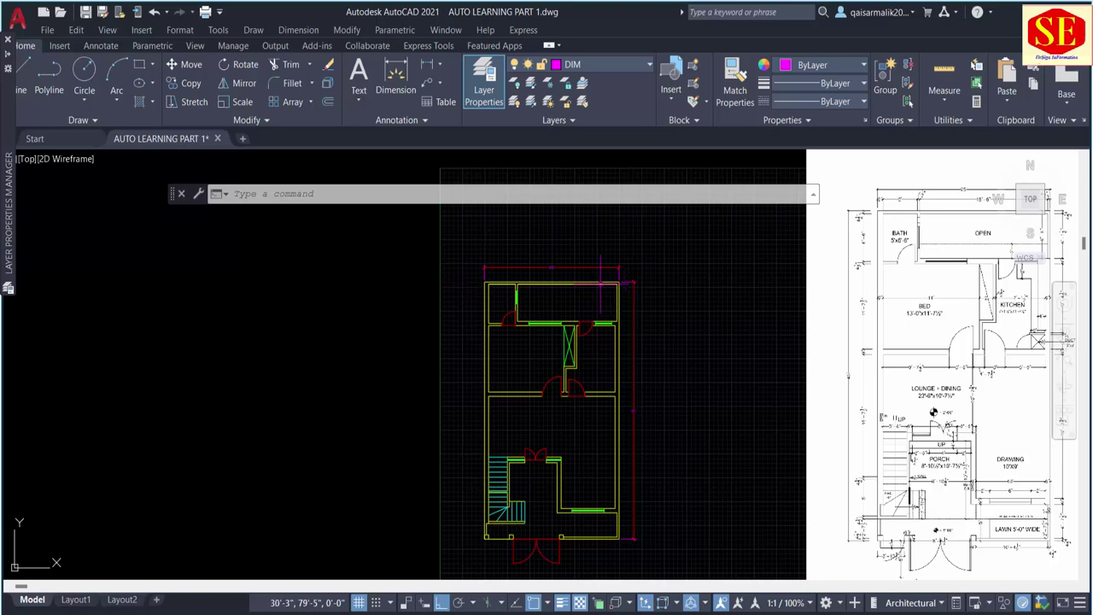
Step: Dimension the right wall's 4½" thickness, then erase the misplaced dimension
scroll(600, 275, "up", 2)
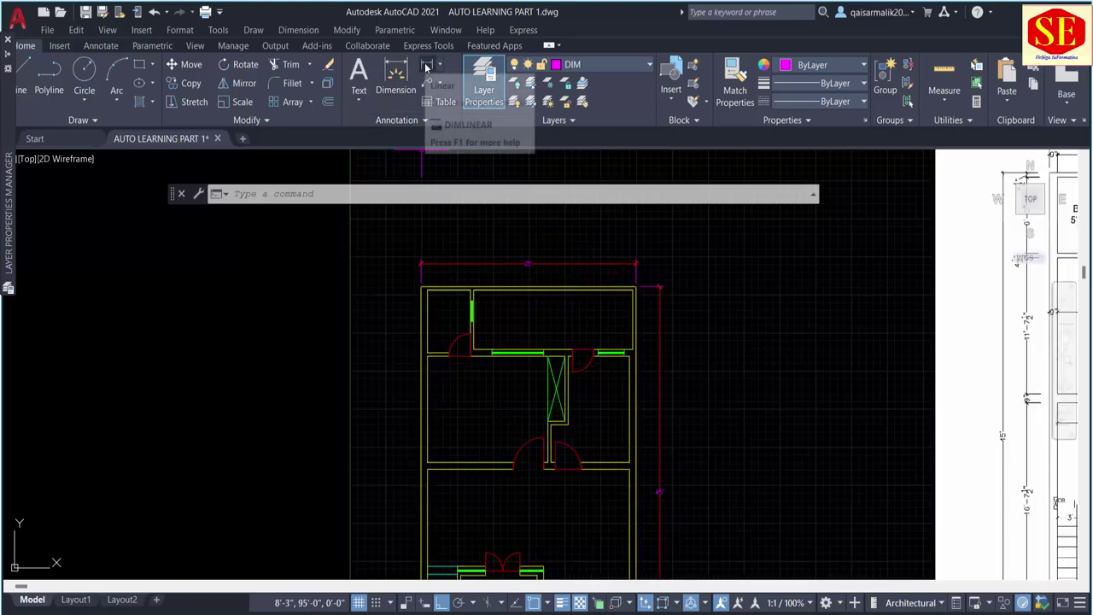
left_click(395, 79)
scroll(593, 231, "up", 4)
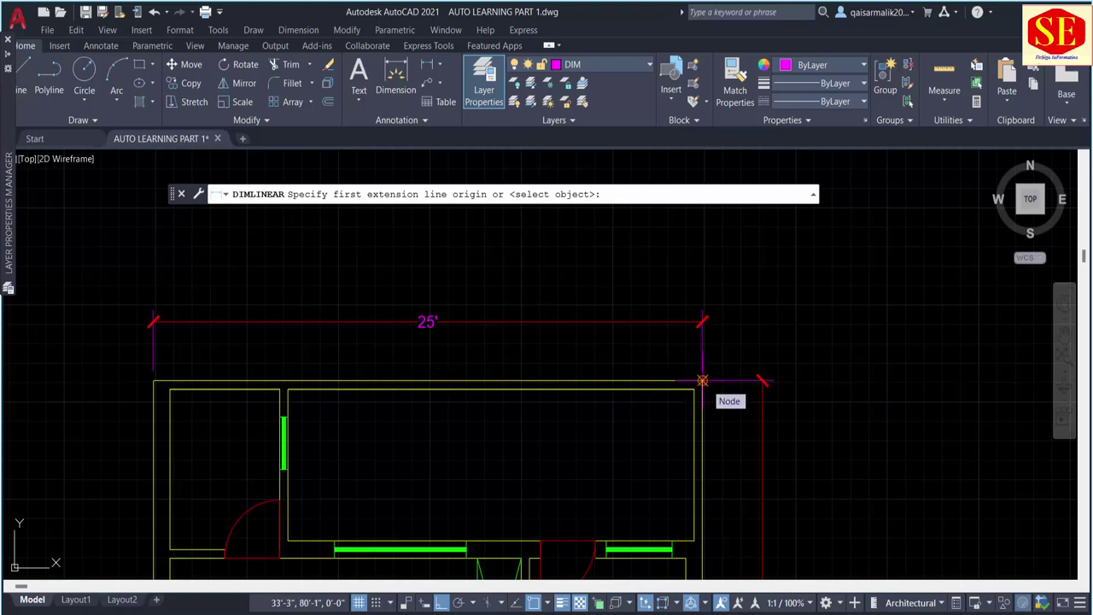
left_click(702, 380)
left_click(694, 389)
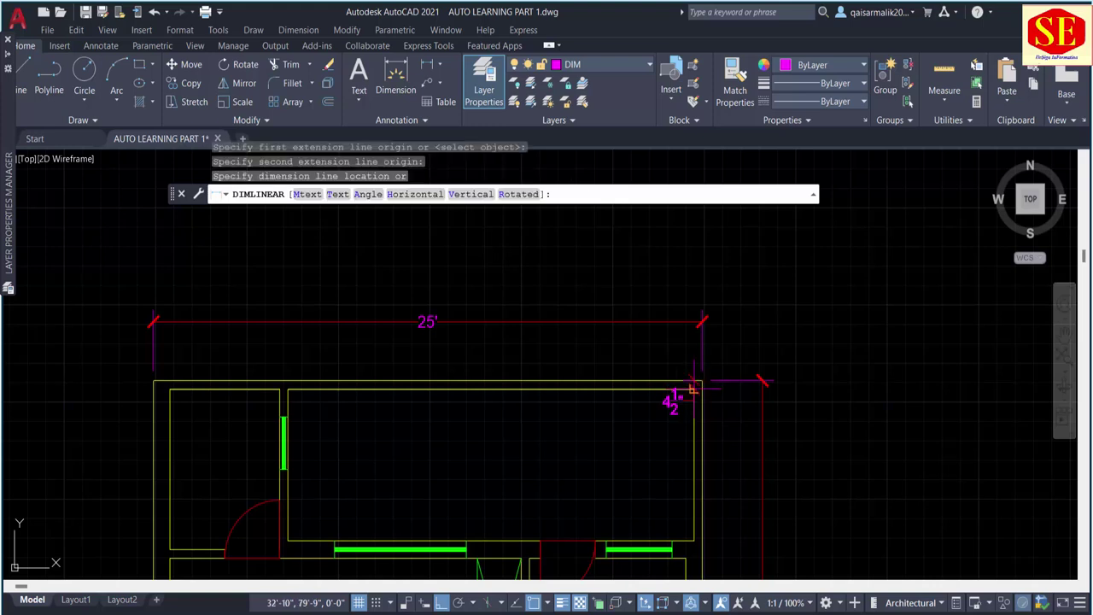
scroll(687, 371, "up", 3)
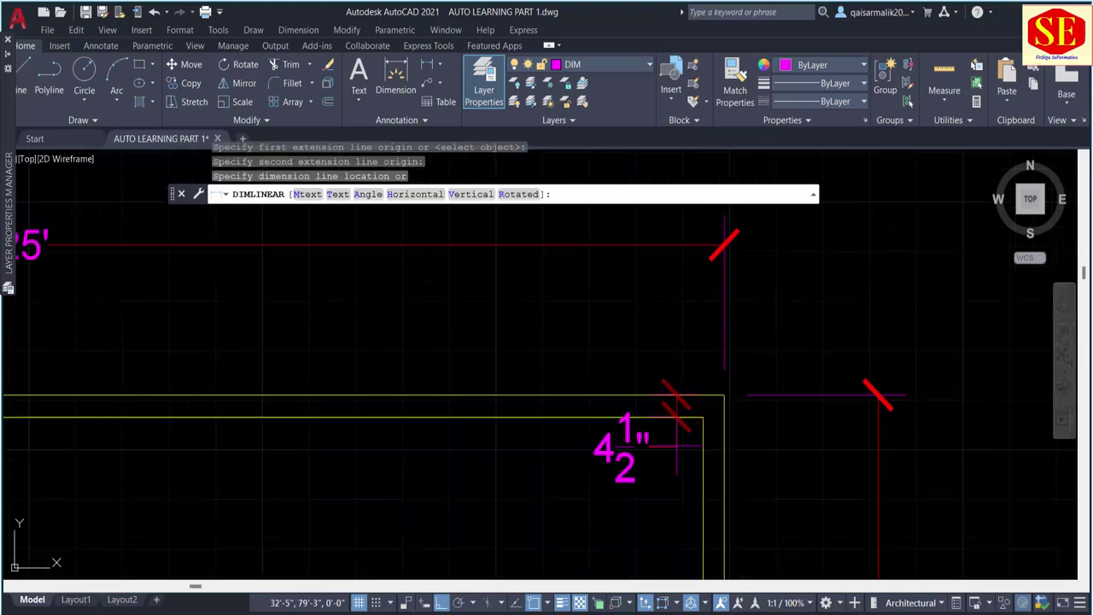
left_click(688, 324)
key("Escape")
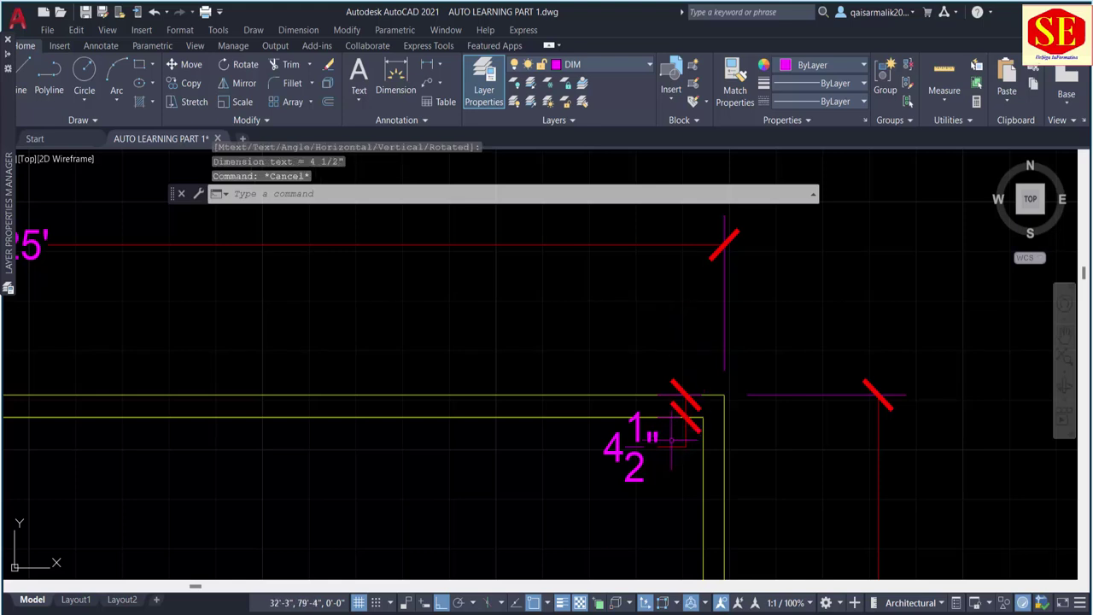
left_click(694, 398)
left_click(577, 506)
type("e")
key("Return")
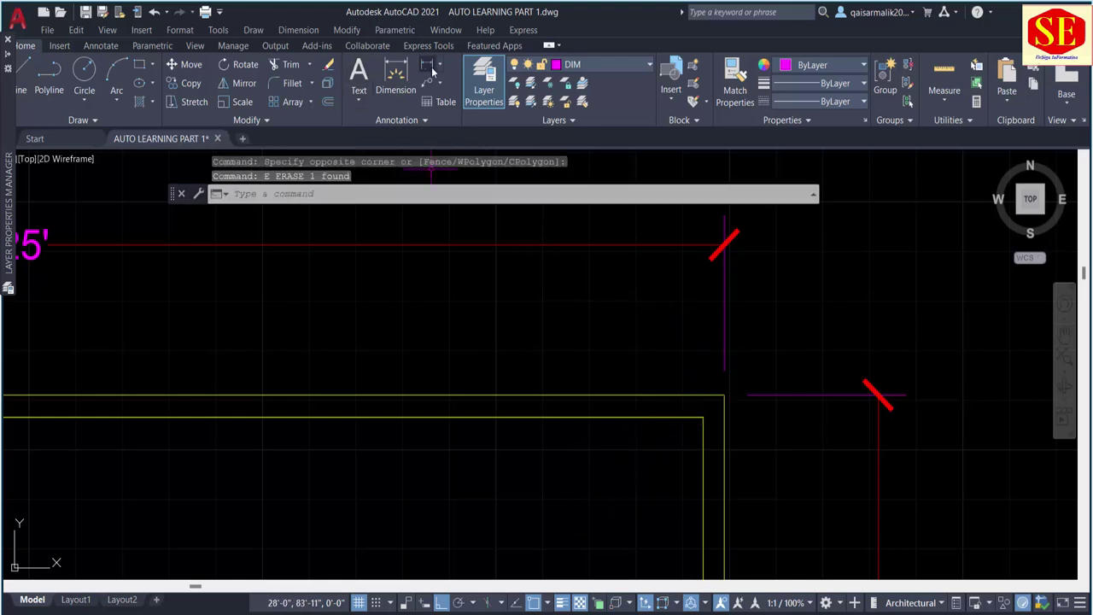
Step: Place a 4½" dimension above the right wall
left_click(427, 65)
left_click(702, 416)
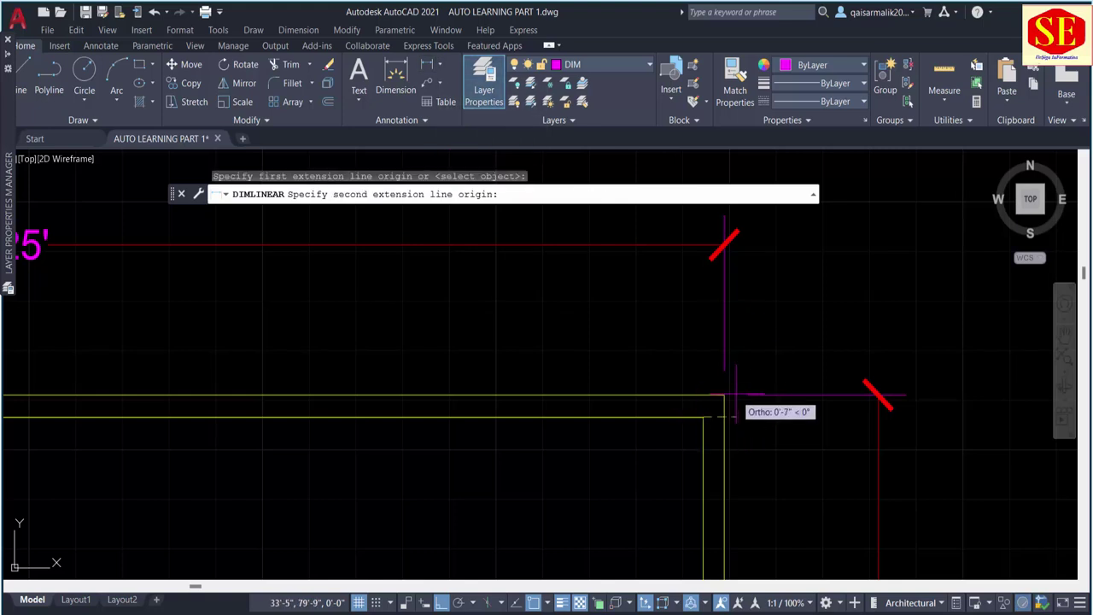
left_click(724, 395)
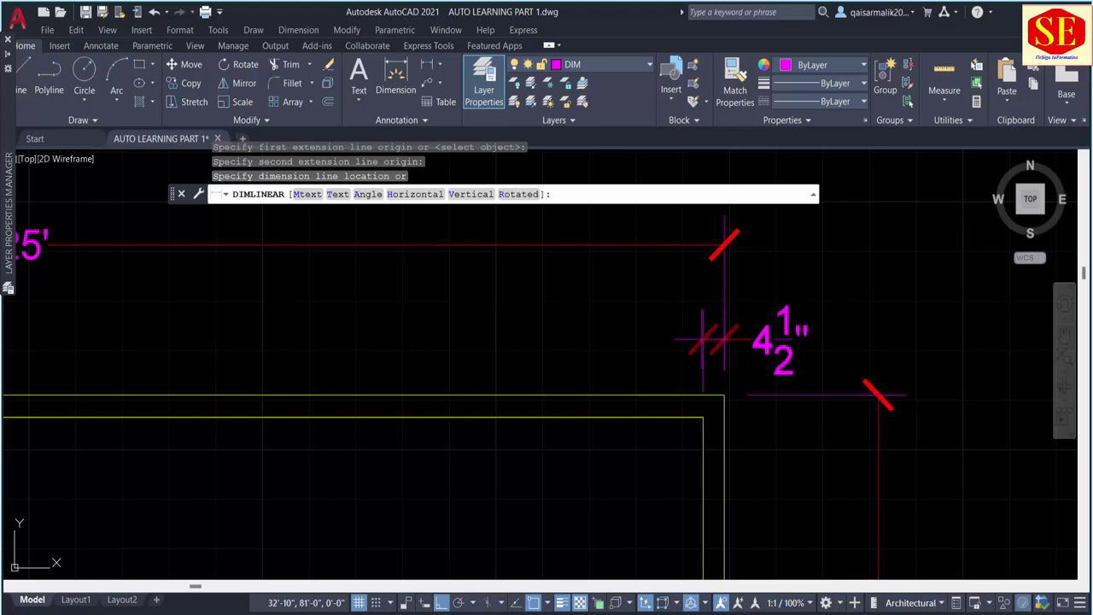
left_click(701, 340)
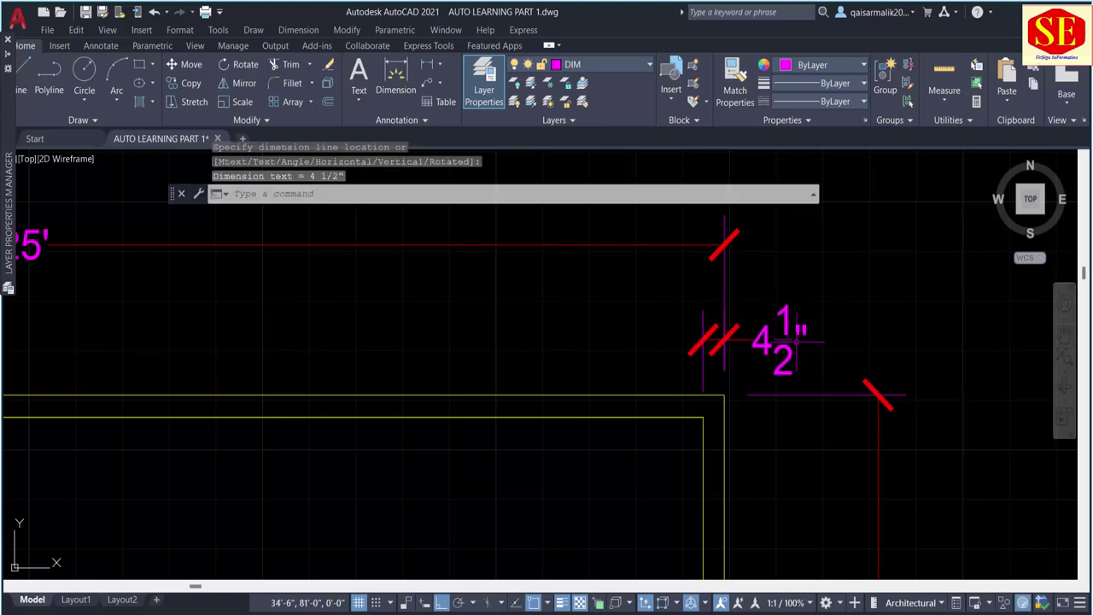
scroll(802, 337, "down", 2)
Step: Add an 18'-5½" dimension over the open area to the partition wall
left_click(426, 64)
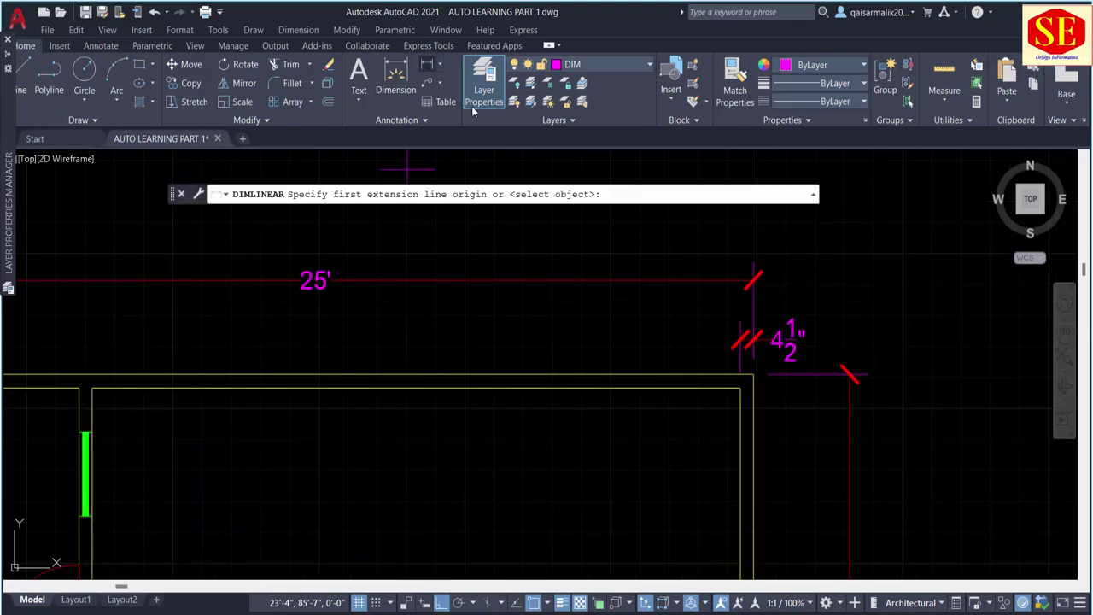
left_click(739, 374)
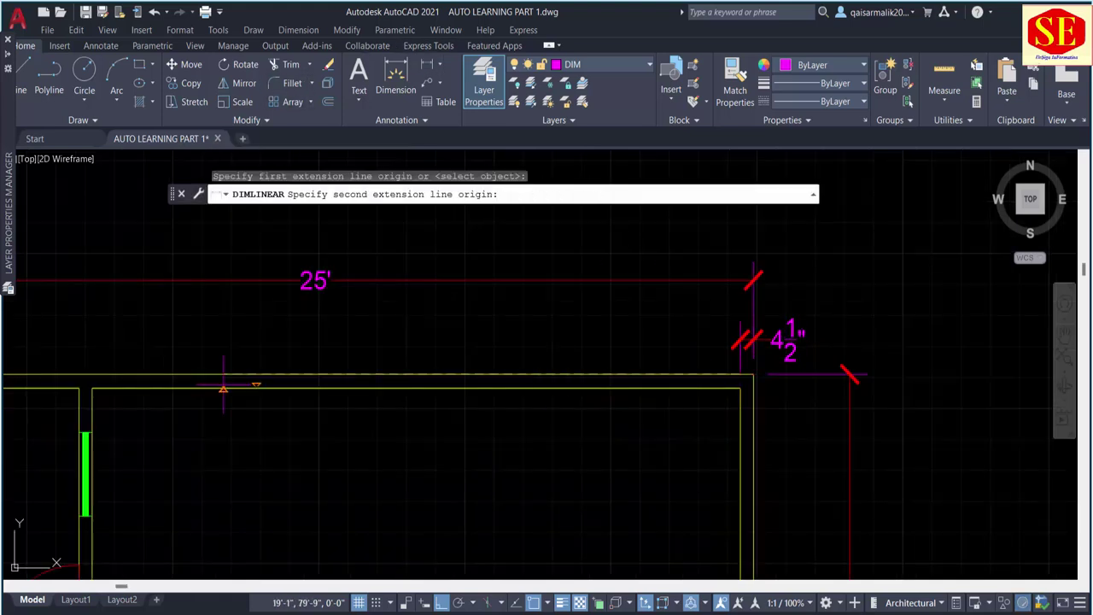
left_click(92, 387)
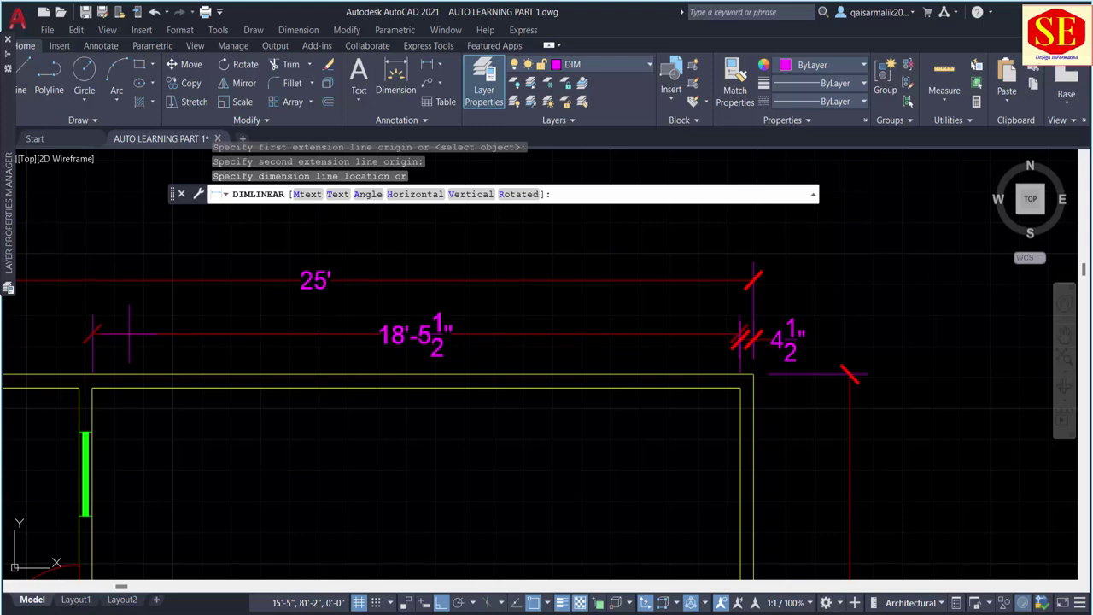
left_click(131, 340)
middle_click_drag(73, 355, 464, 353)
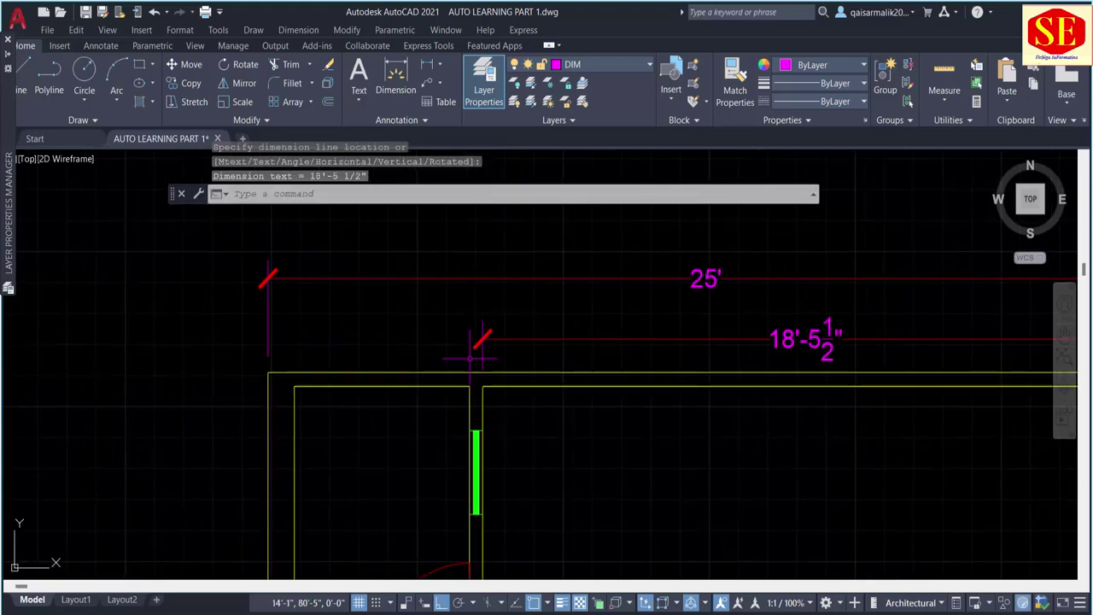
Step: Add a 4½" partition wall dimension and a 5' bath width dimension
key("Return")
left_click(483, 386)
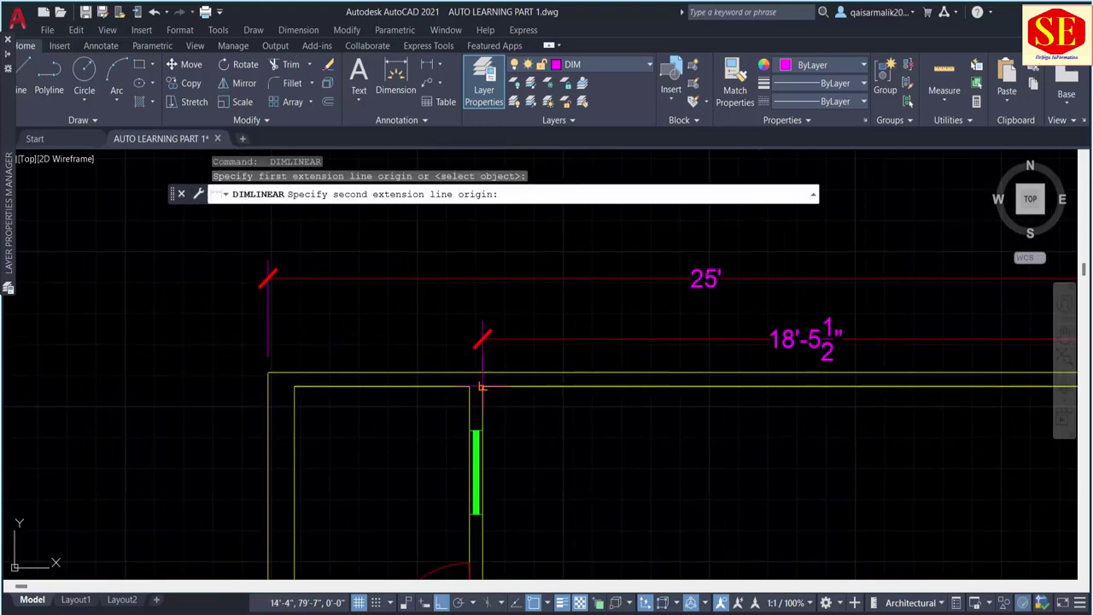
left_click(470, 386)
left_click(469, 340)
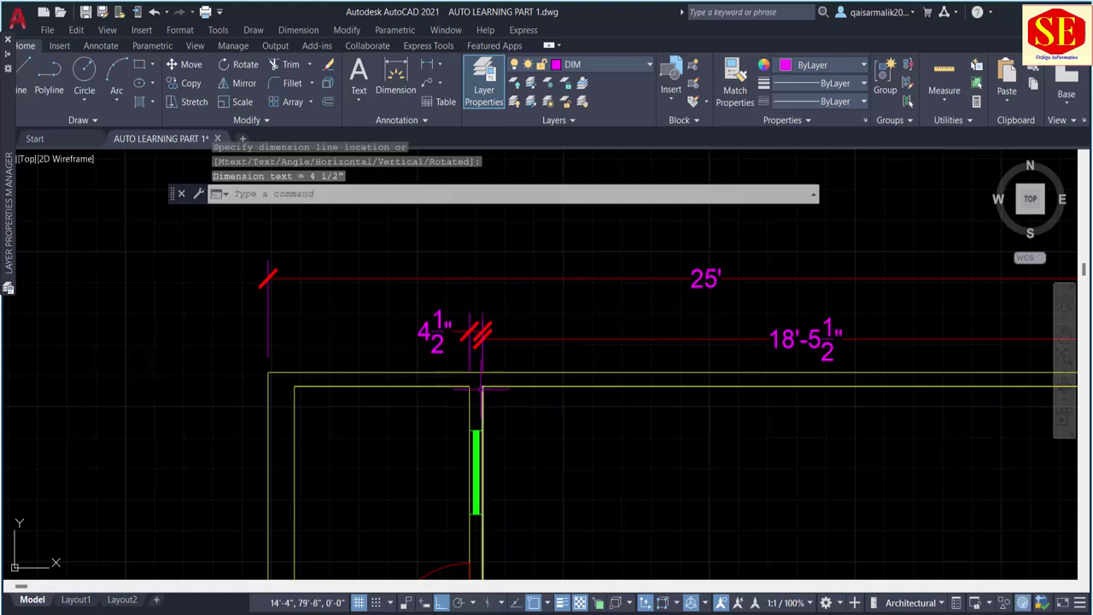
key("Return")
left_click(268, 373)
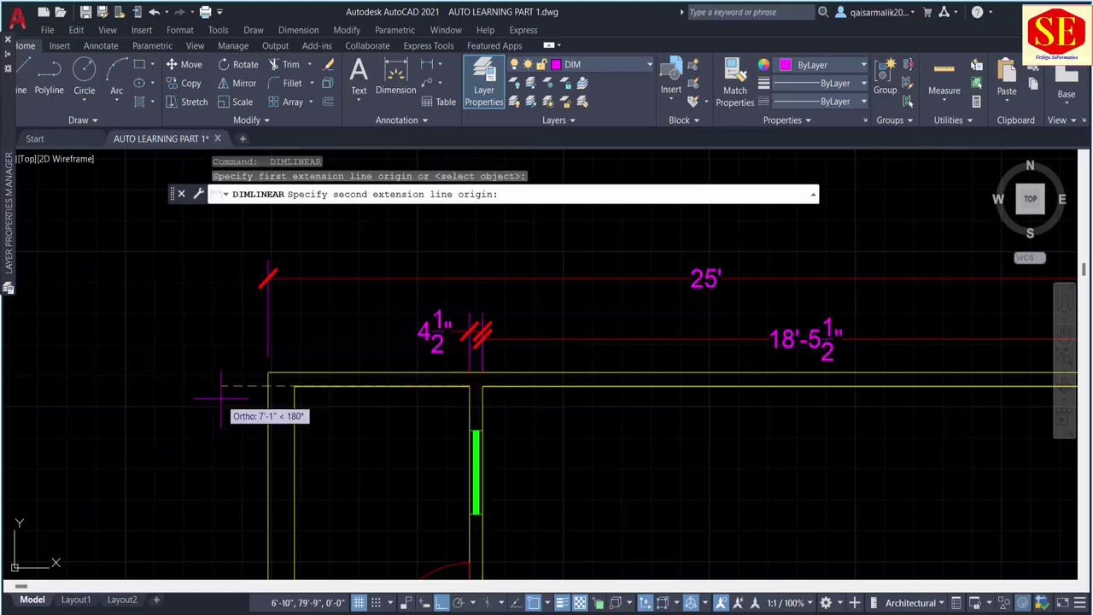
left_click(294, 387)
left_click(294, 334)
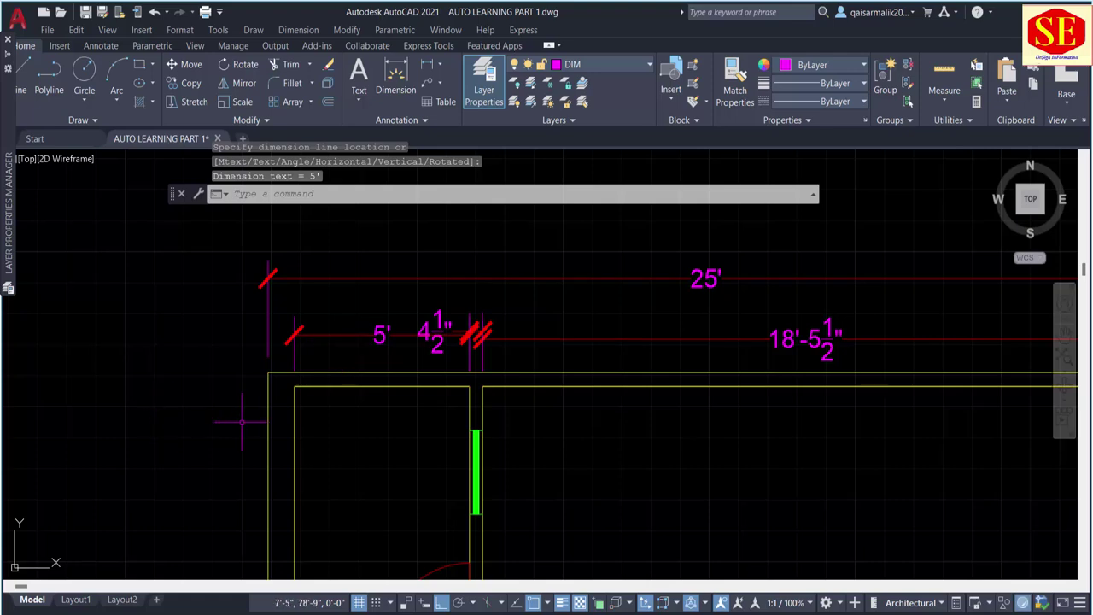
middle_click_drag(592, 335, 196, 374)
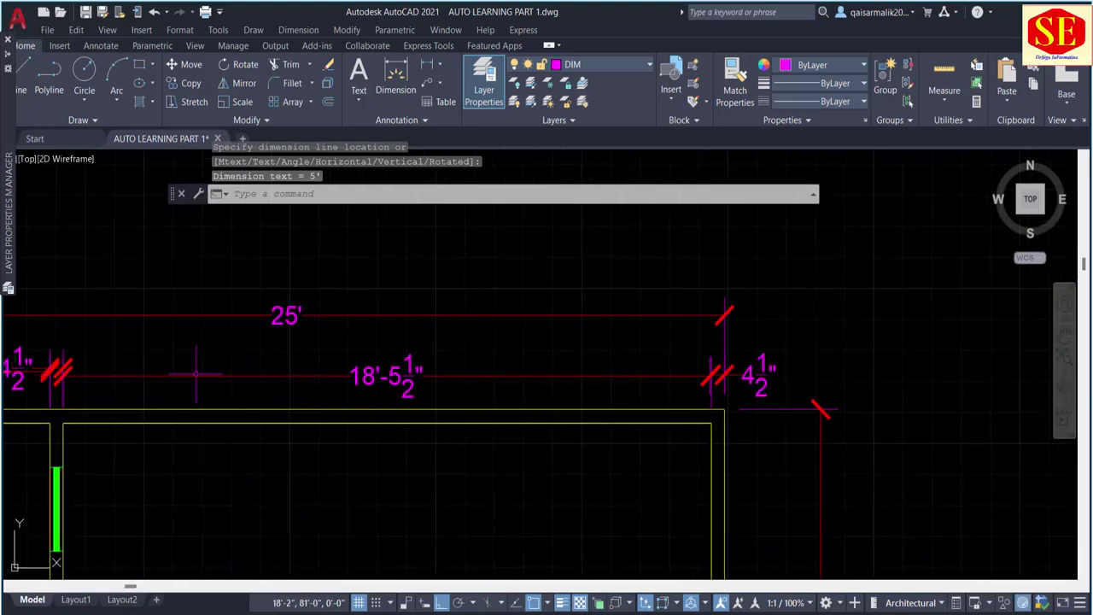
Step: Erase the 18'-5½" dimension with E
left_click(527, 359)
left_click(444, 380)
key("e")
key("Return")
Step: Erase the 5' and left 4½" dimensions
middle_click_drag(309, 403, 519, 390)
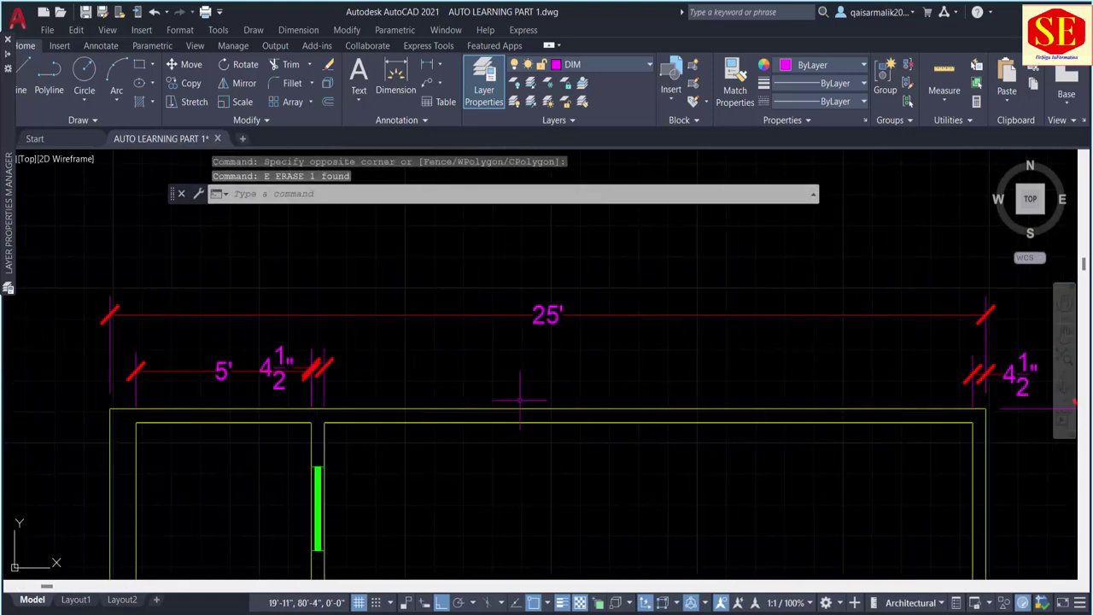
left_click(344, 341)
left_click(264, 370)
key("Return")
scroll(273, 376, "down", 2)
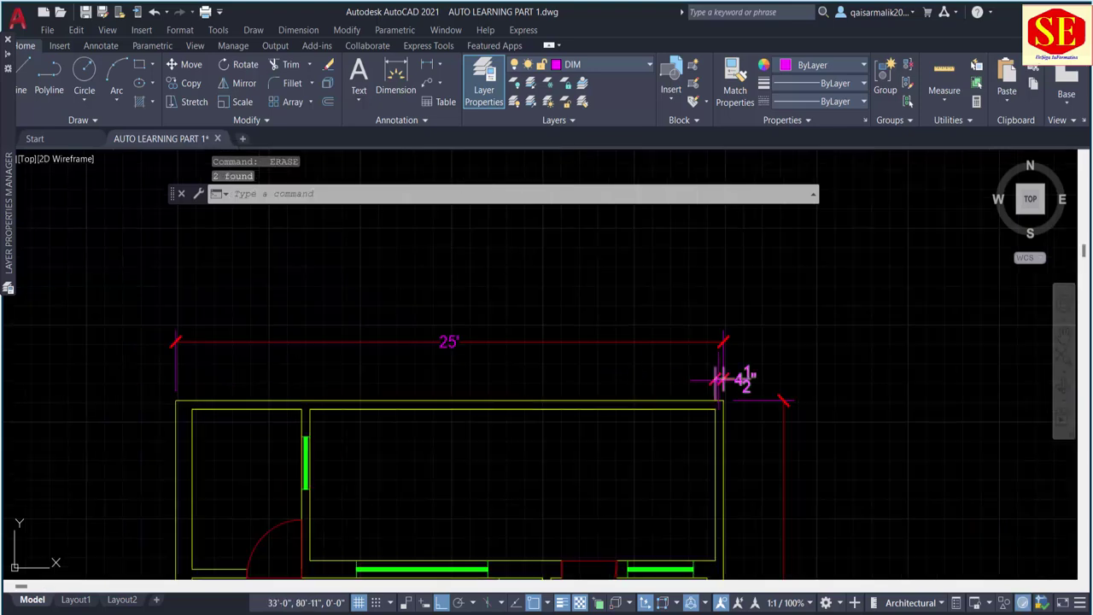
scroll(742, 381, "up", 2)
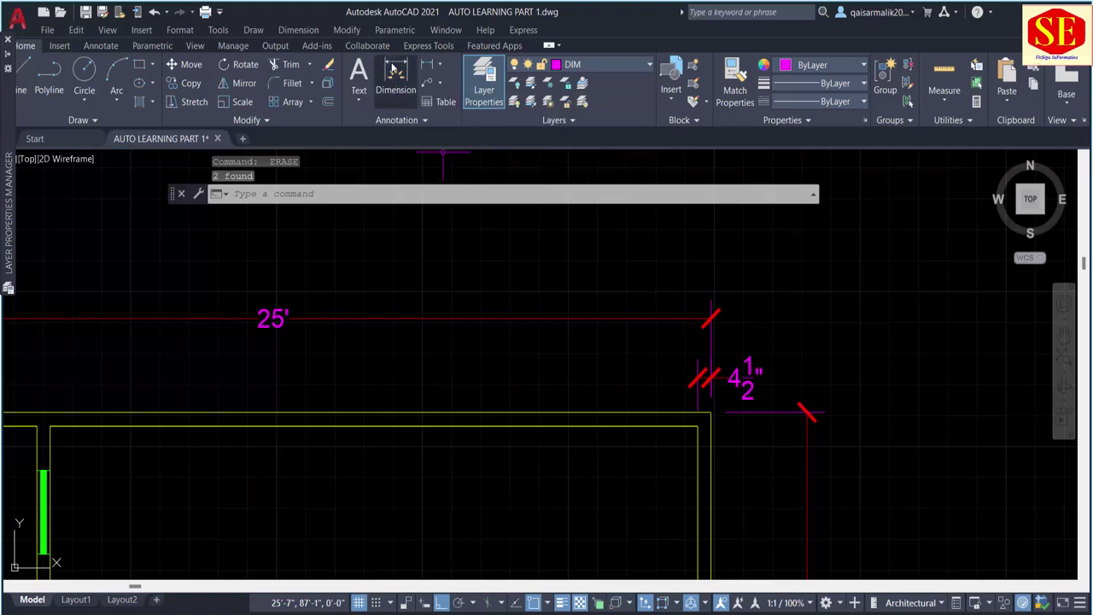
left_click(395, 74)
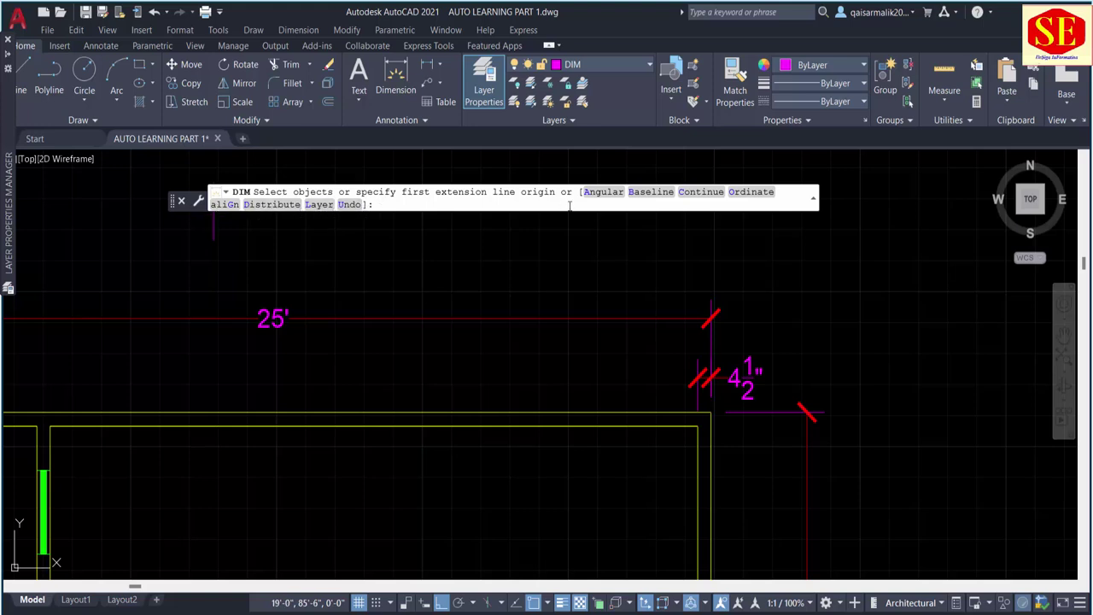
Step: Continue a dimension chain from the right 4½" dimension's extension line
left_click(705, 197)
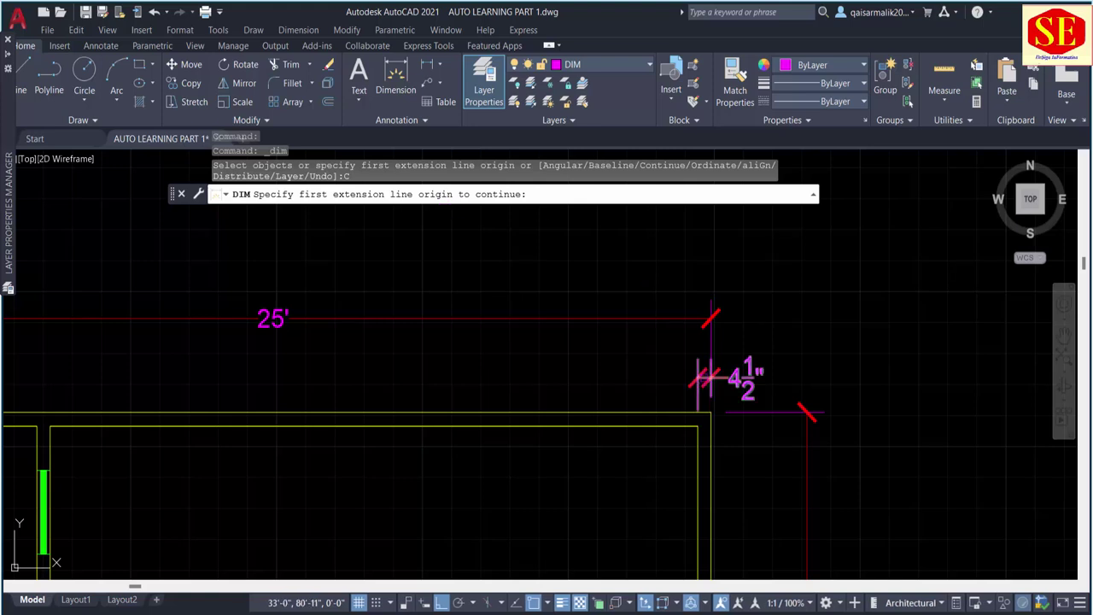
scroll(697, 391, "up", 2)
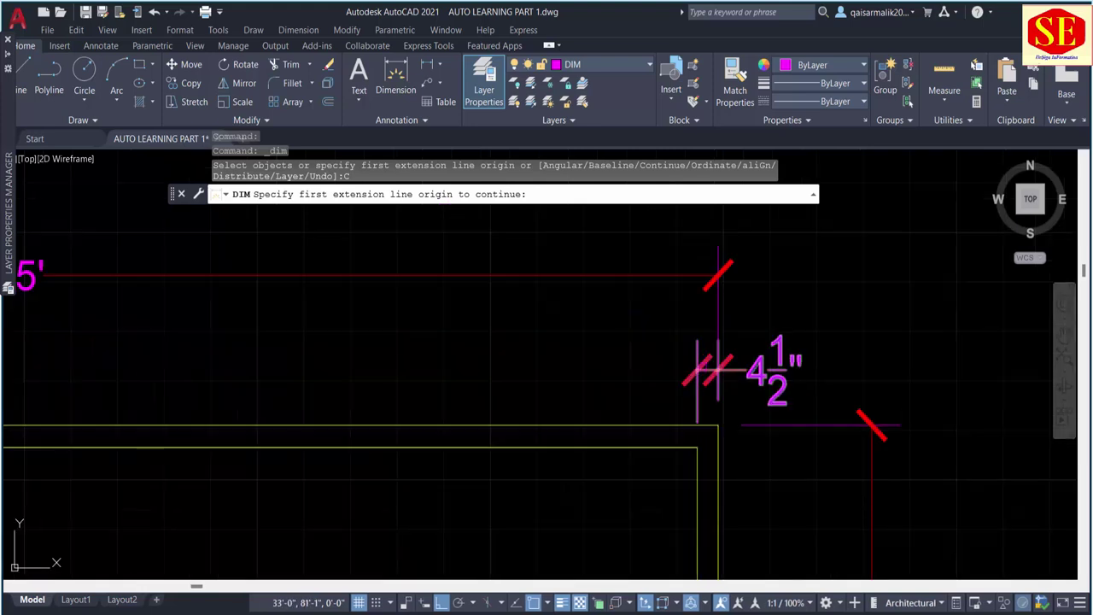
left_click(706, 369)
scroll(683, 325, "down", 2)
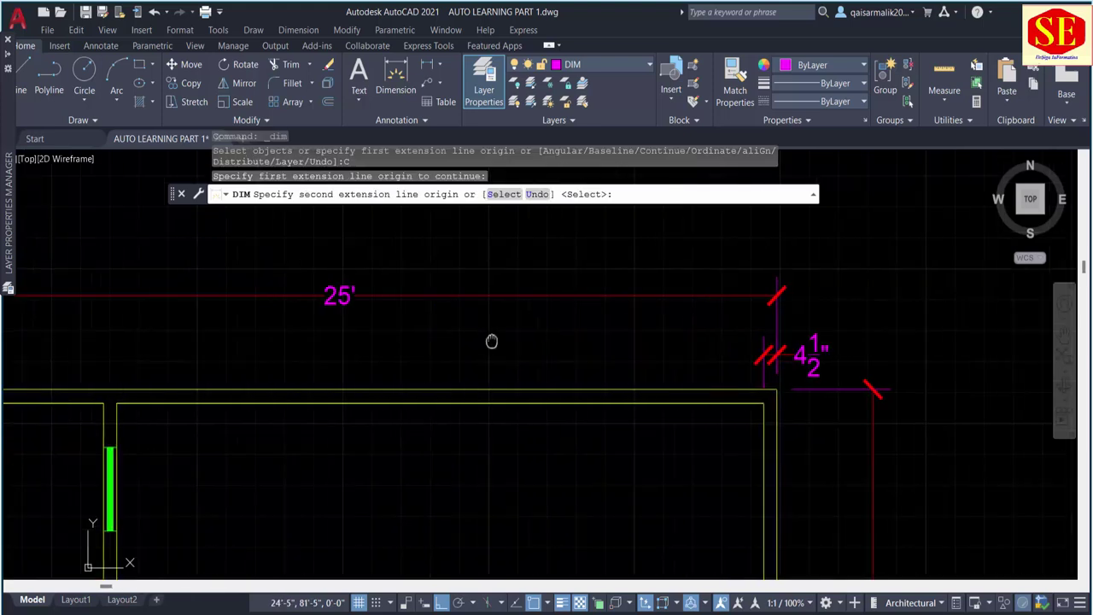
middle_click_drag(493, 336, 791, 340)
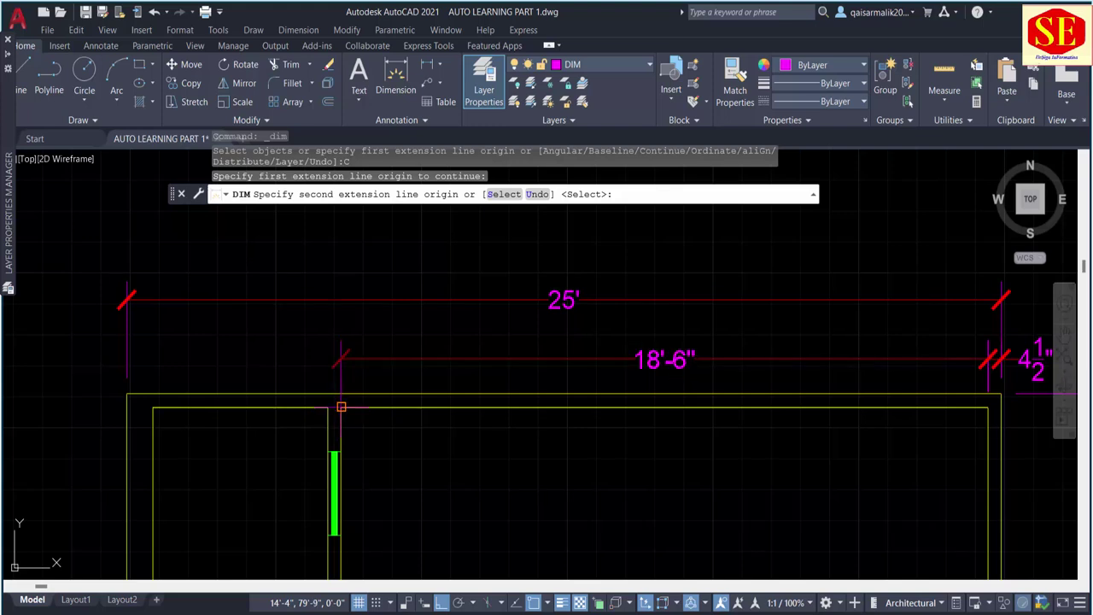
Step: Chain 18'-6", 4½", 5' and 9" segments along the top wall and finish
left_click(341, 407)
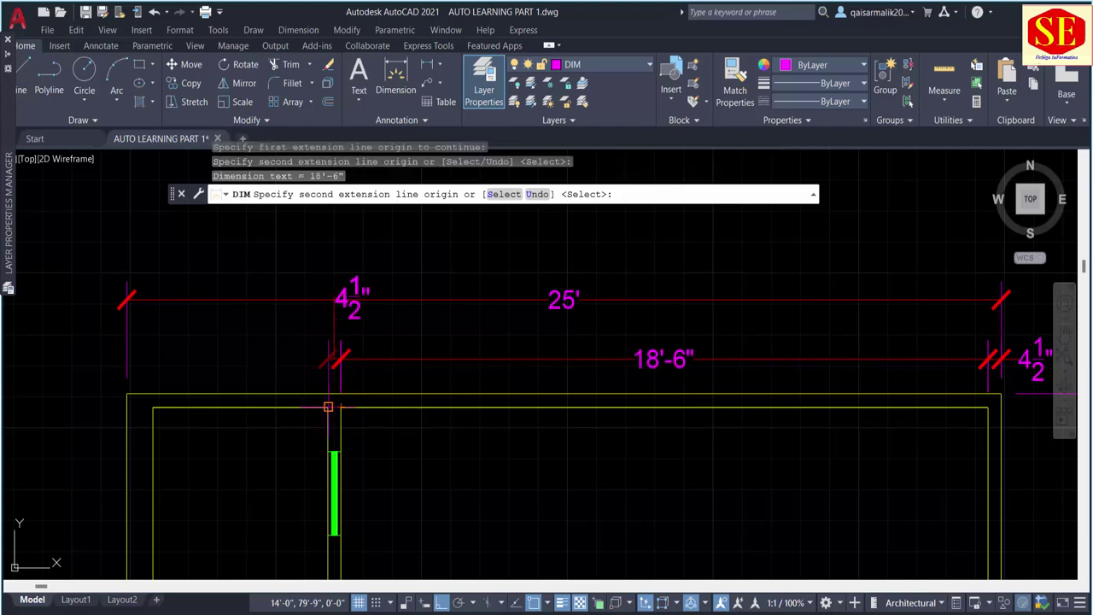
left_click(328, 407)
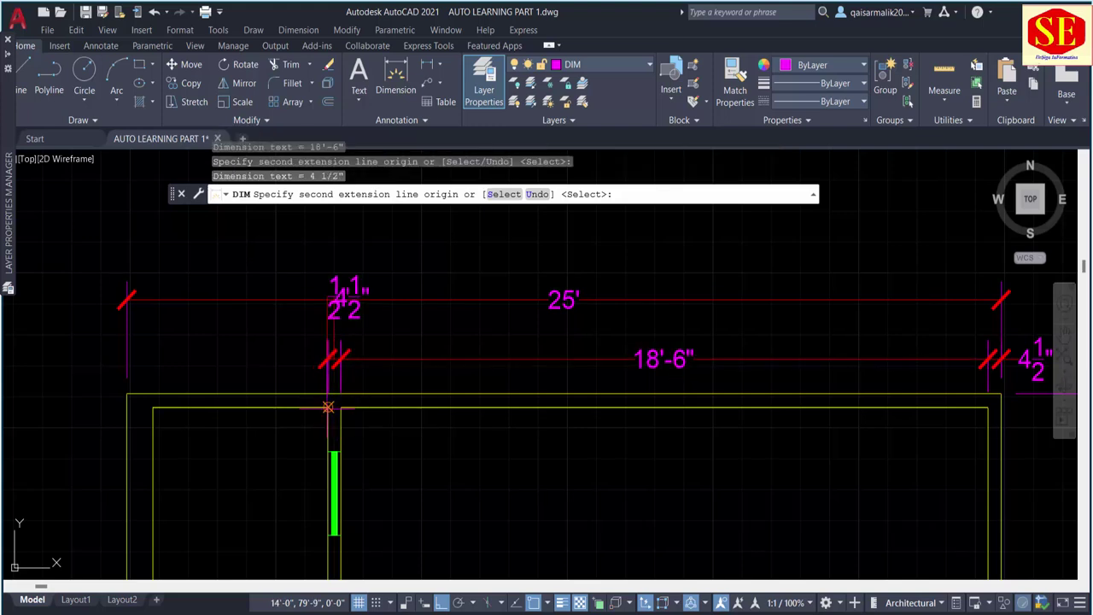
left_click(153, 406)
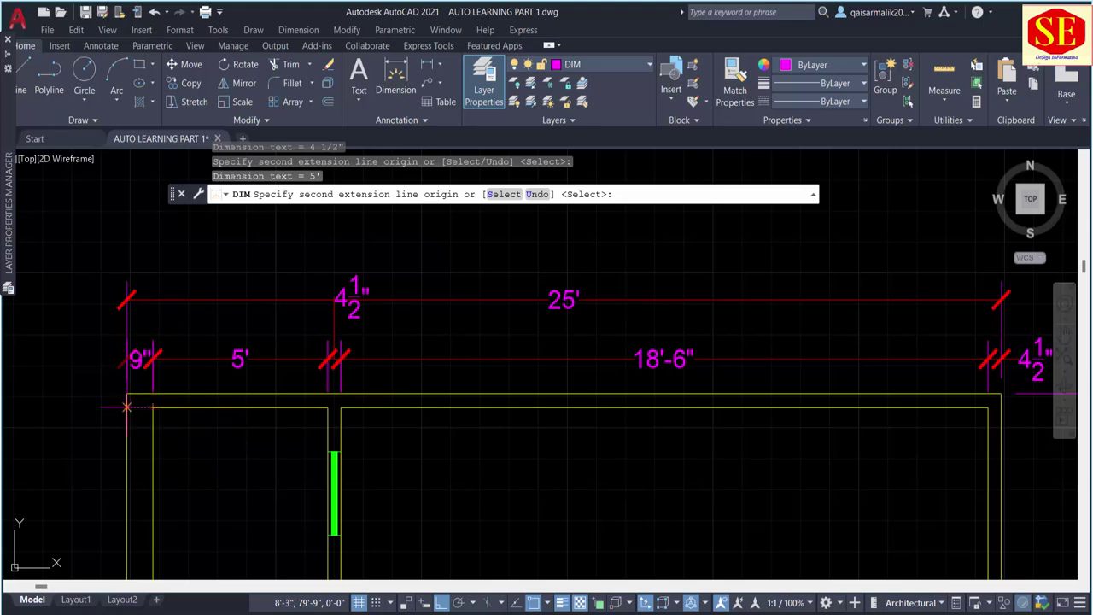
left_click(127, 407)
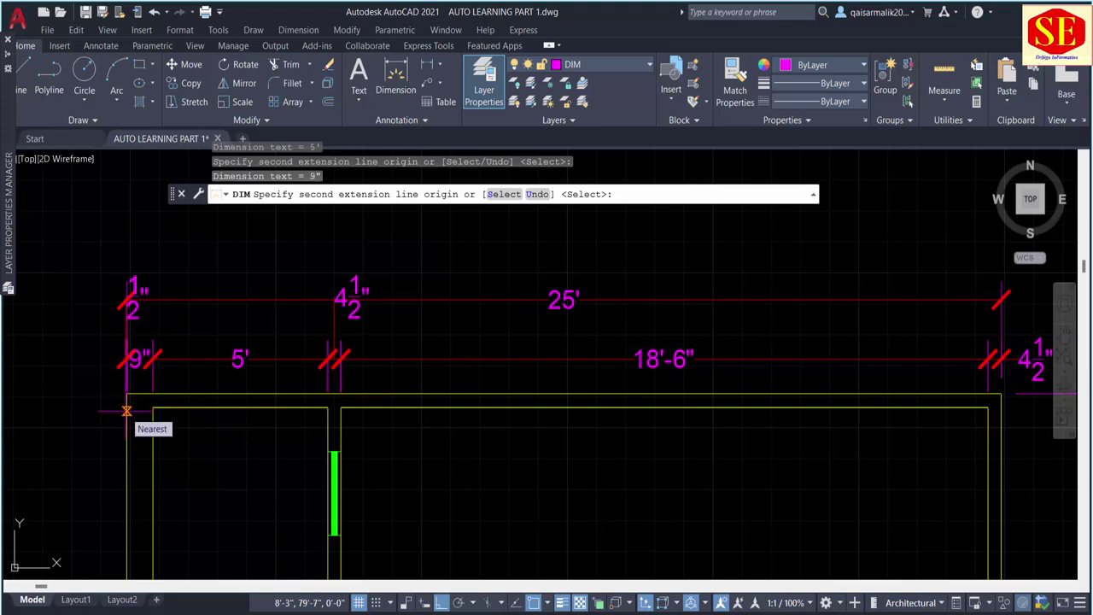
scroll(120, 410, "up", 2)
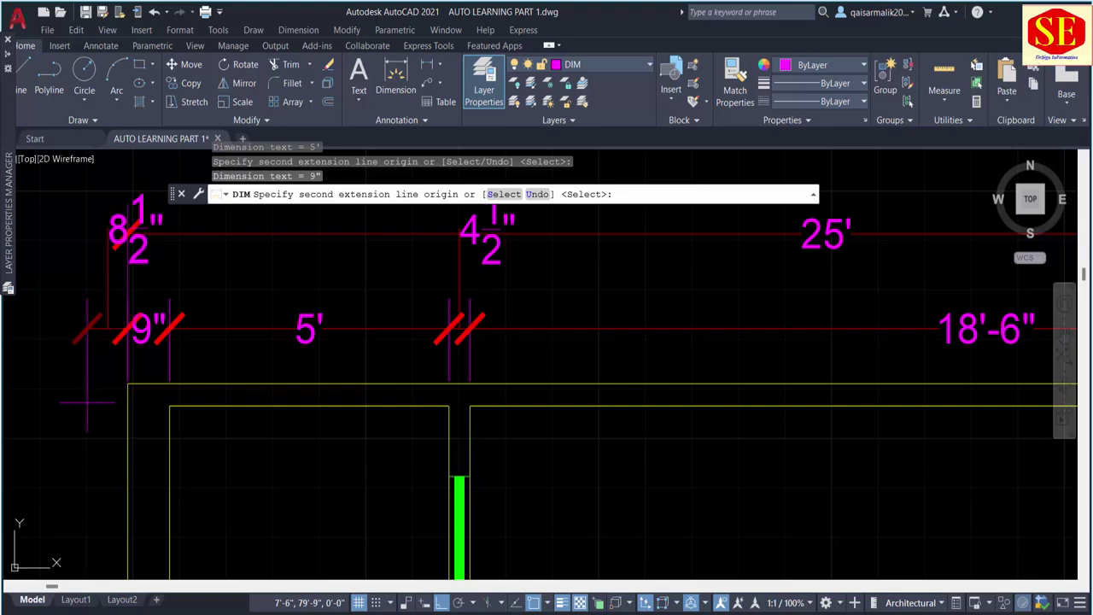
right_click(86, 402)
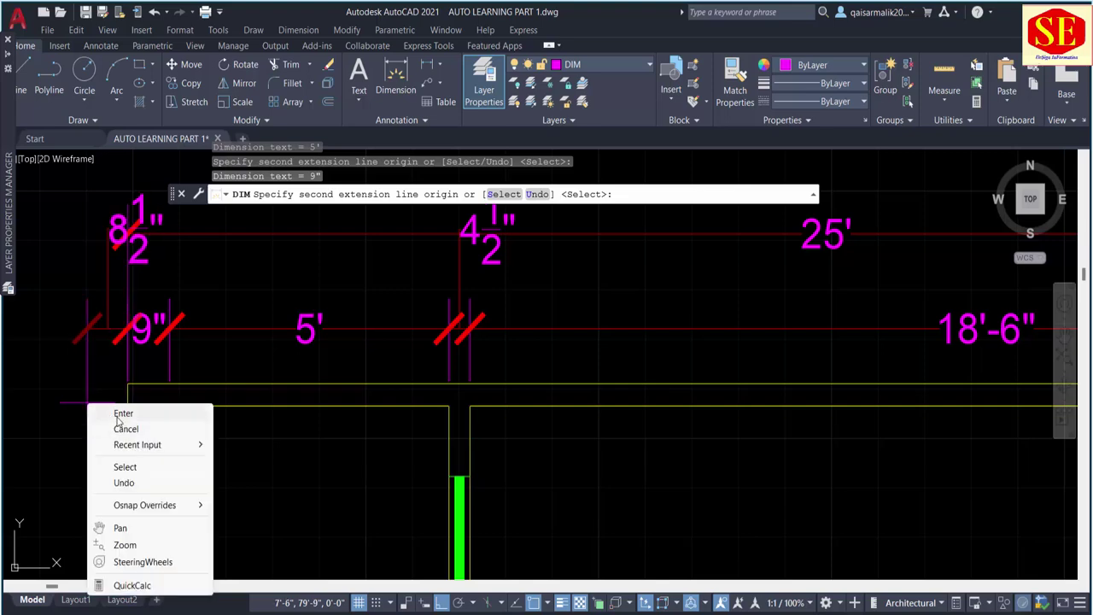
left_click(120, 415)
scroll(237, 365, "down", 4)
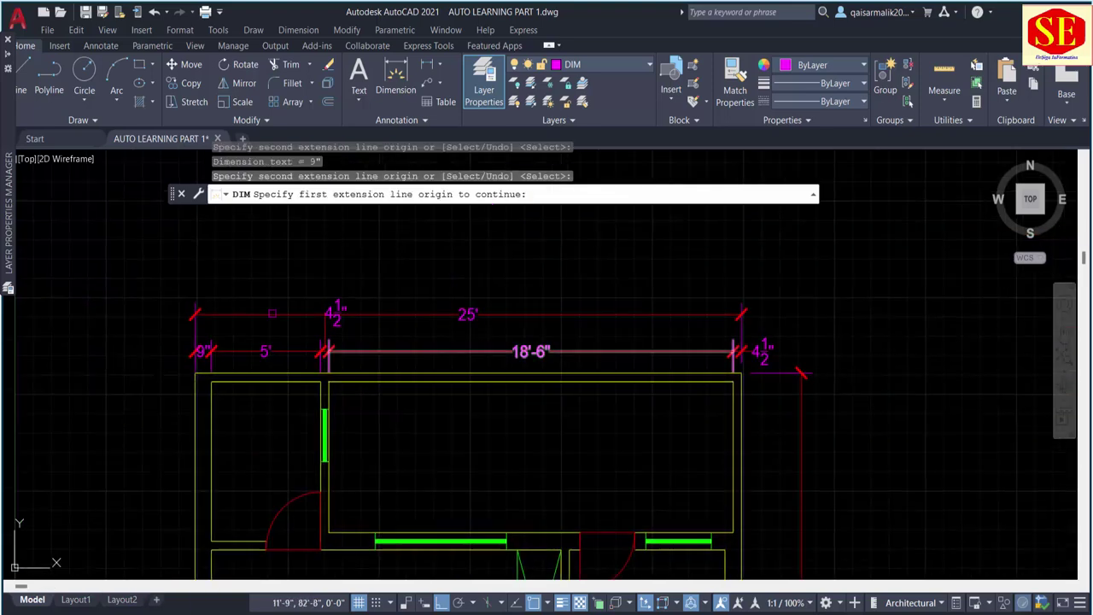
Step: Move the interior wall's 4½" text above the line between 5' and 18'-6"
scroll(271, 314, "up", 2)
key("Escape")
key("Escape")
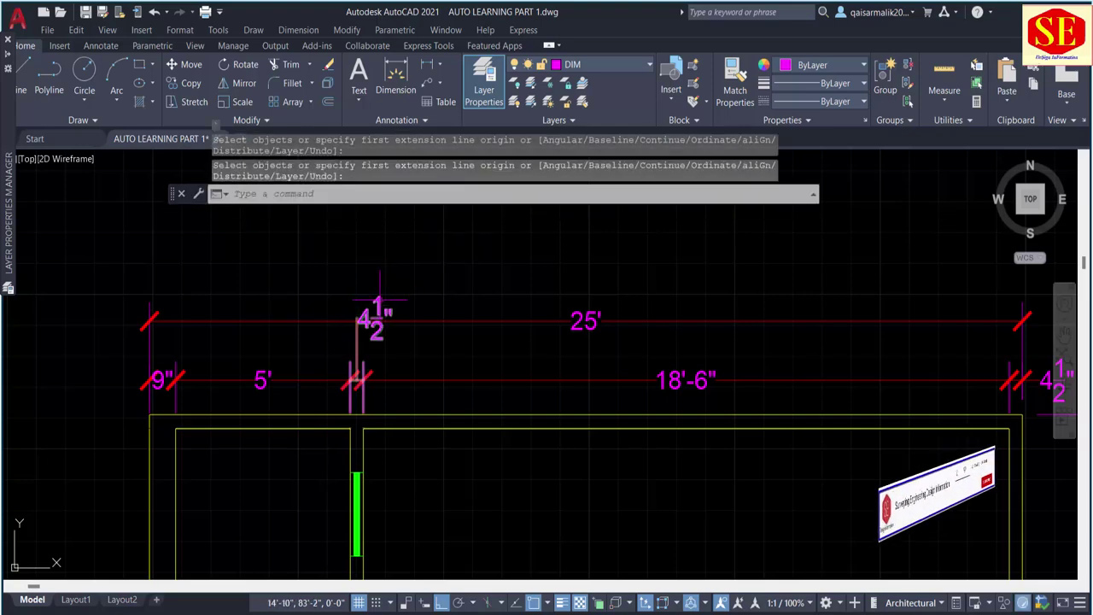
left_click(369, 323)
left_click(357, 317)
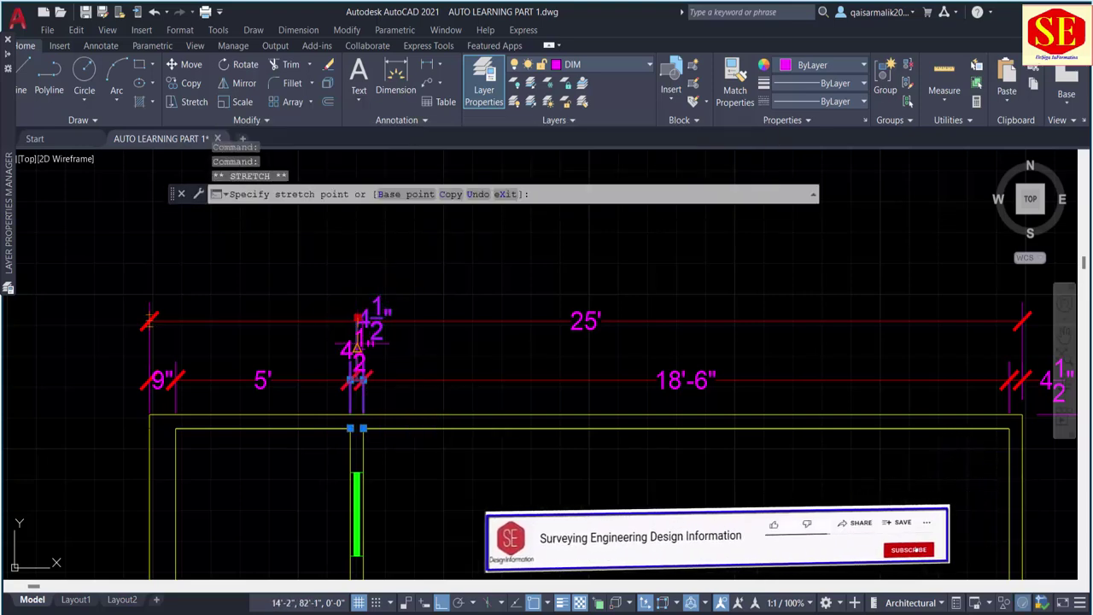
scroll(375, 342, "up", 2)
left_click(345, 340)
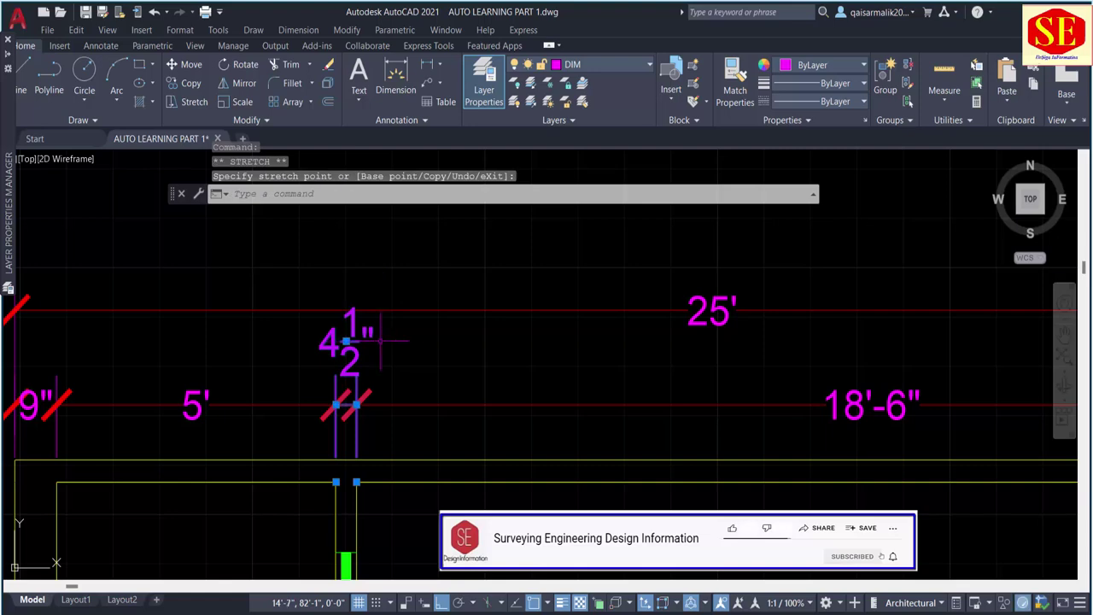
scroll(440, 333, "down", 2)
Step: Start moving the right-hand 4½" text, then cancel and clear the selection
middle_click_drag(538, 365, 305, 370)
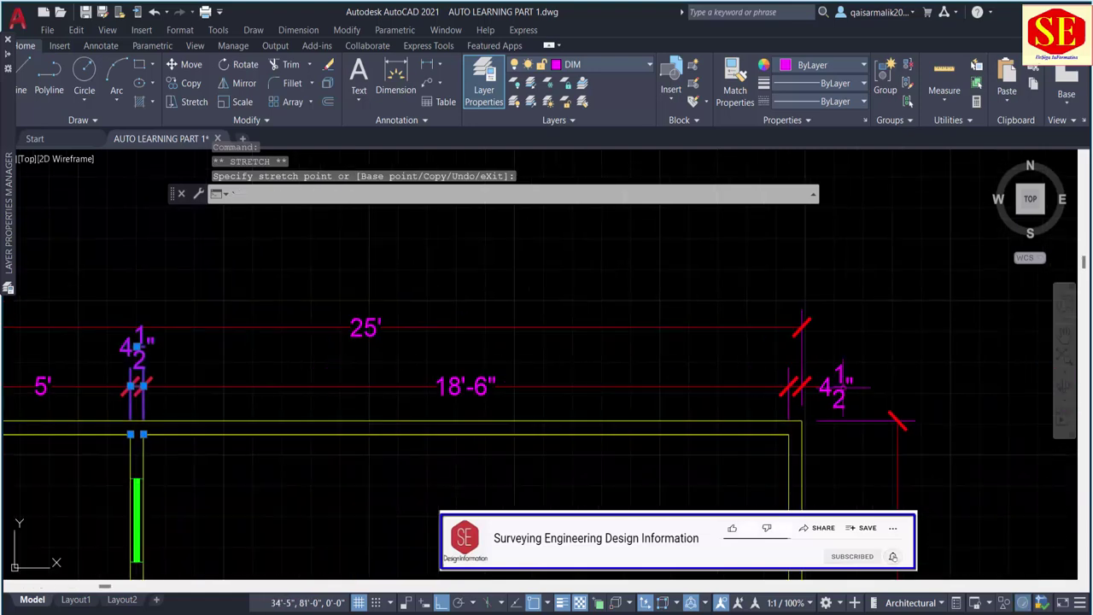
key("Escape")
left_click(832, 387)
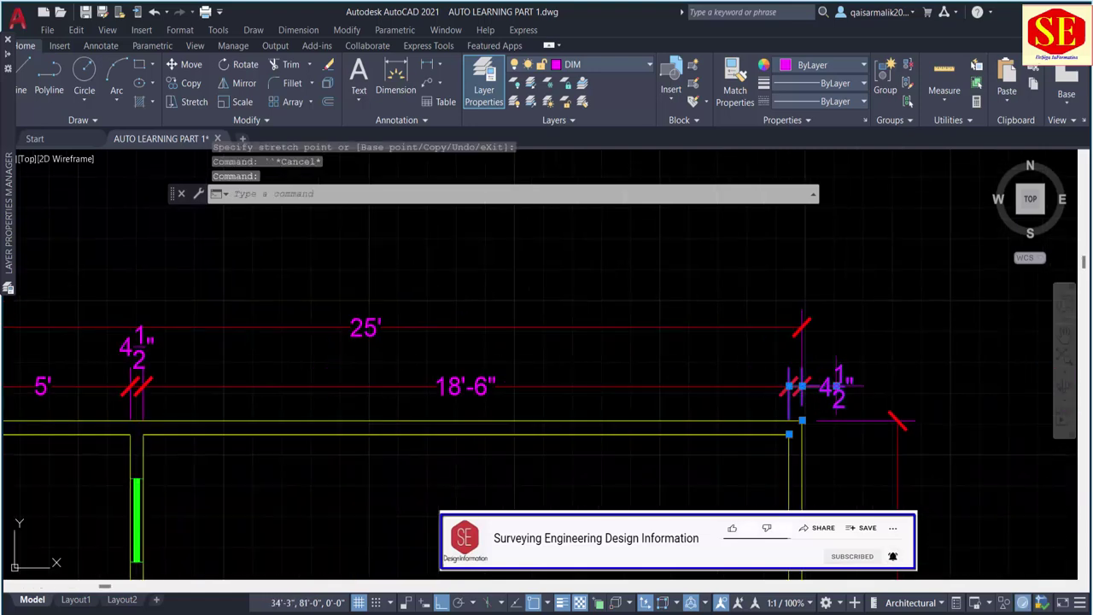
left_click(835, 387)
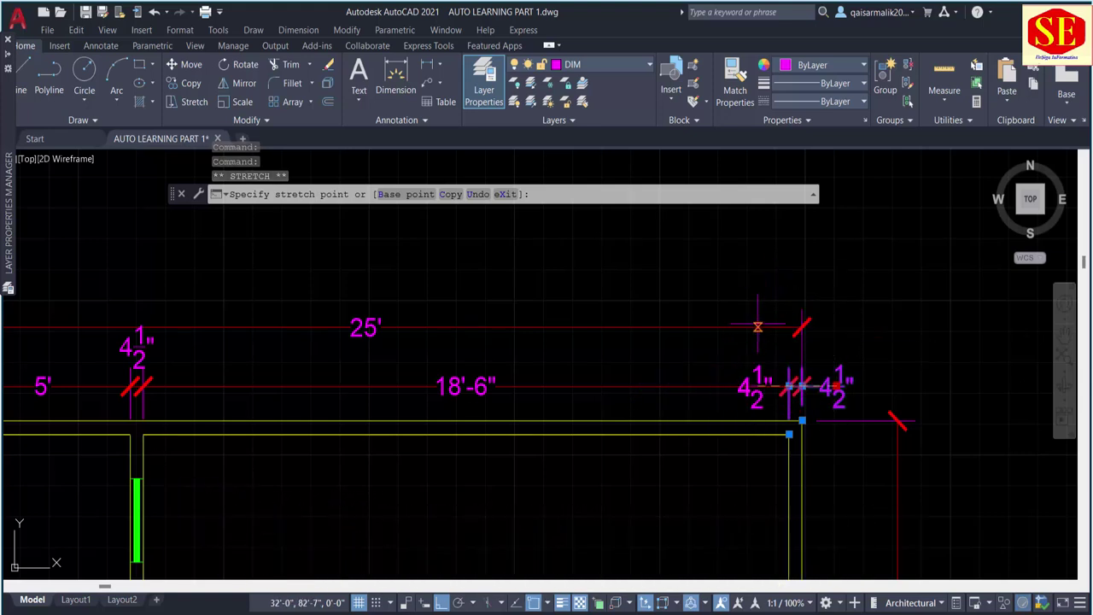
key("Escape")
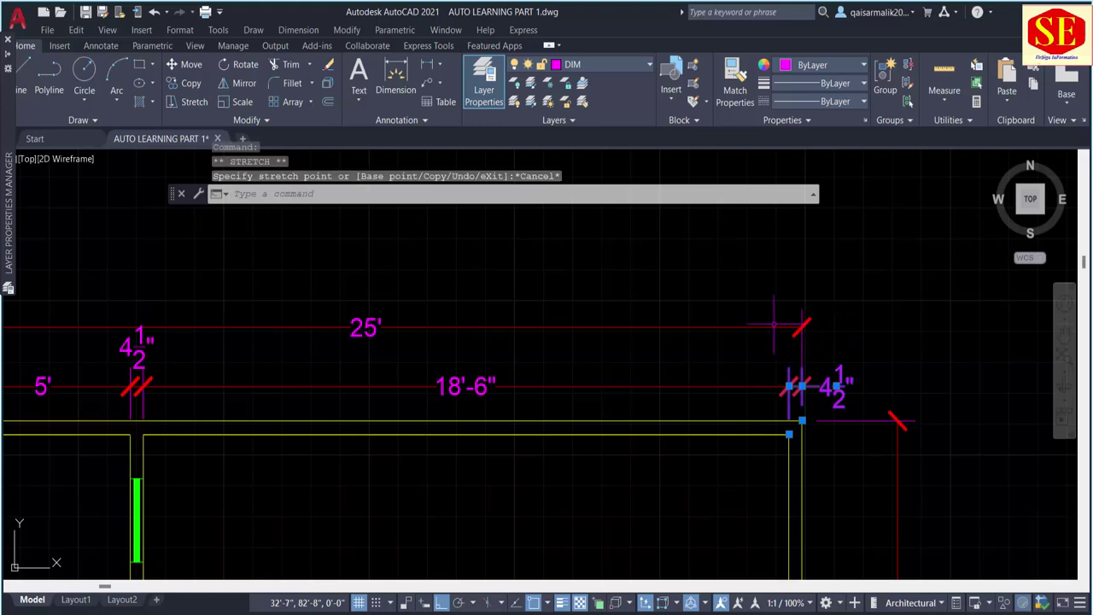
middle_click_drag(505, 360, 663, 348)
scroll(509, 298, "down", 2)
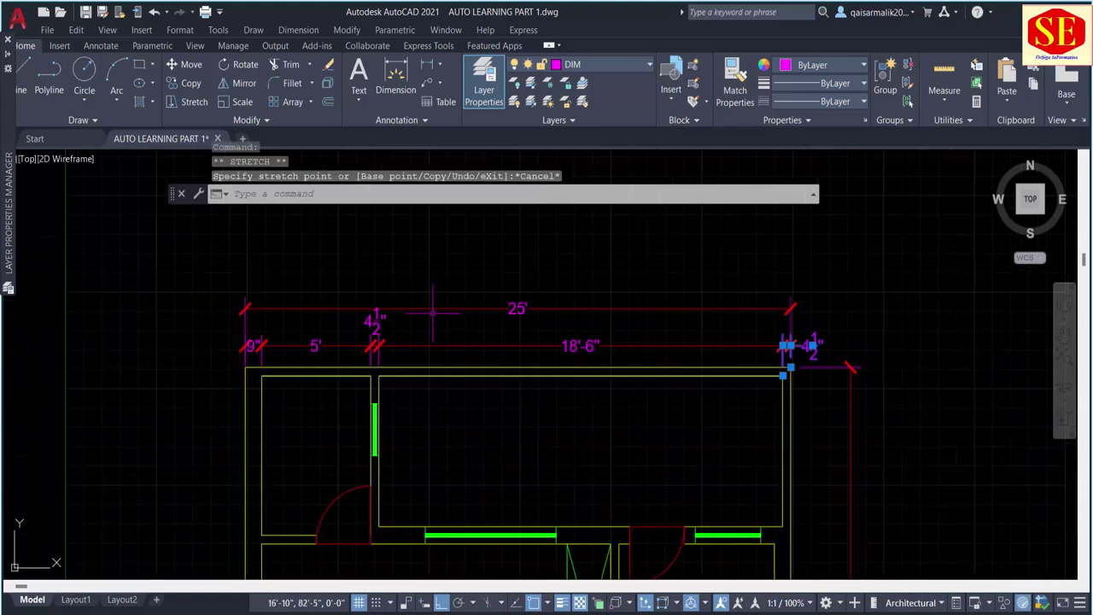
key("Escape")
key("Escape")
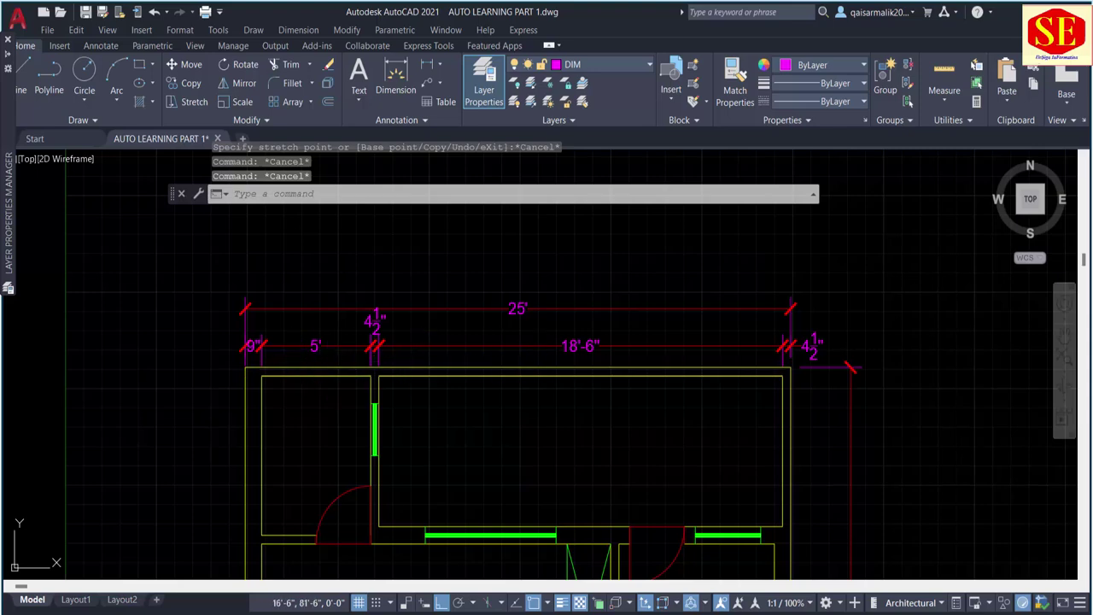
key("Escape")
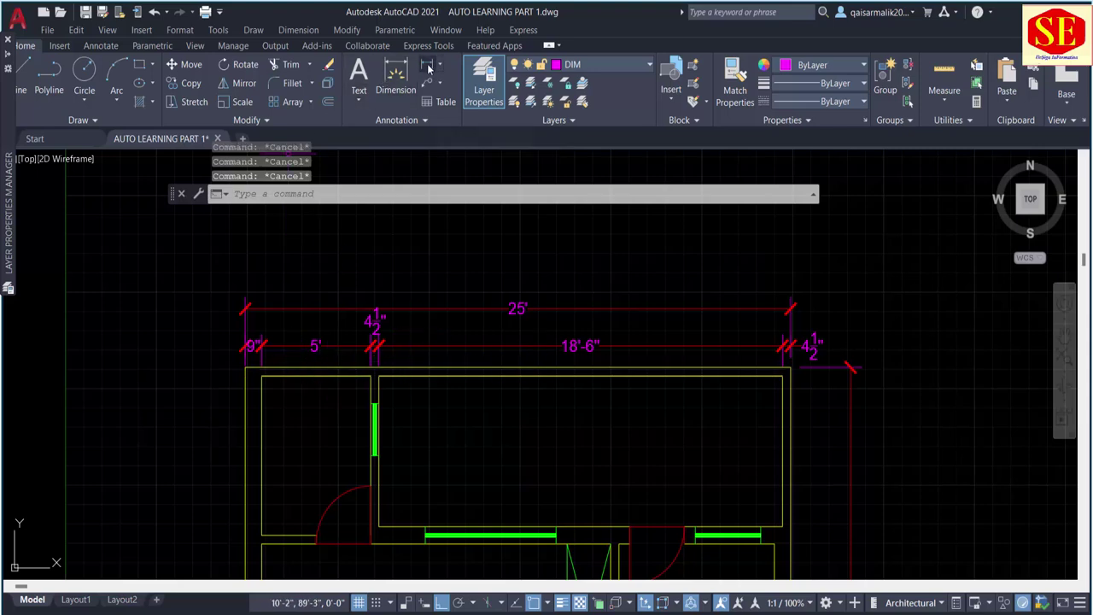
Step: Place a 4½" dimension left of the top wall, then erase it
left_click(427, 67)
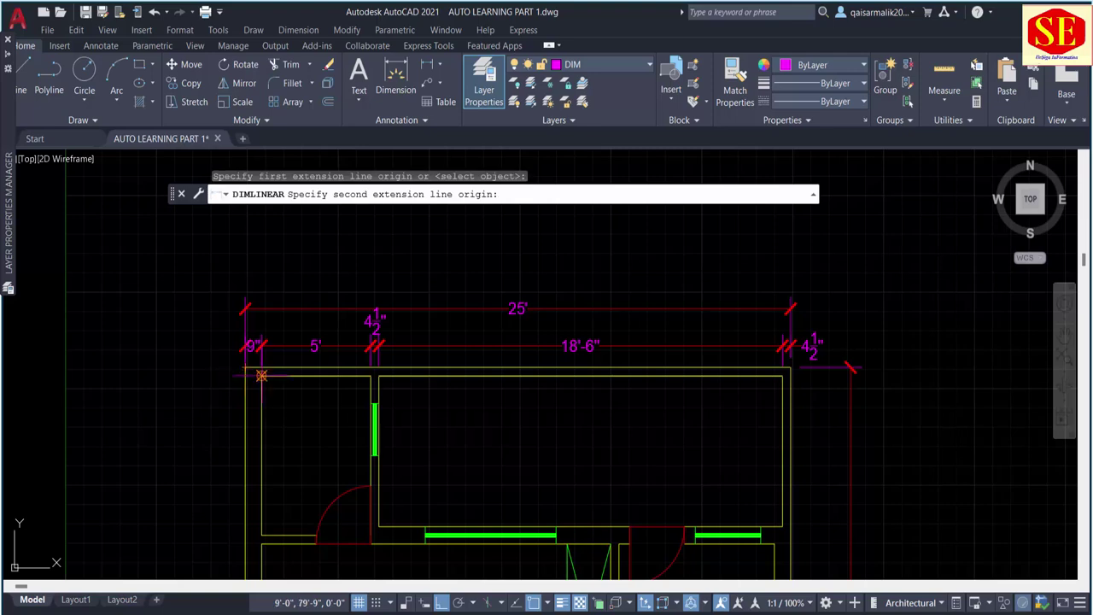
left_click(247, 386)
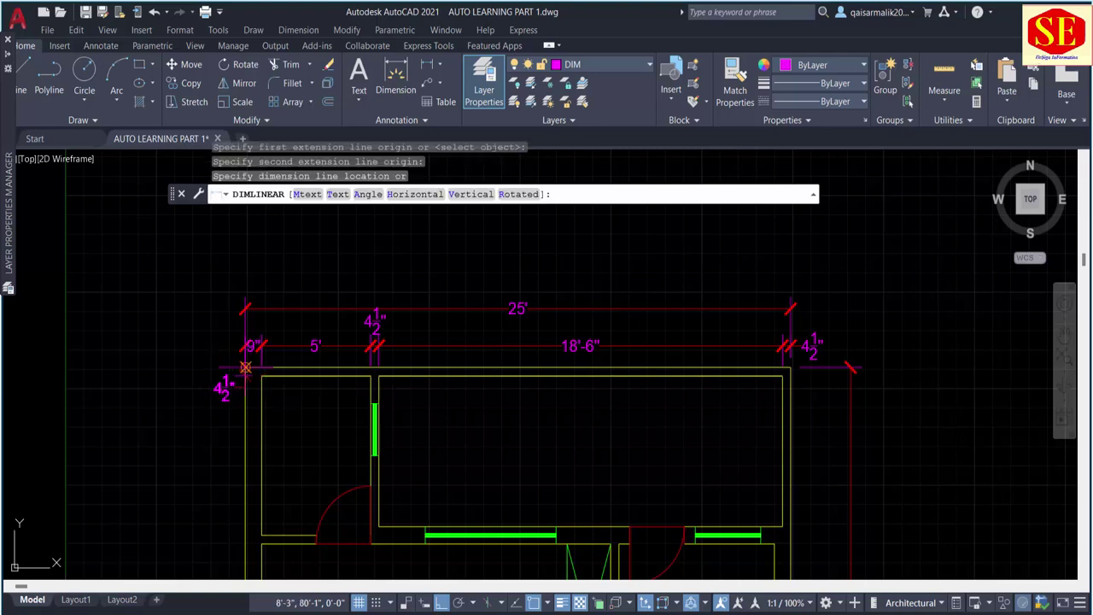
scroll(239, 369, "up", 2)
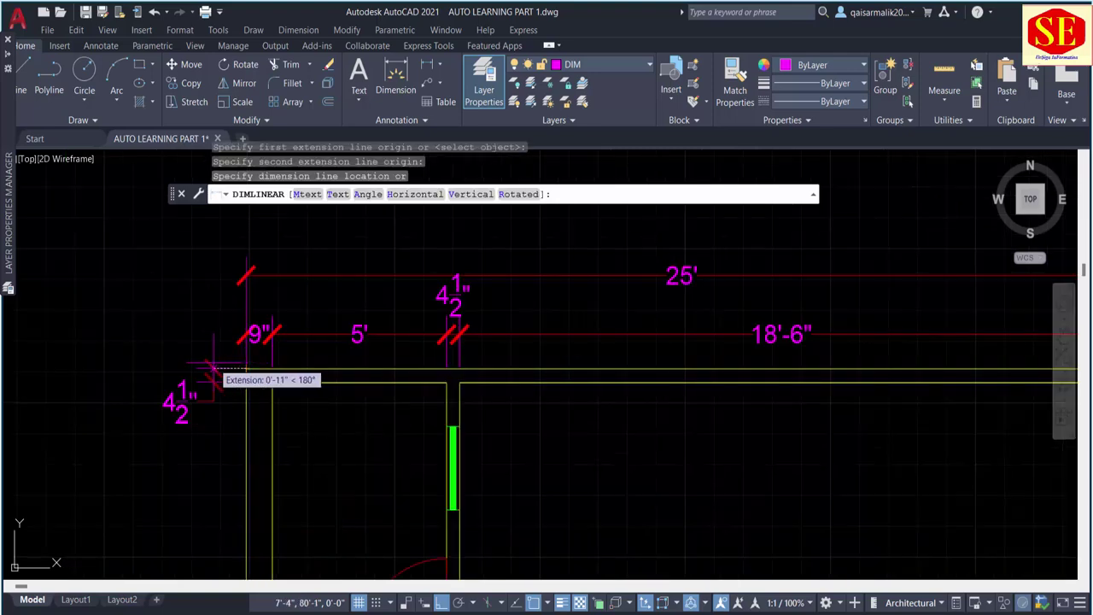
left_click(214, 374)
key("Escape")
left_click(228, 375)
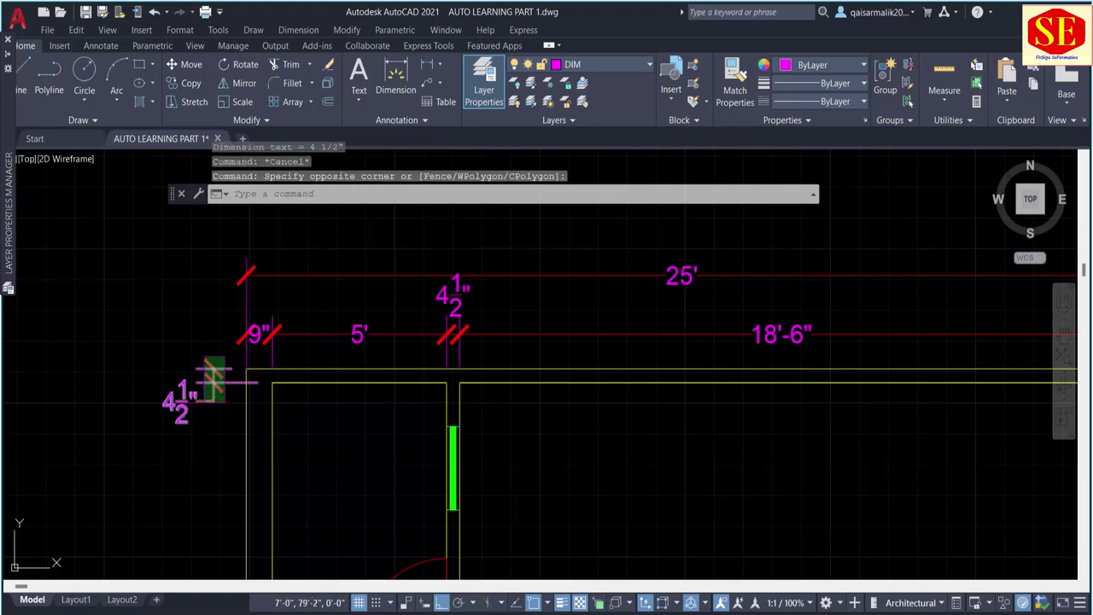
left_click(205, 399)
type("e")
key("Return")
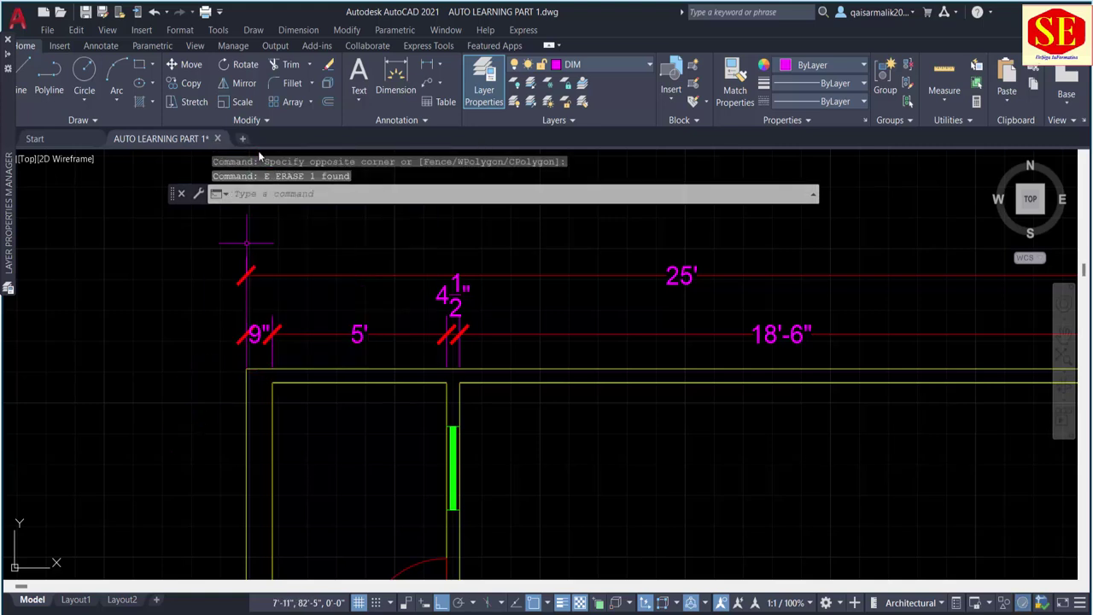
Step: Dimension the top wall's 4½" thickness outside the plan's upper-left corner
left_click(402, 81)
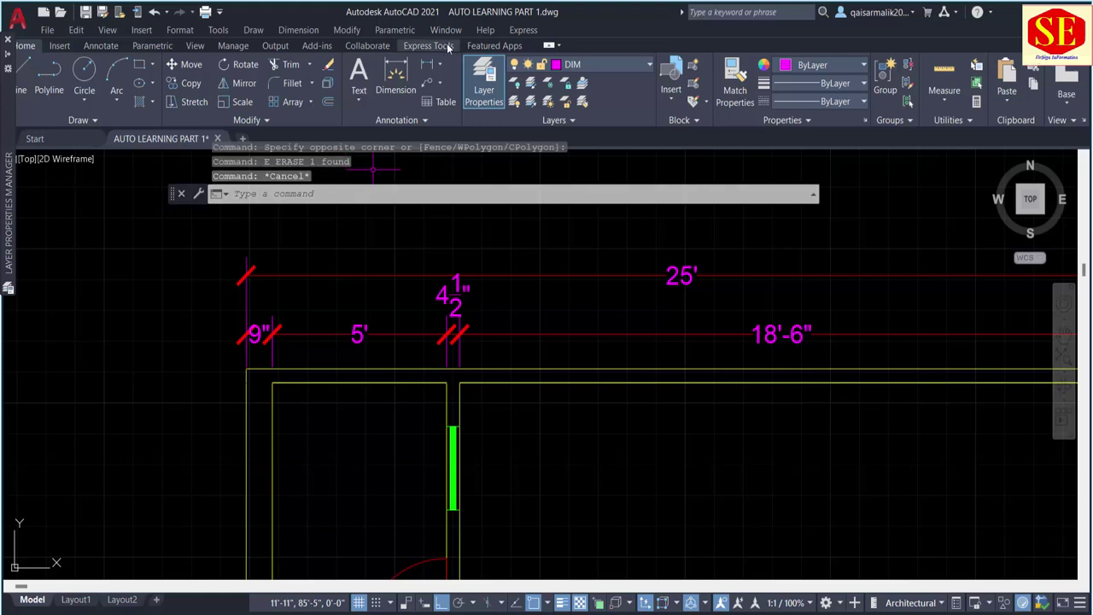
left_click(271, 382)
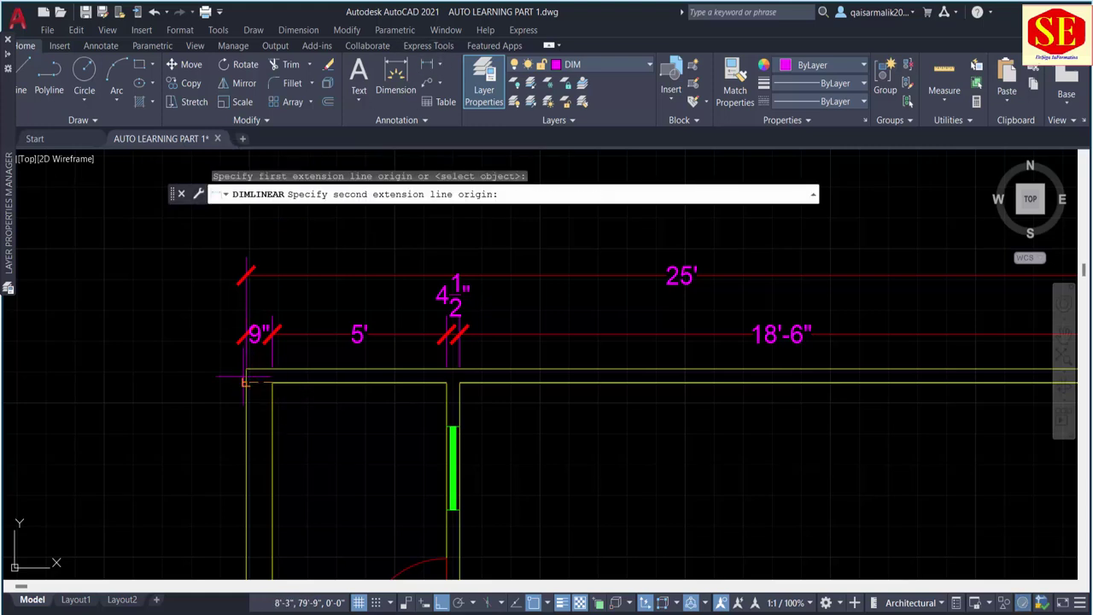
left_click(246, 368)
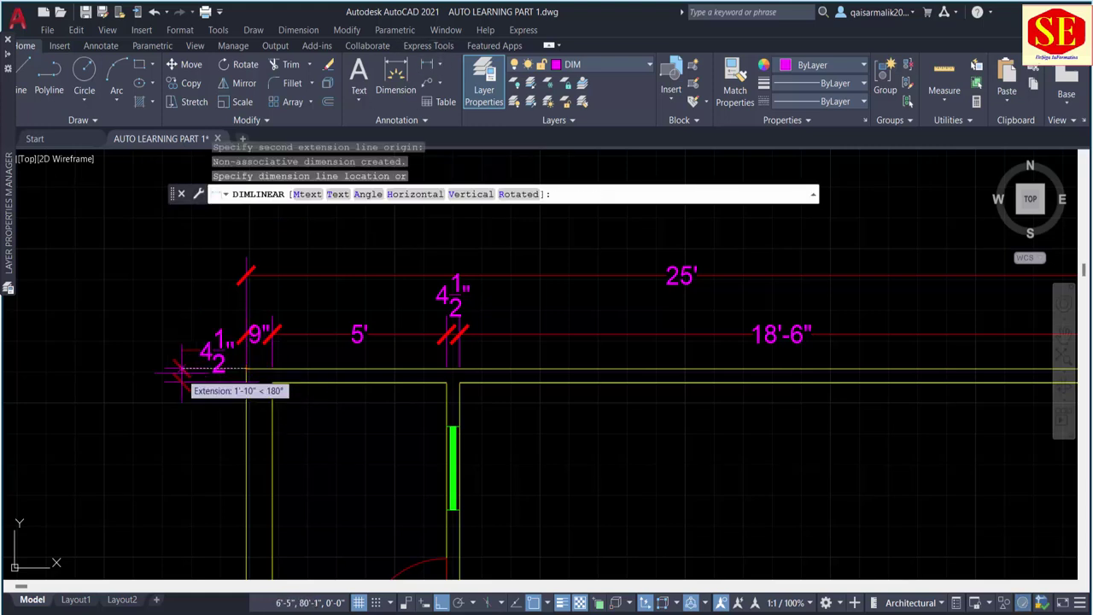
left_click(179, 372)
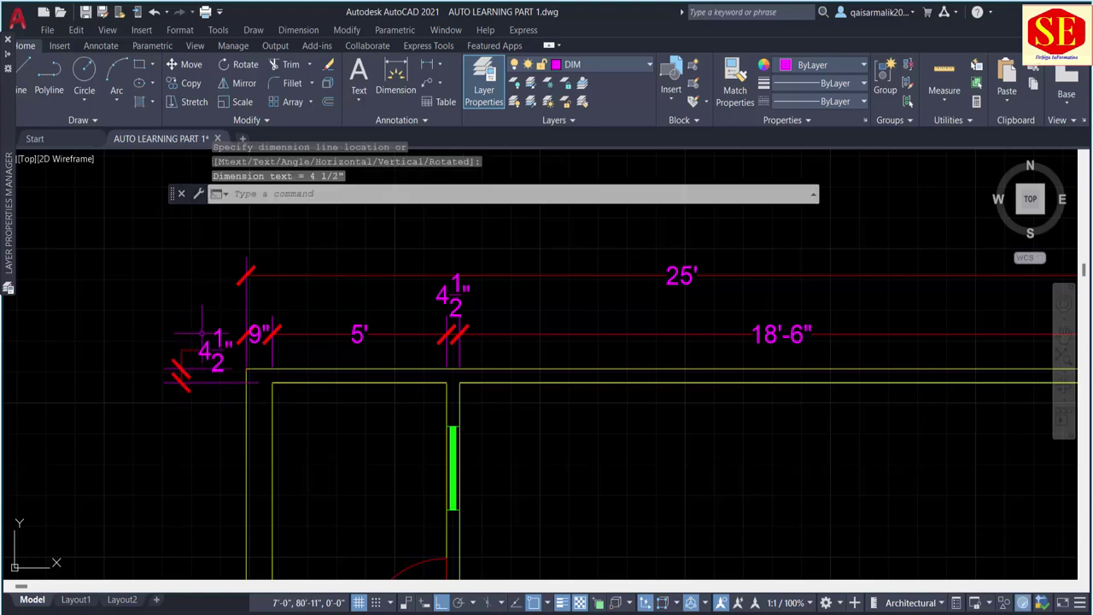
left_click(395, 78)
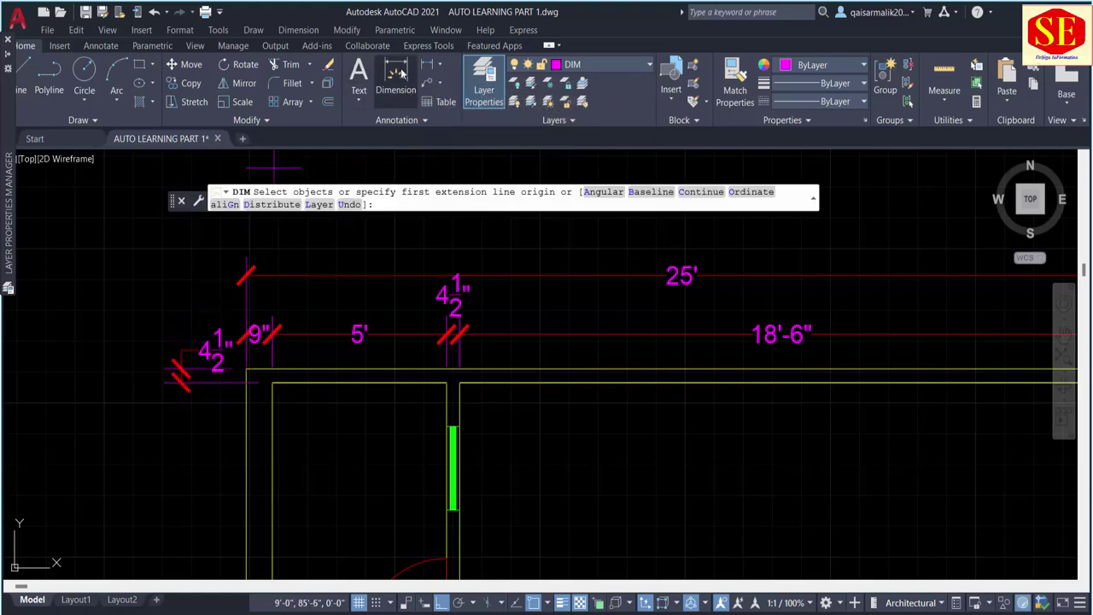
Step: Continue from the 4½" dimension with 6'-10½", 4½", 11'-7½" and 9" down the left side
left_click(713, 194)
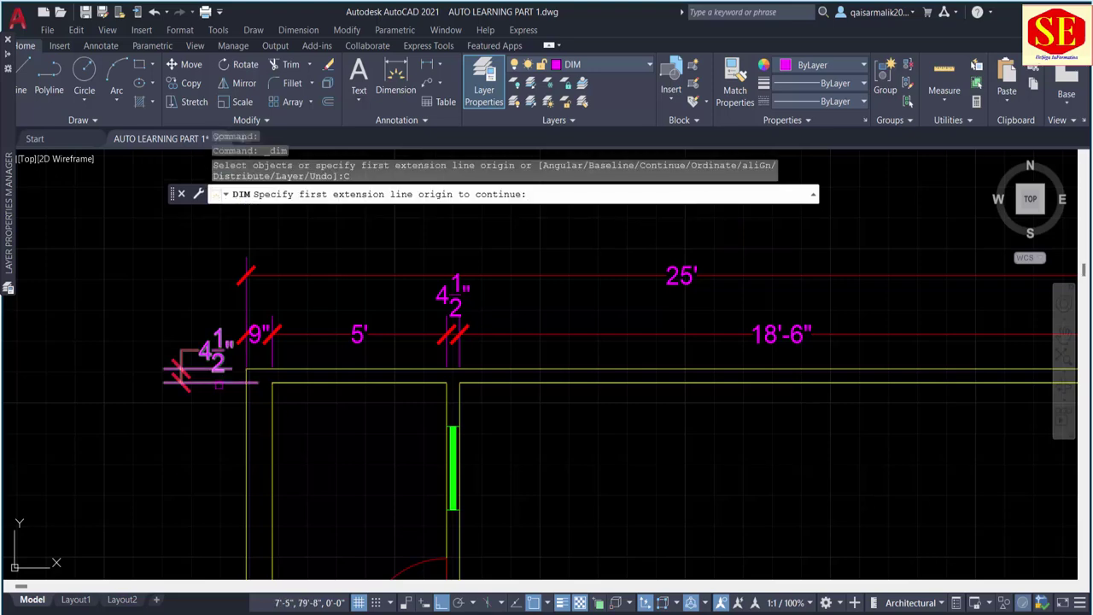
left_click(182, 369)
scroll(205, 401, "down", 3)
scroll(231, 452, "down", 2)
scroll(230, 450, "up", 4)
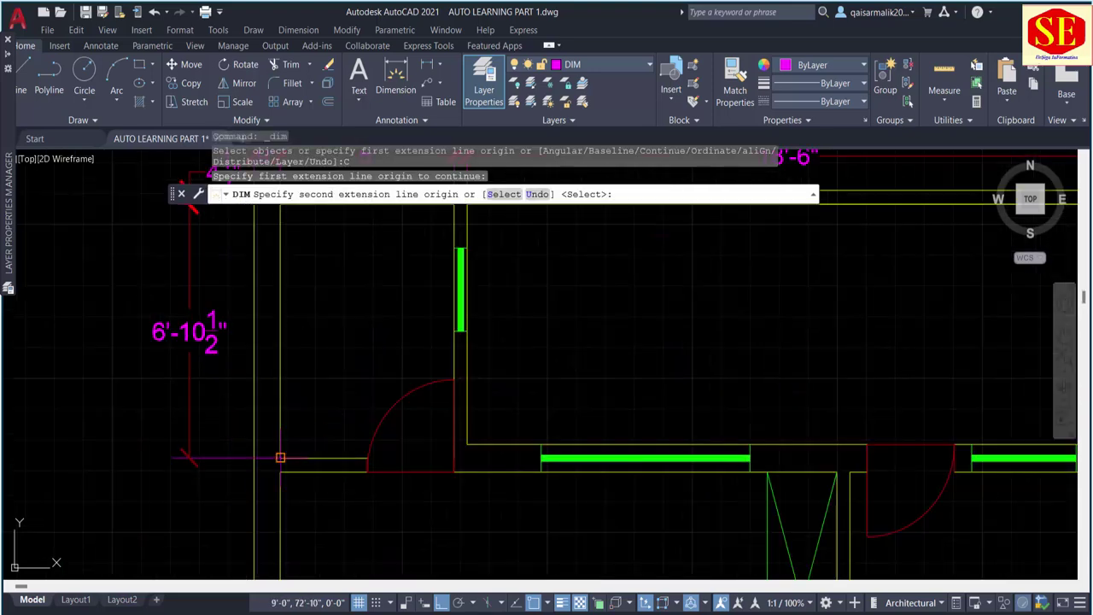
left_click(281, 457)
left_click(281, 472)
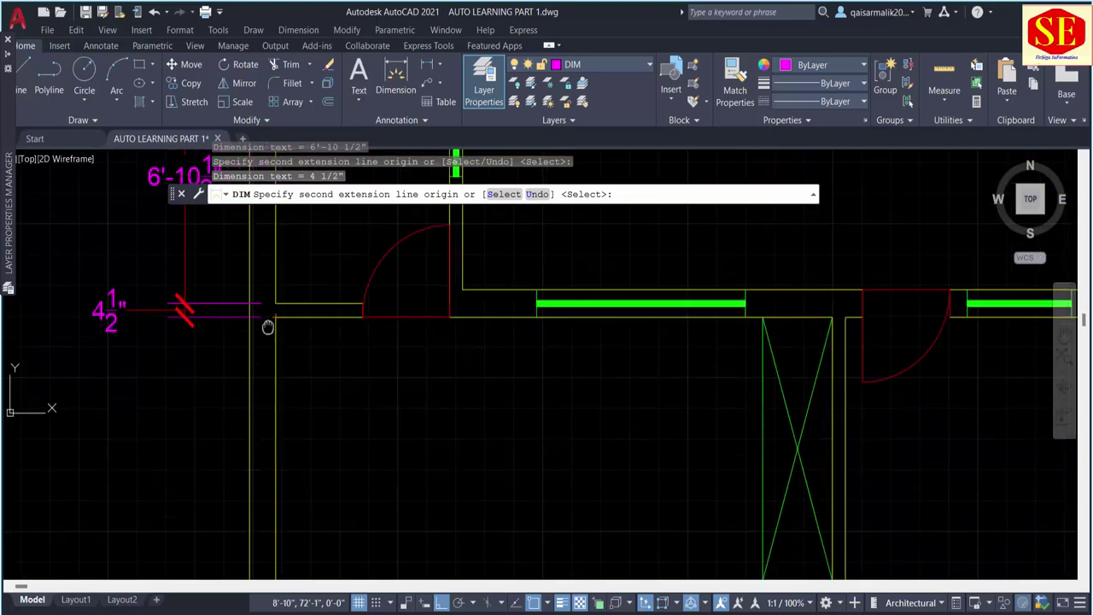
scroll(288, 312, "down", 3)
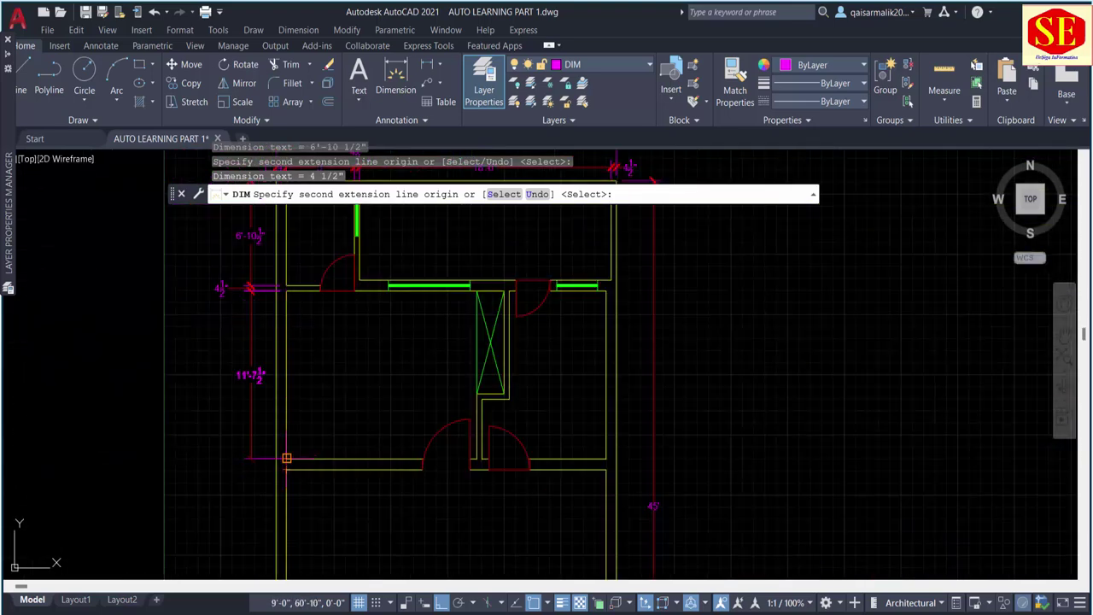
left_click(287, 458)
left_click(287, 468)
middle_click_drag(287, 468, 292, 230)
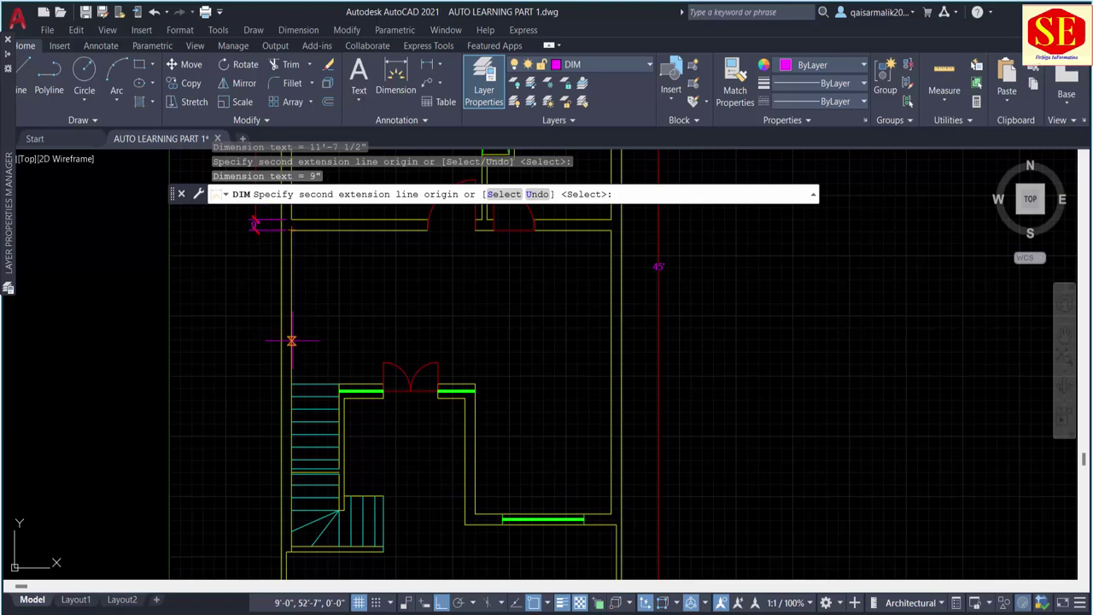
Step: Extend the chain with 10'-7½", 6'-1½", 5'-1½", 4½" and 2'-9", then finish
left_click(287, 384)
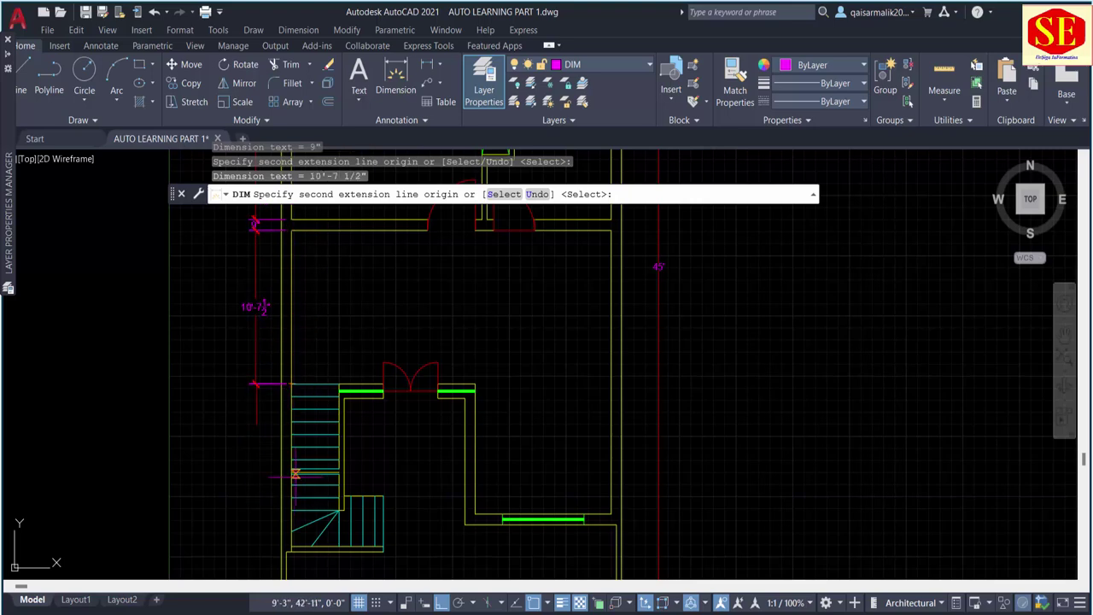
scroll(294, 474, "up", 2)
scroll(290, 477, "up", 2)
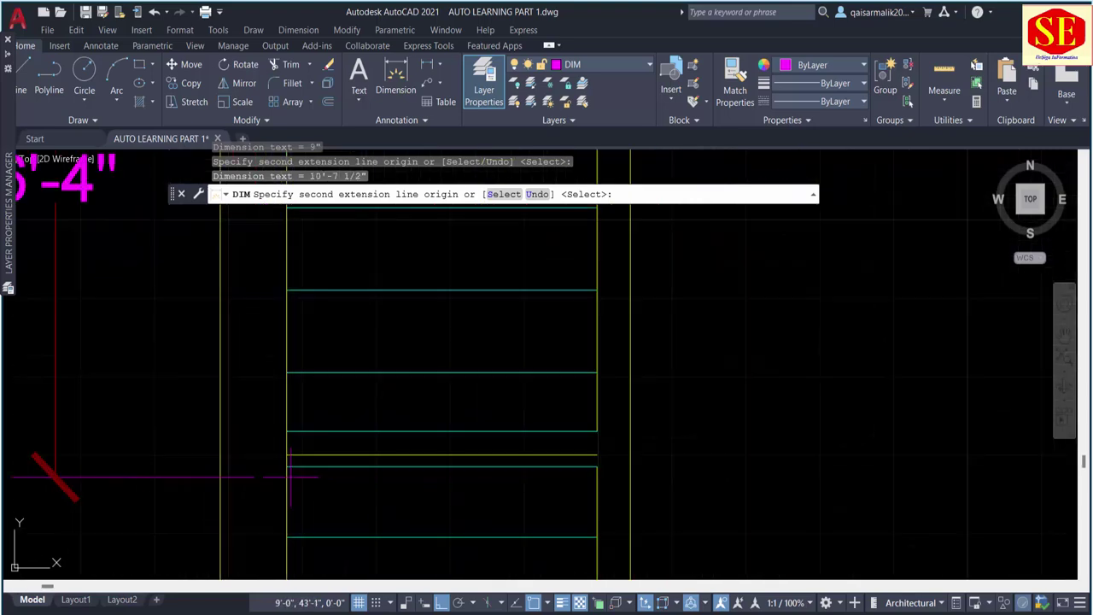
left_click(288, 452)
scroll(287, 393, "down", 3)
scroll(284, 384, "up", 2)
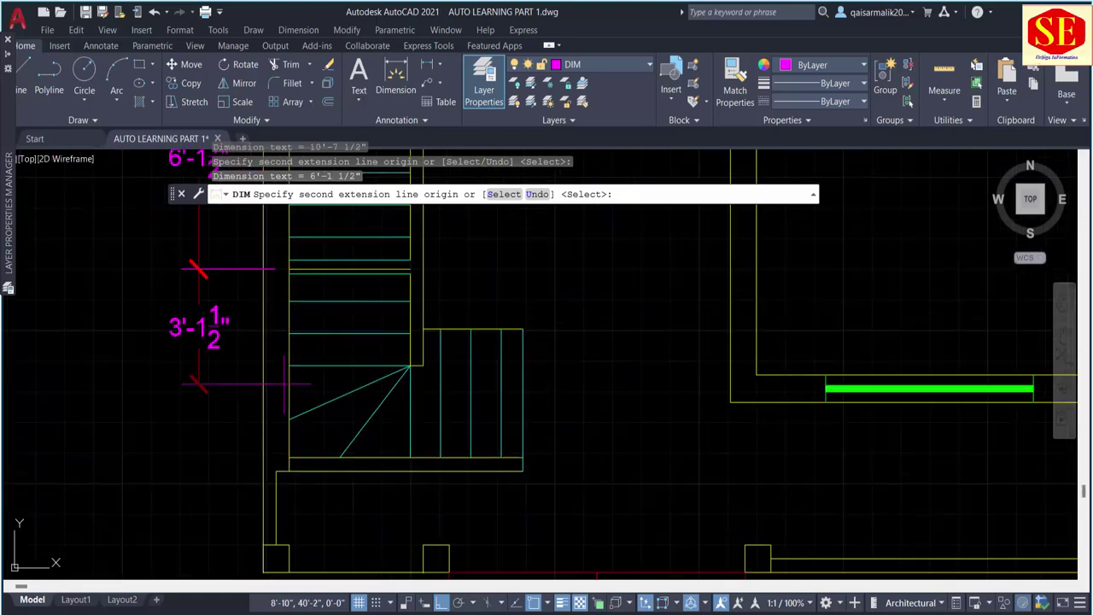
left_click(289, 457)
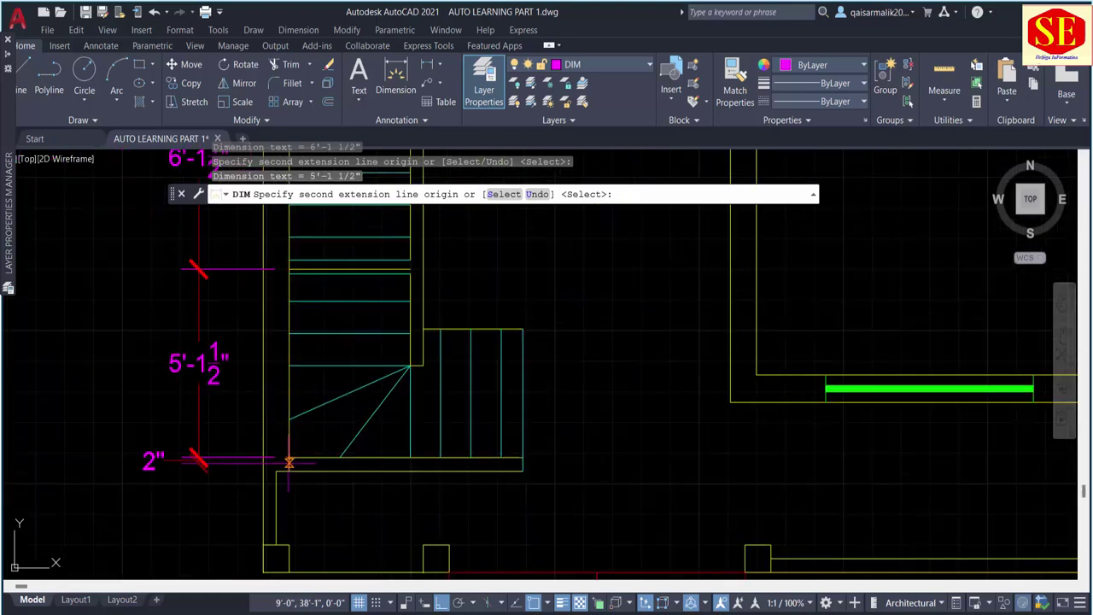
left_click(289, 466)
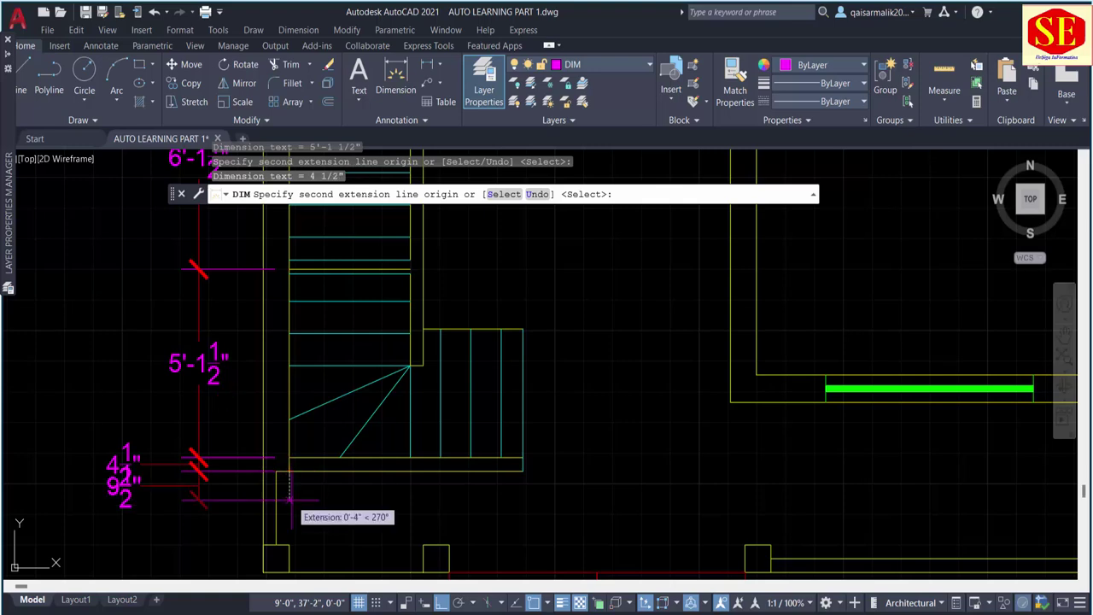
middle_click_drag(290, 499, 288, 399)
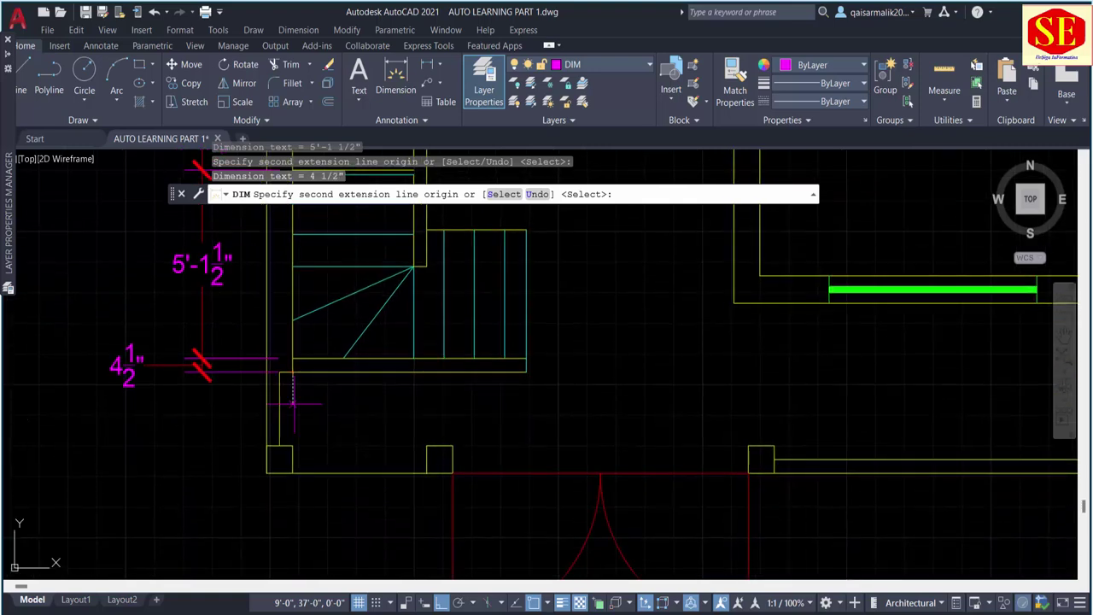
left_click(293, 473)
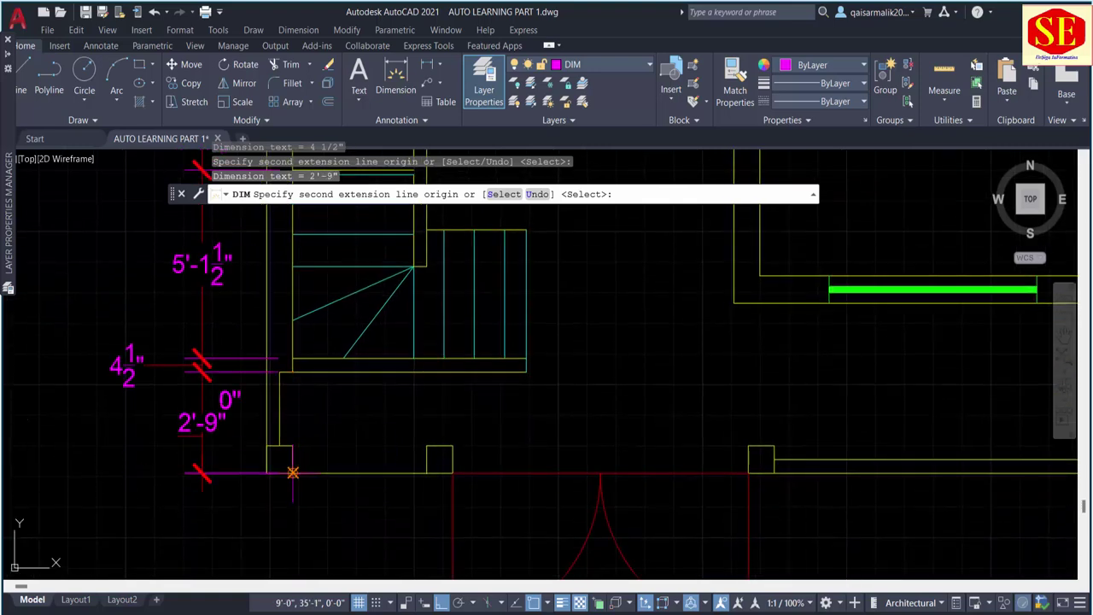
right_click(293, 472)
left_click(321, 291)
scroll(293, 444, "down", 4)
mouse_move(286, 364)
middle_mouse_down()
mouse_move(297, 377)
mouse_move(295, 513)
middle_mouse_up()
key("Escape")
middle_click_drag(292, 333, 292, 369)
Step: End the previous dimension command and dimension the top of the right wall at 6'-6"
key("Escape")
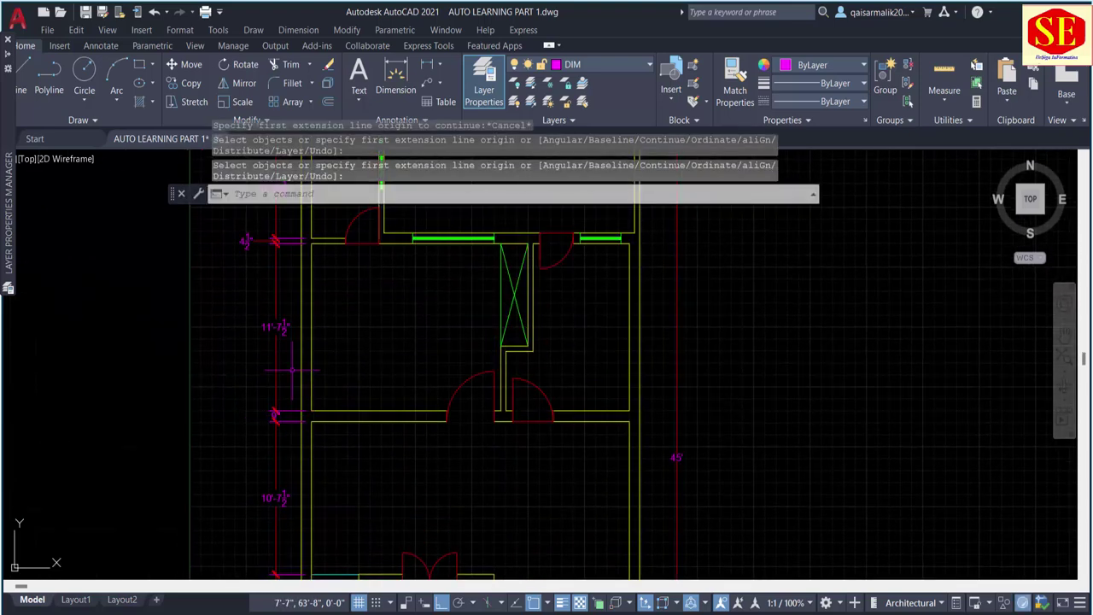
middle_click_drag(311, 229, 304, 301)
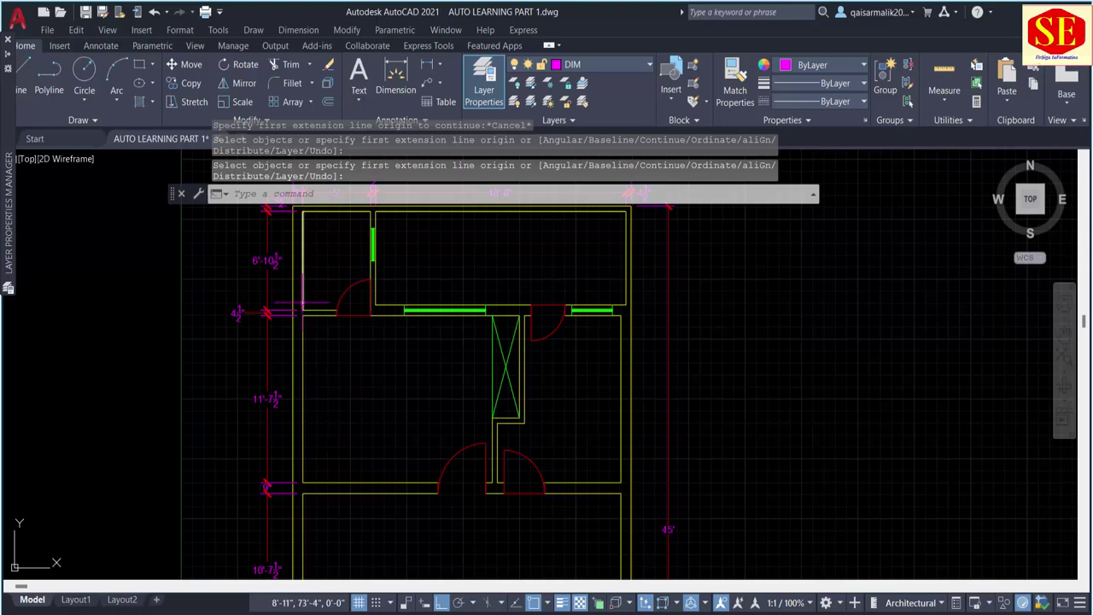
middle_click_drag(633, 318, 509, 390)
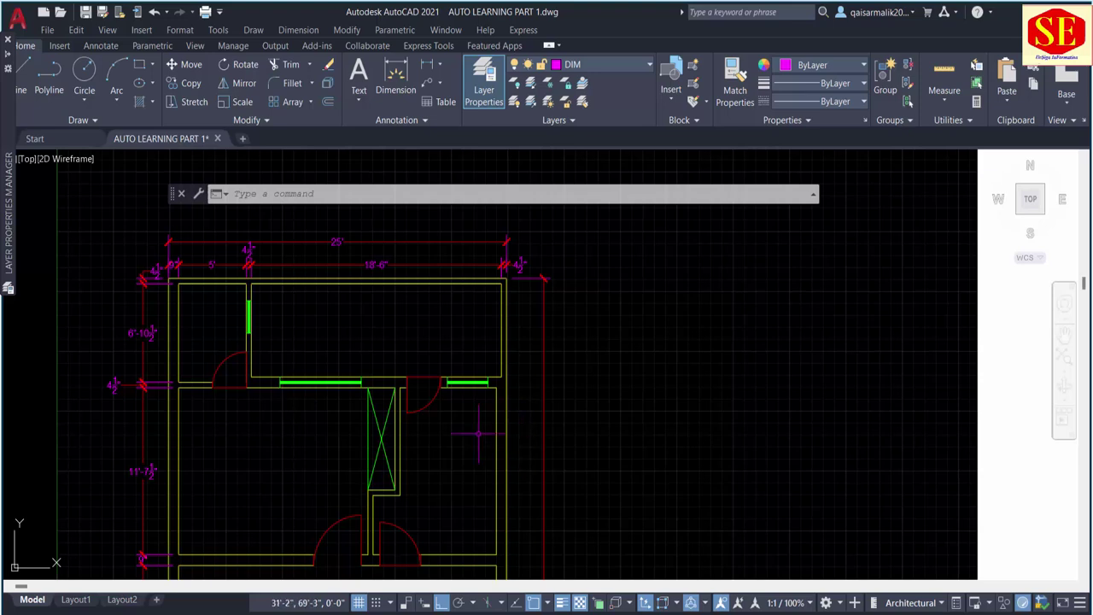
mouse_move(463, 453)
middle_mouse_down()
mouse_move(430, 378)
mouse_move(425, 329)
middle_mouse_up()
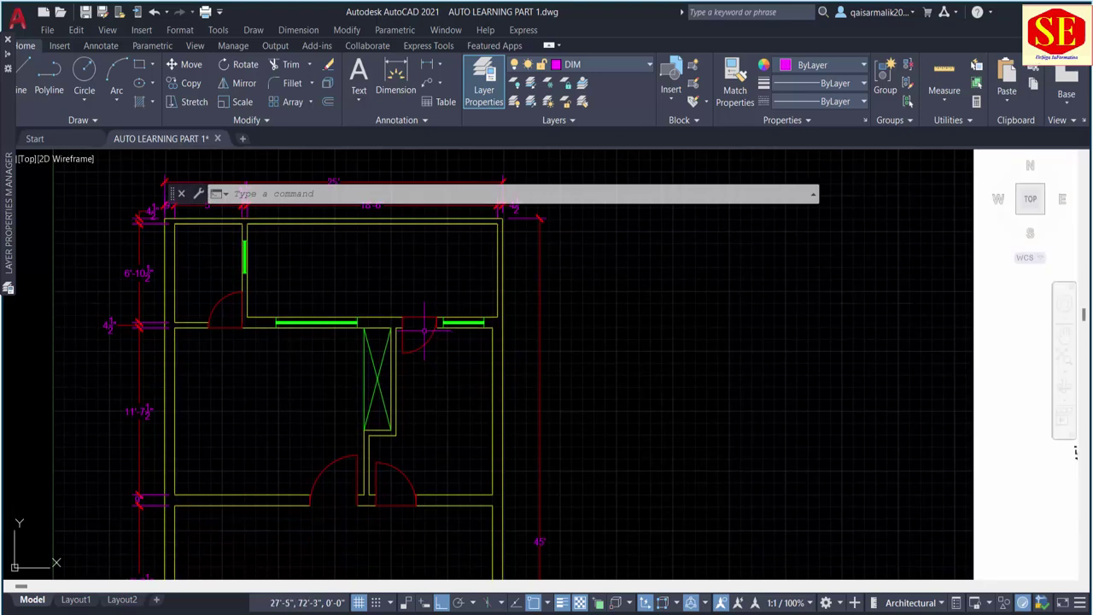
left_click(427, 65)
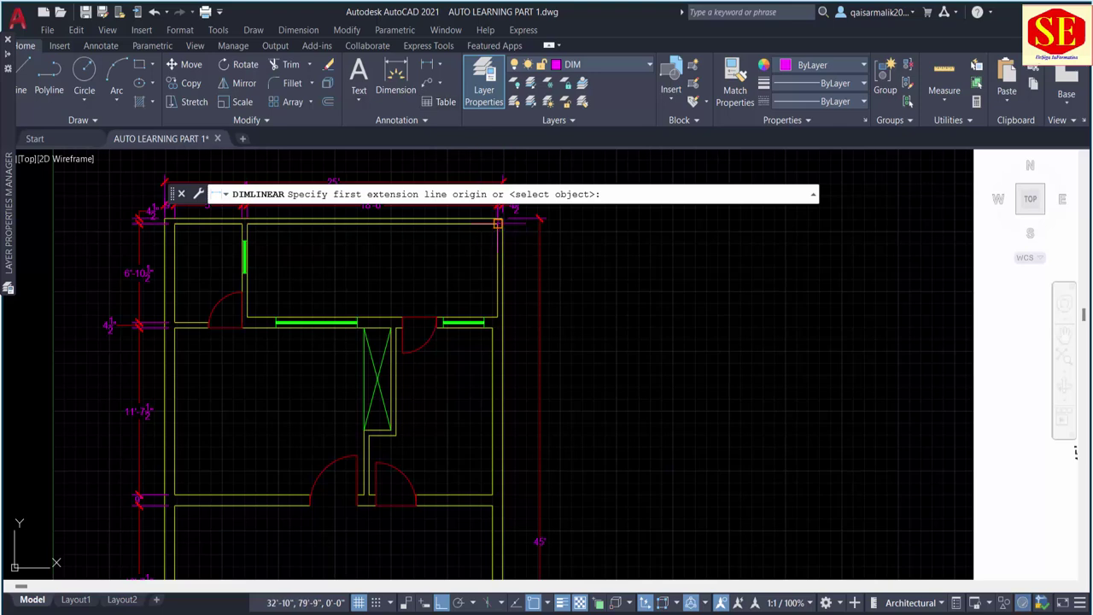
left_click(498, 223)
left_click(497, 318)
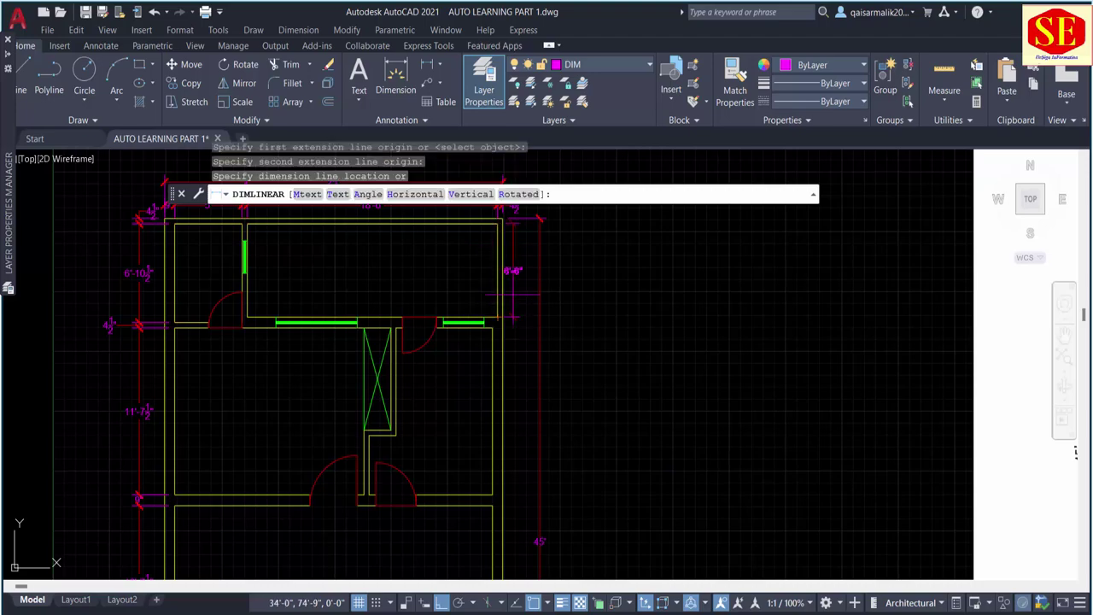
scroll(515, 385, "up", 2)
left_click(515, 384)
scroll(293, 293, "down", 2)
scroll(218, 253, "up", 2)
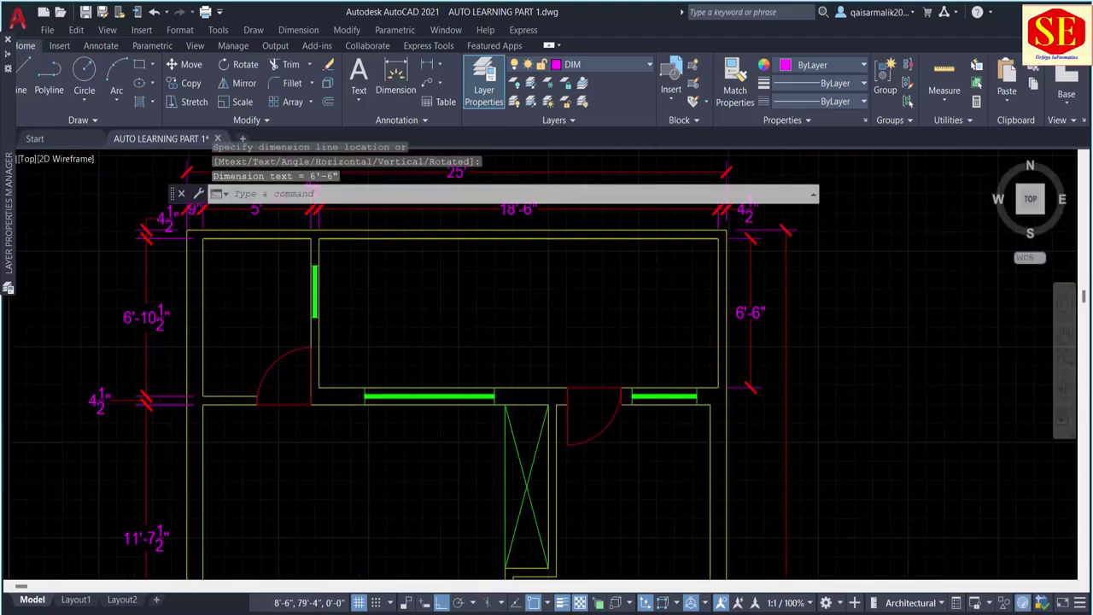
scroll(218, 248, "up", 2)
scroll(69, 256, "down", 4)
scroll(278, 306, "up", 2)
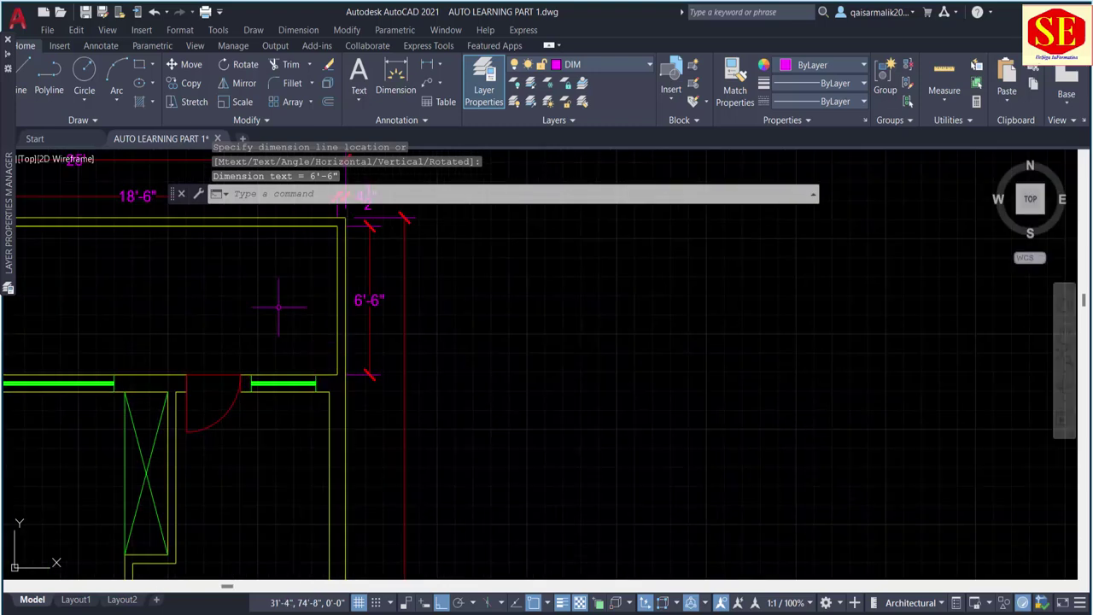
Step: Continue the right-side chain with 9", 11'-7½" and 9" dimensions
left_click(395, 78)
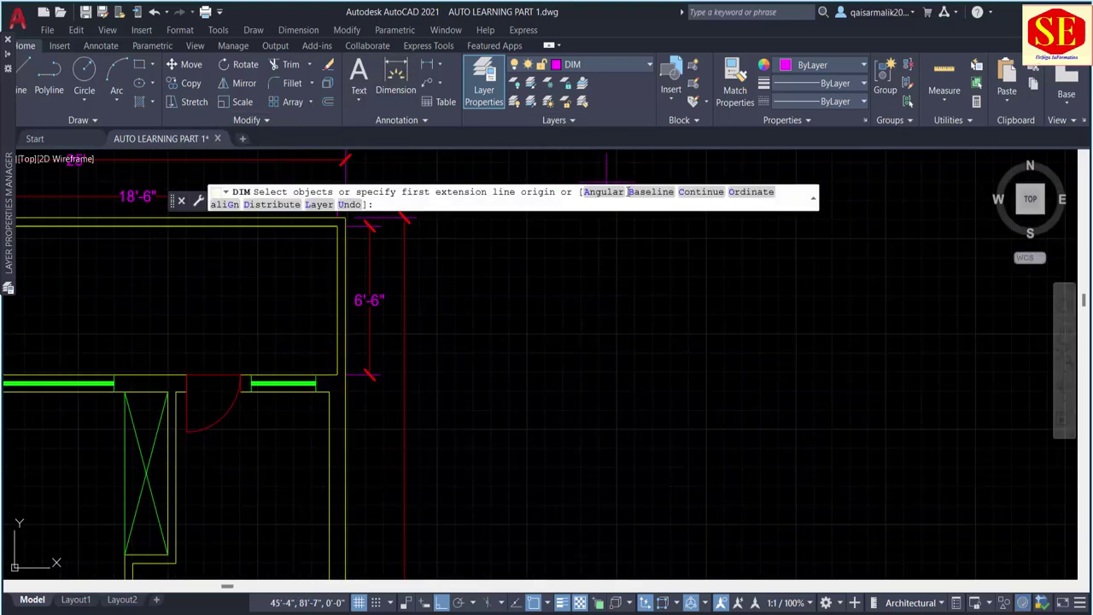
left_click(689, 195)
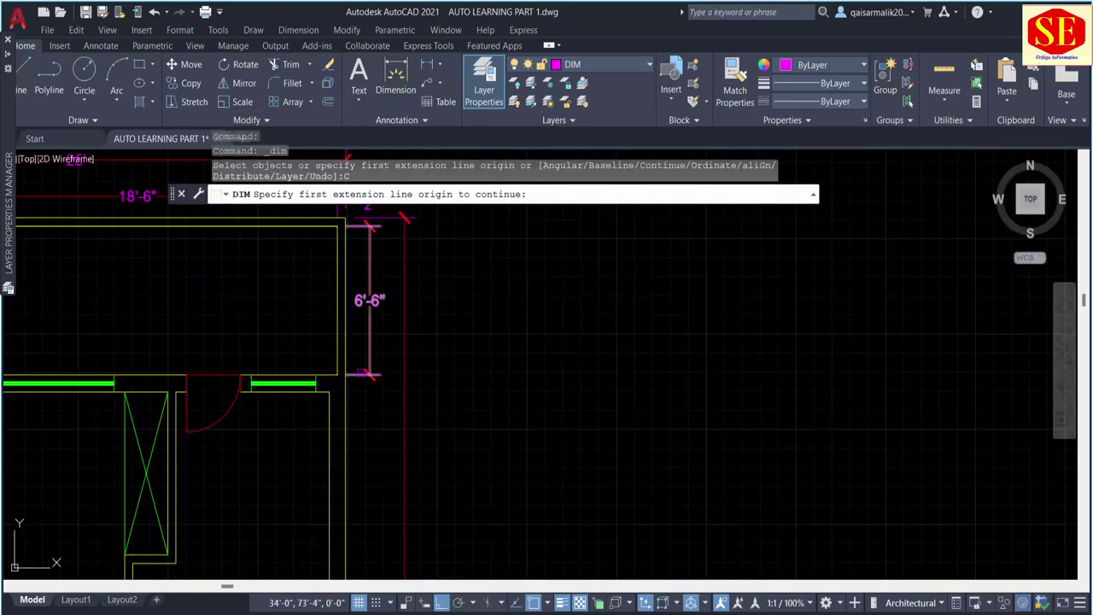
left_click(365, 372)
left_click(329, 392)
middle_click_drag(329, 391, 329, 153)
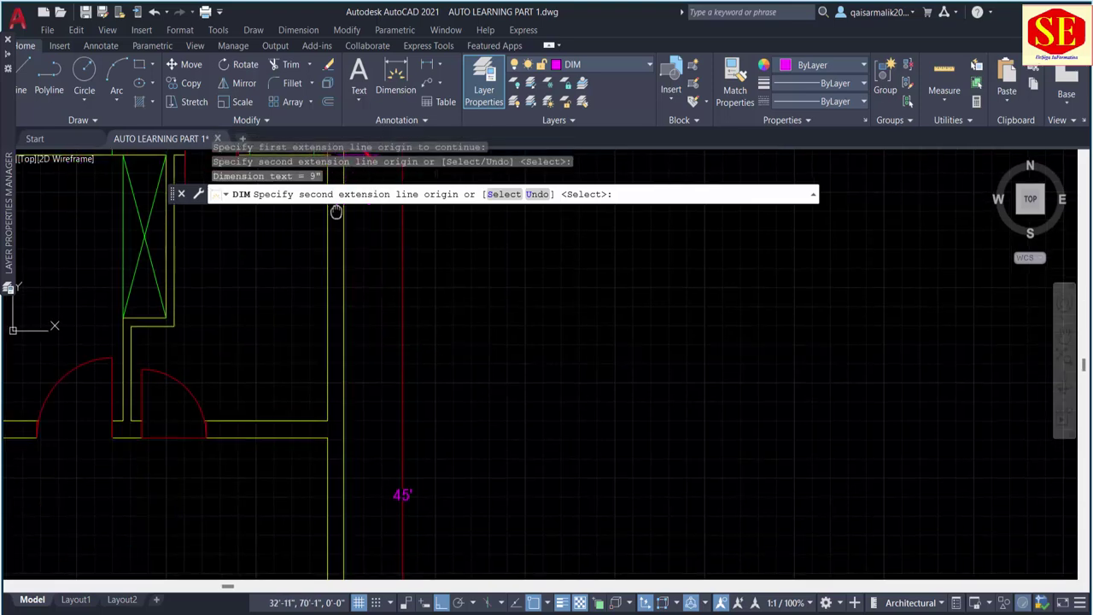
left_click(328, 423)
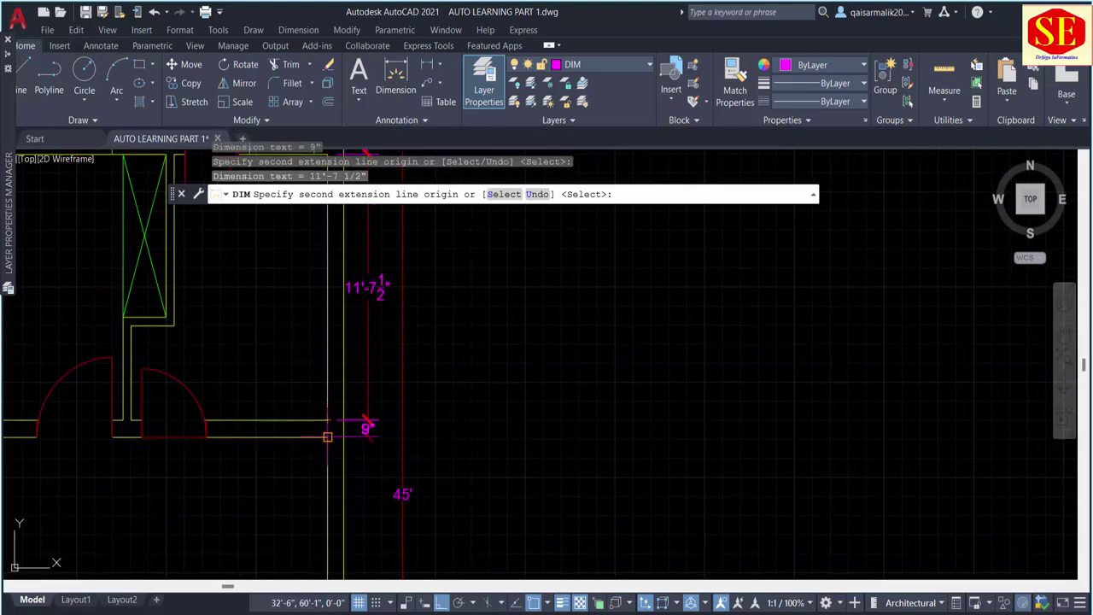
left_click(328, 436)
Step: Finish the right-side chain with 4'-3" and 4½" dimensions at the bottom right
mouse_move(327, 436)
middle_mouse_down()
mouse_move(438, 474)
mouse_move(439, 459)
middle_mouse_up()
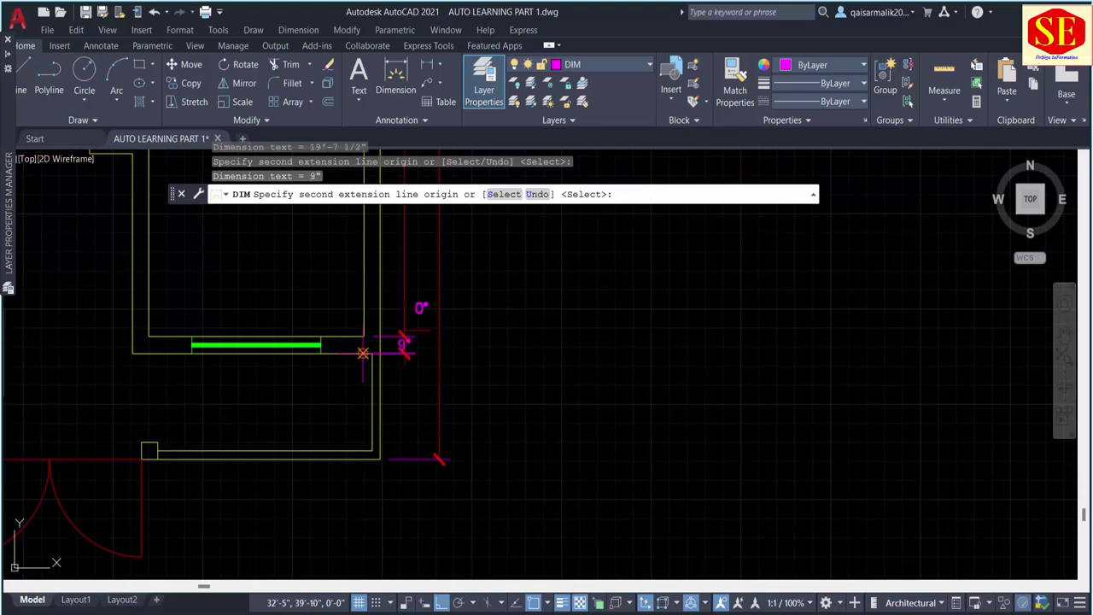
left_click(361, 452)
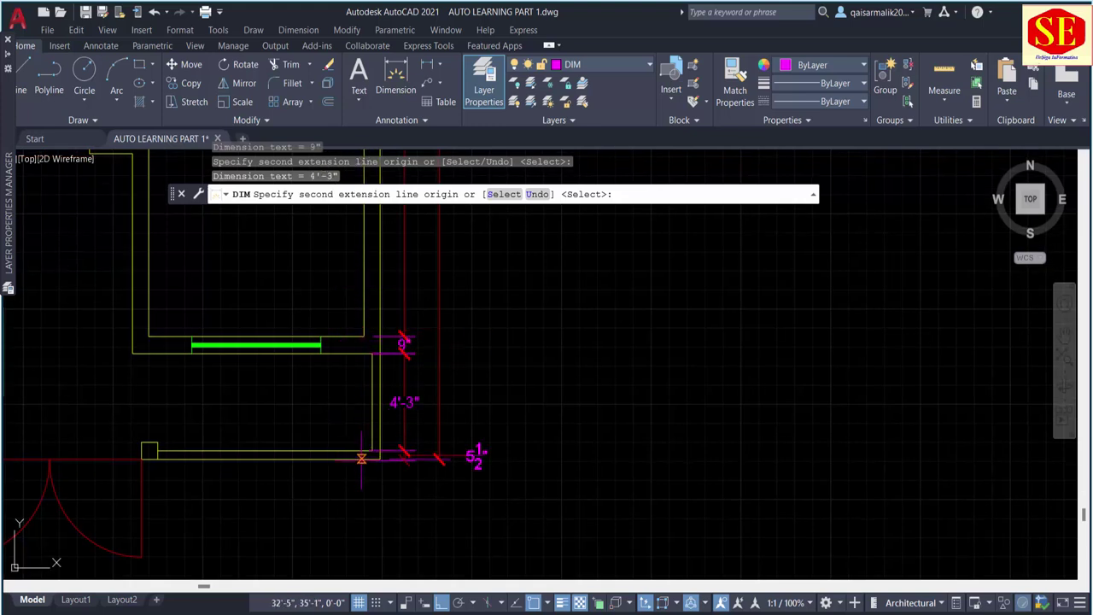
left_click(361, 459)
right_click(363, 260)
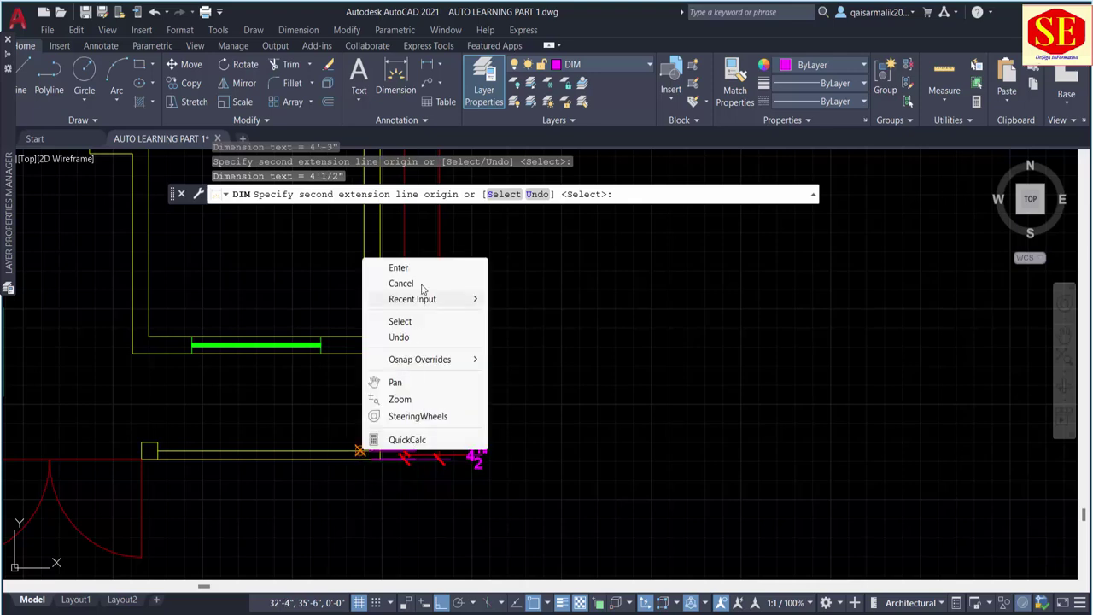
left_click(398, 267)
key("Escape")
scroll(540, 395, "down", 3)
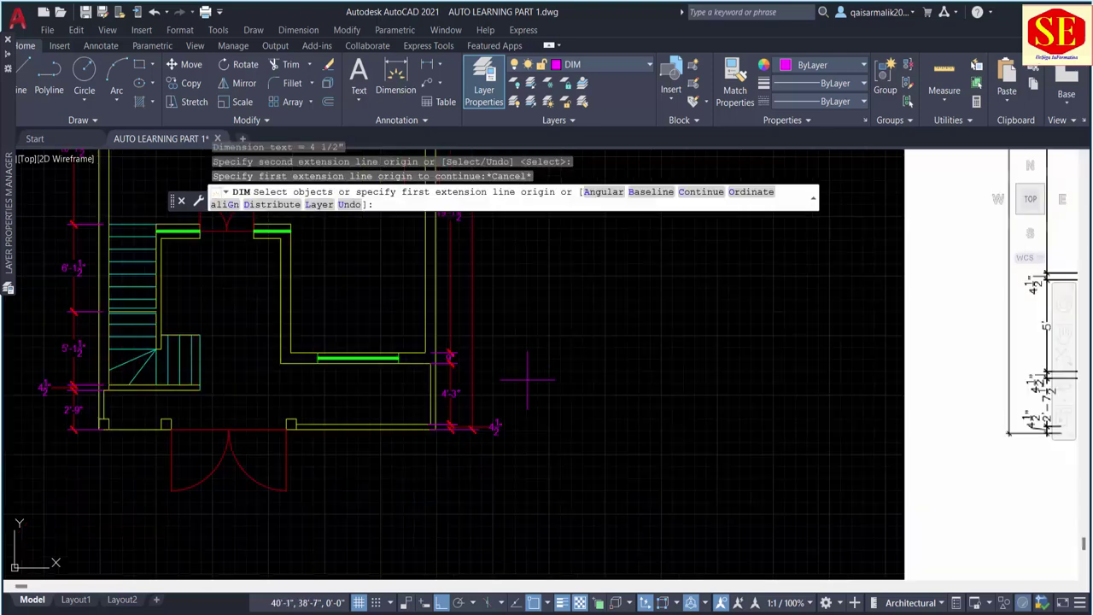
scroll(532, 401, "down", 2)
scroll(459, 335, "up", 3)
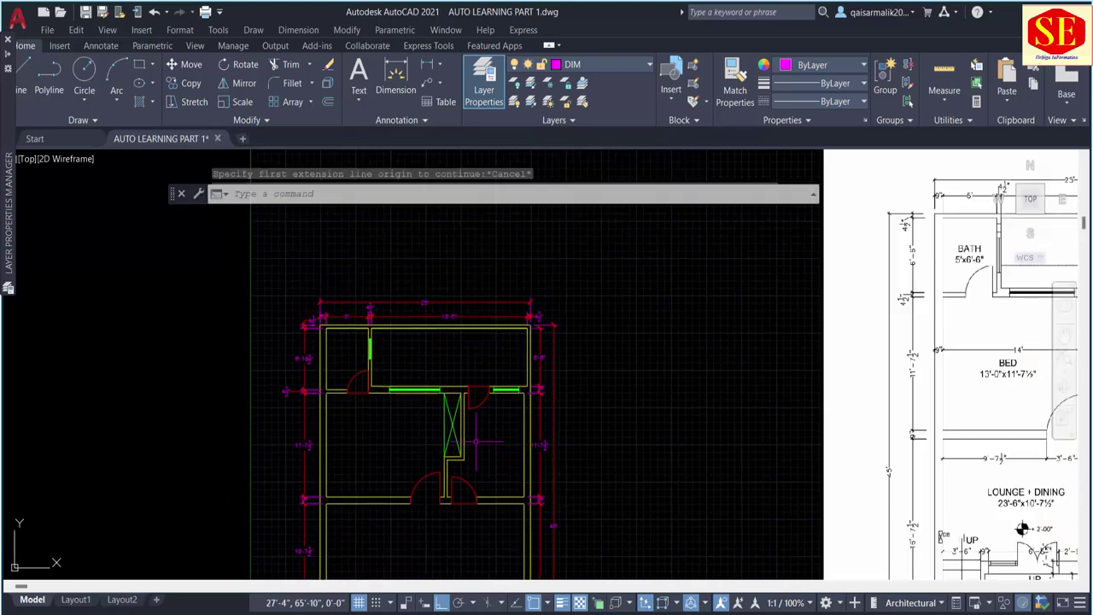
key("Escape")
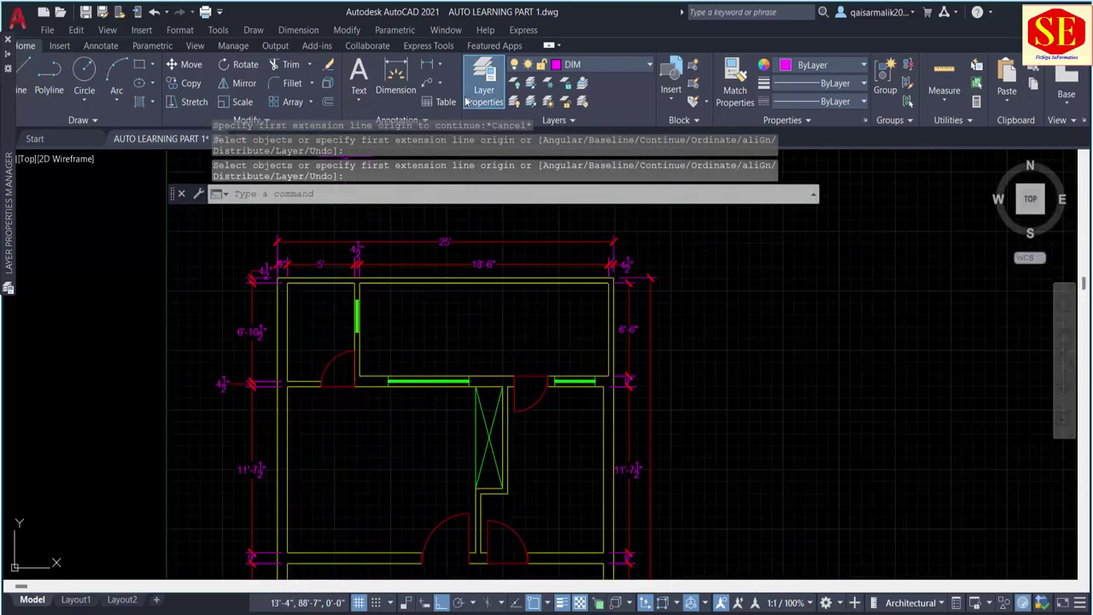
Step: Dimension the room's 14' width to the shaft and the 2' shaft width
left_click(427, 65)
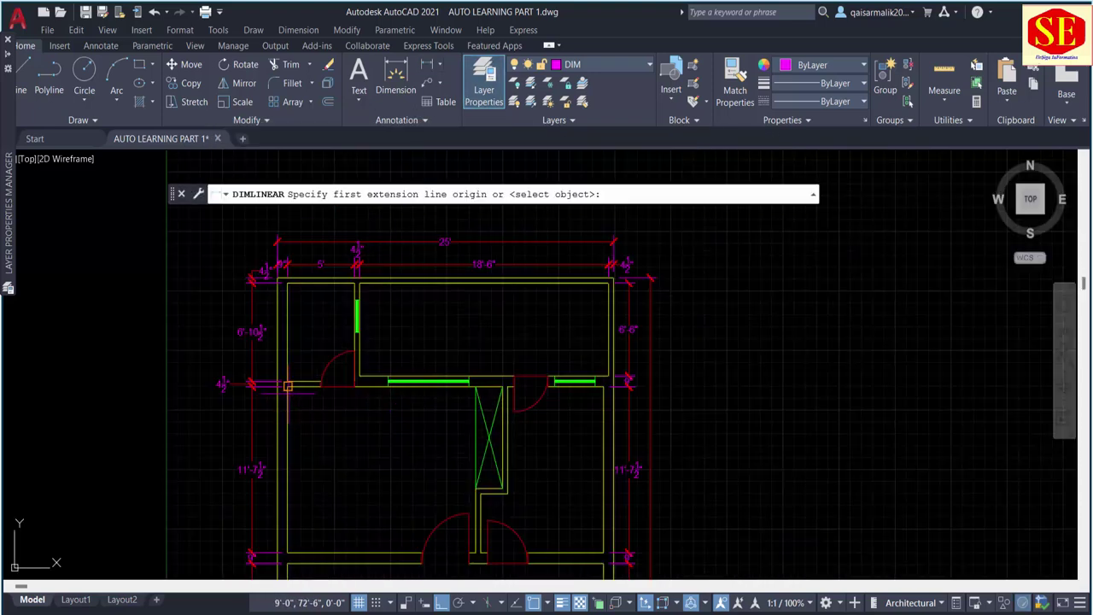
left_click(287, 436)
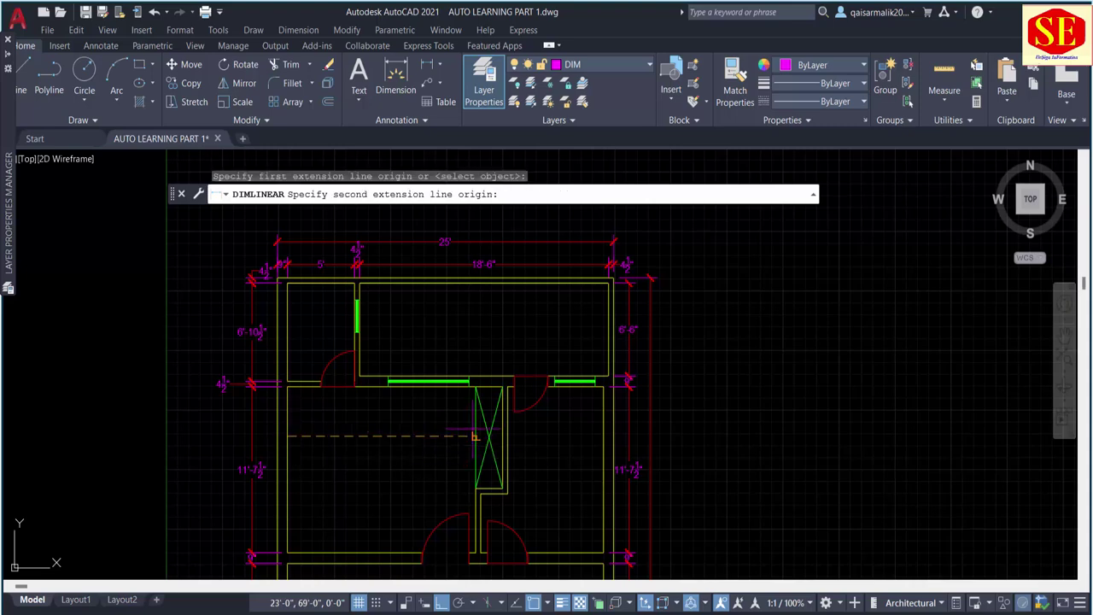
left_click(474, 436)
left_click(406, 436)
scroll(456, 433, "up", 4)
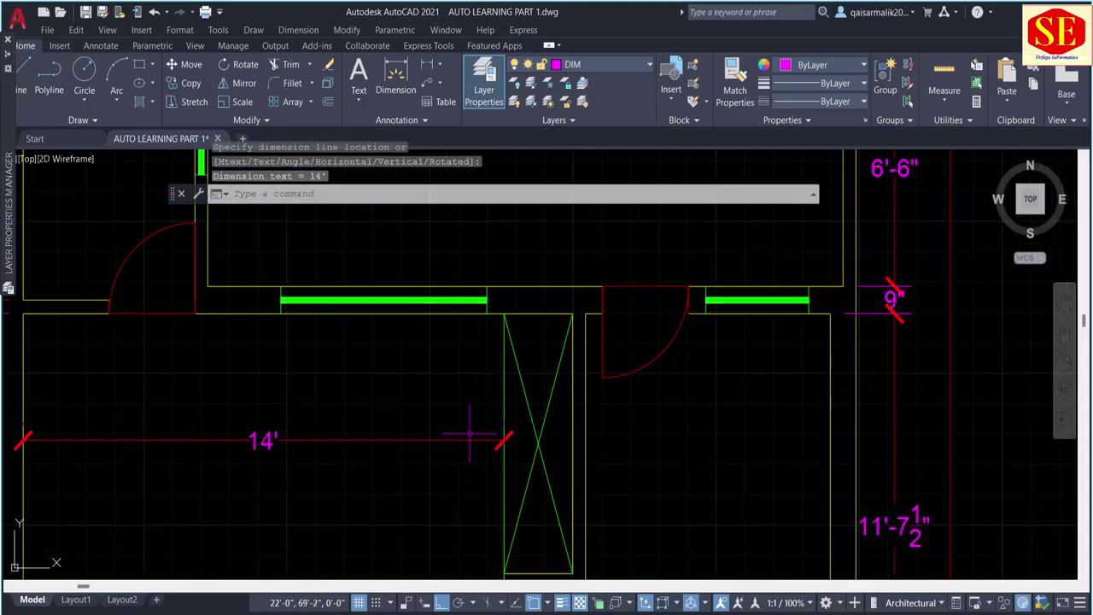
key("Return")
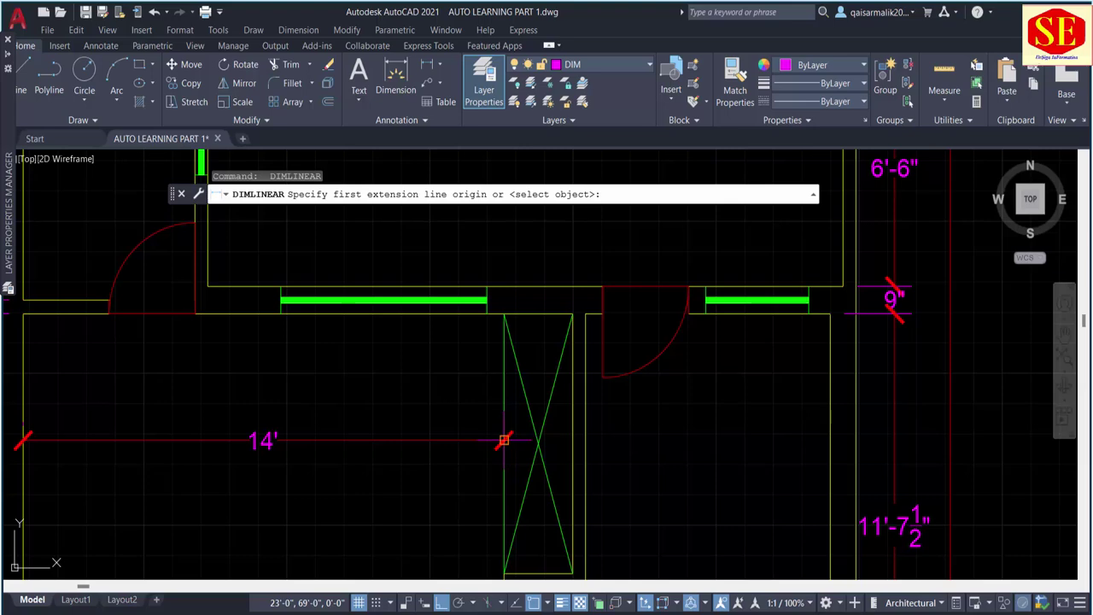
left_click(504, 439)
left_click(572, 442)
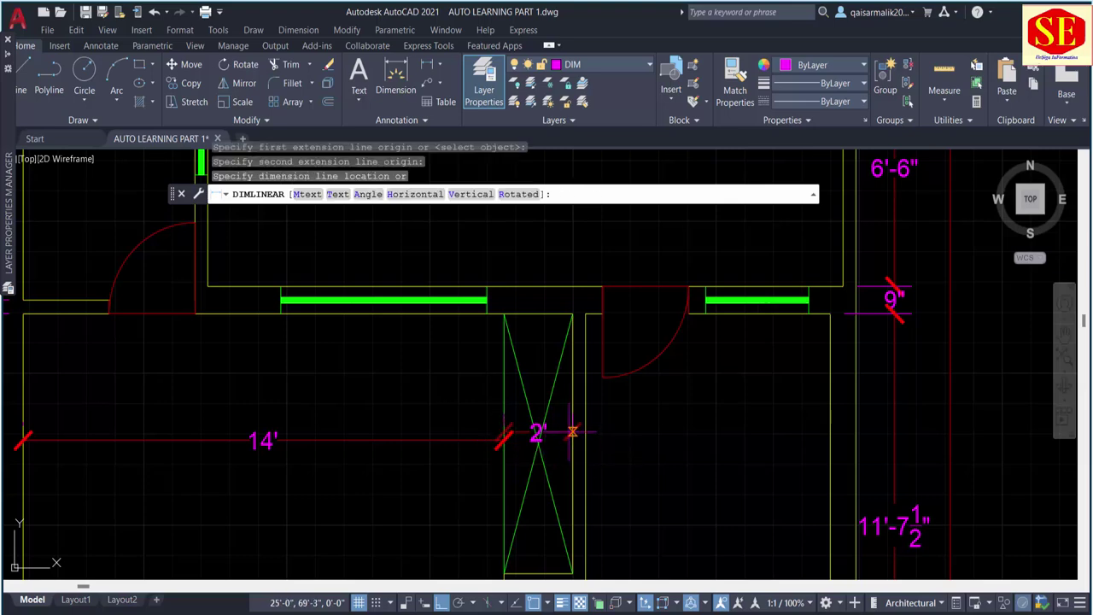
scroll(568, 442, "up", 4)
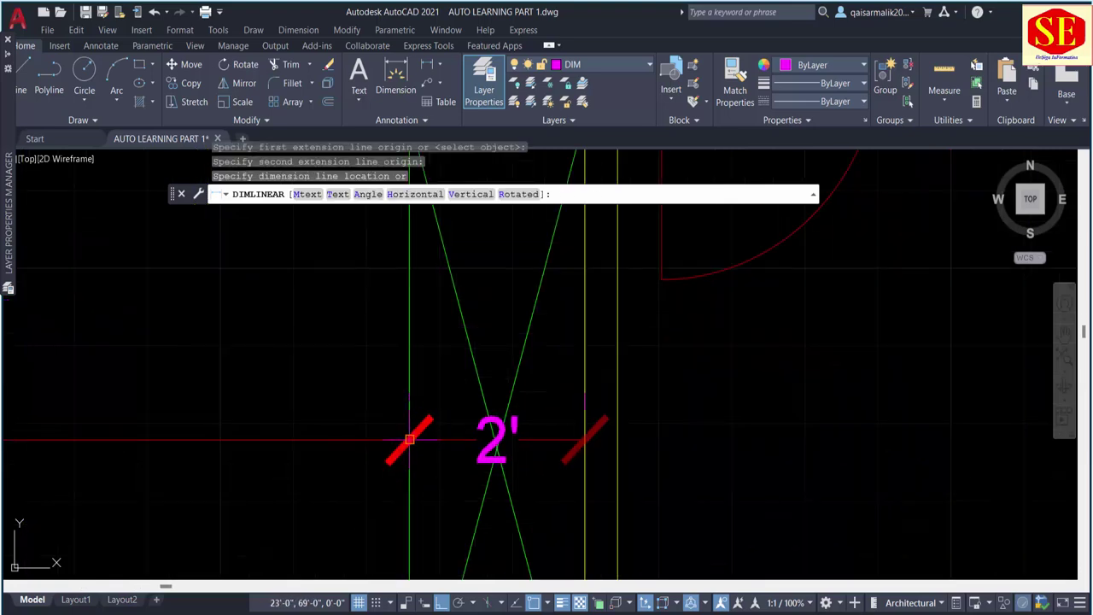
left_click(410, 440)
scroll(349, 384, "down", 7)
key("Escape")
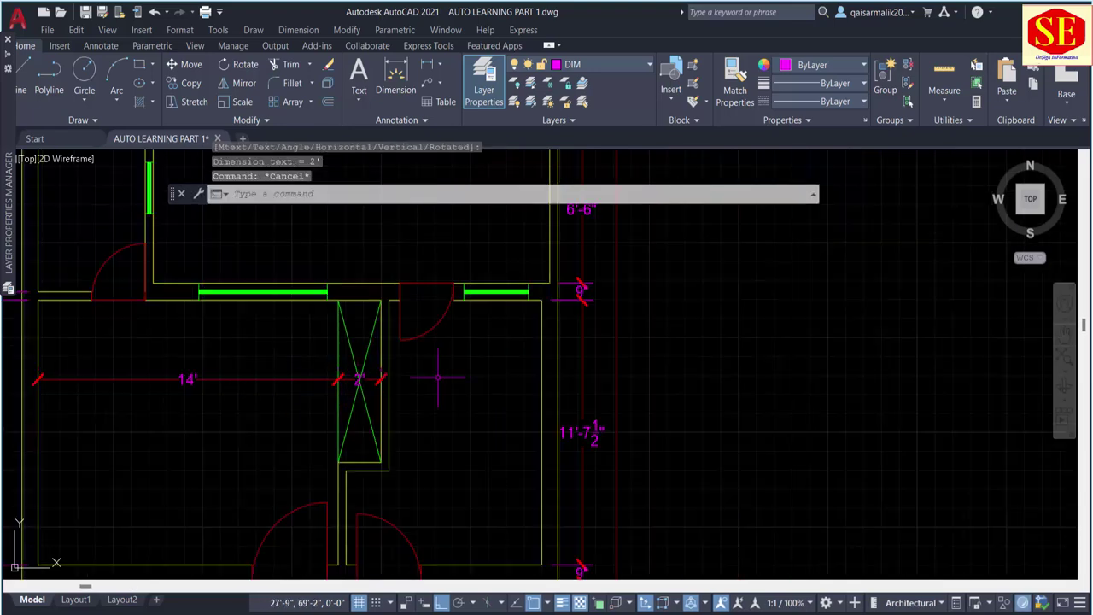
scroll(427, 376, "up", 5)
Step: Add the 4½" wall thickness and 7'-1½" dimensions to complete the row
key("Return")
scroll(315, 382, "up", 3)
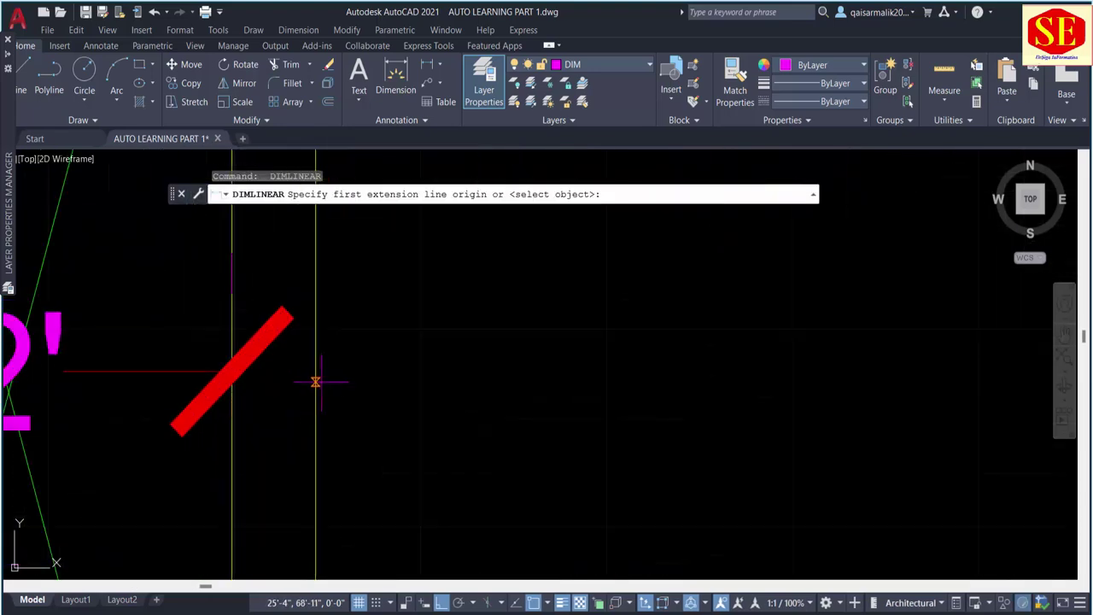
left_click(315, 372)
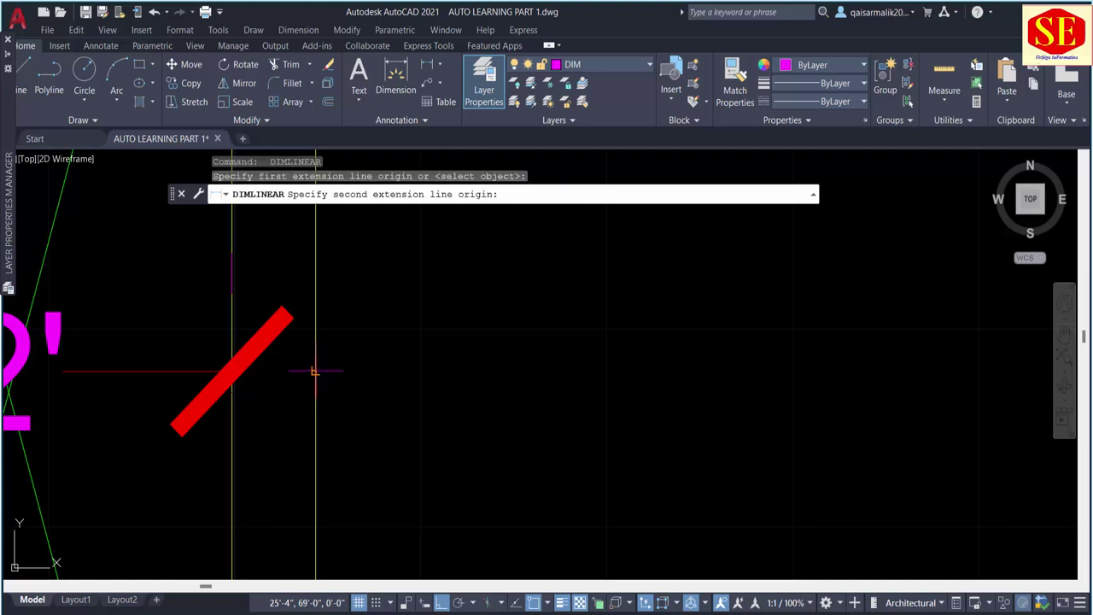
left_click(231, 371)
scroll(256, 375, "down", 3)
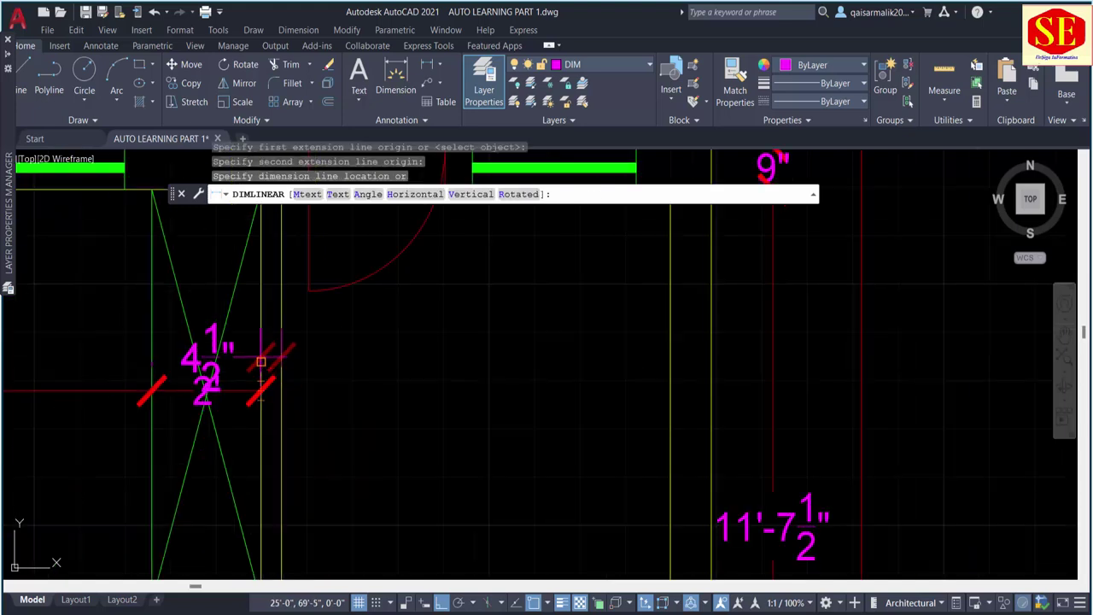
key("Escape")
key("Return")
left_click(279, 391)
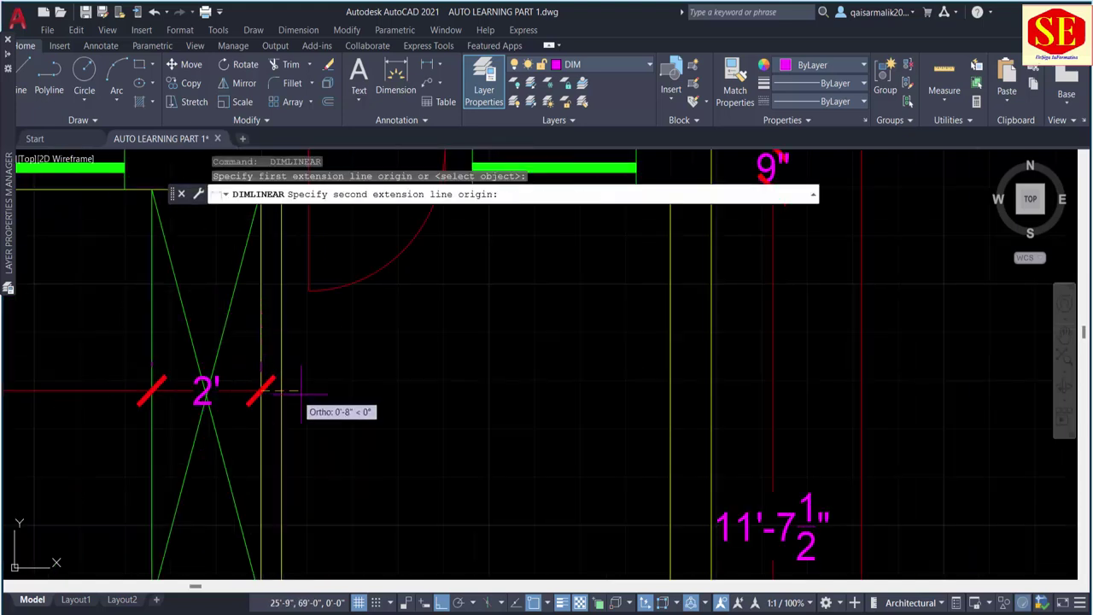
left_click(261, 391)
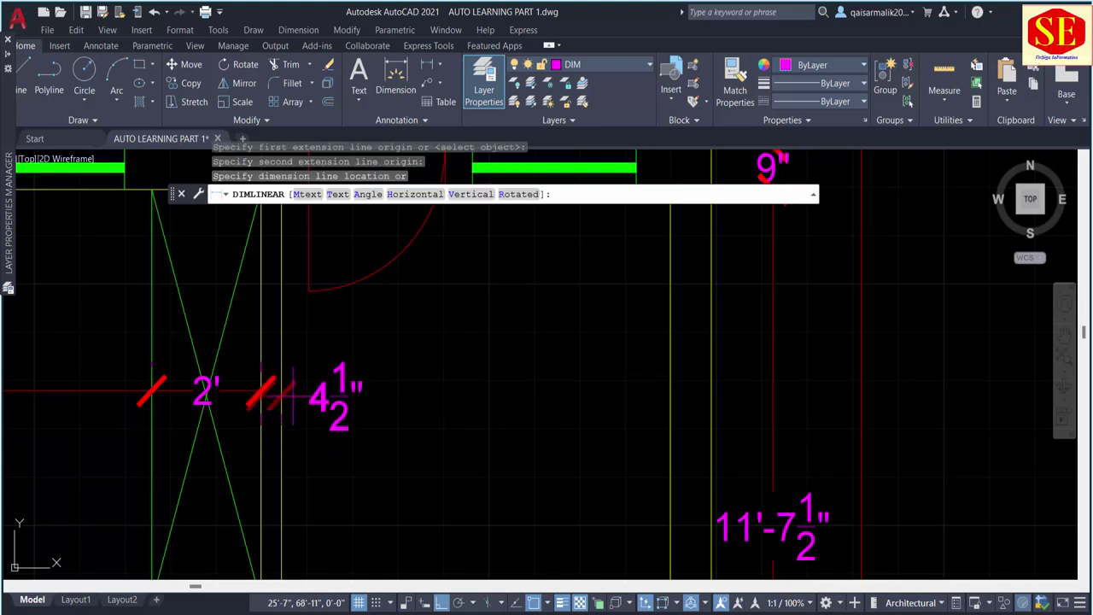
left_click(292, 391)
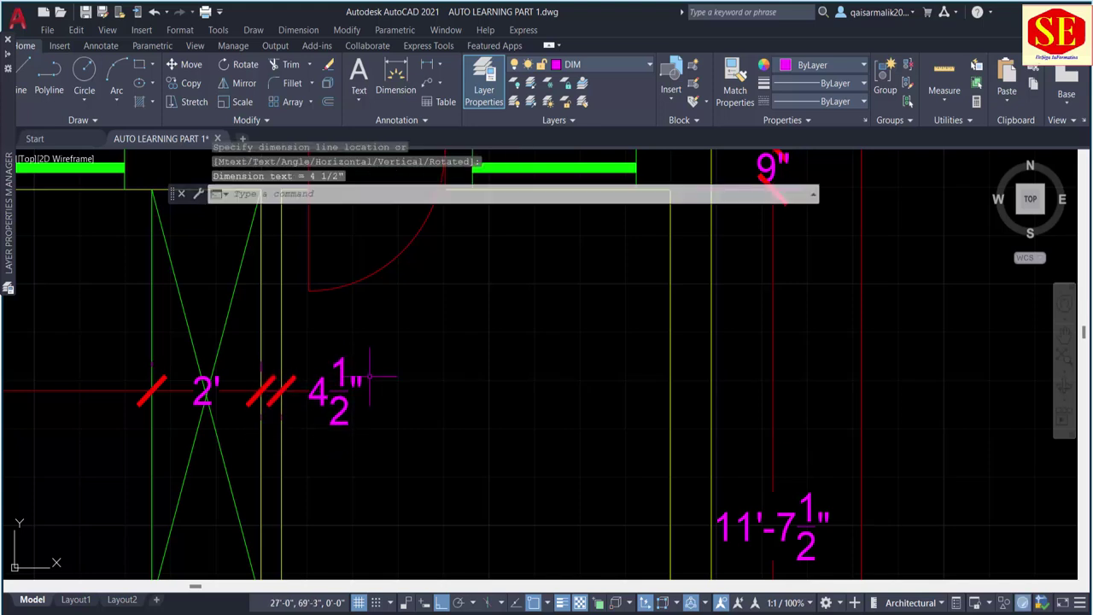
key("Return")
left_click(281, 391)
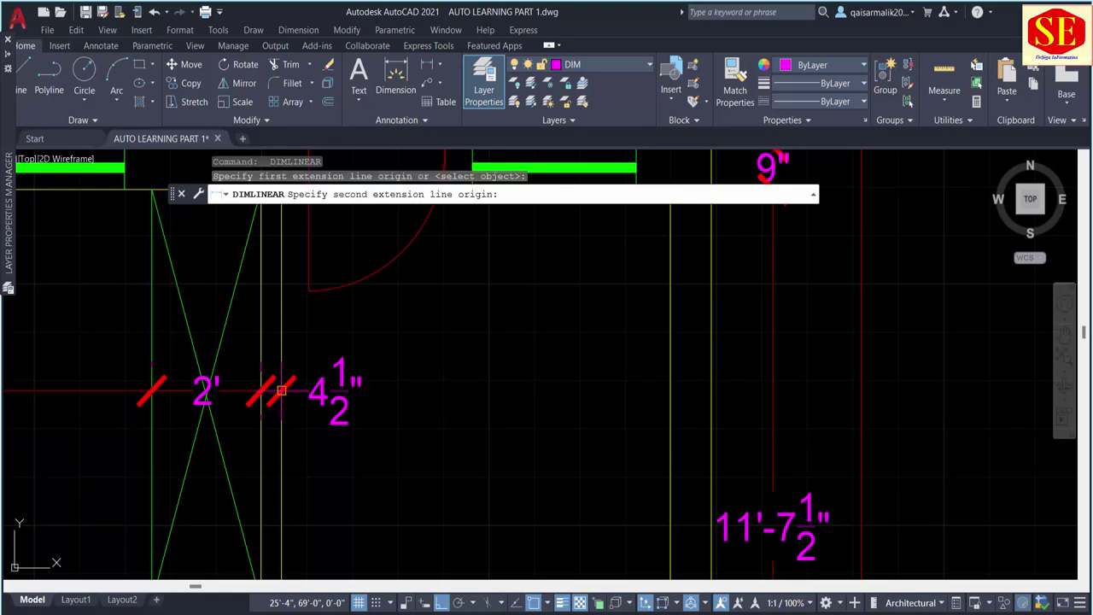
left_click(669, 391)
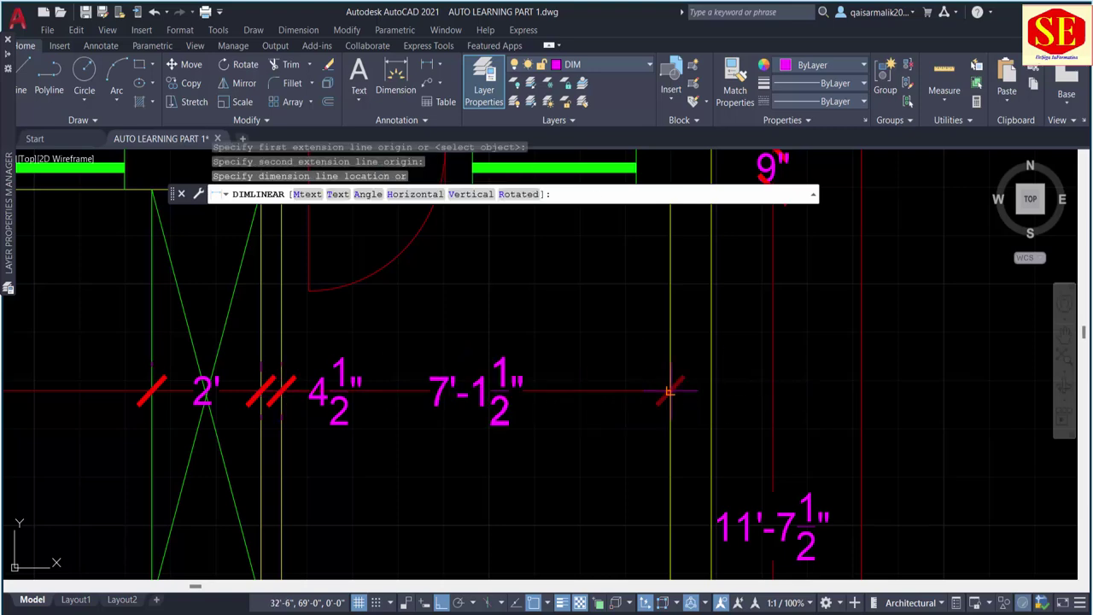
left_click(669, 391)
scroll(521, 346, "down", 5)
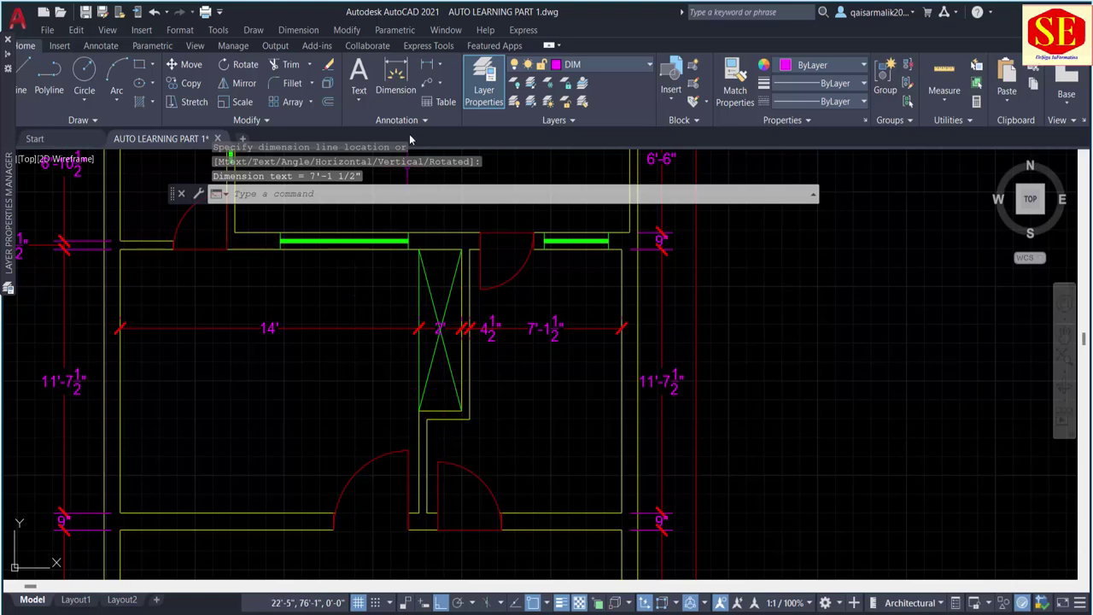
Step: Add vertical 4'-6" door-opening and 7'-1½" shaft-side dimensions on the central wall
key("space")
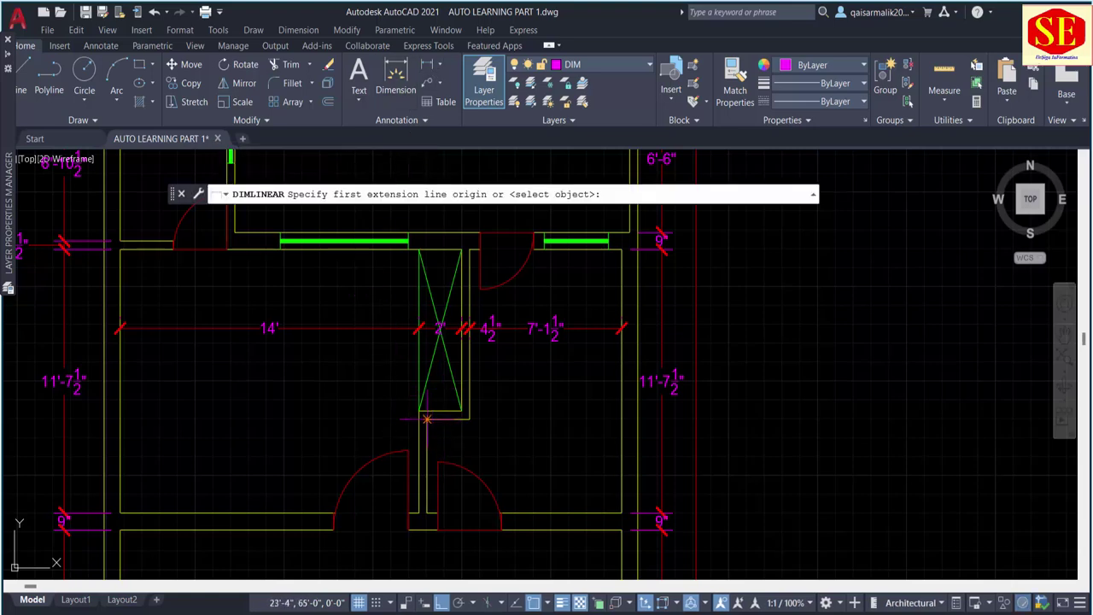
left_click(420, 411)
left_click(408, 482)
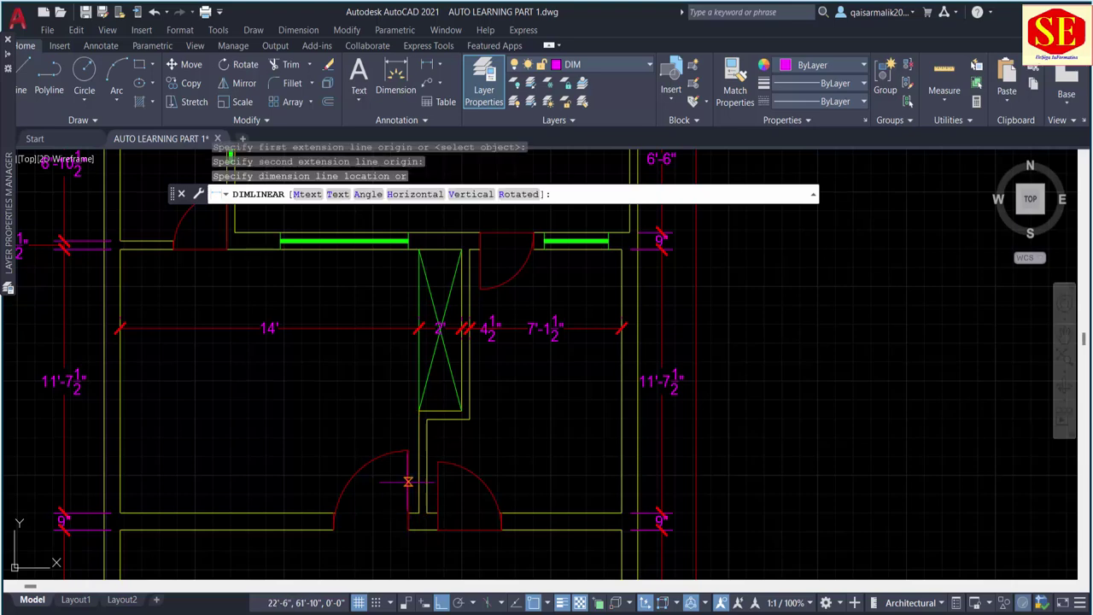
left_click(406, 470)
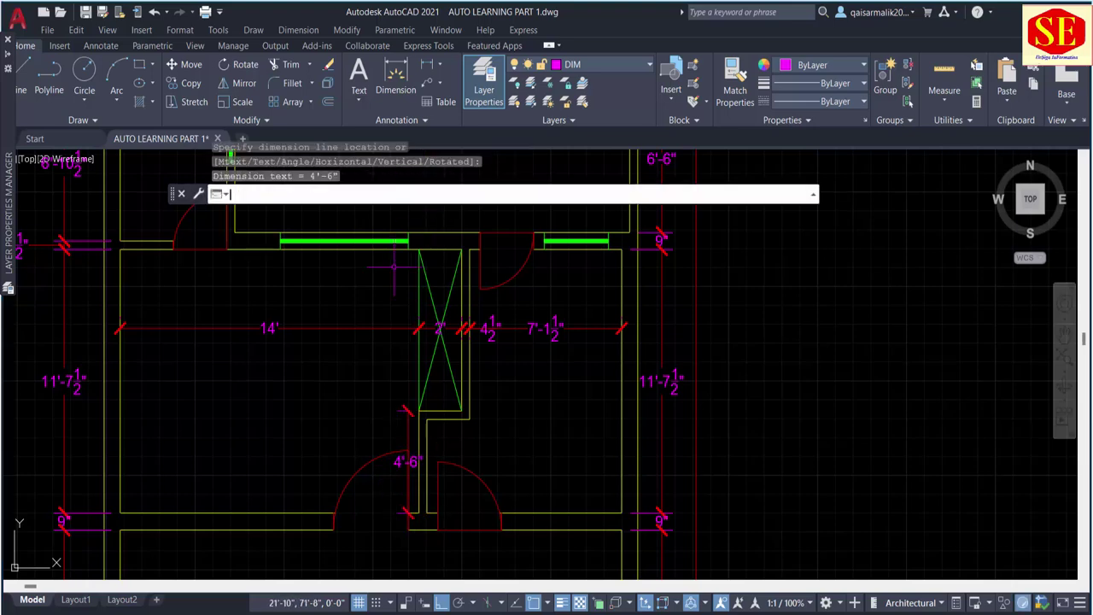
key("space")
left_click(421, 401)
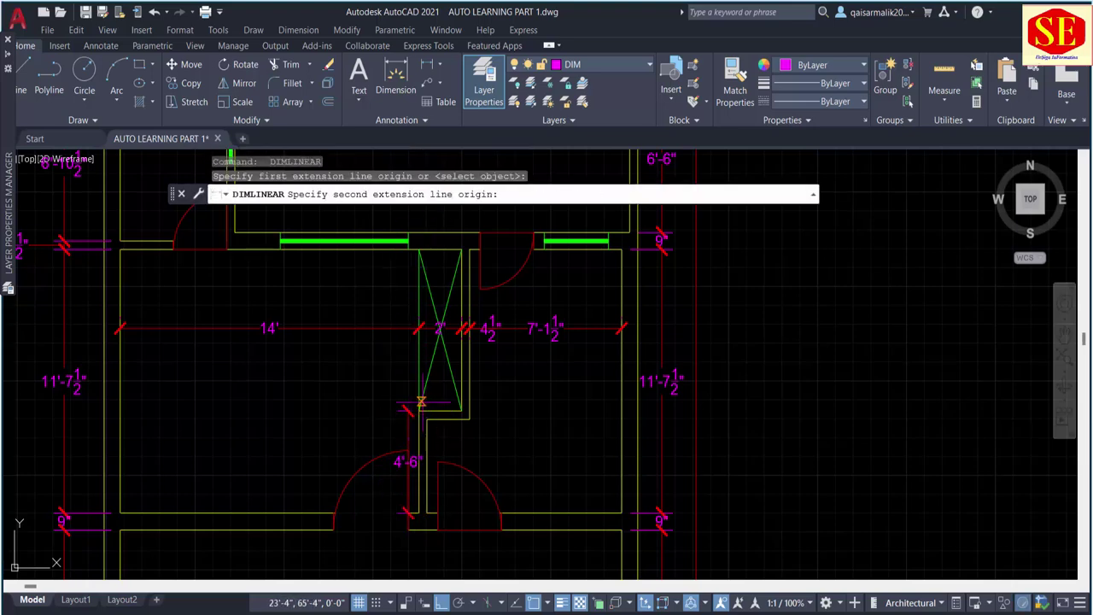
left_click(419, 249)
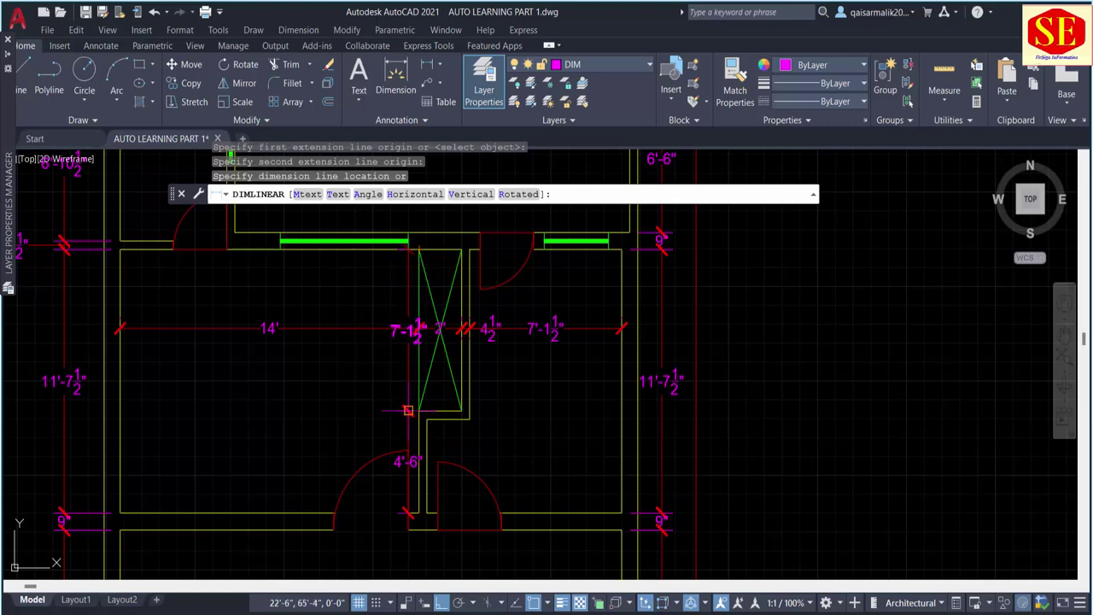
left_click(408, 411)
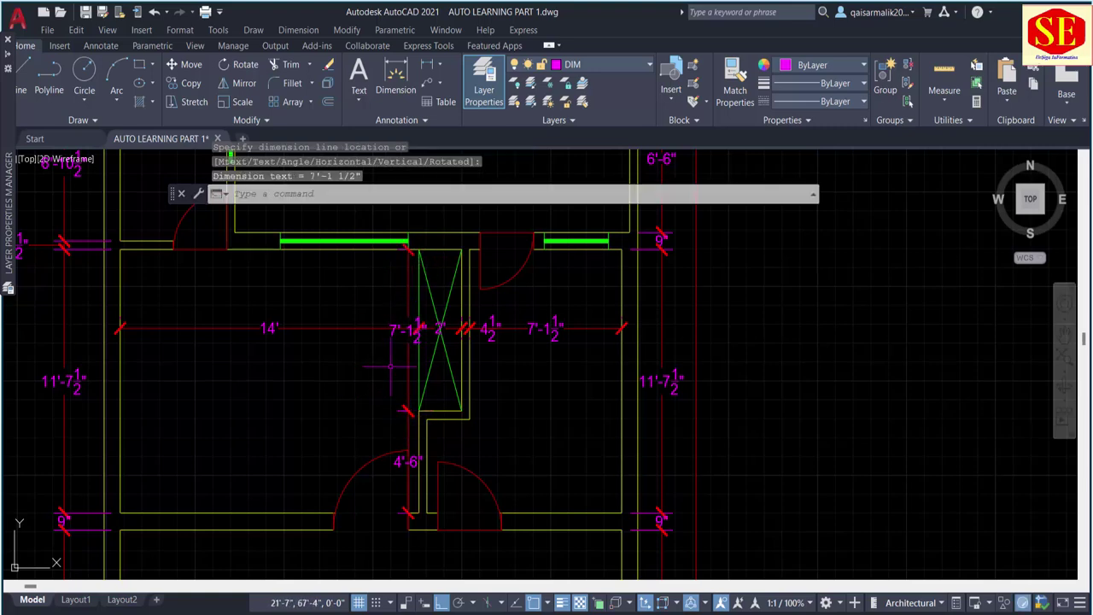
key("Escape")
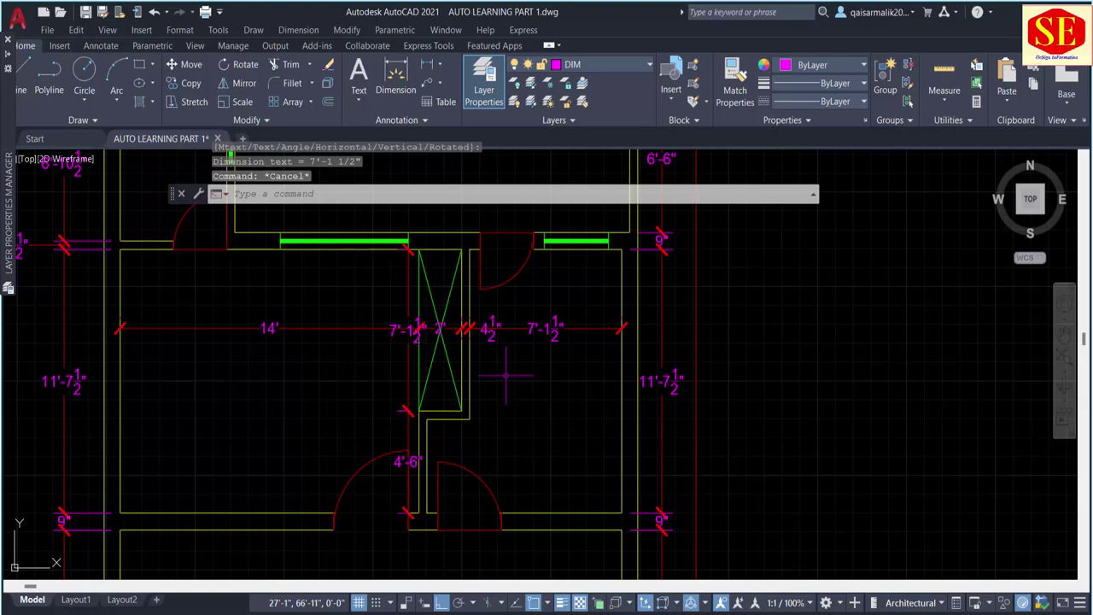
middle_click_drag(329, 374, 353, 361)
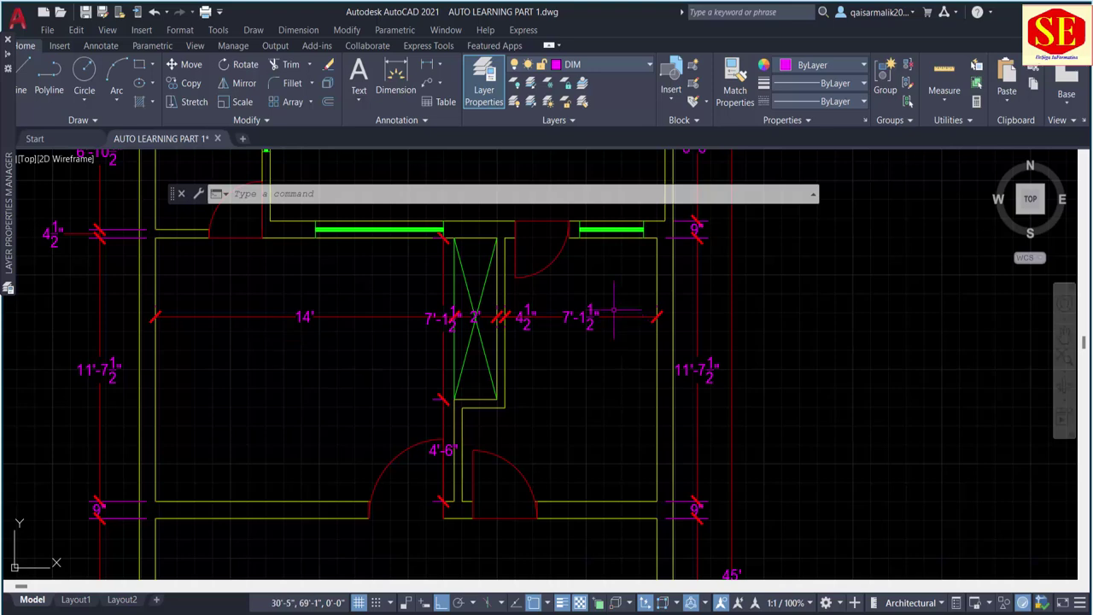
middle_click_drag(613, 310, 600, 341)
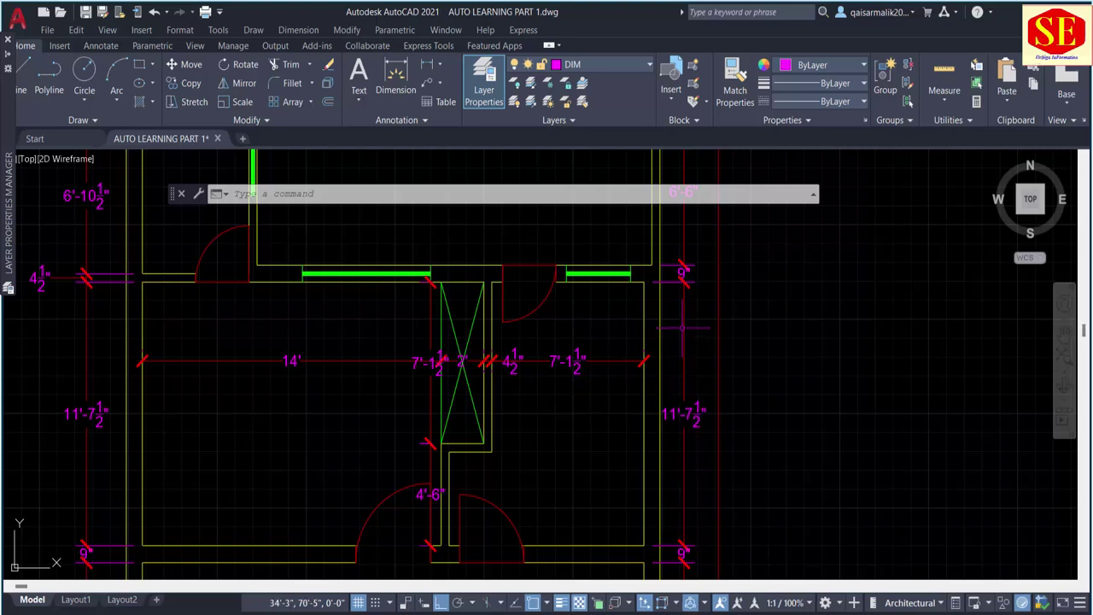
middle_click_drag(687, 488, 684, 330)
scroll(685, 329, "down", 2)
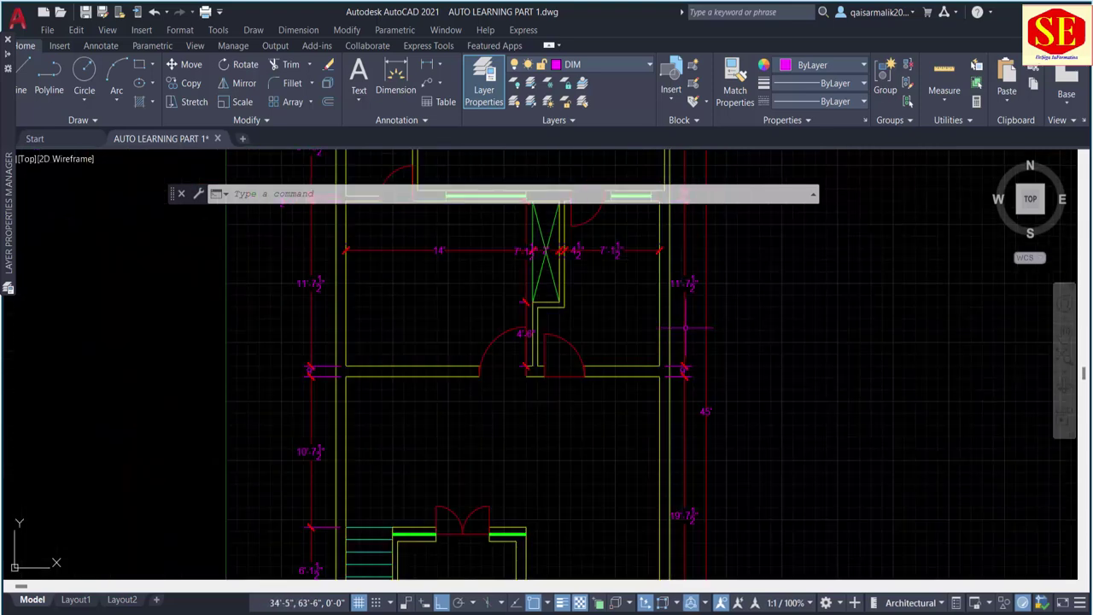
Step: Add a vertical 10'-7½" room dimension and a horizontal 23'-6" dimension in the lower rooms
left_click(402, 78)
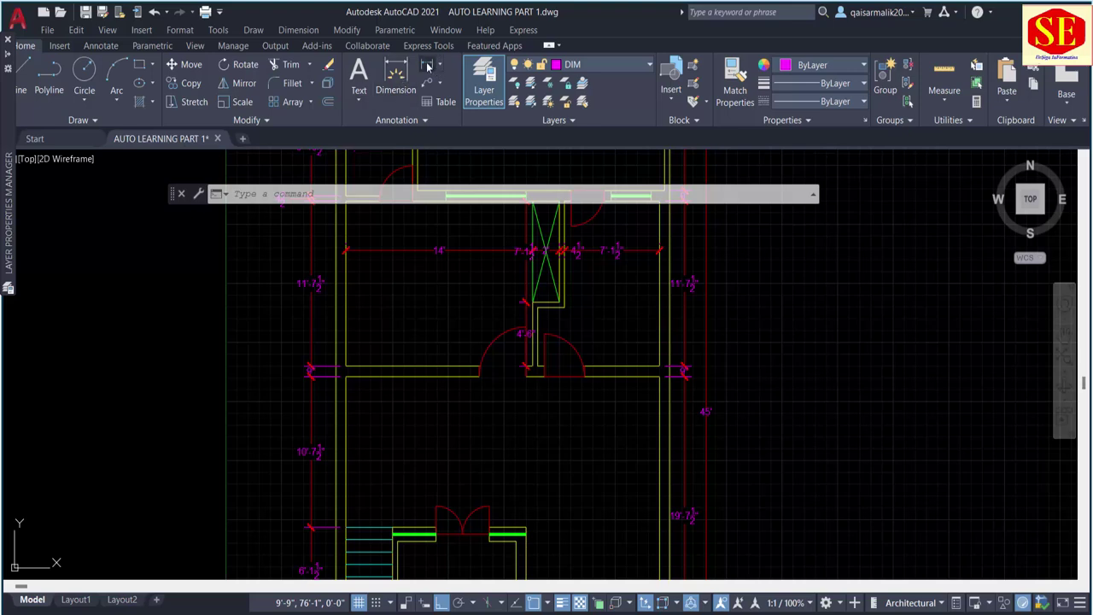
left_click(413, 373)
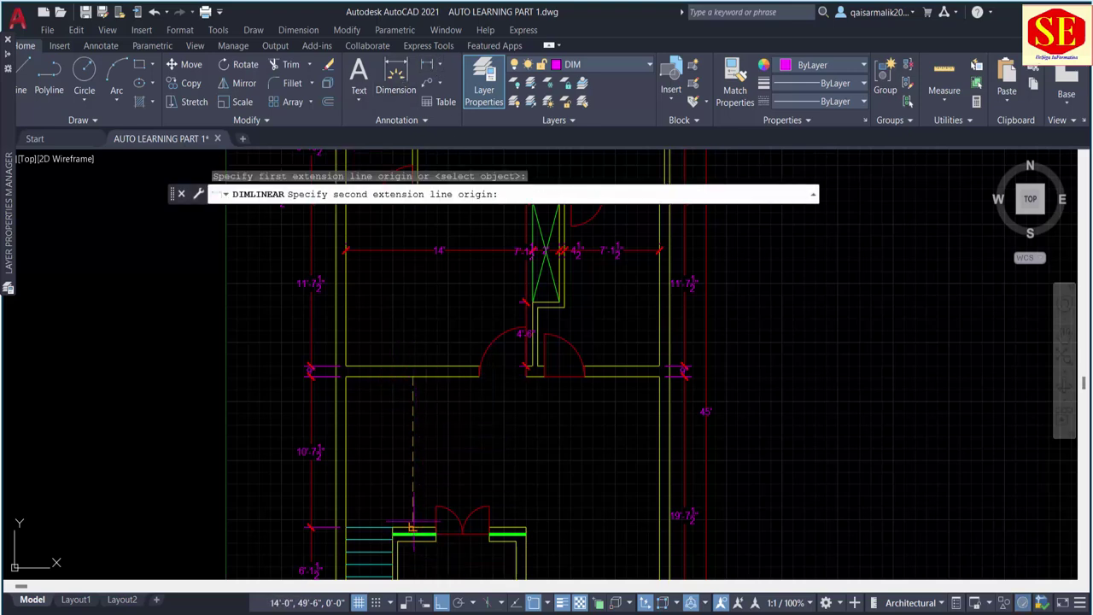
left_click(412, 529)
left_click(413, 451)
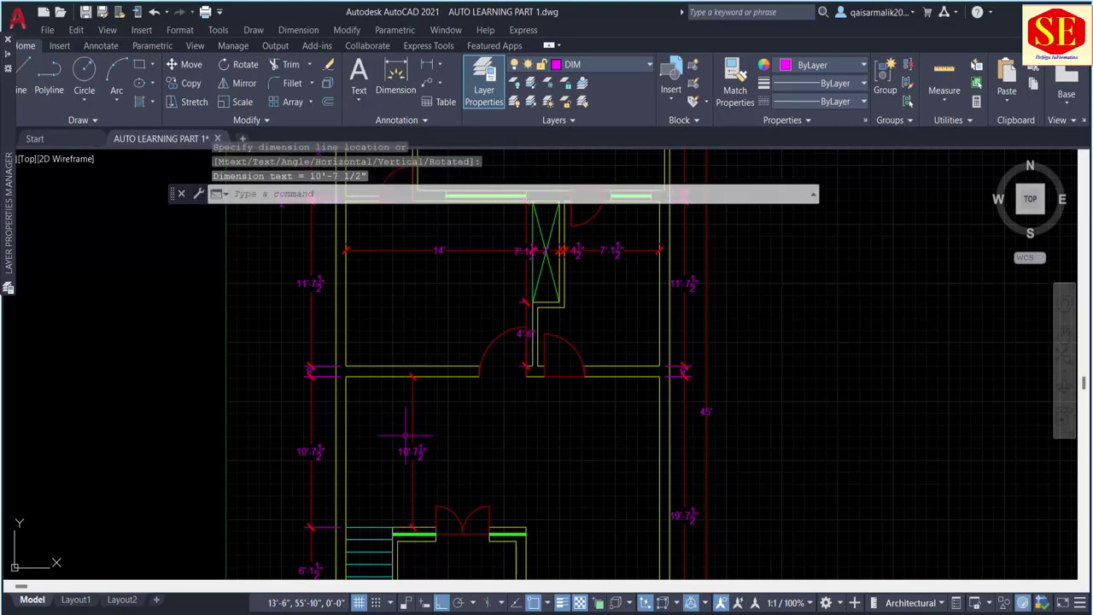
key("Return")
left_click(346, 404)
left_click(658, 405)
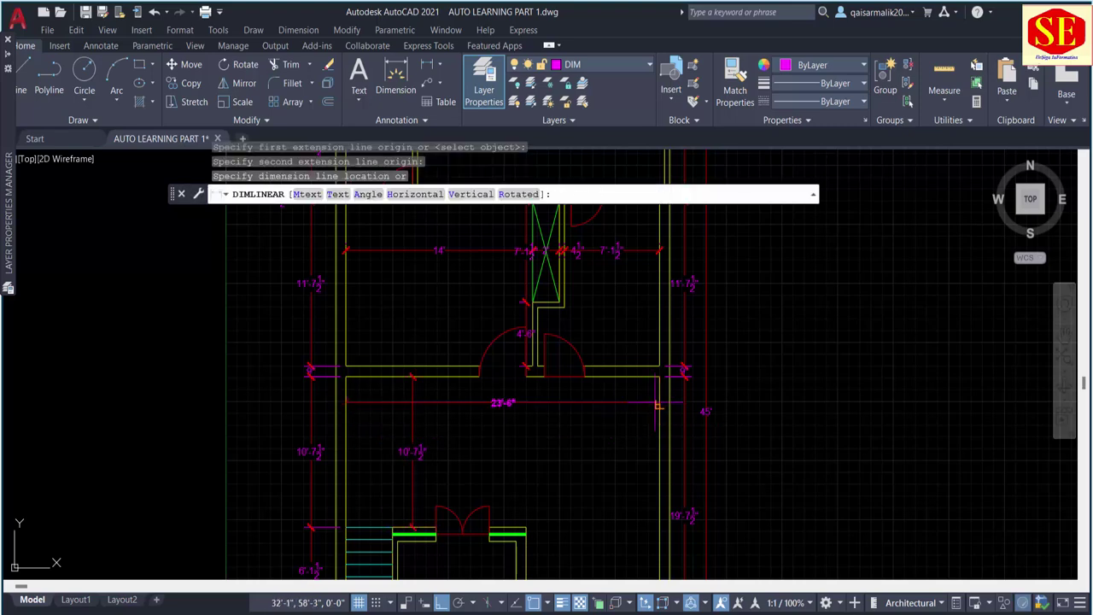
left_click(632, 414)
middle_click_drag(634, 476, 584, 304)
Step: Add a horizontal 10' dimension and a vertical 9' dimension beside the wall
key("Return")
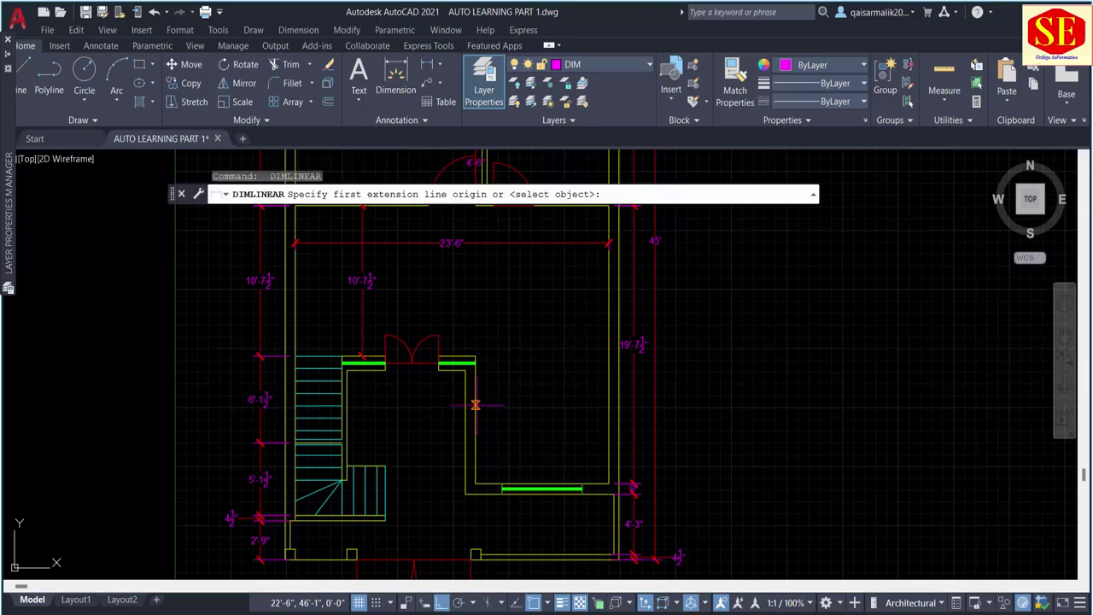
left_click(475, 407)
left_click(607, 408)
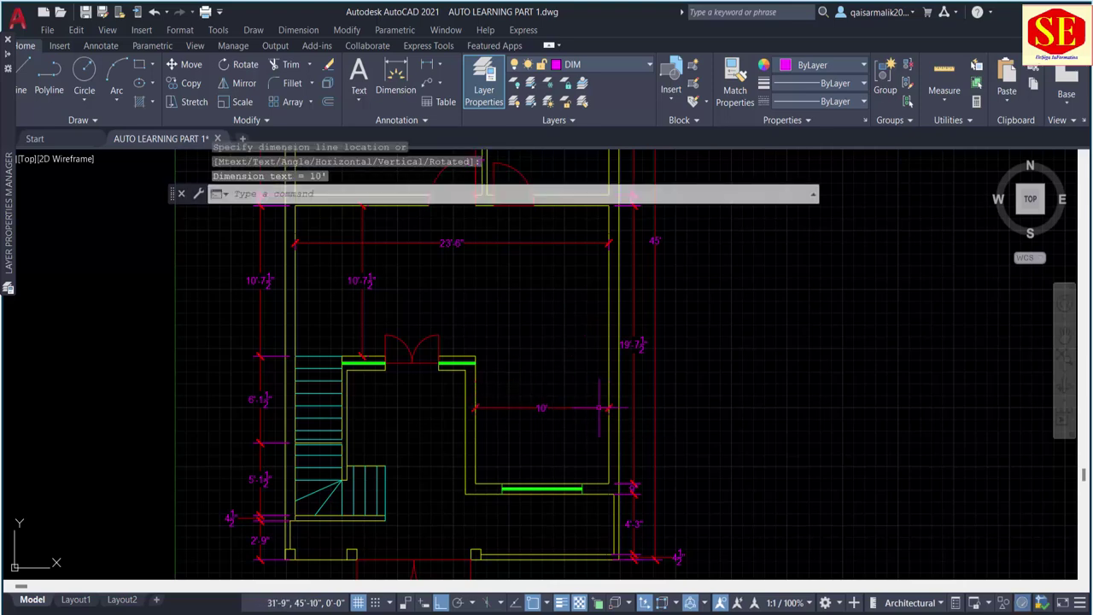
left_click(568, 408)
key("Return")
left_click(475, 355)
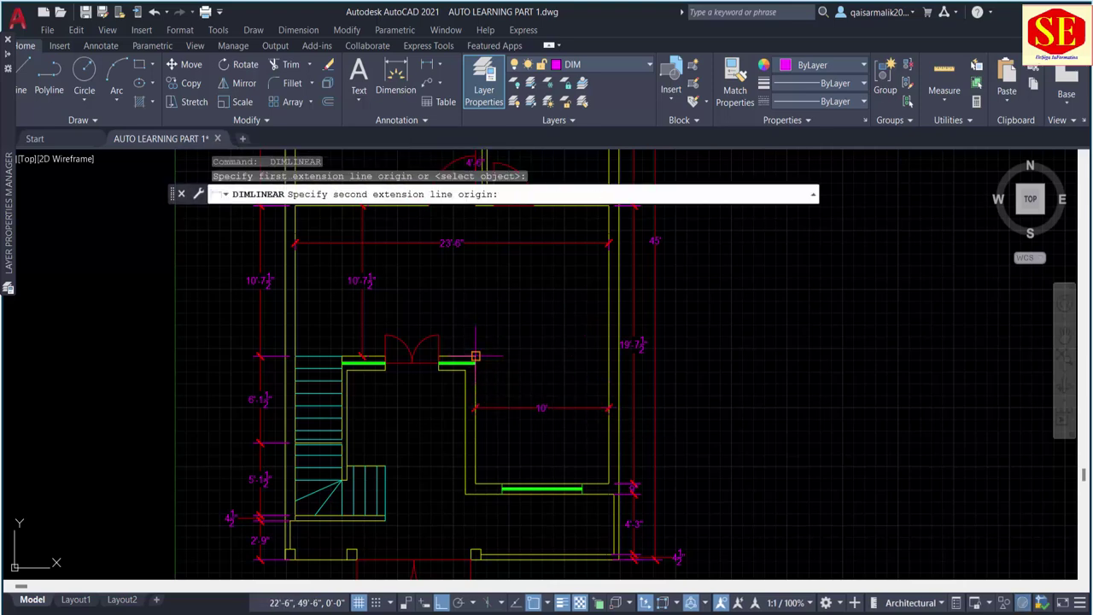
left_click(476, 483)
left_click(501, 420)
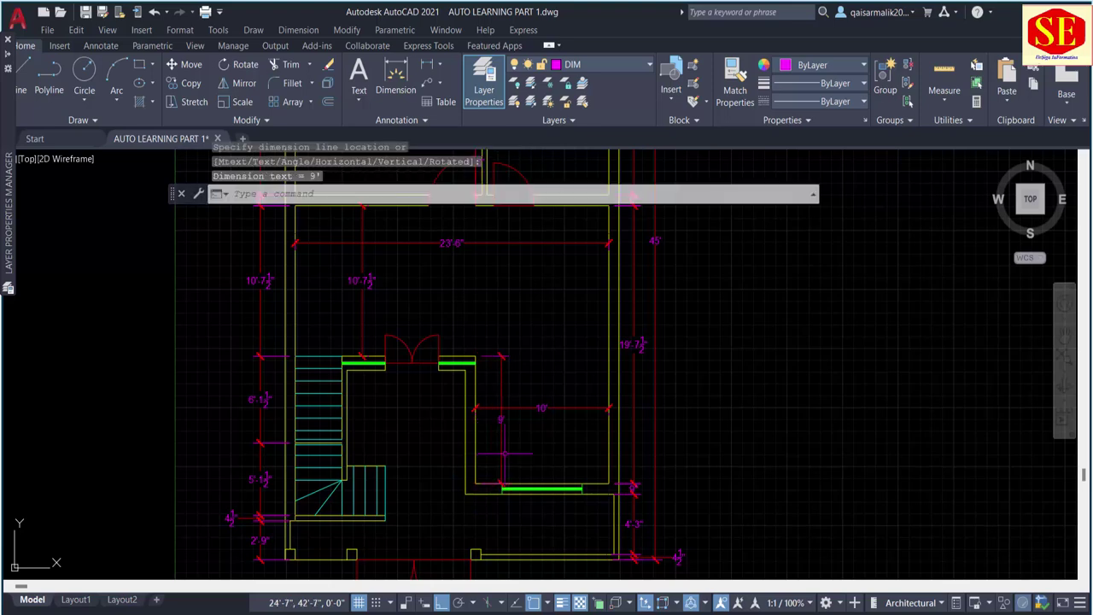
middle_click_drag(585, 420, 585, 386)
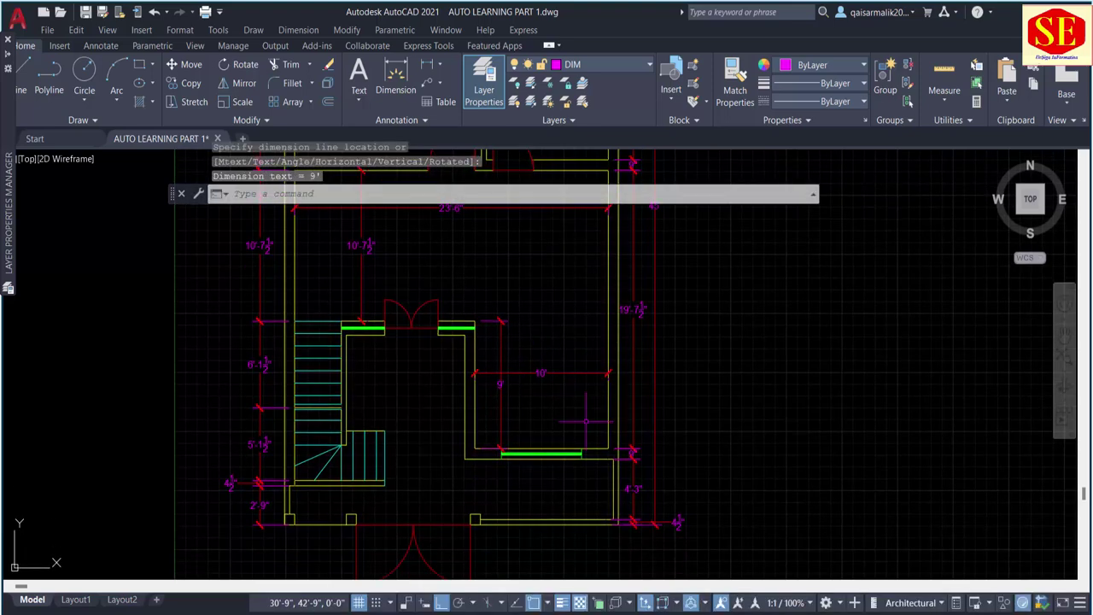
Step: Dimension the bottom wall at 11'-1½" and the stair room at 8'-10½"
key("Return")
middle_click_drag(597, 523, 607, 445)
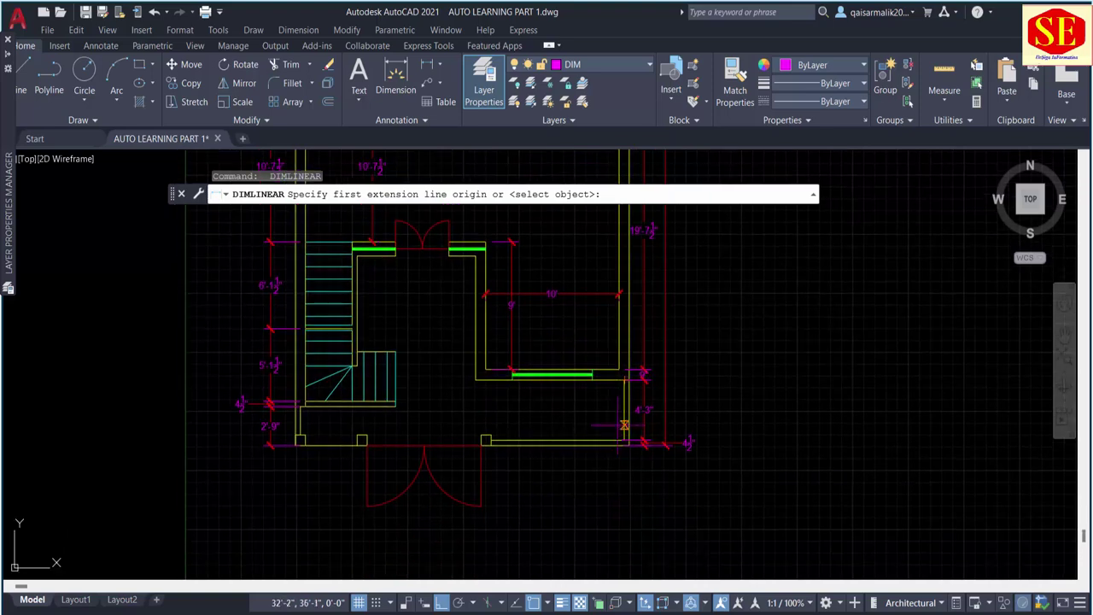
scroll(626, 373, "up", 2)
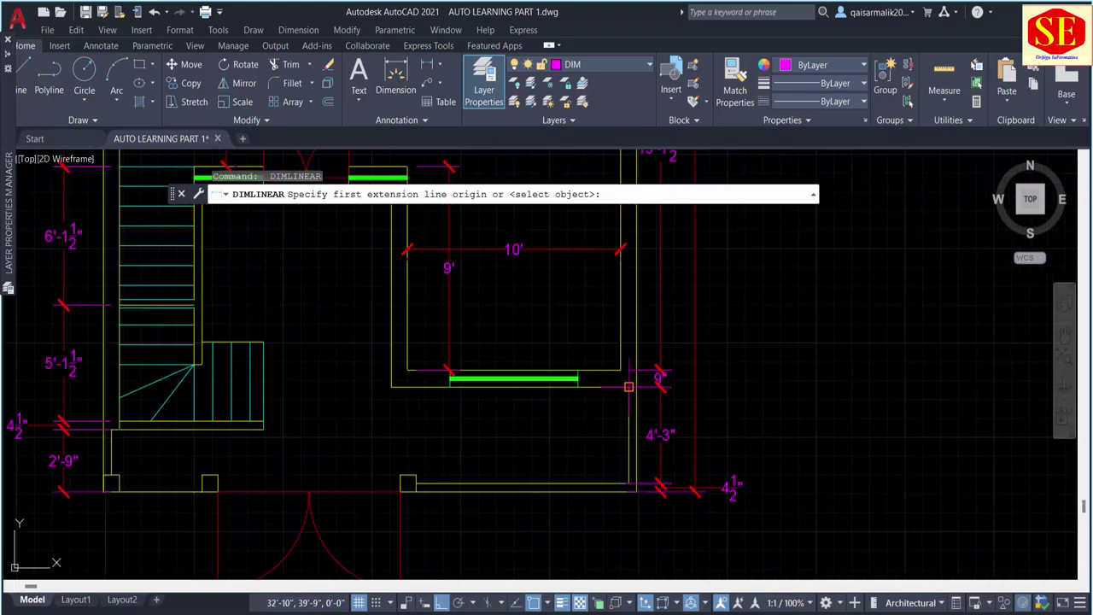
left_click(628, 387)
left_click(389, 387)
left_click(498, 410)
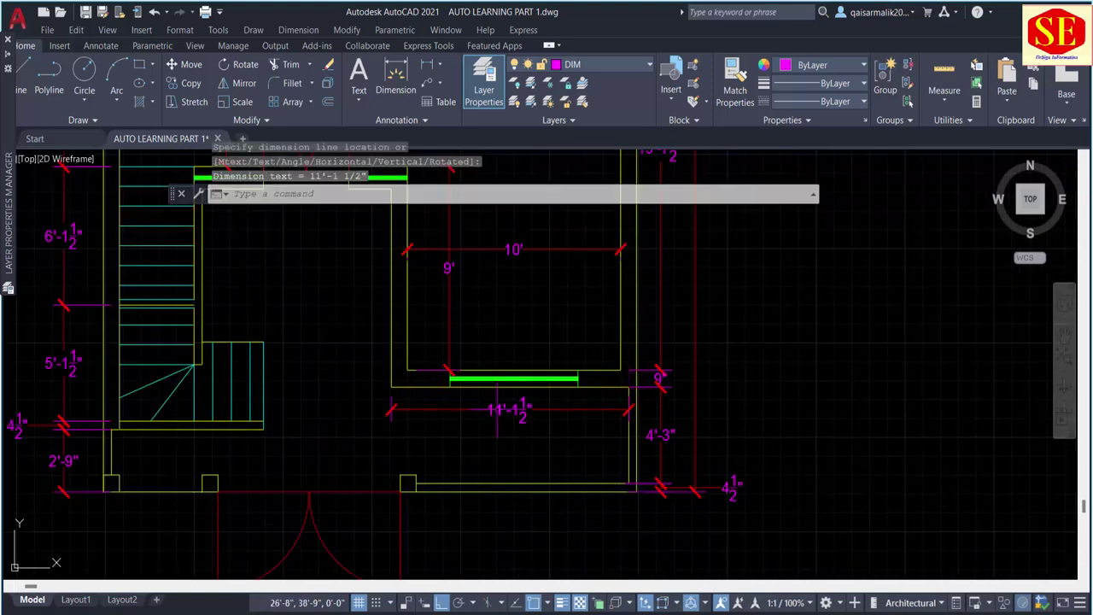
middle_click_drag(445, 371, 468, 499)
middle_click_drag(397, 385, 445, 389)
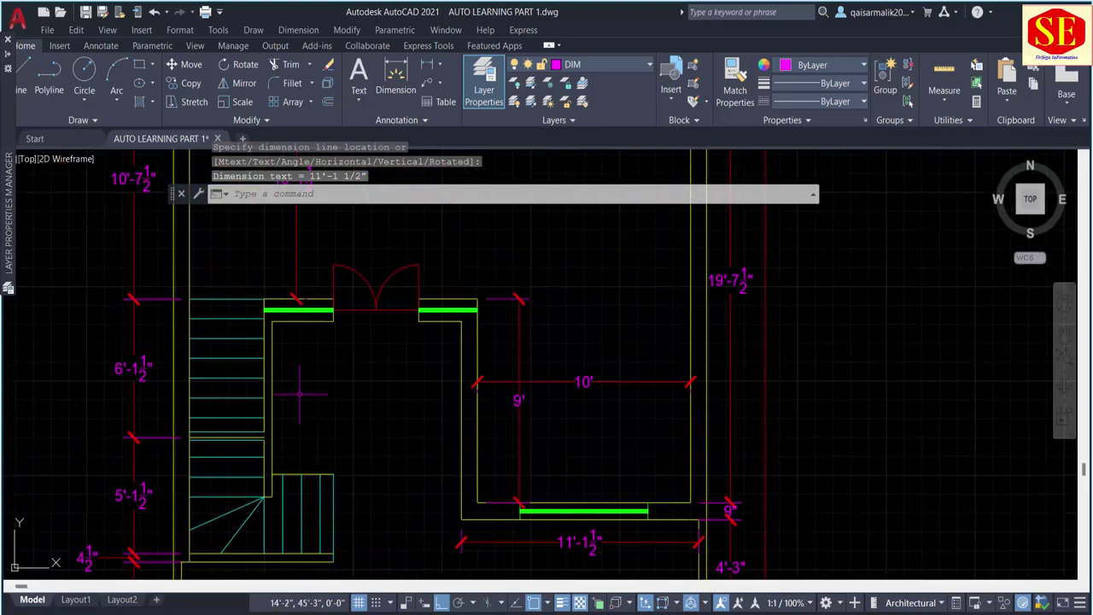
key("Return")
left_click(272, 403)
left_click(461, 404)
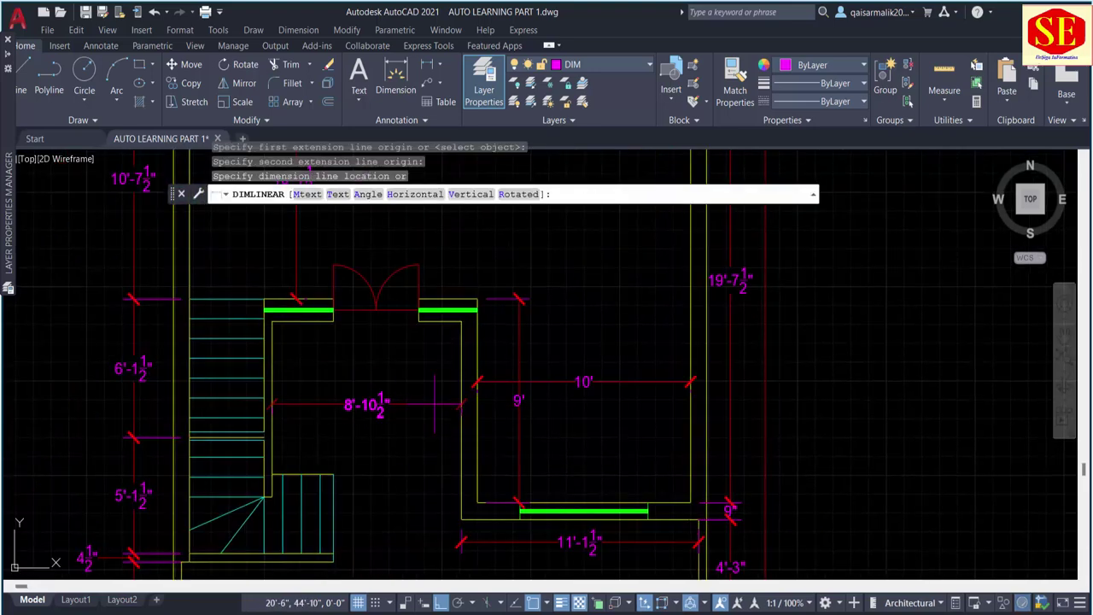
left_click(435, 402)
Step: Add the vertical 13'-4½" dimension to the door opening
key("Return")
left_click(431, 282)
scroll(438, 383, "down", 2)
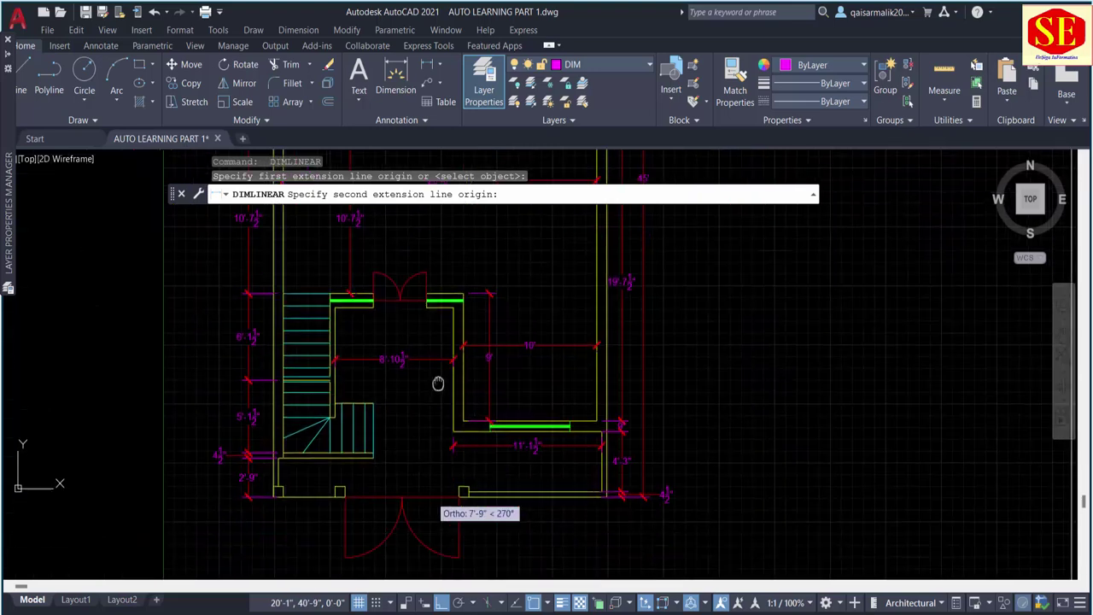
middle_click_drag(438, 383, 442, 329)
left_click(434, 442)
left_click(429, 358)
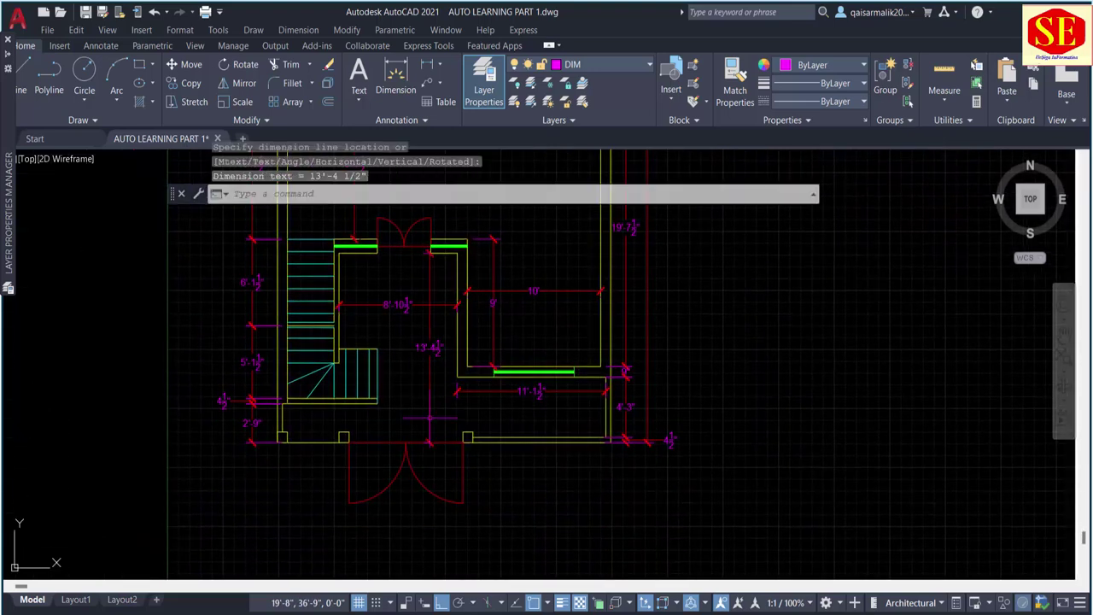
middle_click_drag(339, 175, 356, 479)
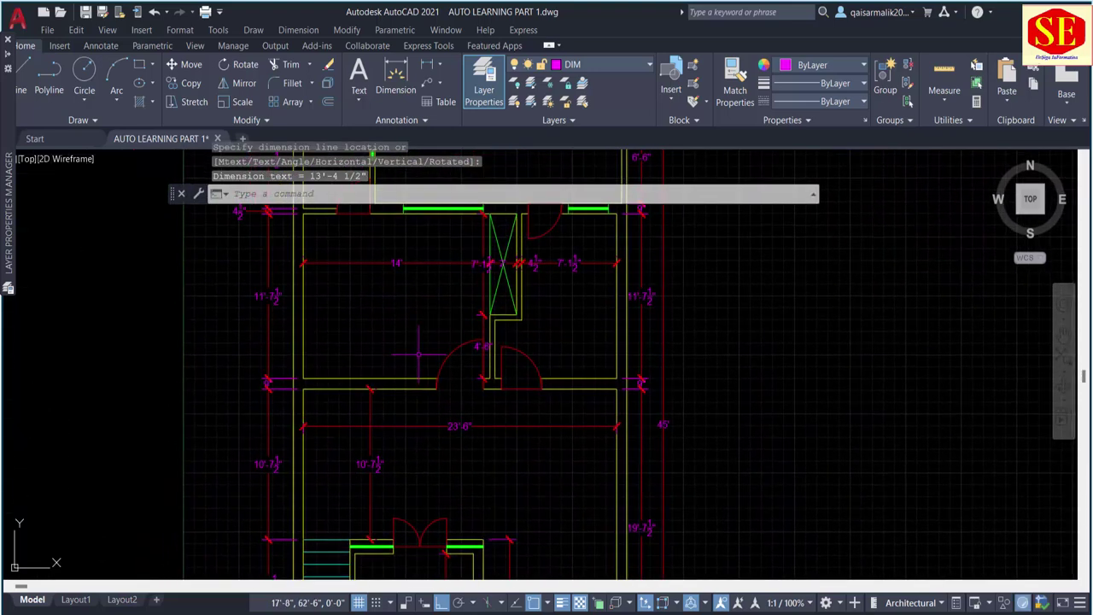
scroll(425, 376, "down", 2)
scroll(419, 358, "down", 2)
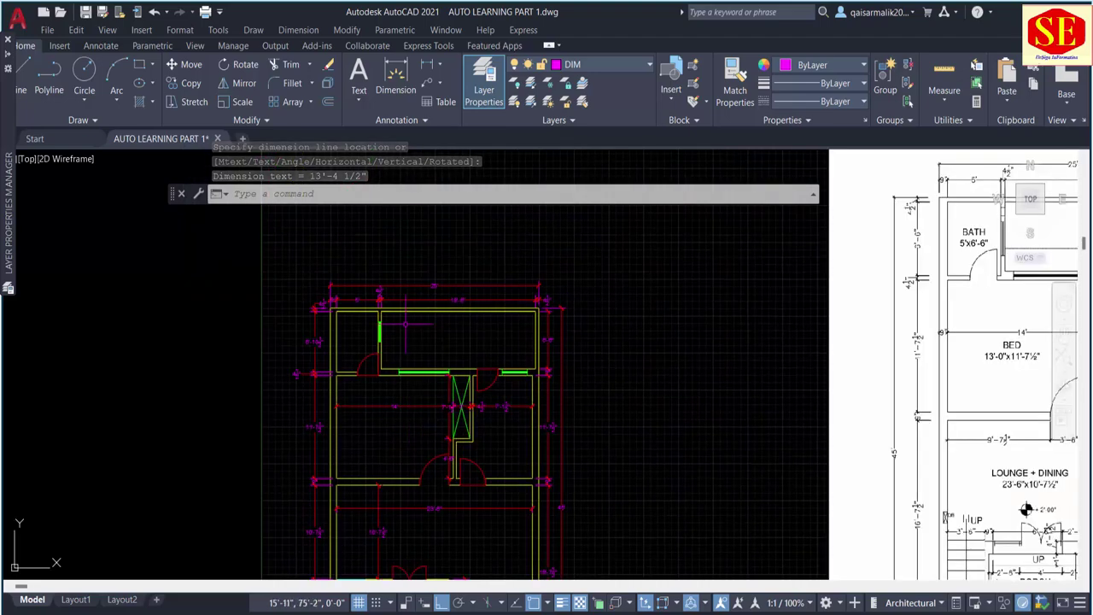
key("Escape")
middle_click_drag(807, 251, 542, 354)
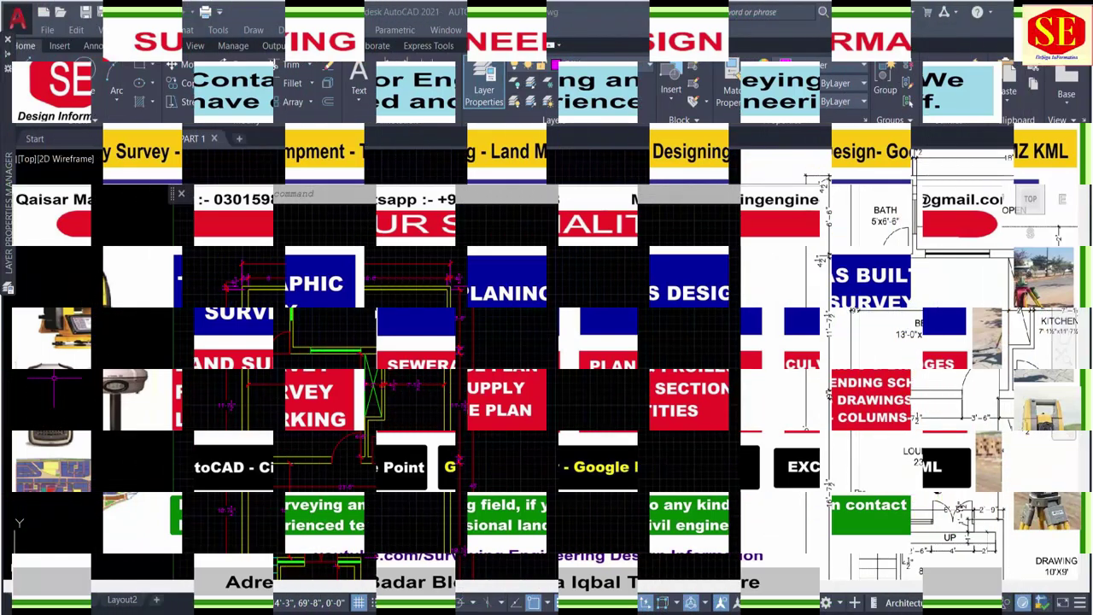
Step: Save the drawing and start multiline text with T
key("Escape")
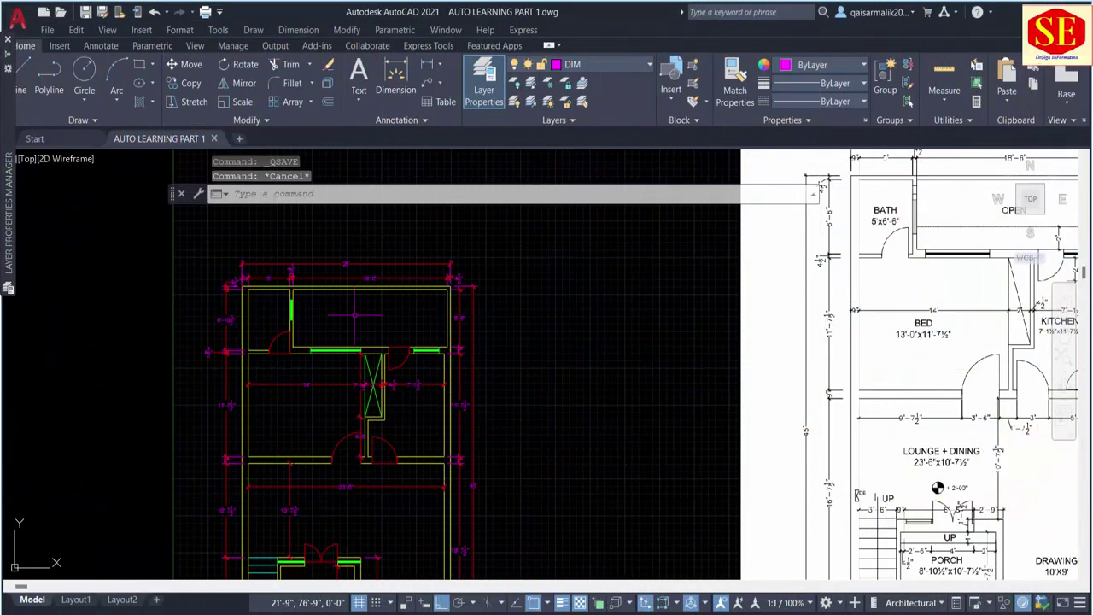
type("T")
key("Return")
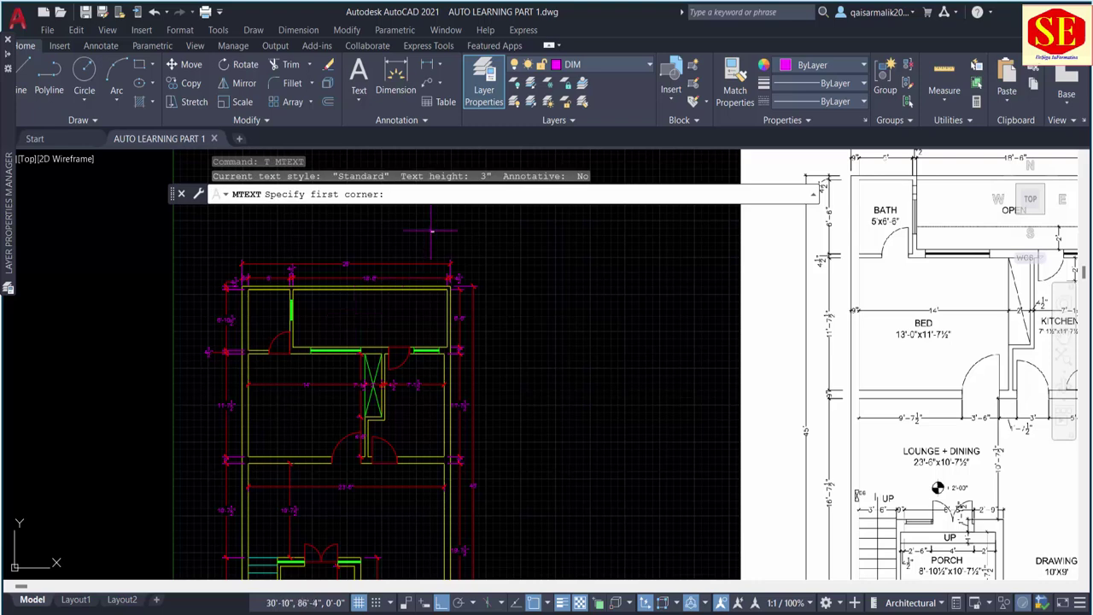
Step: Place a multiline text box with the capitalized label OPEN beside the plan's top
left_click(517, 285)
left_click(668, 331)
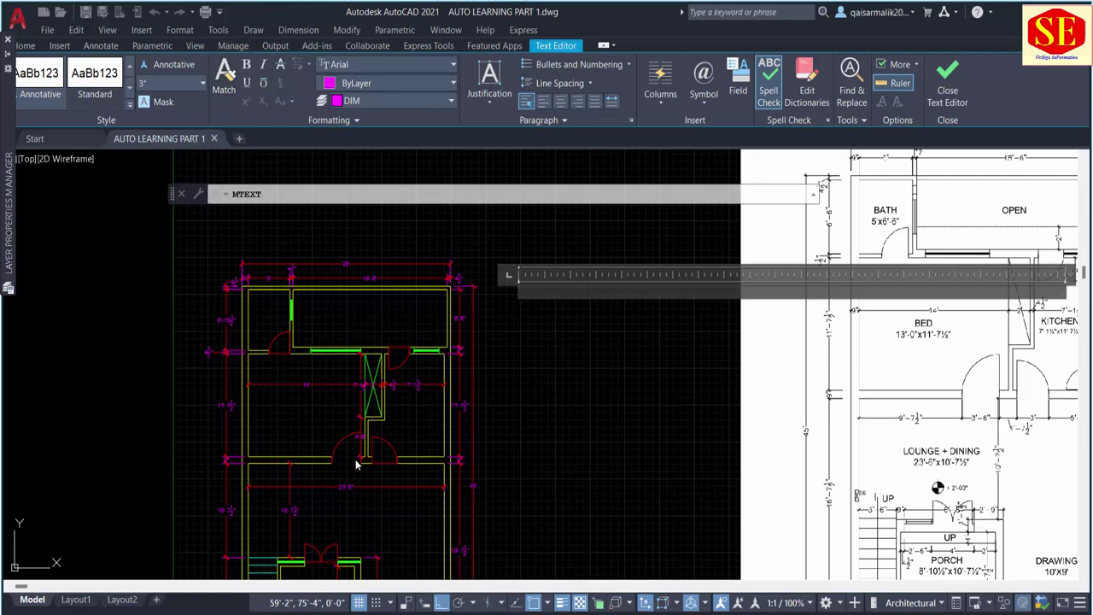
scroll(407, 484, "down", 2)
scroll(788, 333, "up", 2)
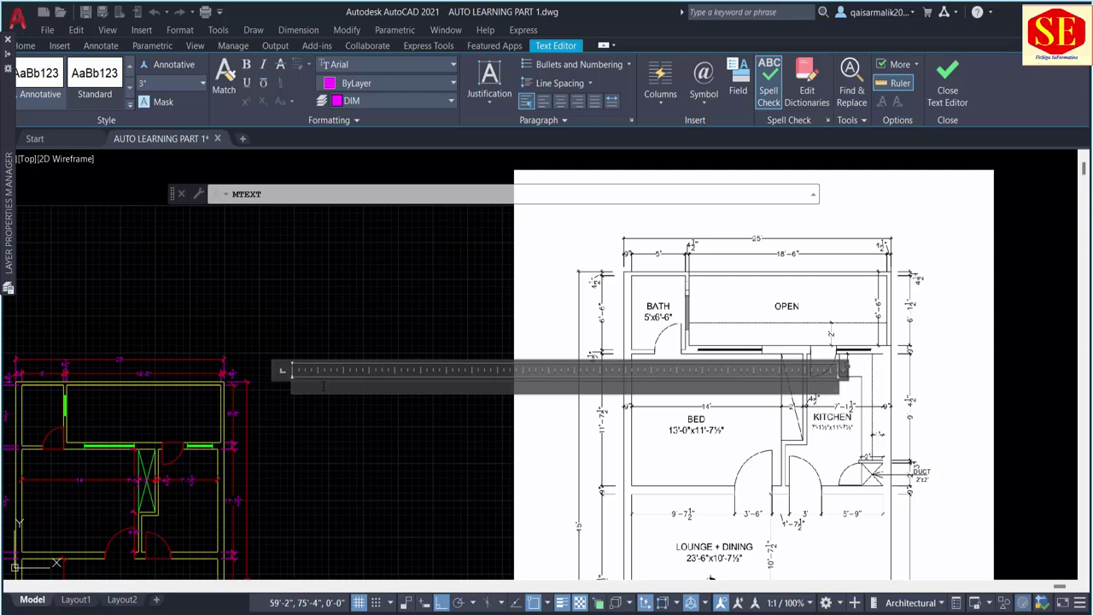
key("Caps_Lock")
type("OPEN")
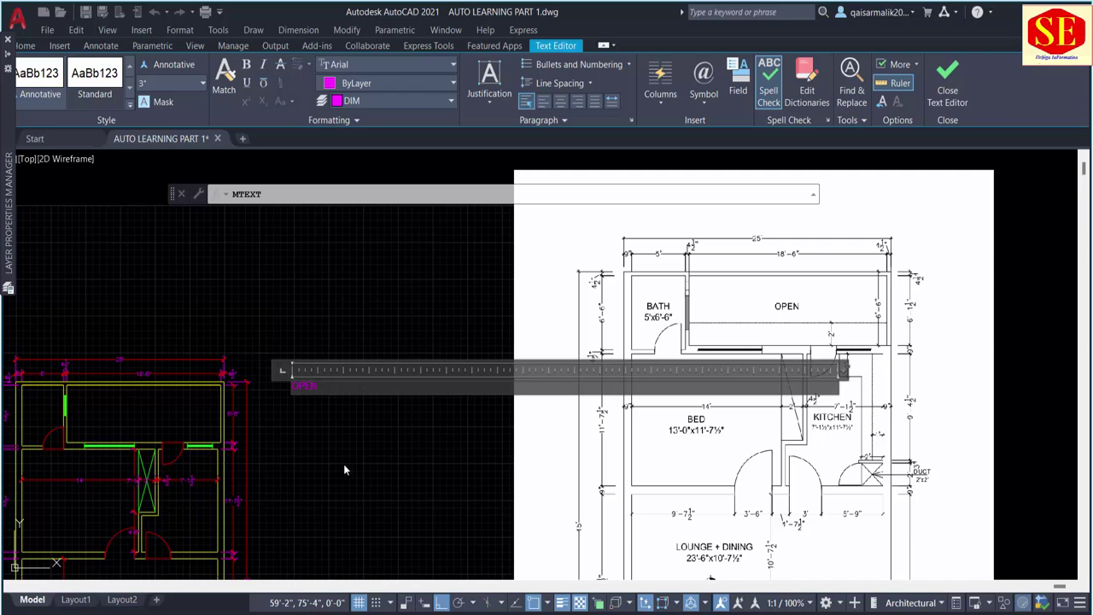
left_click_drag(328, 387, 77, 405)
left_click(203, 86)
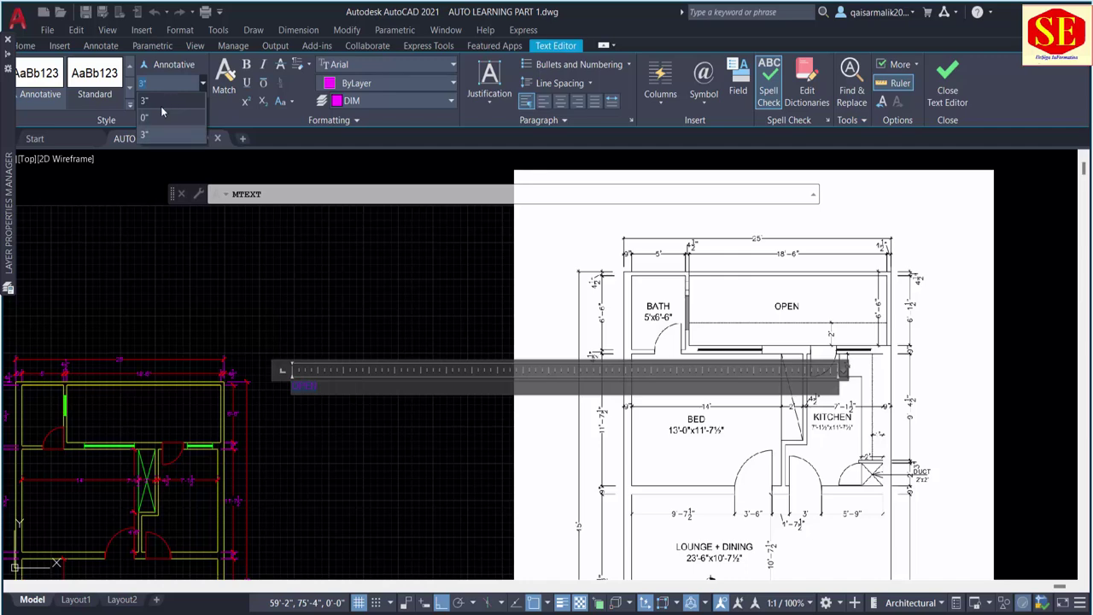
left_click(166, 83)
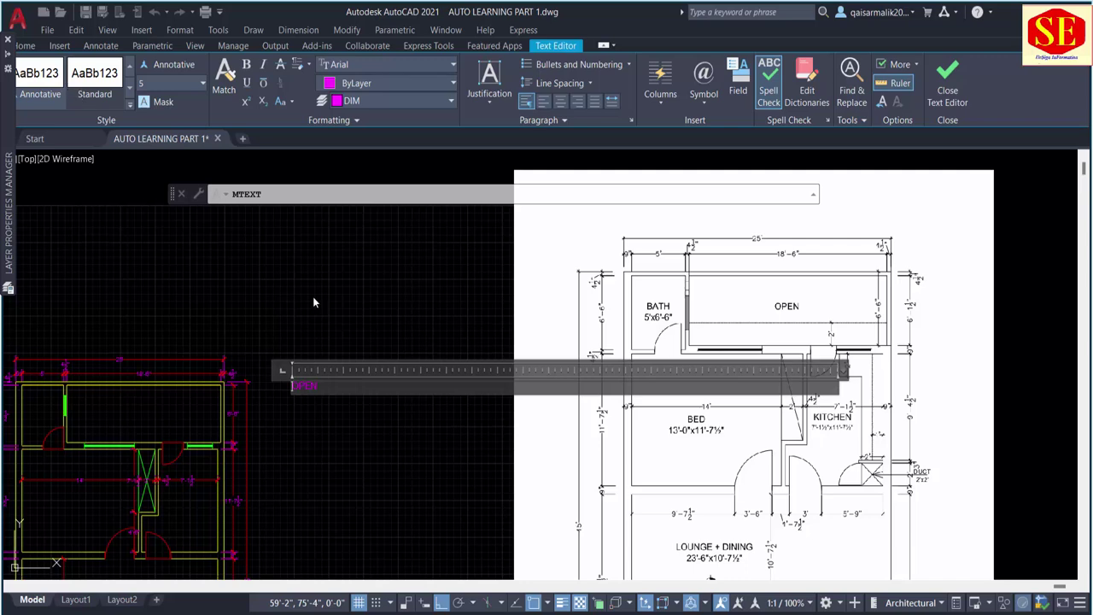
left_click(341, 385)
left_click(337, 442)
Step: Re-edit the OPEN label and set its text height to 5"
scroll(296, 380, "up", 4)
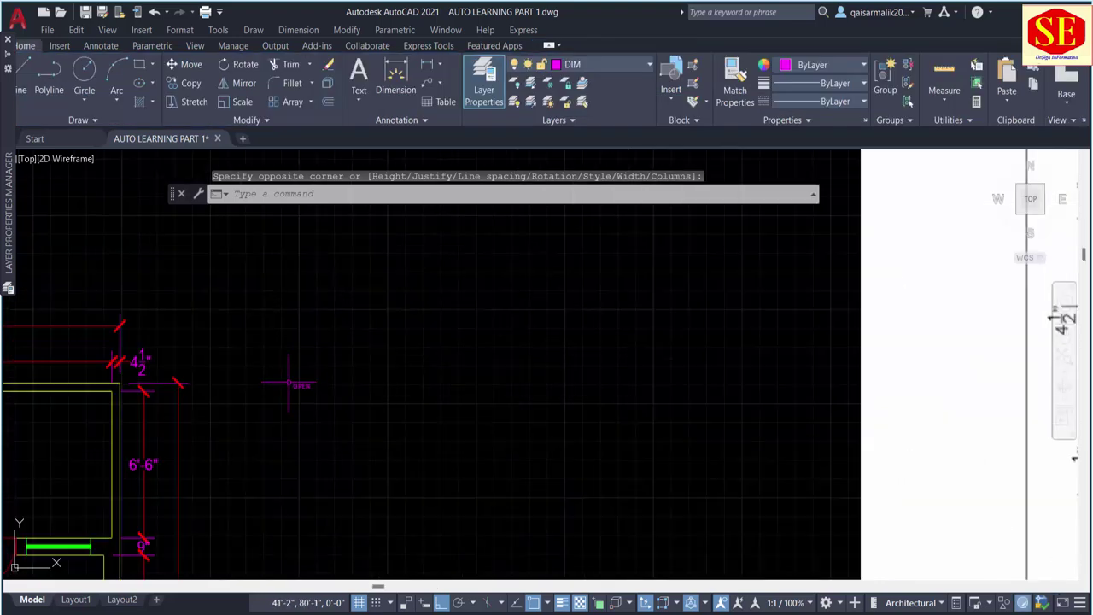
scroll(297, 385, "up", 2)
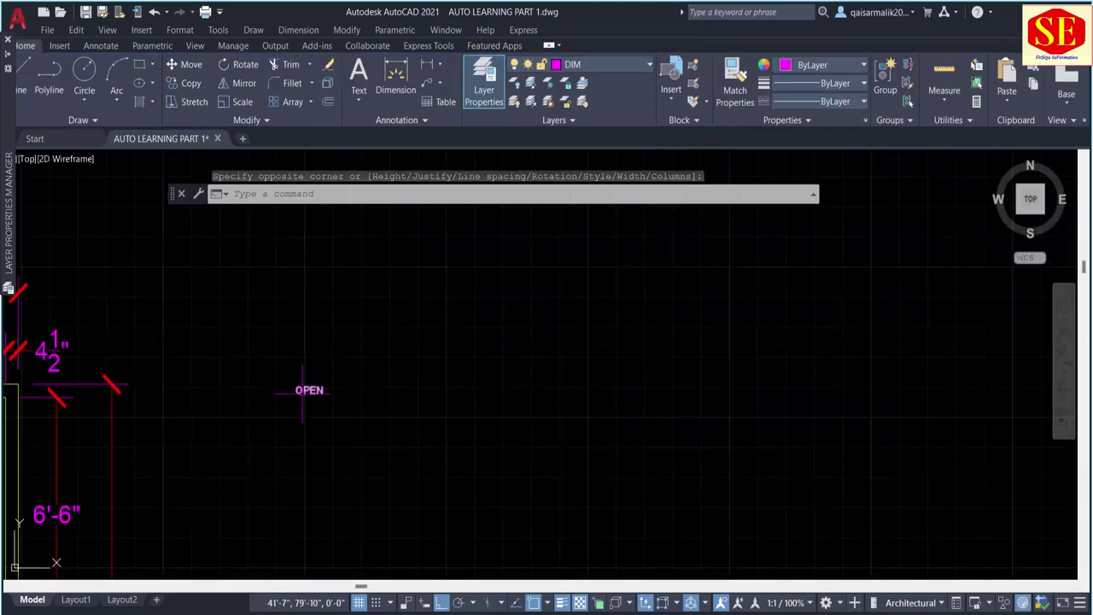
double_click(300, 386)
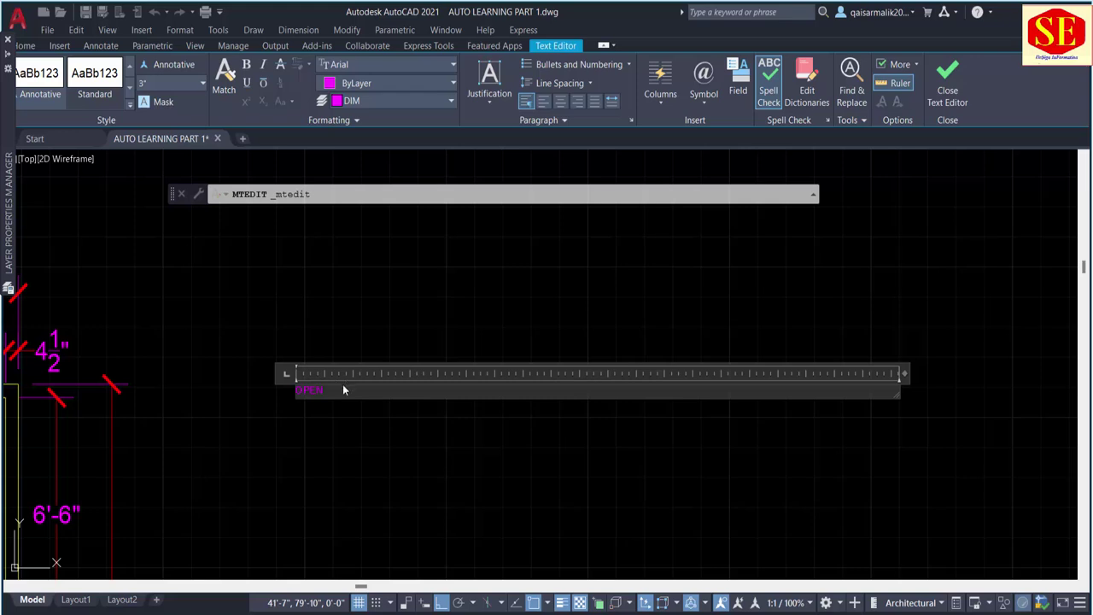
left_click_drag(343, 389, 262, 393)
left_click(204, 83)
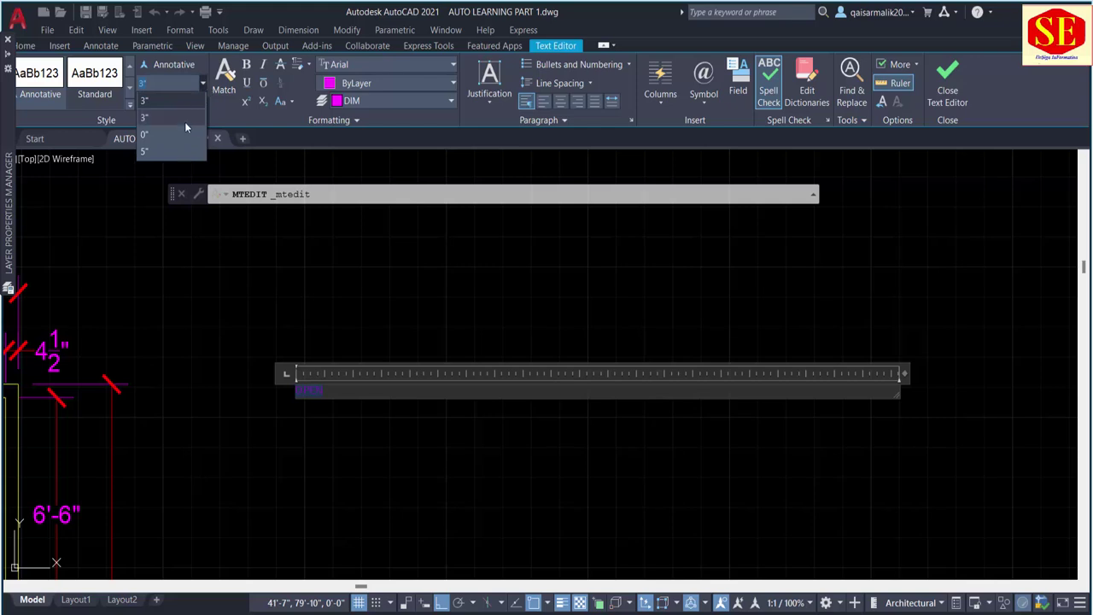
left_click(174, 151)
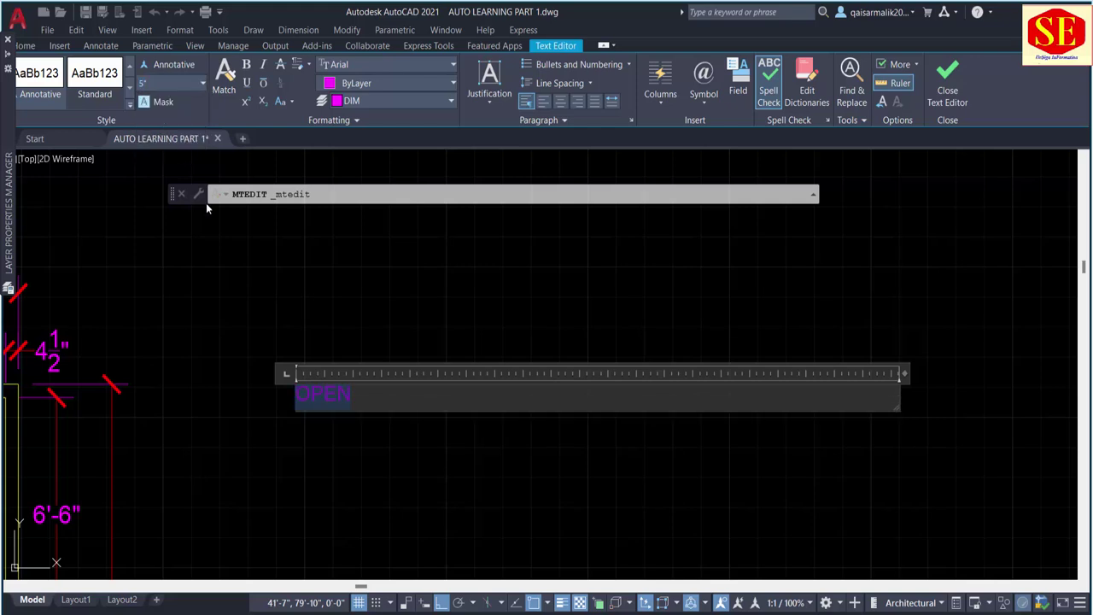
left_click(434, 338)
scroll(350, 338, "down", 2)
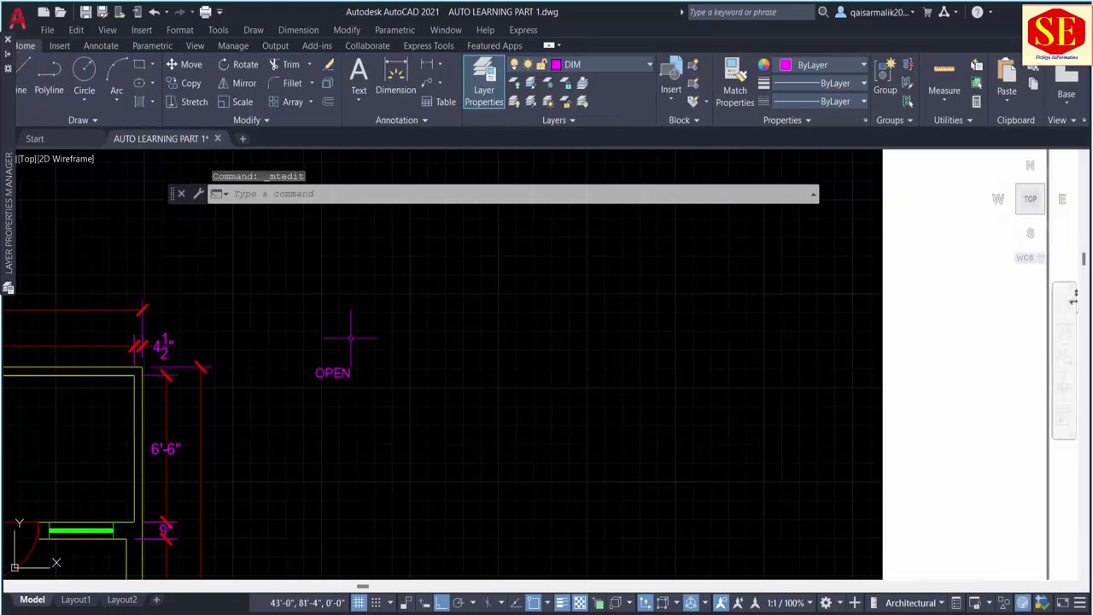
type("sc")
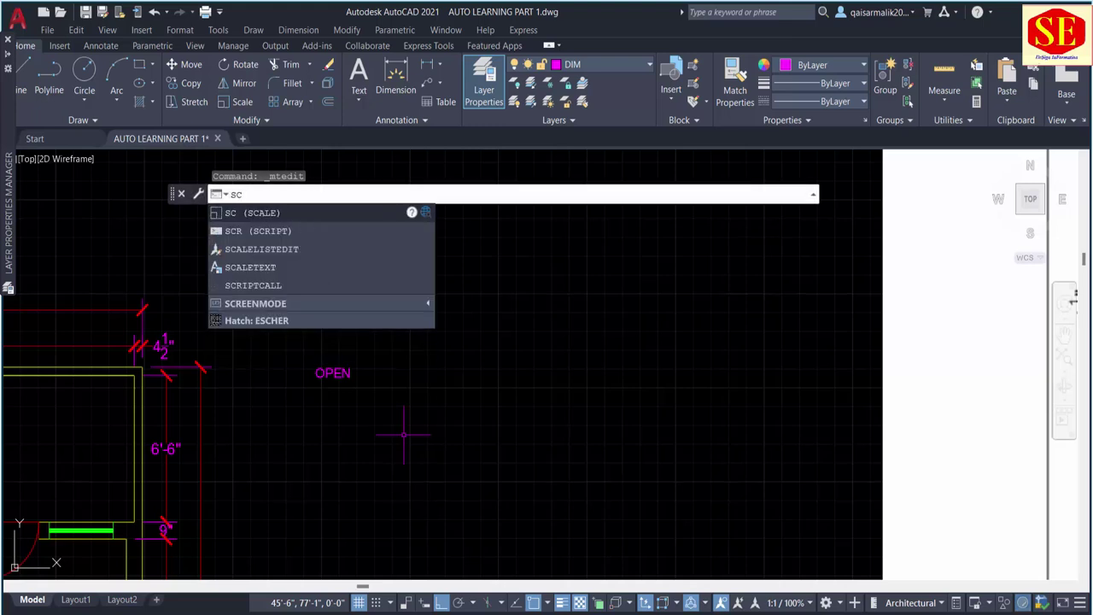
Step: Double the size of the OPEN label with a scale factor of 2
key("Escape")
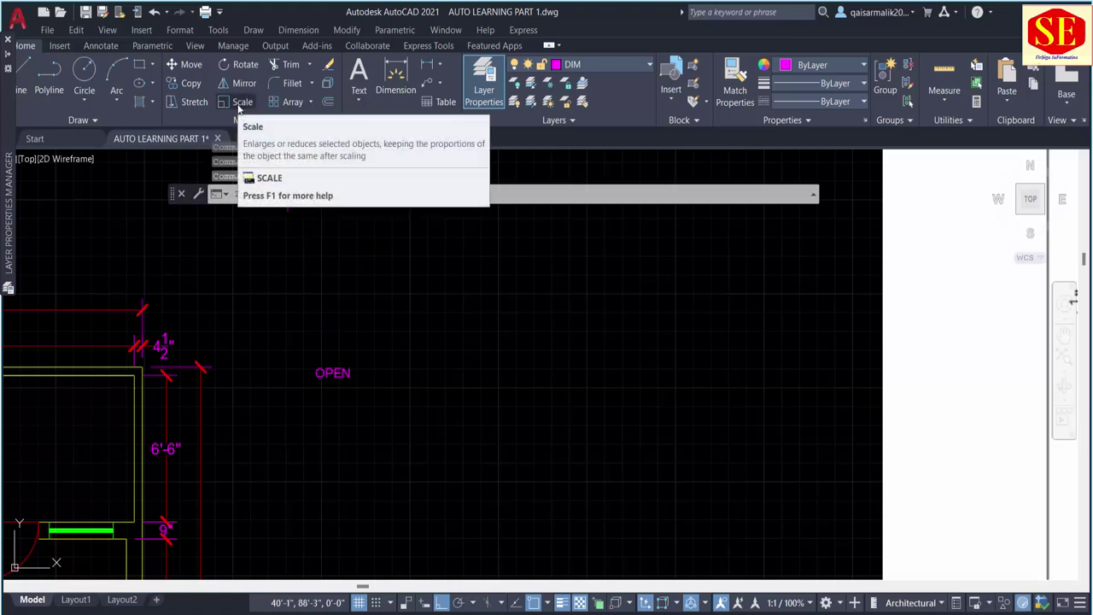
left_click(239, 101)
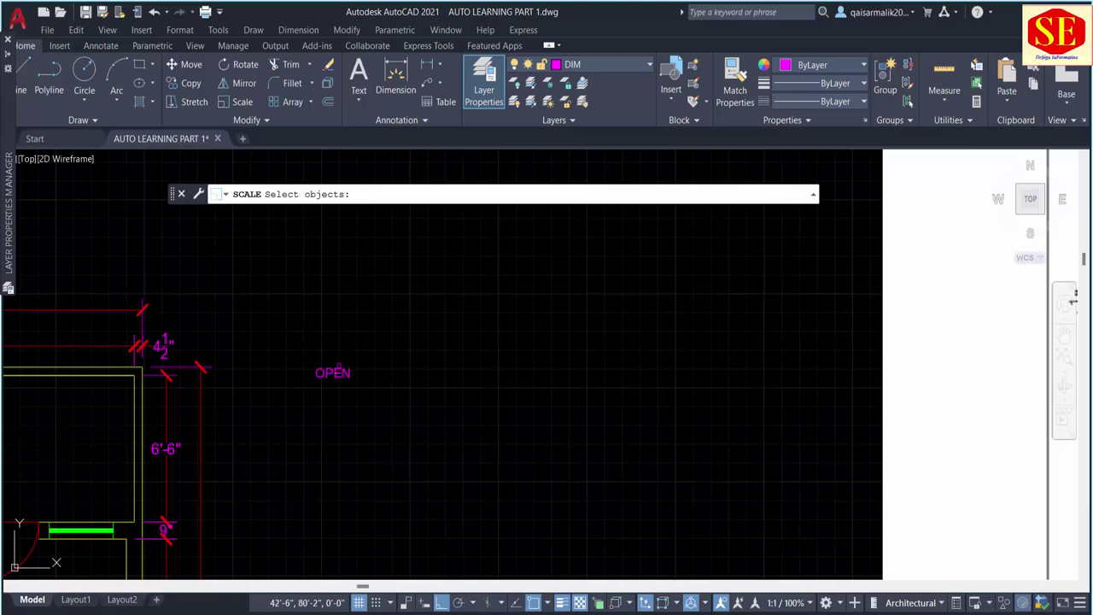
left_click(332, 373)
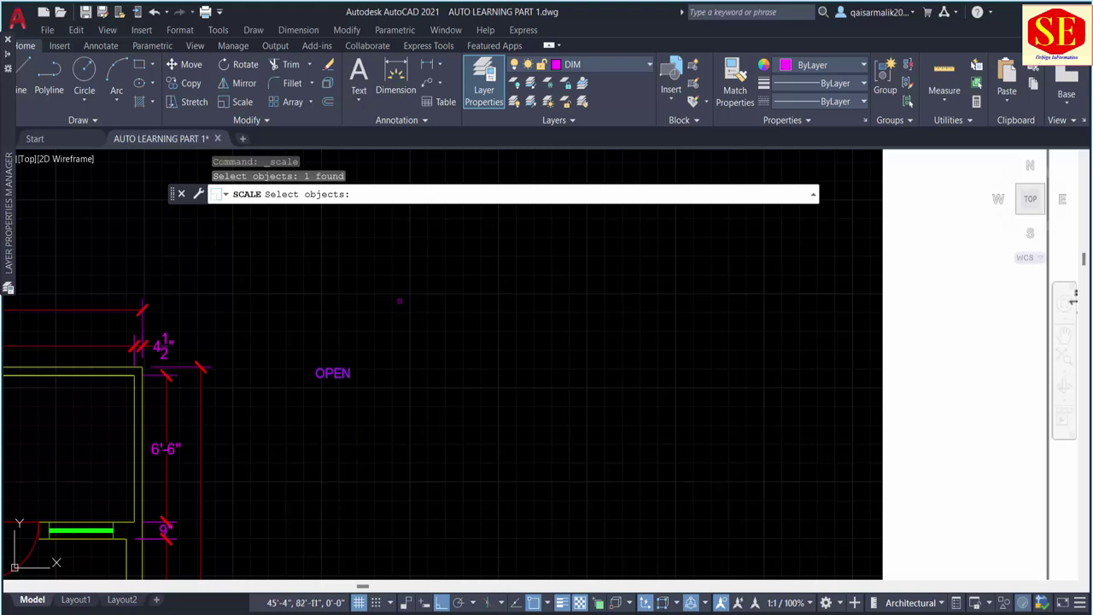
key("Return")
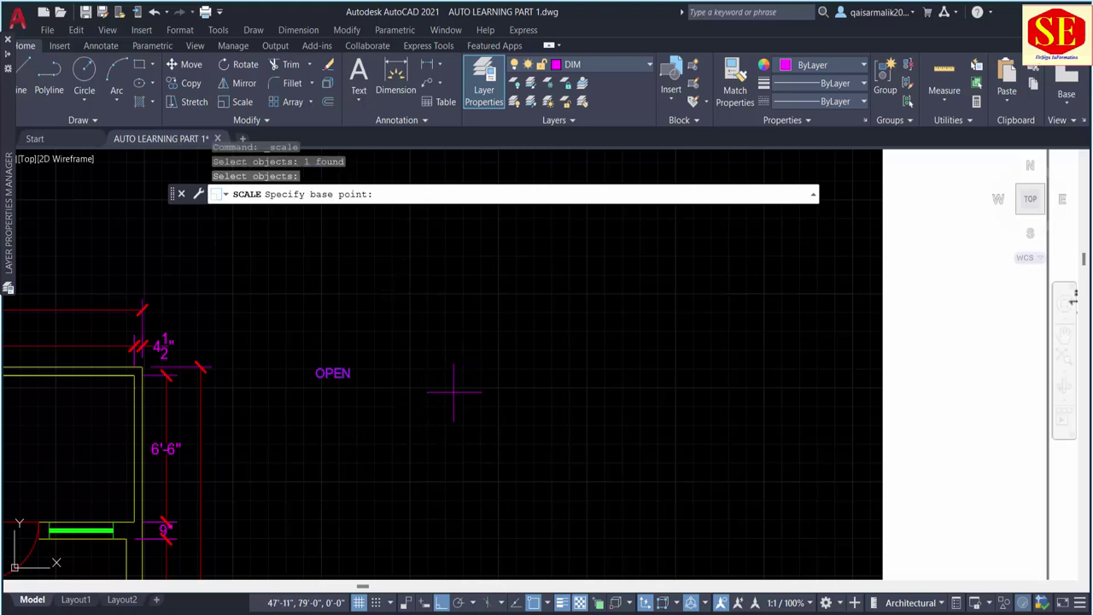
left_click(428, 399)
type("2")
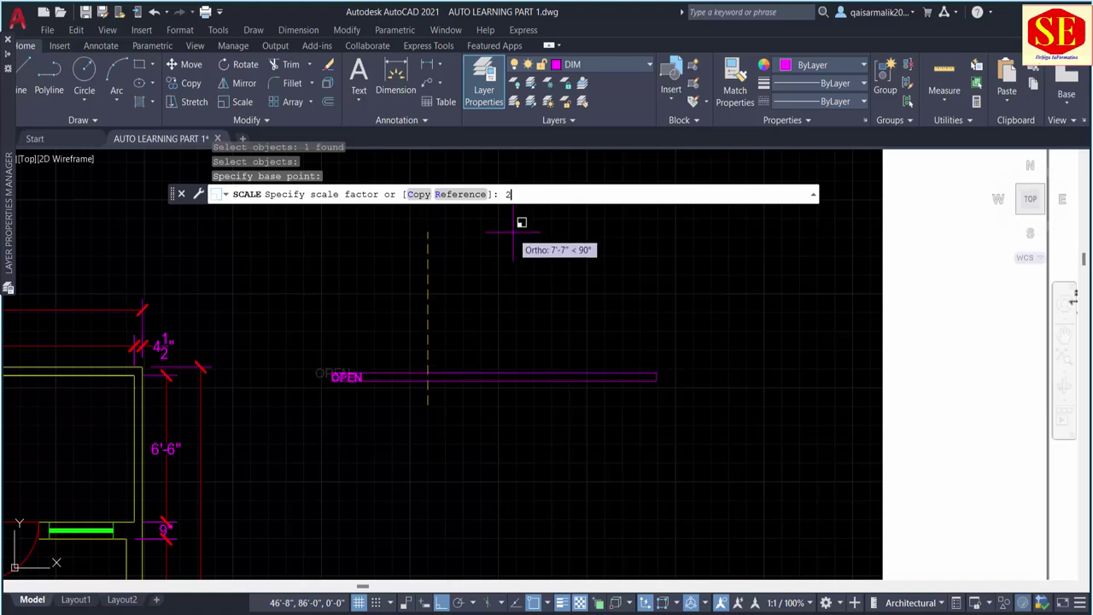
key("Return")
Step: Move the OPEN label further to the right
type("M")
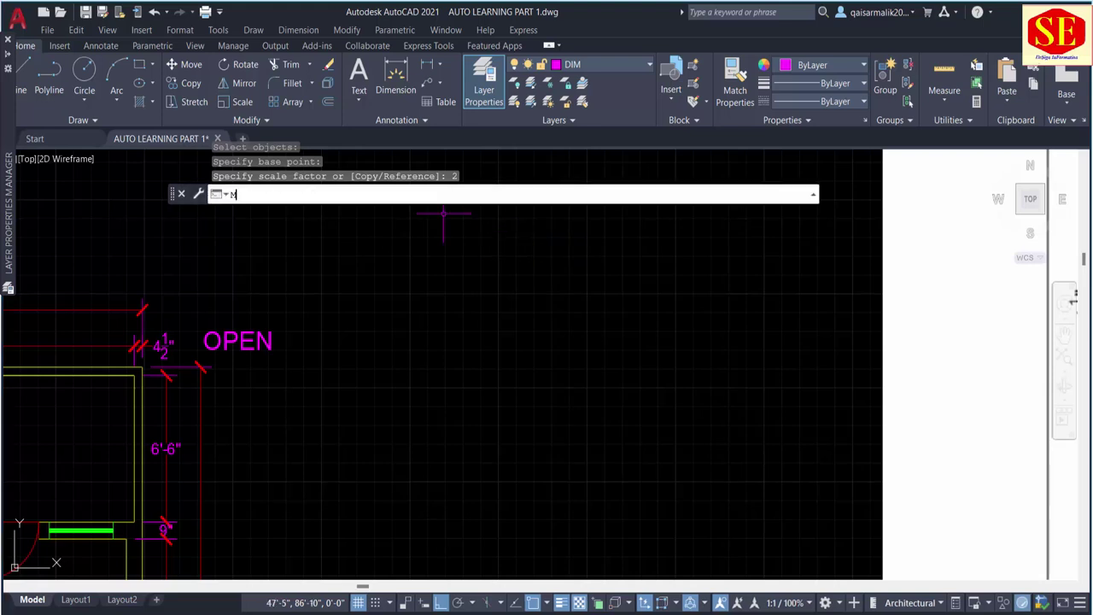
key("Return")
left_click(239, 342)
key("Return")
left_click(285, 373)
left_click(566, 373)
key("Escape")
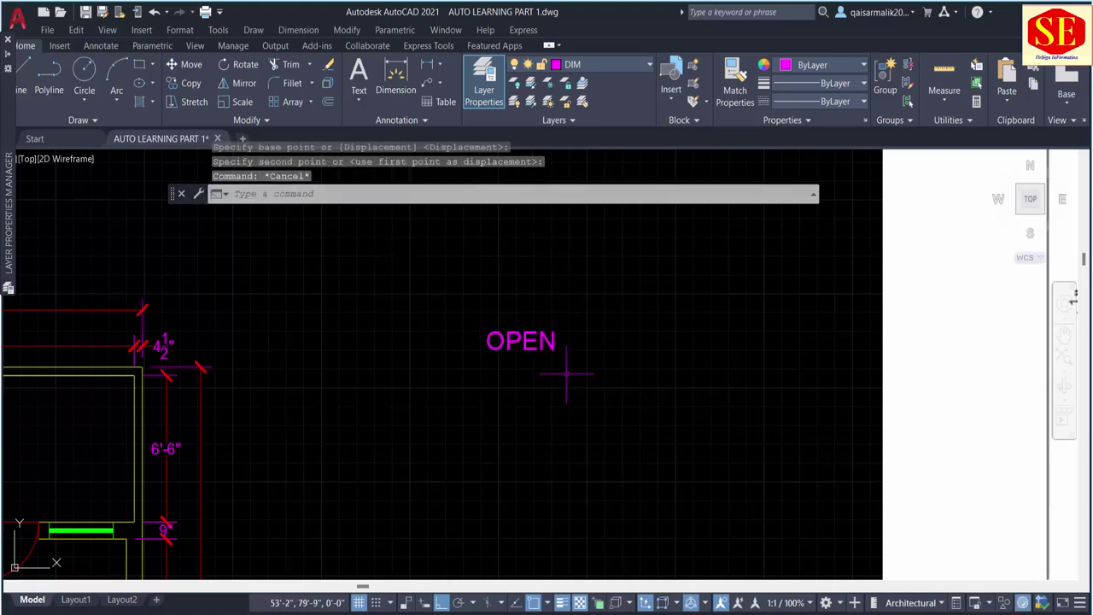
Step: Halve the OPEN label twice, using a scale factor of 0.5 each time
type("sc")
key("Return")
left_click(521, 340)
key("Return")
left_click(521, 394)
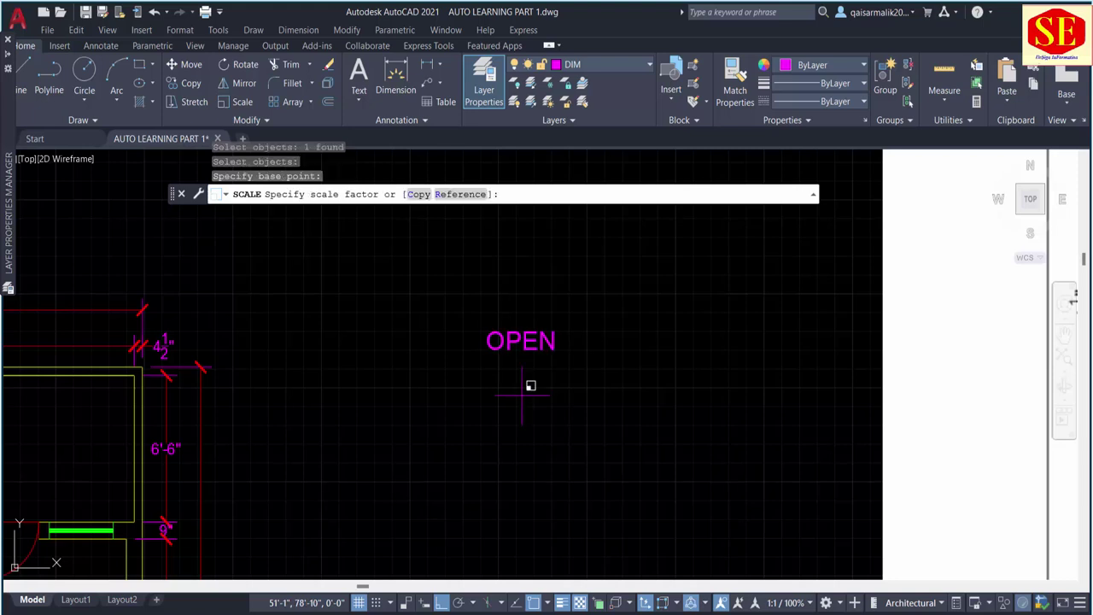
key("Return")
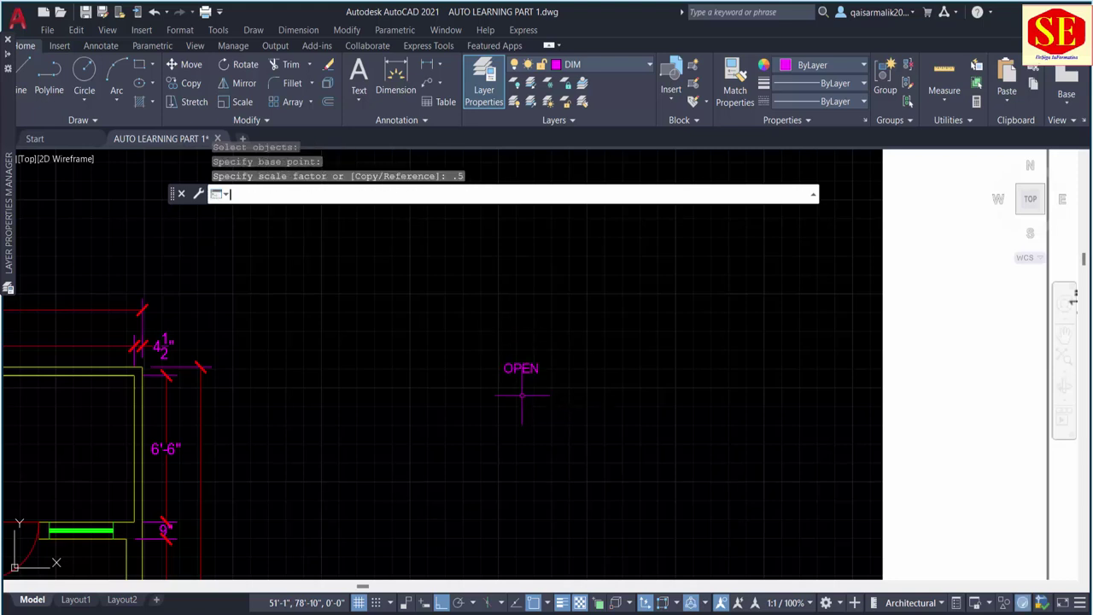
key("Return")
left_click(522, 369)
key("Return")
left_click(553, 429)
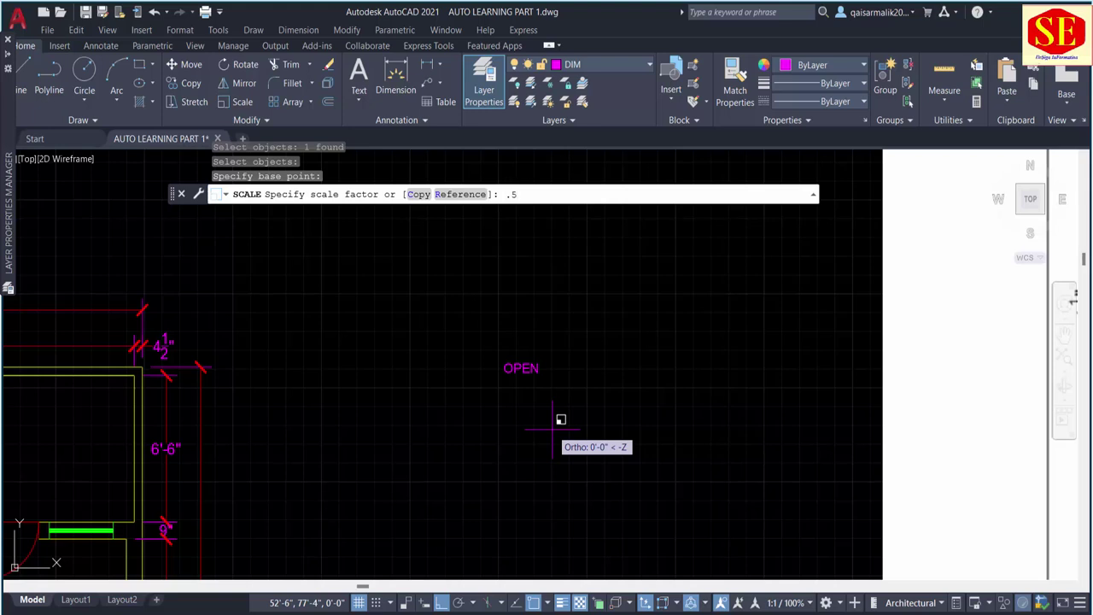
key("Return")
Step: Enlarge the now tiny OPEN label five times with a scale factor of 5
type("sc")
key("Return")
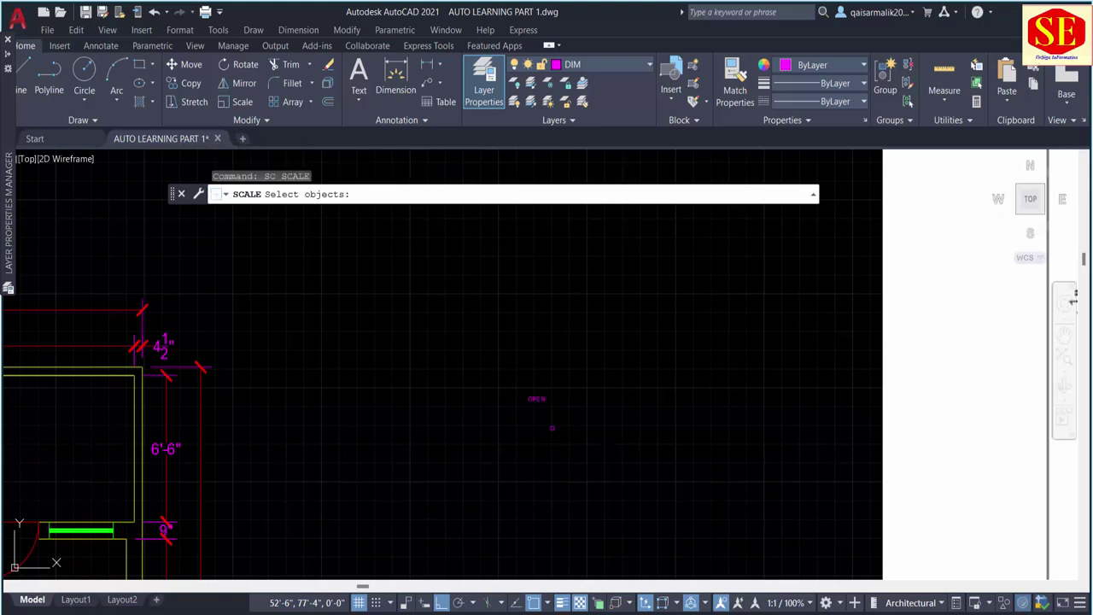
left_click(536, 399)
key("Return")
left_click(555, 442)
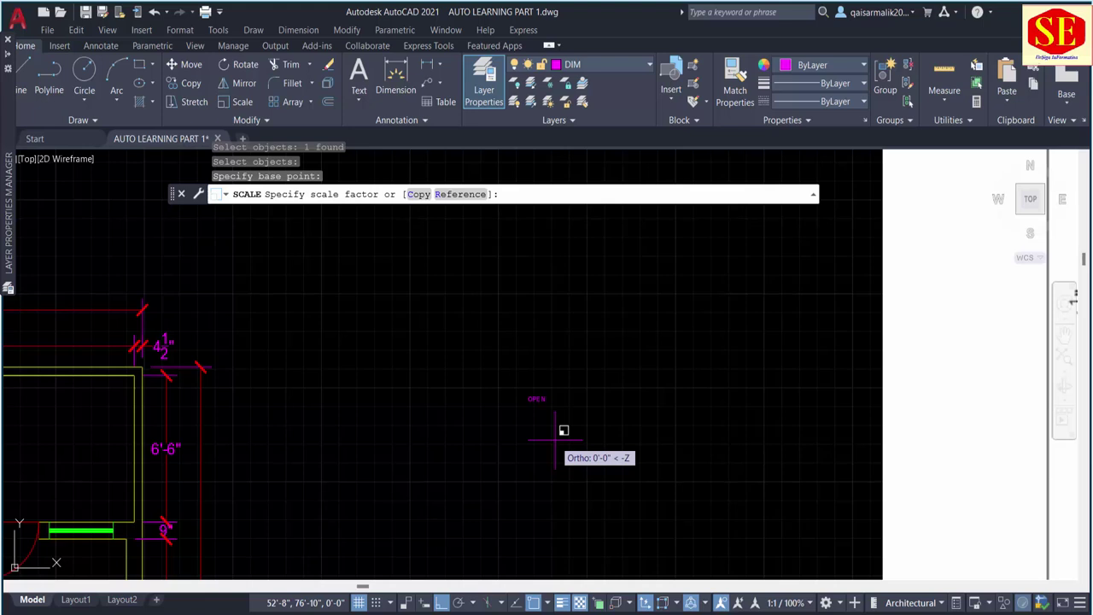
type("5")
key("Return")
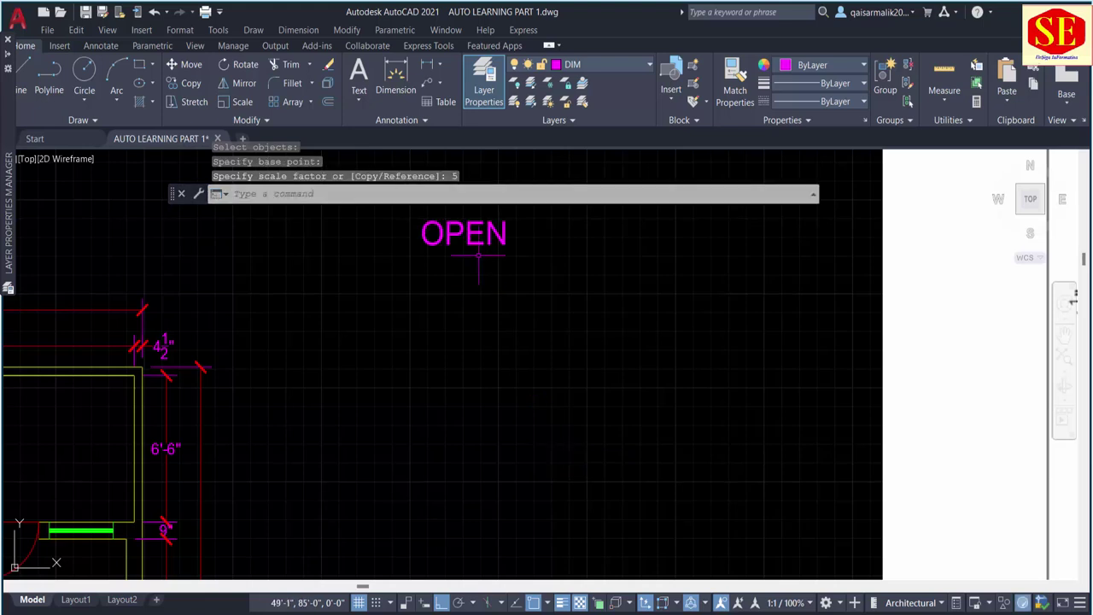
middle_click_drag(491, 230, 523, 370)
Step: Open the OPEN label for editing, select the word, and set its font to Arial TUR
double_click(523, 370)
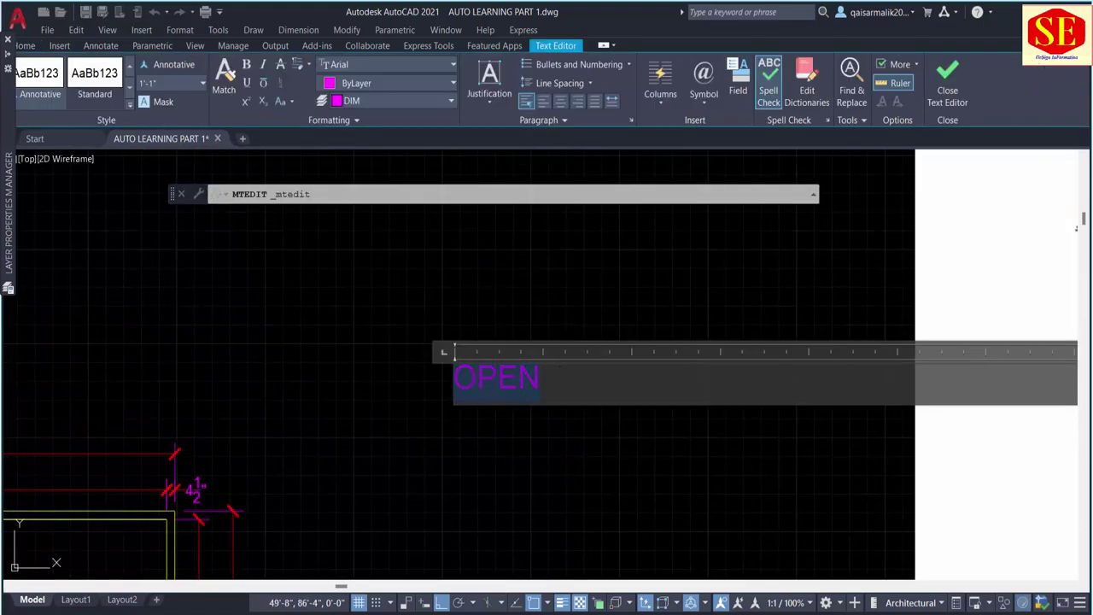
left_click(202, 83)
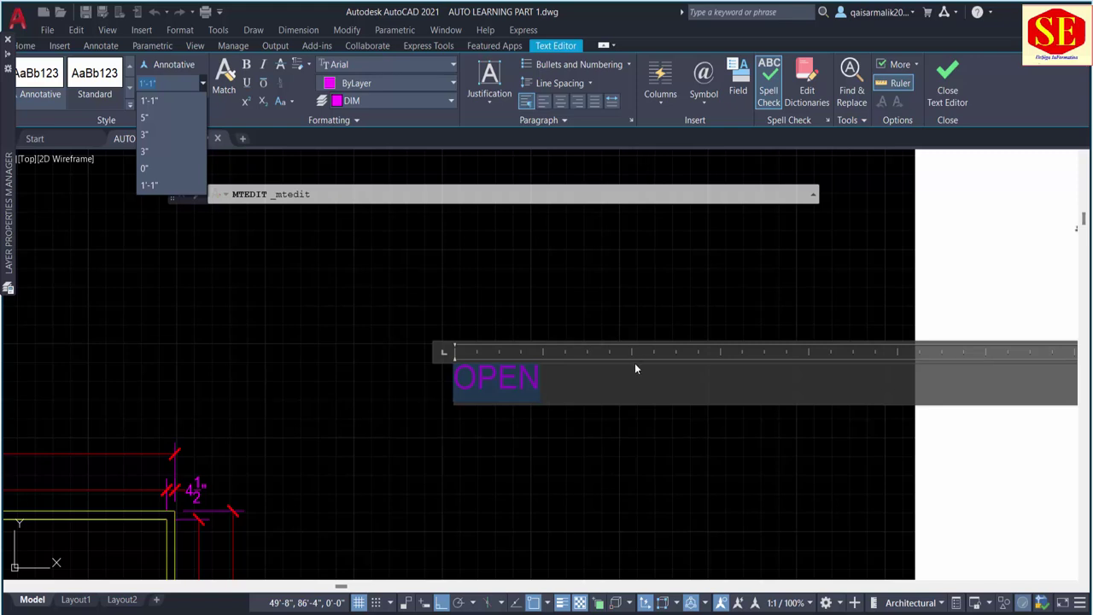
left_click(595, 370)
left_click(595, 369)
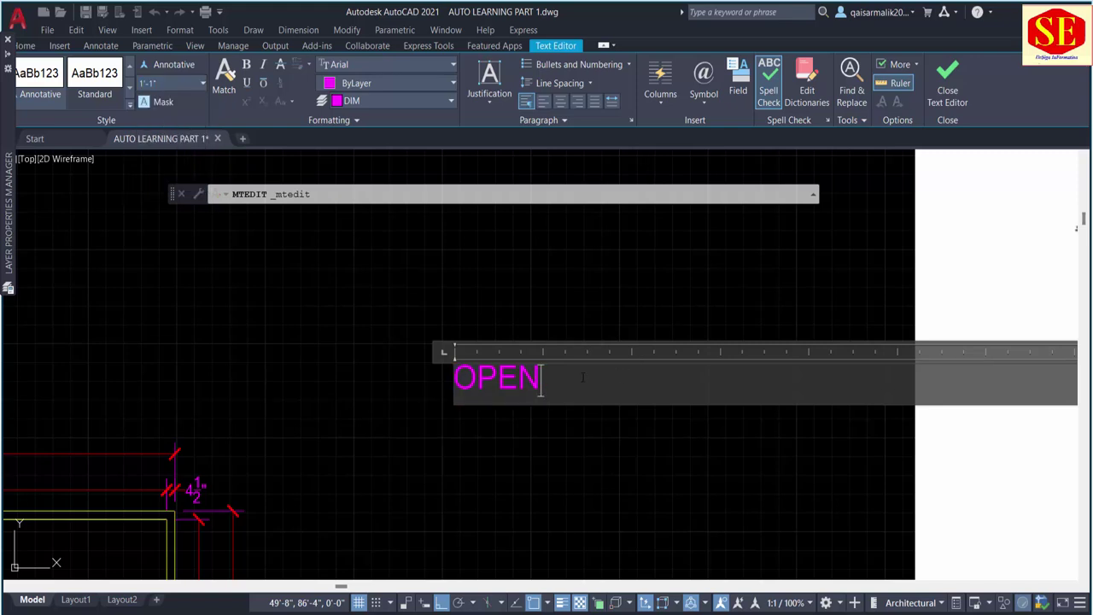
scroll(584, 377, "down", 2)
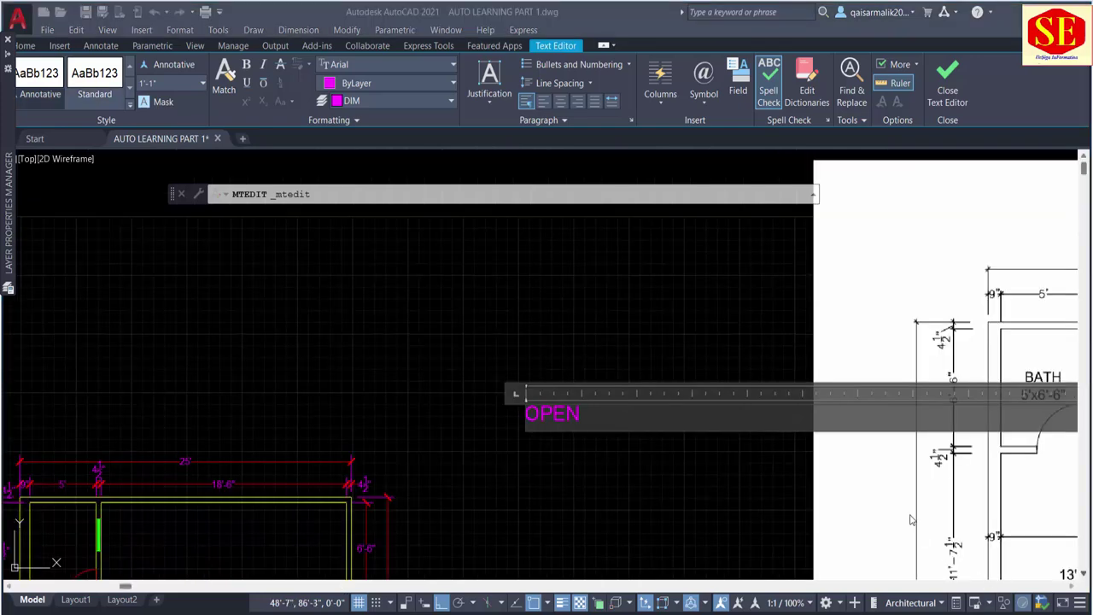
left_click_drag(592, 416, 494, 414)
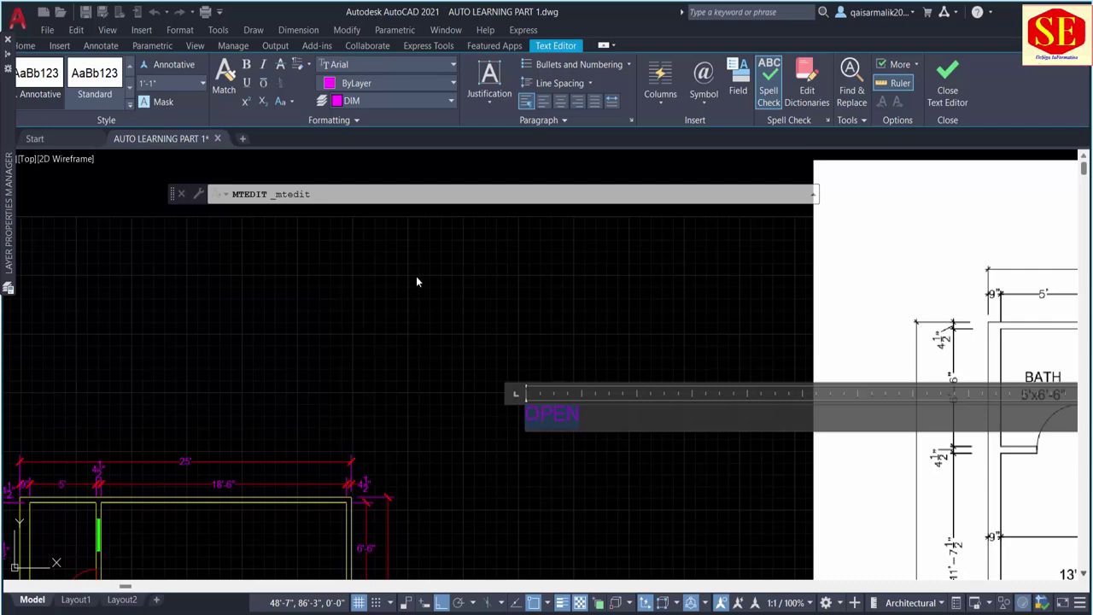
left_click(396, 64)
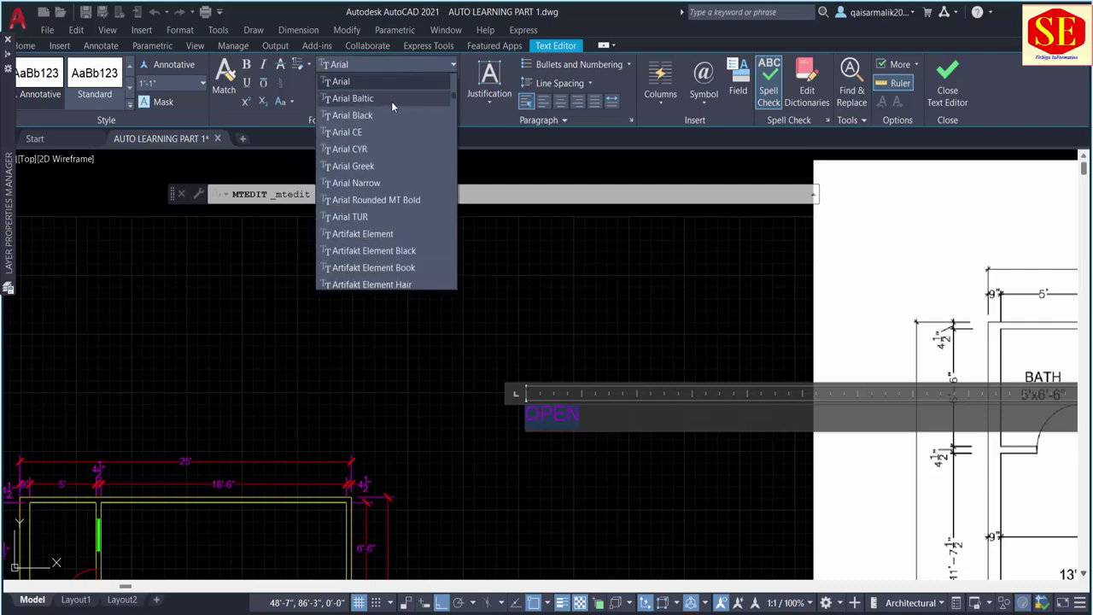
scroll(382, 218, "down", 2)
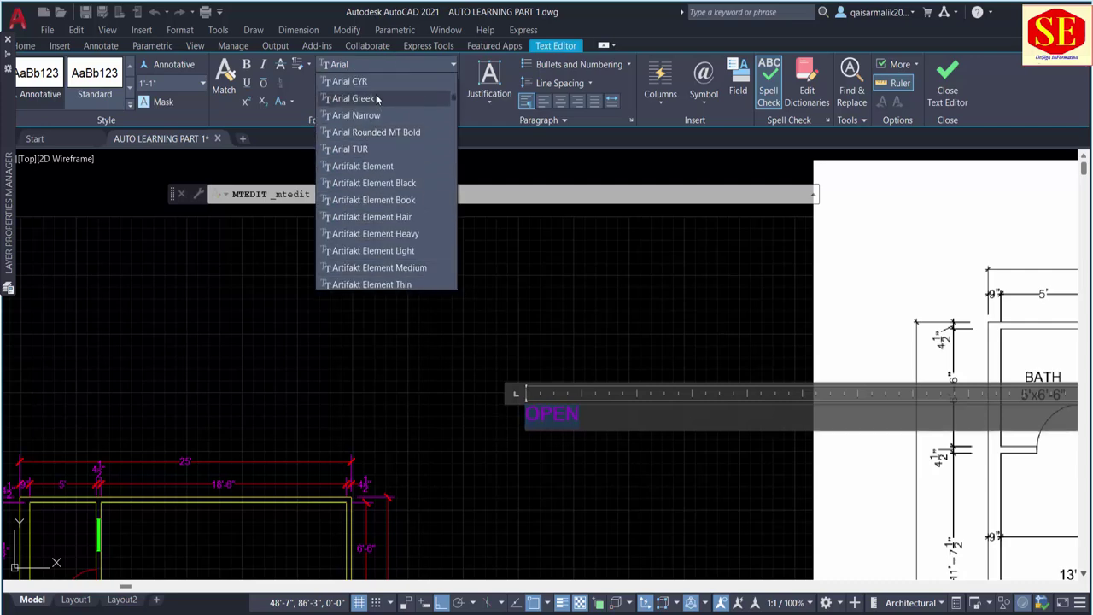
left_click(353, 150)
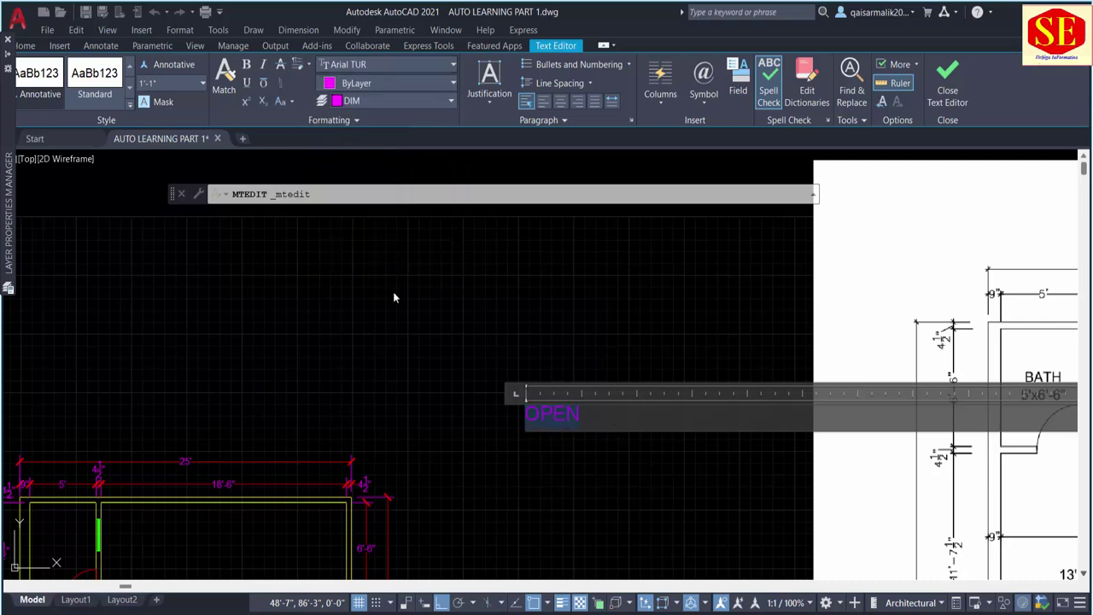
Step: Change the OPEN text's font to Calibri
left_click(365, 64)
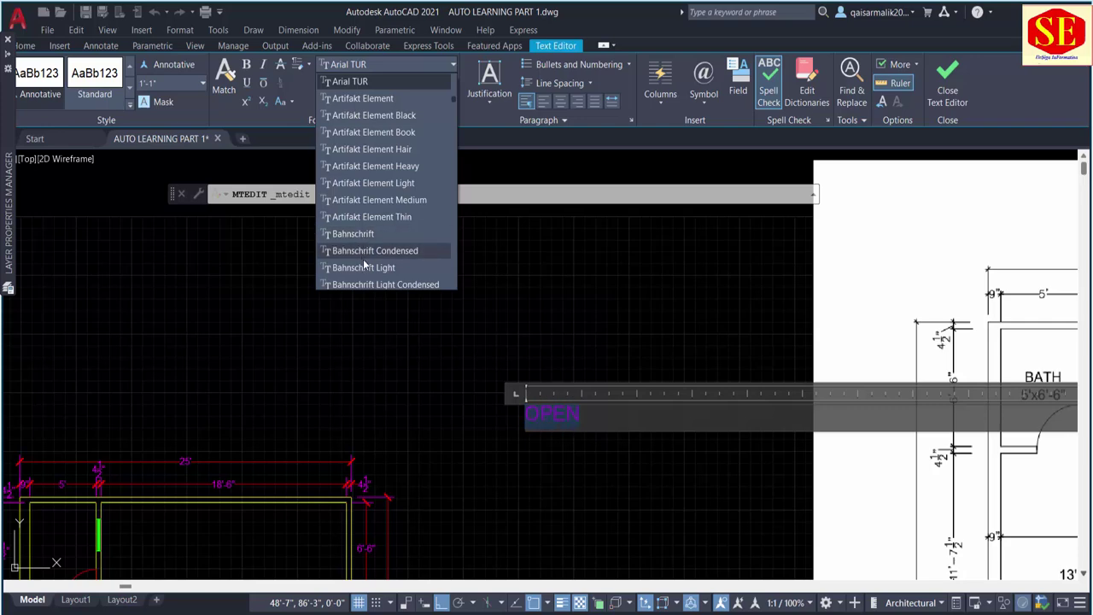
scroll(367, 256, "down", 2)
scroll(372, 241, "down", 2)
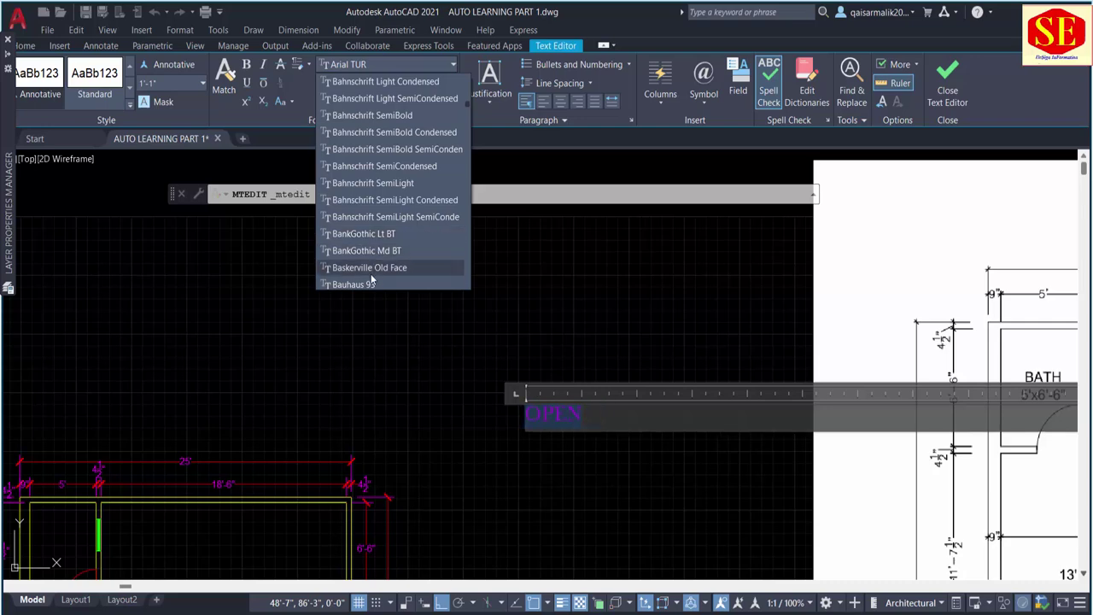
scroll(370, 275, "down", 2)
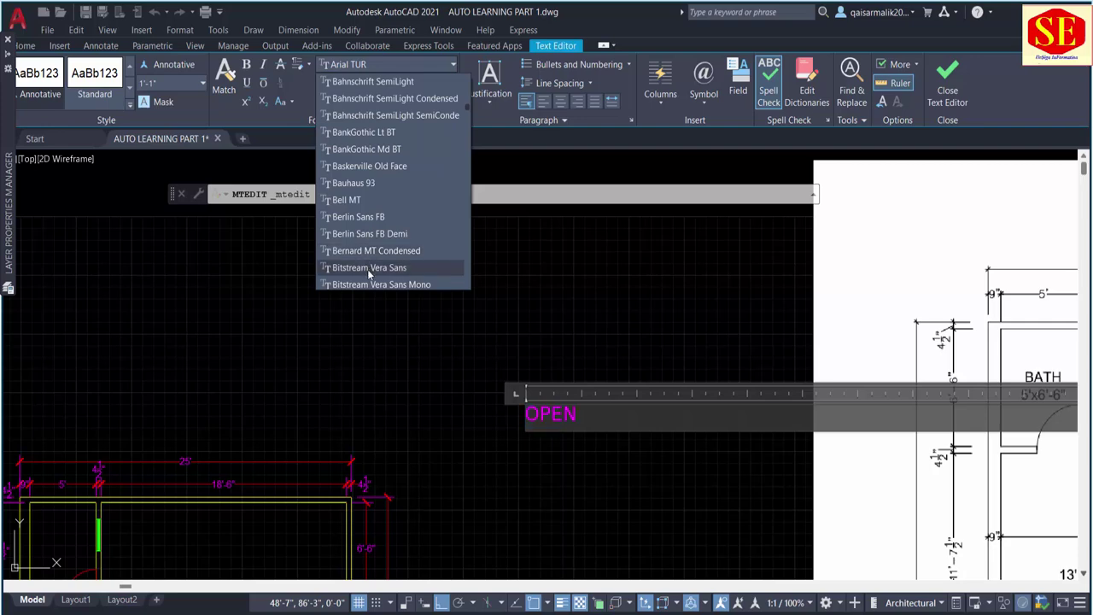
scroll(369, 271, "down", 1)
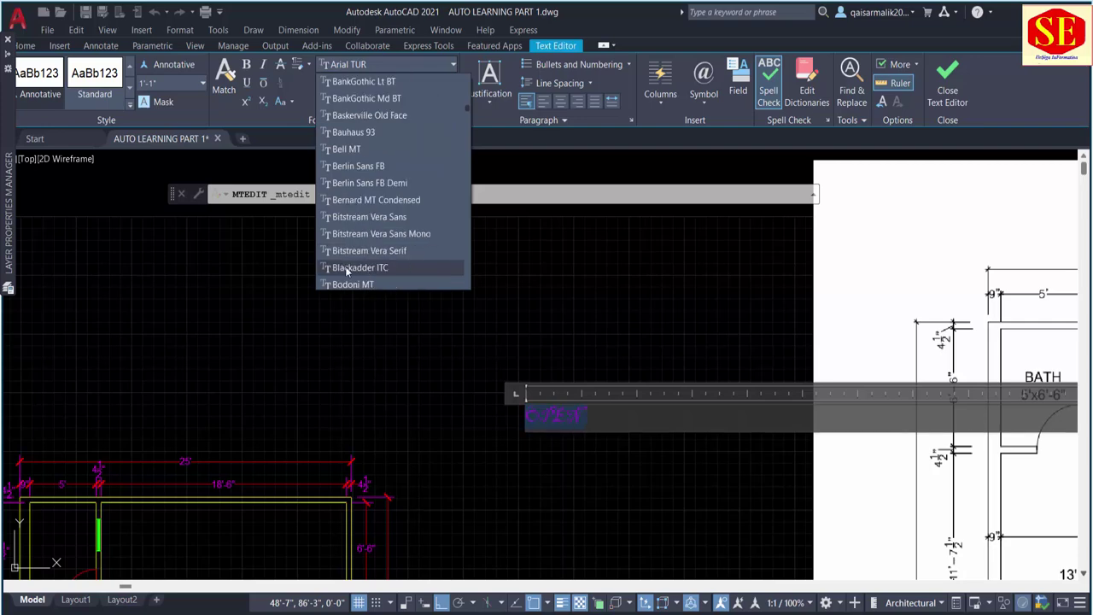
scroll(366, 273, "down", 3)
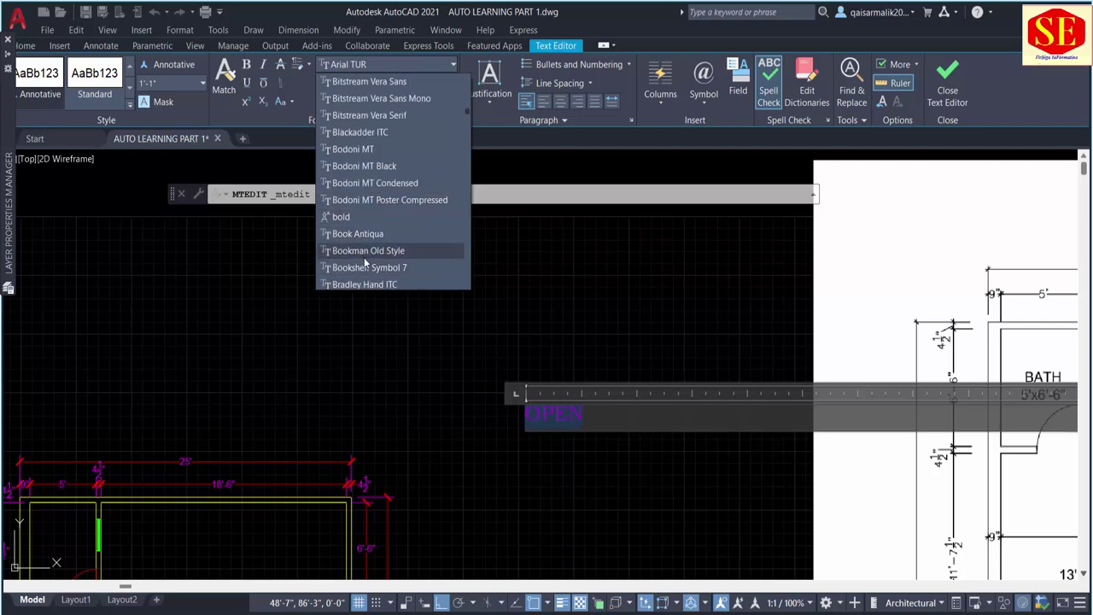
scroll(364, 256, "down", 2)
scroll(366, 256, "down", 1)
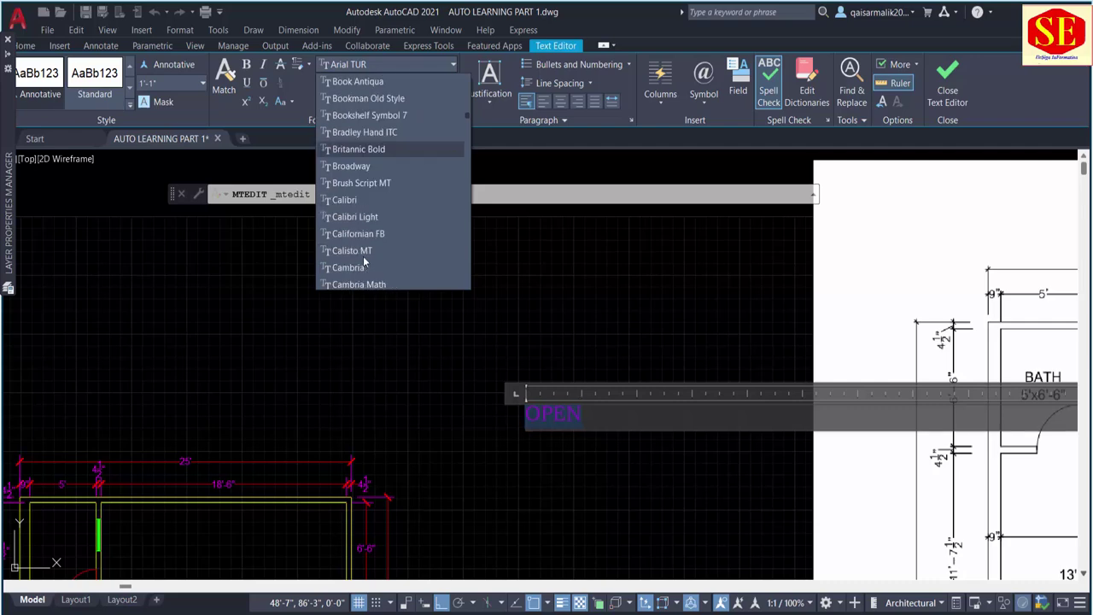
left_click(356, 200)
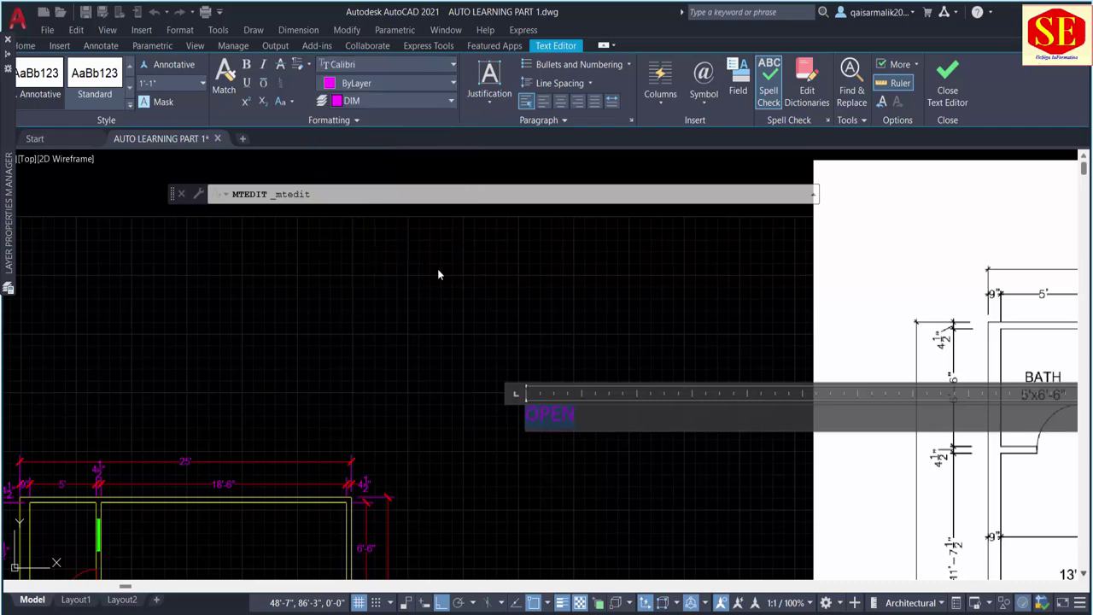
Step: Keep the text colour ByLayer and justification Top Left, and leave bullets unchanged
left_click(387, 83)
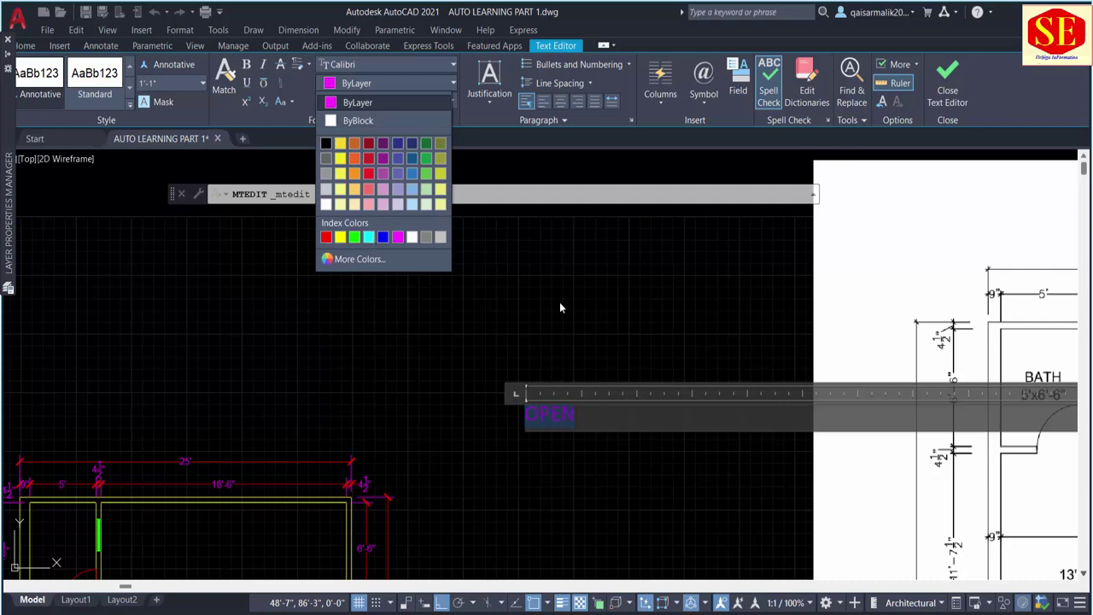
left_click(412, 287)
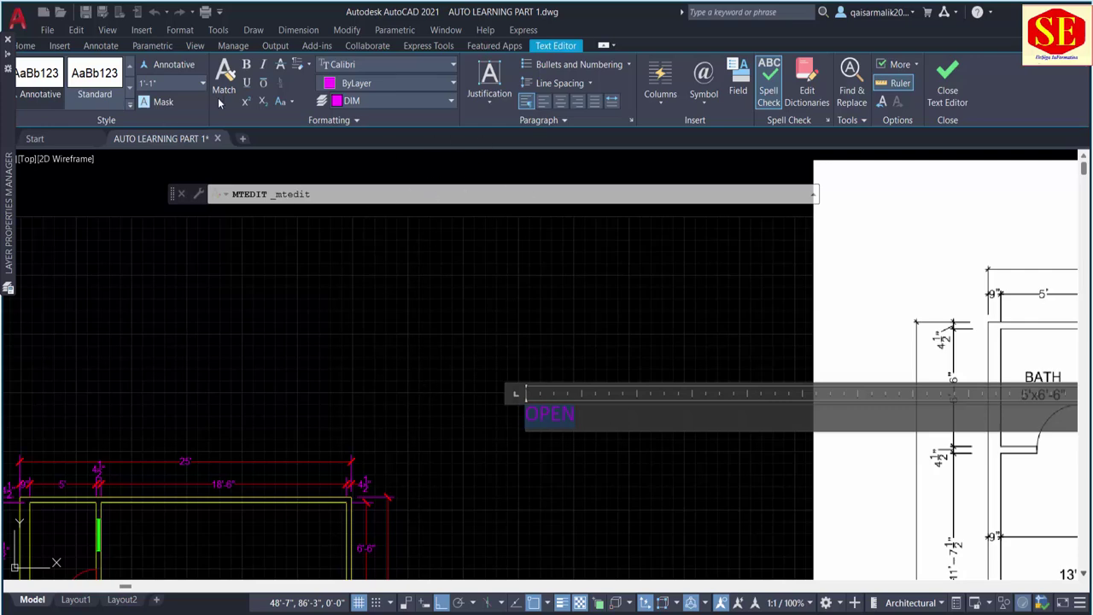
left_click(496, 100)
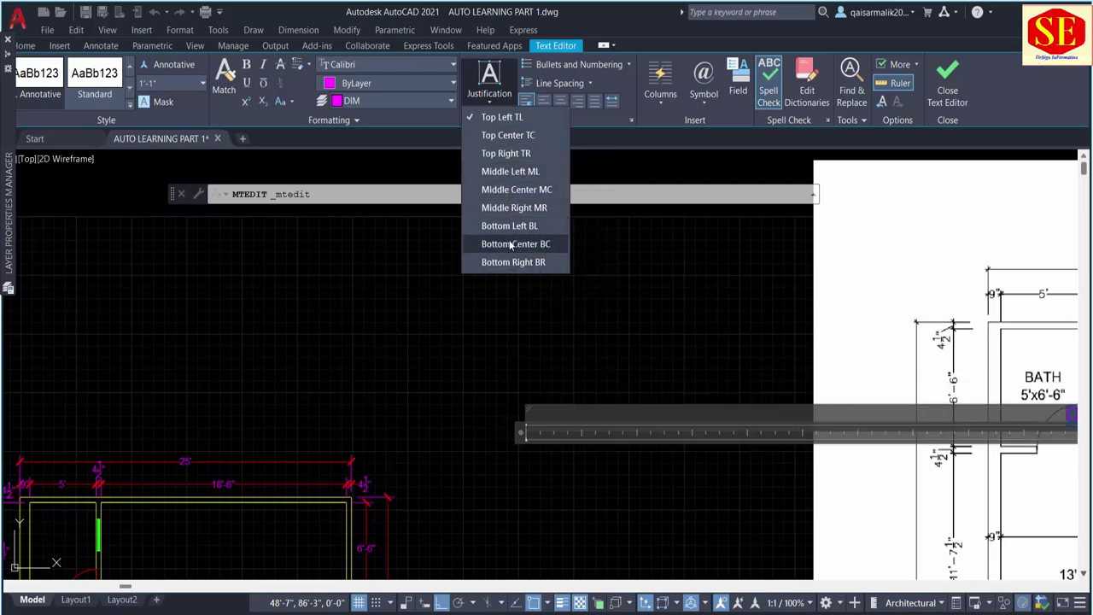
left_click(516, 119)
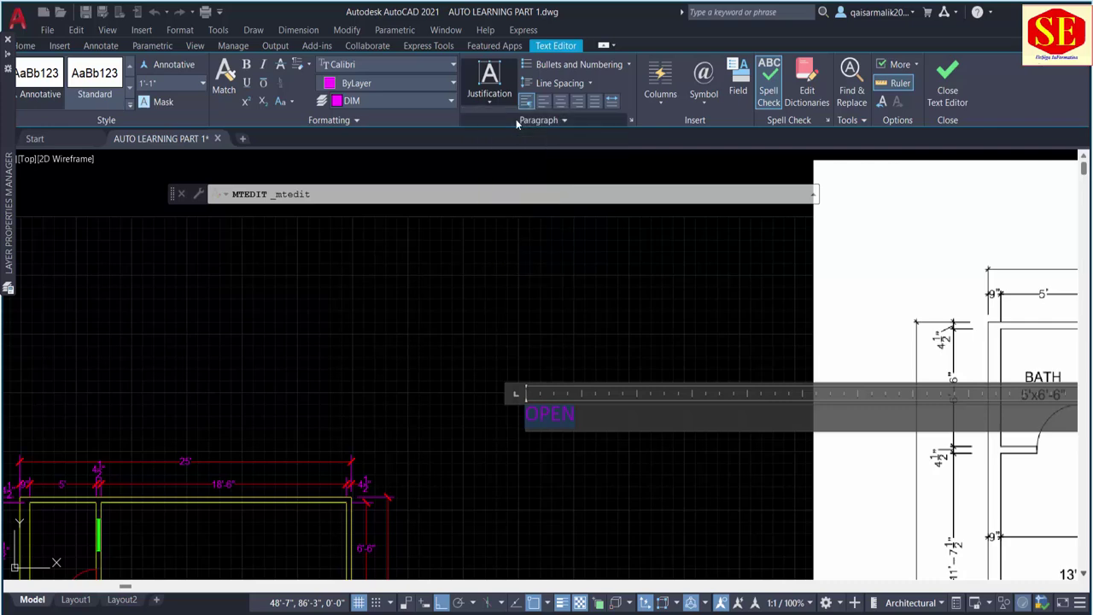
left_click(626, 66)
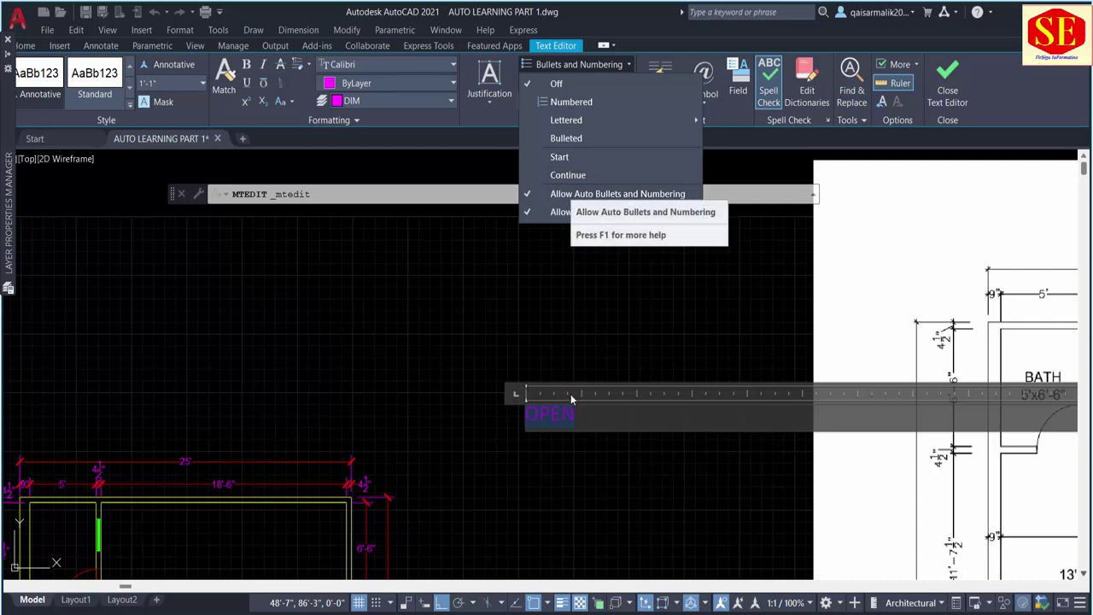
left_click(590, 405)
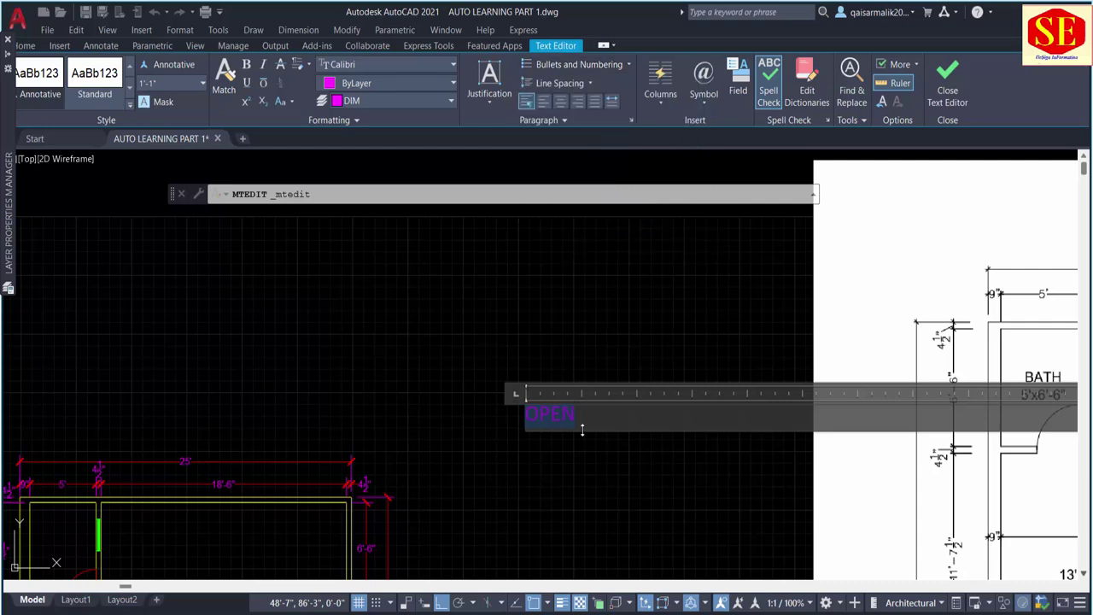
Step: Make OPEN italic, try superscript and subscript, and return it to normal
left_click(264, 66)
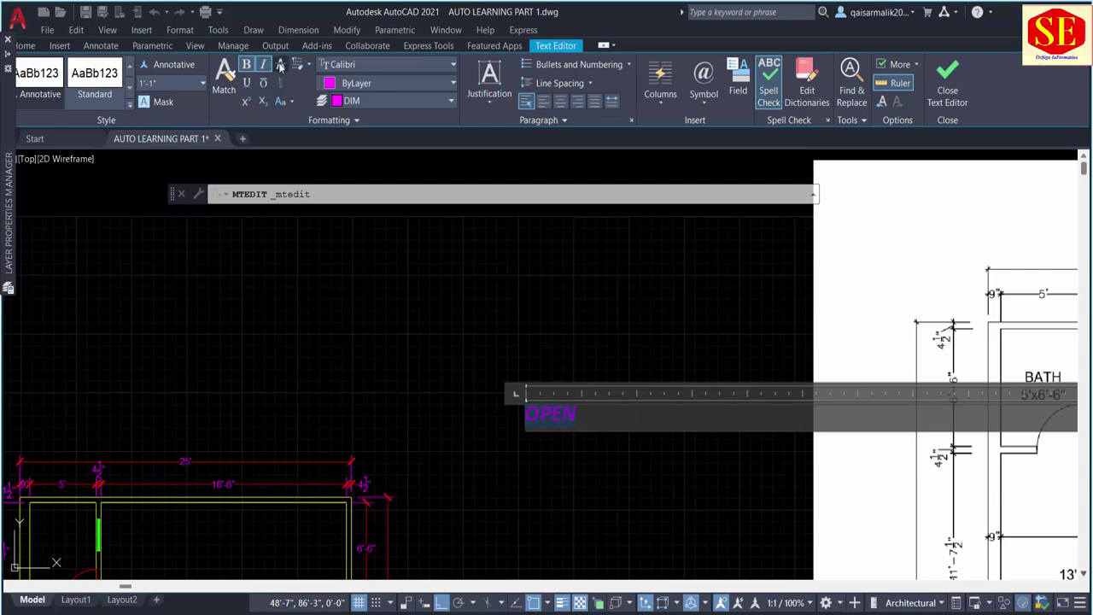
left_click(247, 86)
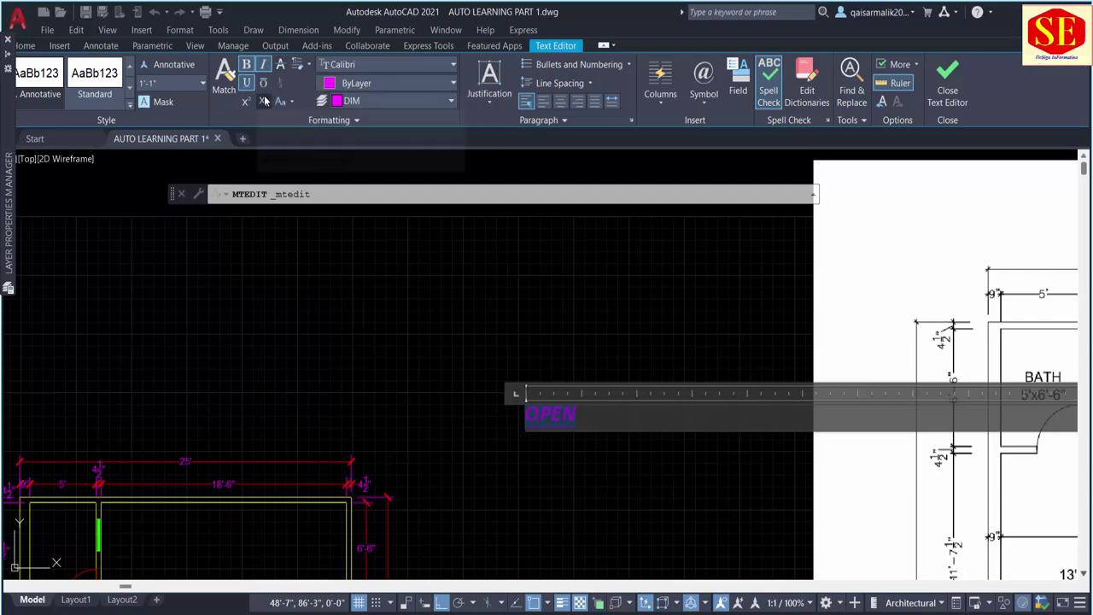
left_click(246, 102)
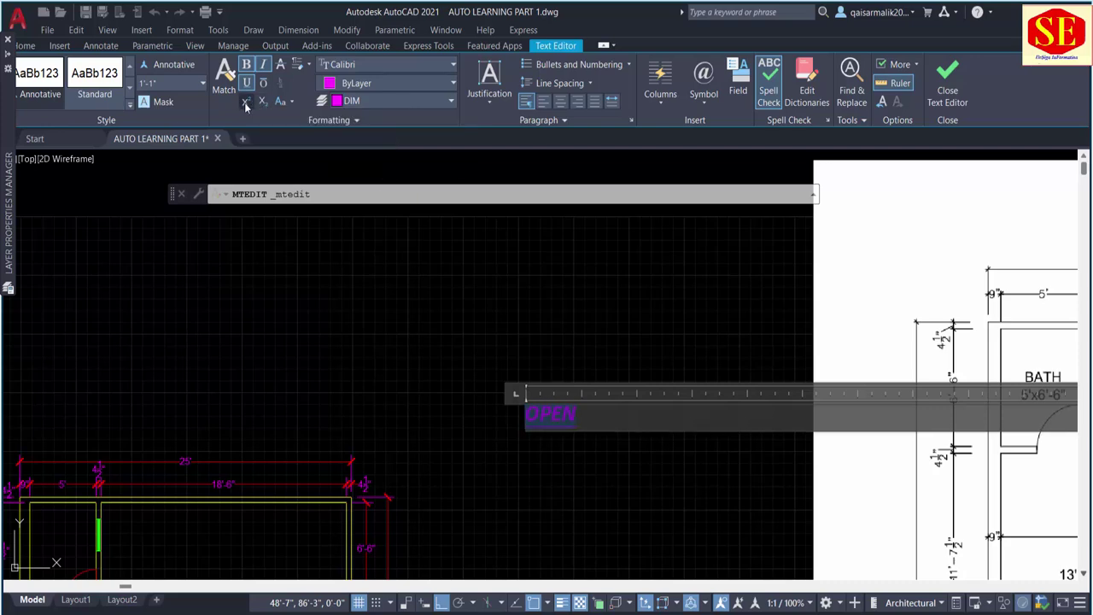
left_click(246, 102)
left_click(264, 103)
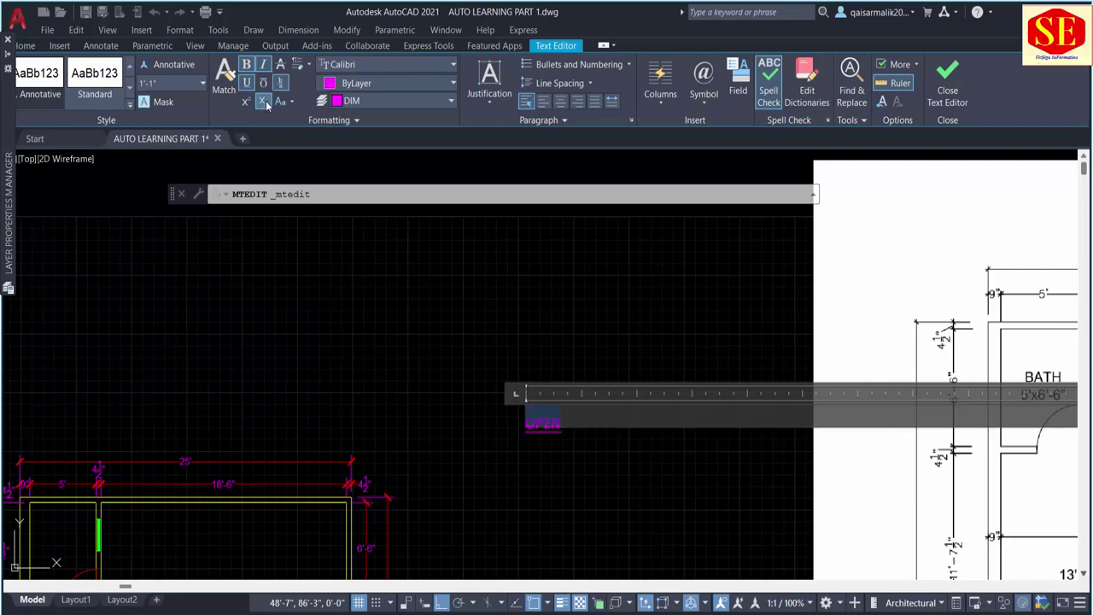
left_click(266, 103)
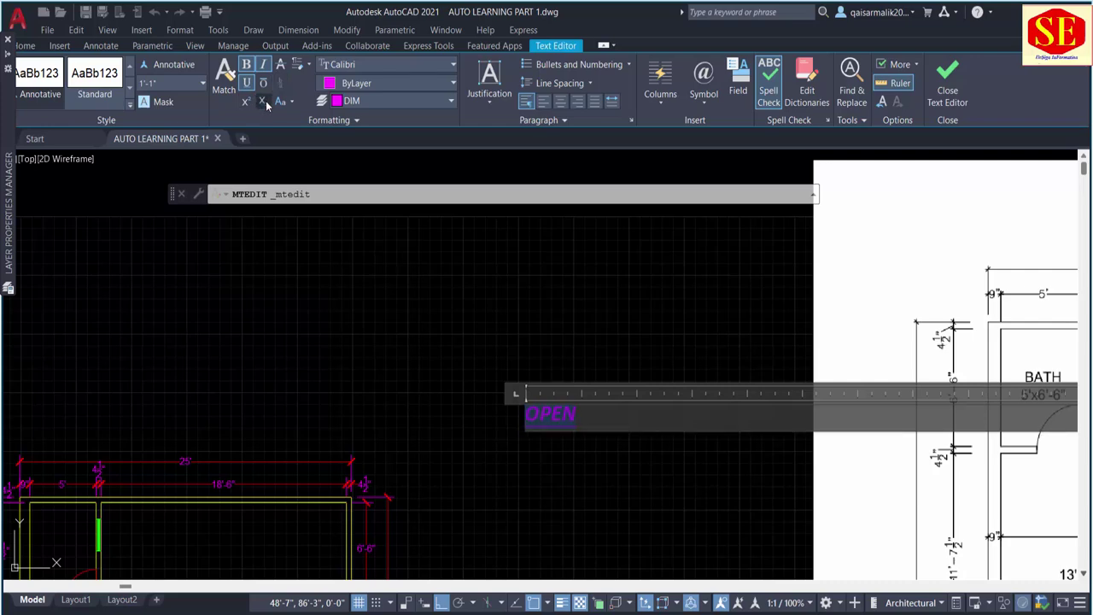
Step: Commit the OPEN label and begin moving it, turning Ortho off with F8
left_click(576, 324)
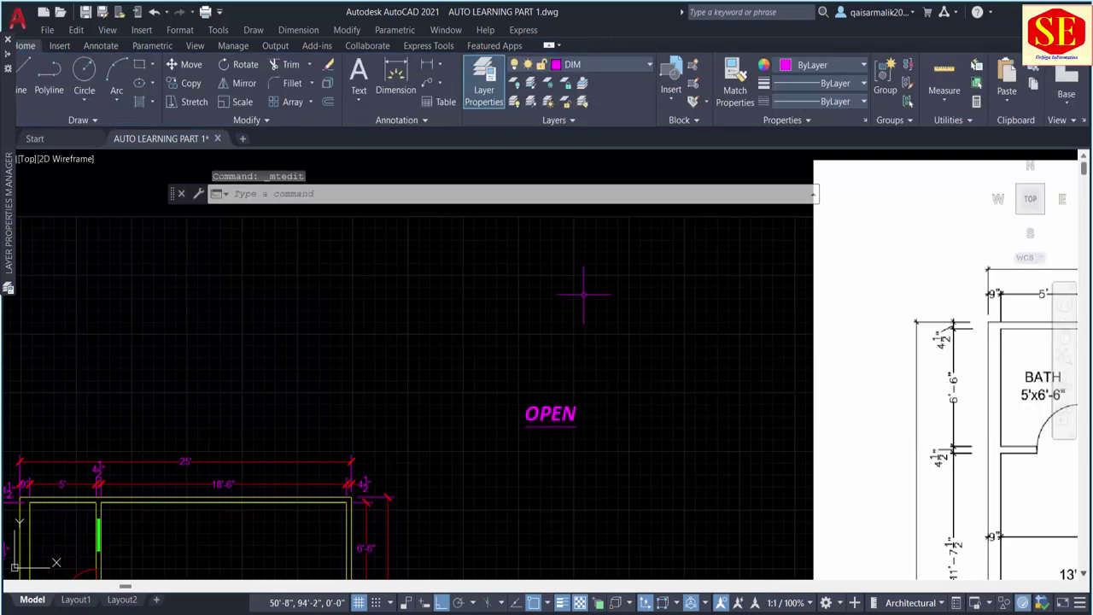
key("Escape")
scroll(462, 422, "down", 4)
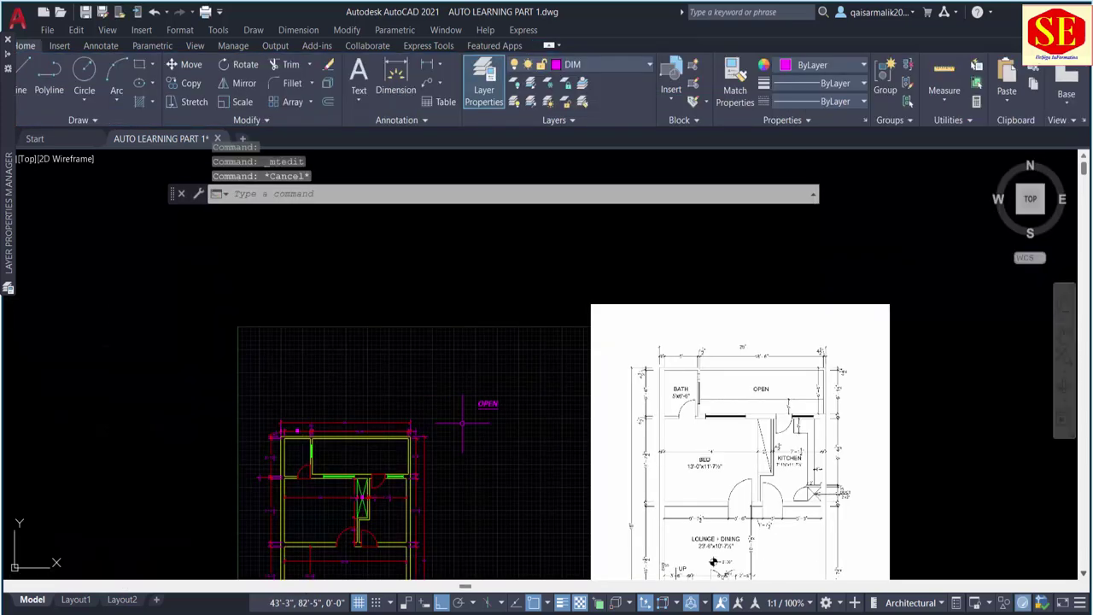
type("m")
key("Return")
left_click(487, 403)
key("Return")
left_click(509, 425)
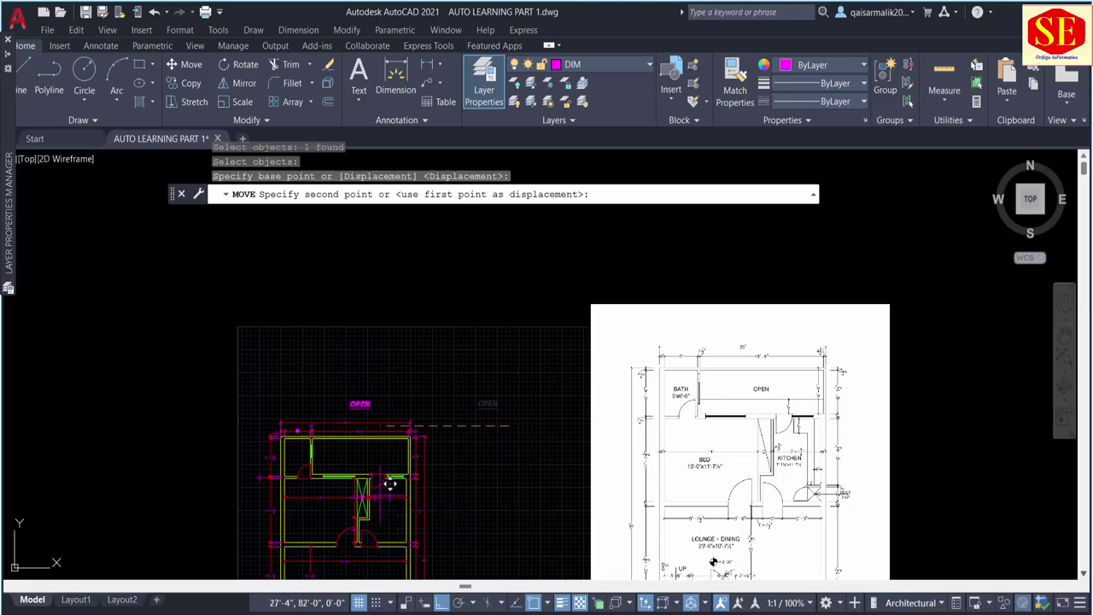
scroll(389, 485, "up", 4)
key("F8")
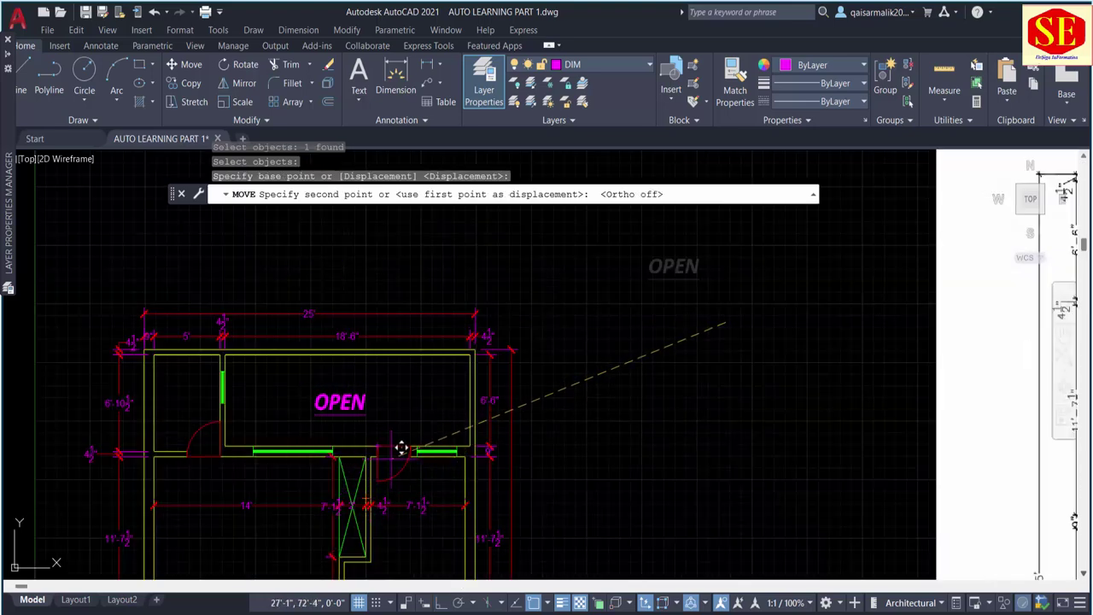
key("Escape")
Step: Bring the plan's top room into view and reposition the OPEN label there
middle_click_drag(401, 450, 414, 408)
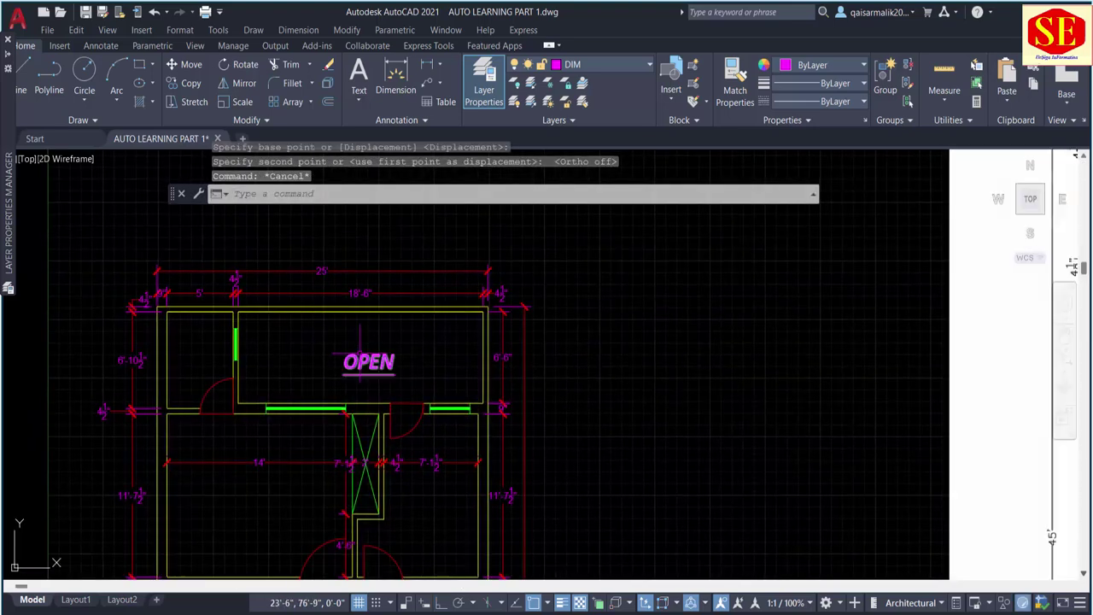
type("m")
key("Return")
left_click(368, 362)
key("Return")
left_click(690, 373)
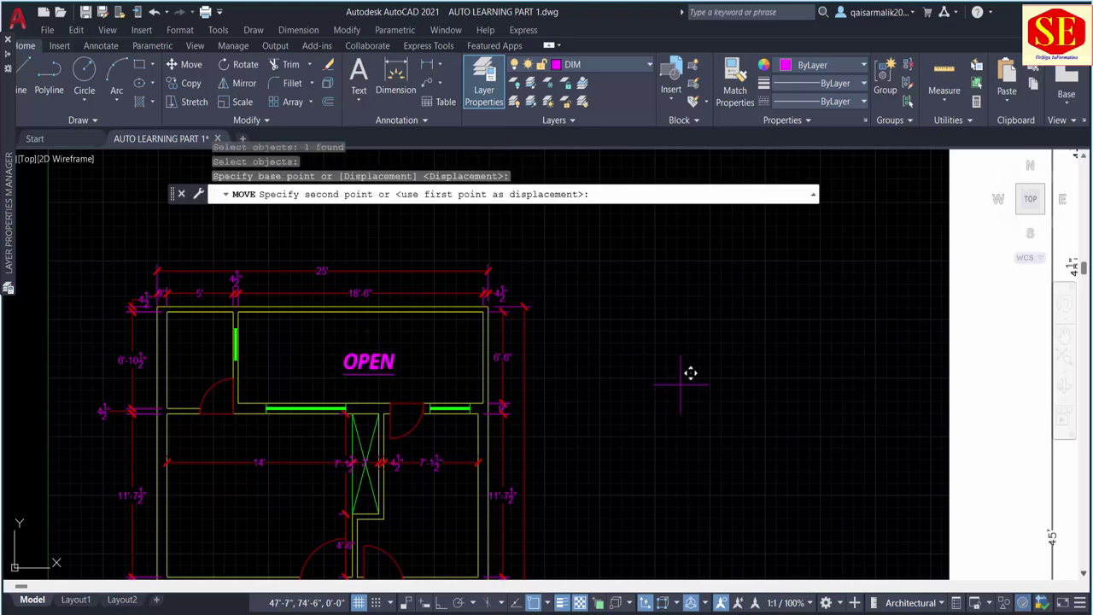
key("Escape")
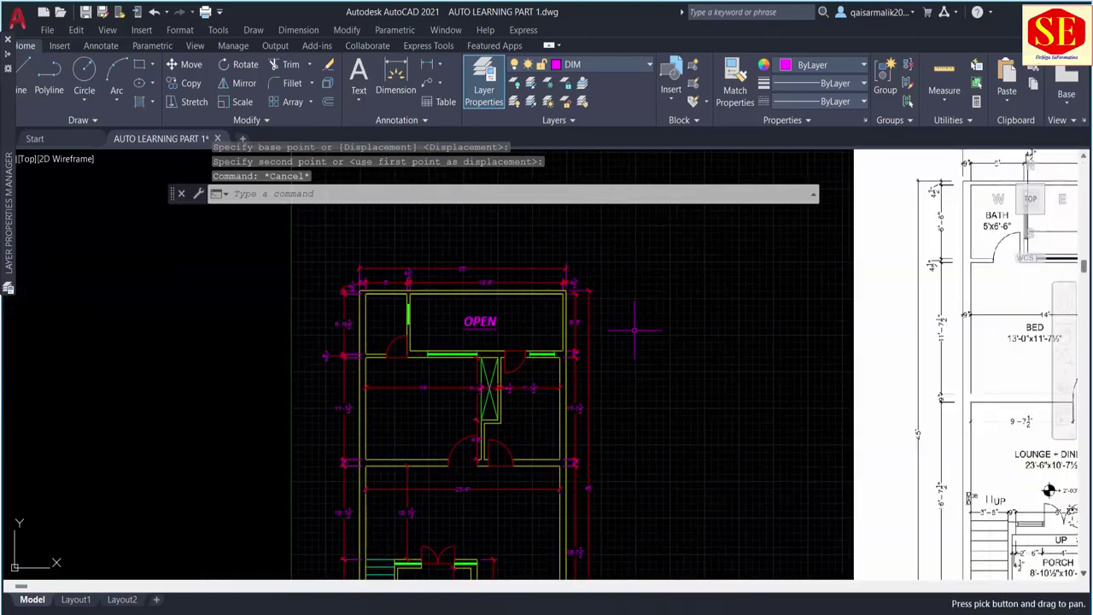
Step: Check the OPEN label in the text editor without changes, then start COPY
scroll(492, 321, "up", 3)
double_click(492, 315)
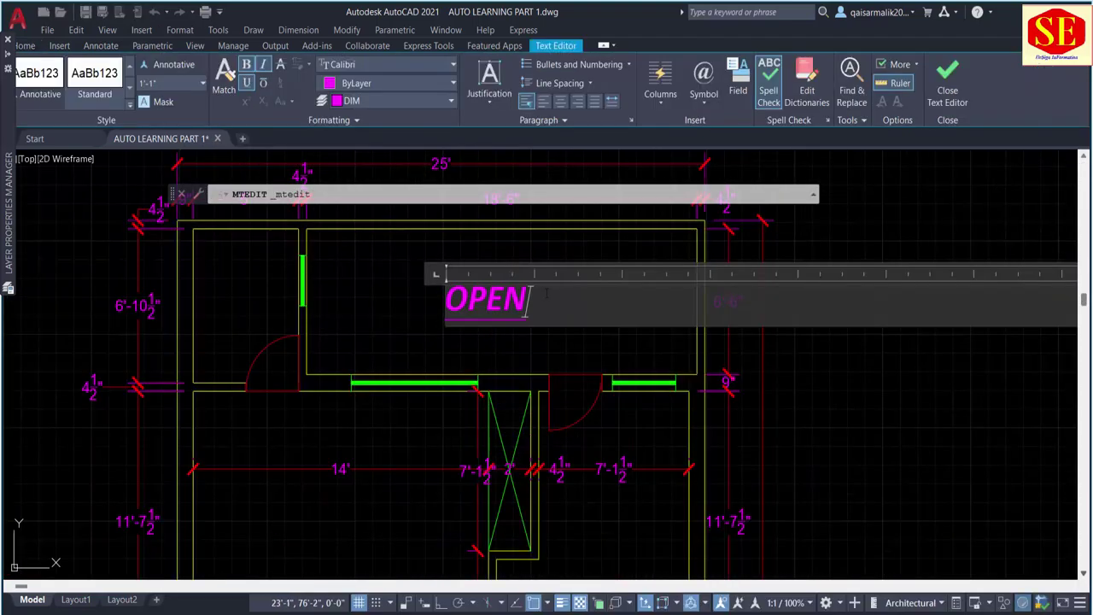
key("Escape")
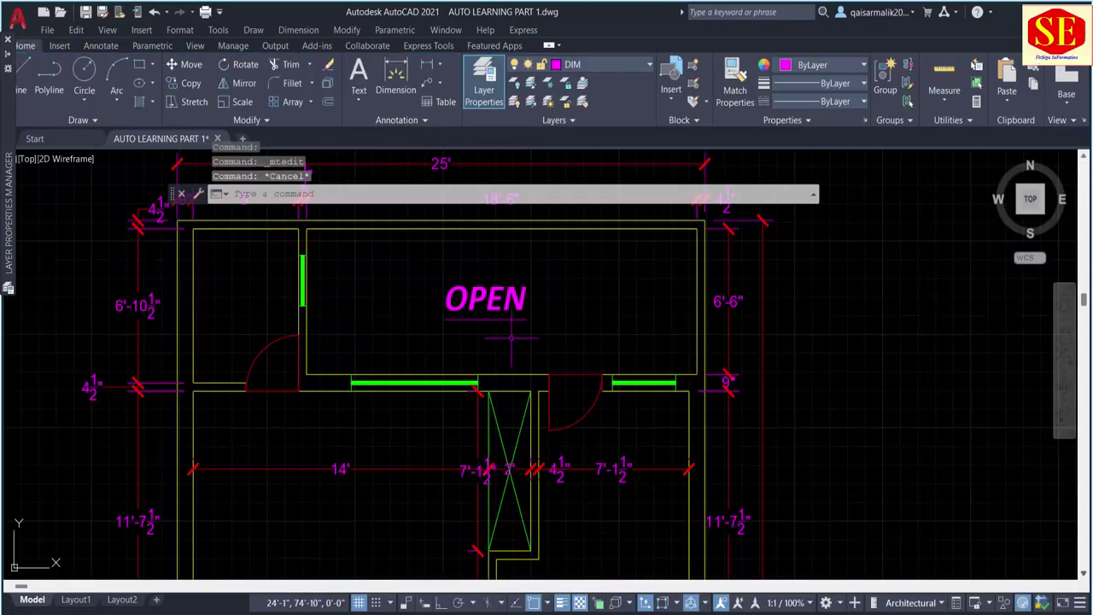
type("co")
key("Return")
Step: Copy the OPEN label to a spot just below the original
left_click(487, 299)
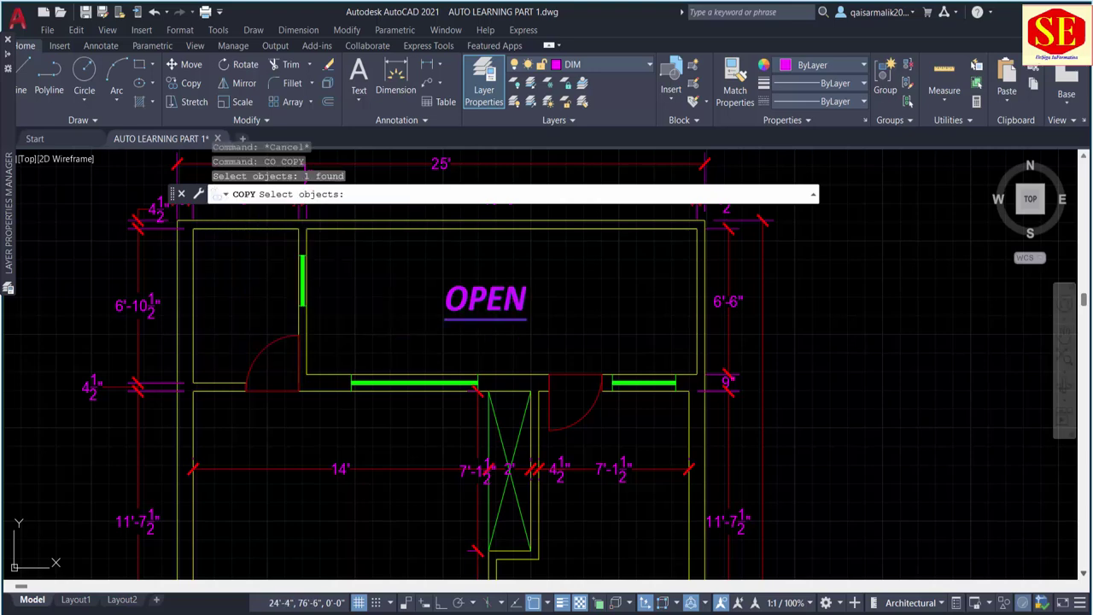
key("Return")
left_click(564, 290)
left_click(564, 333)
key("Escape")
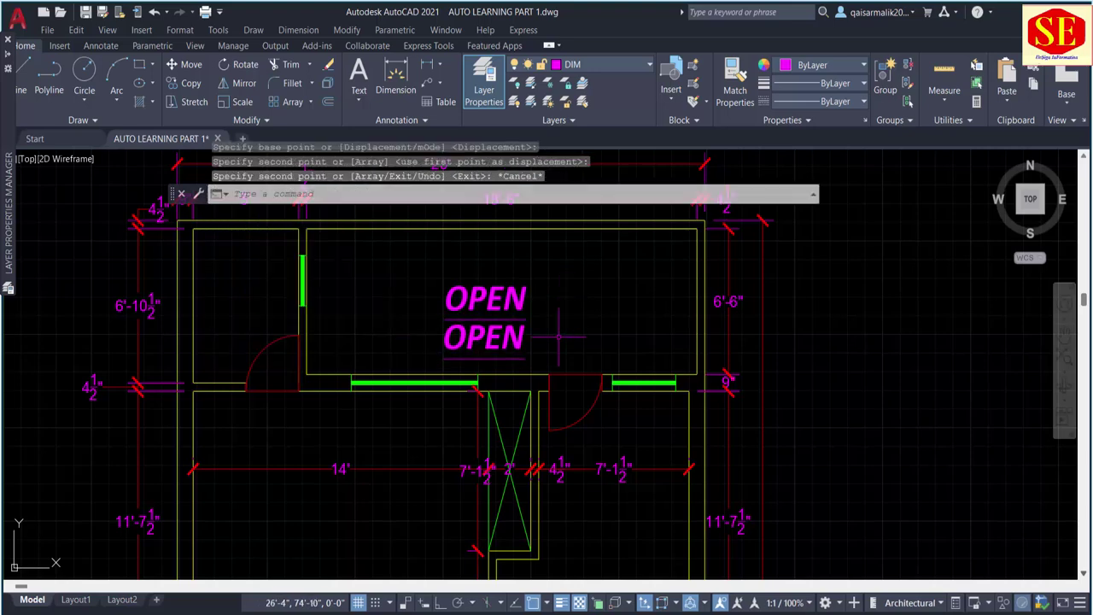
scroll(574, 351, "down", 2)
scroll(544, 282, "up", 4)
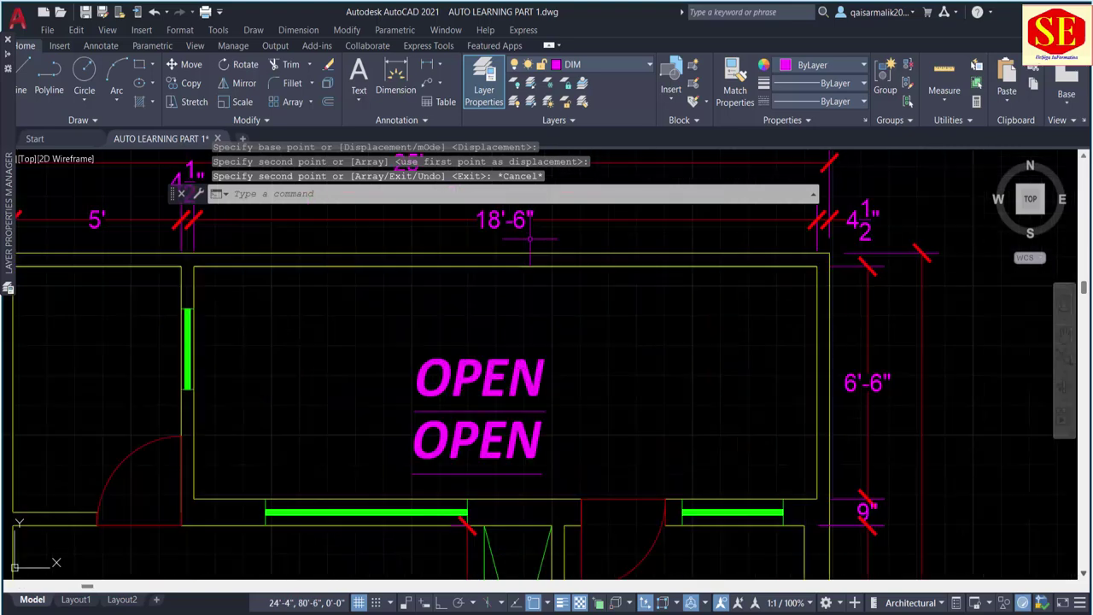
middle_click_drag(519, 394, 512, 442)
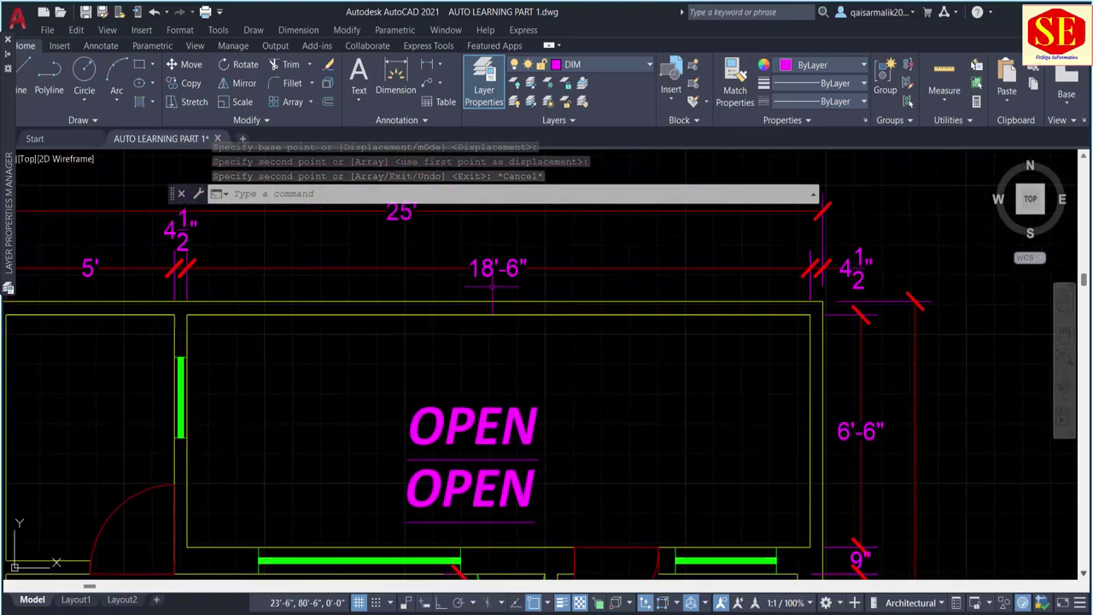
scroll(515, 282, "down", 2)
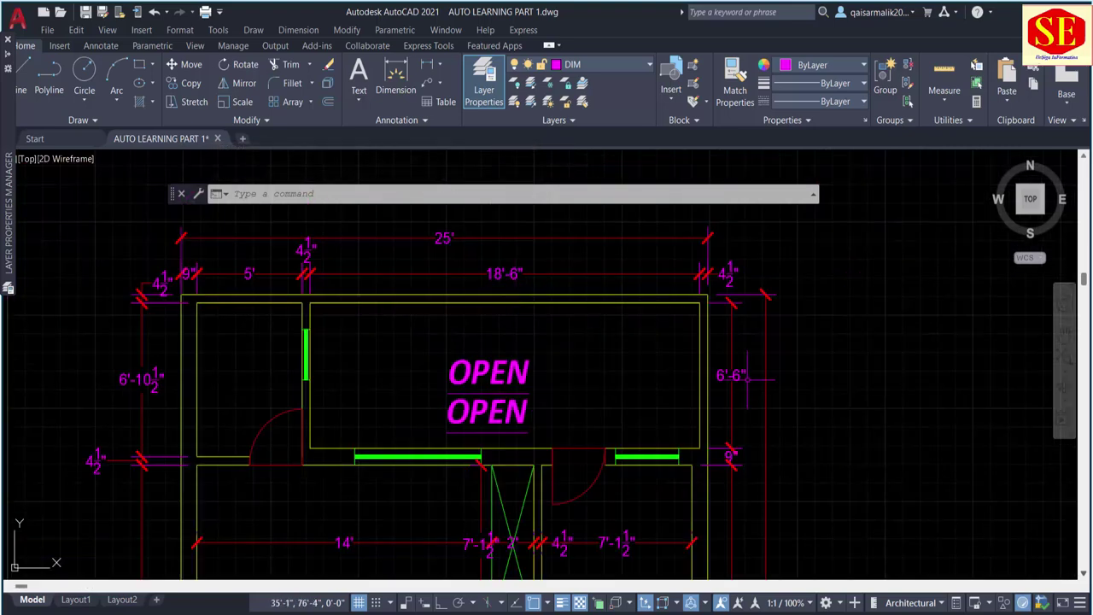
Step: Replace the copied label's text with 18'-6" X 6'-6"
double_click(486, 412)
key("ctrl+a")
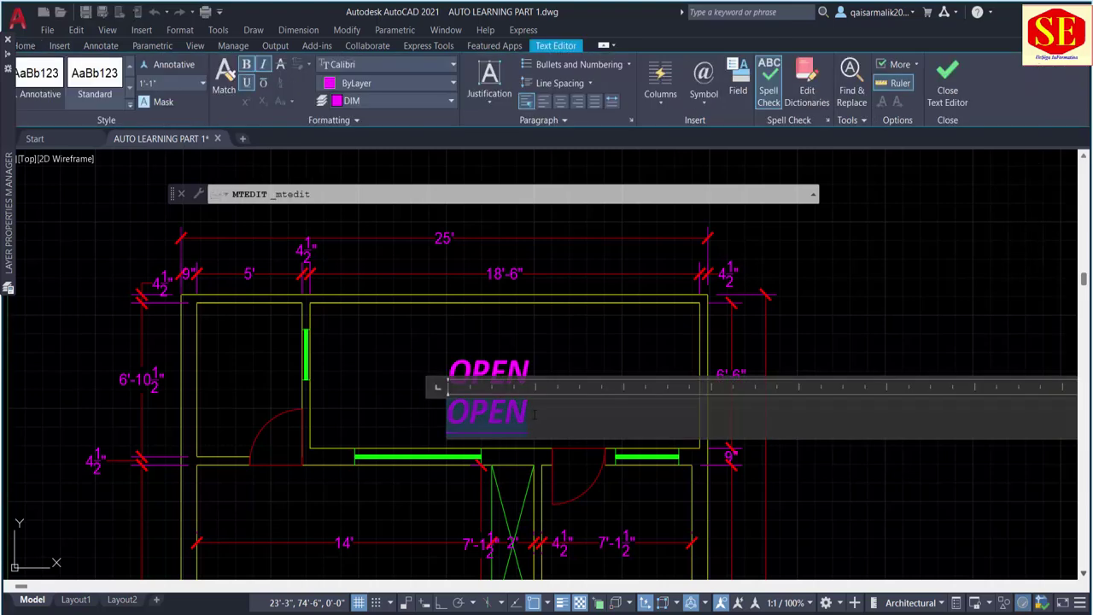
type("18'-")
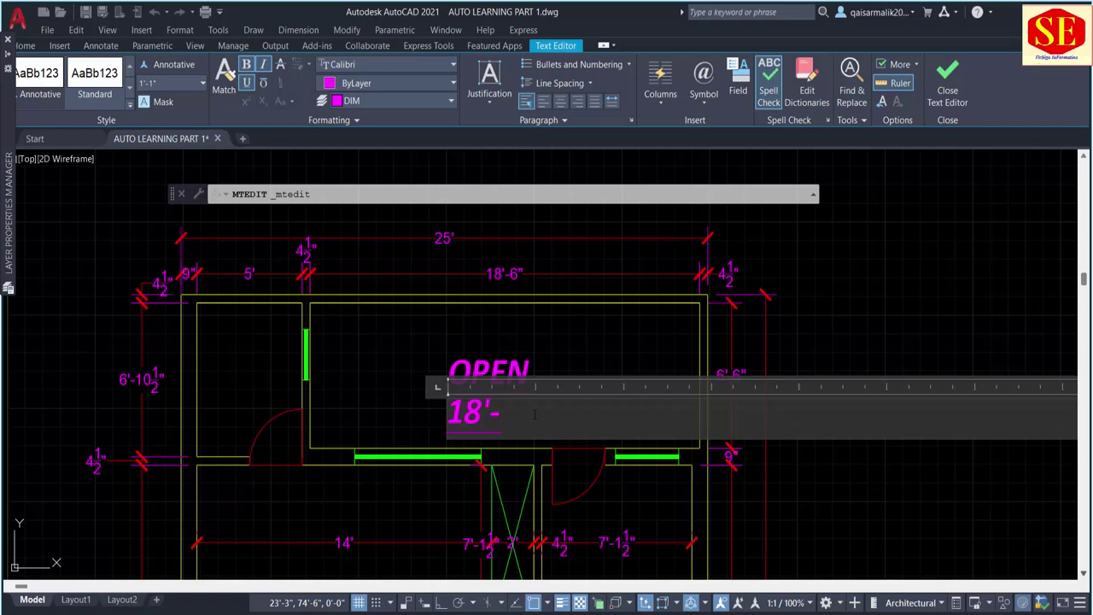
type("6\" X ")
type("6'-")
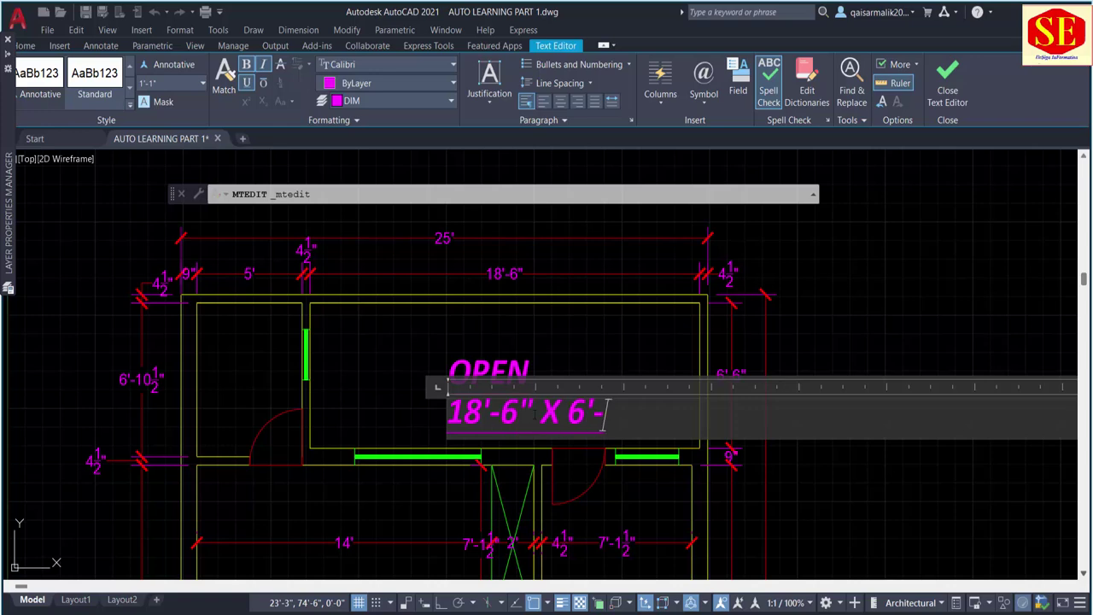
type("6\"")
left_click(799, 350)
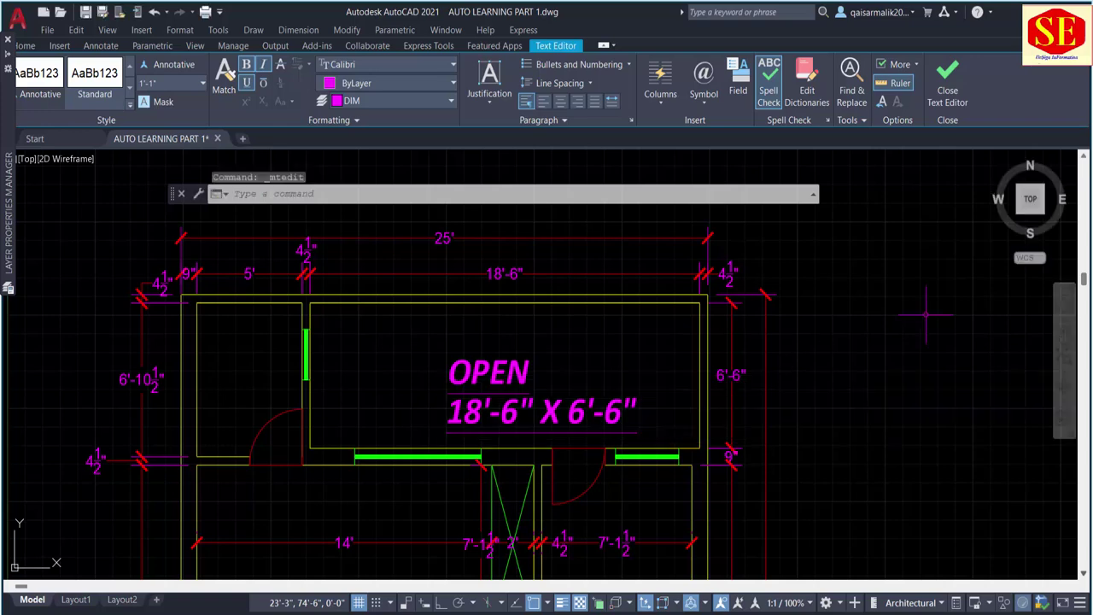
type("m")
key("Return")
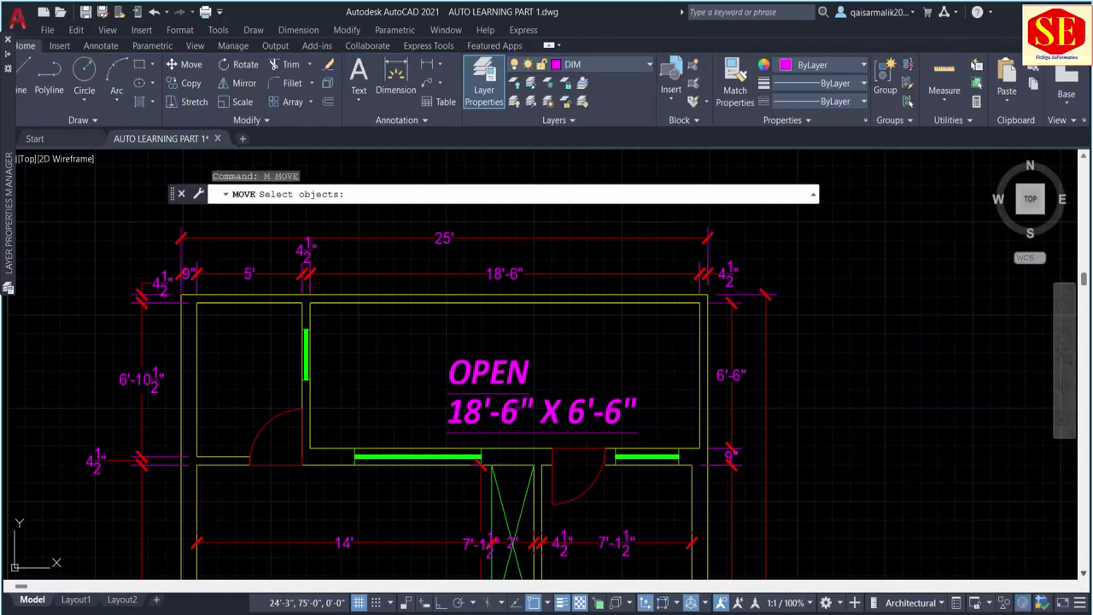
Step: Move the 18'-6" X 6'-6" size text slightly left to center it under OPEN
key("Escape")
double_click(634, 414)
key("ctrl+a")
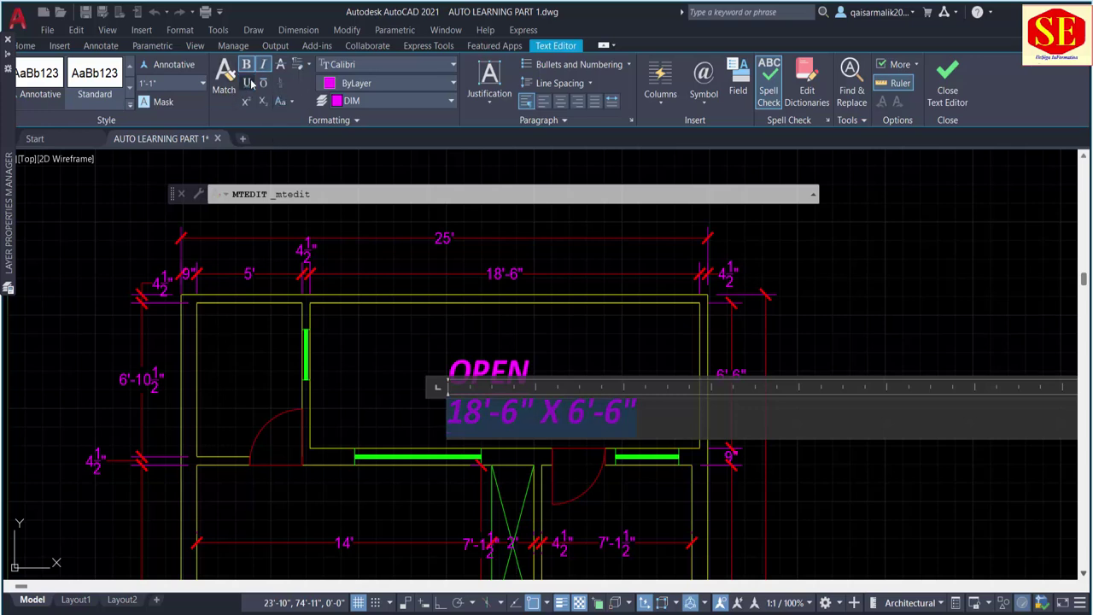
left_click(636, 345)
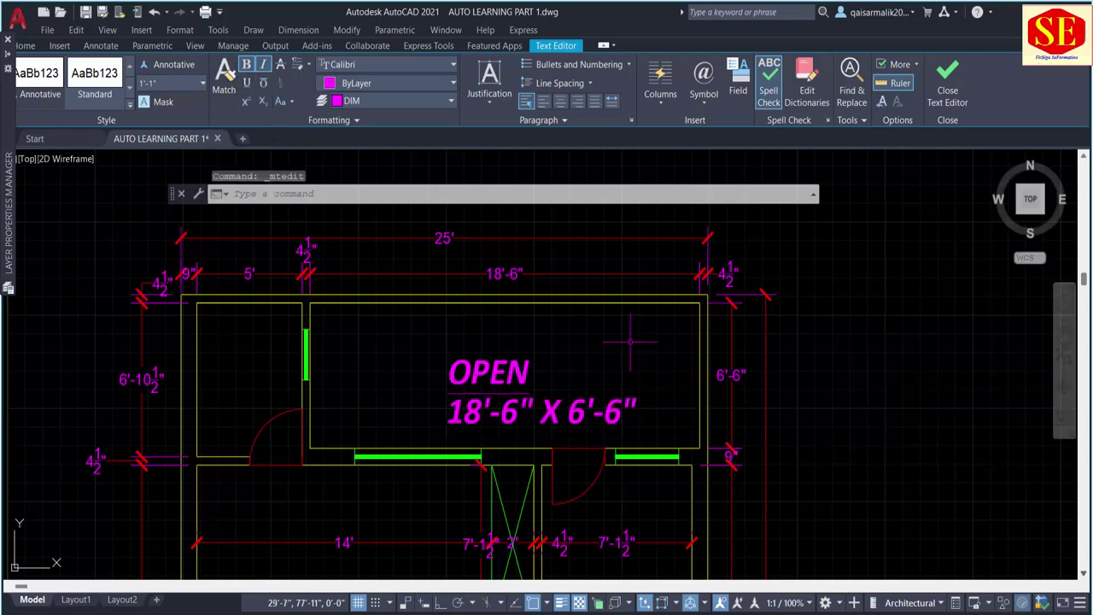
type("m")
key("Return")
left_click(615, 384)
key("Return")
left_click(616, 366)
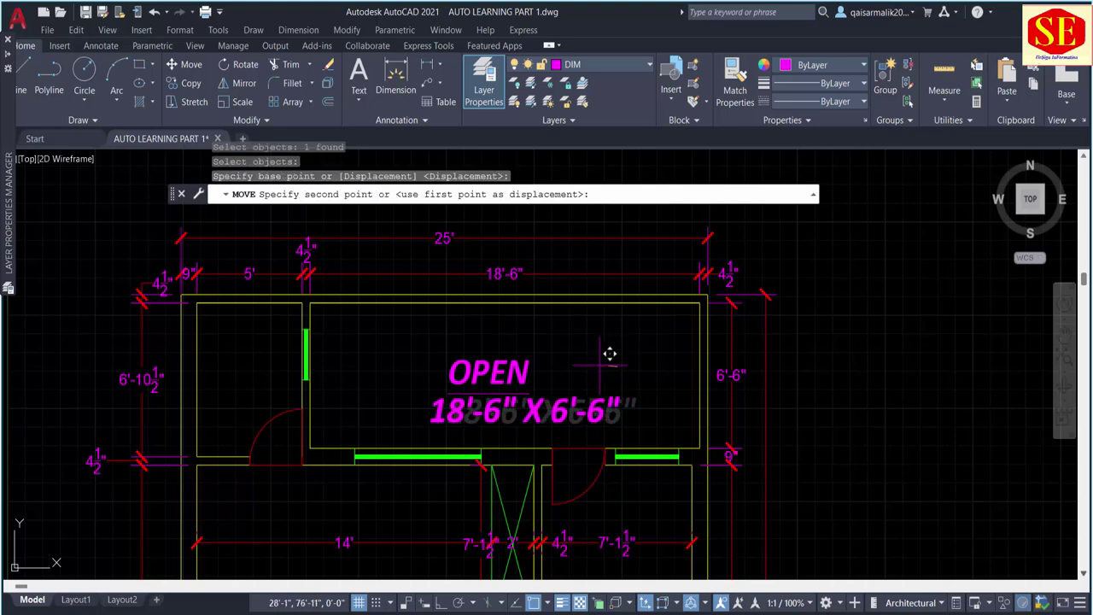
left_click(579, 356)
scroll(578, 356, "down", 2)
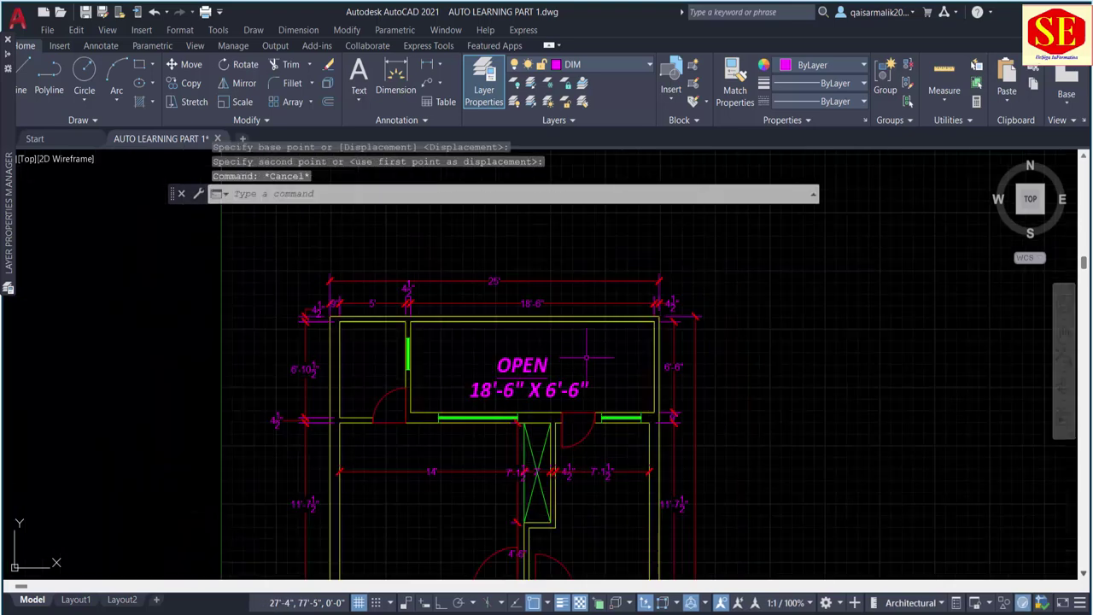
Step: Window-select both labels for a move, then cancel and leave them in place
type("m")
key("Return")
left_click(575, 362)
left_click(541, 400)
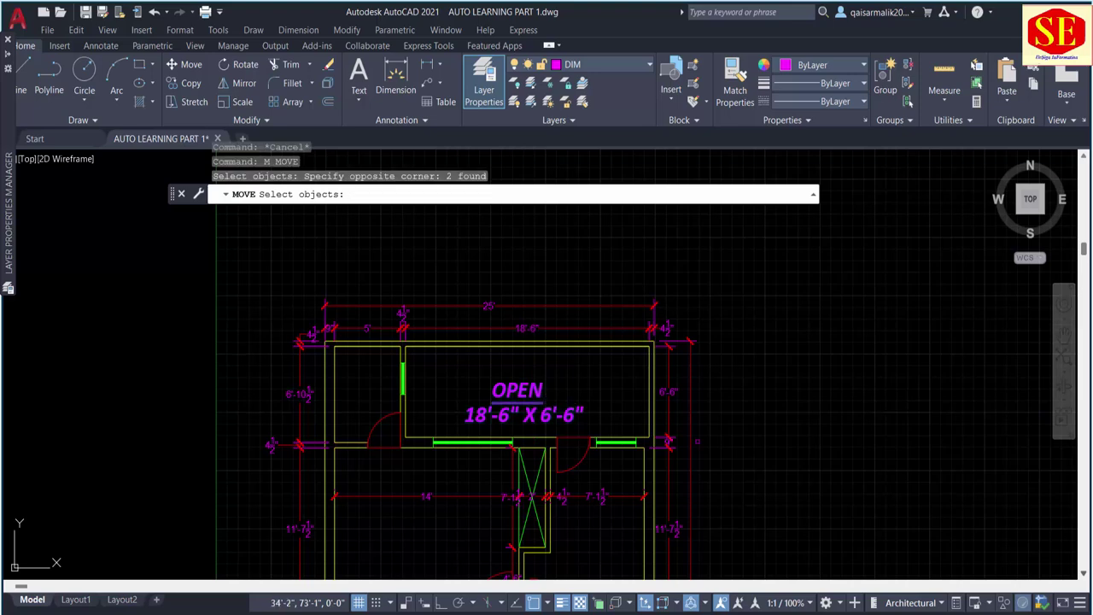
key("Return")
left_click(793, 429)
key("Escape")
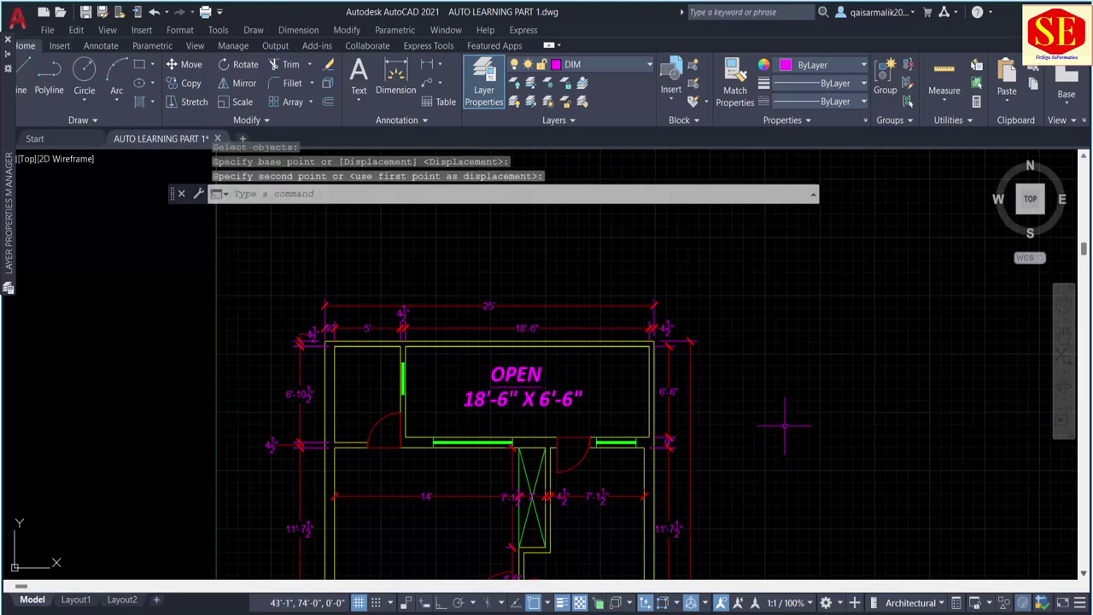
Step: Scale OPEN and its size line together by a factor of 0.75
type("sc")
key("Return")
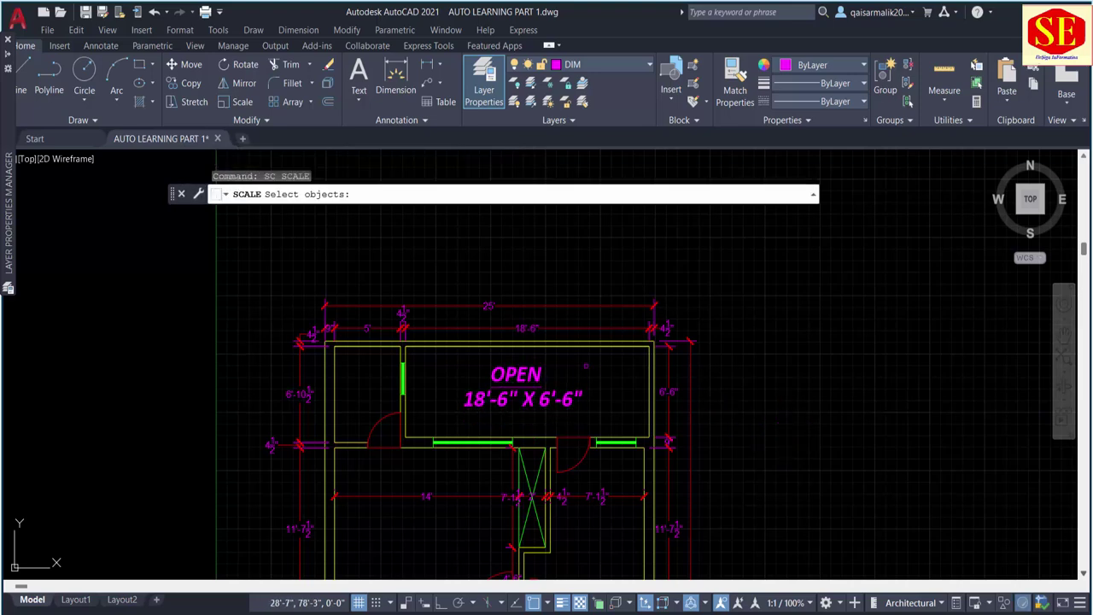
left_click(584, 354)
left_click(463, 434)
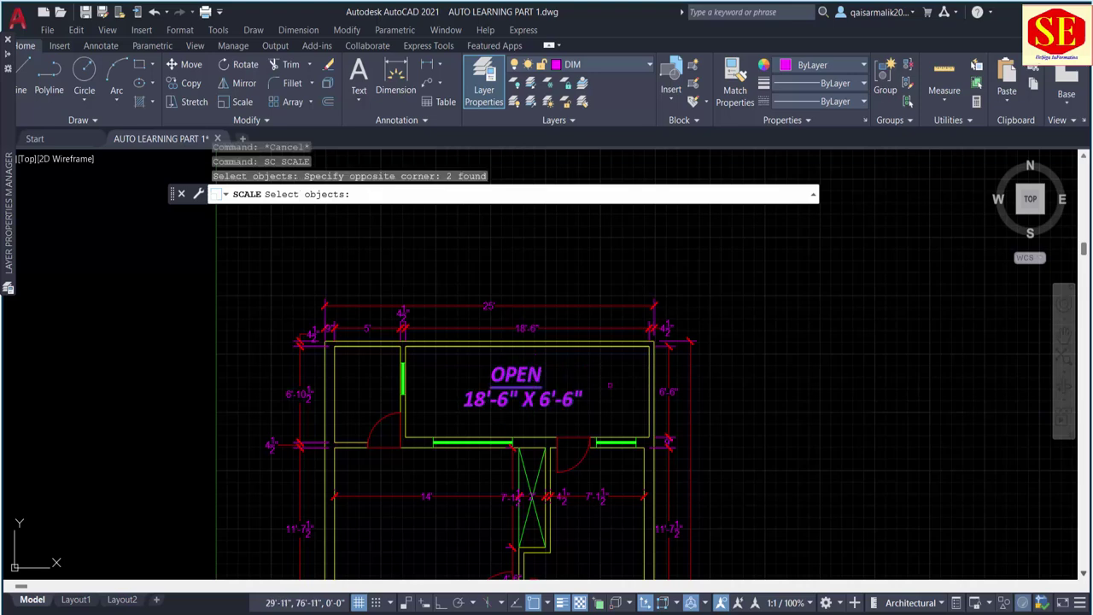
key("Return")
left_click(609, 372)
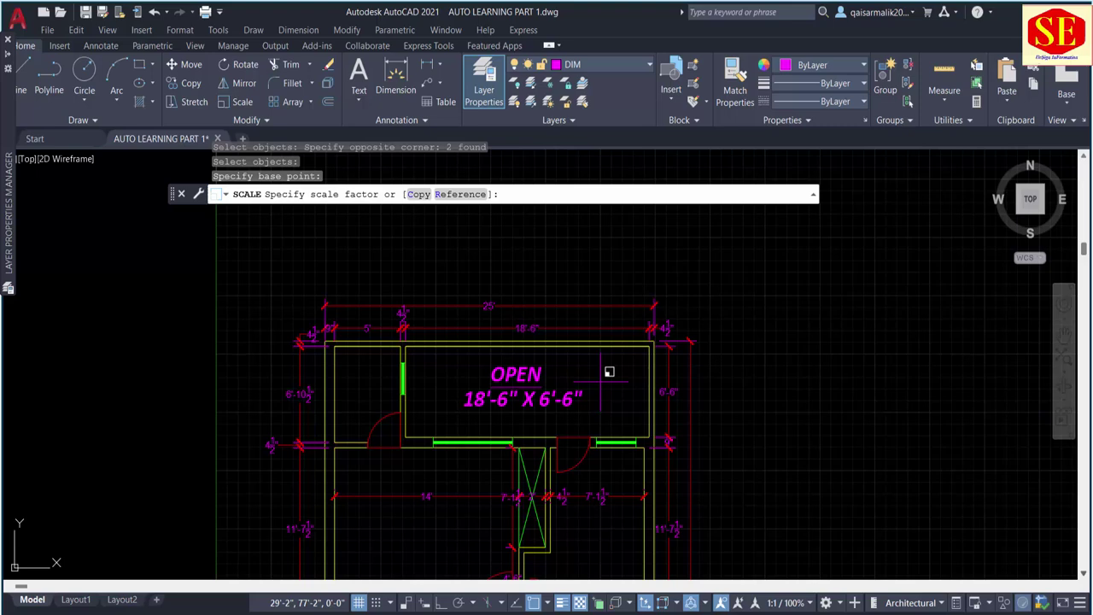
type(".75")
key("Return")
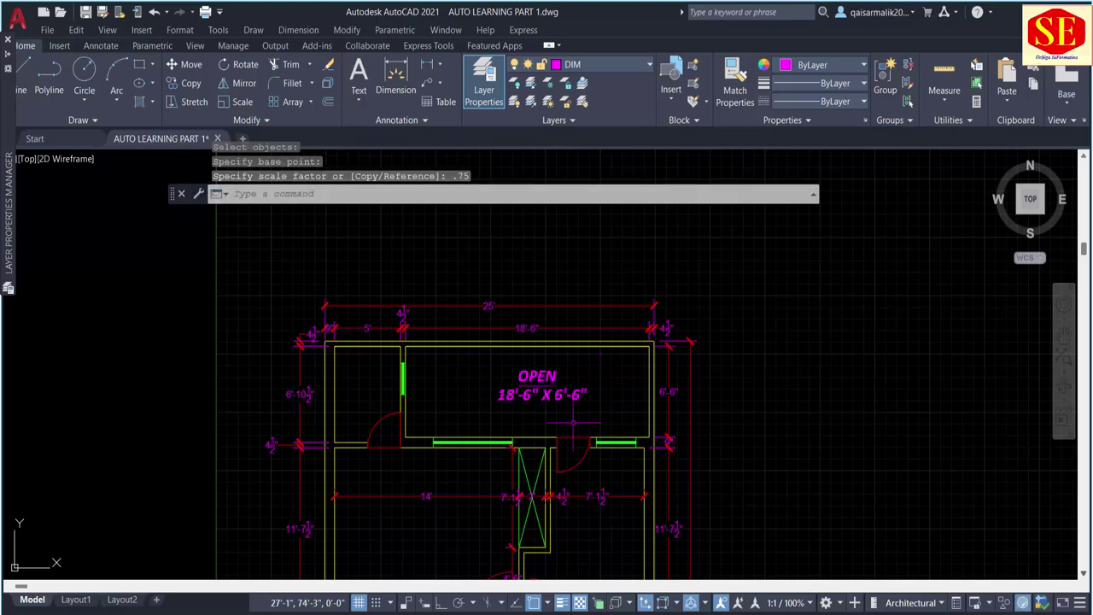
key("Escape")
Step: Copy the OPEN label and its size line into the small left room
type("o")
key("Return")
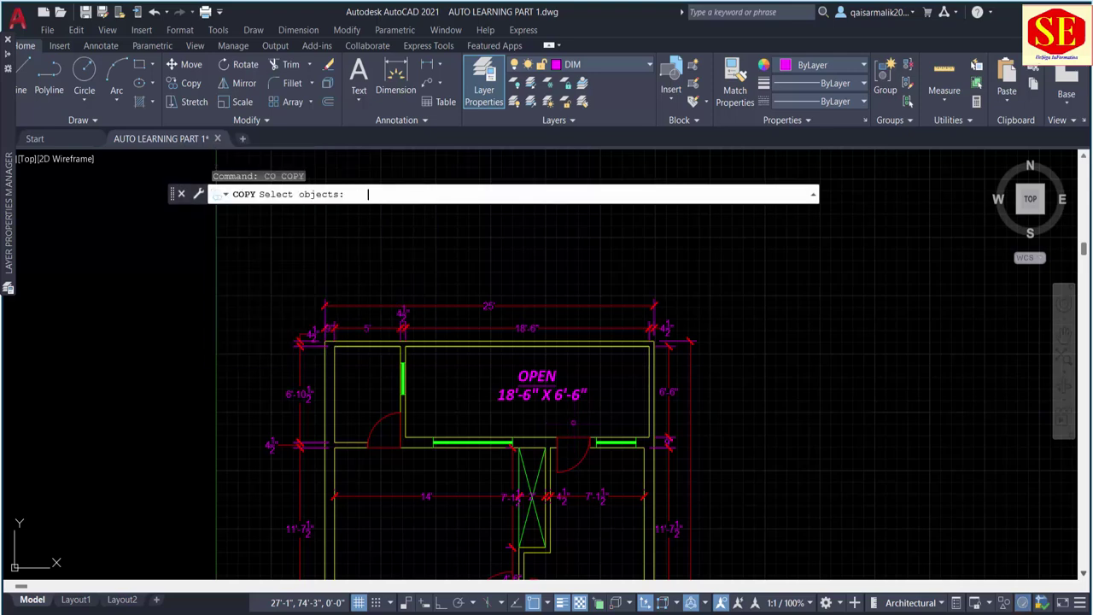
left_click(579, 370)
left_click(530, 387)
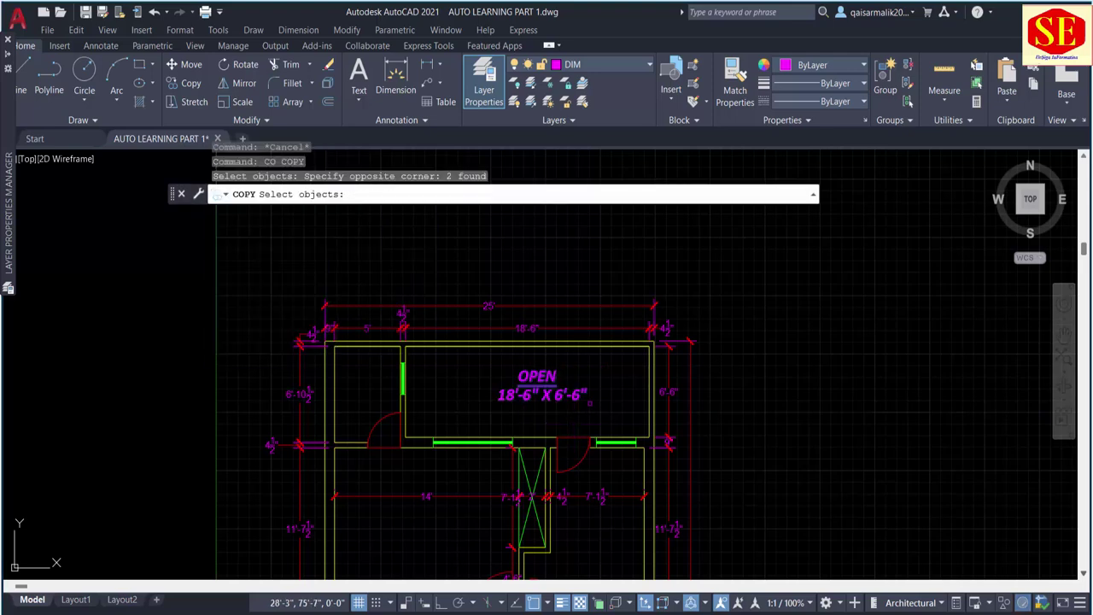
key("Return")
left_click(534, 388)
scroll(419, 397, "up", 2)
middle_click_drag(367, 399, 614, 416)
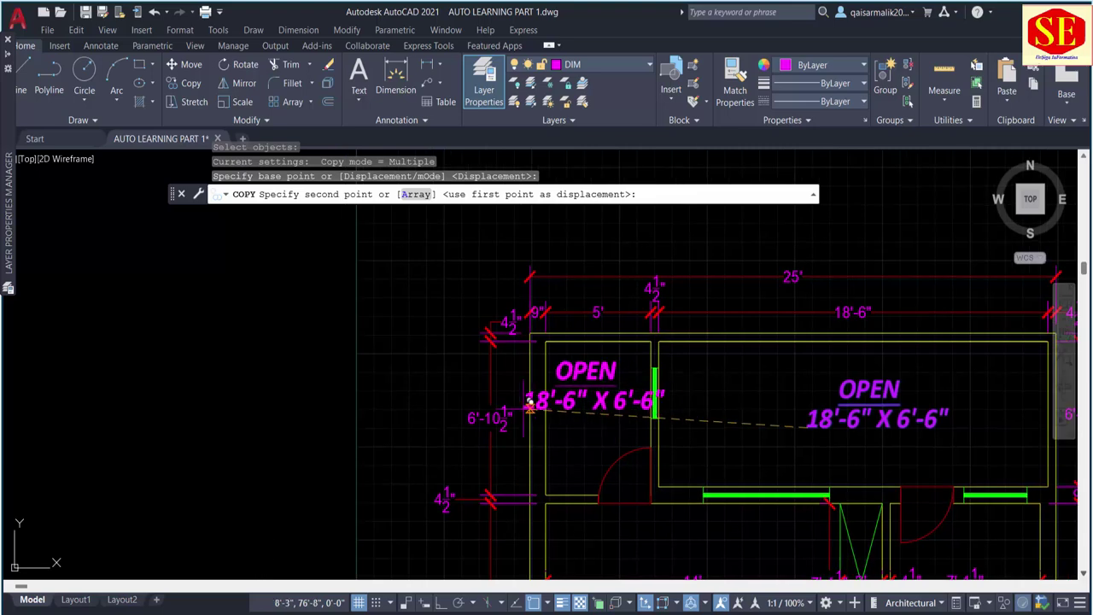
left_click(602, 397)
key("Escape")
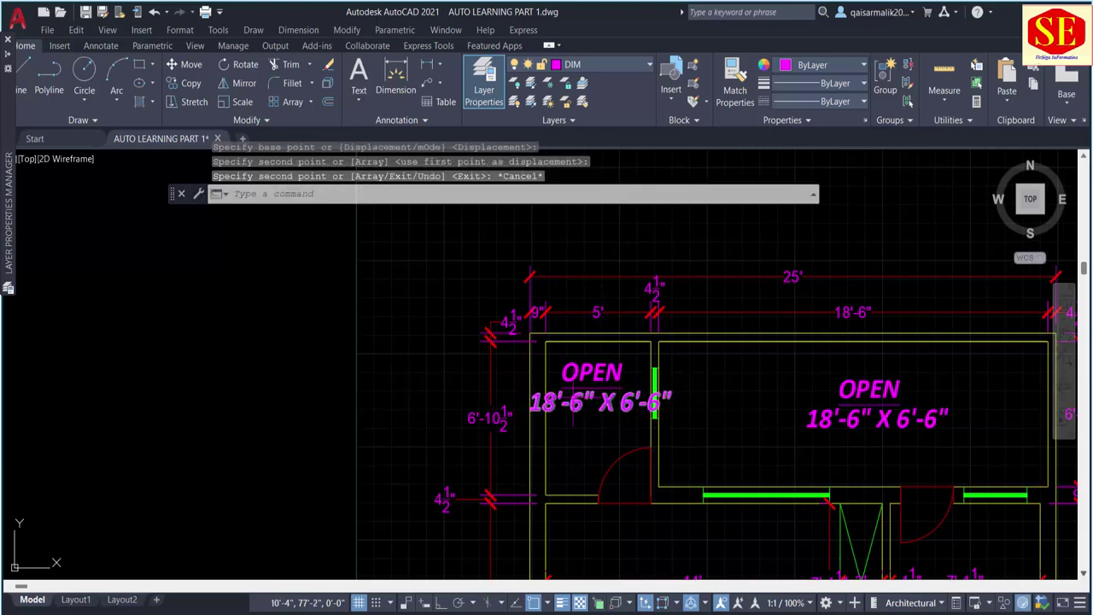
Step: Change the copy's size text to read 5- X 6'-10 1/2"
double_click(589, 398)
key("BackSpace")
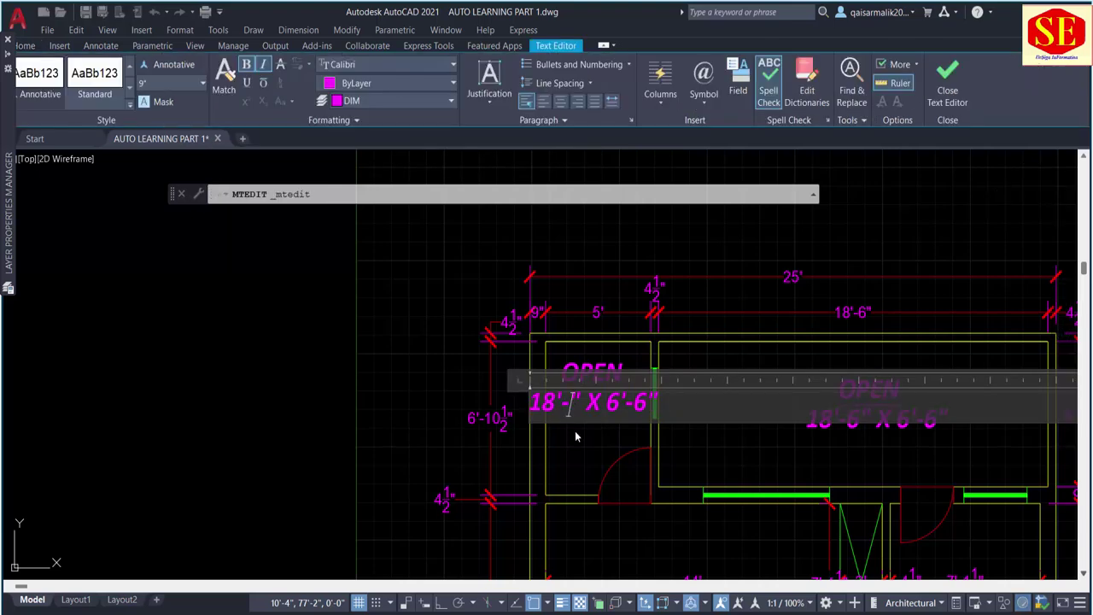
key("BackSpace")
key("BackSpace")
key("BackSpace")
key("BackSpace")
type("5")
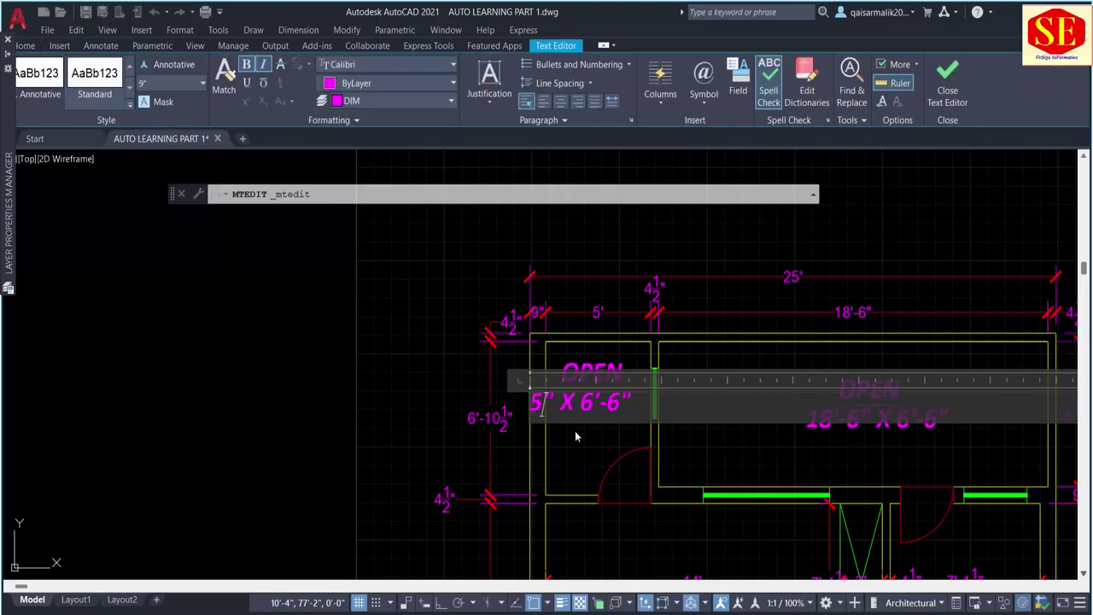
key("BackSpace")
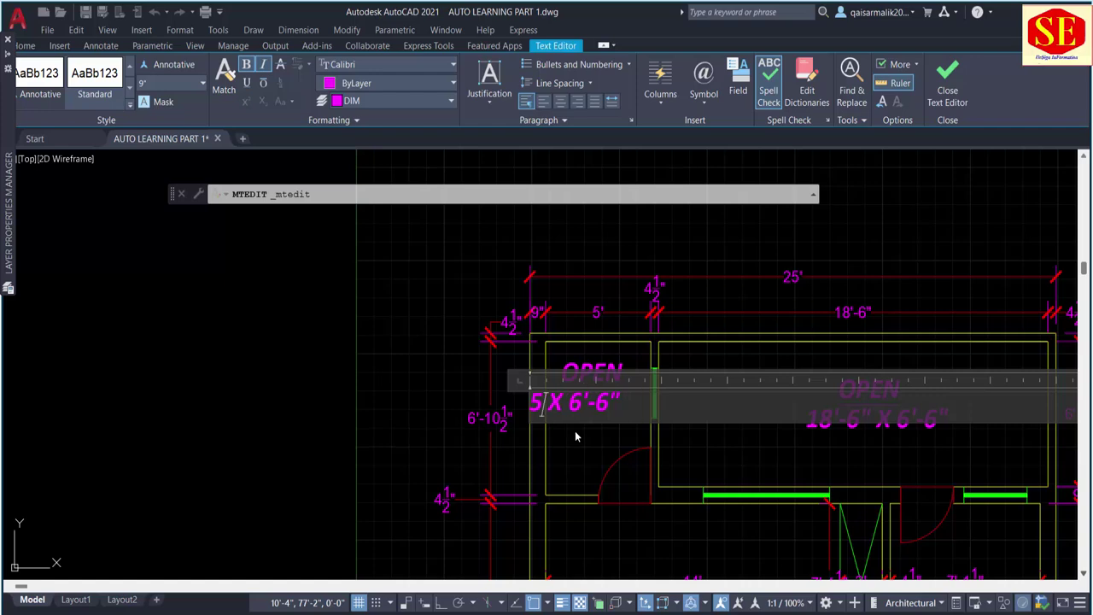
type("-")
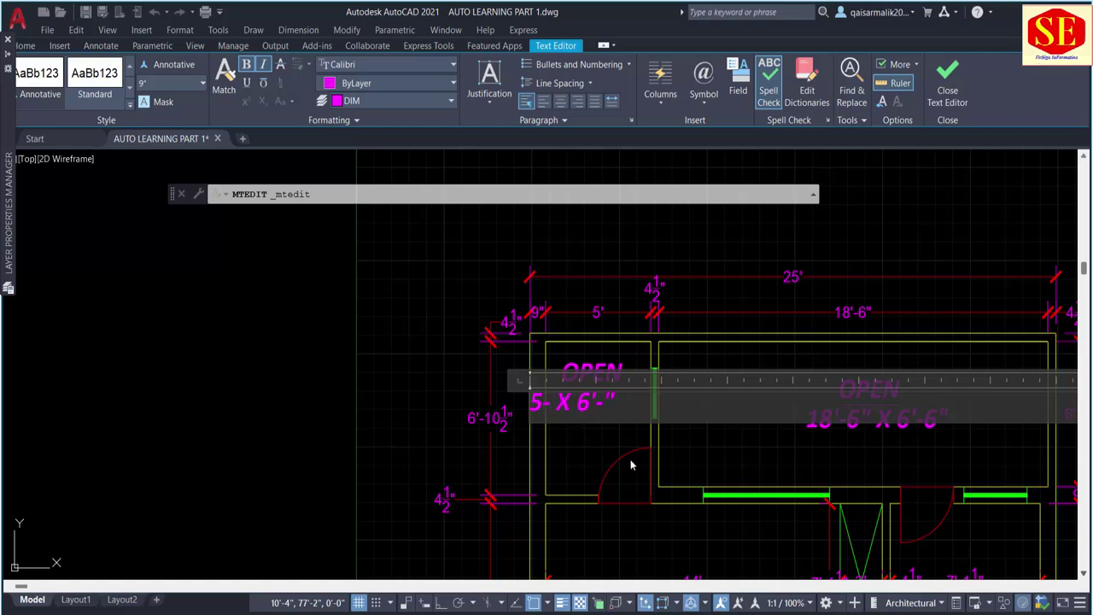
type("10/")
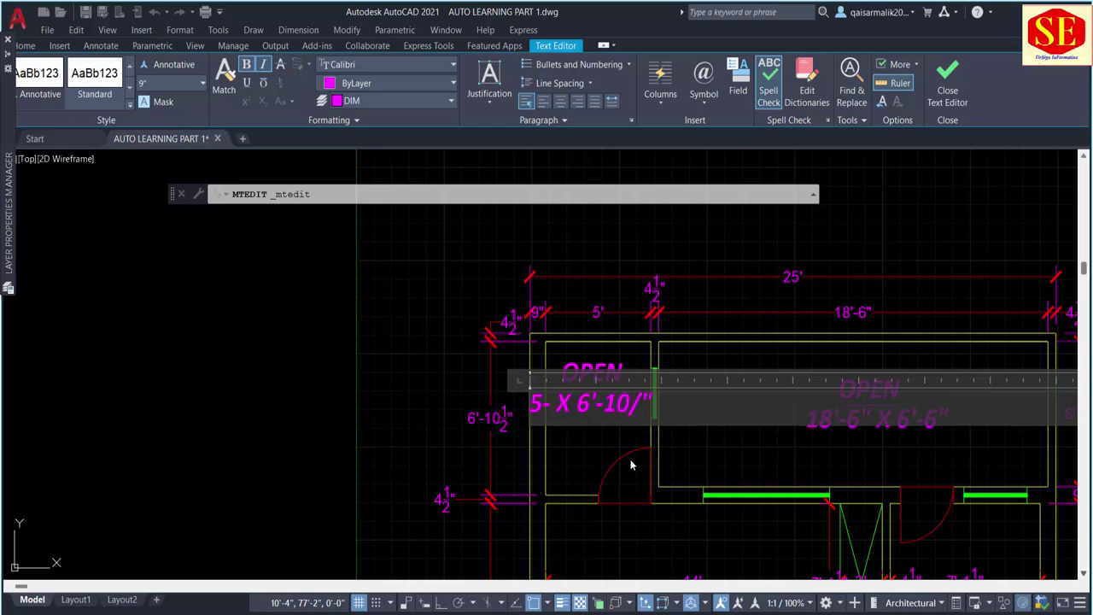
type("1")
type("2")
key("BackSpace")
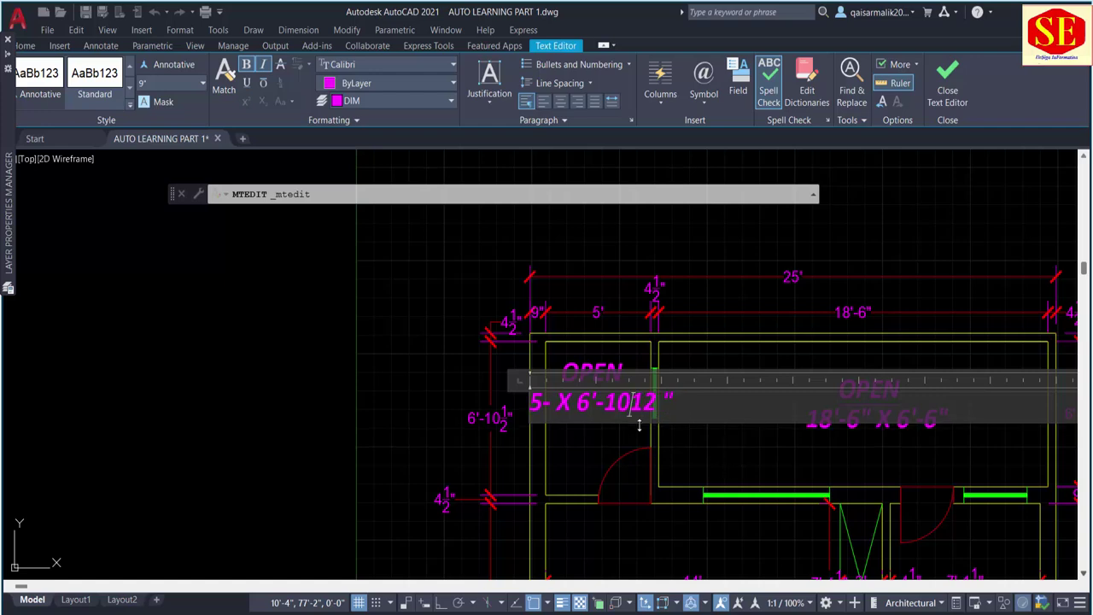
type("/")
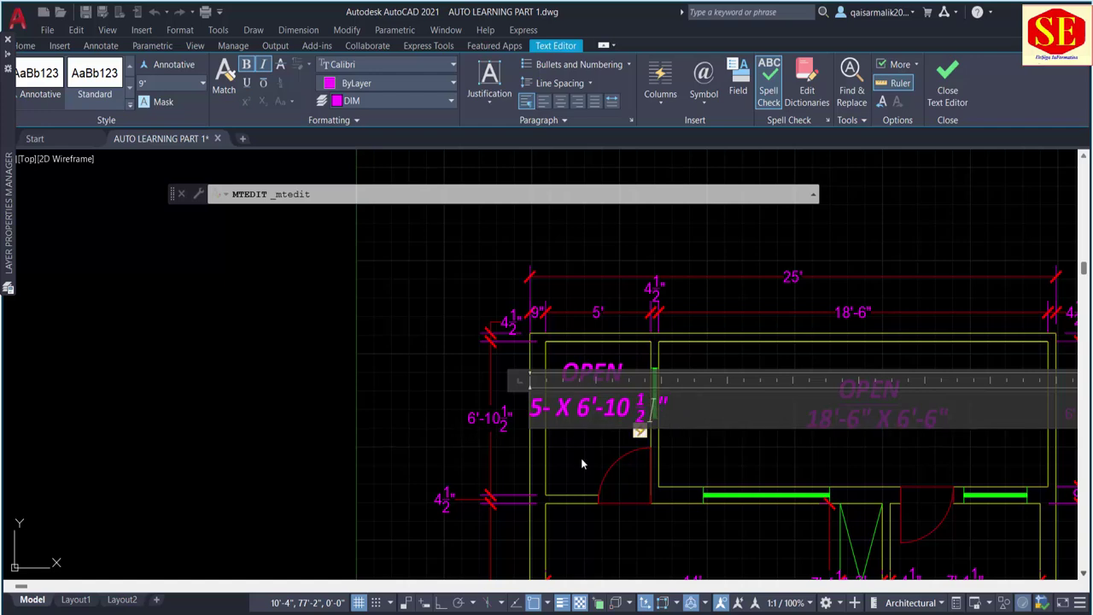
key("Escape")
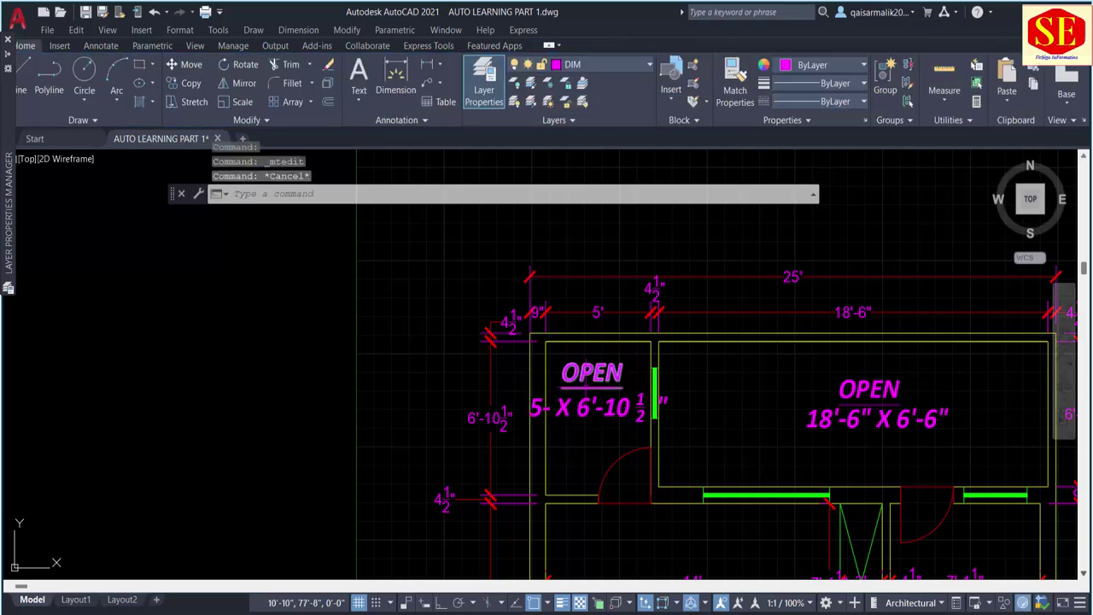
middle_click_drag(597, 389, 596, 446)
key("Escape")
type("B")
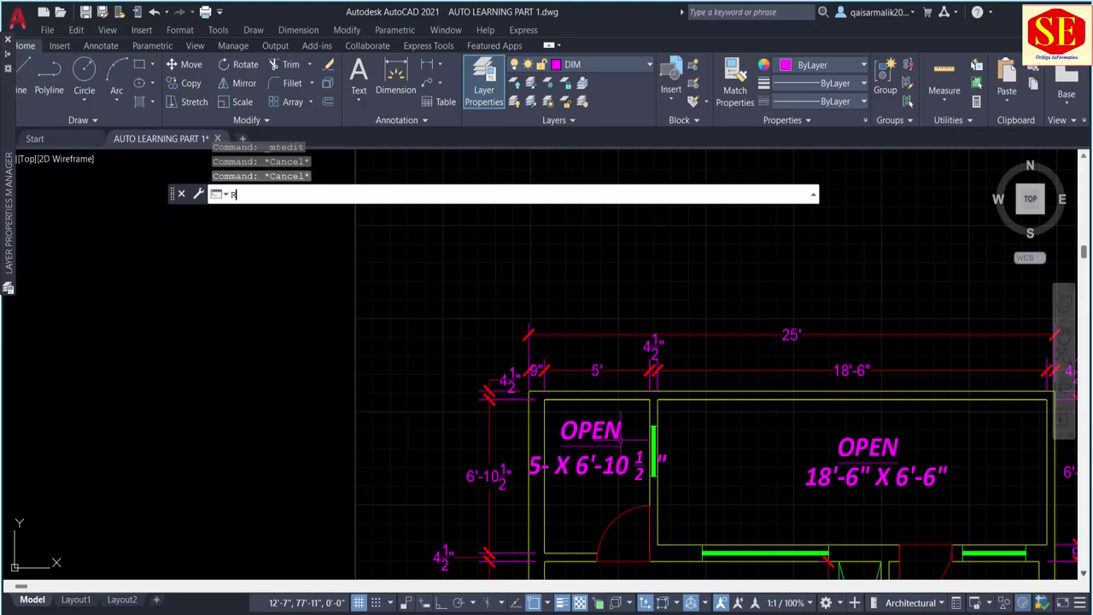
Step: Rotate the copied label 90° about a point at the label
type("O")
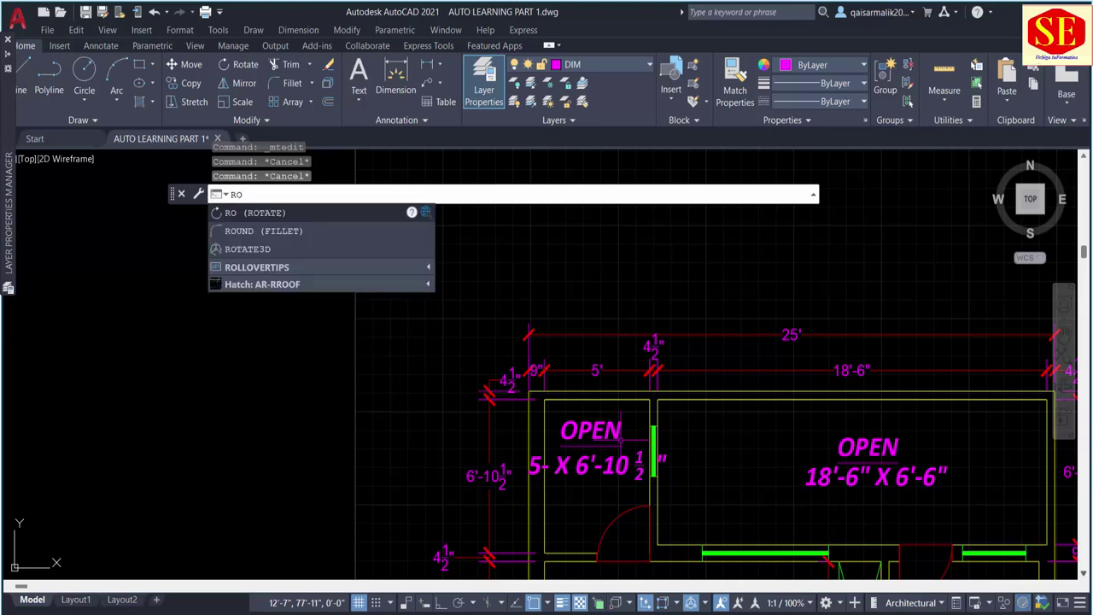
left_click(273, 215)
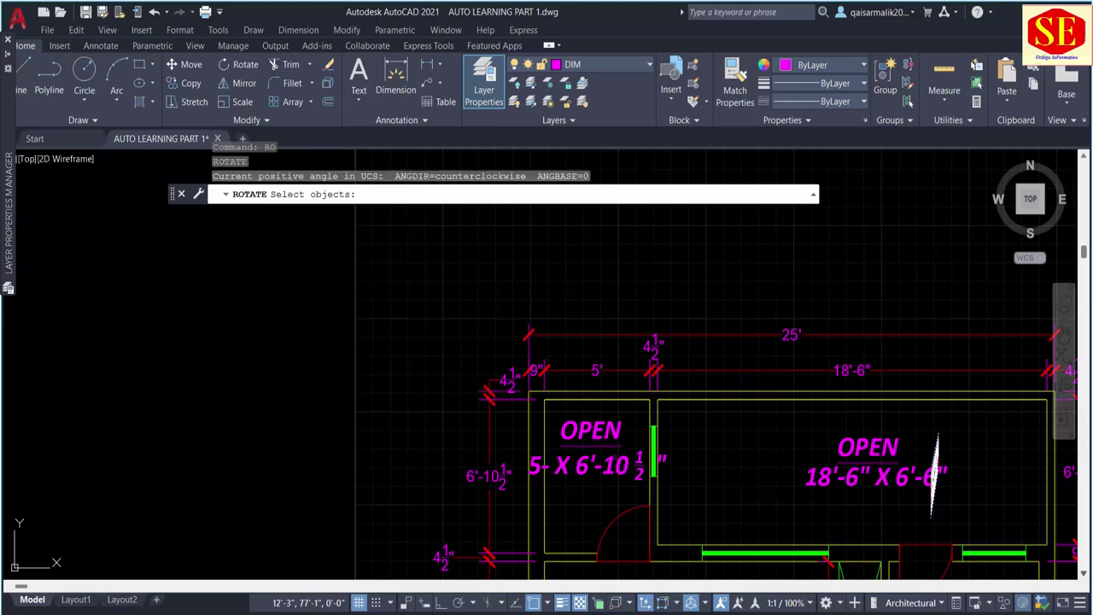
left_click(649, 403)
left_click(558, 457)
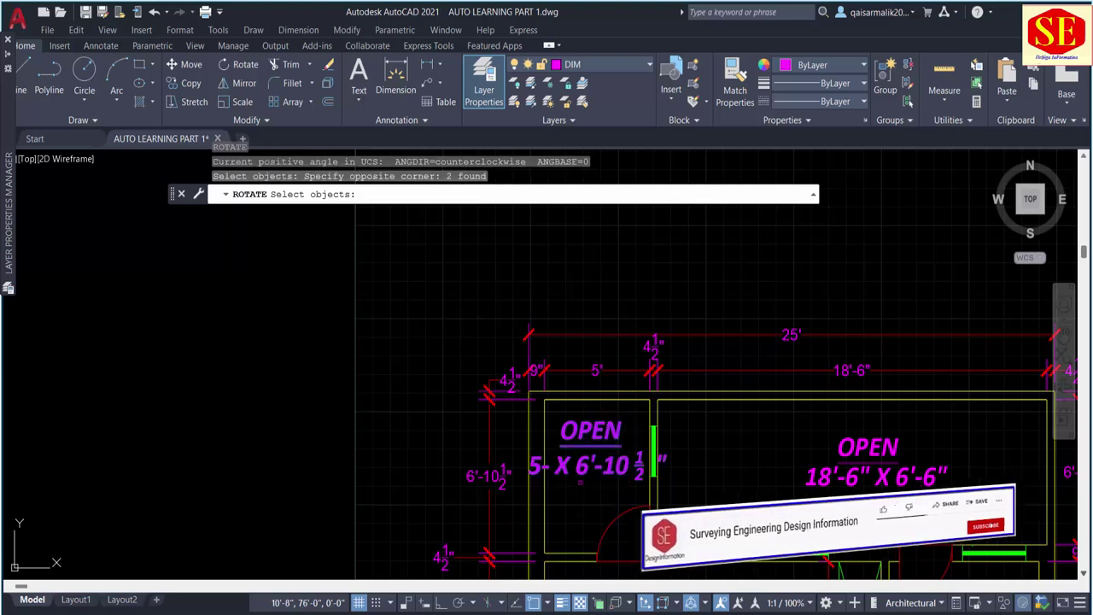
key("Return")
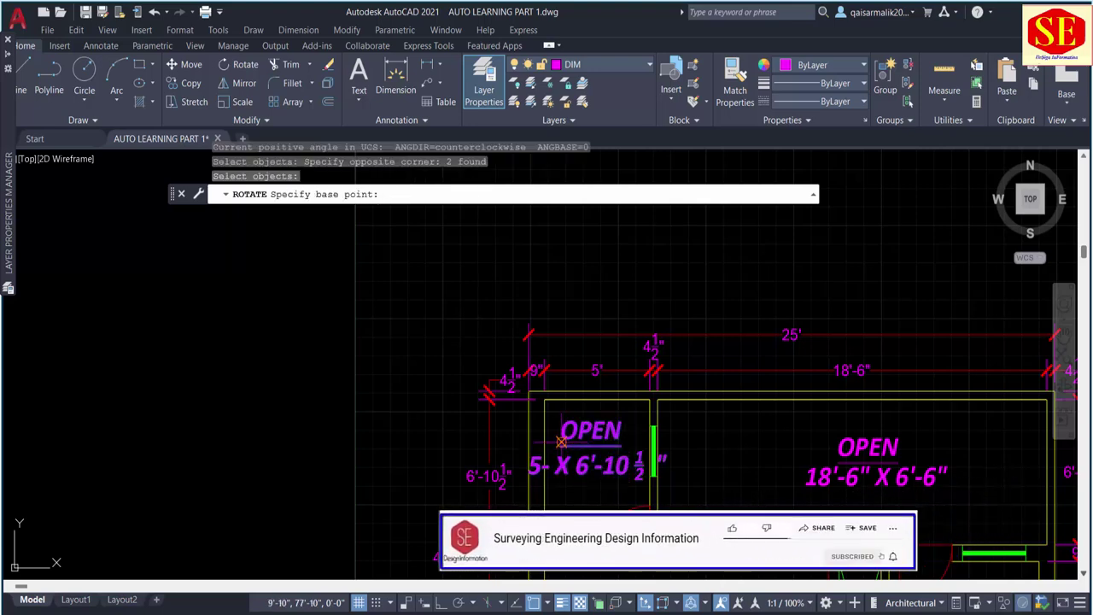
left_click(561, 440)
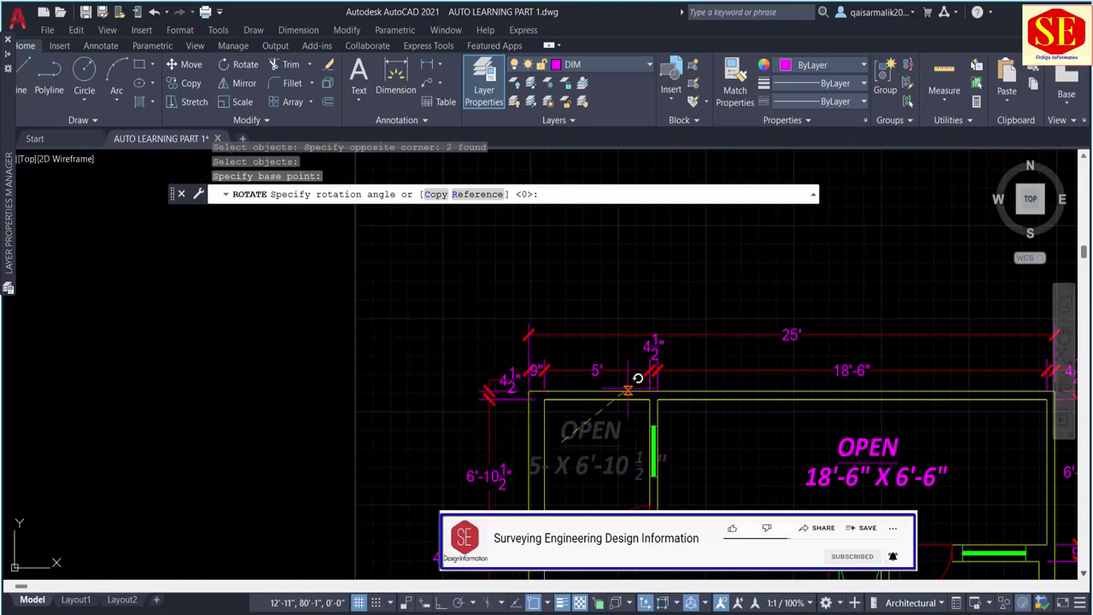
middle_click_drag(626, 456, 642, 340)
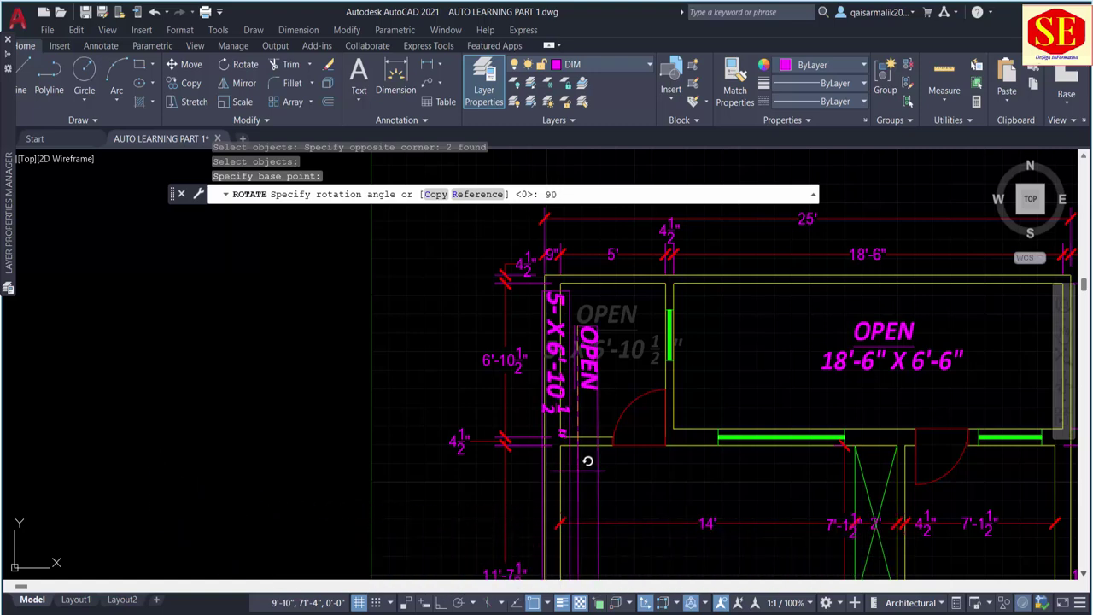
key("Return")
Step: Move the vertical label's OPEN text and size line into the narrow left room
type("m")
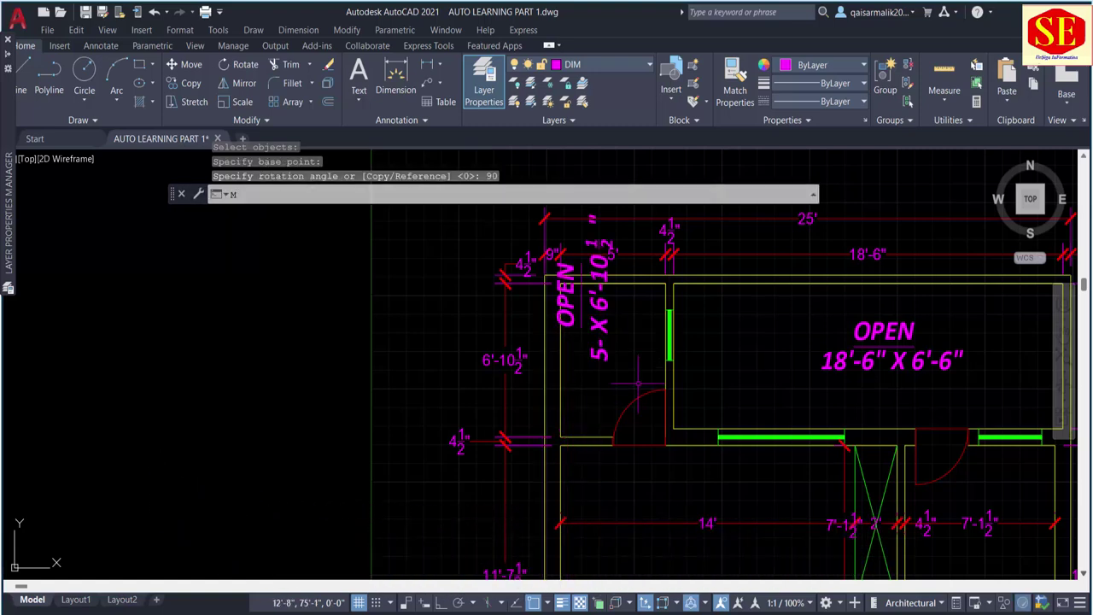
key("Return")
left_click(600, 316)
left_click(566, 294)
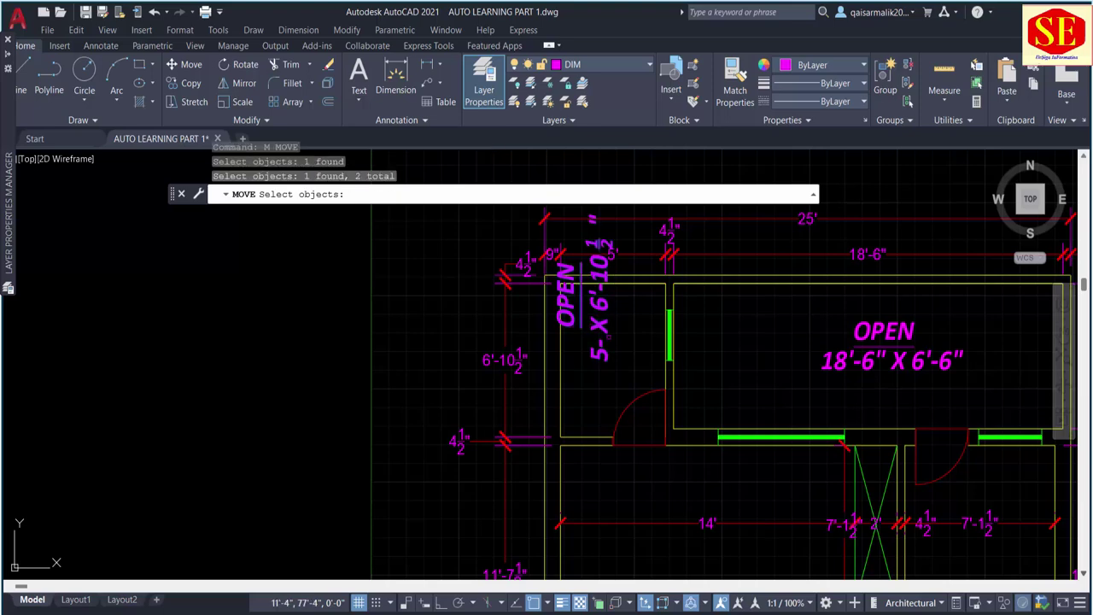
key("Return")
left_click(620, 346)
left_click(629, 405)
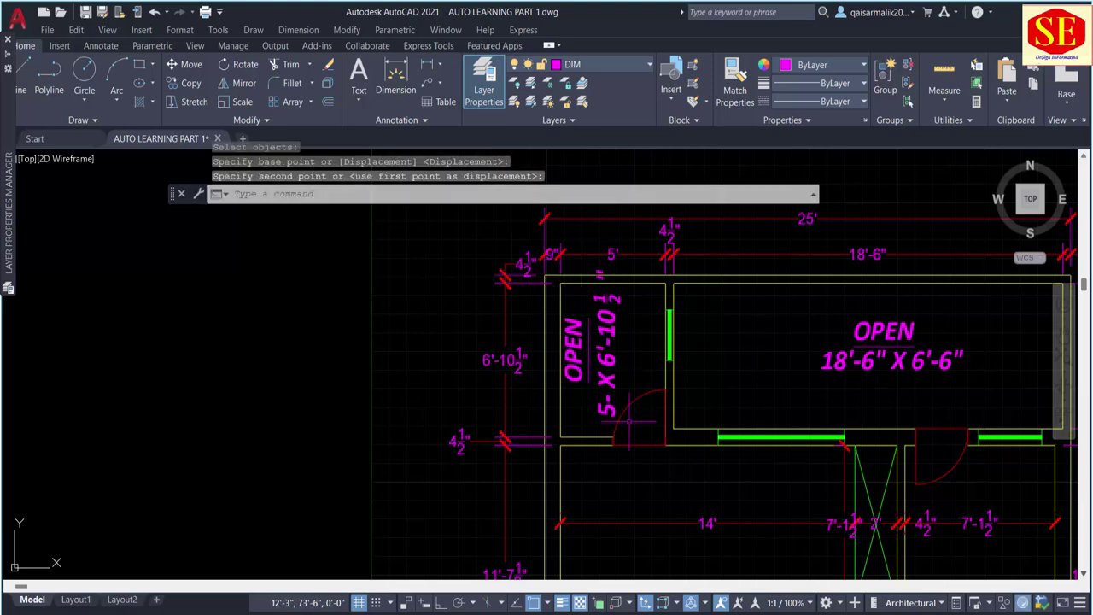
Step: Rotate the vertical label 180° so it flips around
type("ro")
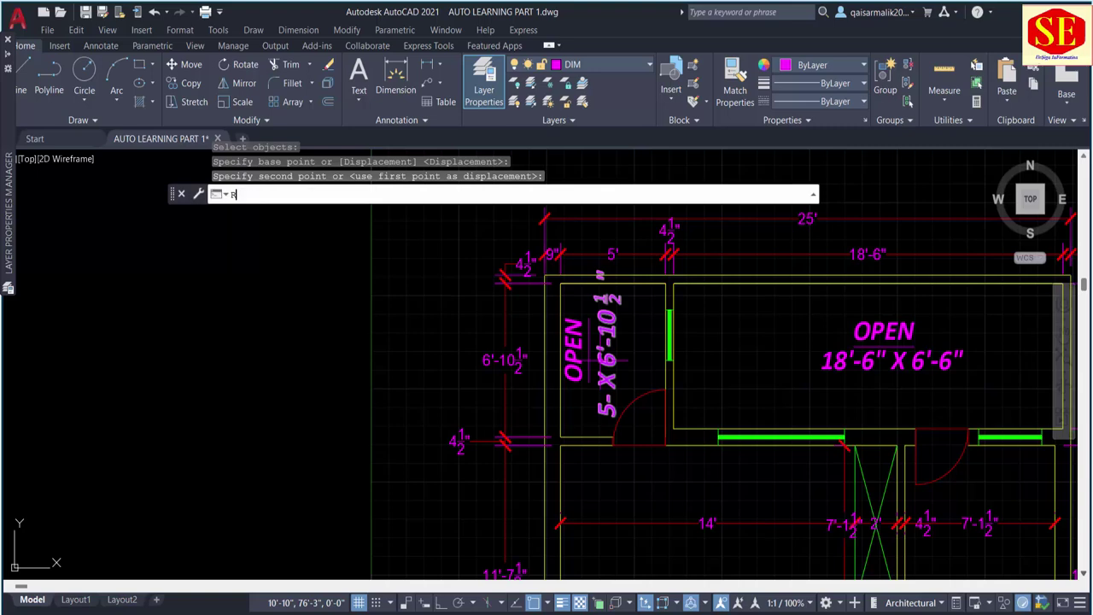
key("Return")
left_click(554, 300)
left_click(636, 411)
key("Return")
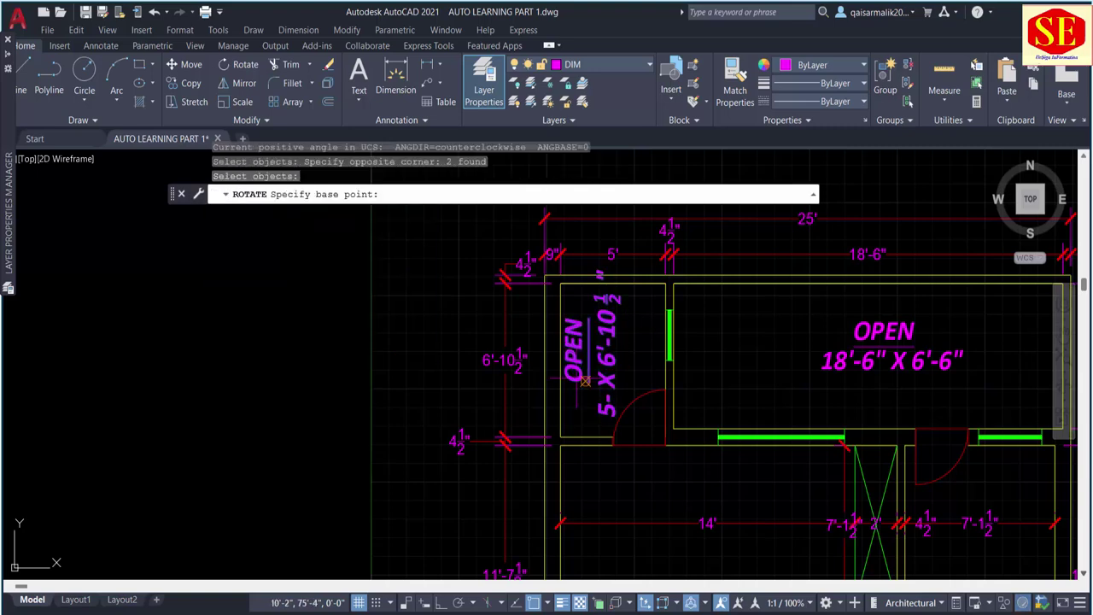
left_click(585, 379)
type("180")
key("Return")
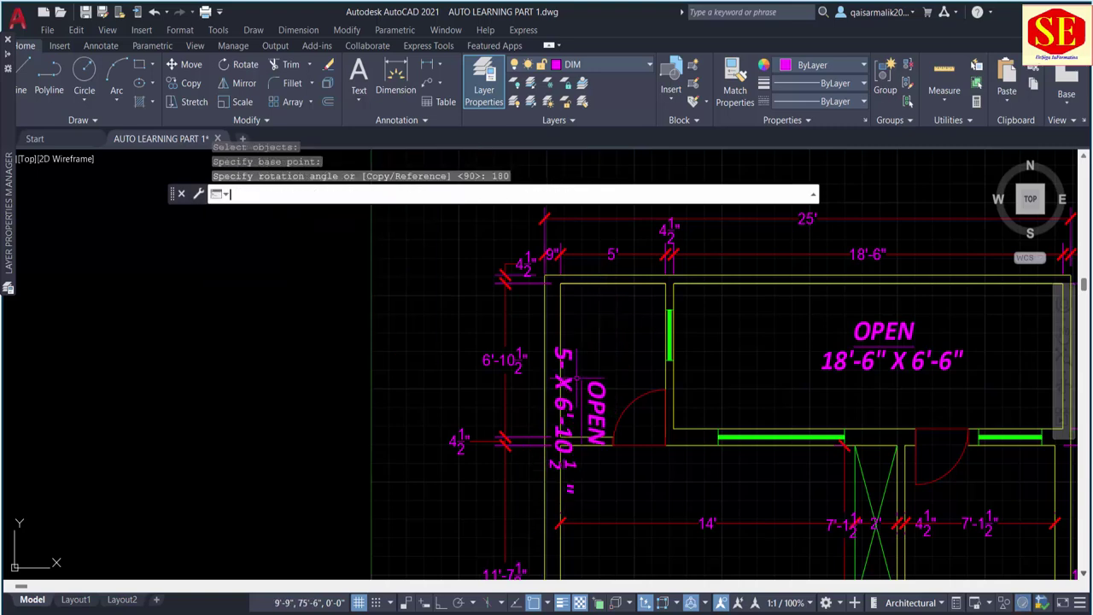
type("M")
Step: Move the flipped label into its final position inside the narrow room
key("Return")
left_click(598, 410)
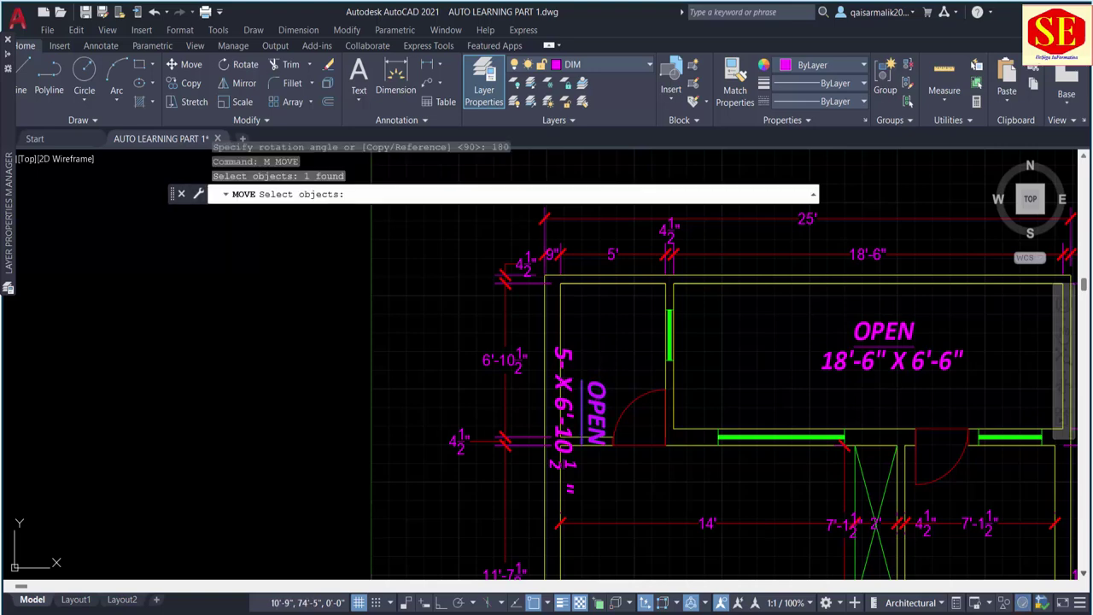
left_click(565, 409)
key("Return")
left_click(617, 482)
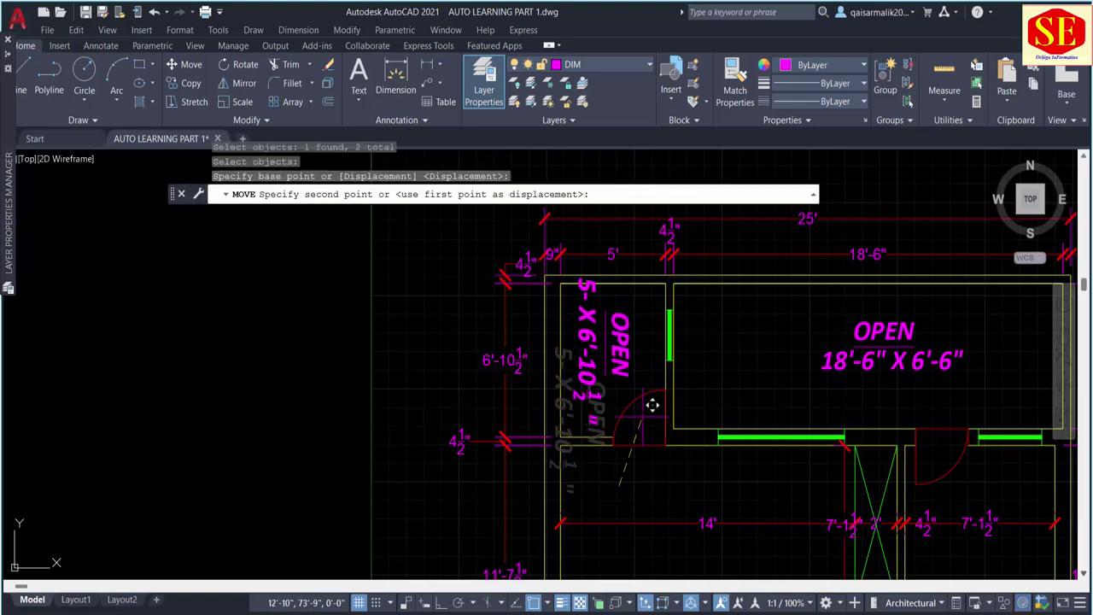
left_click(652, 412)
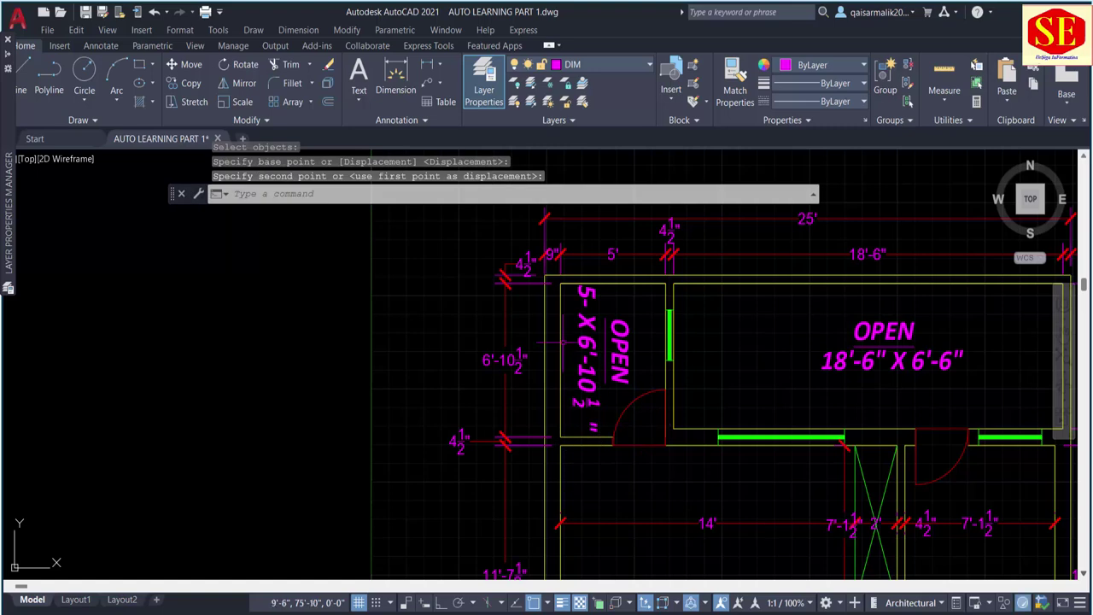
scroll(674, 412, "down", 2)
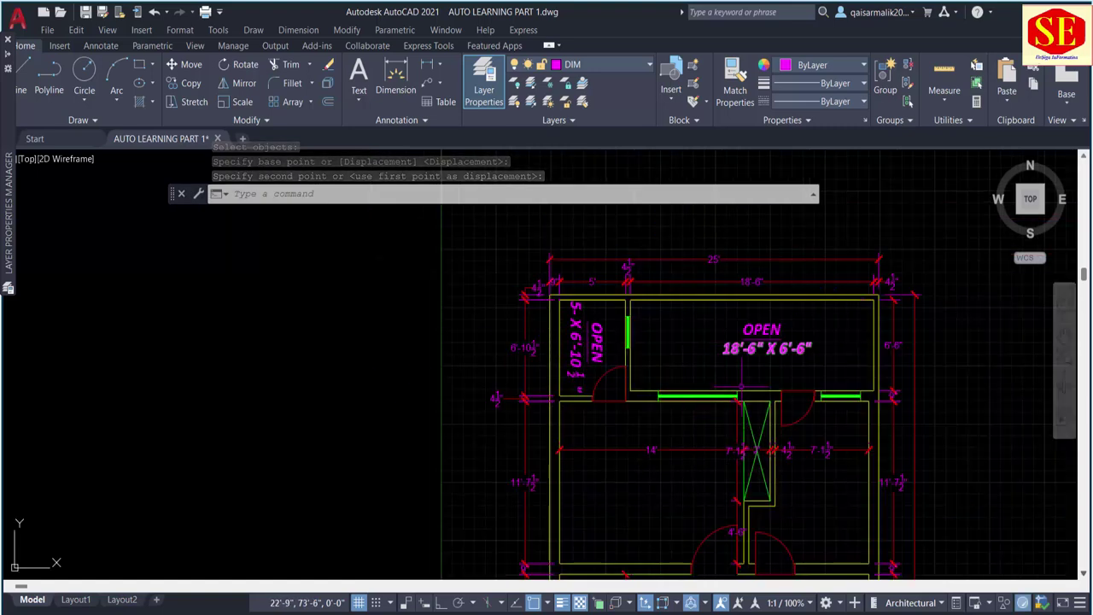
Step: Scale the top room's OPEN 18'-6" X 6'-6" label and size text by 0.75
key("Escape")
middle_click_drag(576, 418, 570, 403)
middle_click_drag(598, 331, 582, 330)
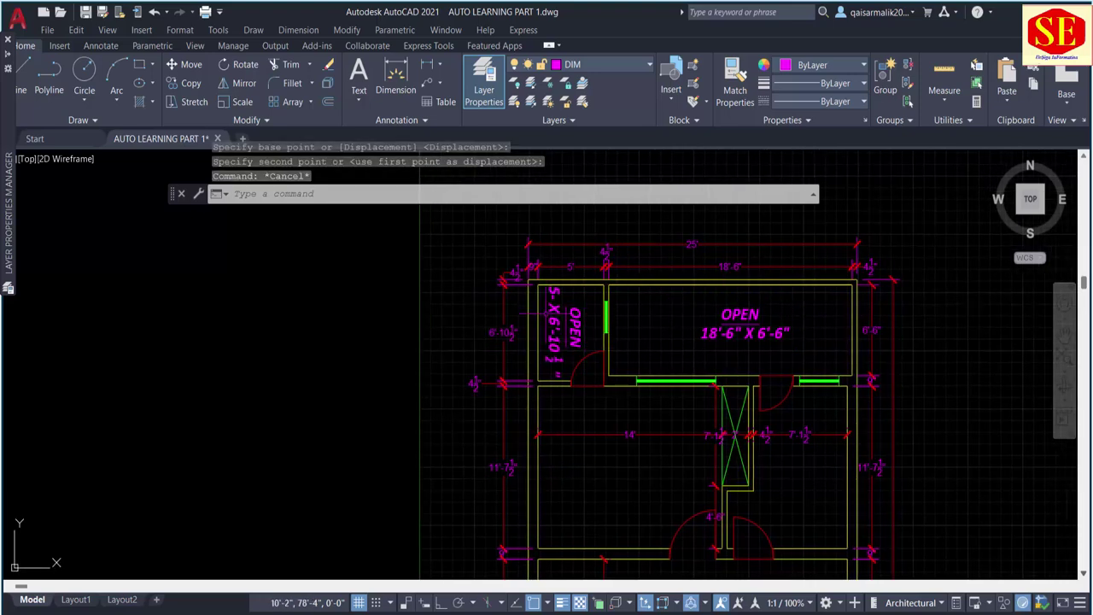
type("sc")
key("Return")
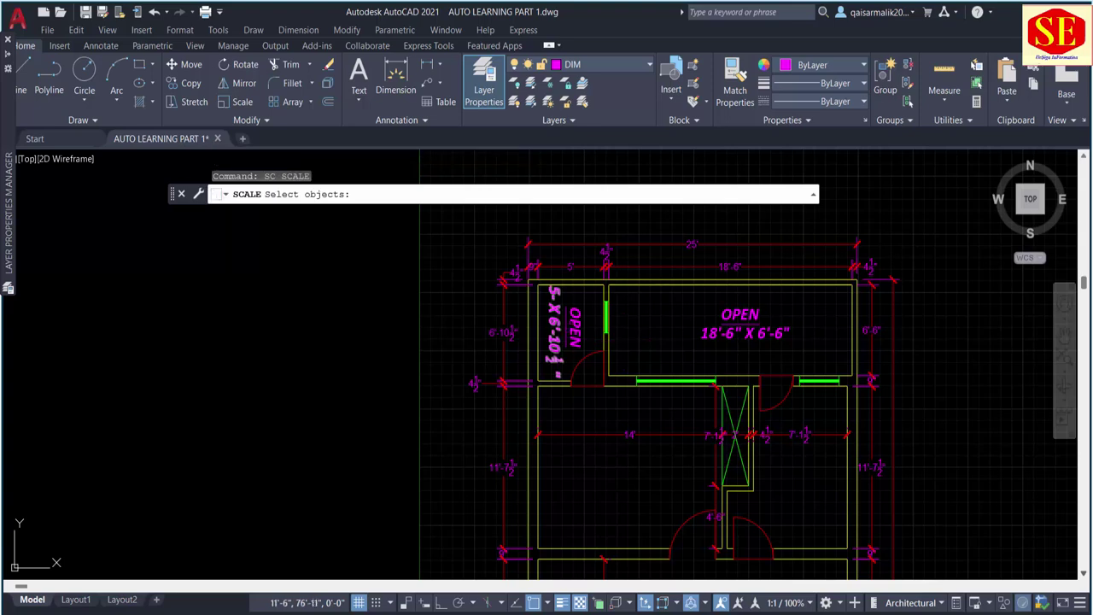
left_click(782, 302)
left_click(736, 340)
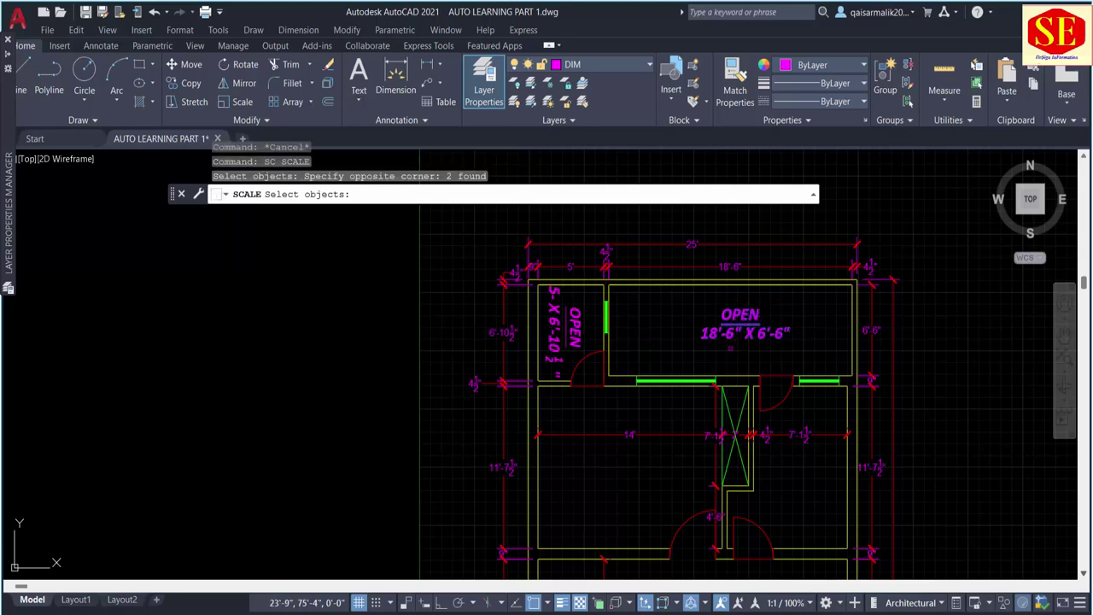
key("Return")
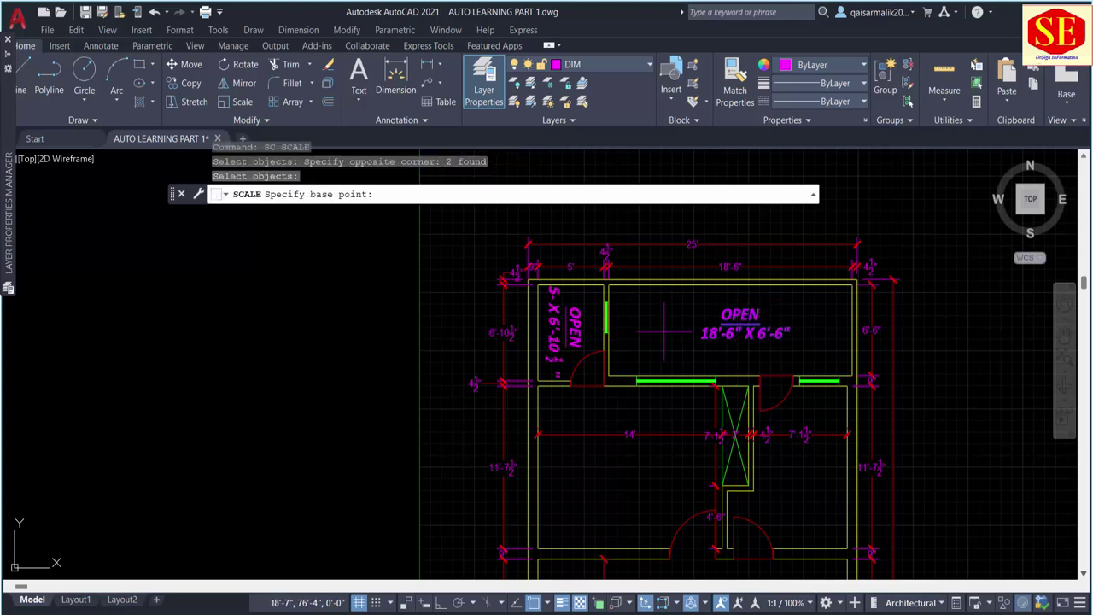
left_click(663, 331)
type(".75")
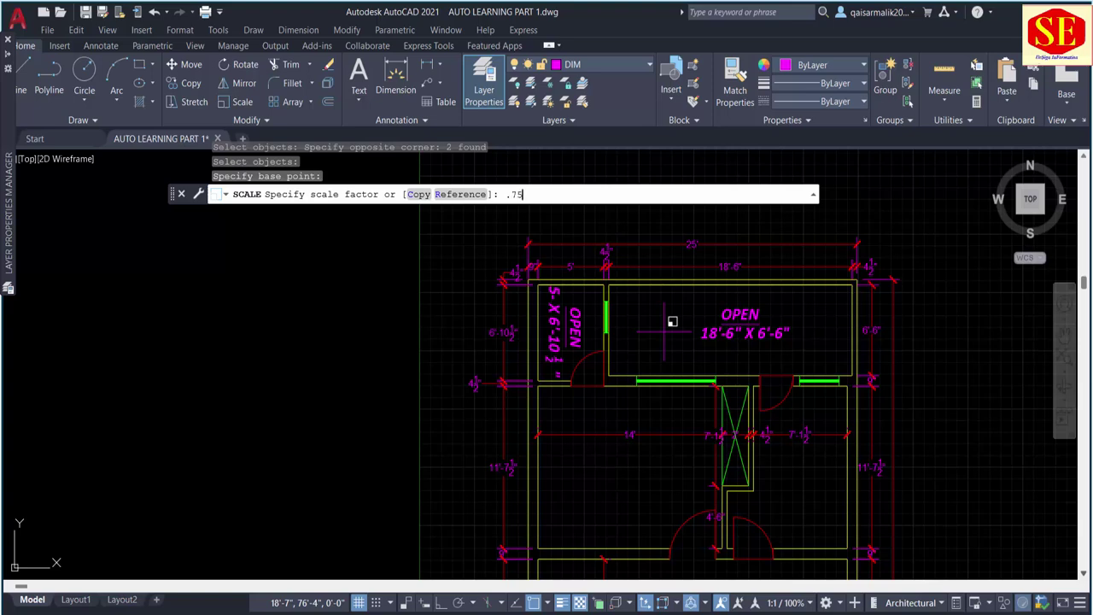
key("Return")
key("Escape")
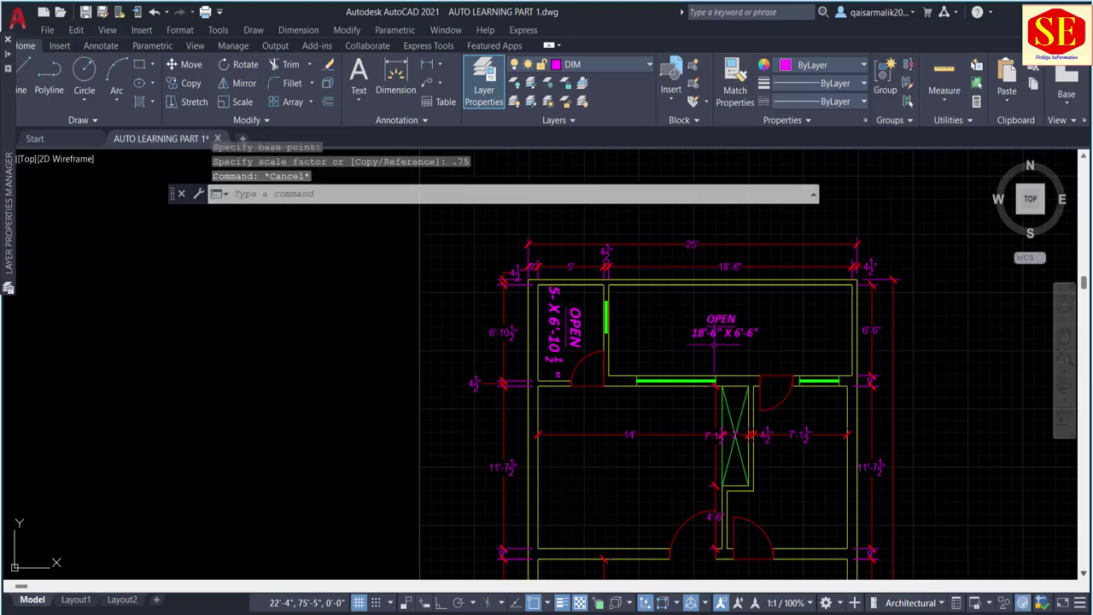
type("M")
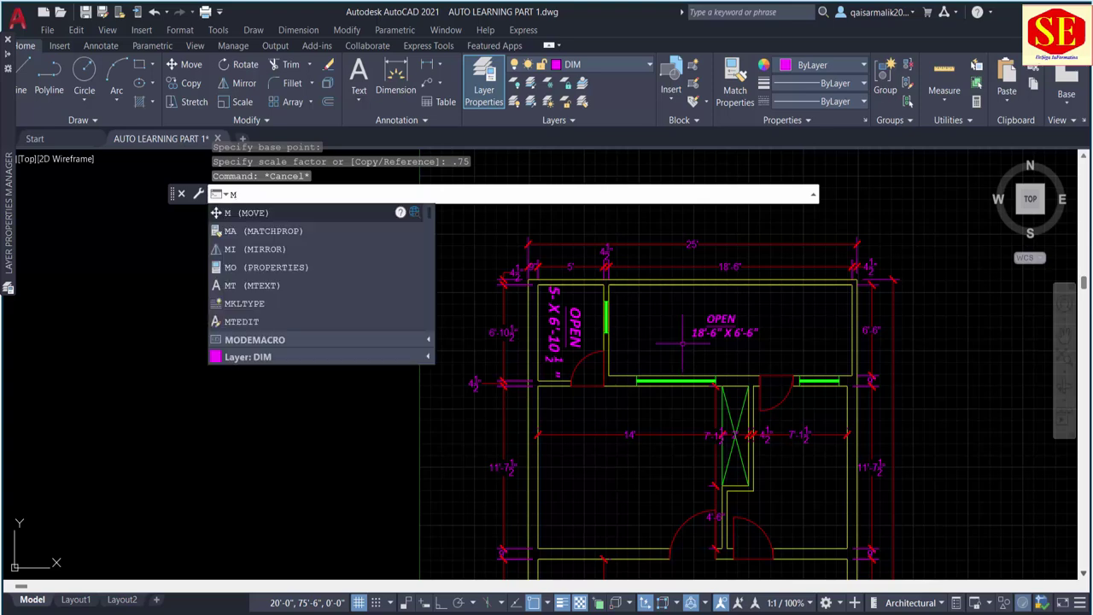
type("A")
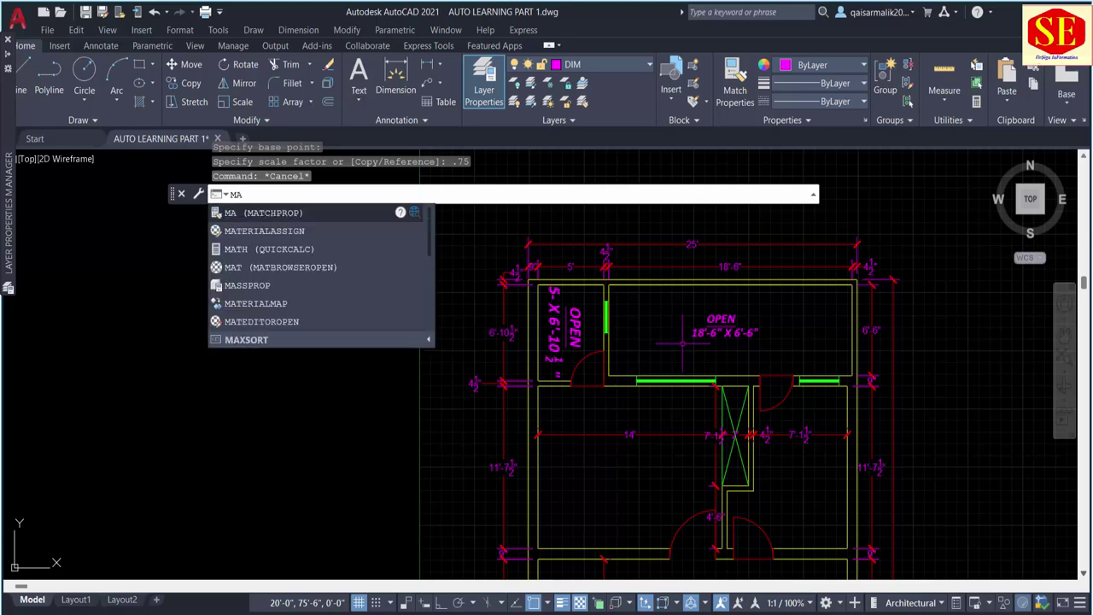
Step: Match the vertical small-room label's properties to the main OPEN label with MATCHPROP
key("Return")
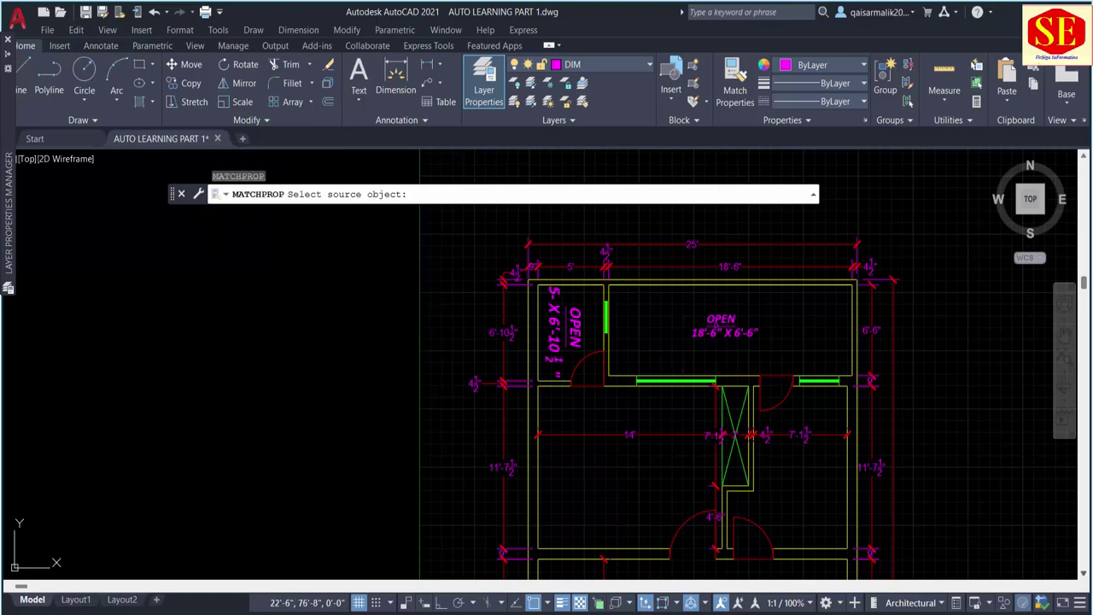
left_click(721, 321)
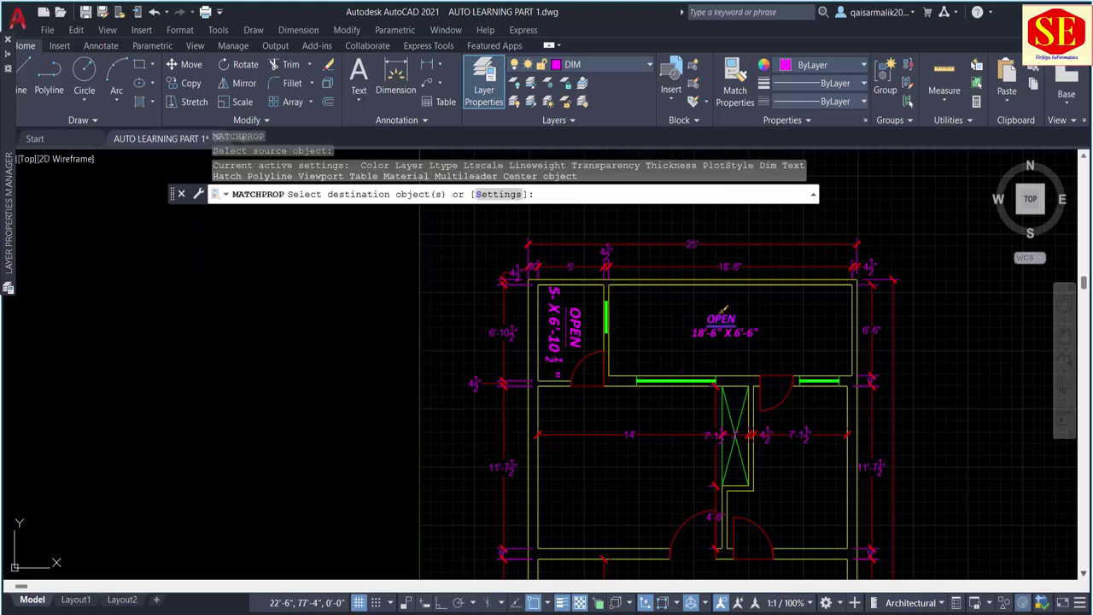
left_click(592, 291)
left_click(570, 325)
key("Escape")
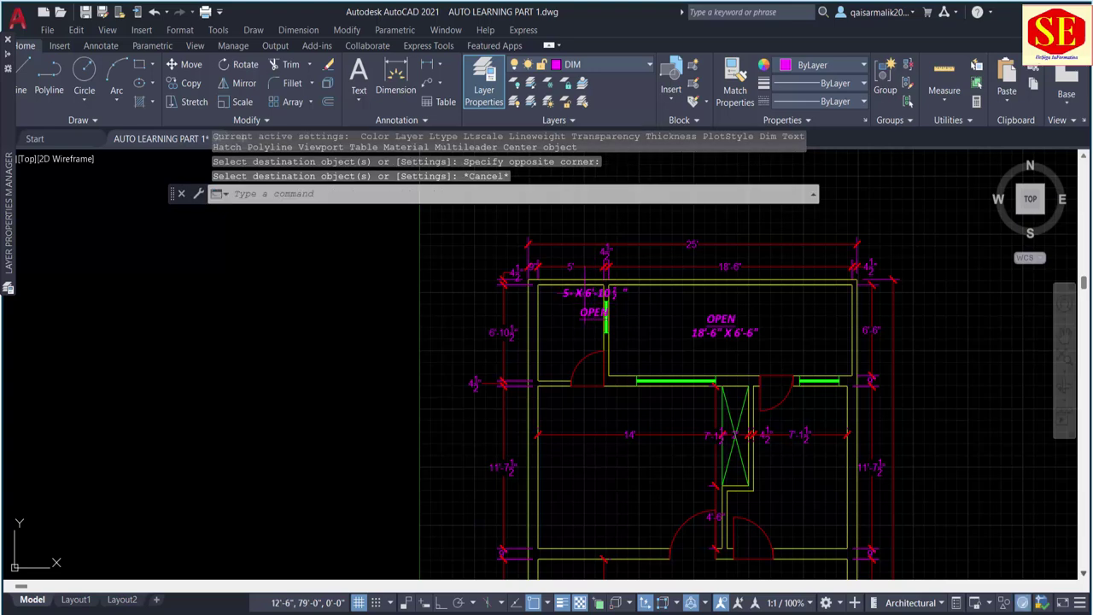
Step: Move the small-room OPEN and size texts inside the small room
type("M")
key("Return")
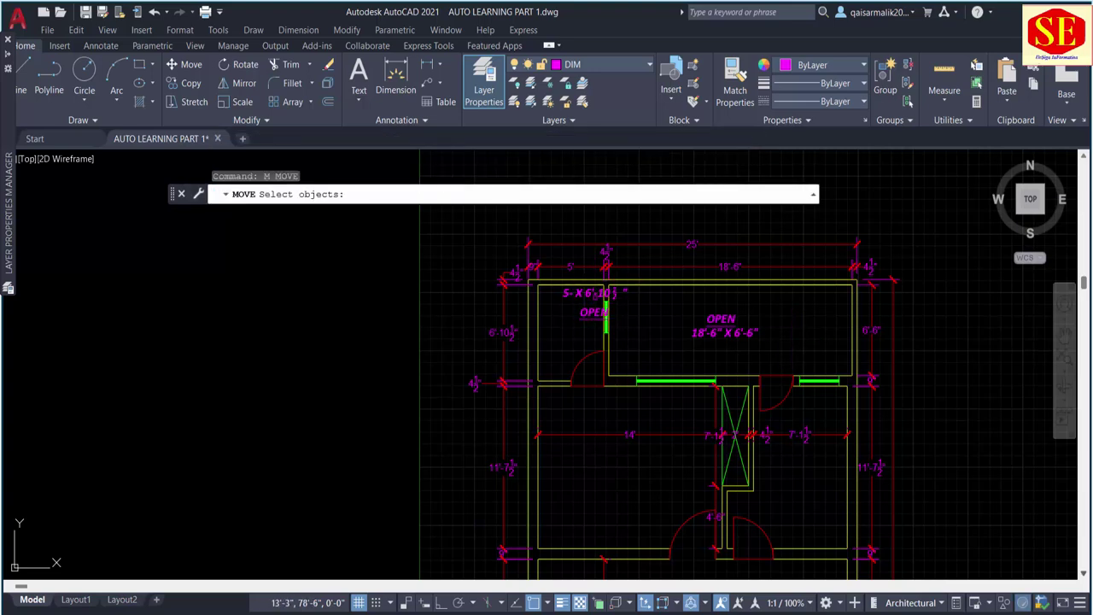
left_click(595, 294)
left_click(594, 313)
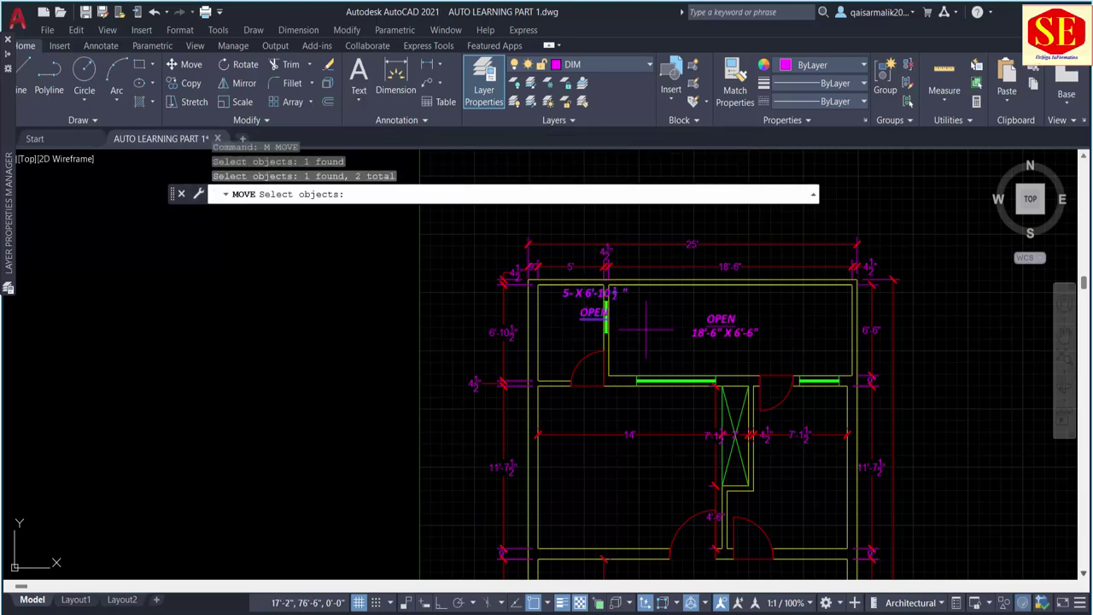
key("Return")
left_click(655, 317)
left_click(632, 335)
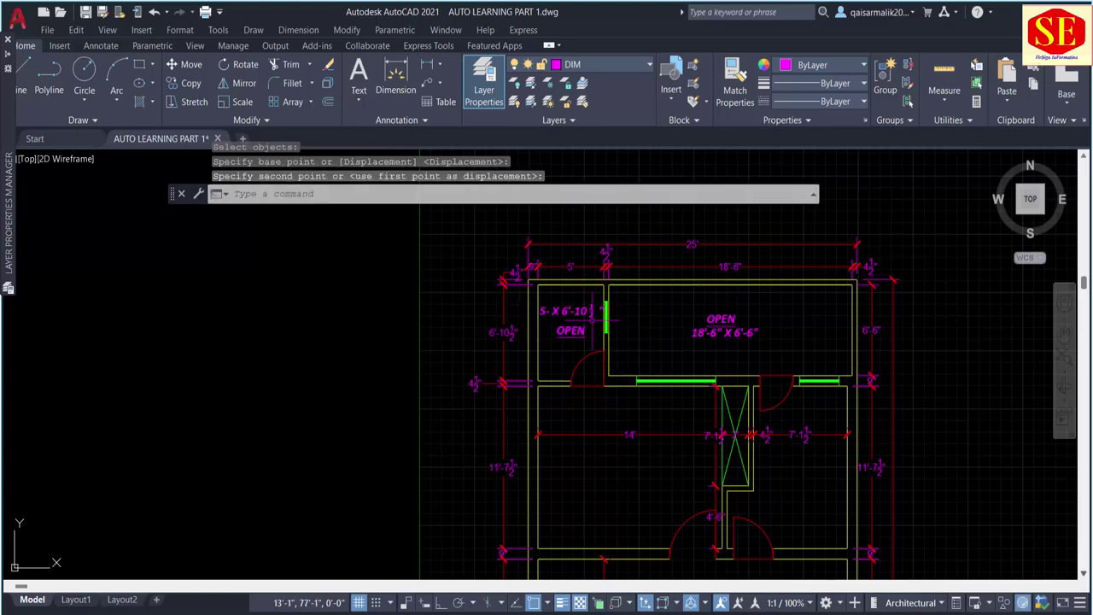
Step: Move the size text so it sits beneath the OPEN word
mouse_move(570, 331)
type("m")
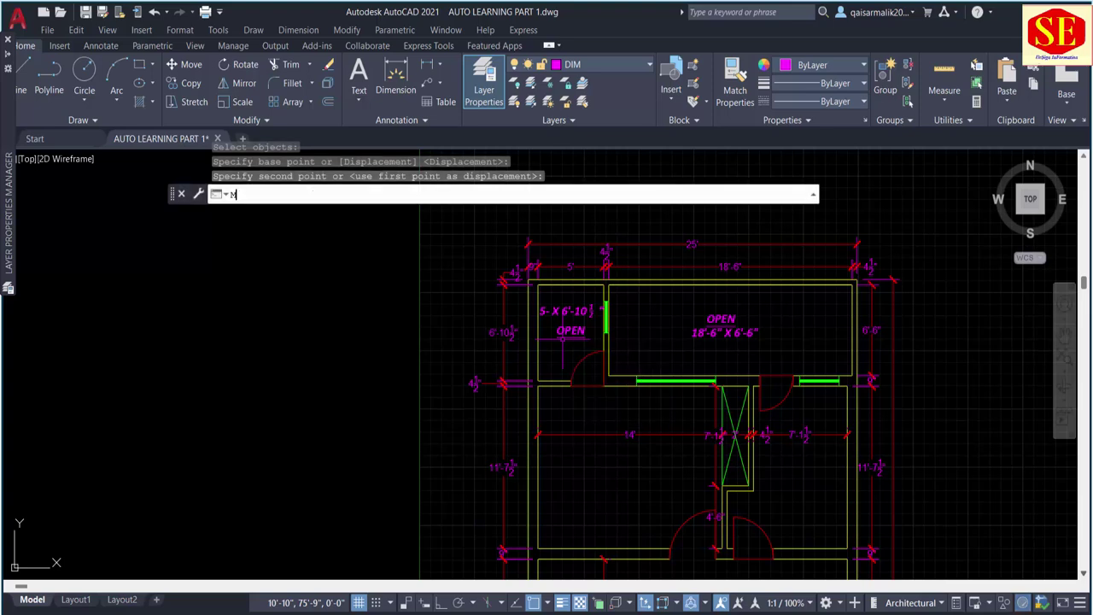
key("Return")
left_click(724, 332)
key("Return")
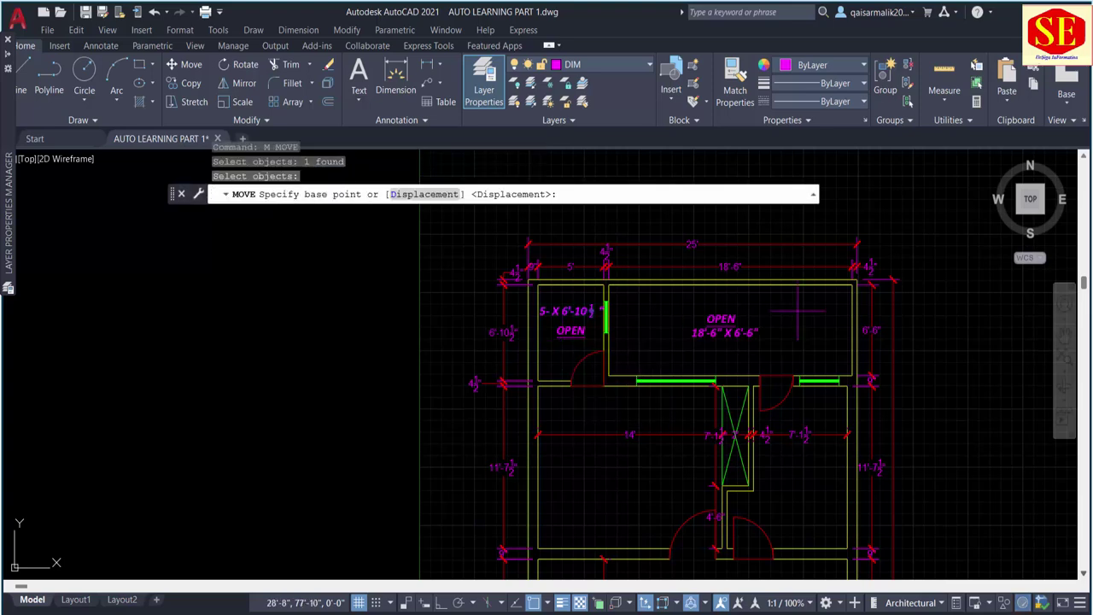
left_click(798, 312)
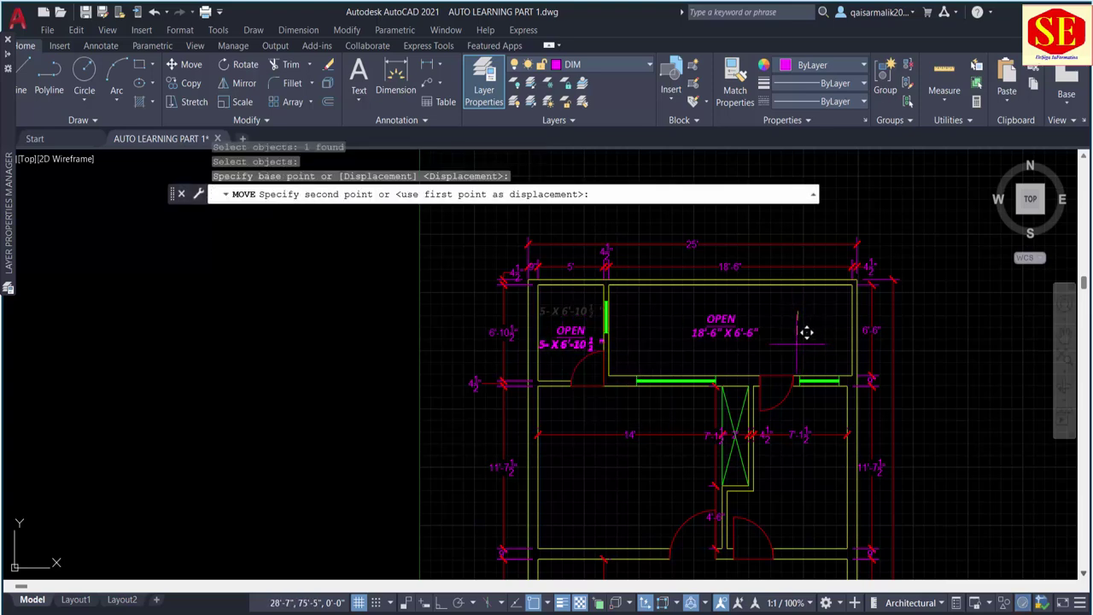
left_click(806, 332)
Step: Nudge both small-room texts slightly higher in the room
type("m")
key("Return")
left_click(578, 326)
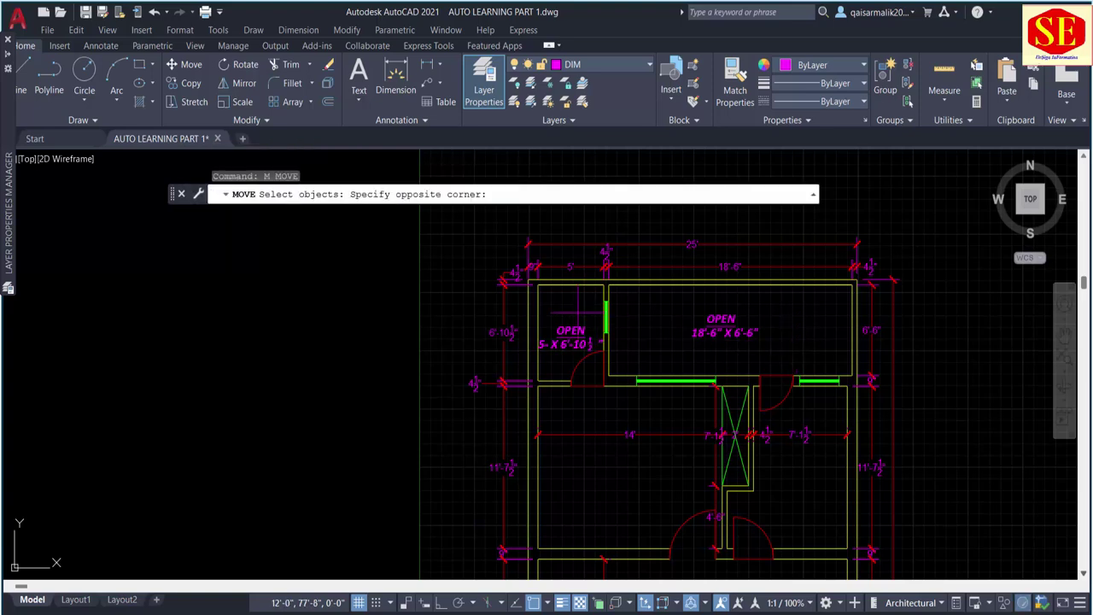
left_click(572, 325)
key("Return")
left_click(564, 352)
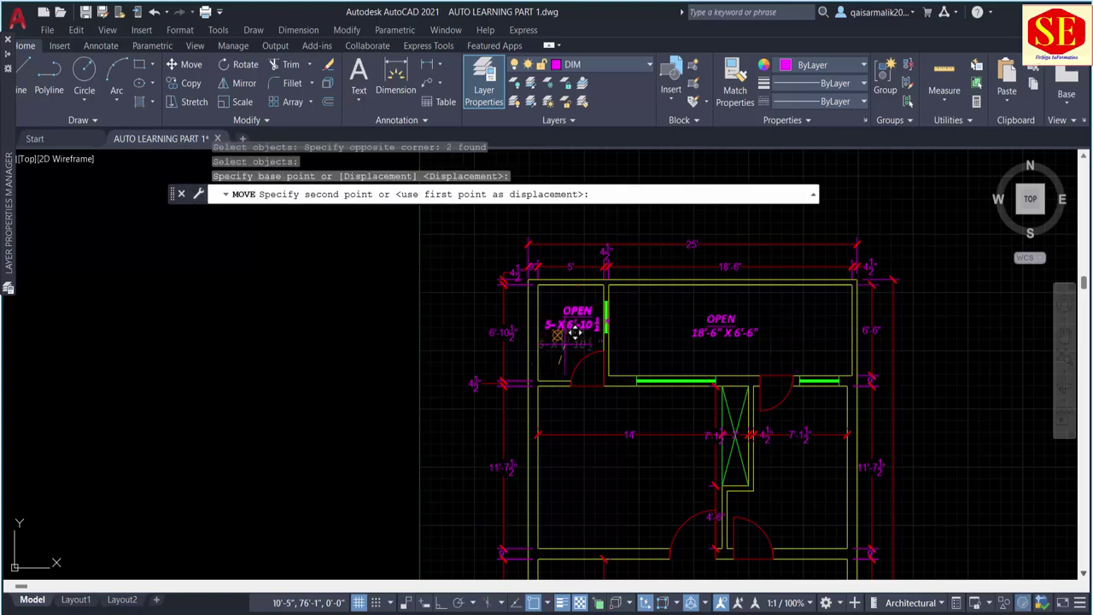
left_click(564, 323)
middle_click_drag(597, 342, 553, 345)
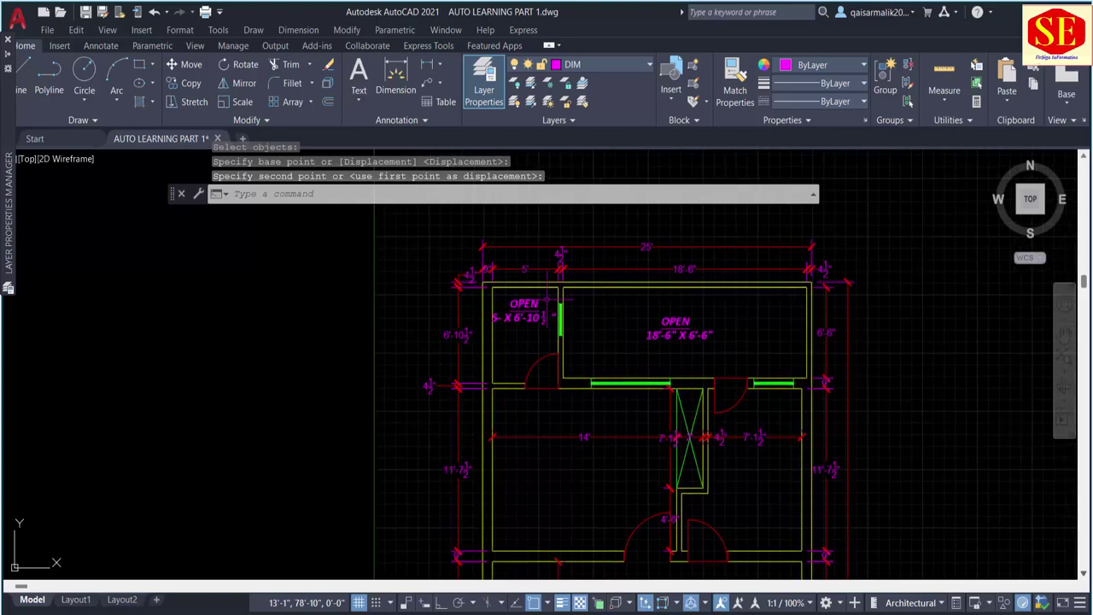
type("co")
key("Return")
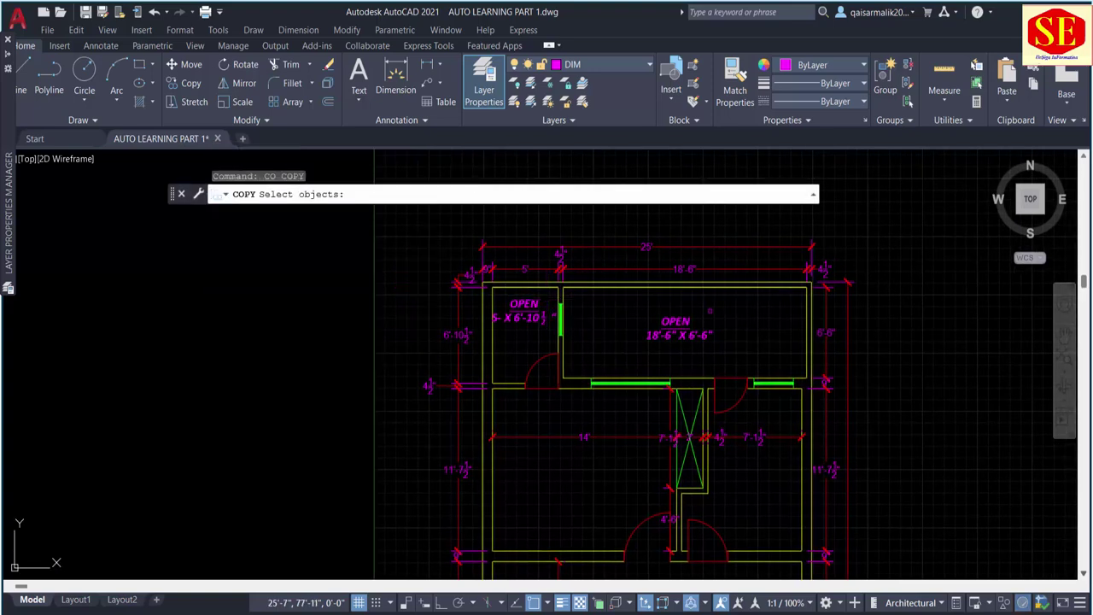
Step: Copy the OPEN label and its size line into the room below
left_click(711, 313)
left_click(674, 329)
key("Return")
left_click(727, 322)
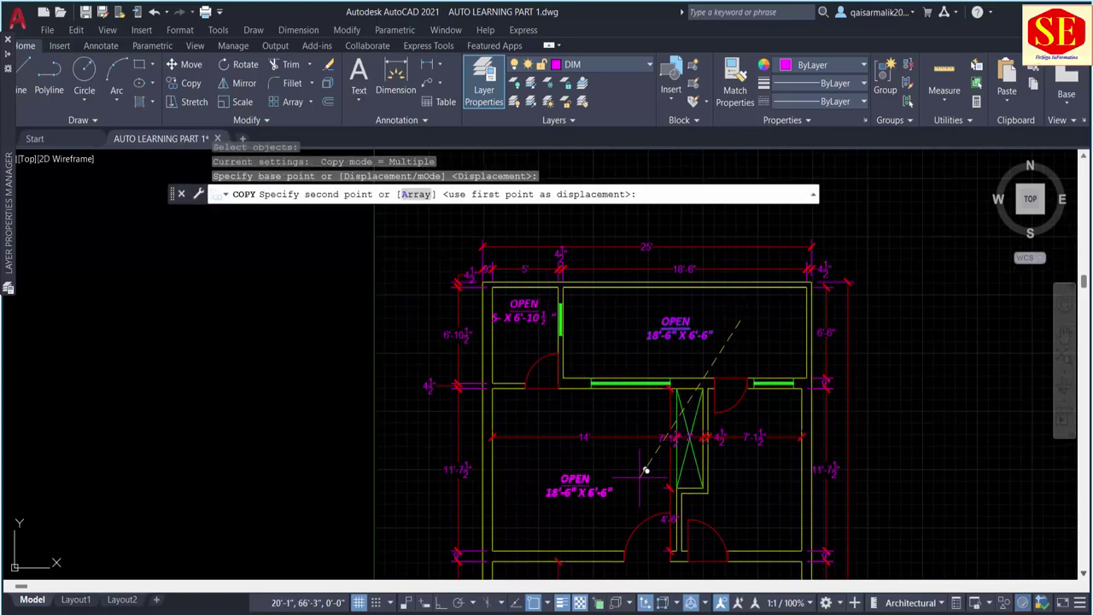
left_click(625, 469)
key("Escape")
Step: Rename the copy to BED and start retyping its size as 14'-0" X
double_click(574, 478)
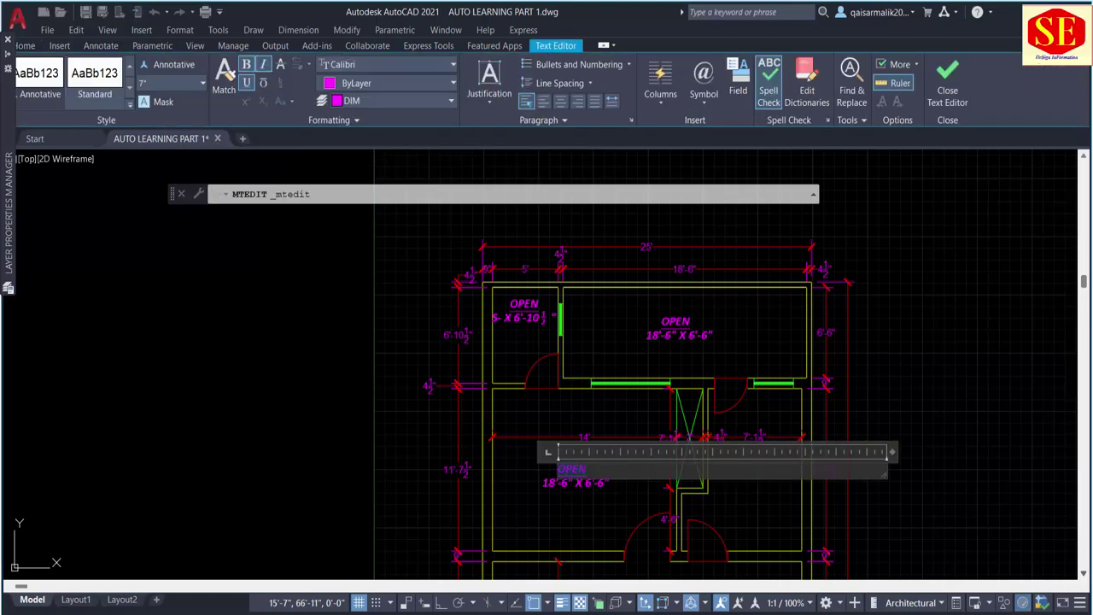
type("BED")
left_click(561, 527)
scroll(561, 527, "up", 1)
scroll(559, 512, "up", 1)
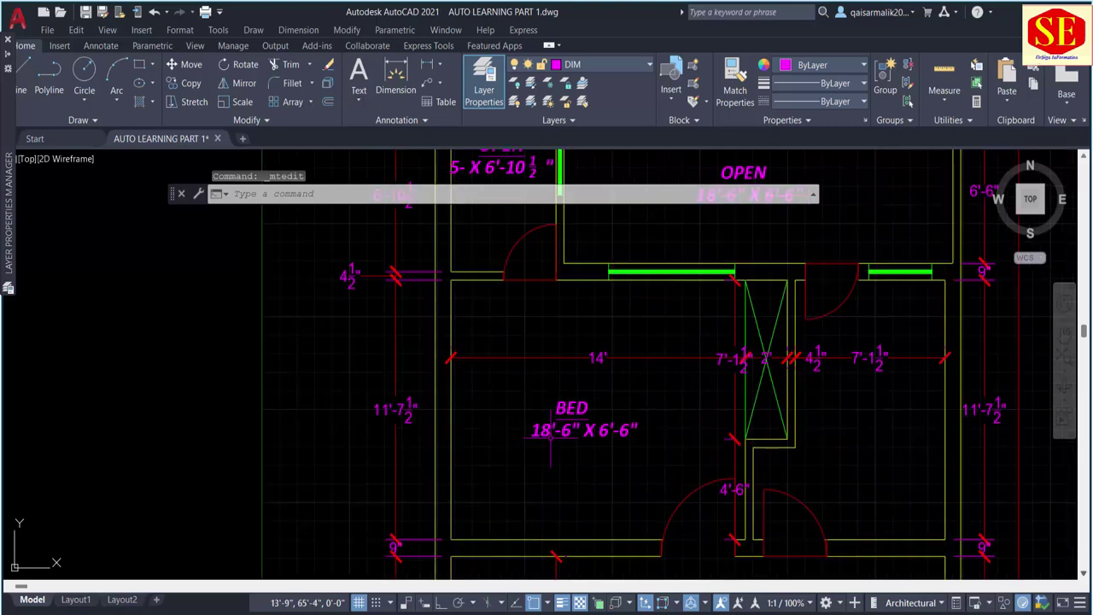
double_click(549, 431)
double_click(551, 431)
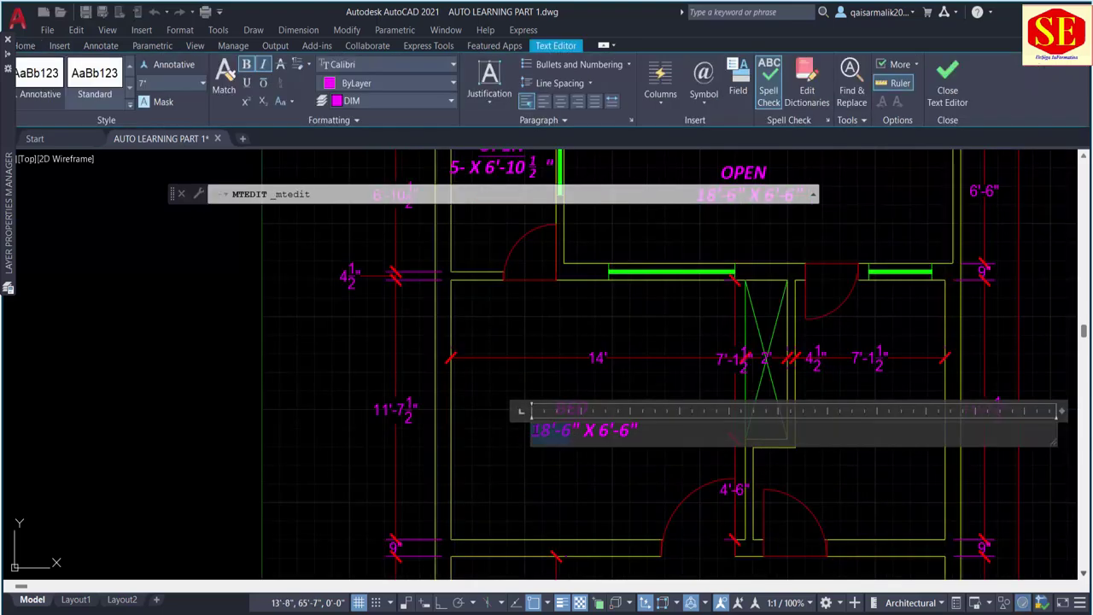
type("14''")
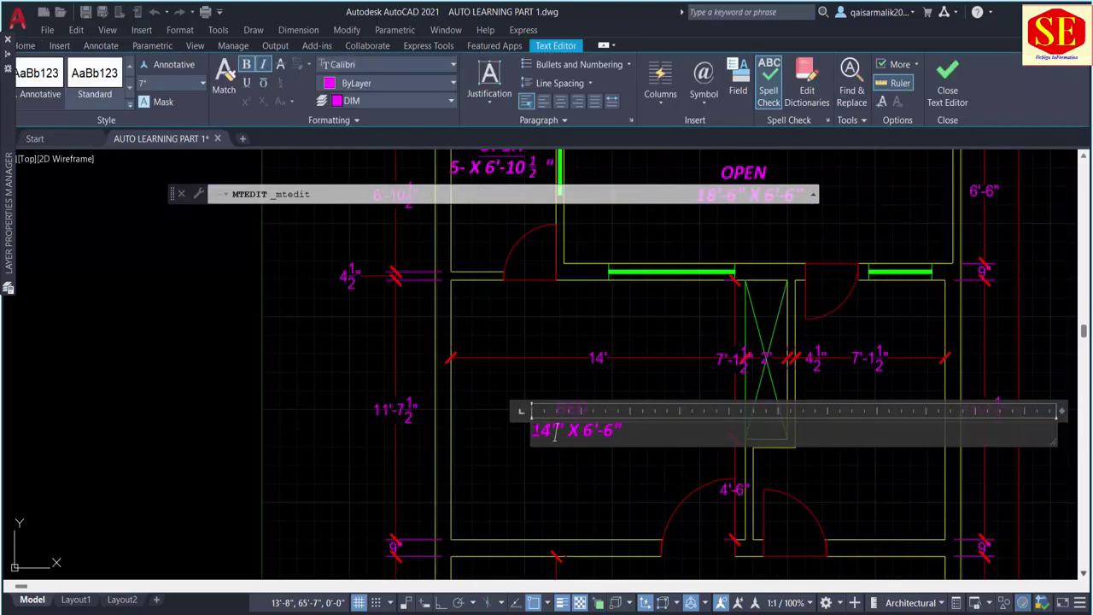
type("-0")
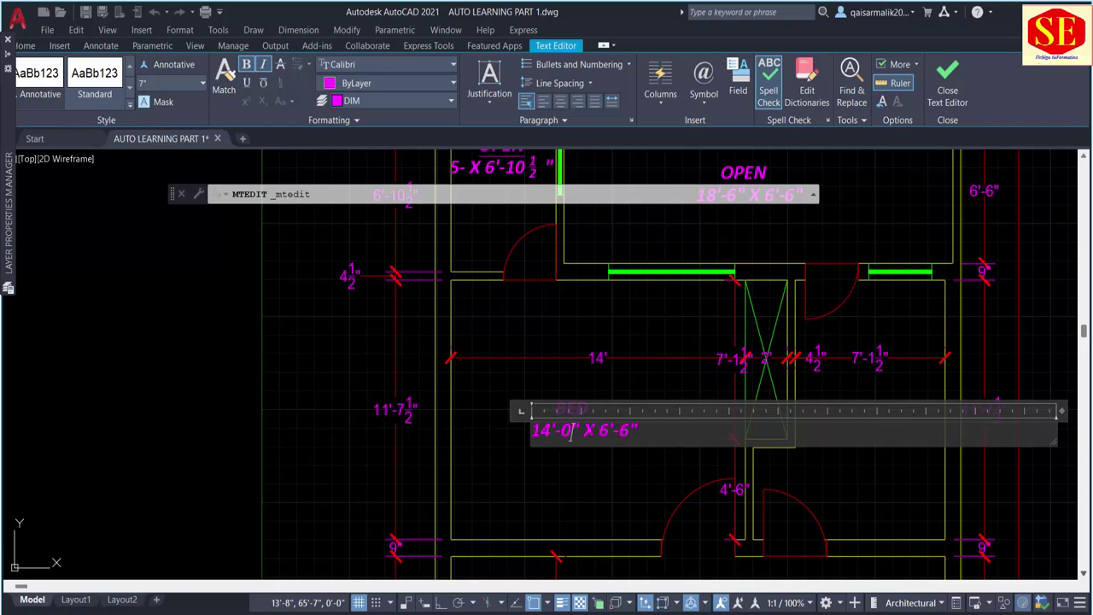
key("BackSpace")
key("BackSpace")
key("BackSpace")
key("BackSpace")
key("BackSpace")
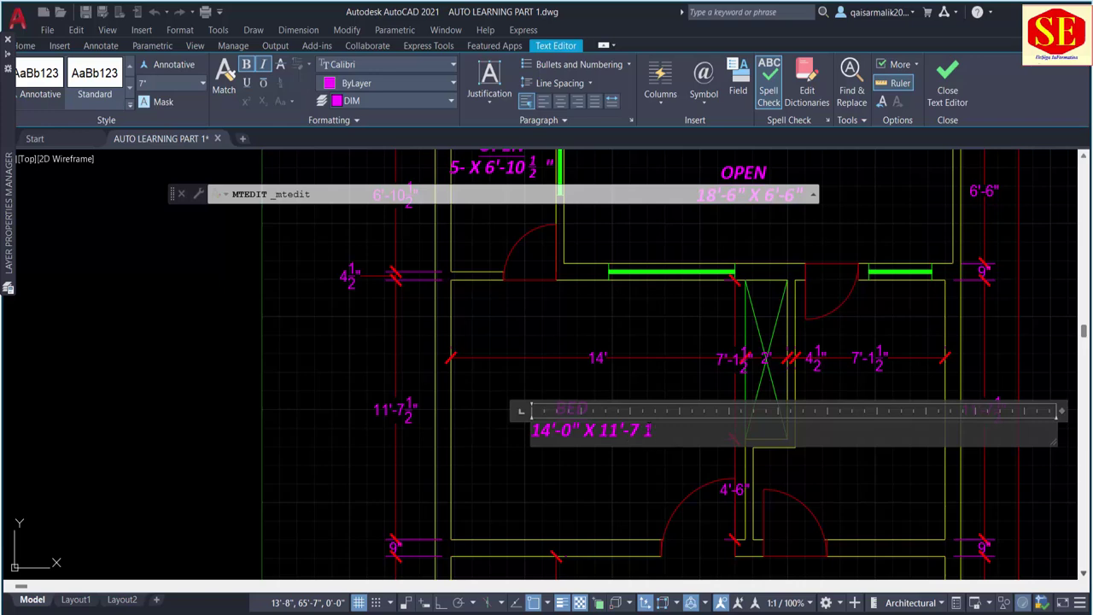
Step: Finish the BED size as 14'-0" X 11'-7 1/2" and move the label within the bedroom
type("1/2")
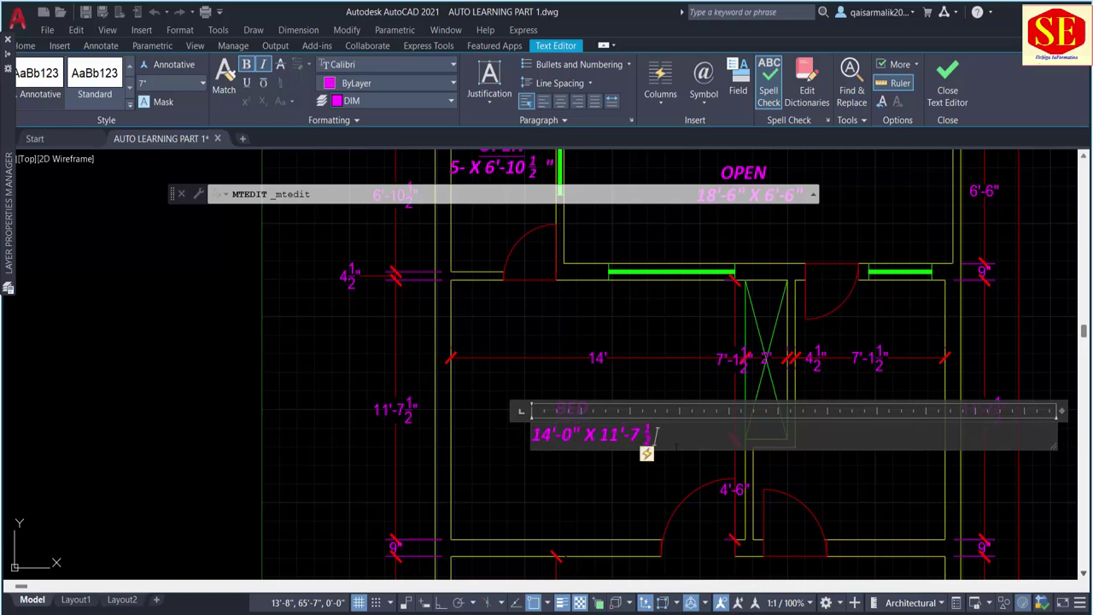
type(" \"")
key("Escape")
middle_click_drag(544, 391, 453, 363)
type("m")
key("Return")
left_click(529, 363)
left_click(488, 440)
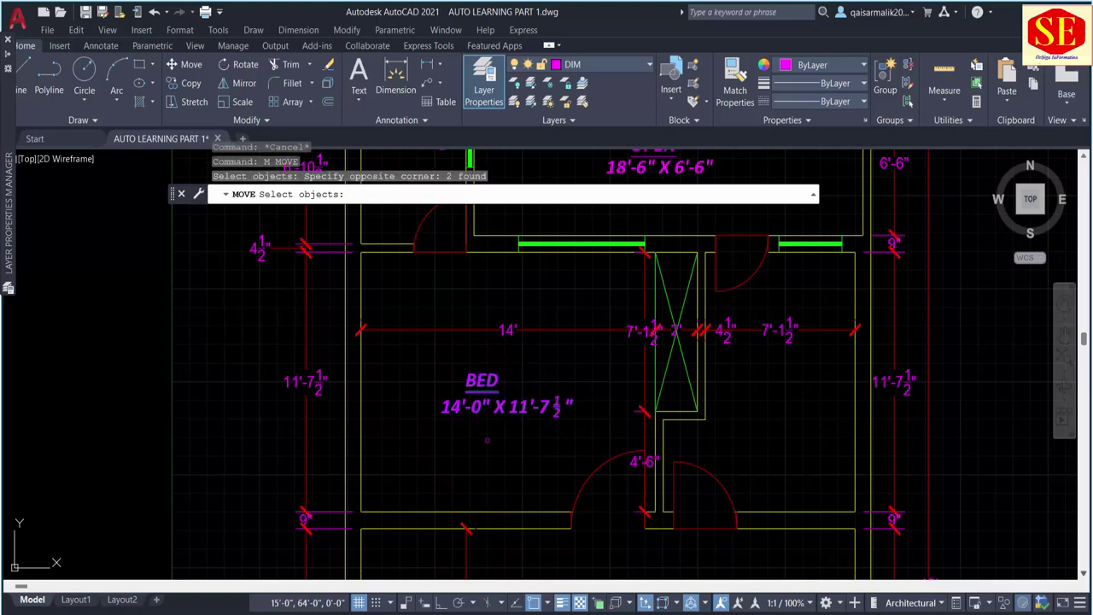
key("Return")
left_click(488, 440)
left_click(443, 418)
Step: Copy the BED label into the adjacent room on the right
middle_click_drag(514, 423, 480, 467)
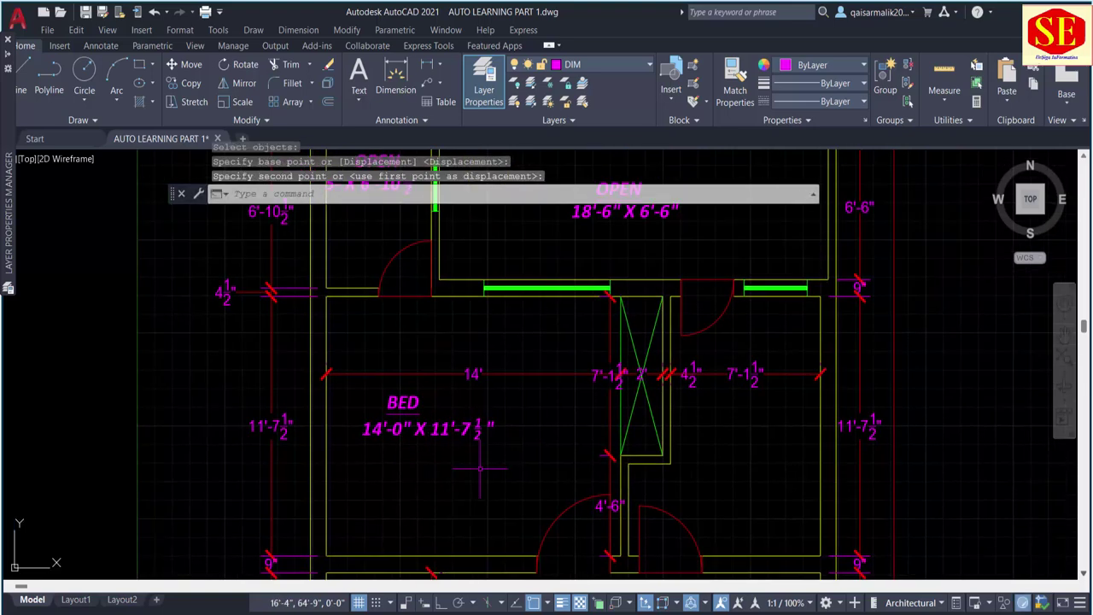
type("co")
key("Return")
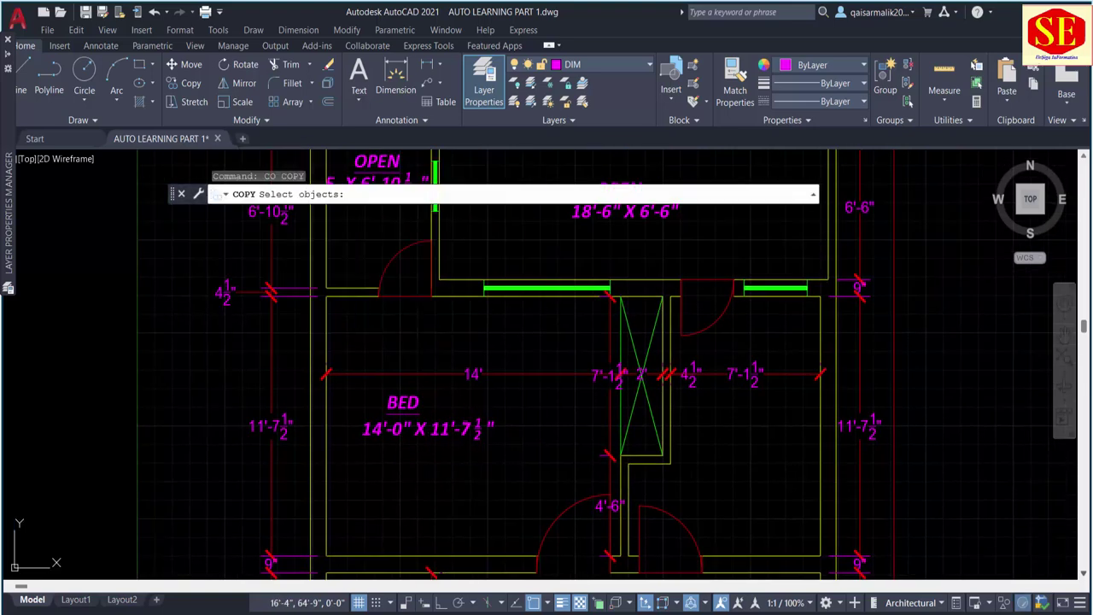
left_click(479, 365)
left_click(422, 423)
key("Return")
left_click(412, 454)
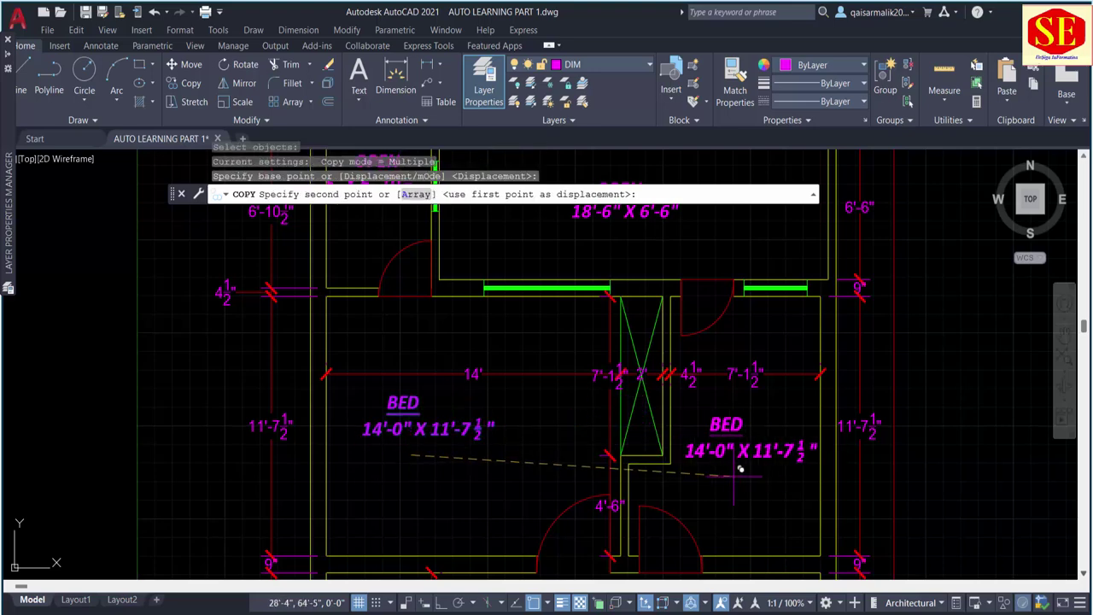
left_click(730, 470)
key("Escape")
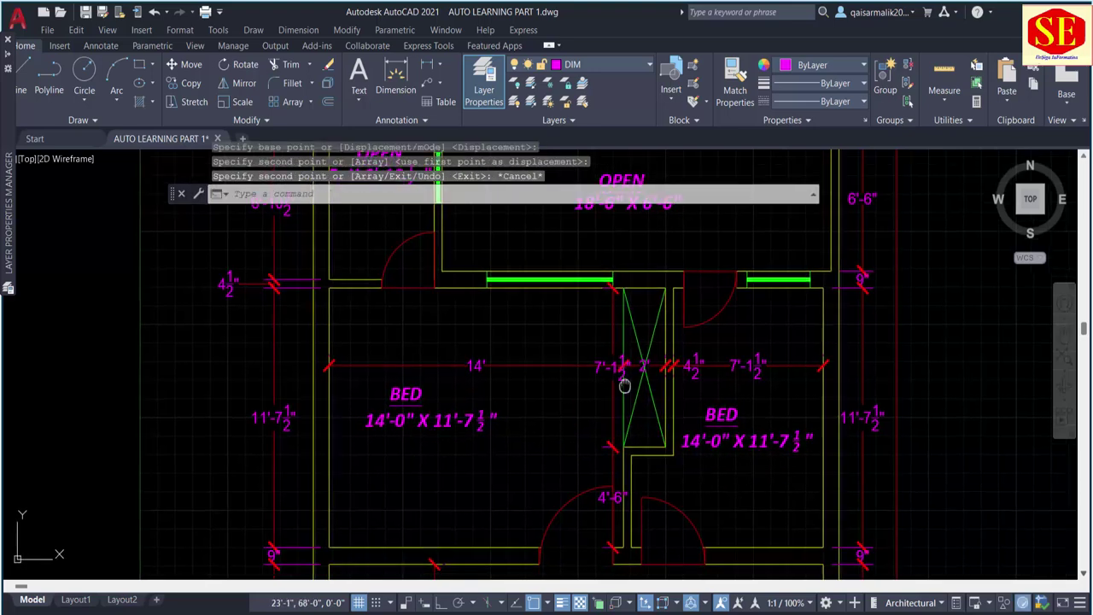
scroll(386, 369, "down", 5)
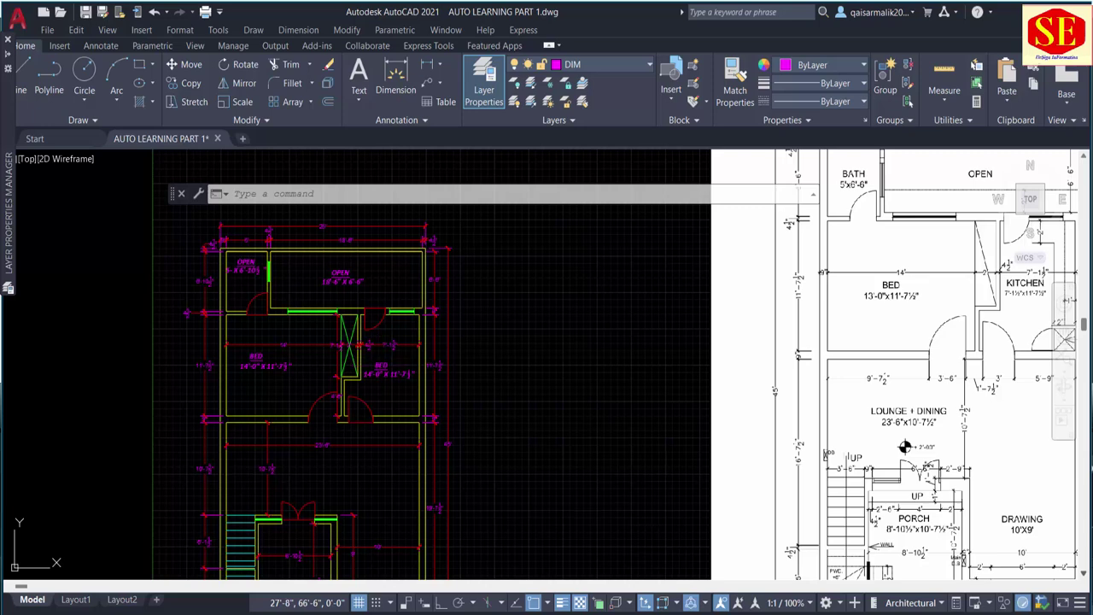
Step: Edit the copied BED label to read KITCHEN with size 7'-1 1/2" X 11'-7 1/2"
double_click(380, 365)
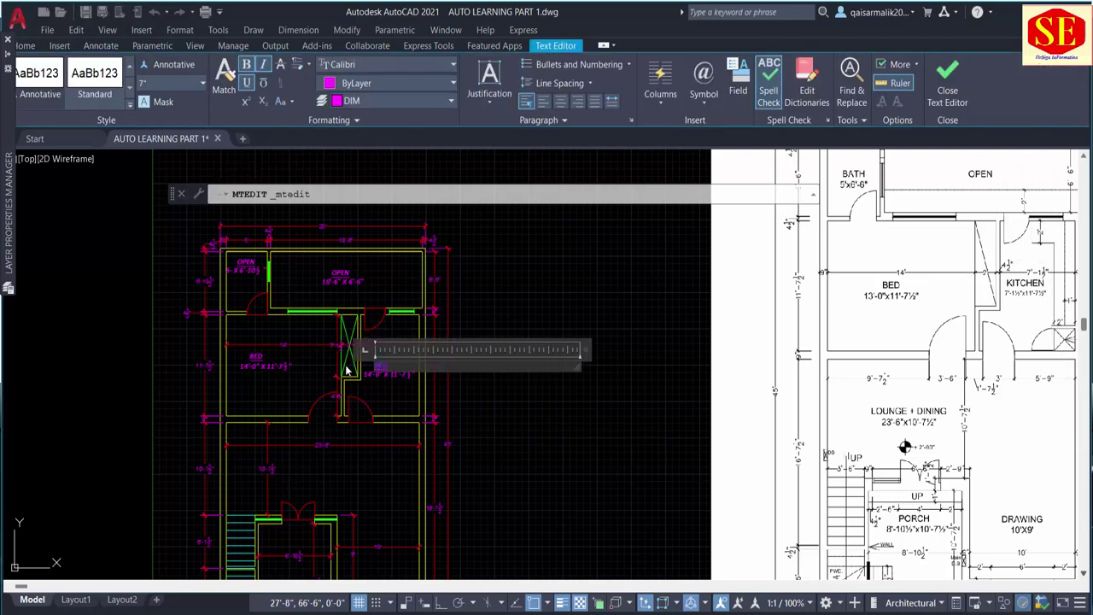
key("BackSpace")
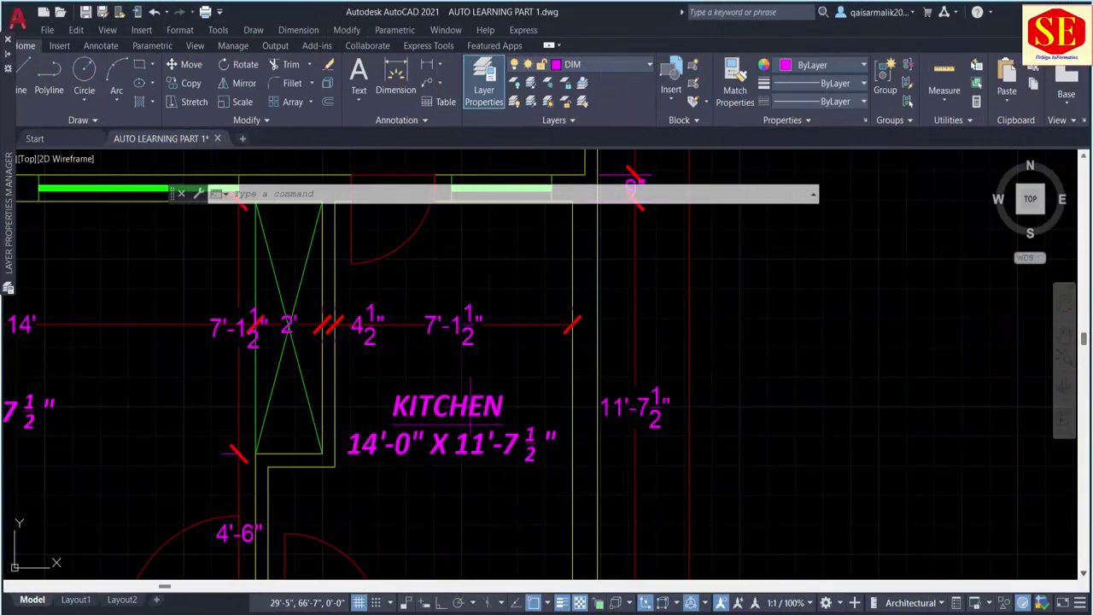
double_click(401, 422)
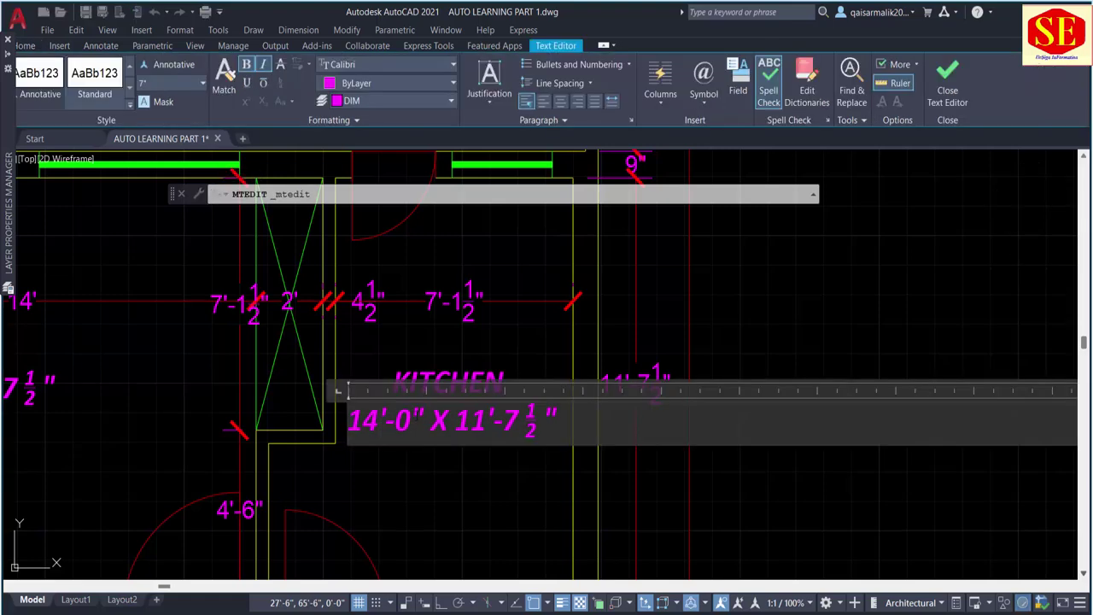
key("BackSpace")
key("BackSpace")
key("BackSpace")
key("BackSpace")
key("BackSpace")
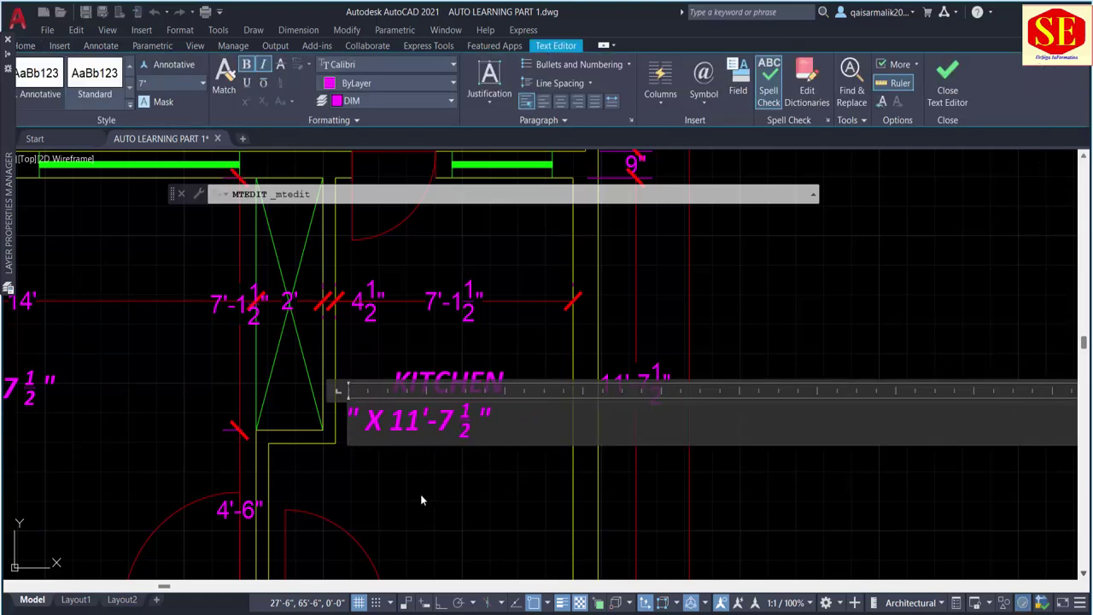
type("7'")
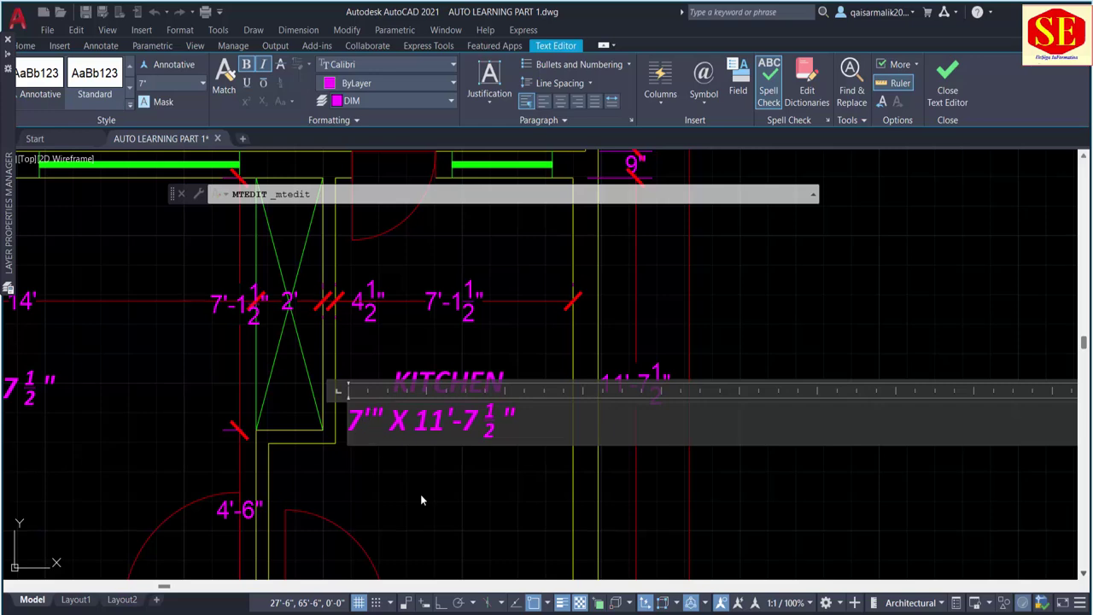
type("-")
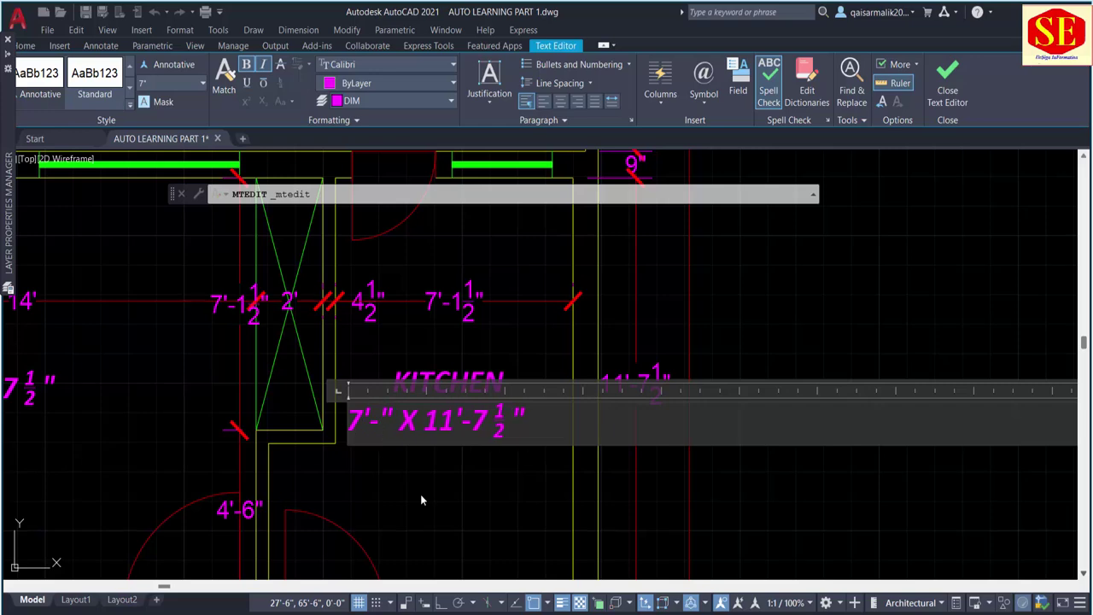
type("1")
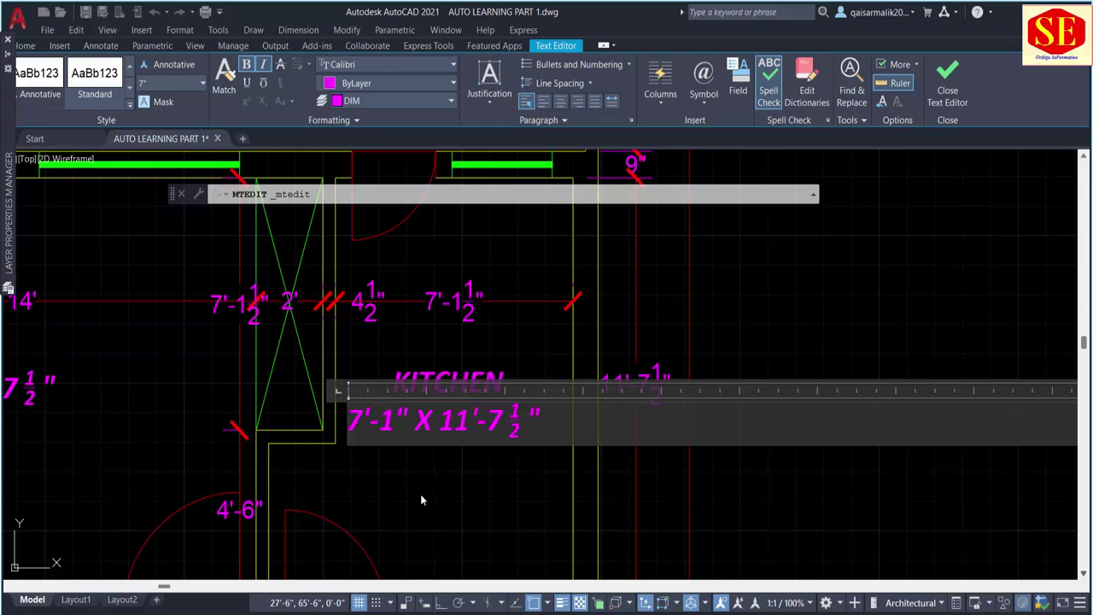
type(" 1/2\"")
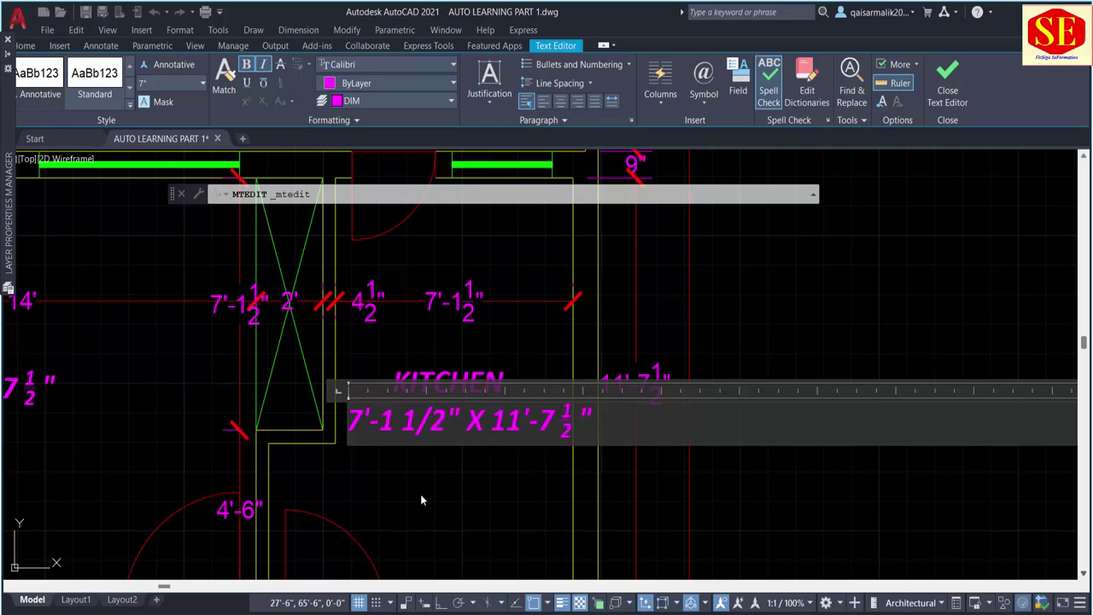
left_click(462, 460)
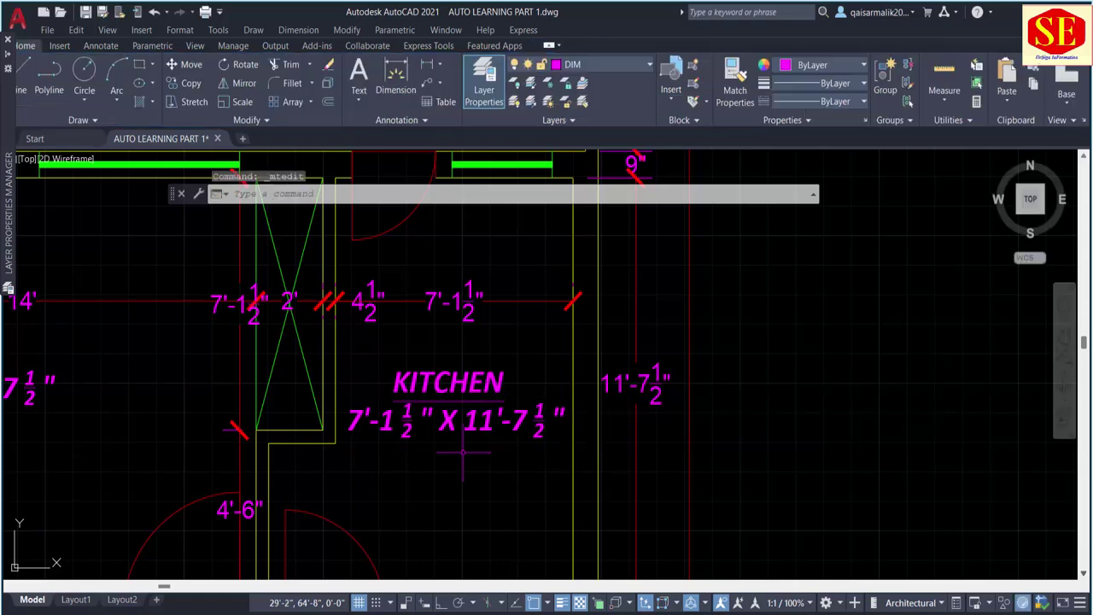
scroll(533, 379, "down", 2)
Step: Copy the KITCHEN label into the lounge and the small front room
middle_click_drag(533, 381, 558, 340)
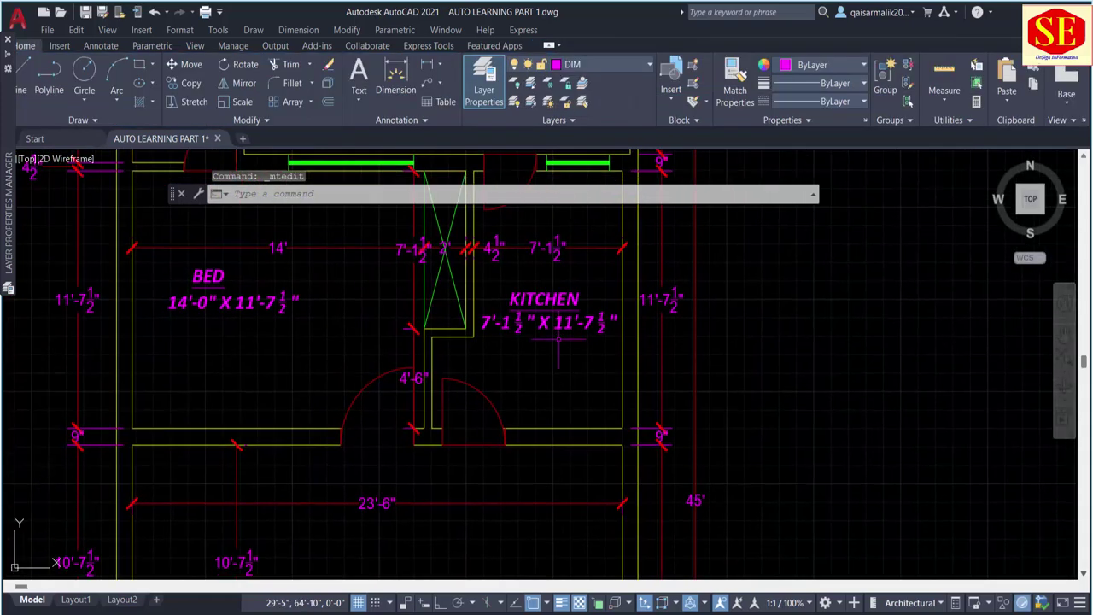
key("Escape")
type("co")
key("Return")
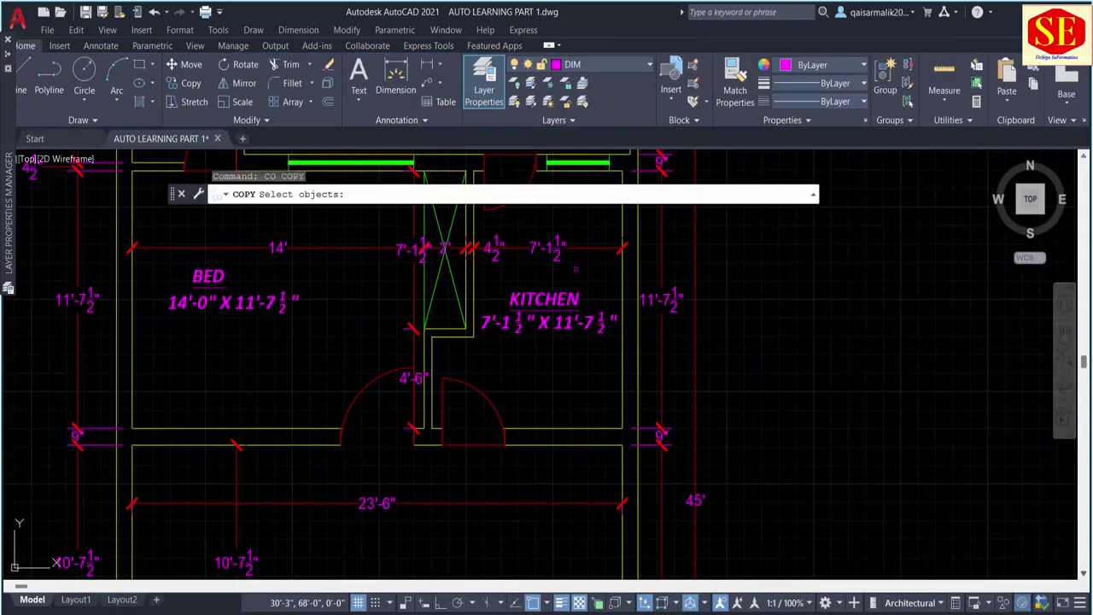
left_click(538, 273)
left_click(518, 309)
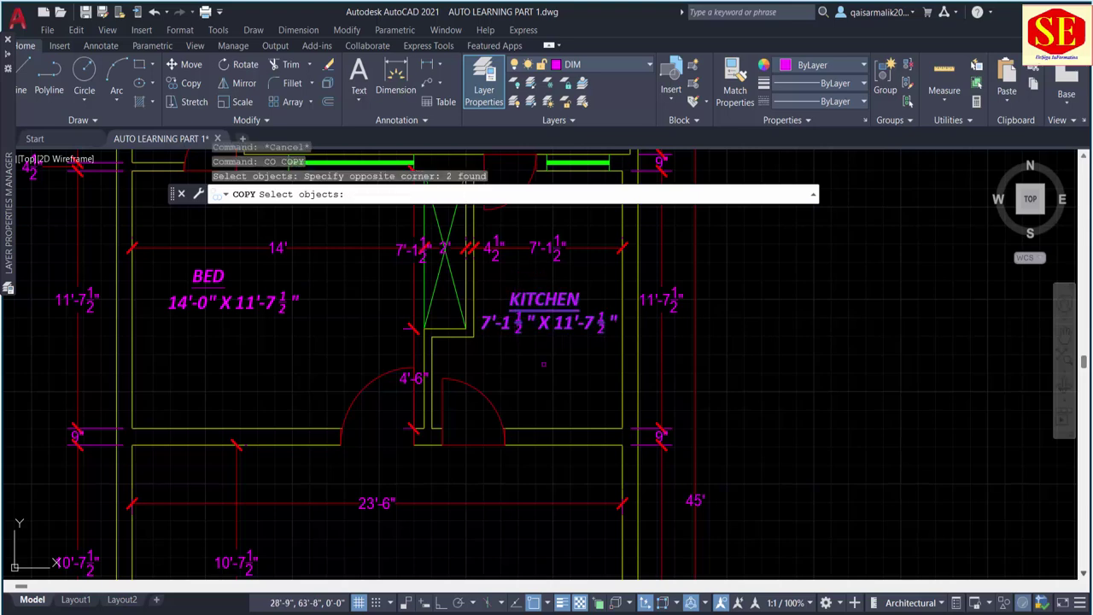
middle_click_drag(518, 309, 517, 232)
key("Return")
left_click(537, 224)
middle_click_drag(372, 503, 457, 405)
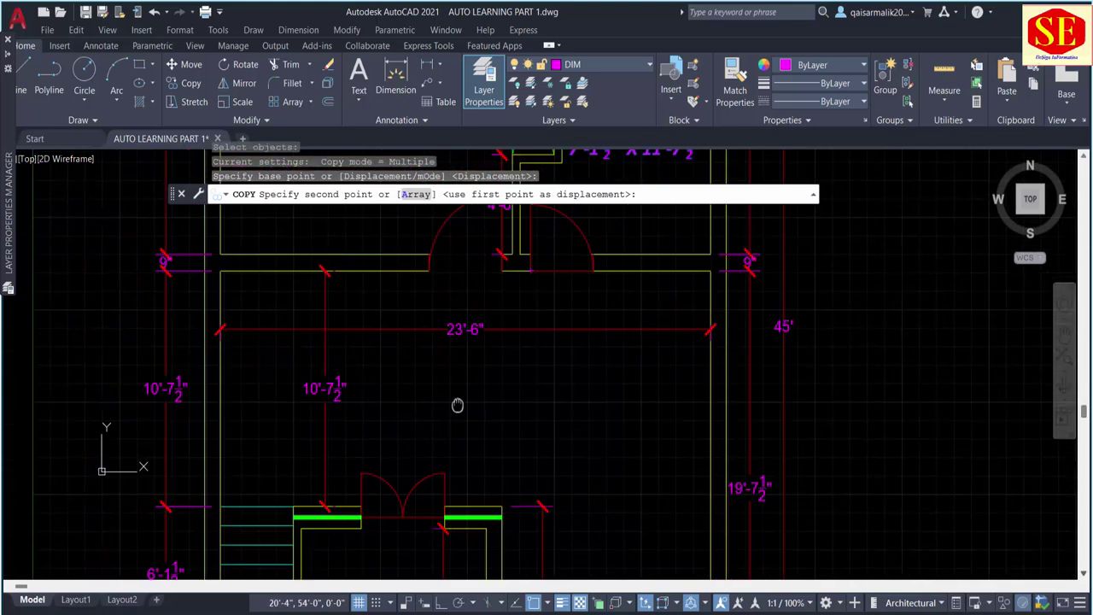
left_click(419, 427)
middle_click_drag(492, 546, 491, 424)
middle_click_drag(624, 434, 624, 359)
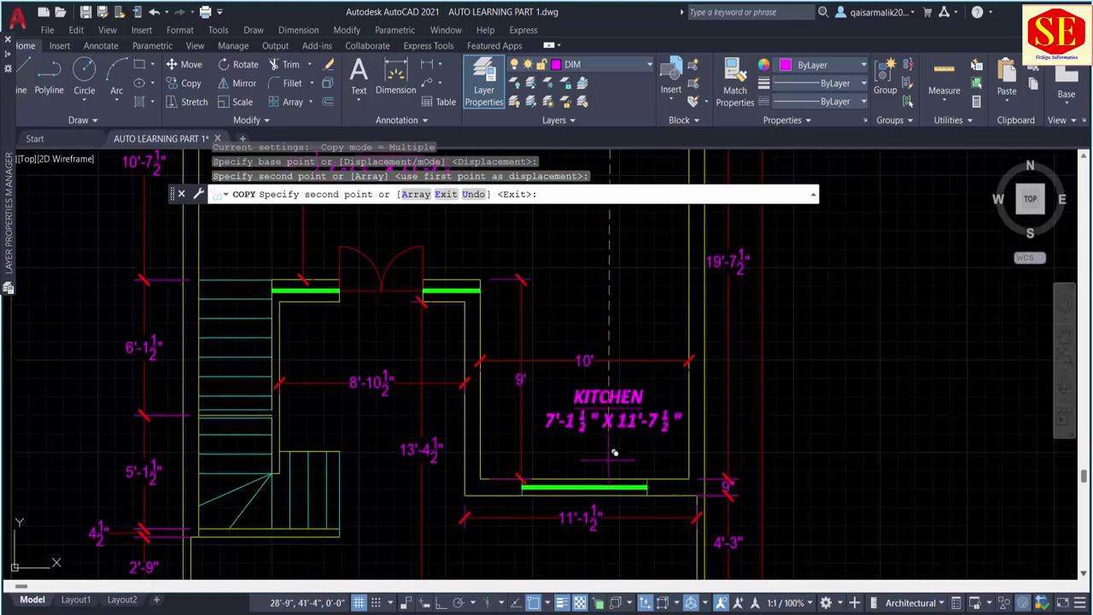
left_click(610, 401)
key("Escape")
middle_click_drag(359, 153, 465, 354)
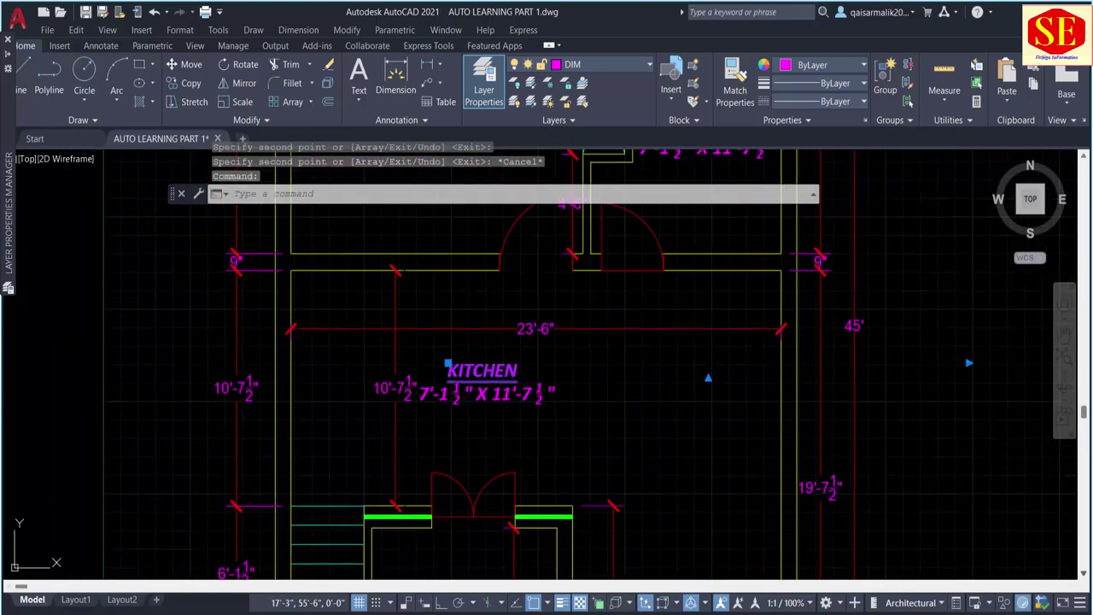
Step: Rename the lounge copy DAINING and set its size to 23'-6" X 10'-7½"
double_click(471, 369)
type("DA")
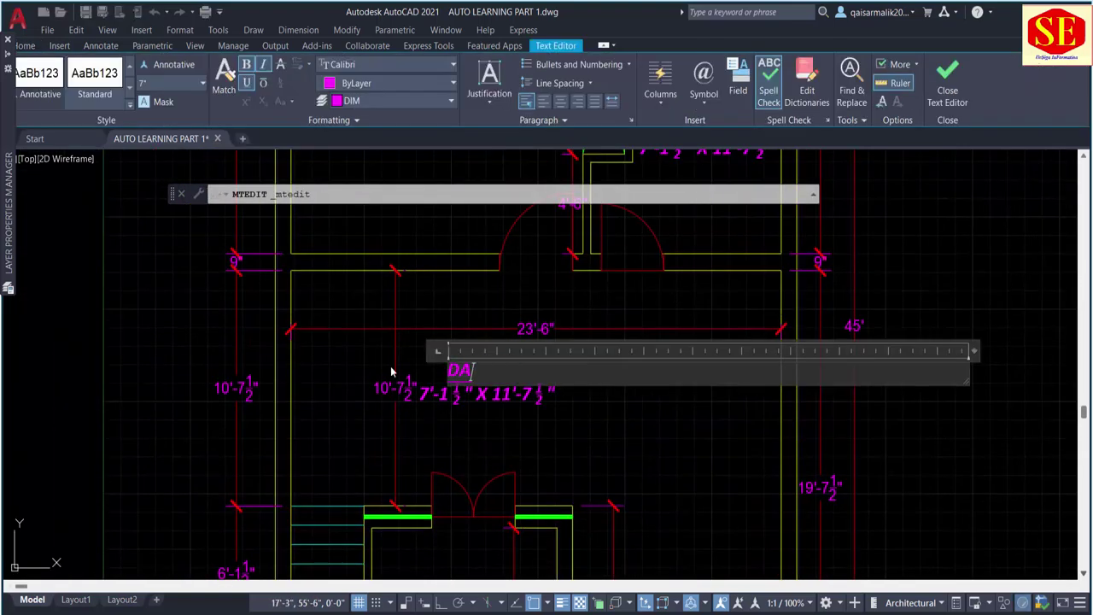
type("INING")
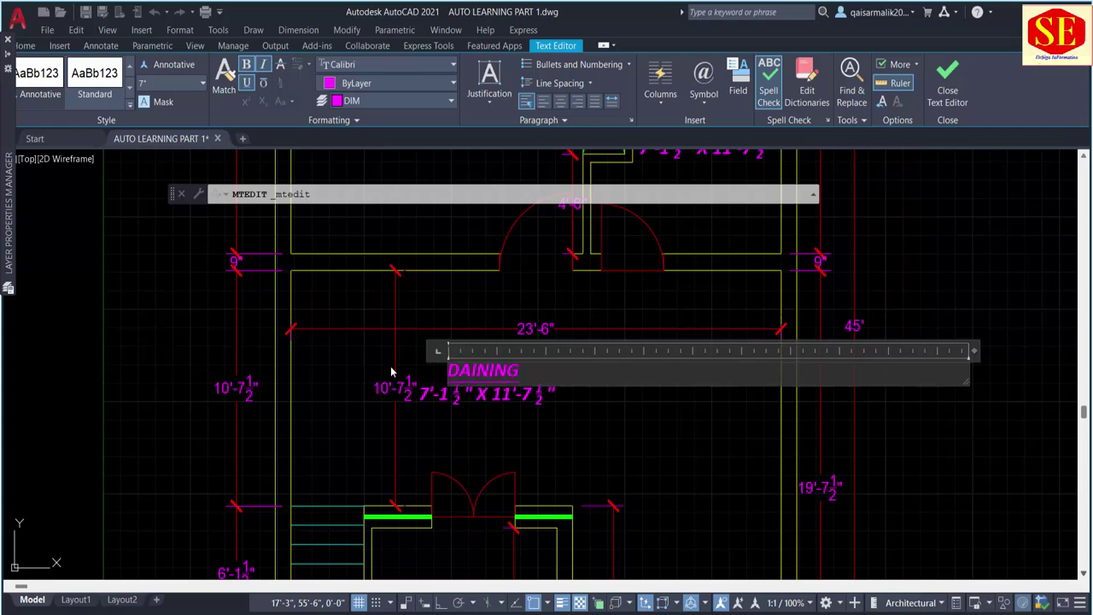
left_click(565, 415)
key("Escape")
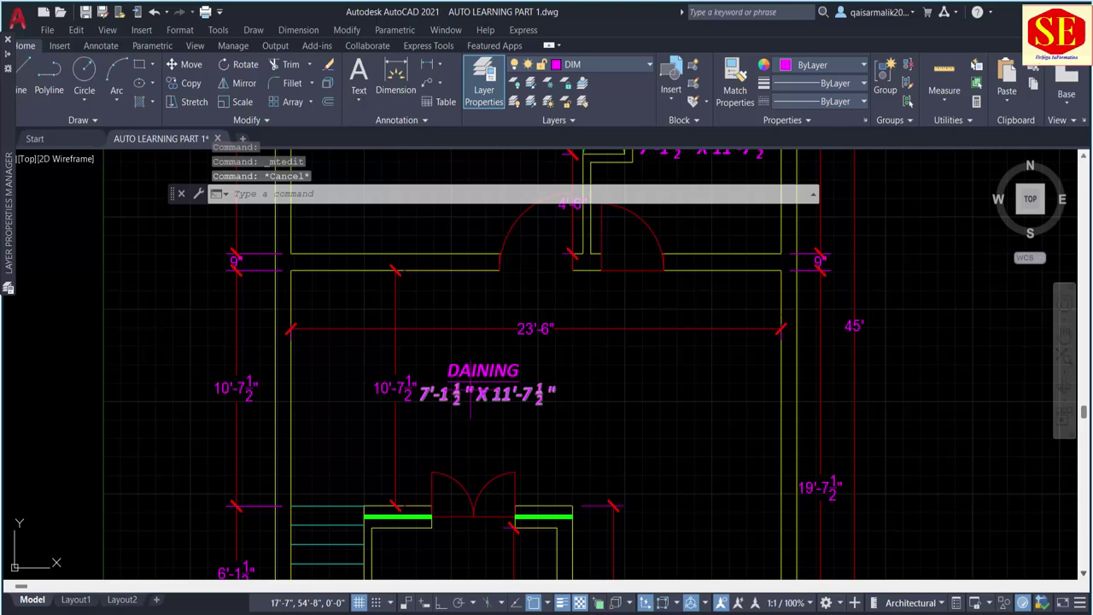
double_click(471, 396)
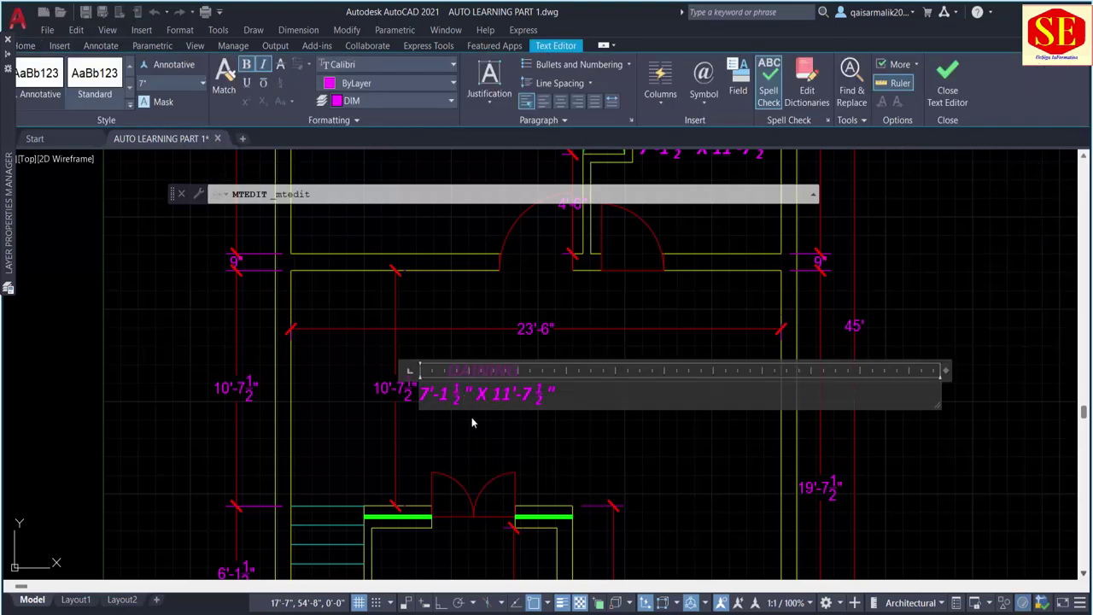
key("BackSpace")
key("BackSpace")
key("BackSpace")
key("BackSpace")
key("BackSpace")
type("23'")
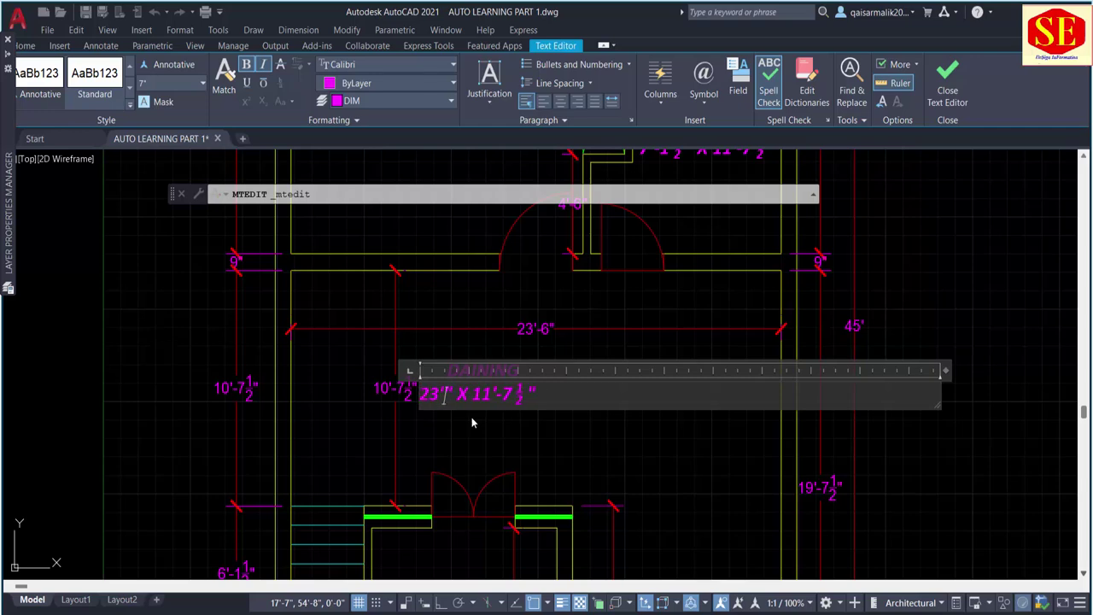
type("-6\"")
key("BackSpace")
type("0")
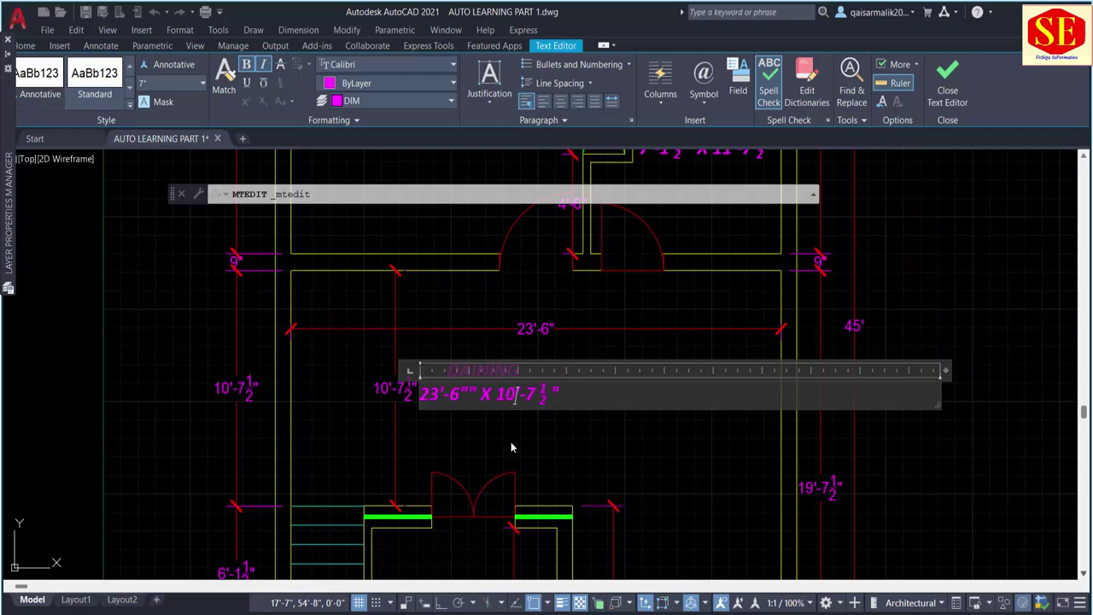
left_click(571, 437)
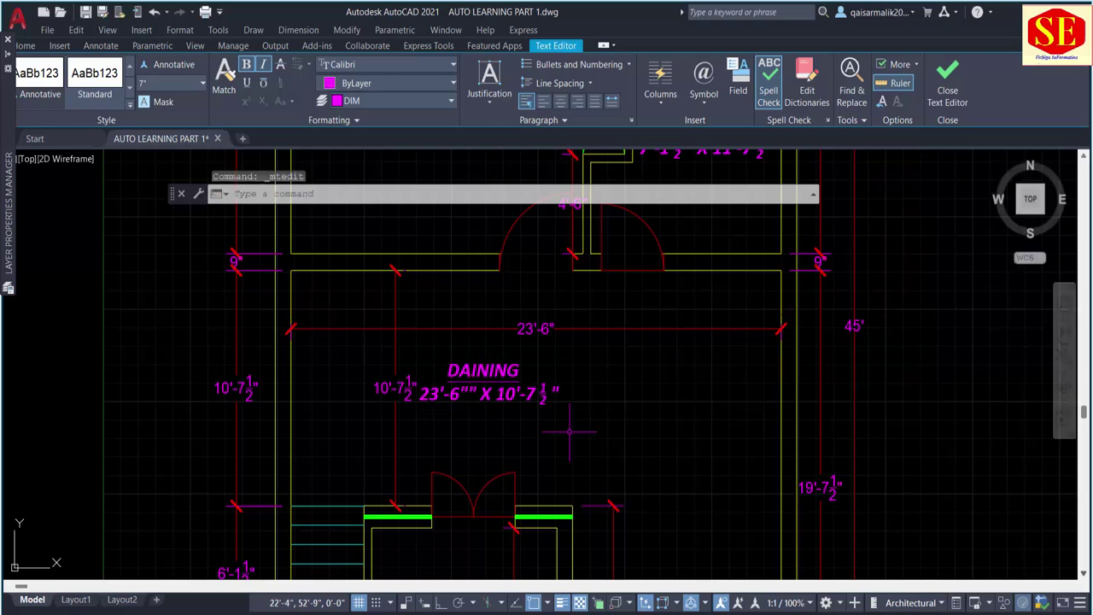
type("m")
key("Return")
Step: Move the DAINING label higher in its room
left_click(486, 393)
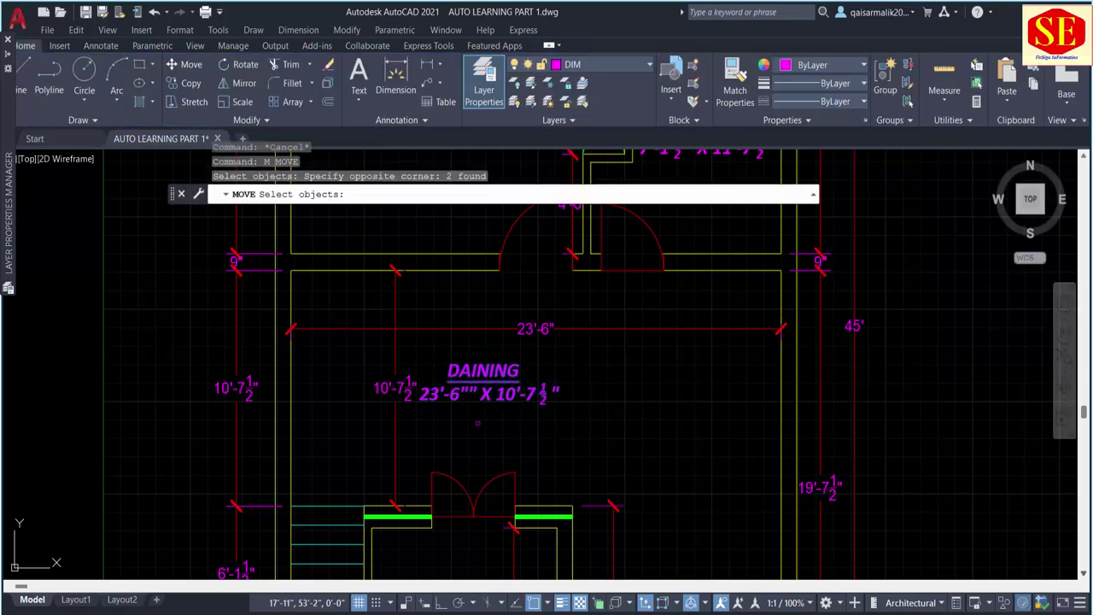
key("Return")
left_click(487, 428)
left_click(516, 415)
Step: Change the KITCHEN copy beside the staircase to DRAWING, 10'-0" X 11'-1½"
middle_click_drag(515, 415, 404, 167)
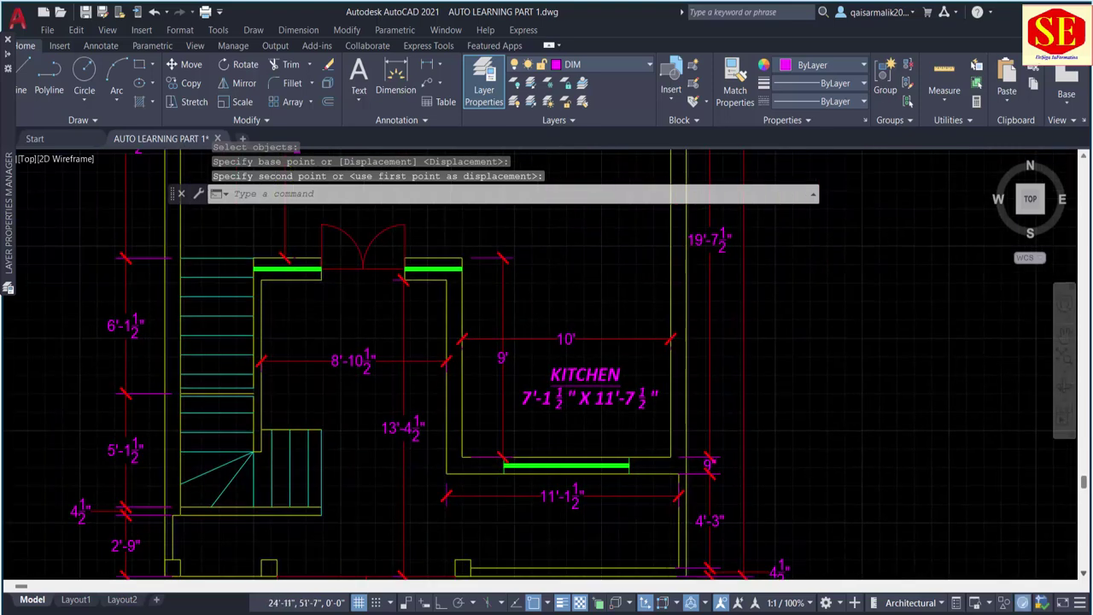
key("Escape")
double_click(577, 375)
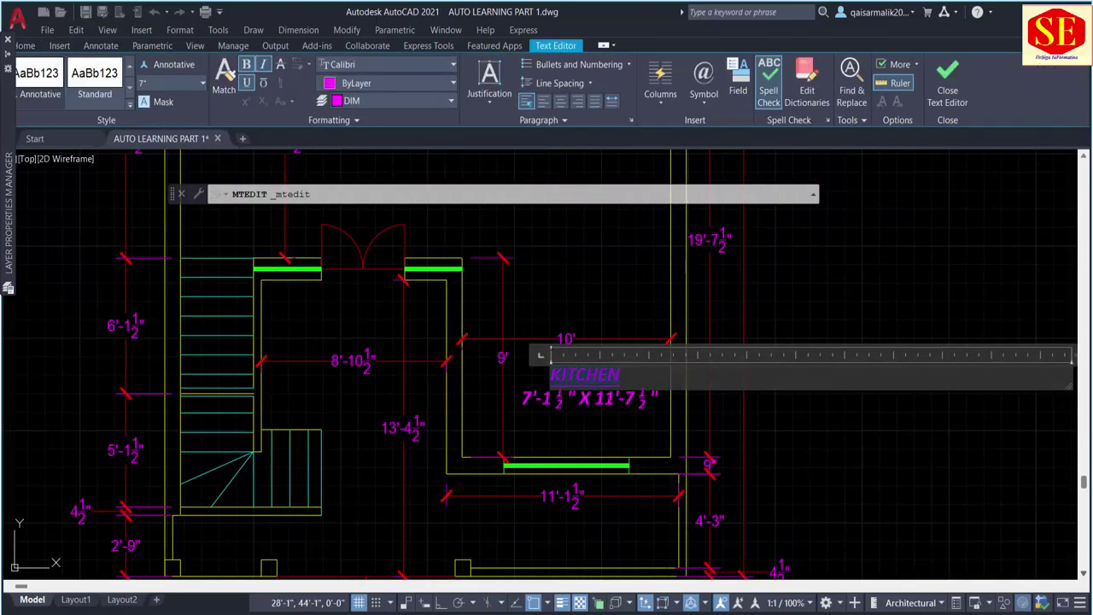
type("DRAWING")
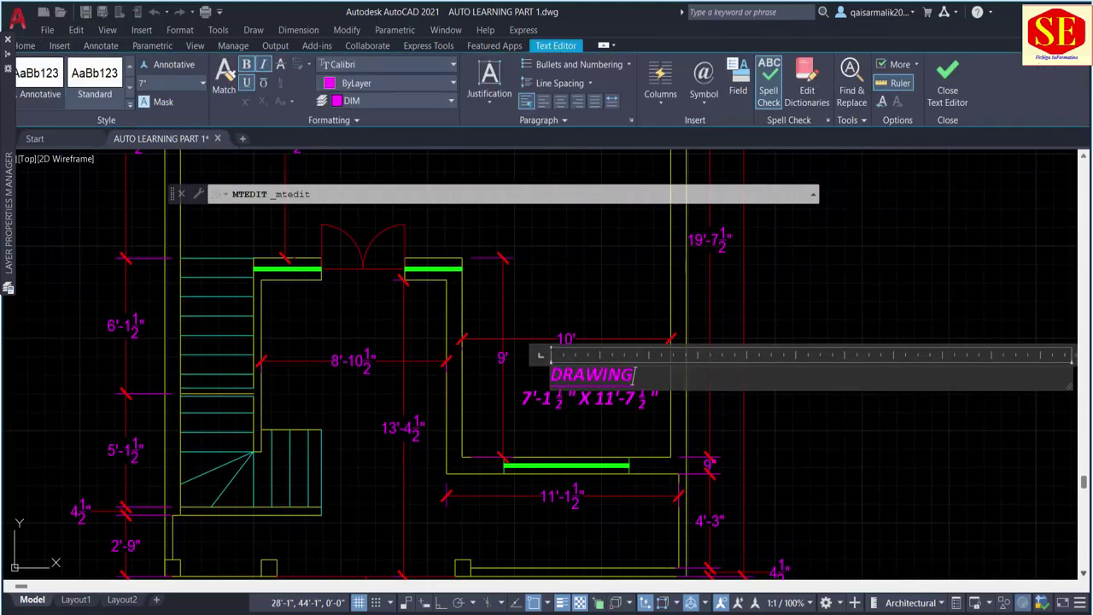
left_click(551, 430)
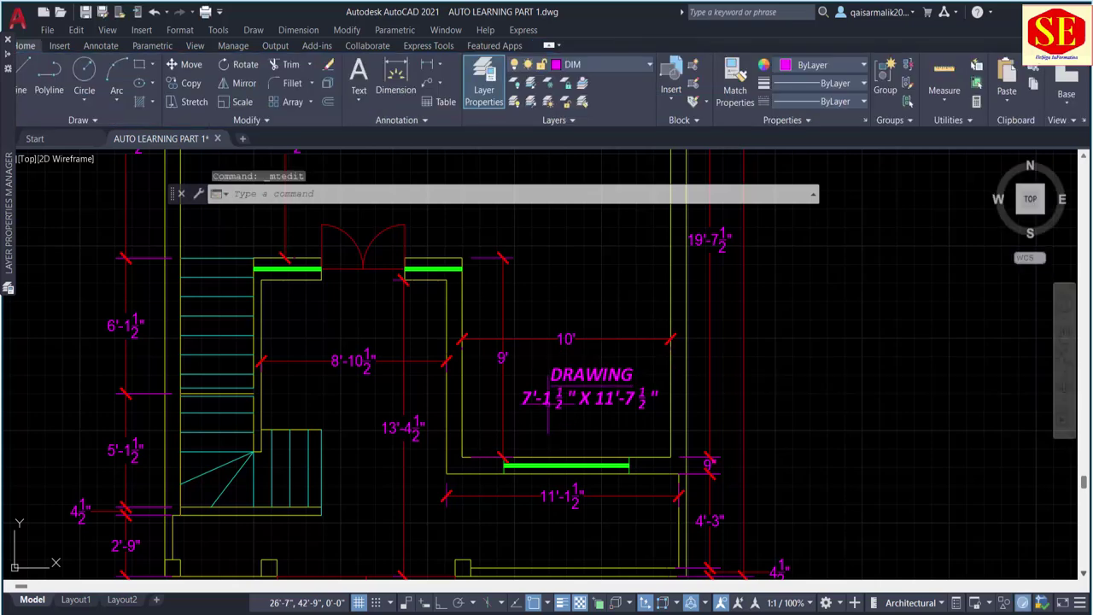
double_click(543, 399)
left_click(558, 398)
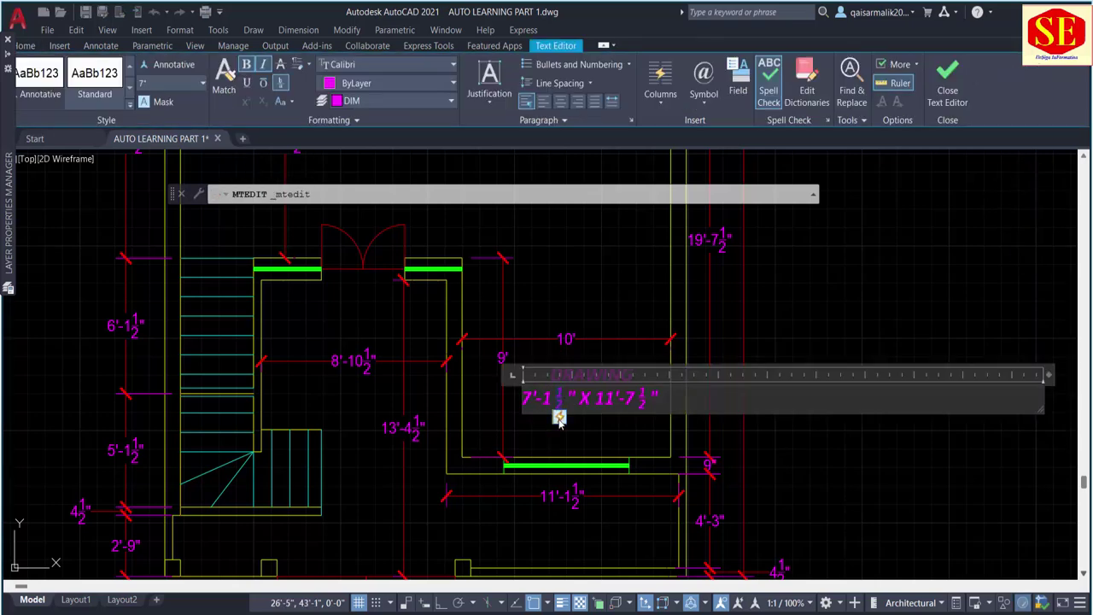
key("BackSpace")
key("BackSpace")
key("BackSpace")
key("BackSpace")
key("BackSpace")
type("10")
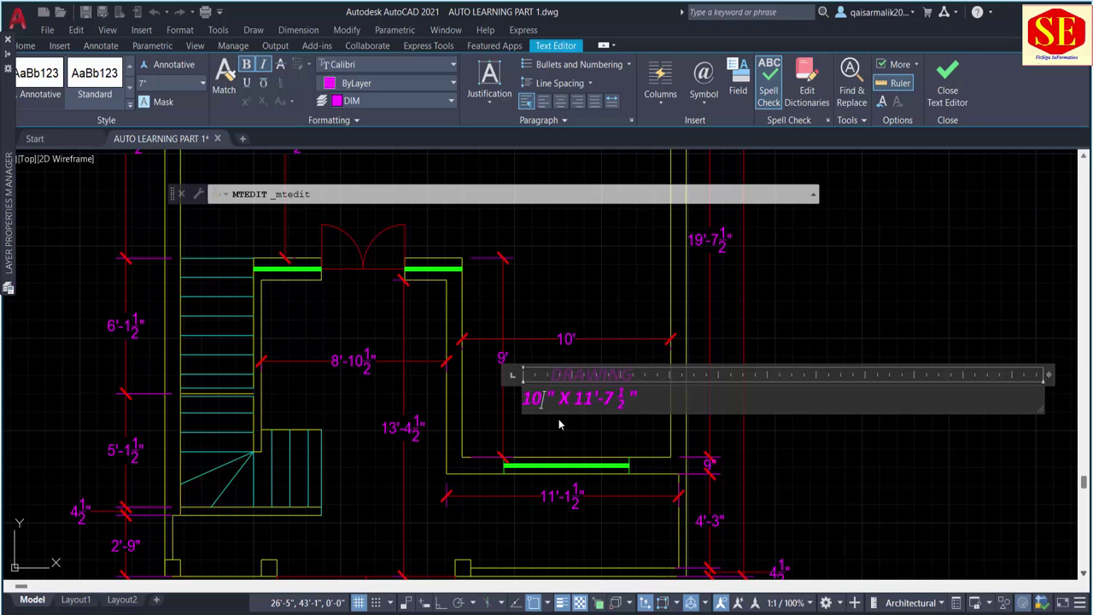
type("'-0")
type("\"")
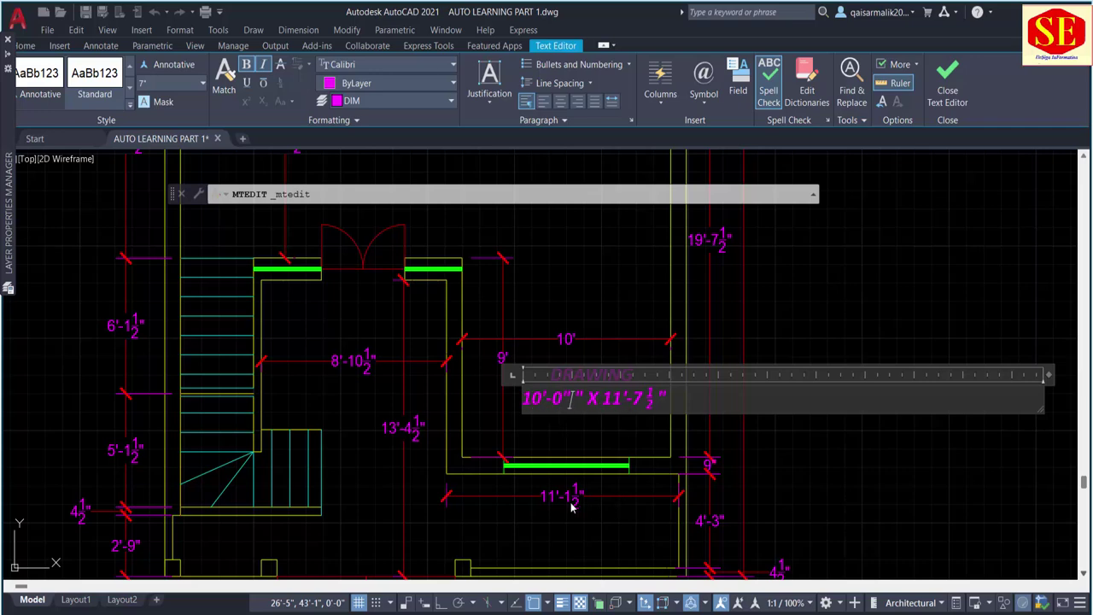
key("BackSpace")
type("1")
key("Escape")
scroll(655, 324, "down", 2)
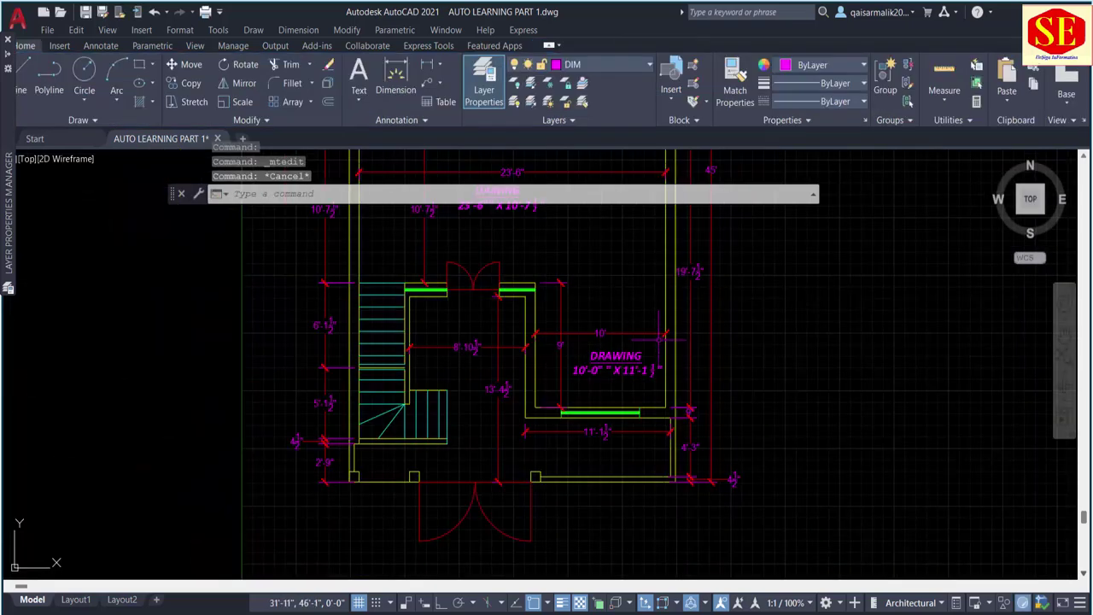
mouse_move(498, 380)
middle_mouse_down()
mouse_move(461, 475)
mouse_move(472, 391)
middle_mouse_up()
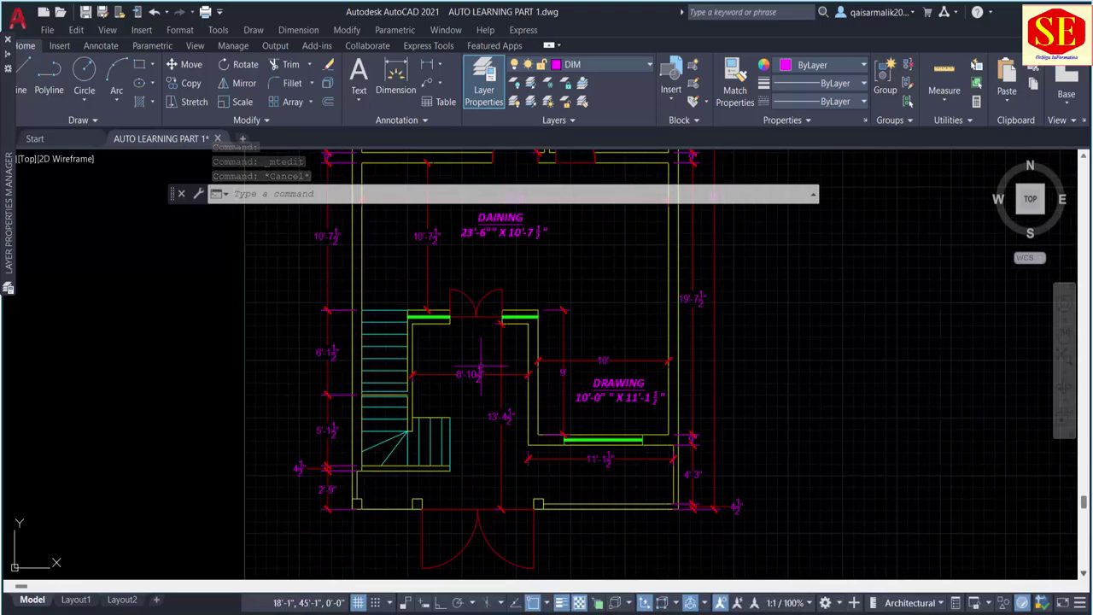
scroll(478, 374, "down", 4)
scroll(674, 359, "up", 3)
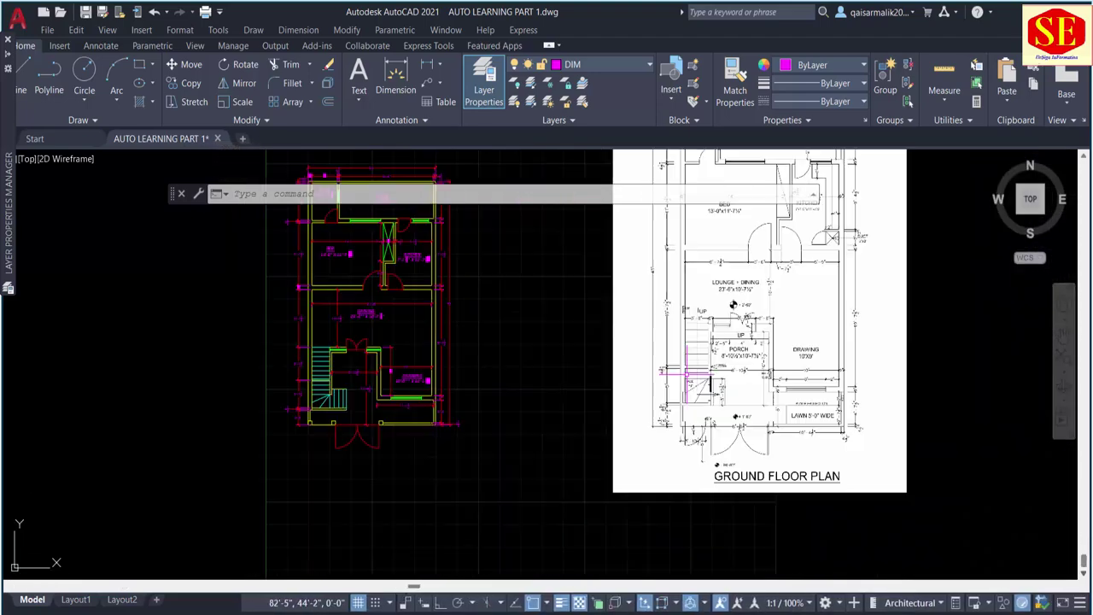
scroll(254, 340, "up", 3)
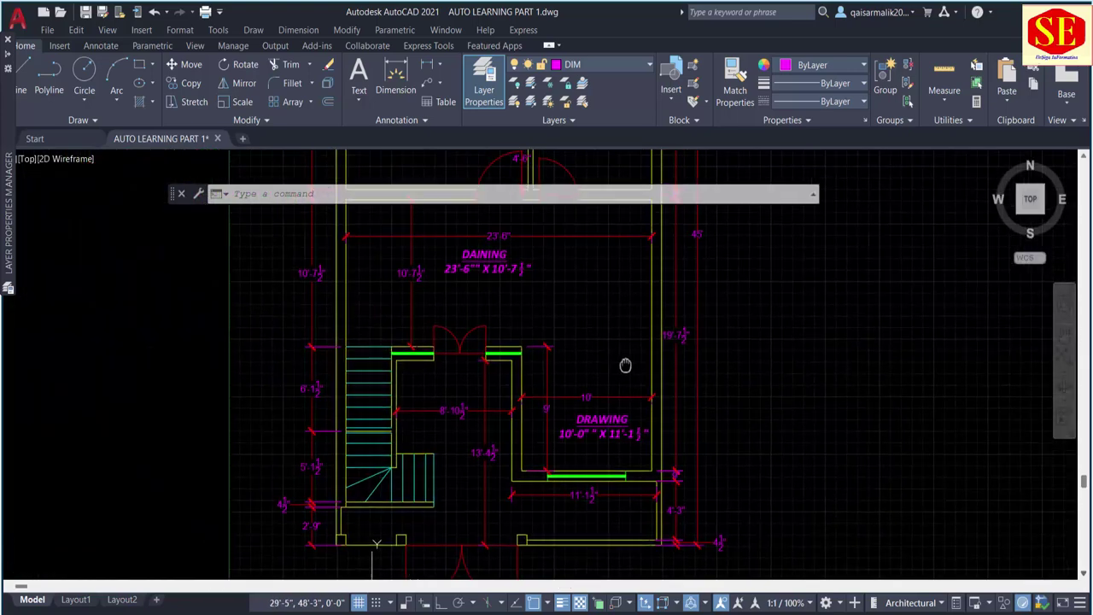
mouse_move(551, 377)
middle_mouse_down()
mouse_move(526, 465)
mouse_move(555, 310)
middle_mouse_up()
key("Escape")
key("Escape")
type("co")
key("Return")
Step: Copy the DRAWING label into the porch room to its left
scroll(638, 391, "up", 2)
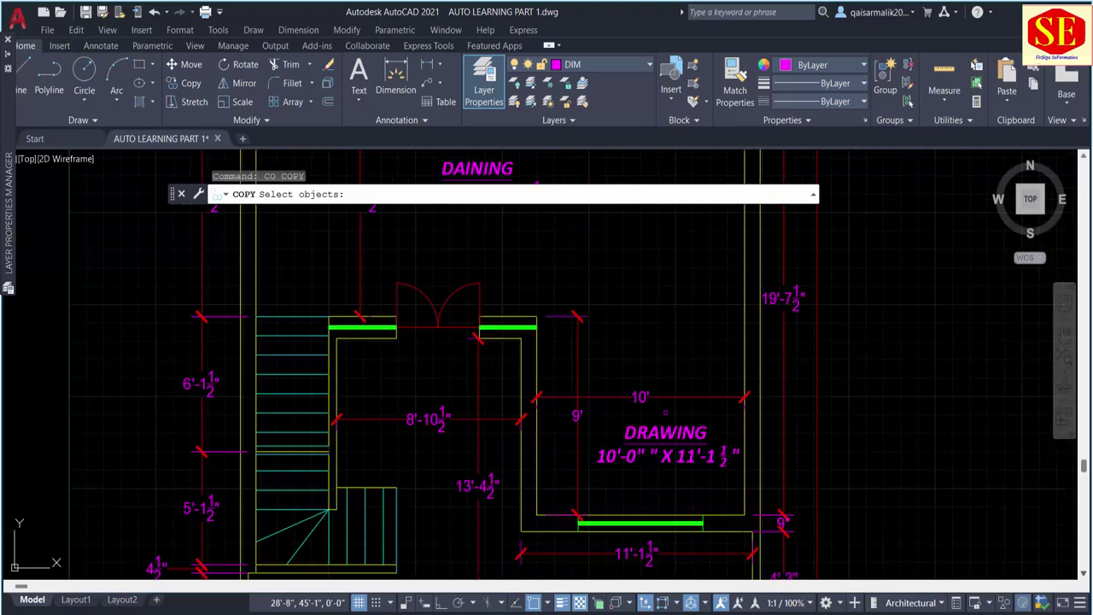
left_click(667, 417)
left_click(646, 450)
key("Return")
left_click(647, 450)
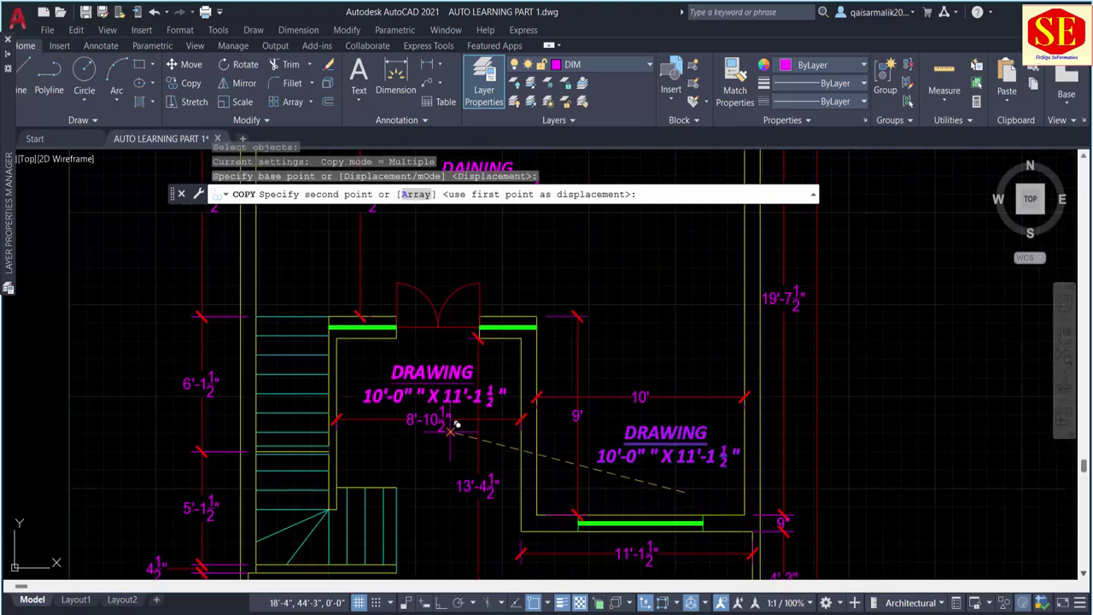
left_click(452, 401)
key("Escape")
Step: Rename the copy PORCH and set its size to 8'-10 1/2" X 13'-4 1/2"
double_click(432, 372)
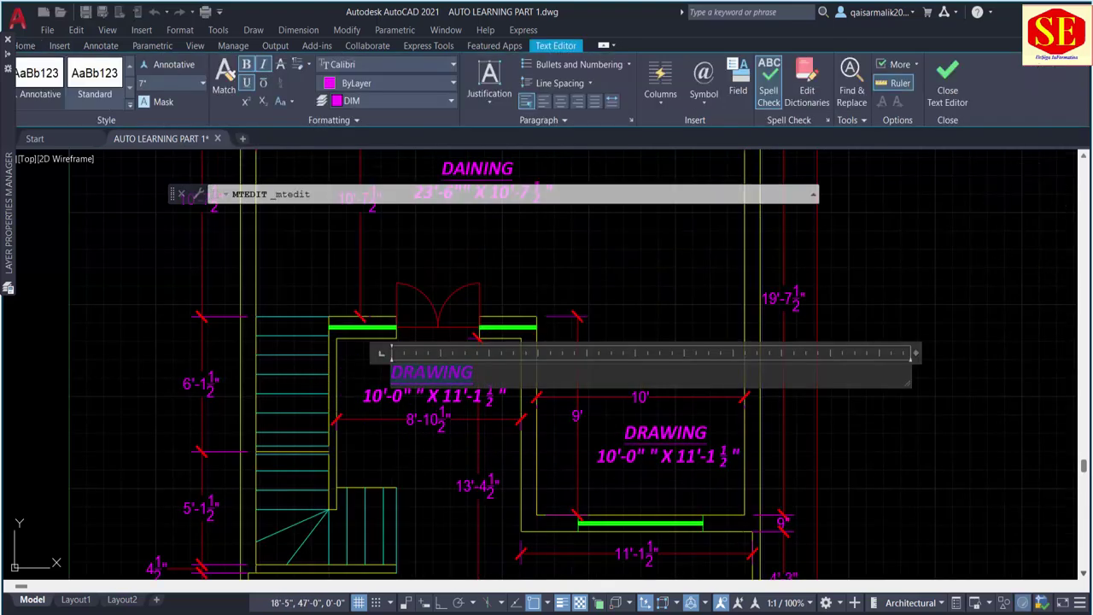
type("PORCH")
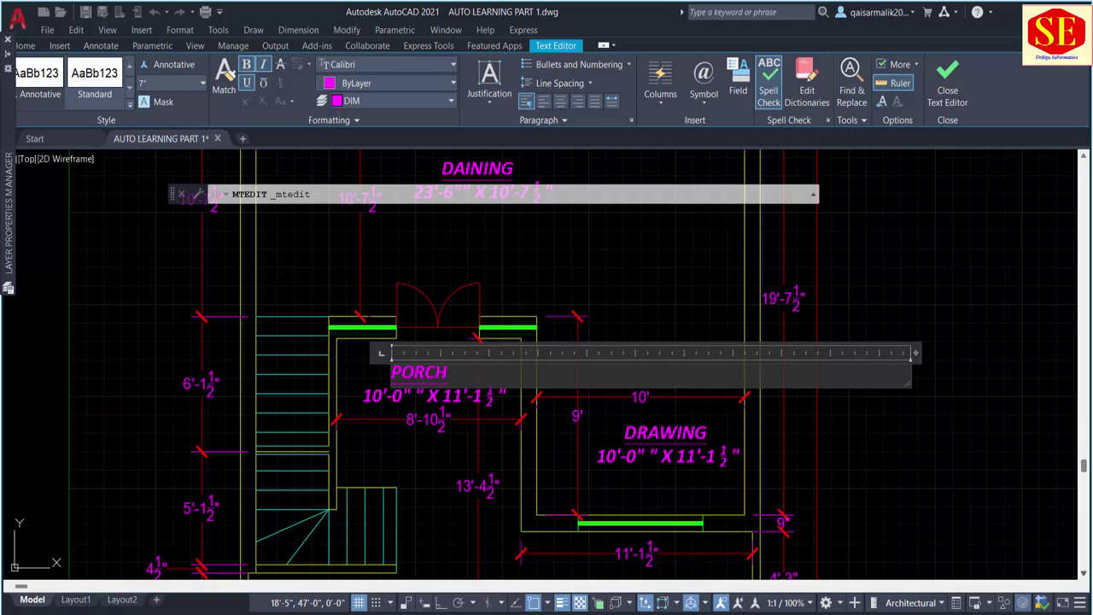
left_click(345, 438)
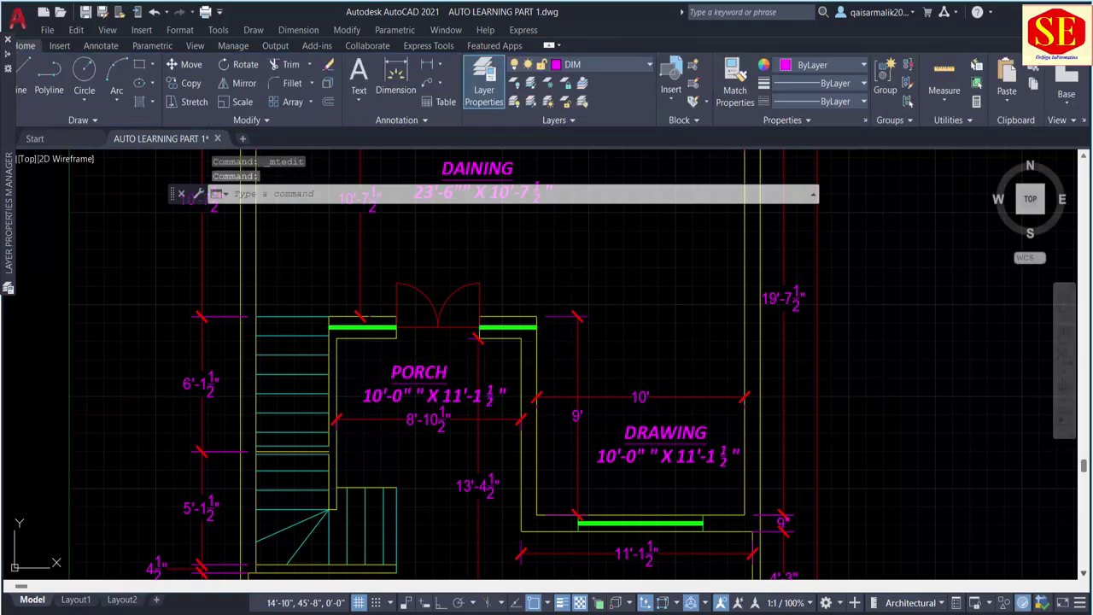
double_click(401, 395)
key("ctrl+a")
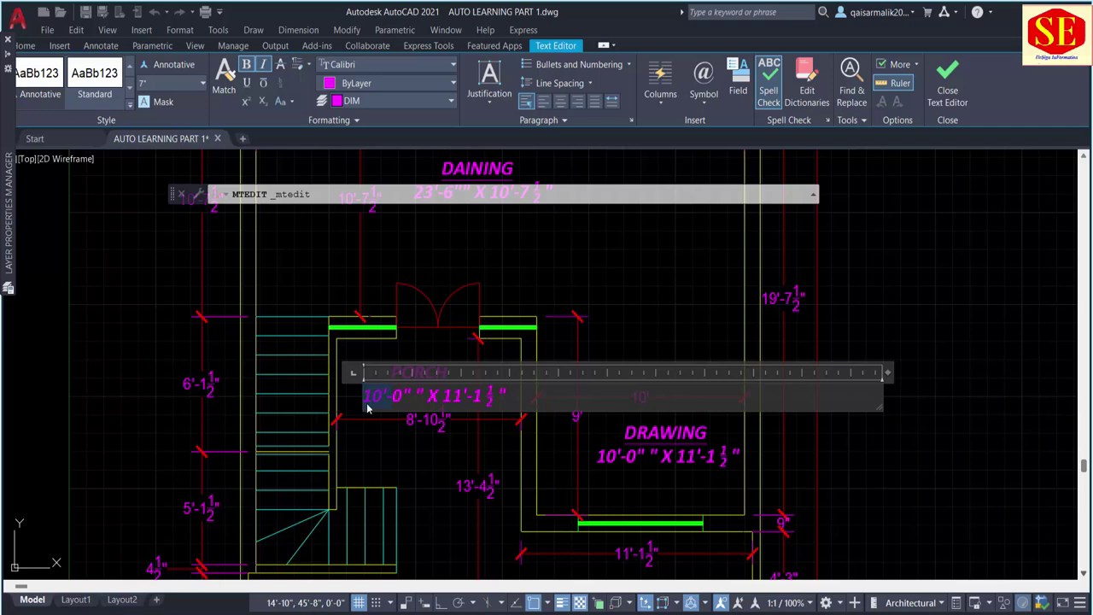
type("8")
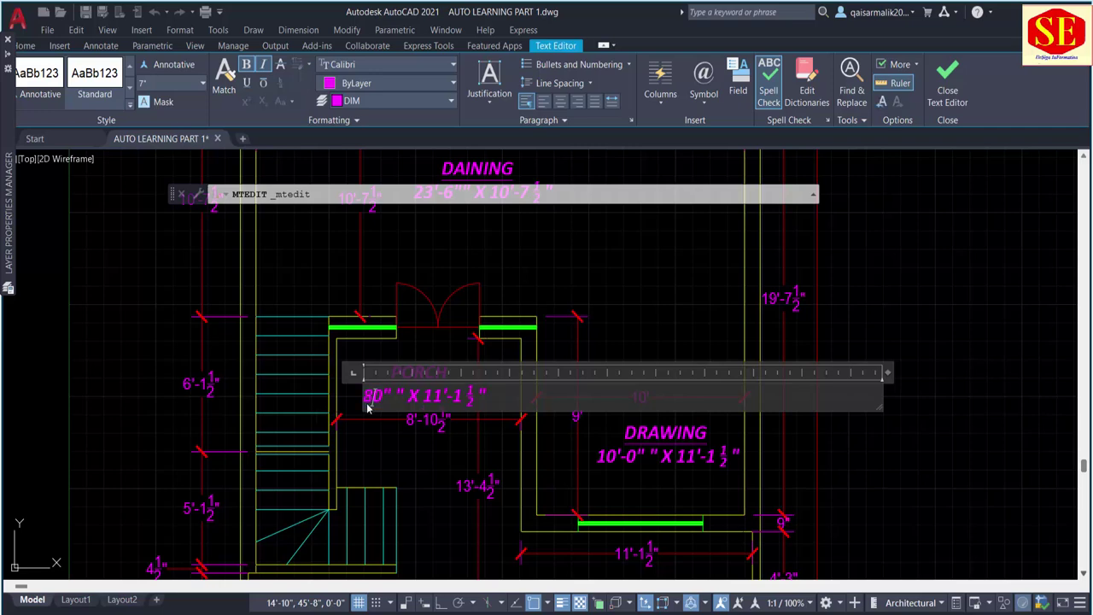
type("'")
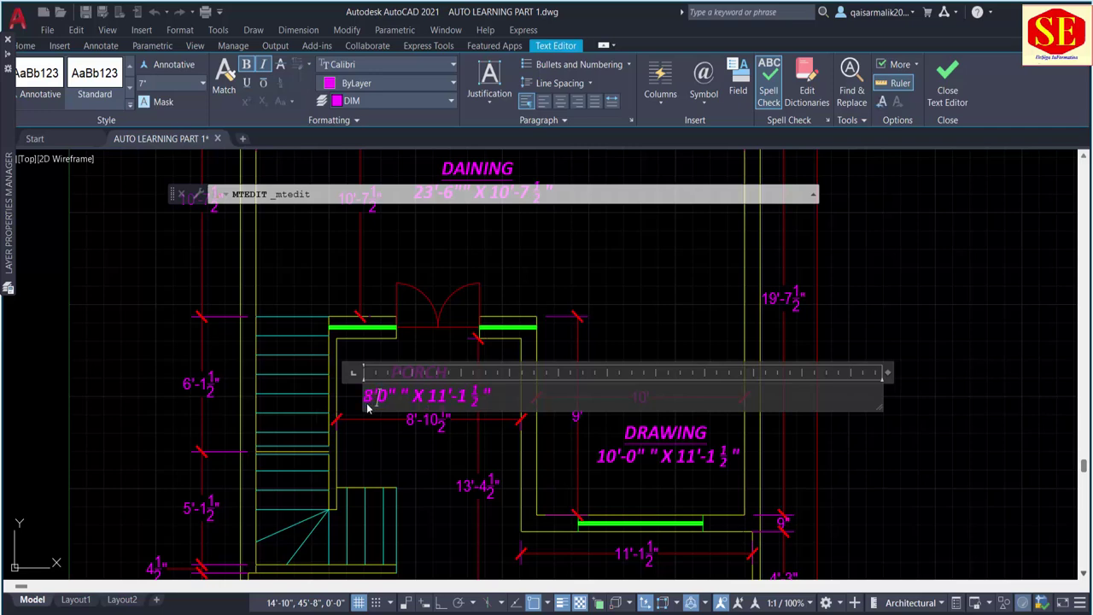
type("-1")
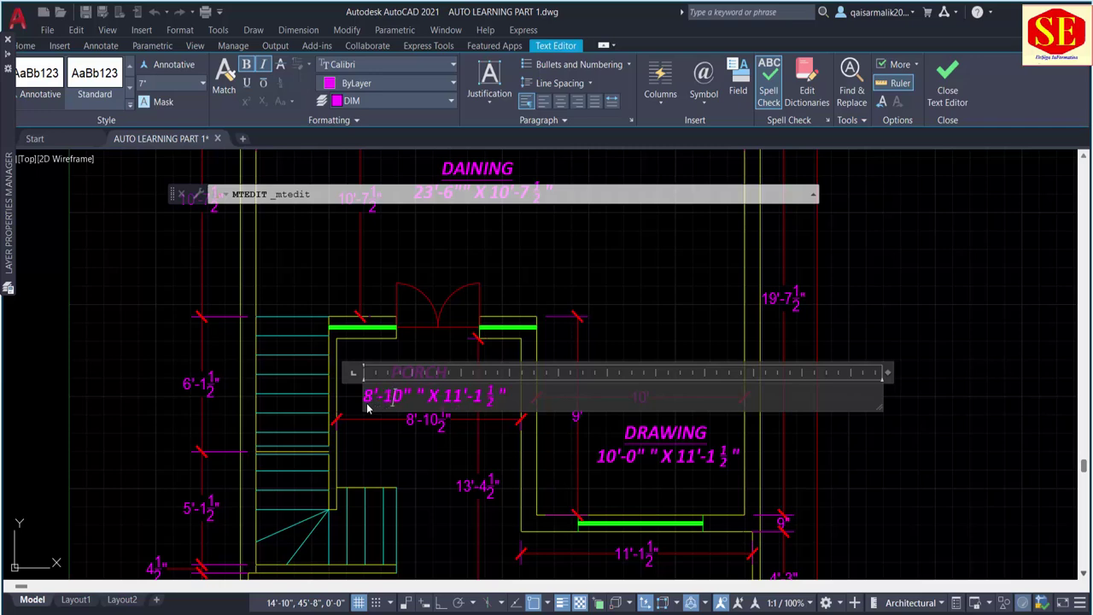
type("0 1/")
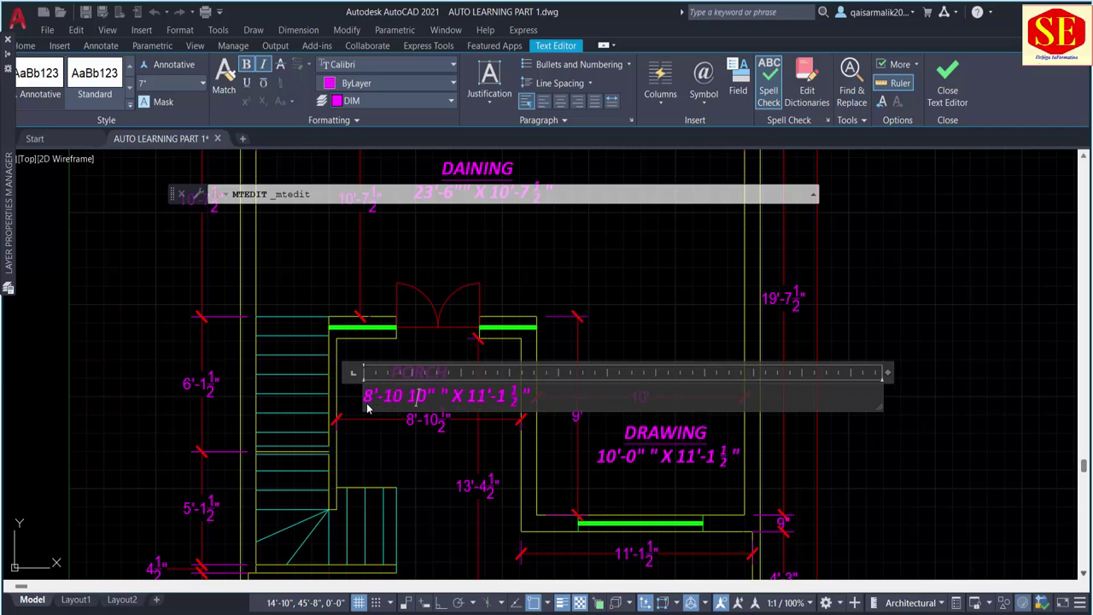
type("20\"")
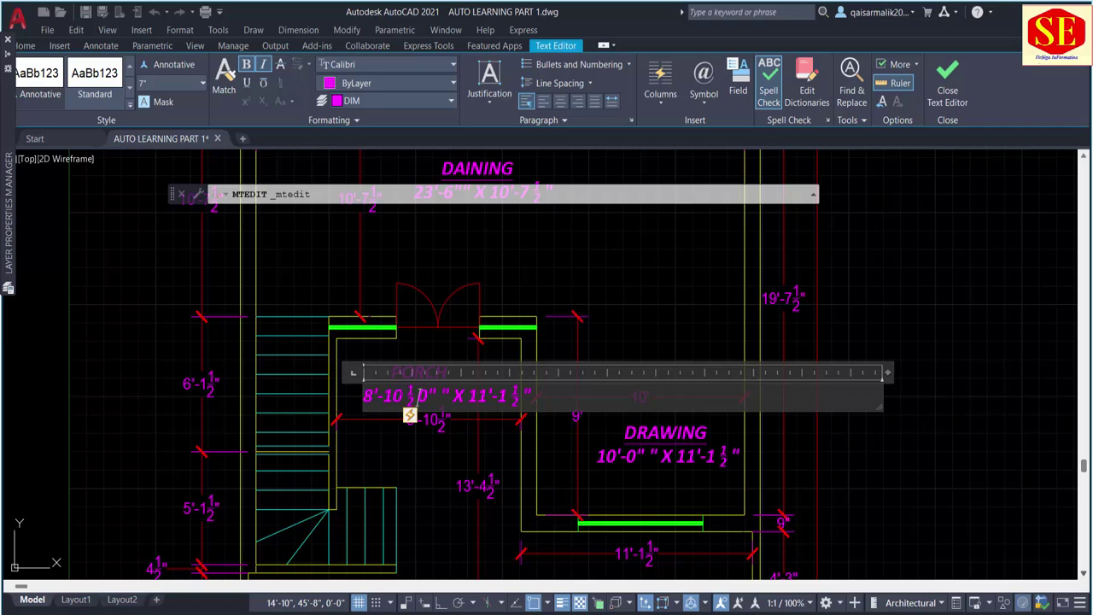
key("Delete")
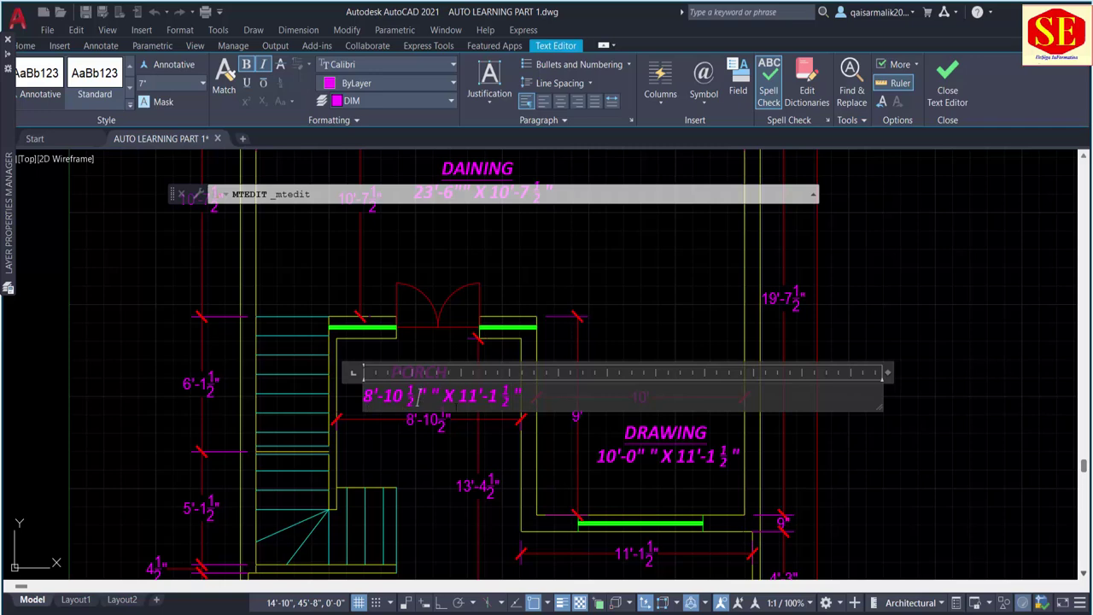
key("BackSpace")
type("3")
key("BackSpace")
key("BackSpace")
type("4")
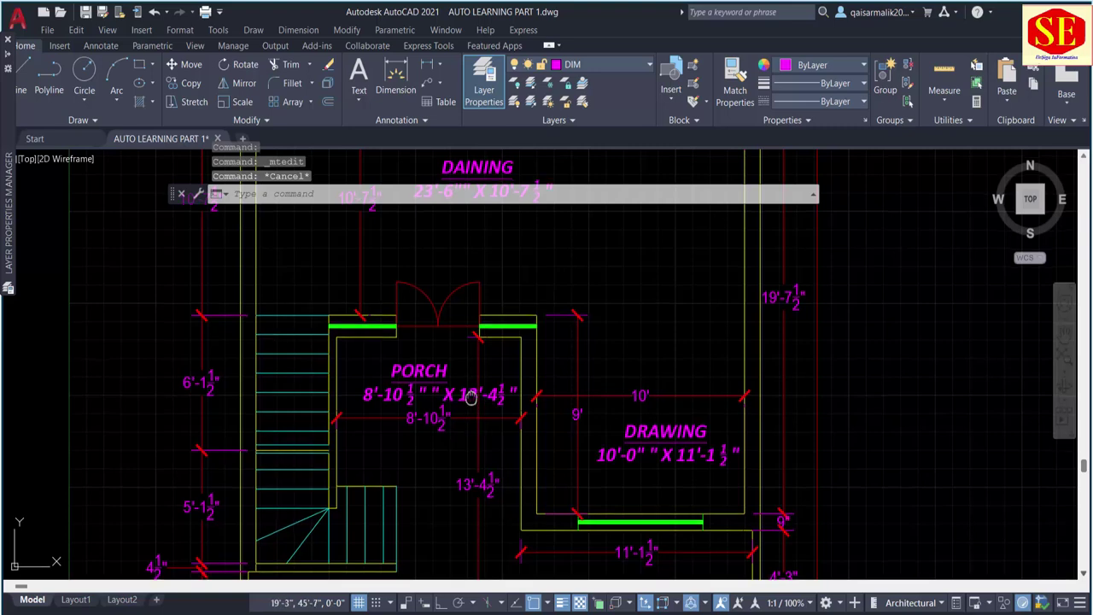
Step: Erase the 8'-10½" dimension crossing the porch
middle_click_drag(511, 495, 576, 416)
left_click(489, 340)
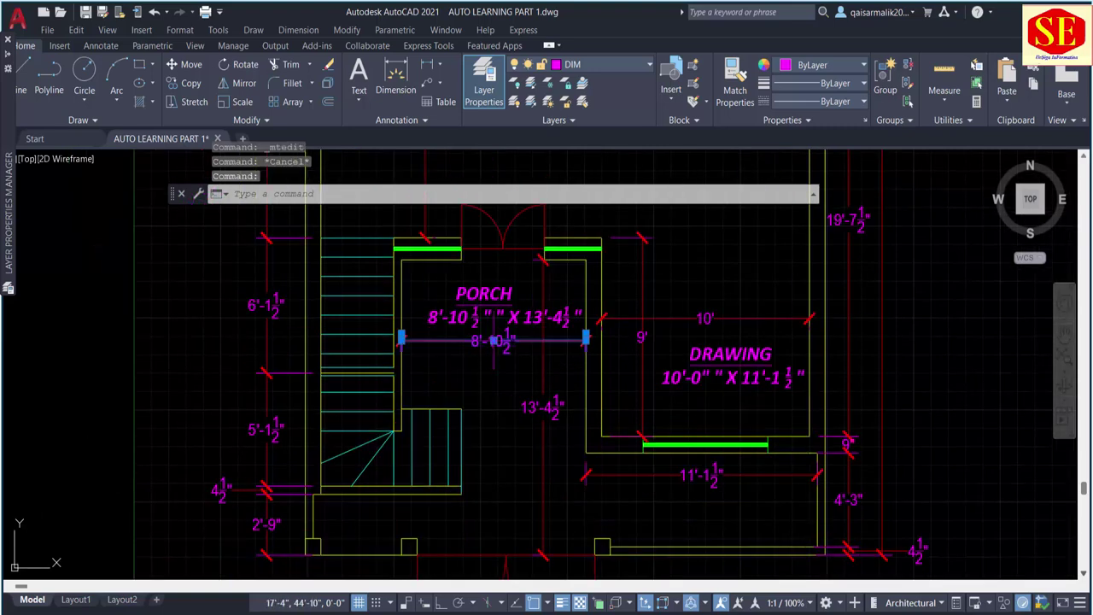
left_click(494, 340)
left_click(495, 380)
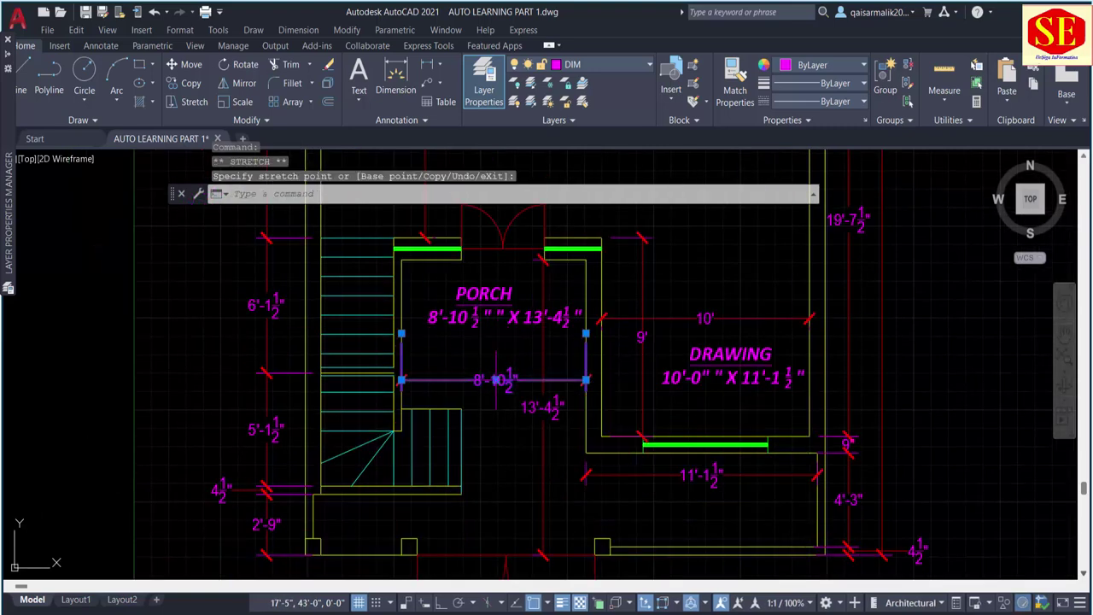
type("e")
key("Return")
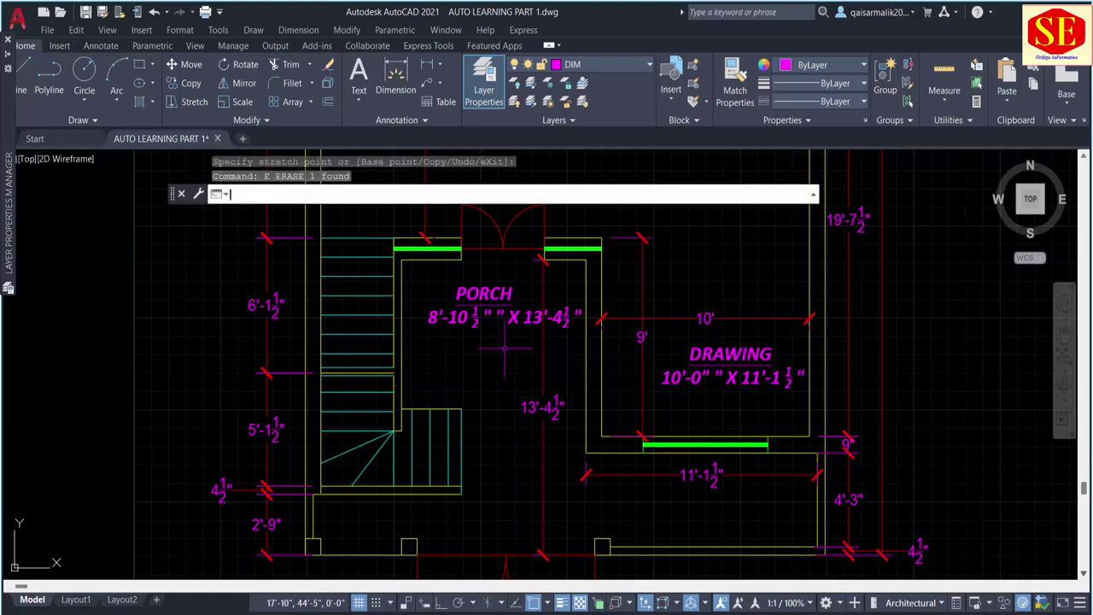
Step: Move both PORCH text lines to a better spot within the porch
middle_click_drag(514, 331, 489, 401)
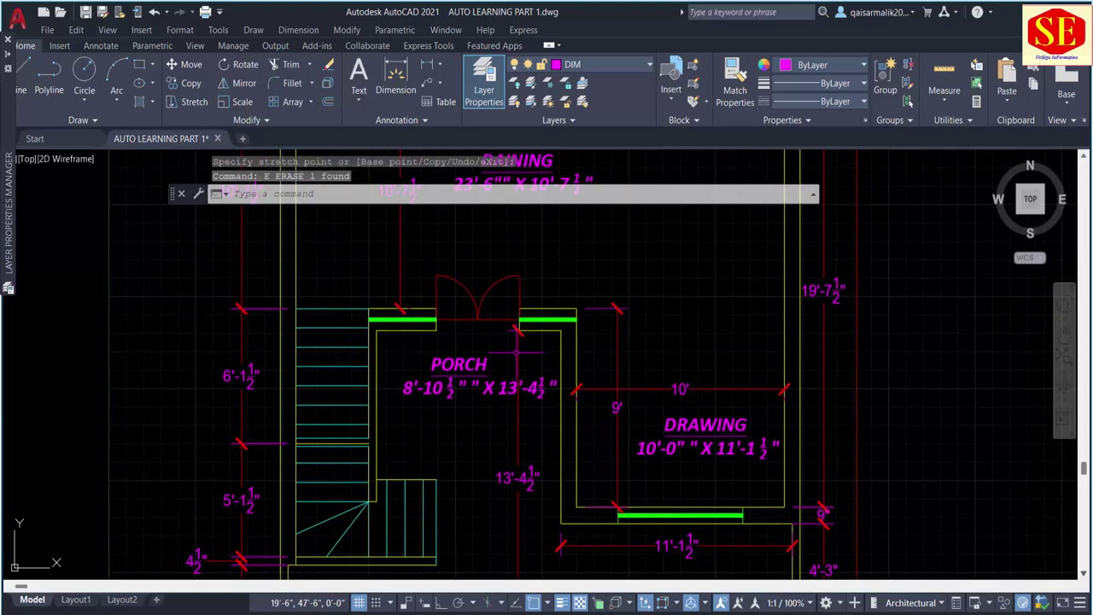
type("m")
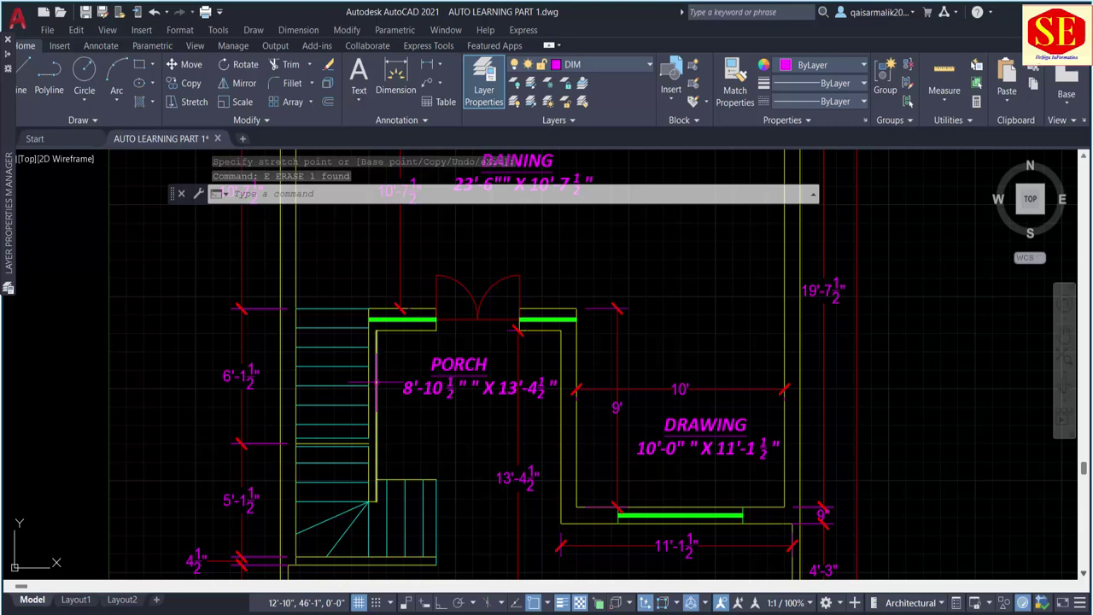
key("Return")
left_click(432, 353)
left_click(401, 399)
key("Return")
left_click(496, 413)
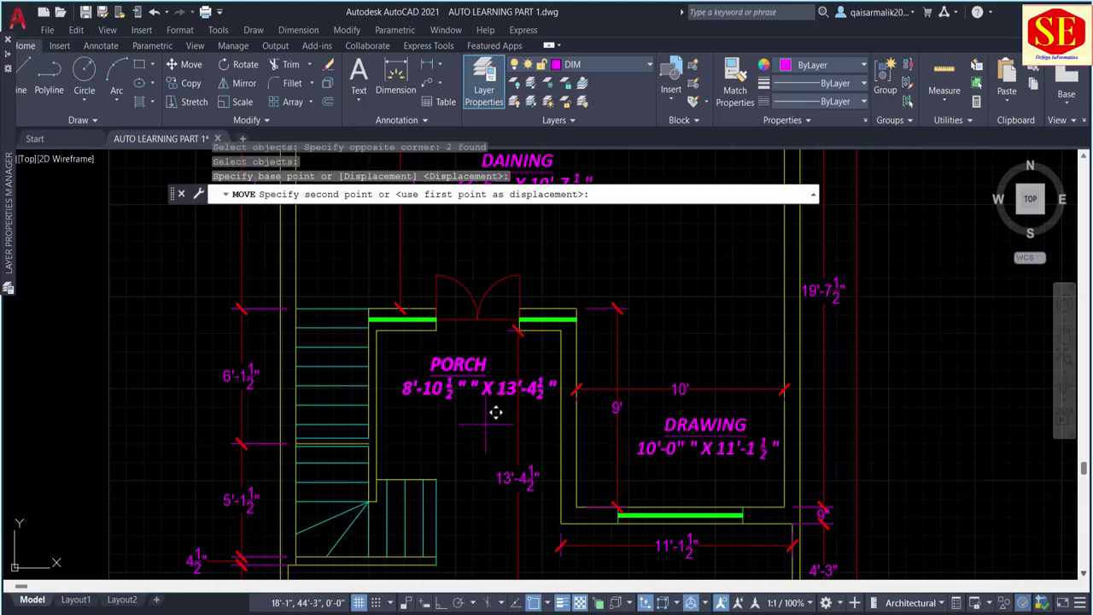
left_click(480, 427)
scroll(480, 427, "down", 5)
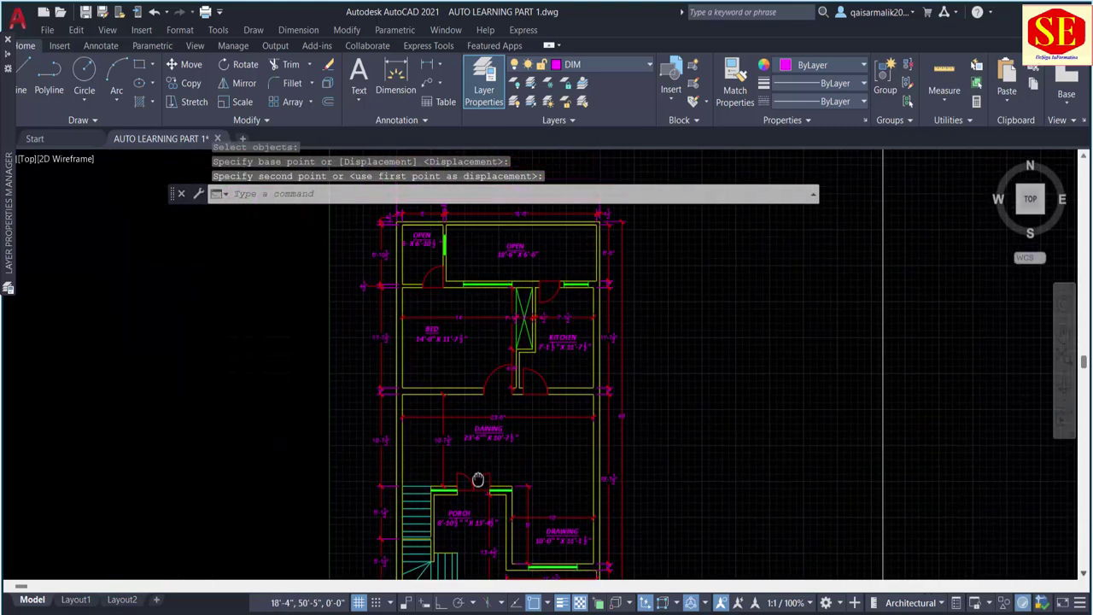
scroll(491, 334, "down", 2)
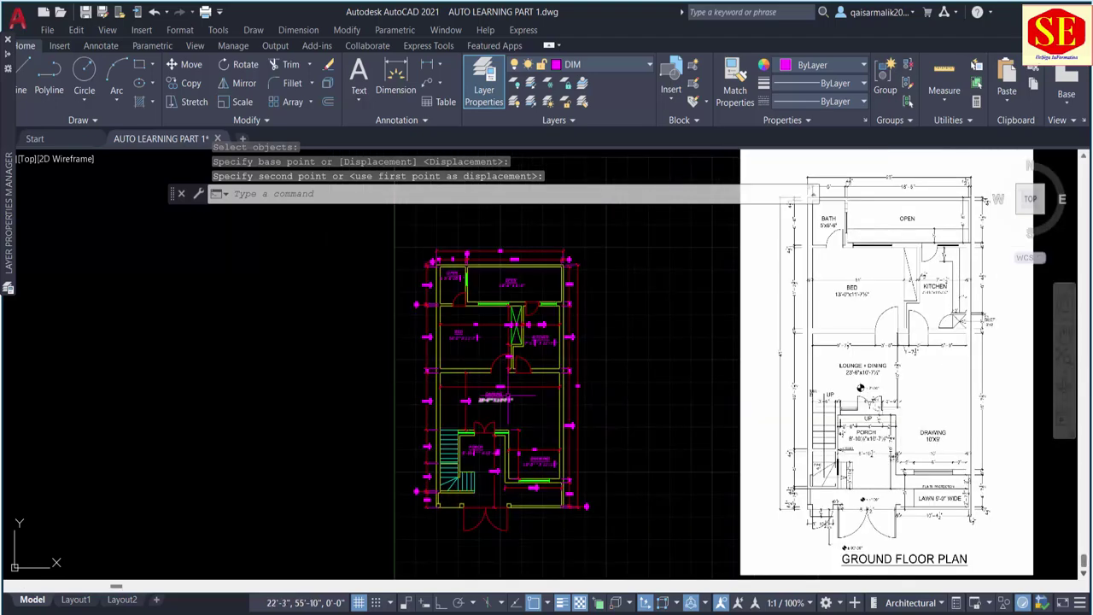
scroll(507, 335, "up", 2)
scroll(507, 335, "up", 2)
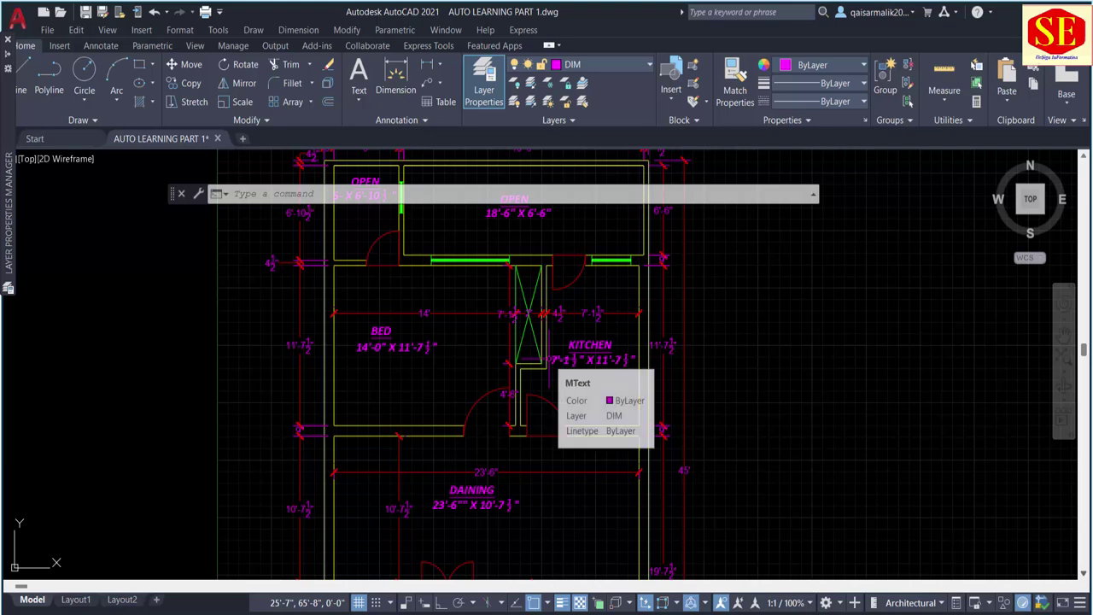
scroll(555, 371, "down", 4)
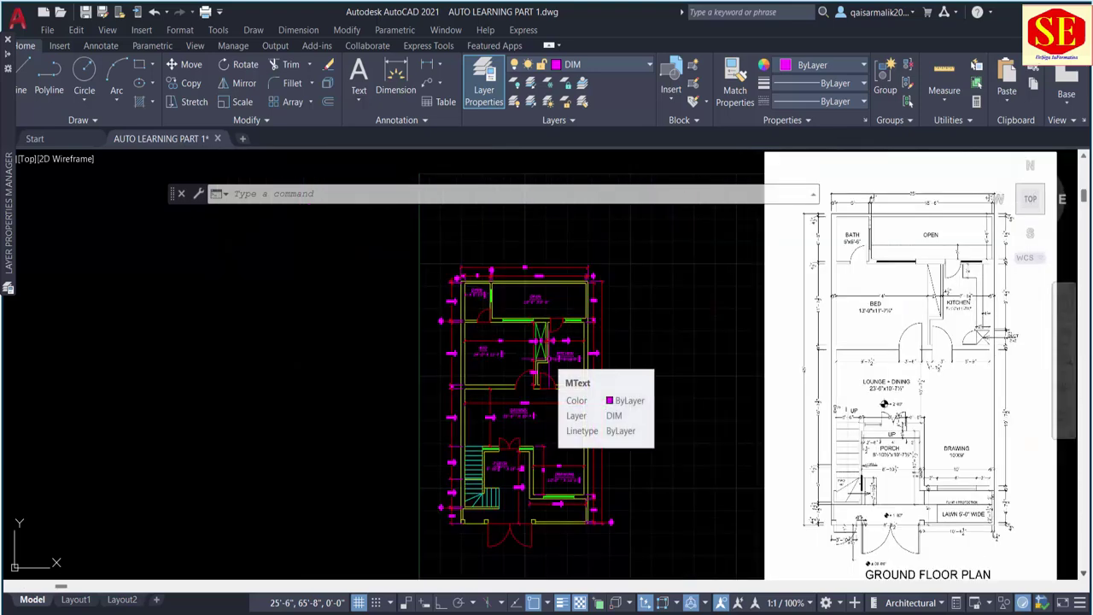